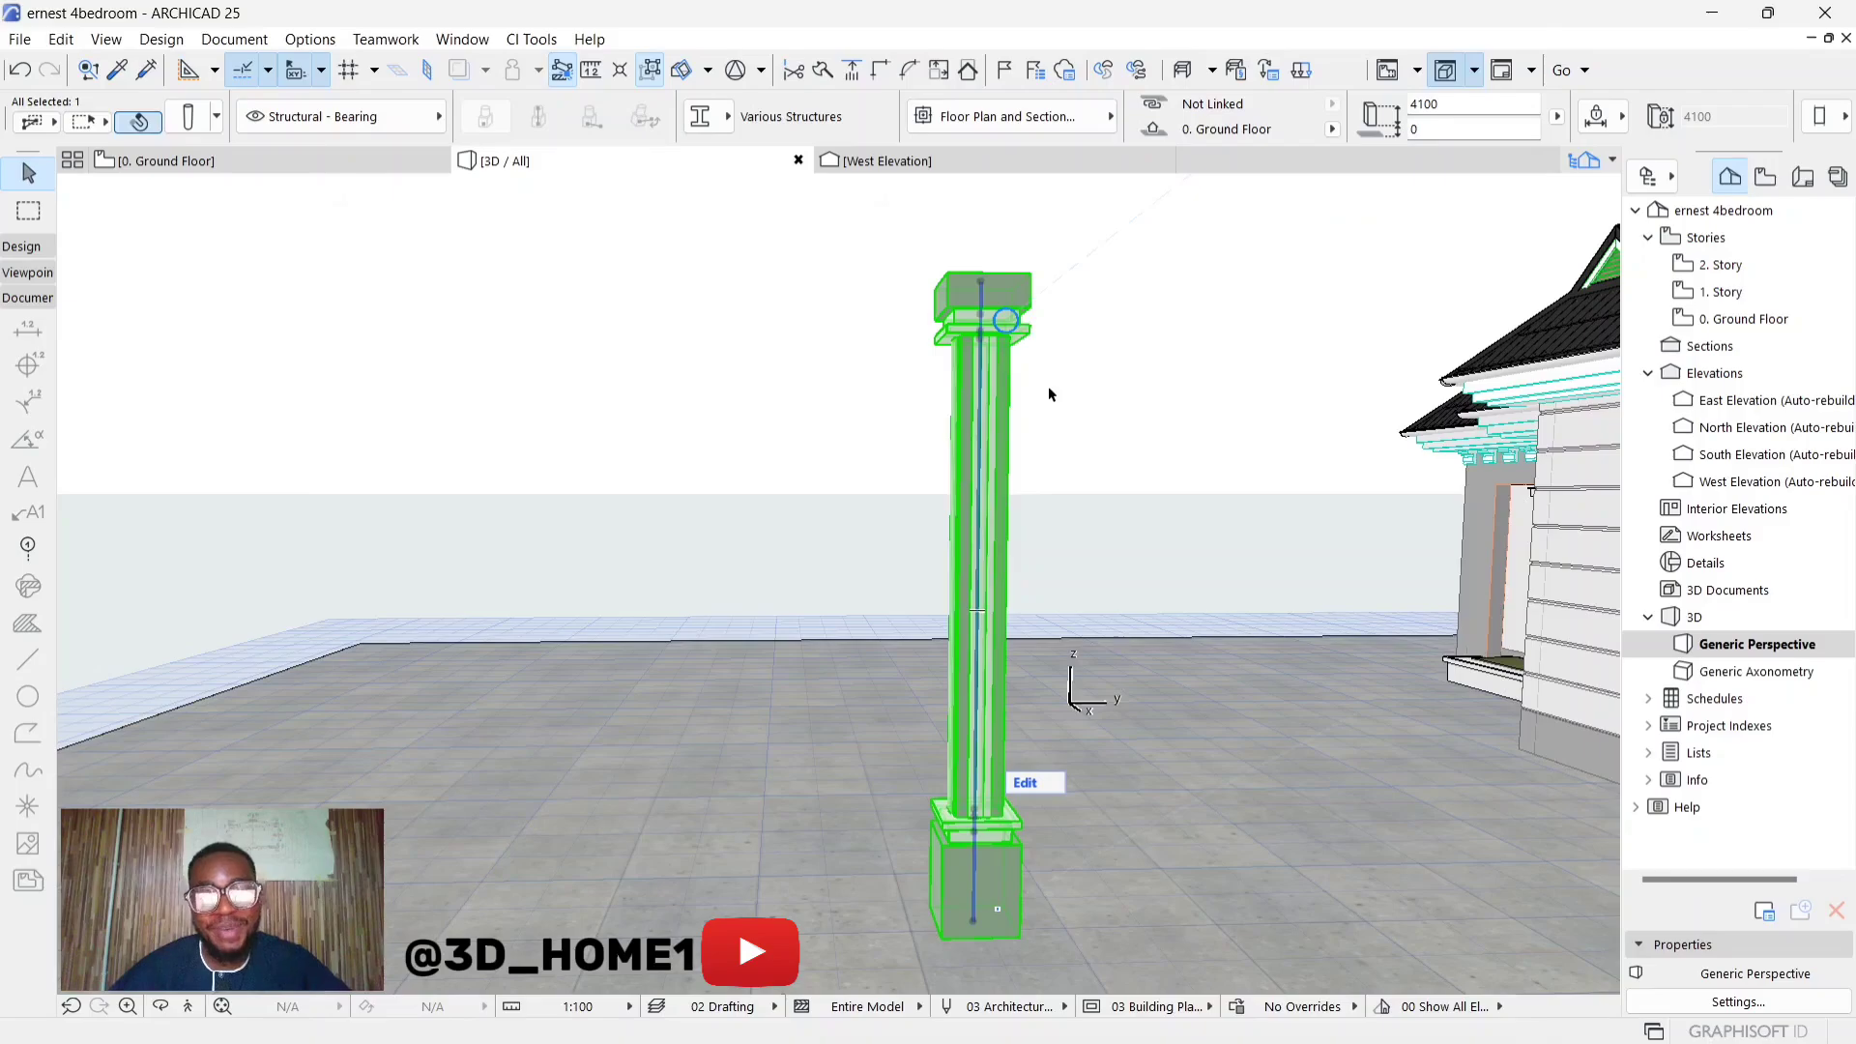
Examine the finished sample column in the 3D view from several angles and distances
left_click(1062, 420)
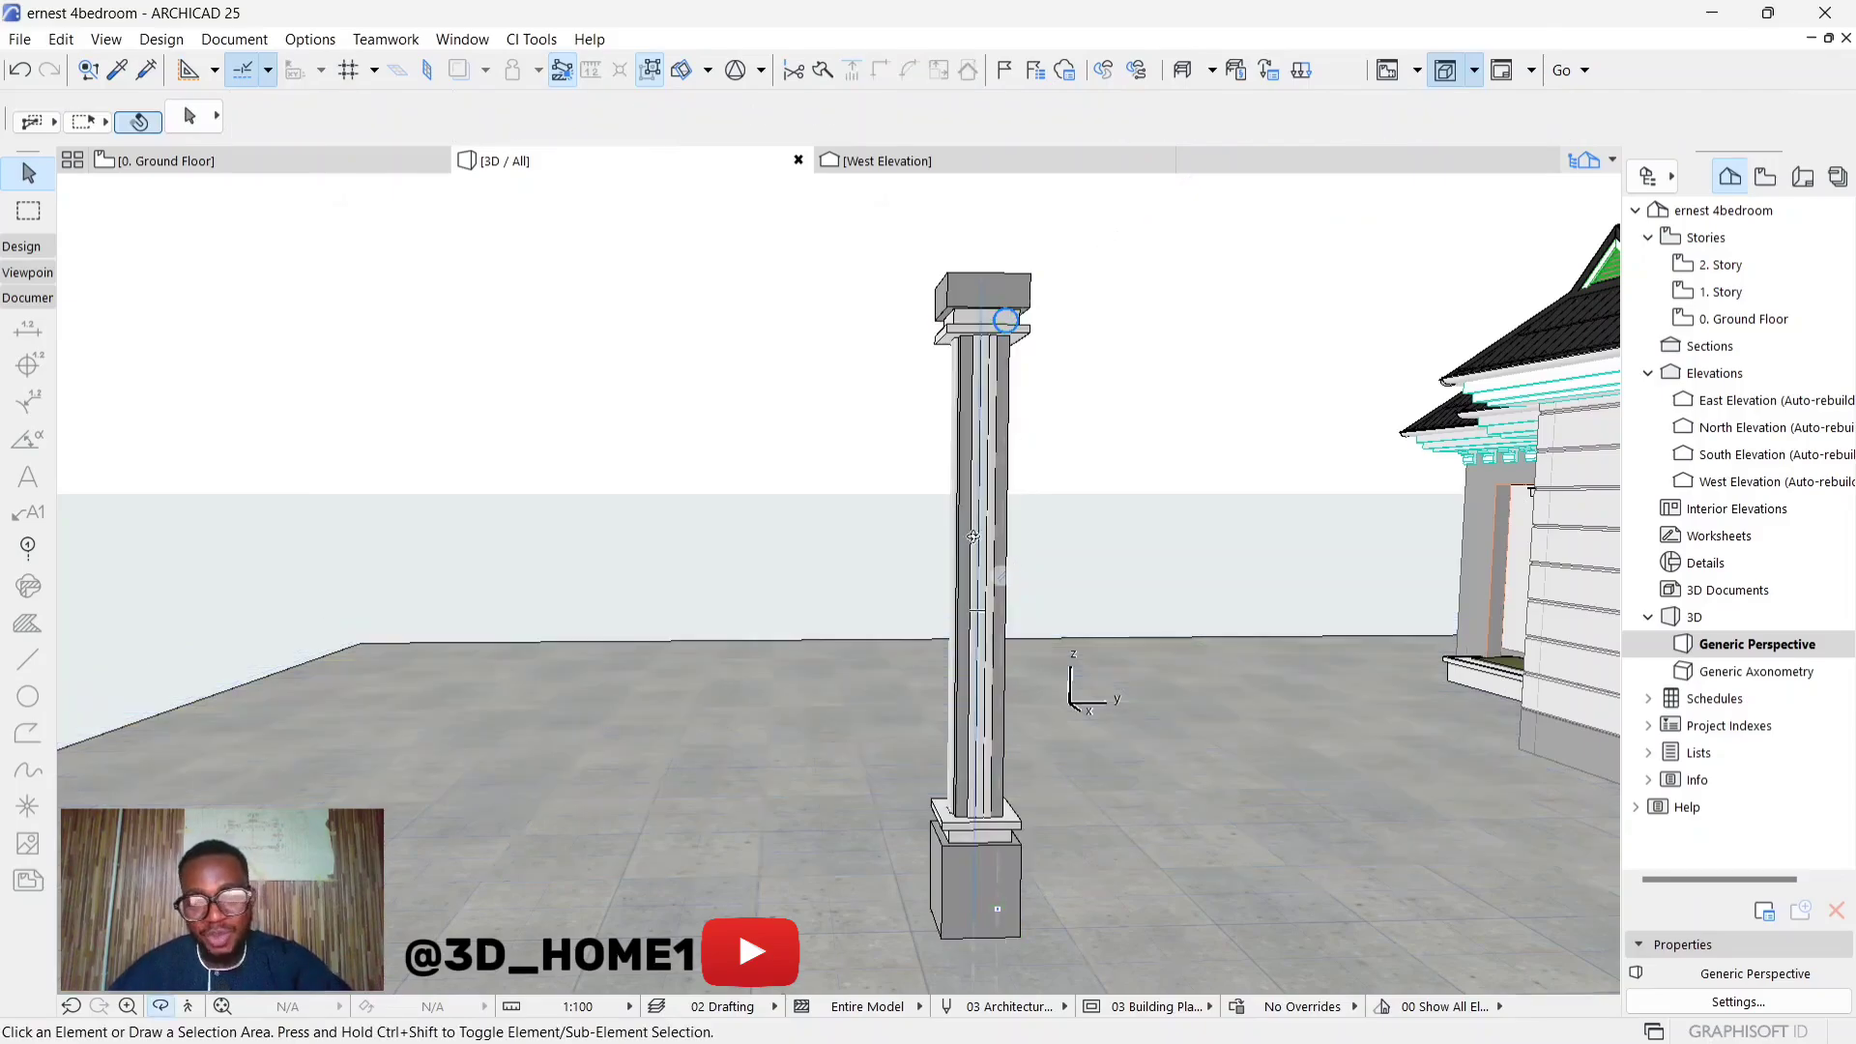
key("o")
left_click_drag(964, 507, 973, 561)
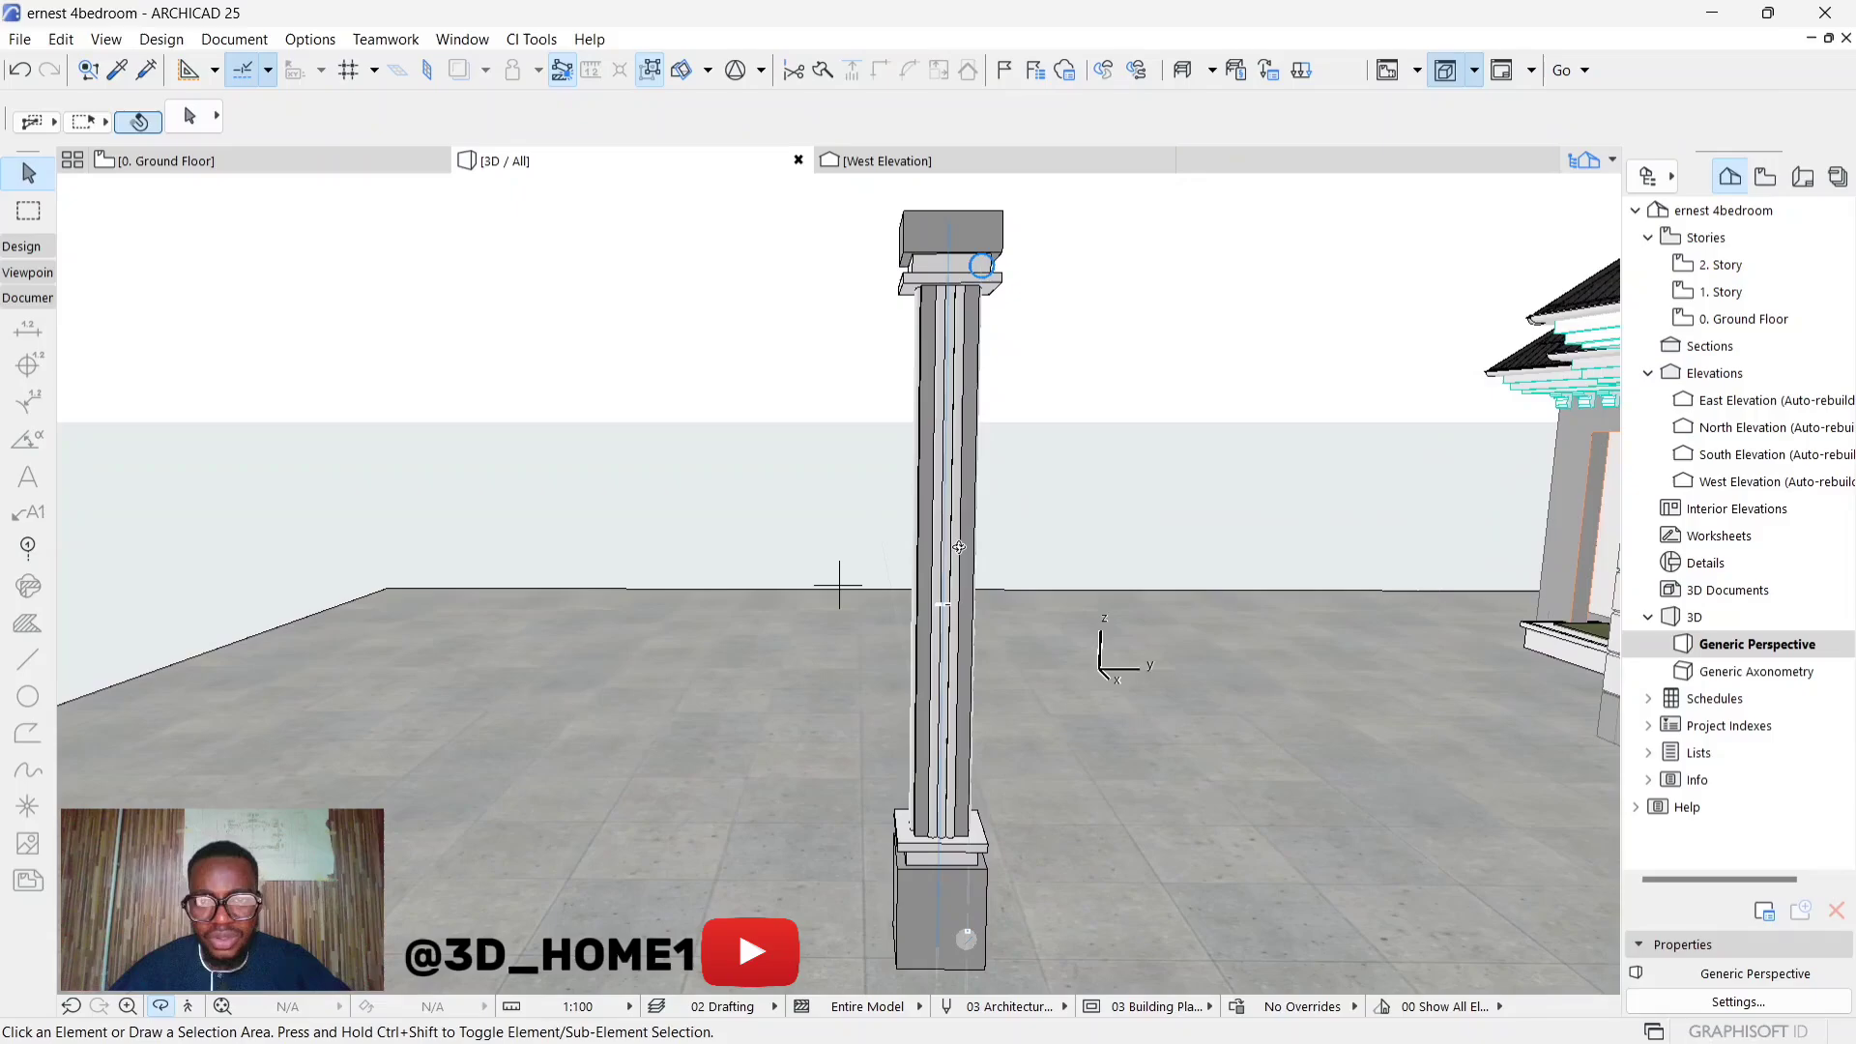
left_click_drag(957, 547, 838, 585)
scroll(876, 536, "up", 5)
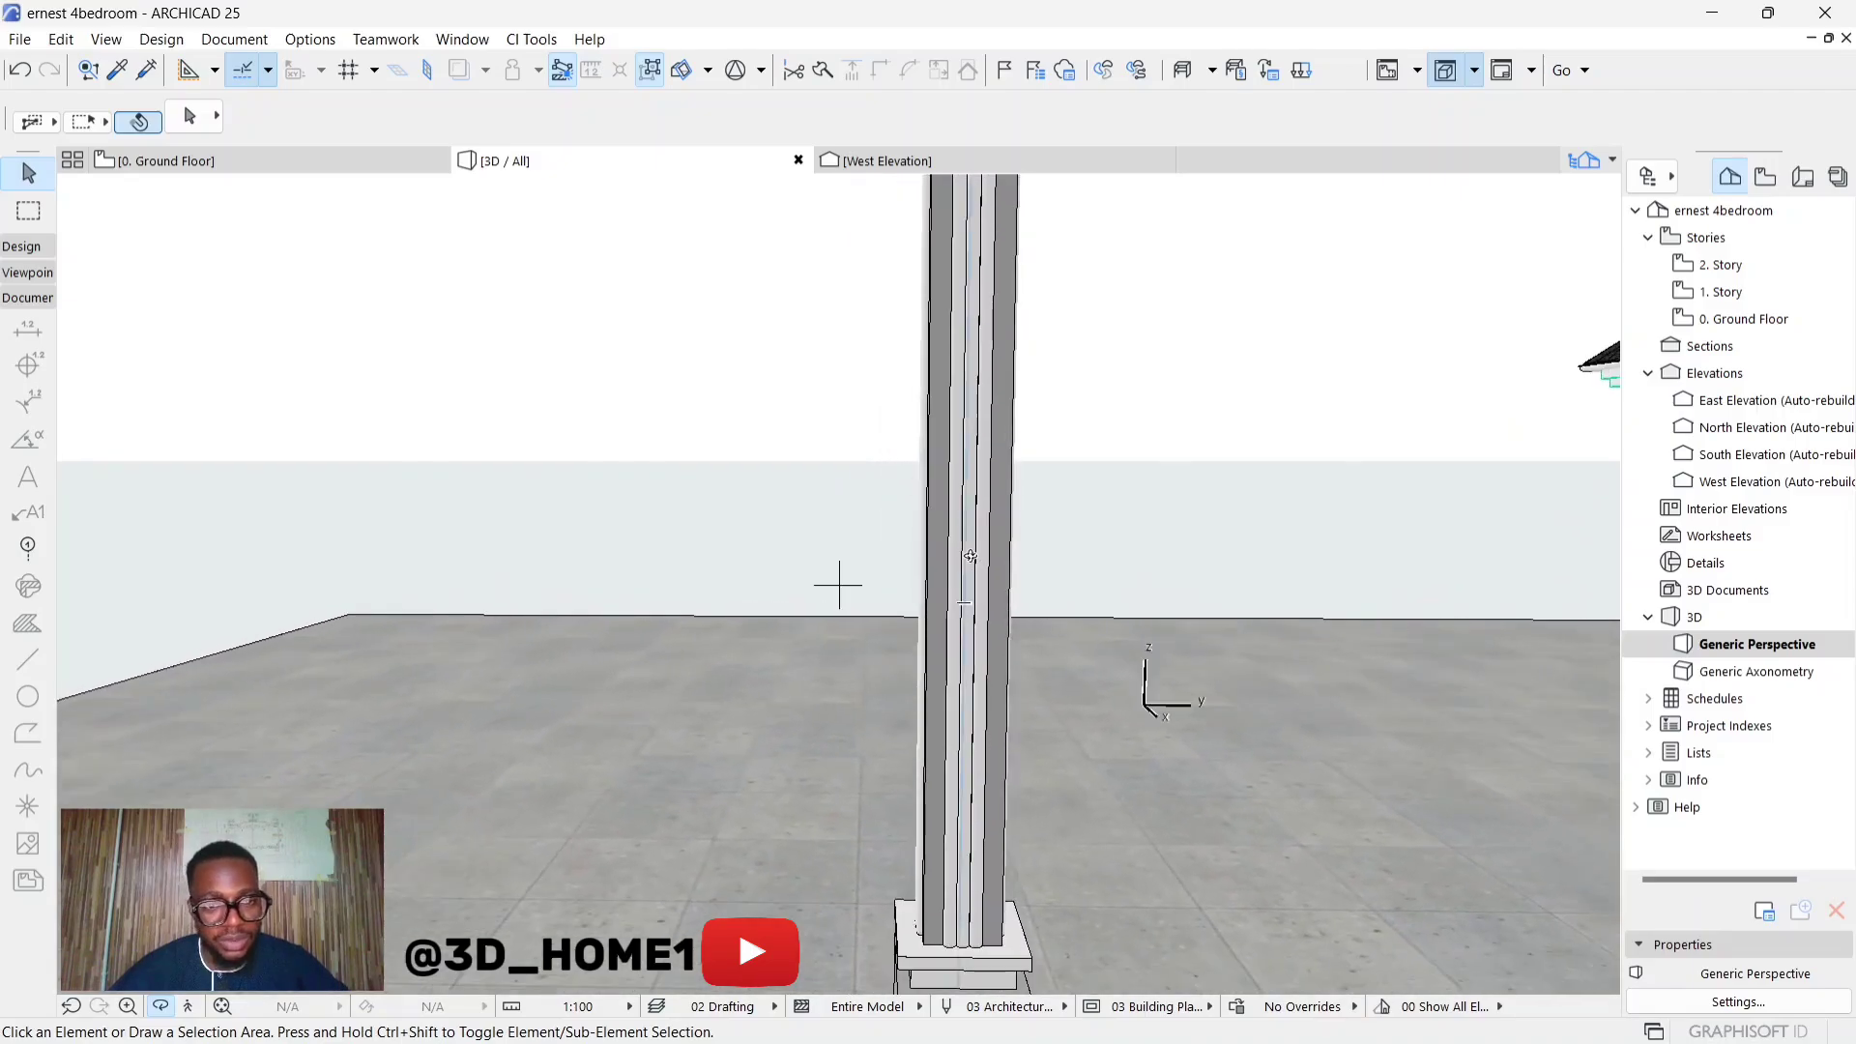
scroll(839, 585, "down", 5)
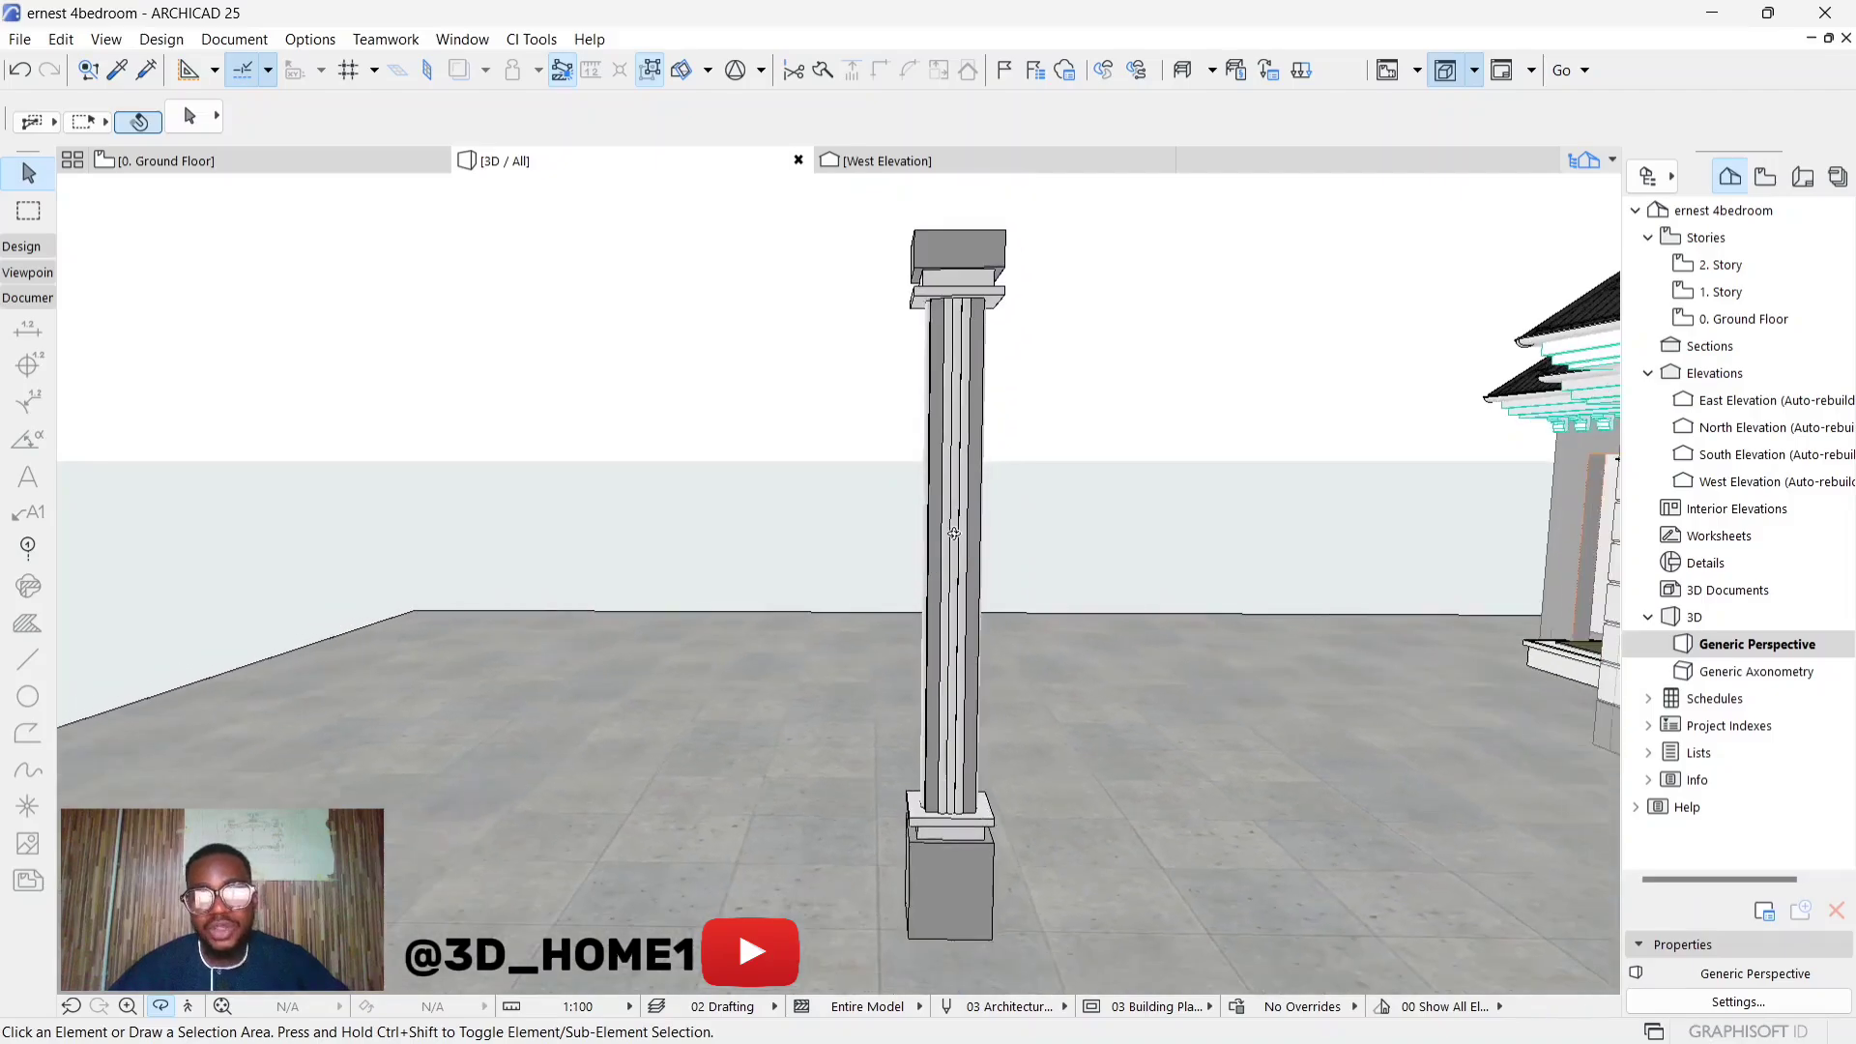
key("Escape")
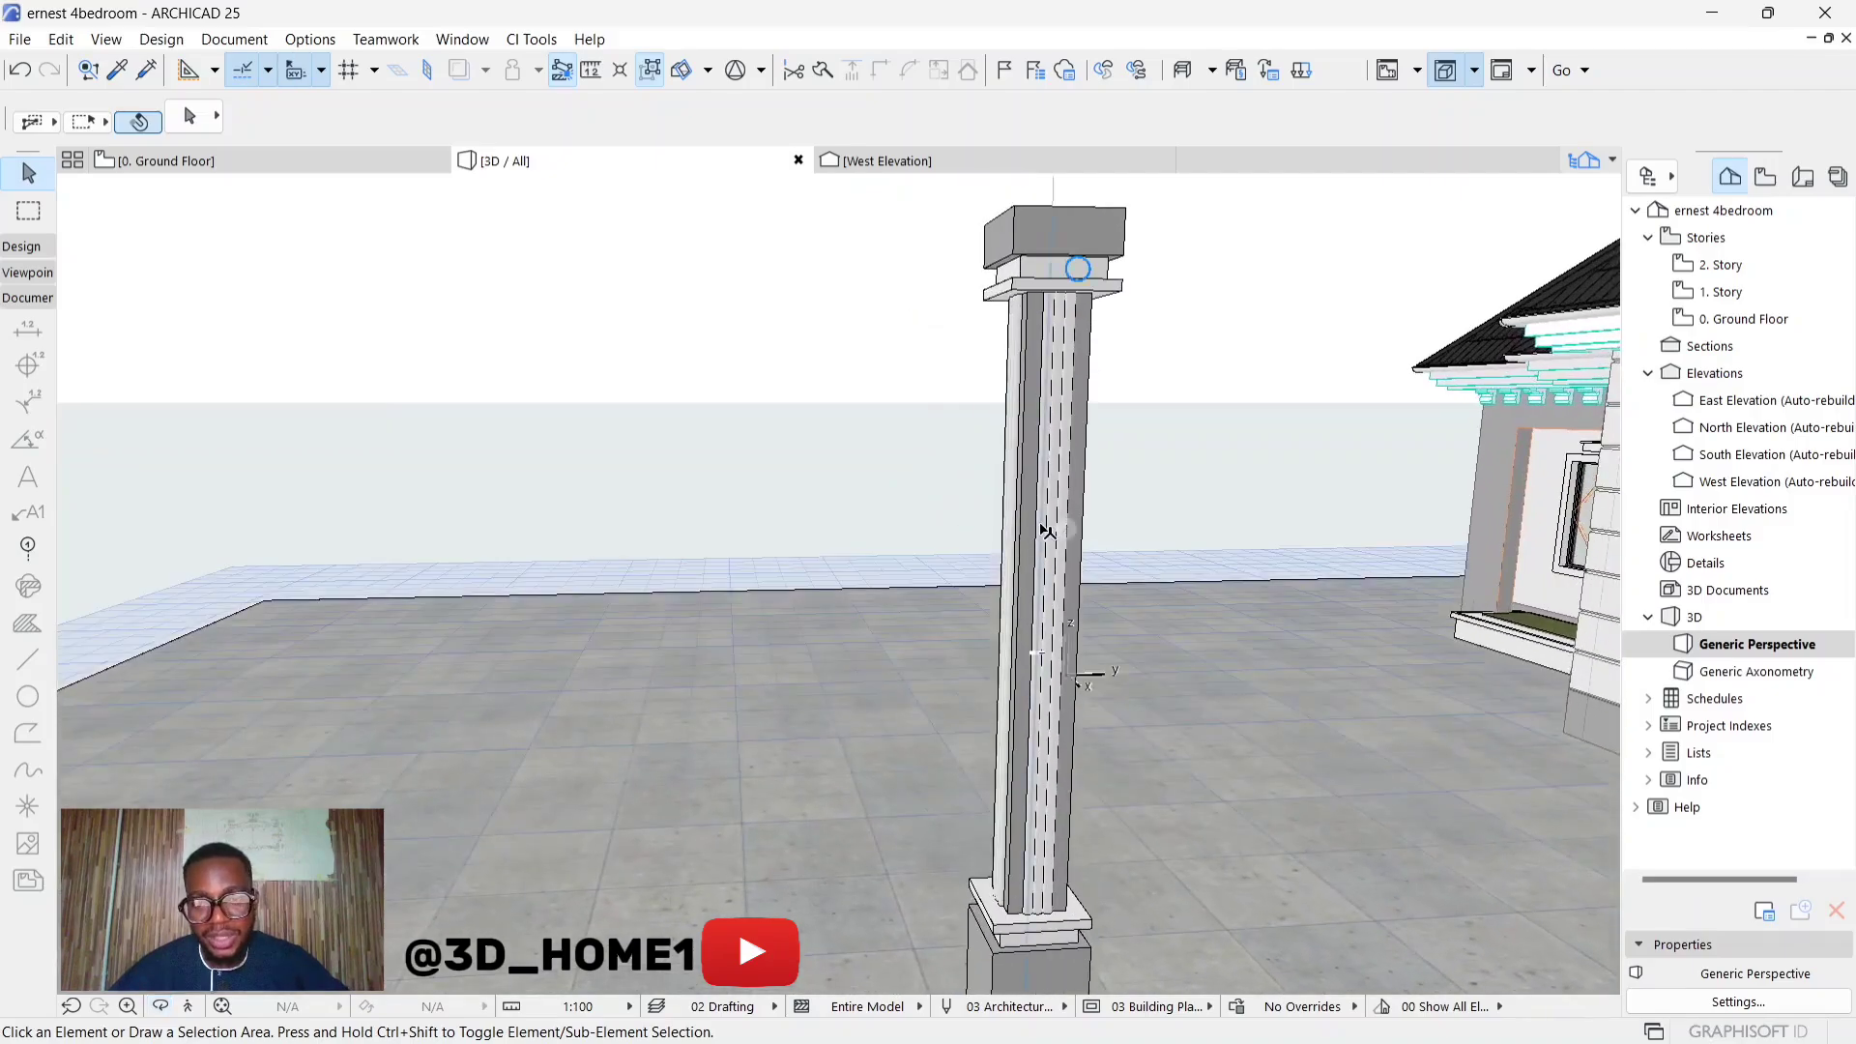
Move the sample column freely across the ground several times, leaving it closer to the house, and deselect it
left_click(1035, 467)
scroll(1064, 793, "down", 2)
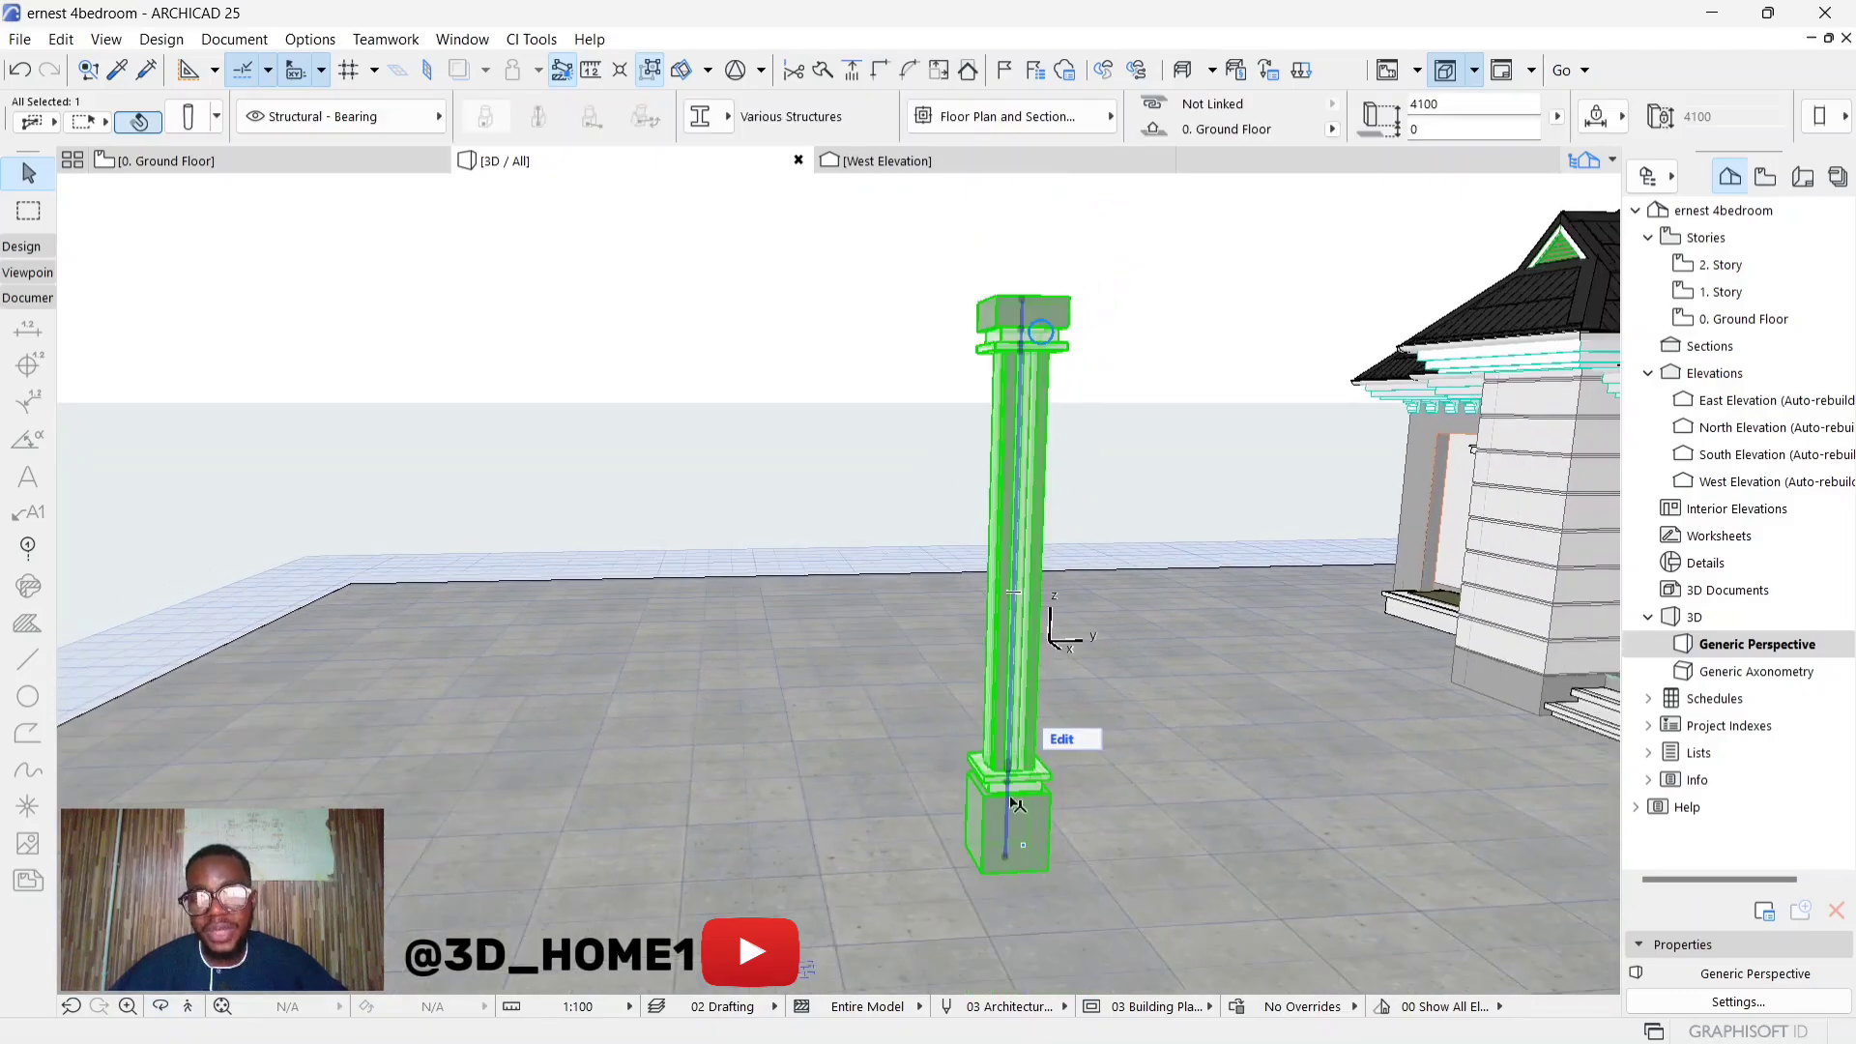
left_click(1011, 859)
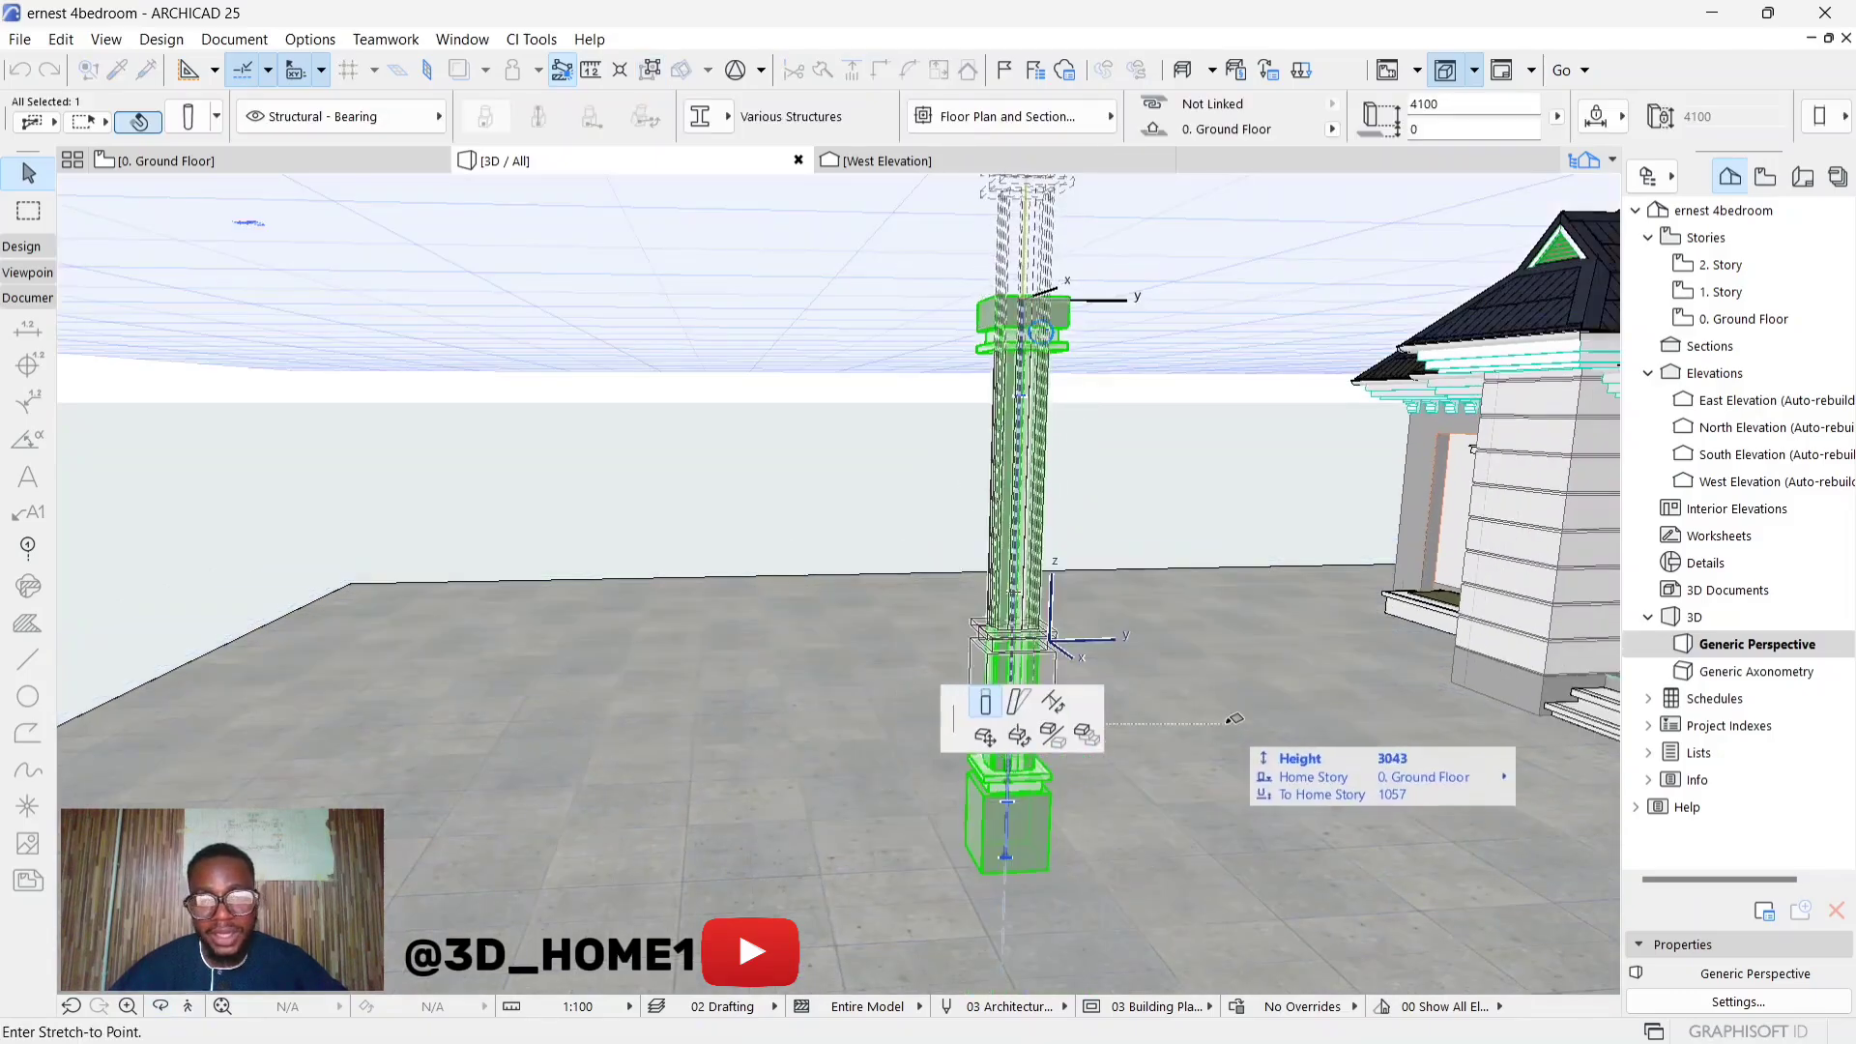
left_click(804, 736)
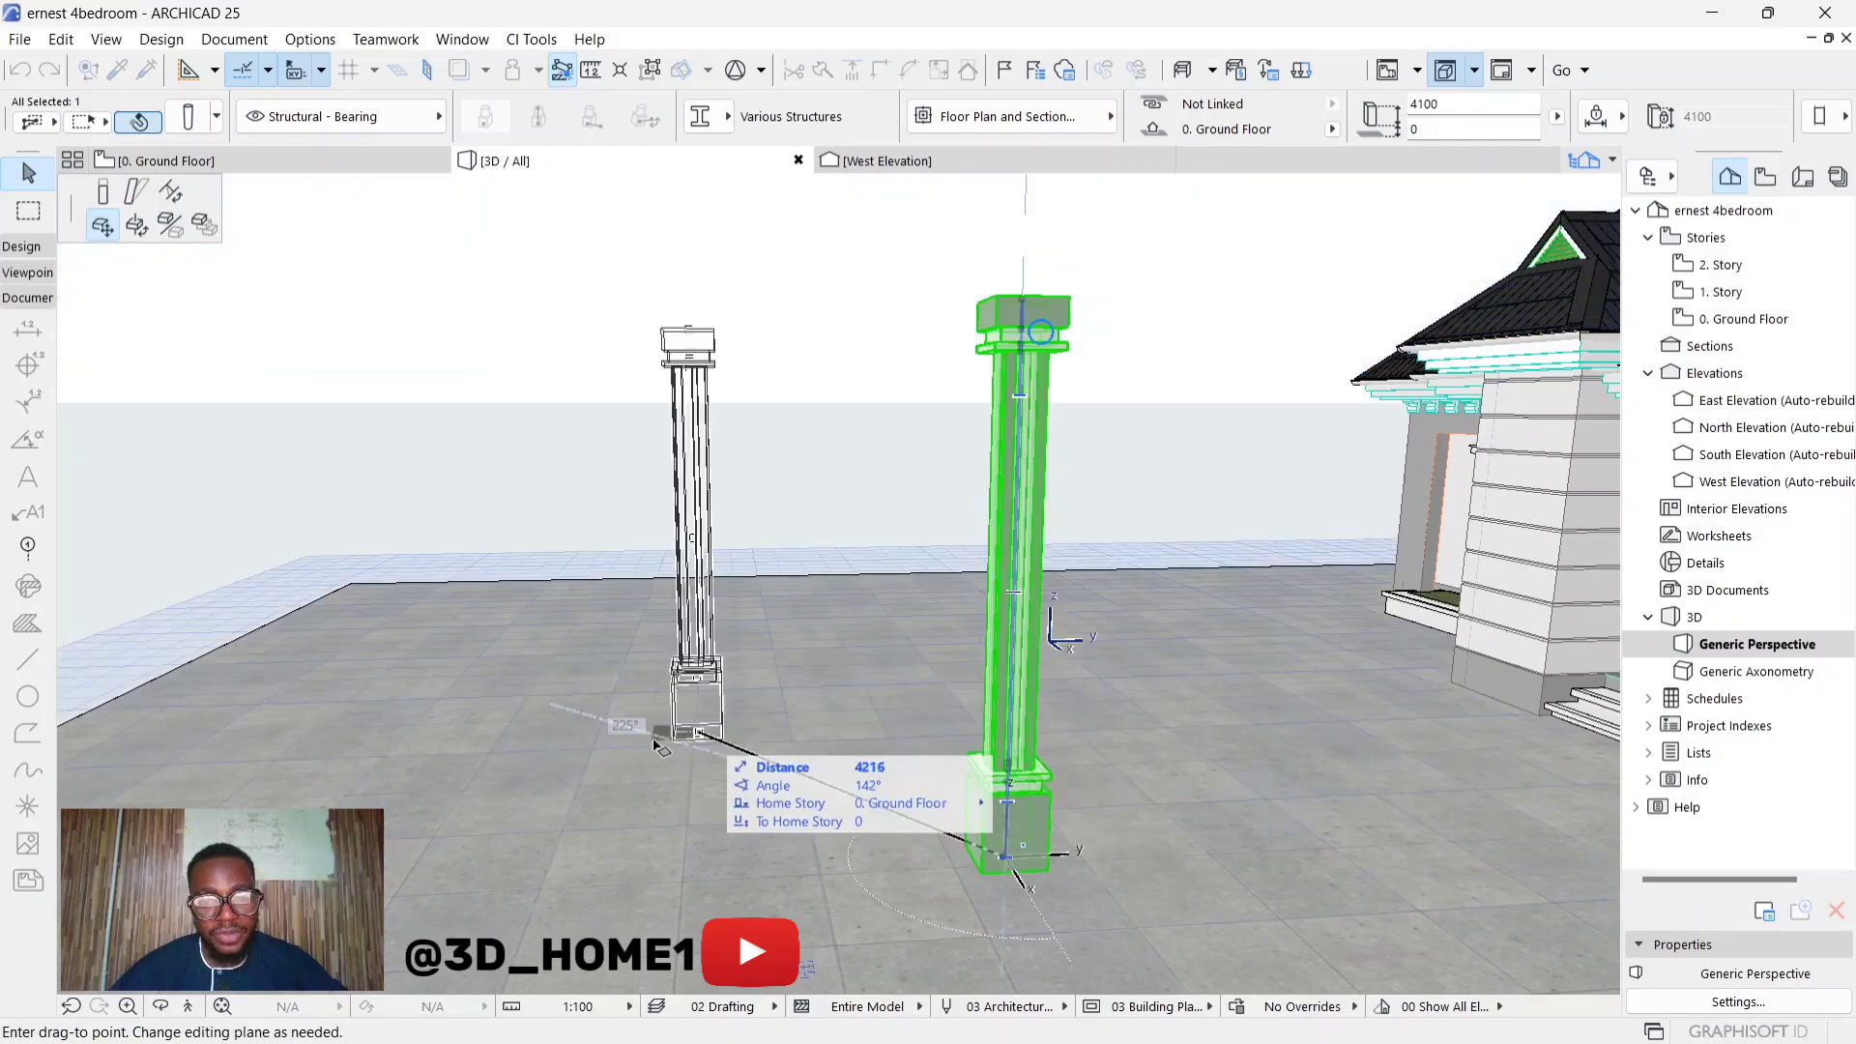
left_click(610, 761)
left_click(674, 768)
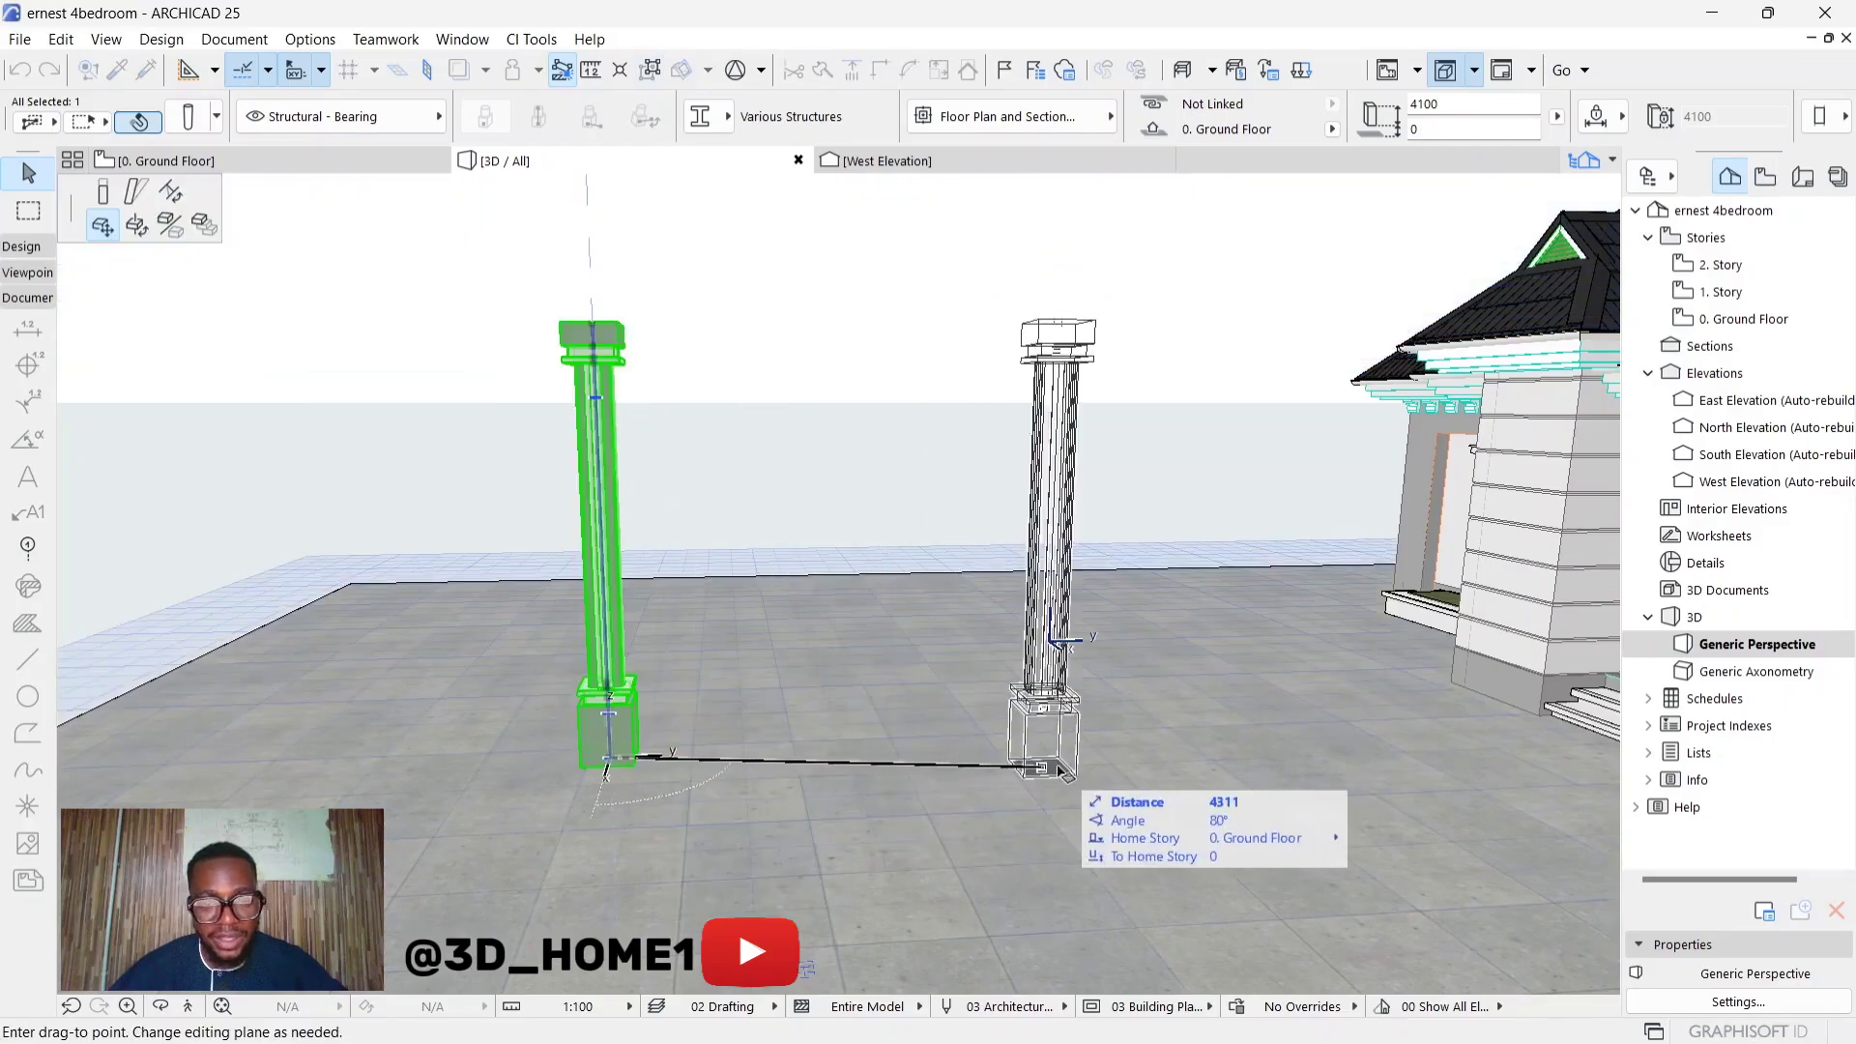
left_click(1118, 774)
scroll(1065, 769, "up", 2)
left_click(1065, 768)
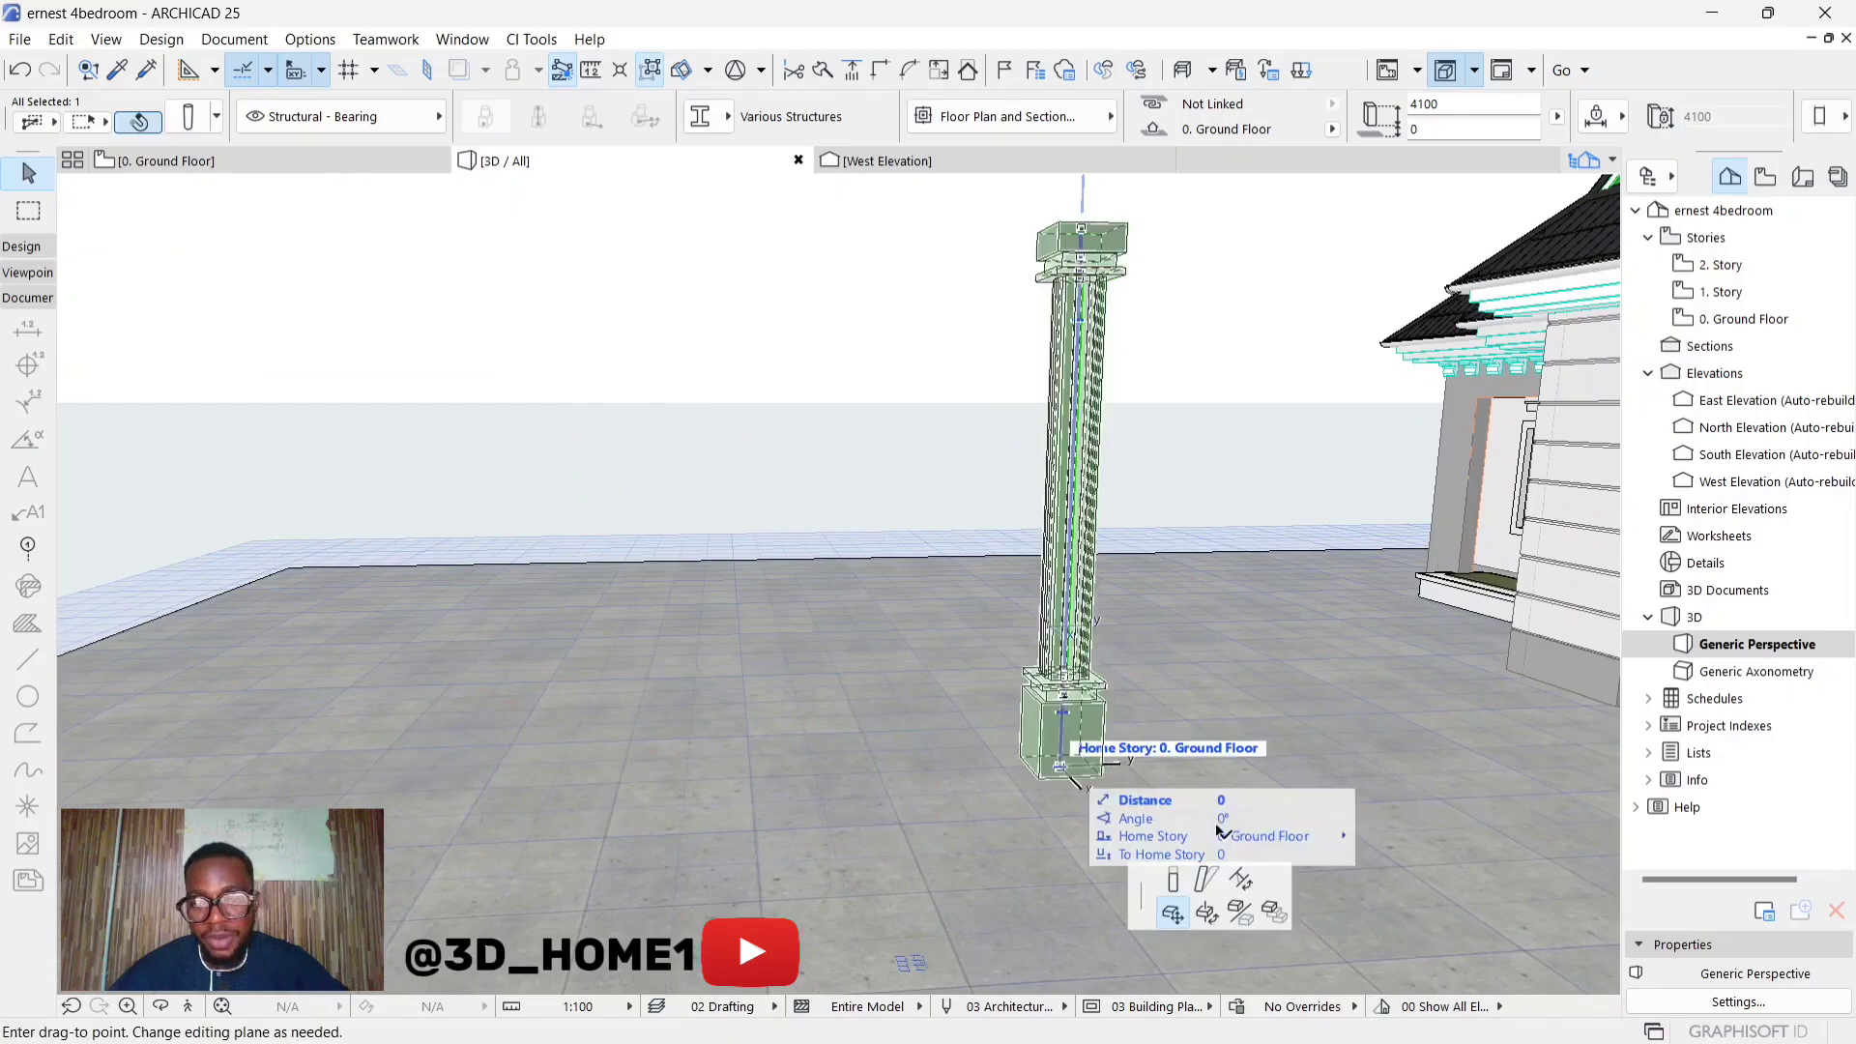
left_click(1160, 899)
left_click(1285, 752)
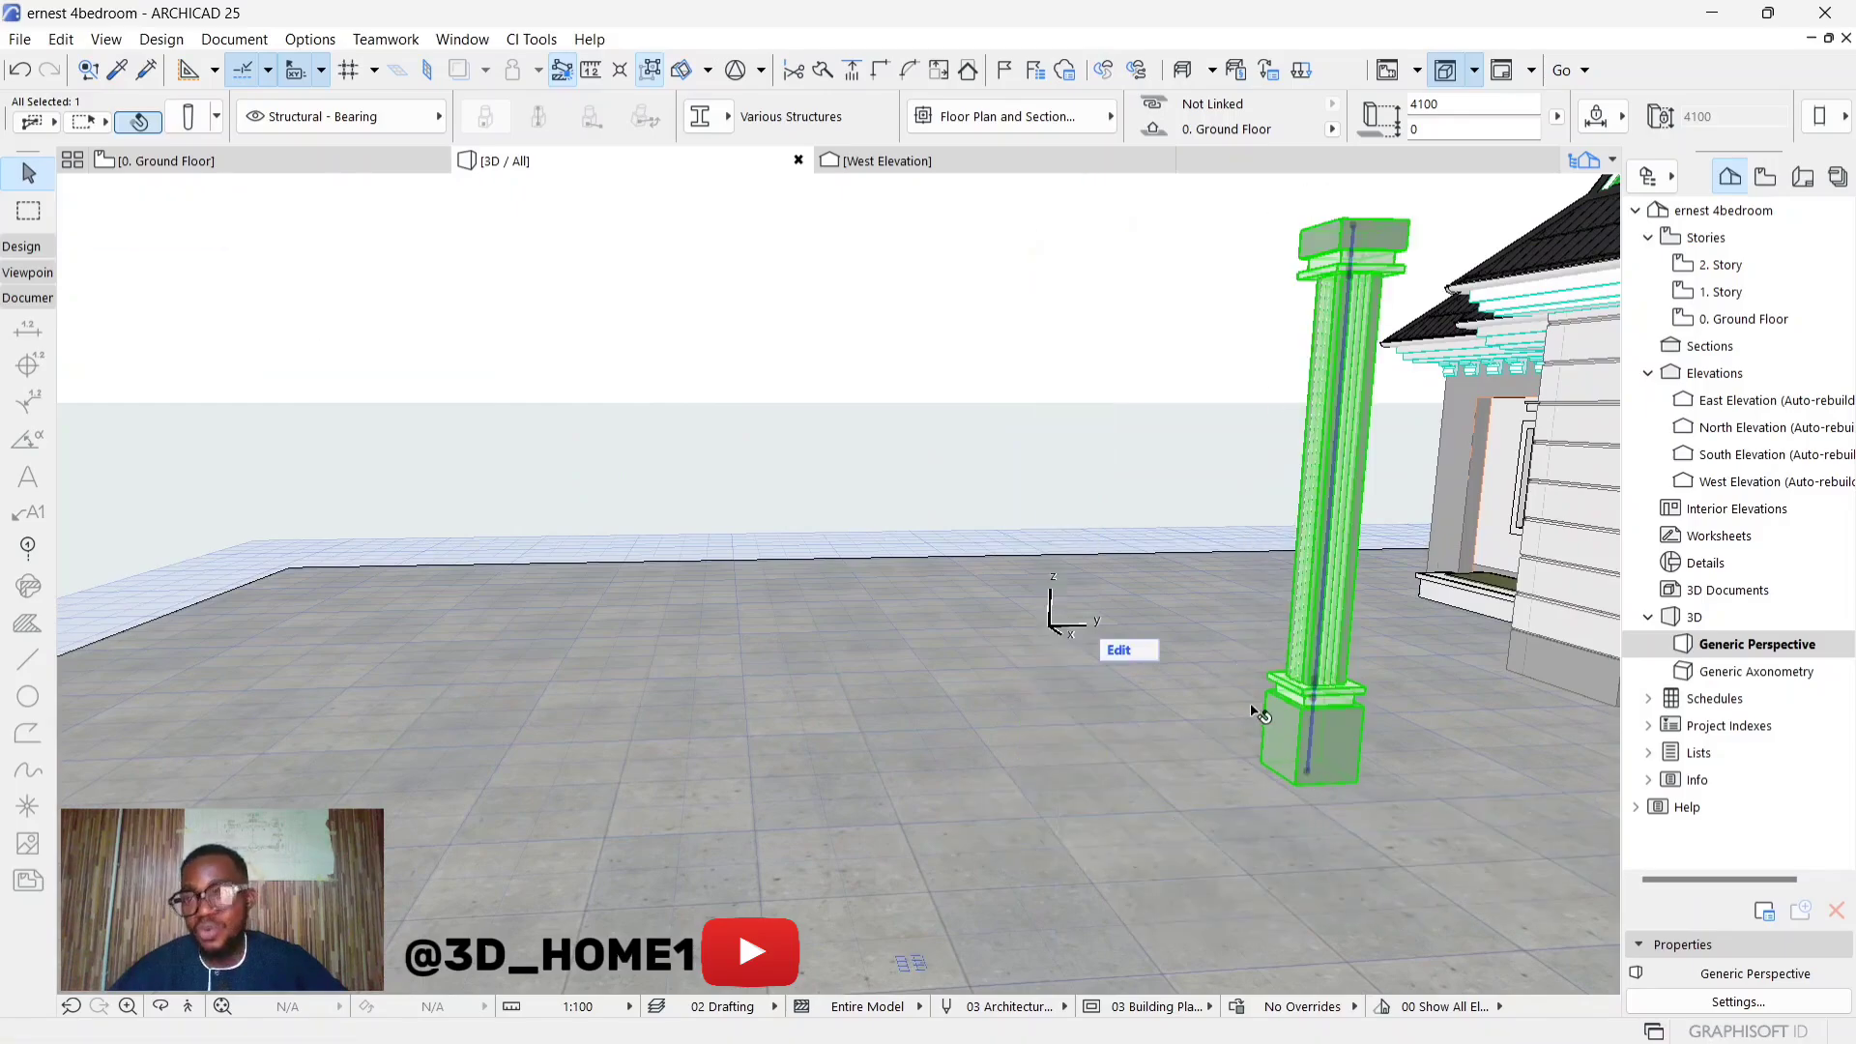
key("Escape")
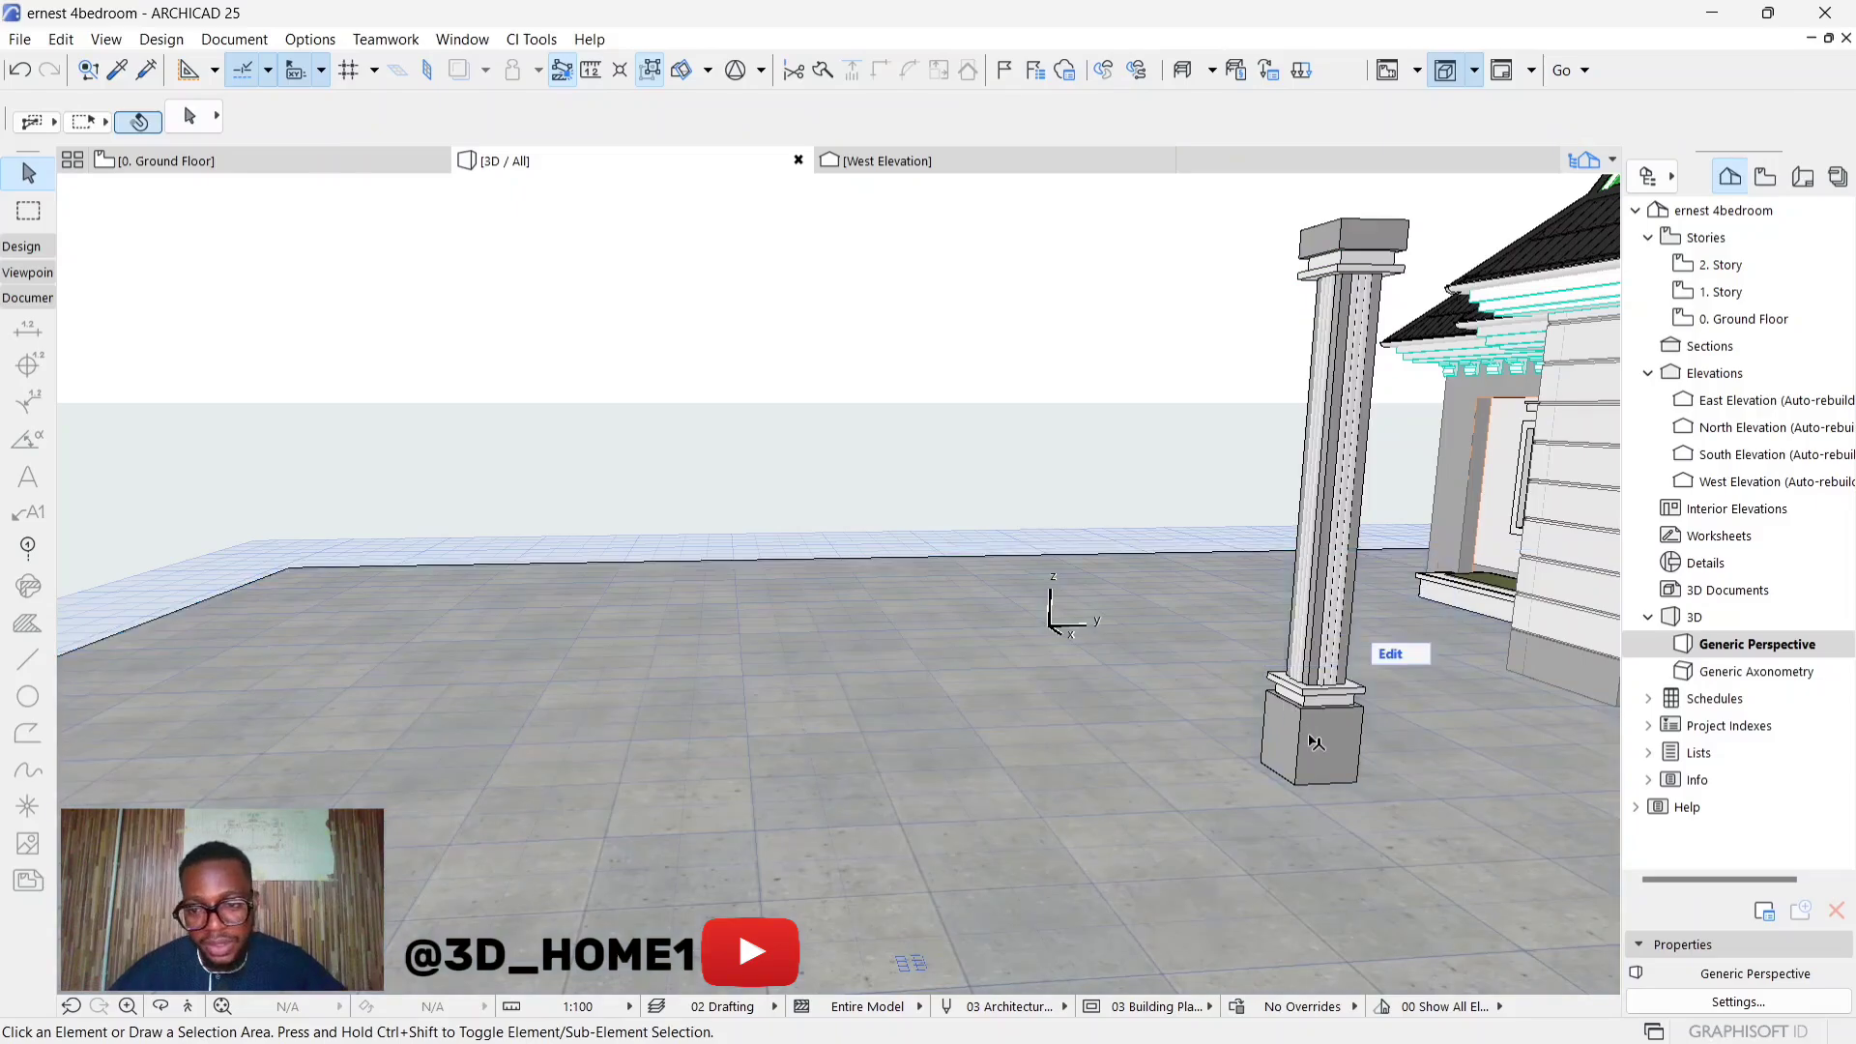
left_click(1293, 711)
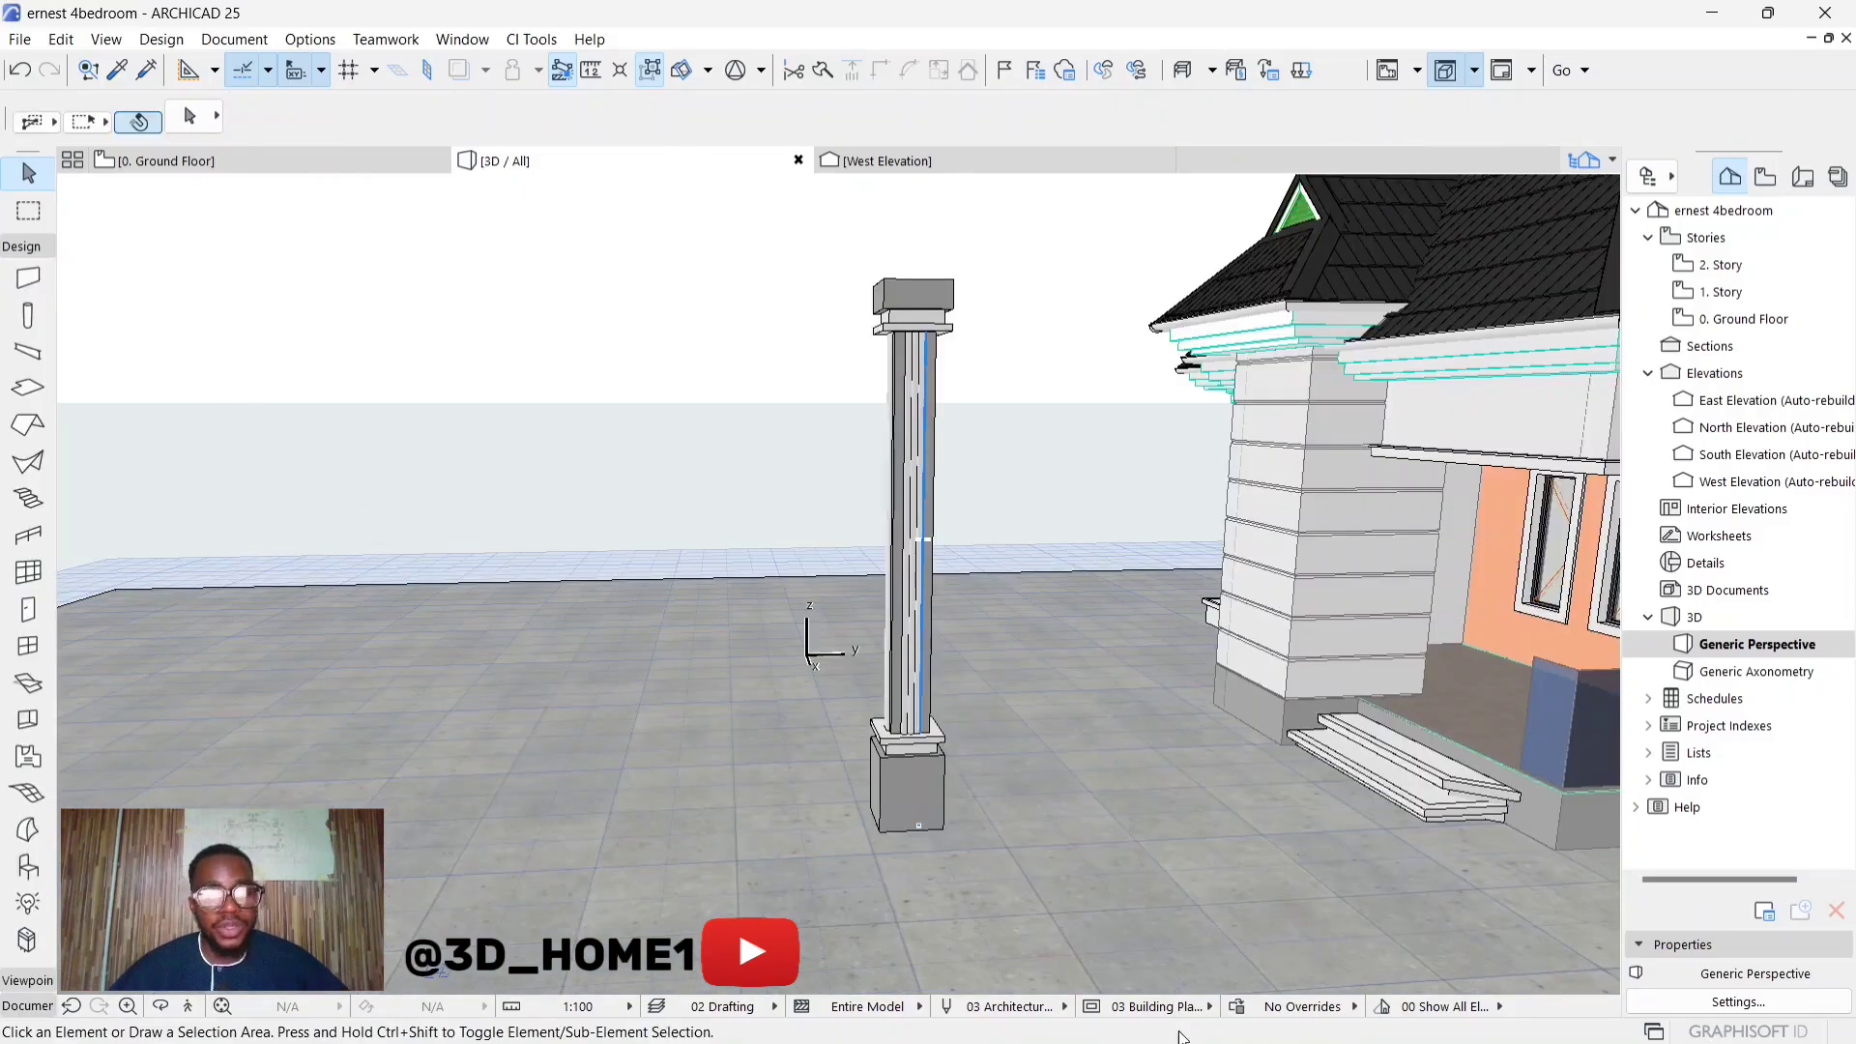
Switch to the Untitled project, show its 3D view framed on the origin, and leave the Wall tool
mouse_move(1249, 1033)
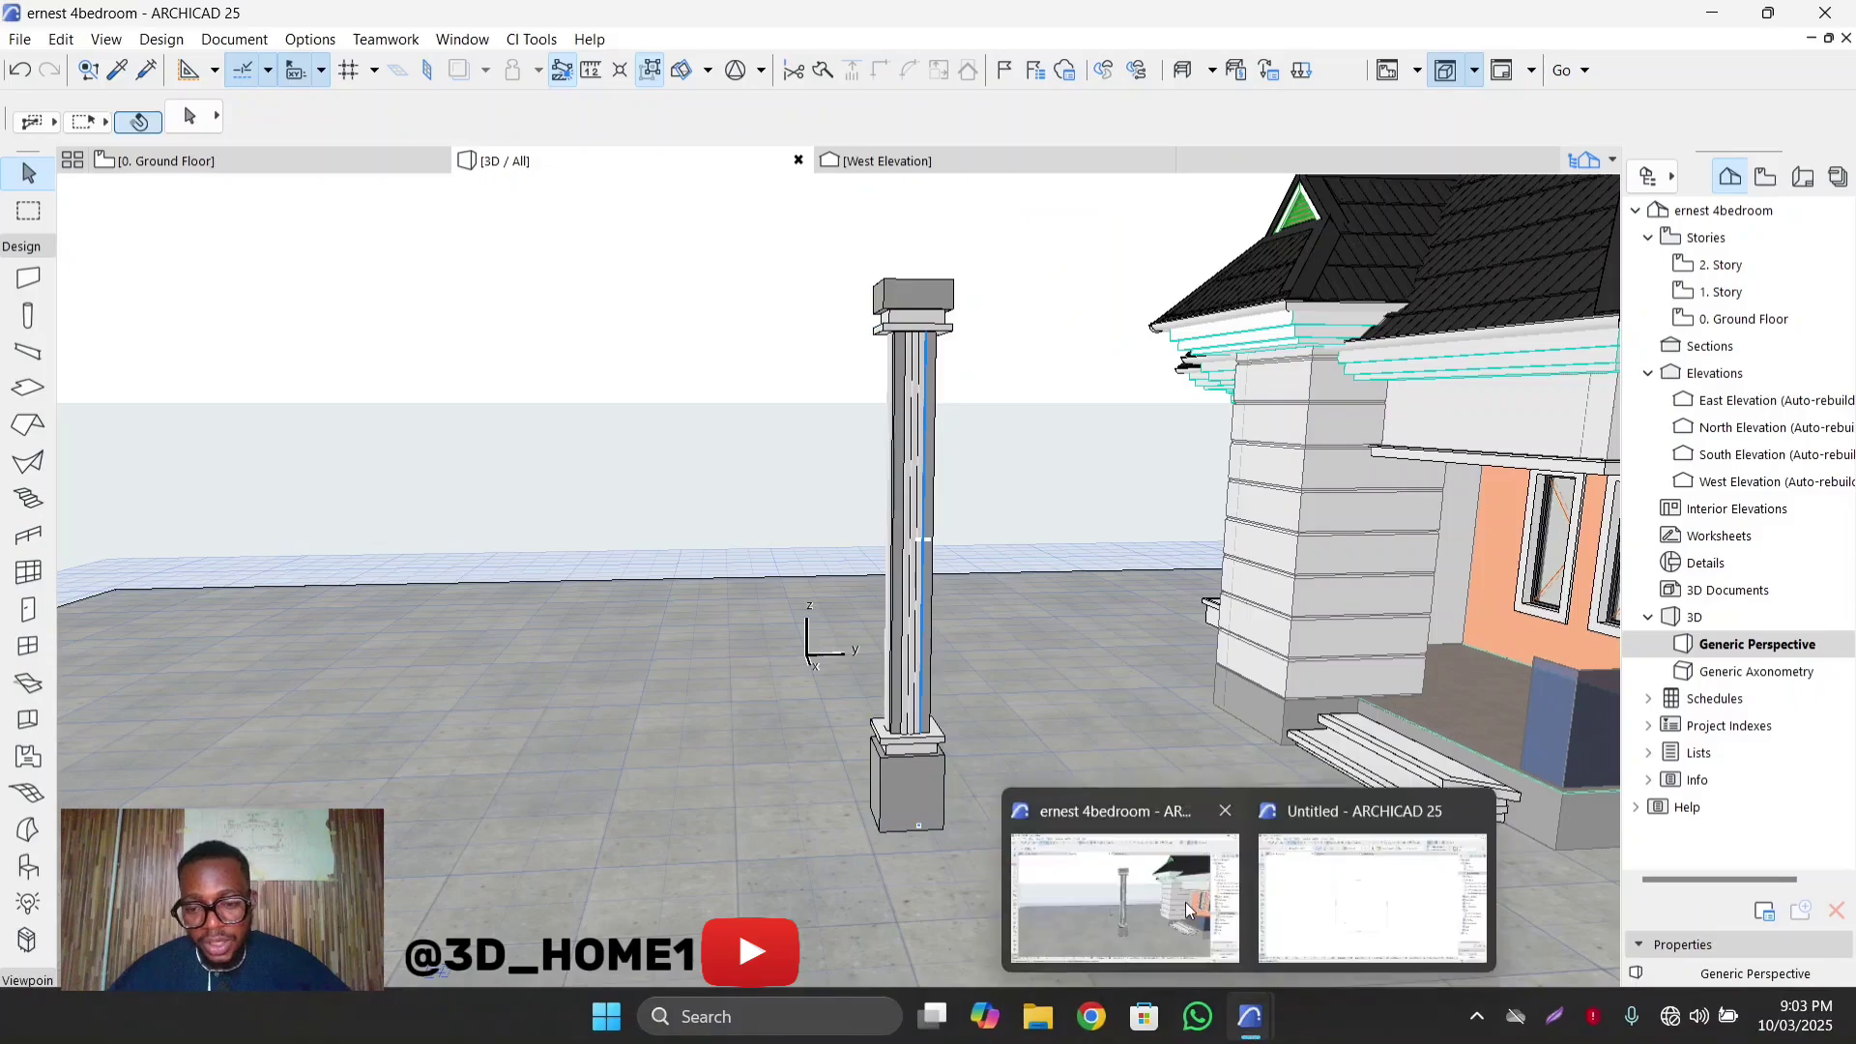
left_click(1370, 875)
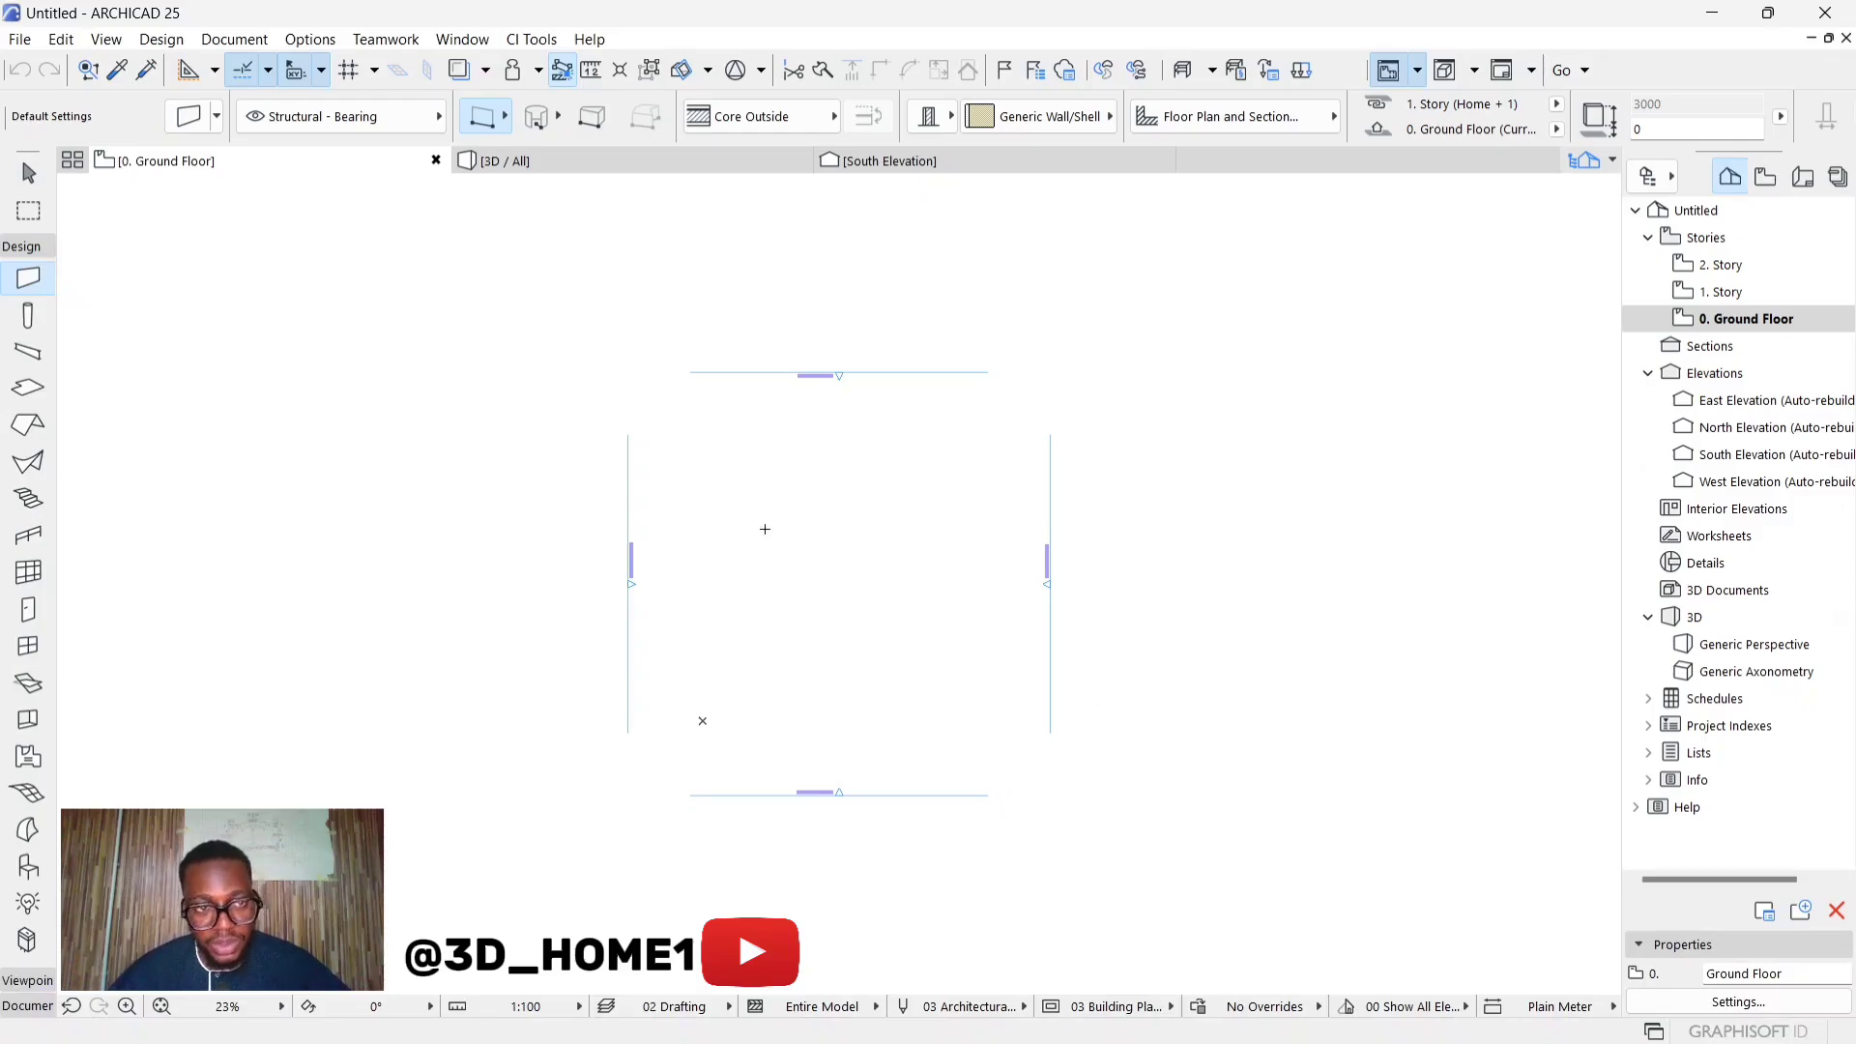
left_click(546, 164)
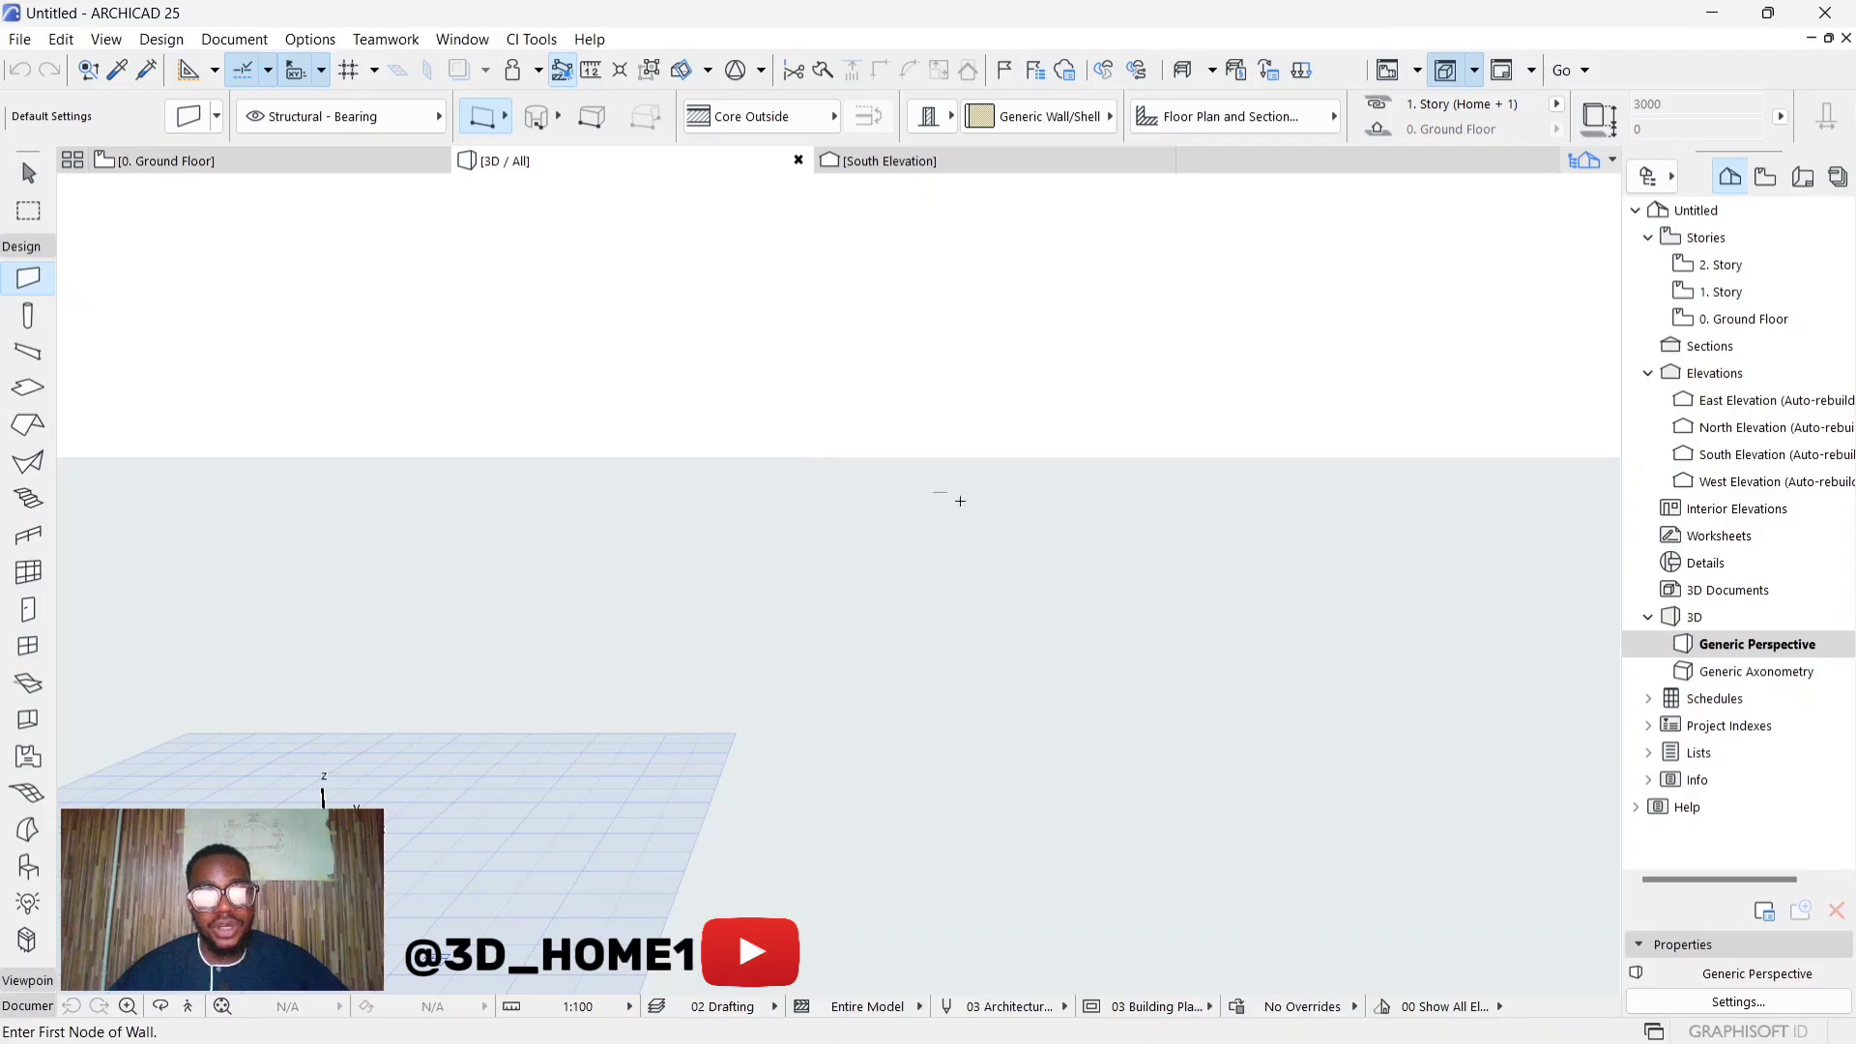
middle_click_drag(960, 501, 768, 609, "shift")
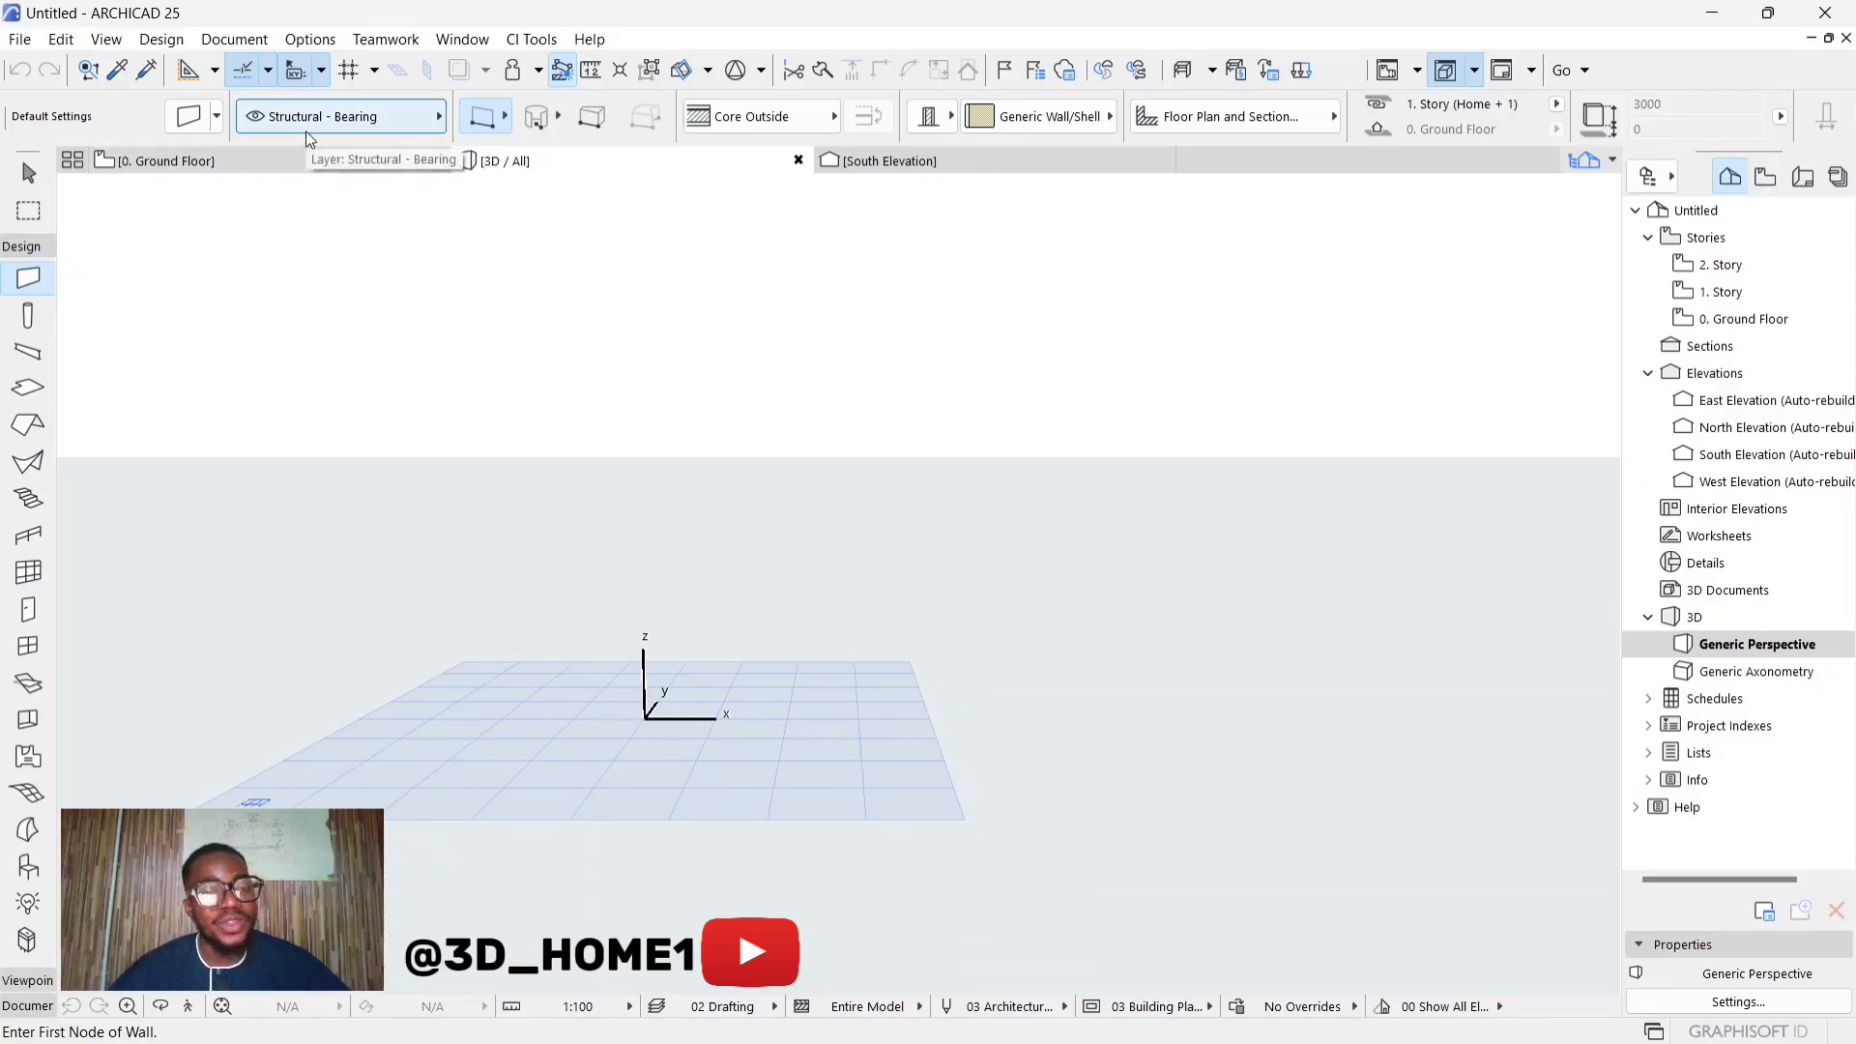
scroll(634, 716, "up", 3)
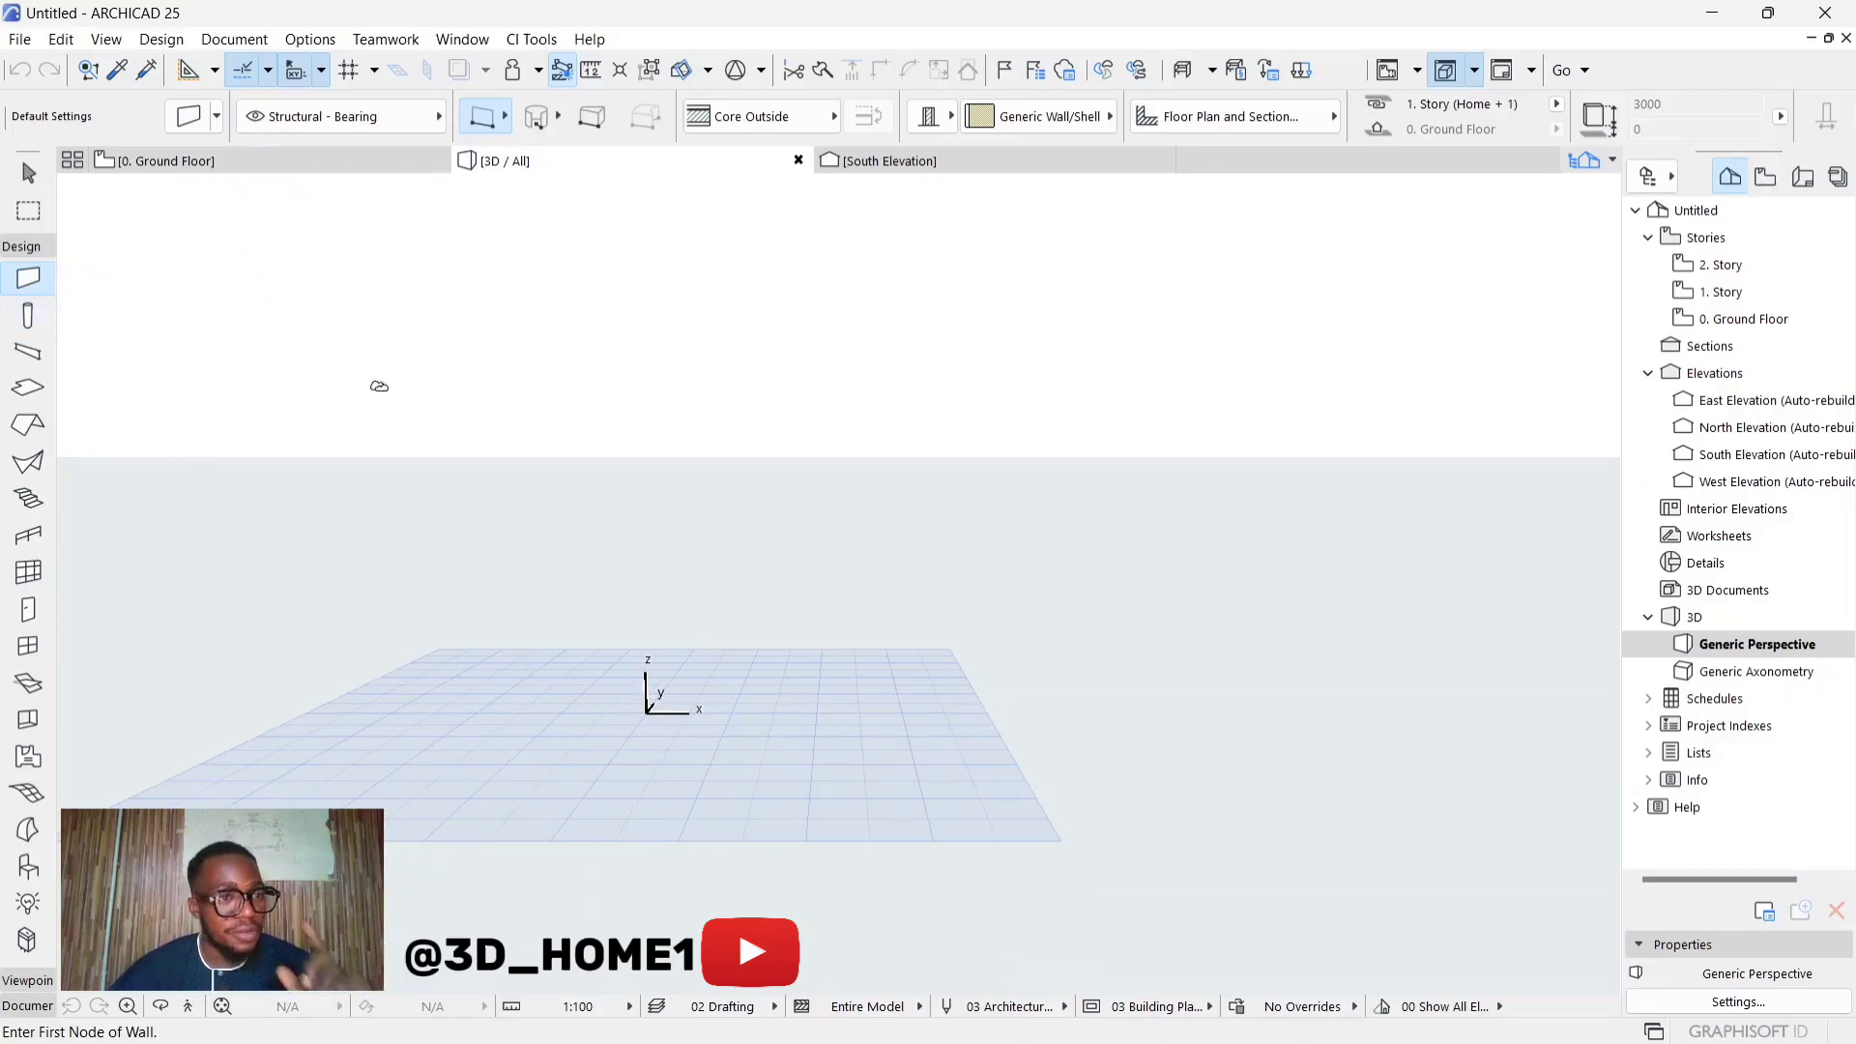
key("Escape")
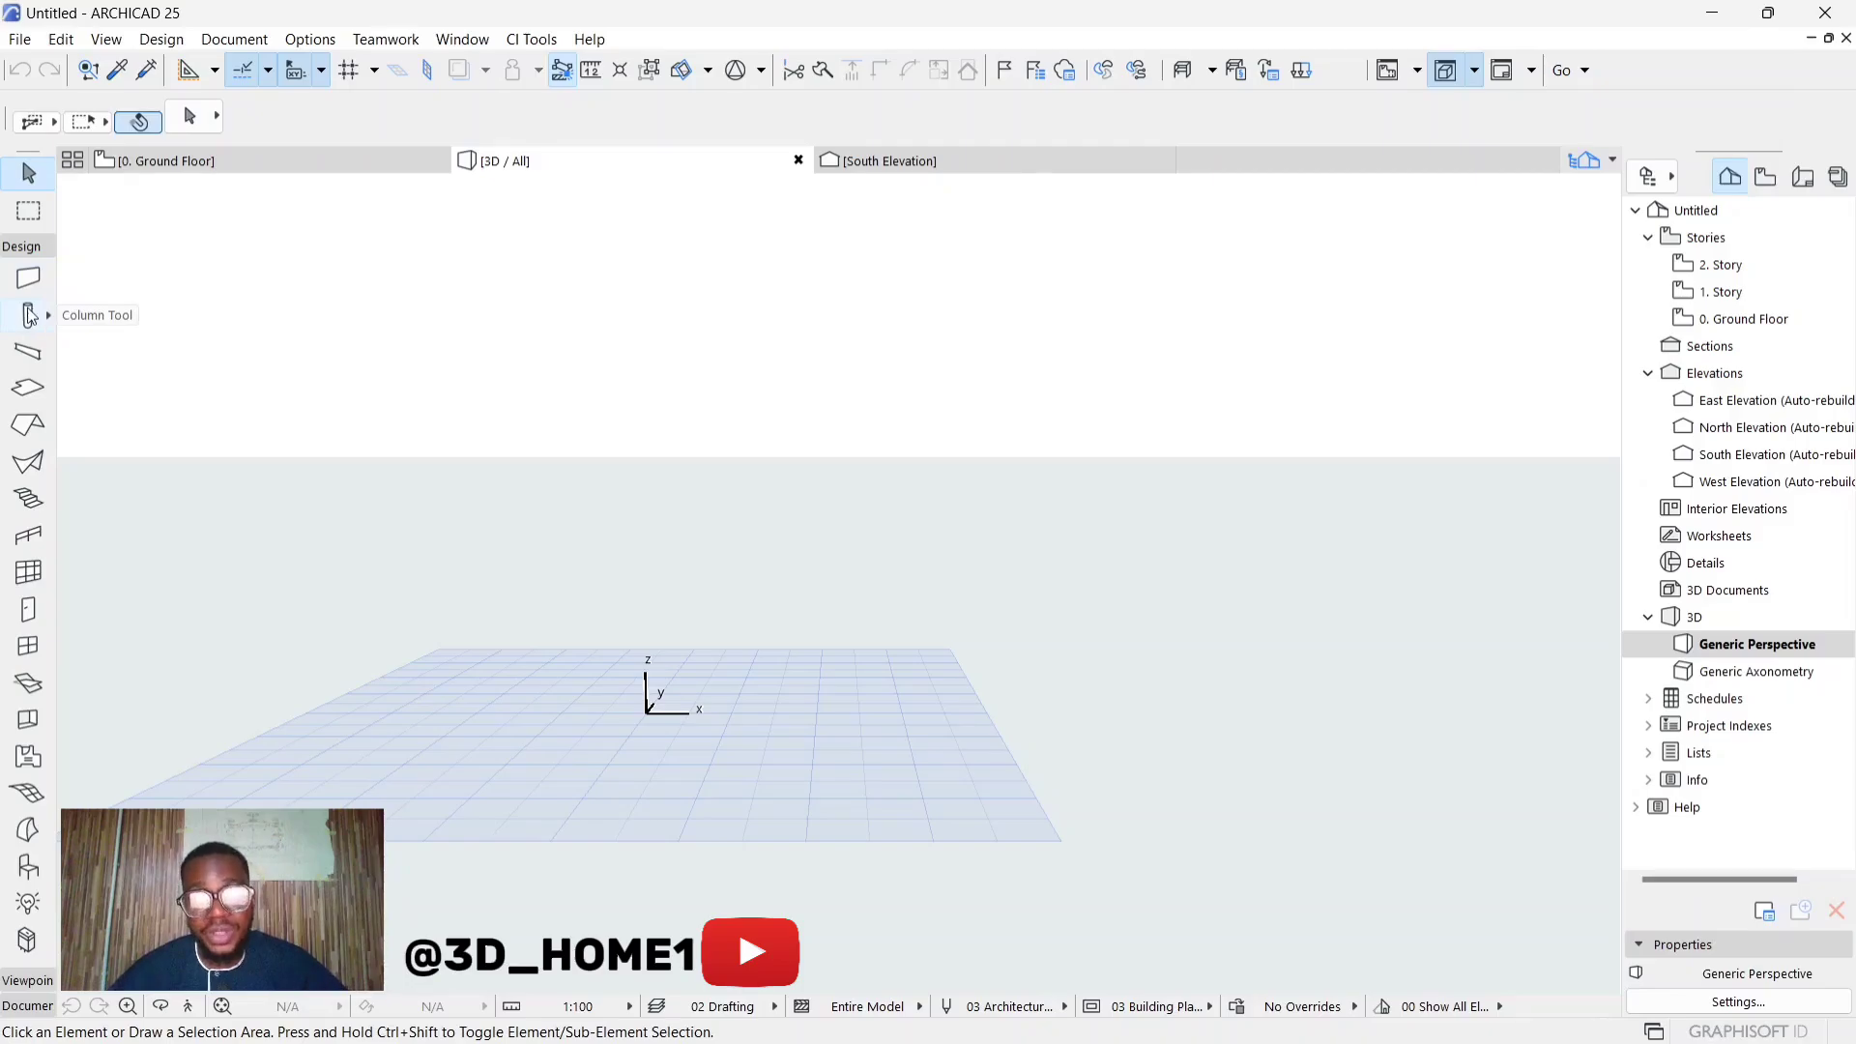
Activate the Column tool and open its default settings
left_click(29, 315)
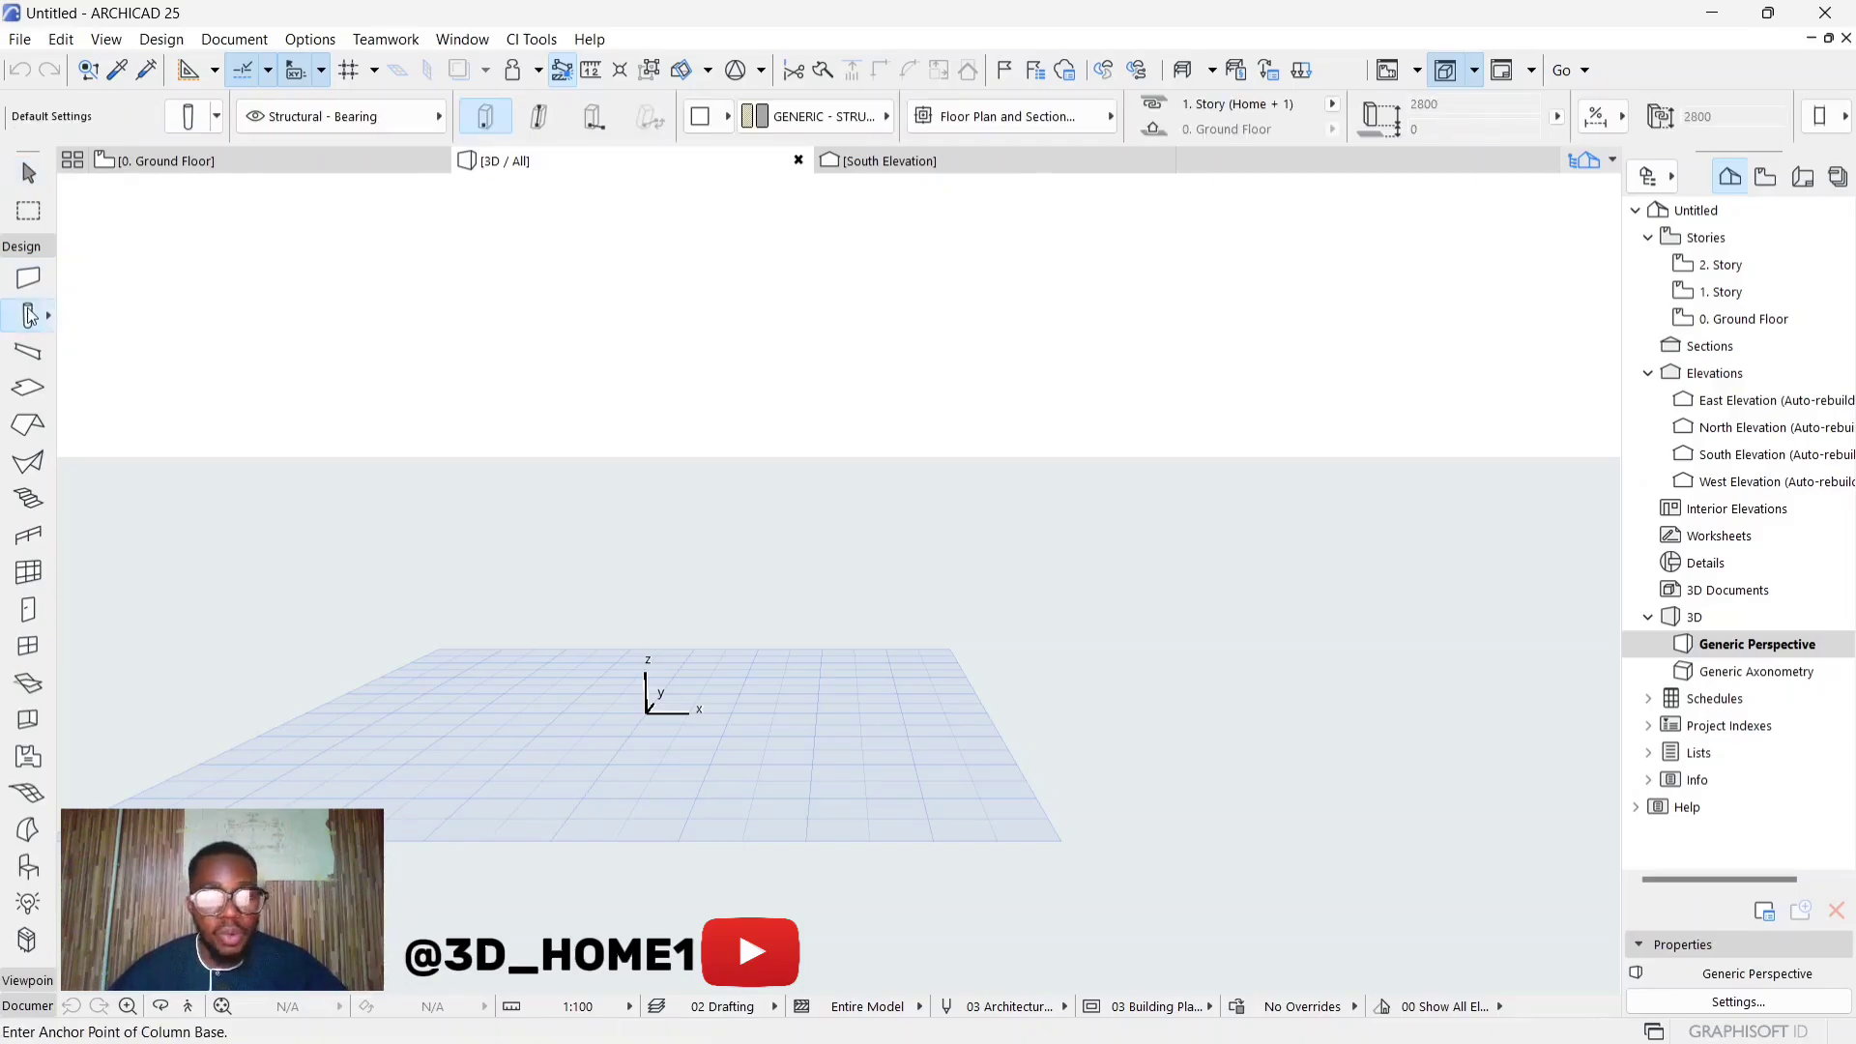
left_click(191, 117)
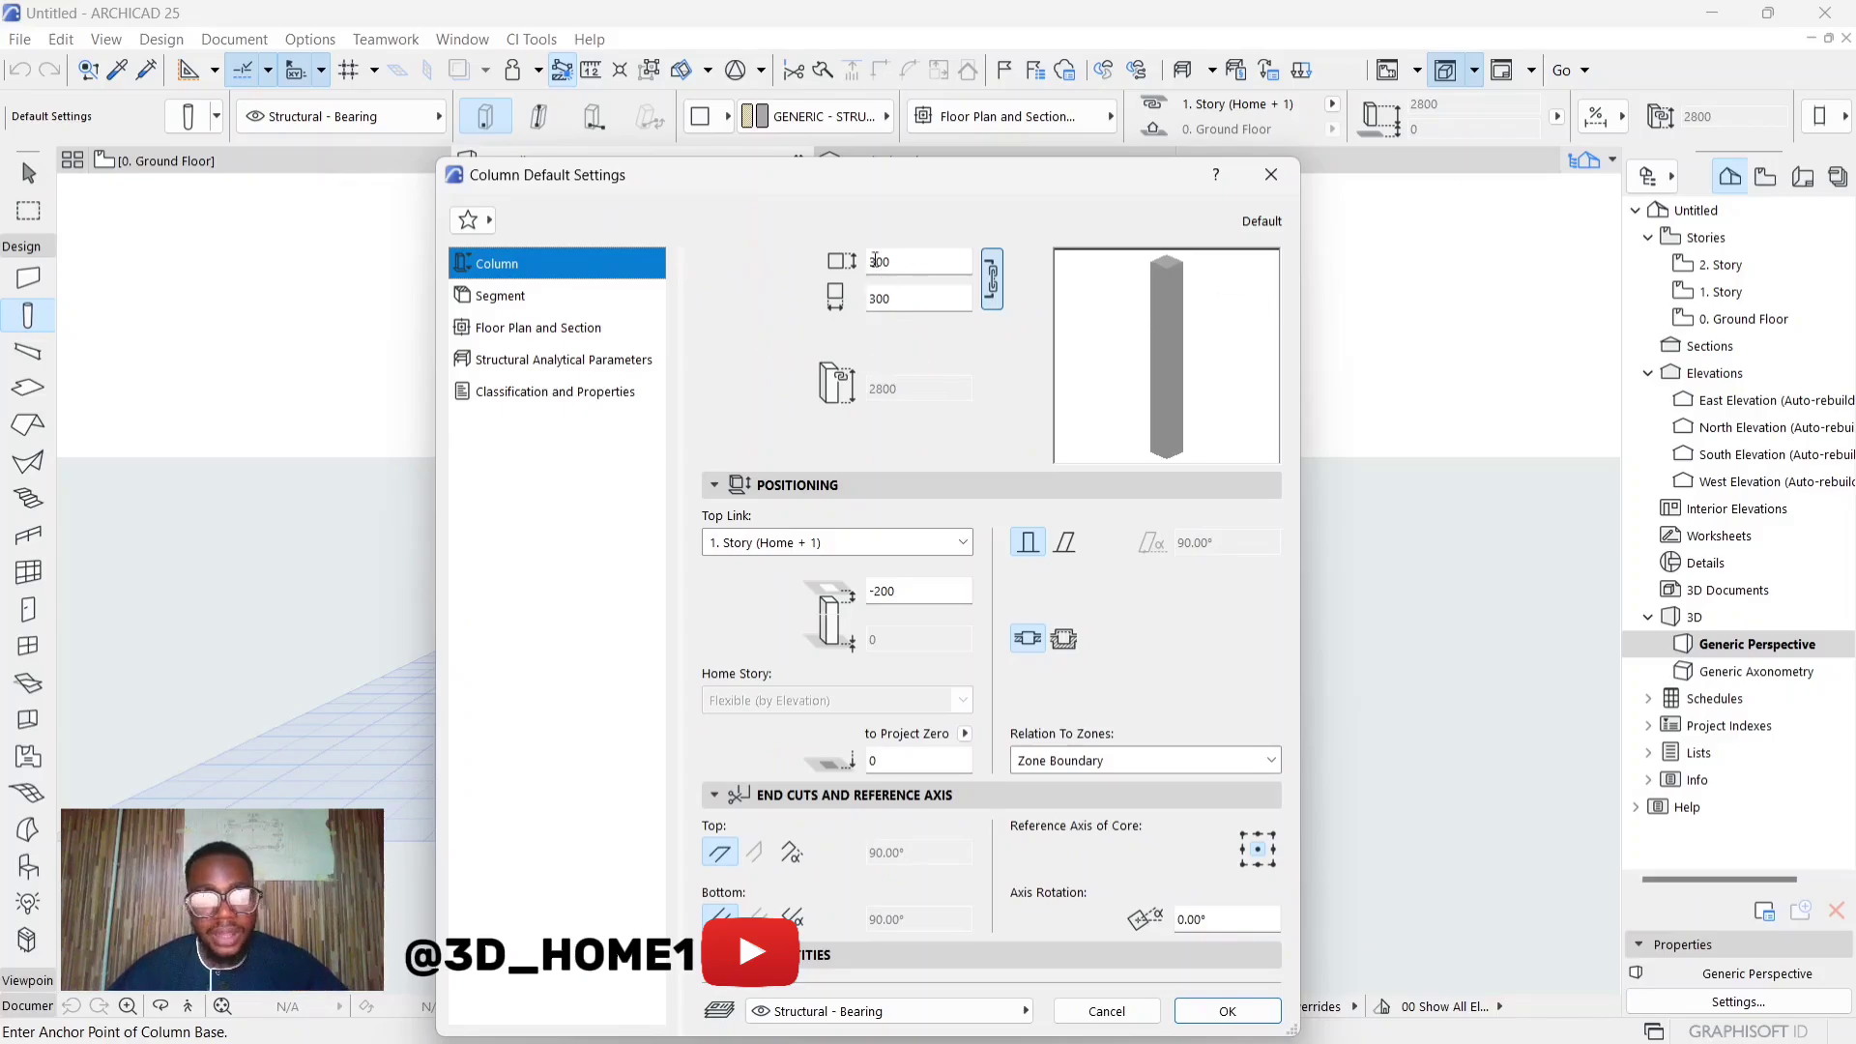
left_click_drag(893, 195, 1066, 148)
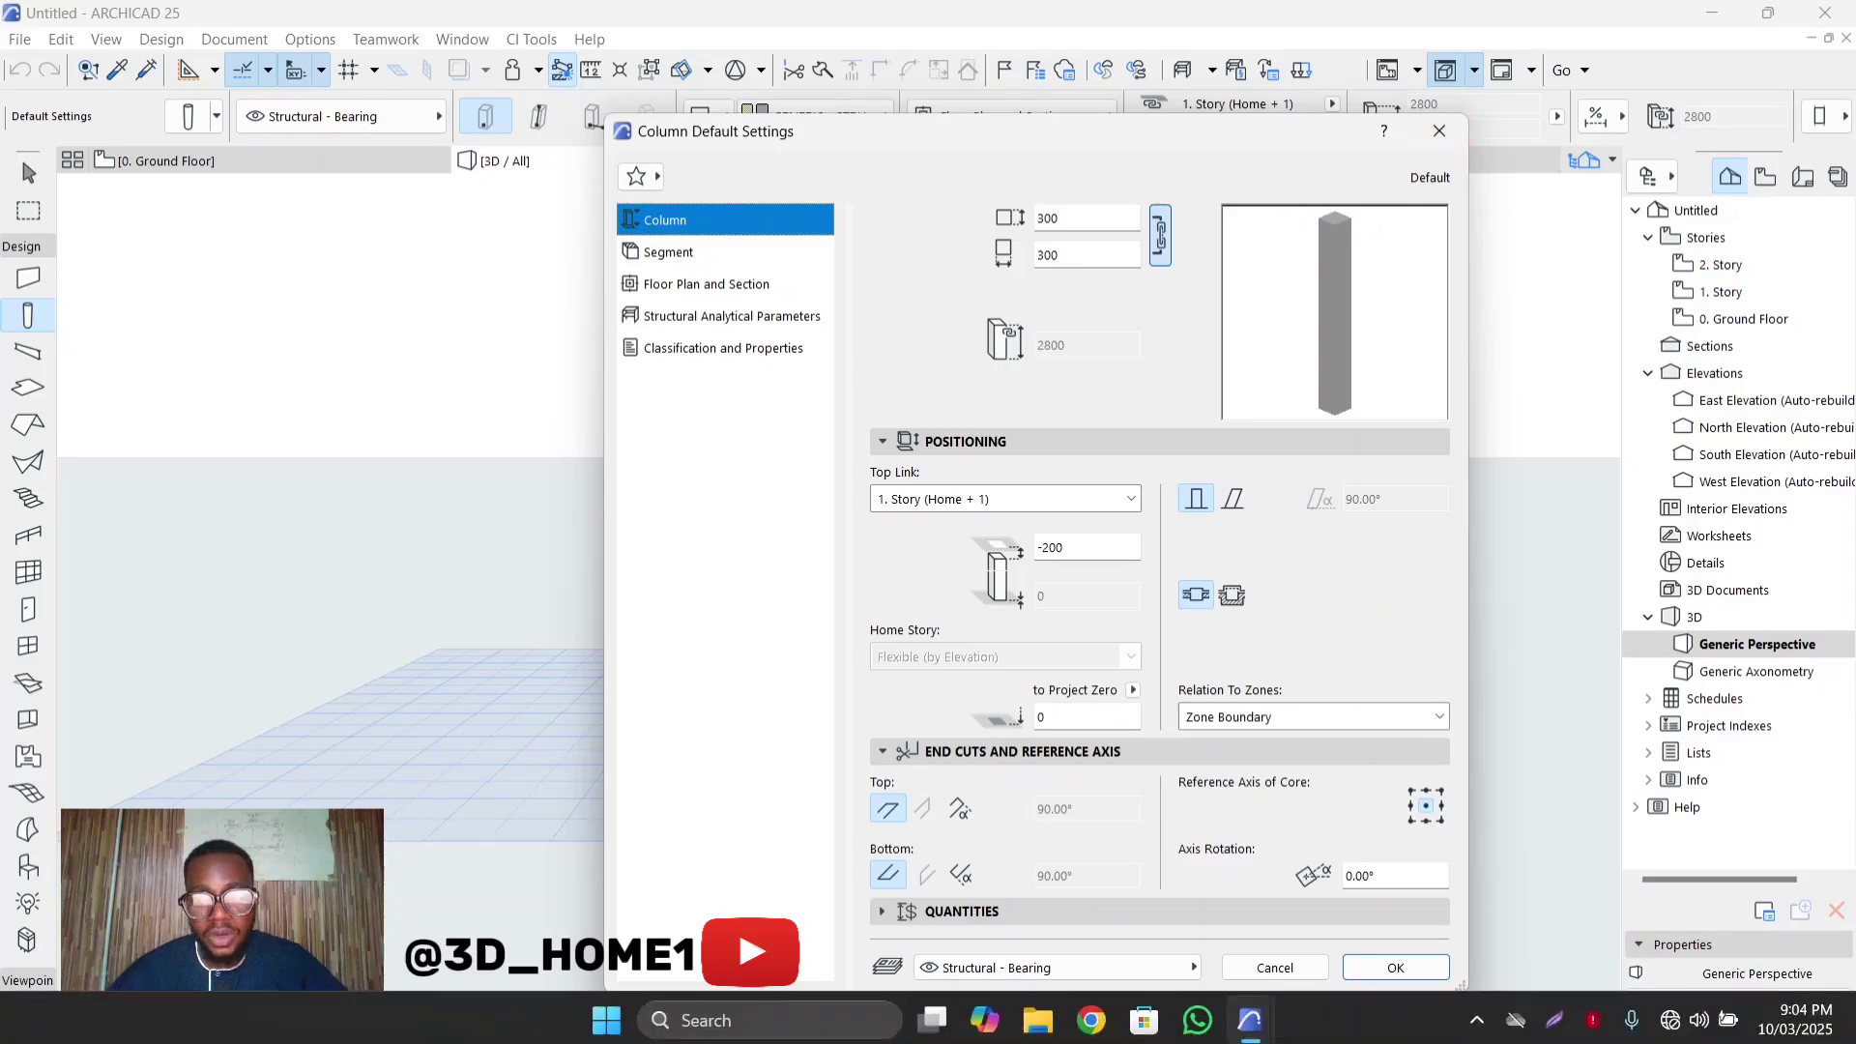
Switch to the 4bedroom house project and examine the sample column's cap, fluted shaft and base up close
mouse_move(1250, 1020)
left_click(1181, 961)
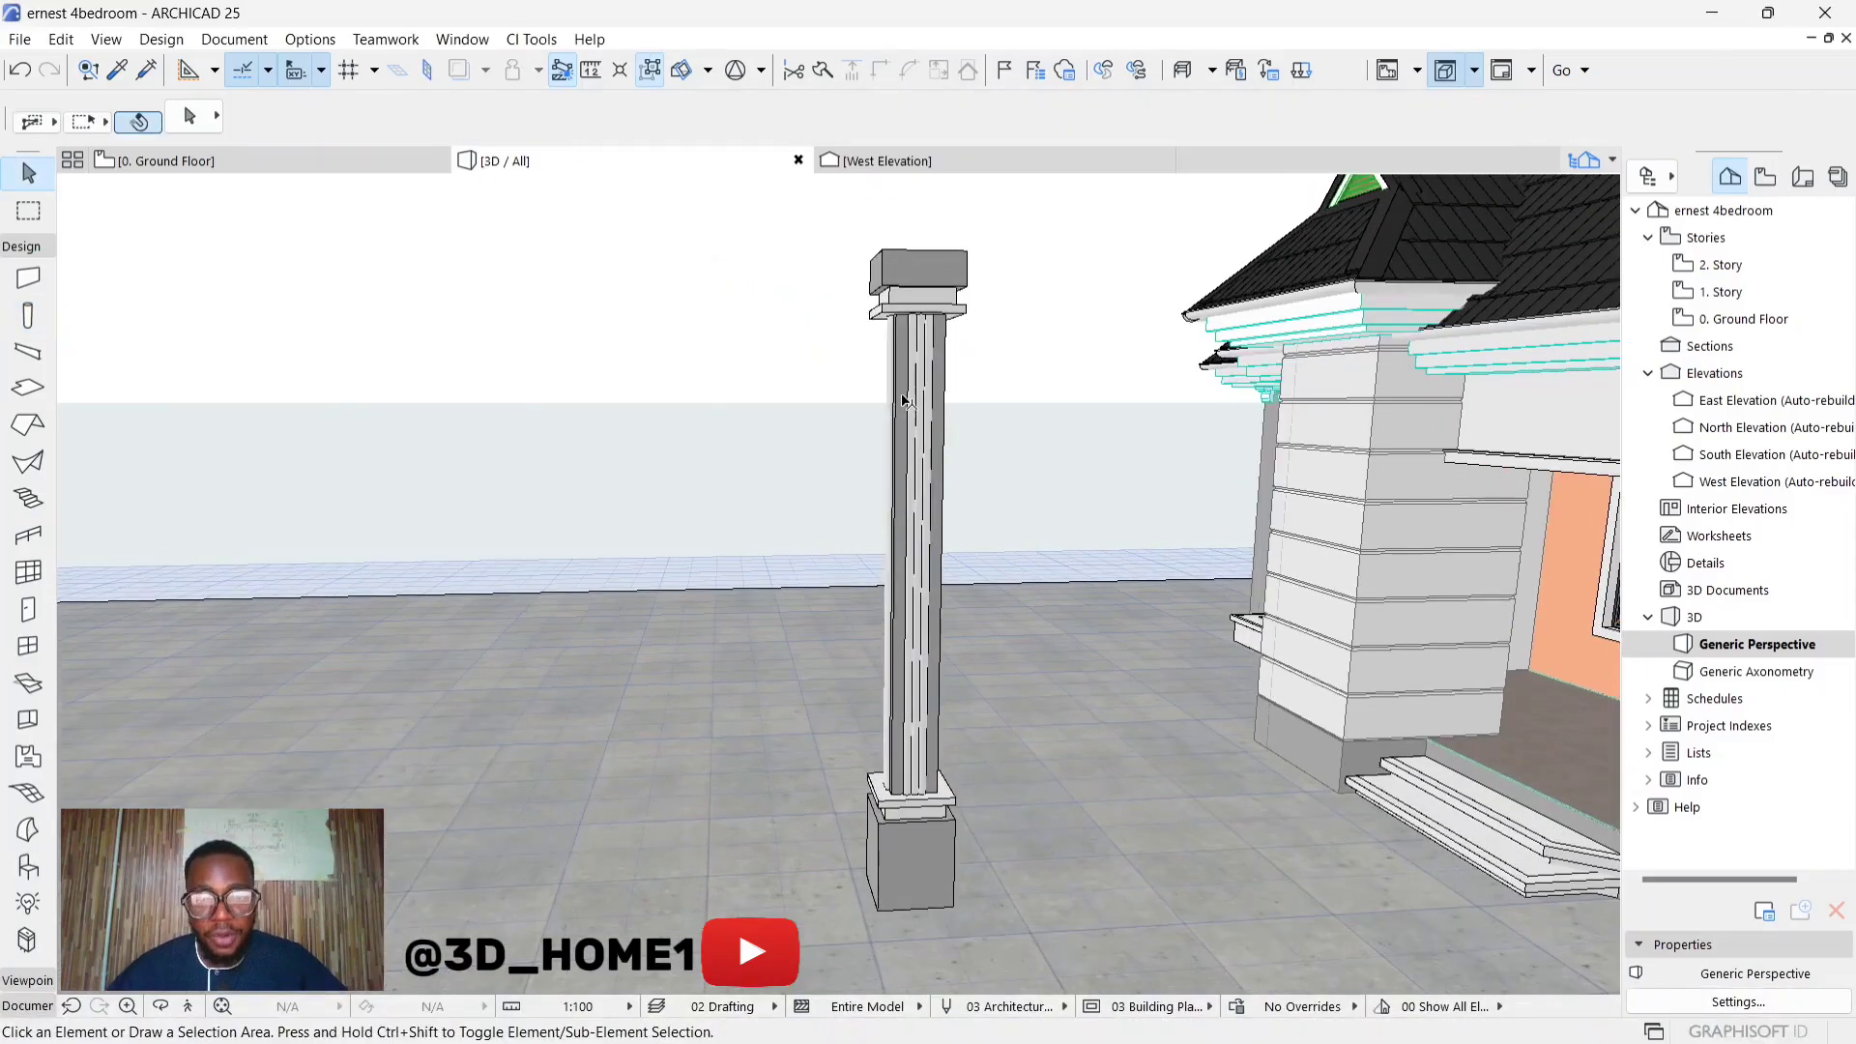
scroll(904, 401, "up", 8)
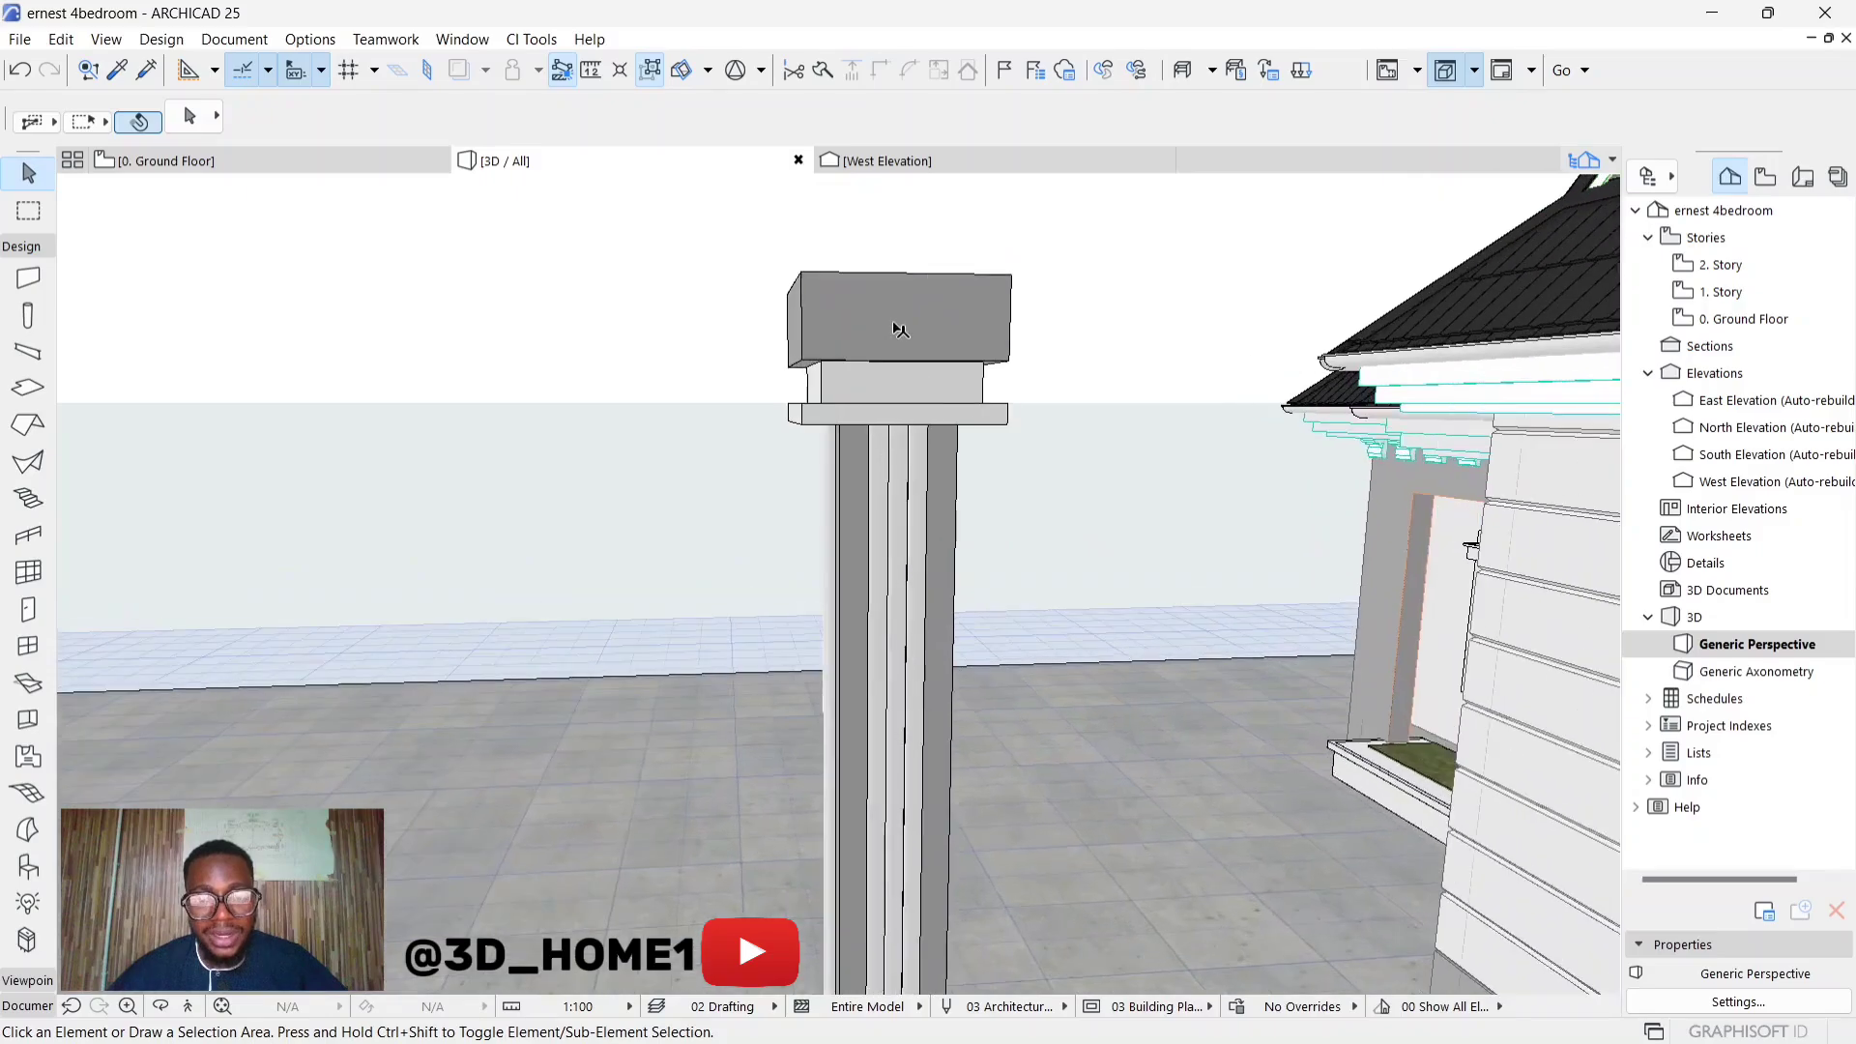
scroll(875, 290, "down", 2)
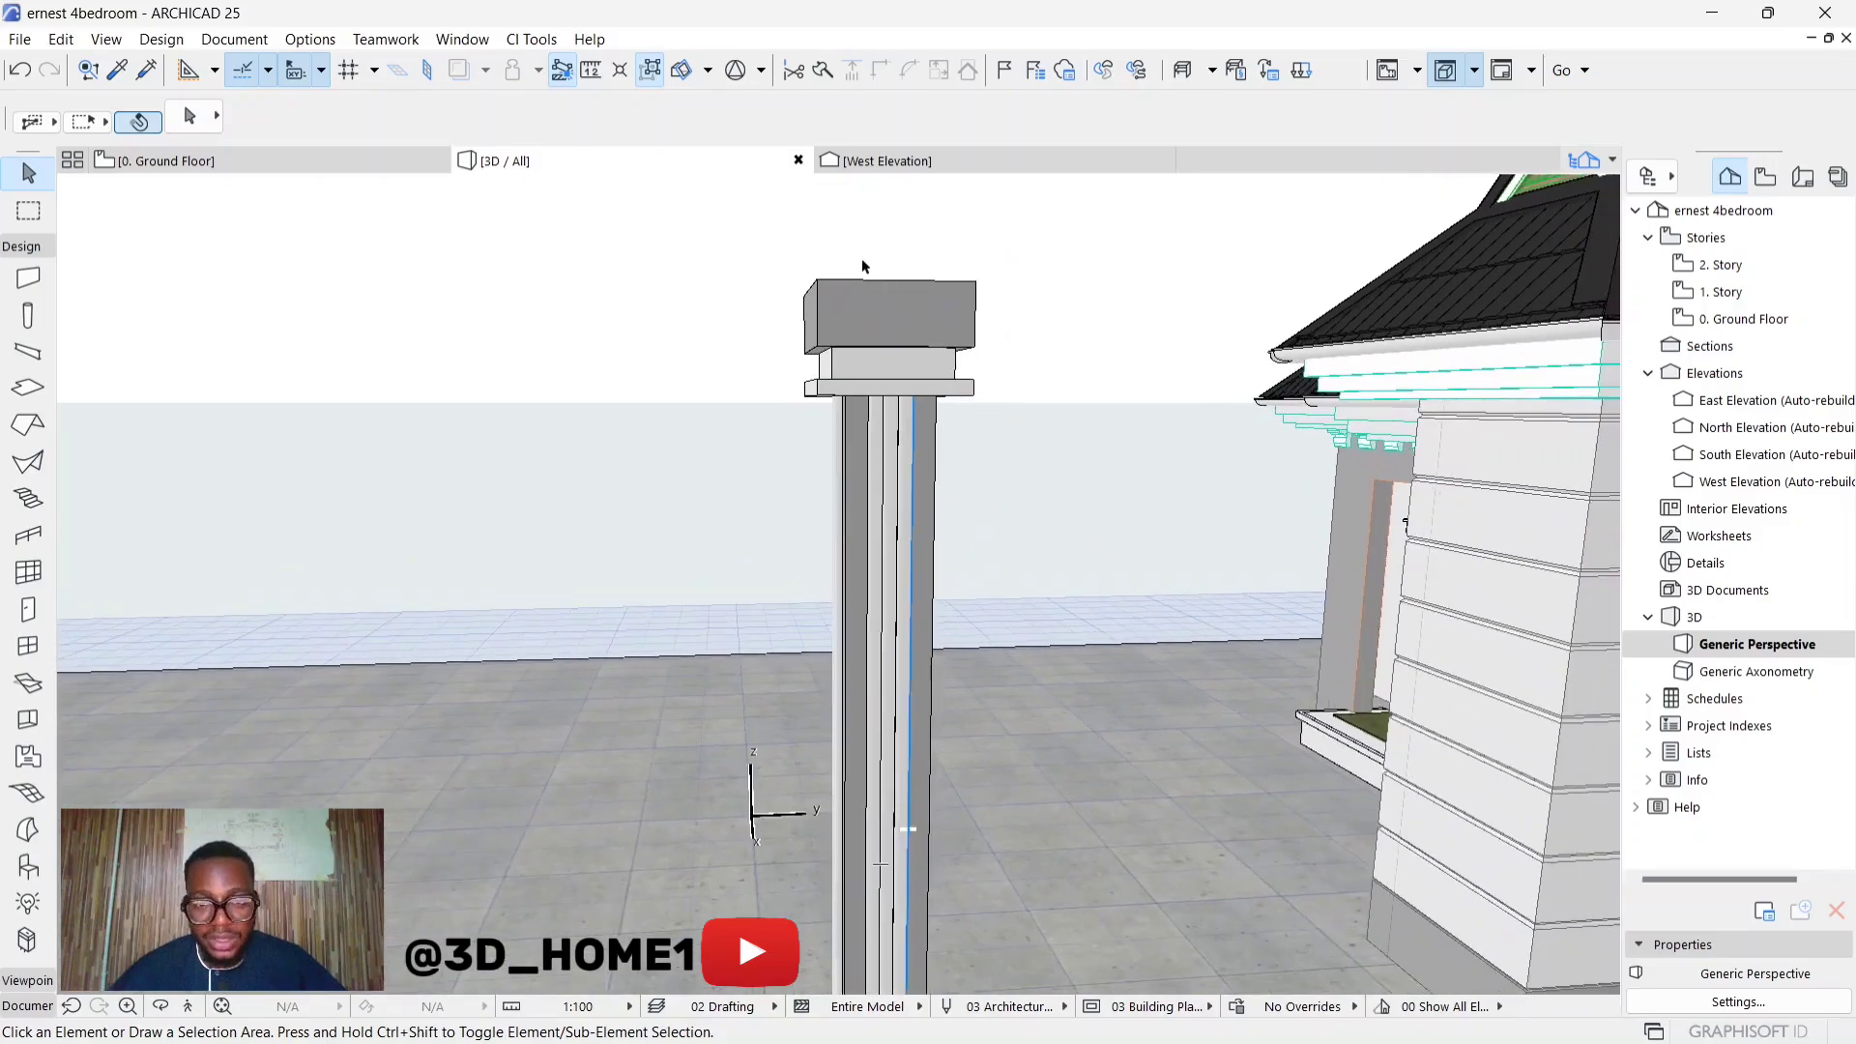
scroll(866, 305, "up", 1)
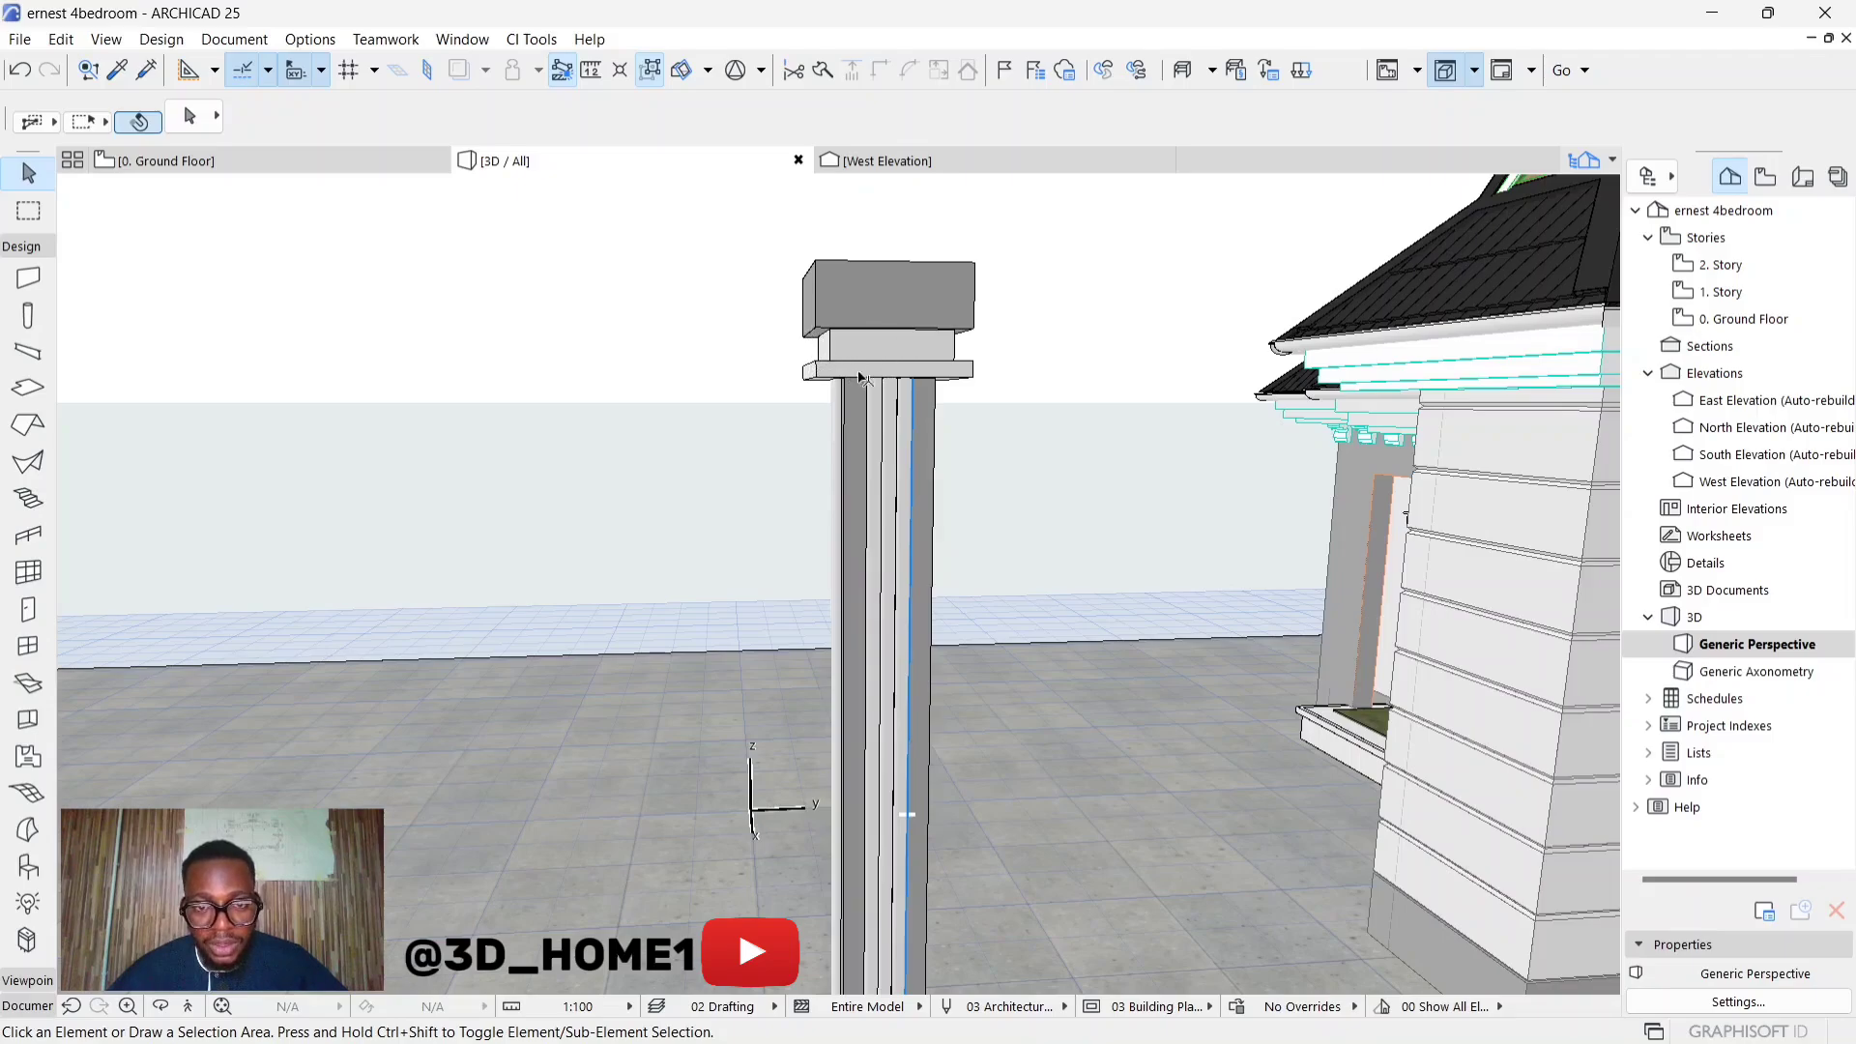
scroll(865, 382, "down", 2)
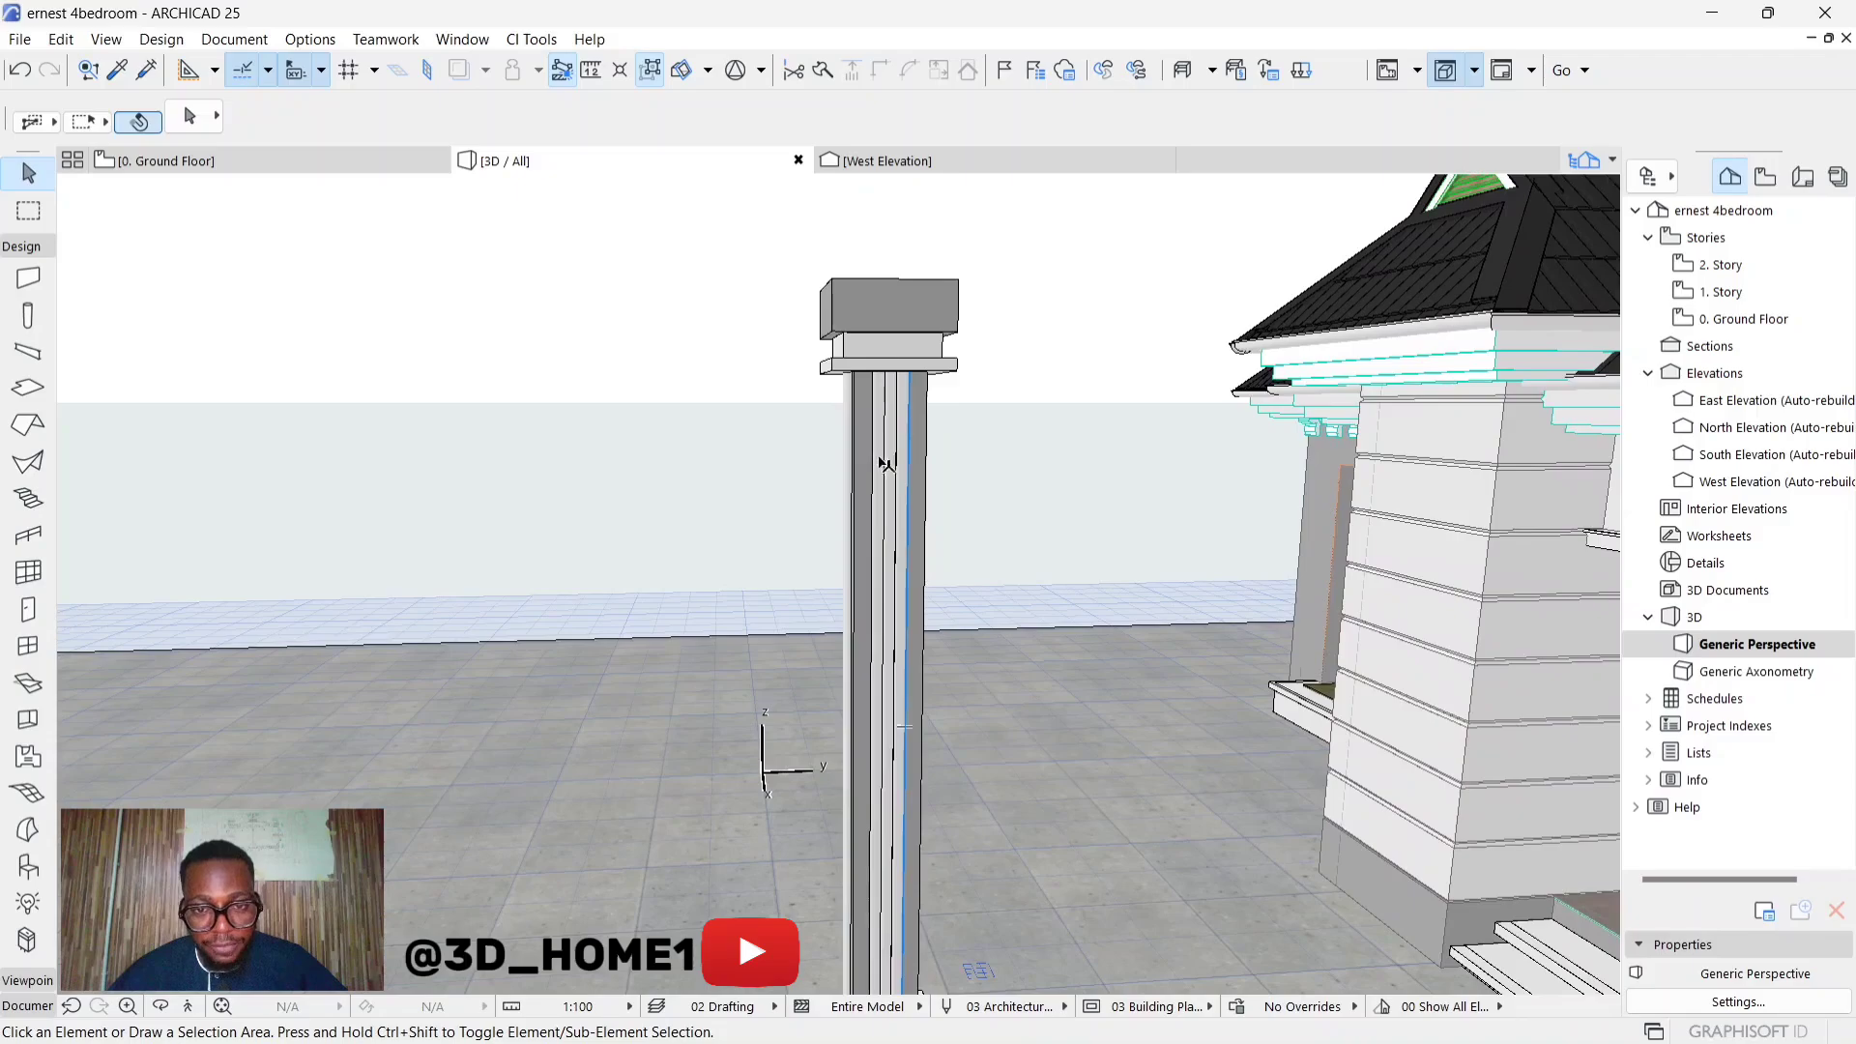
scroll(886, 463, "down", 2)
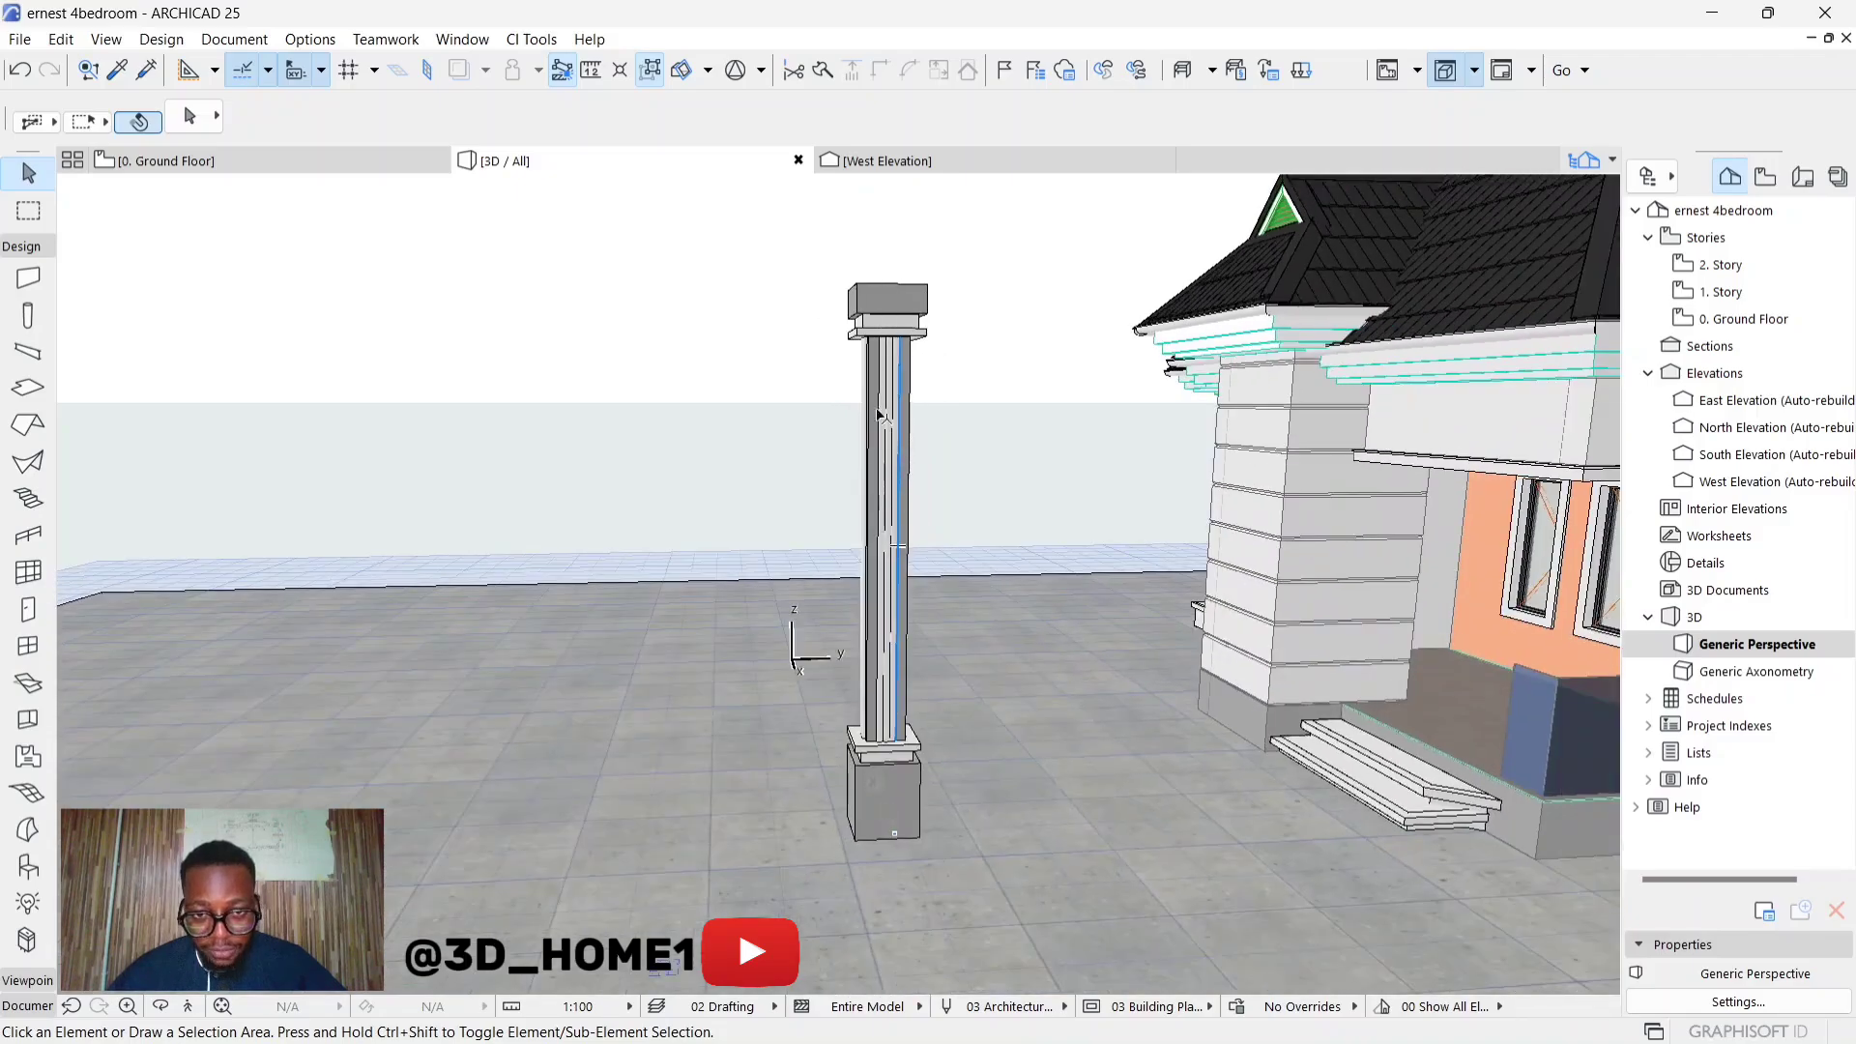
scroll(802, 641, "up", 5)
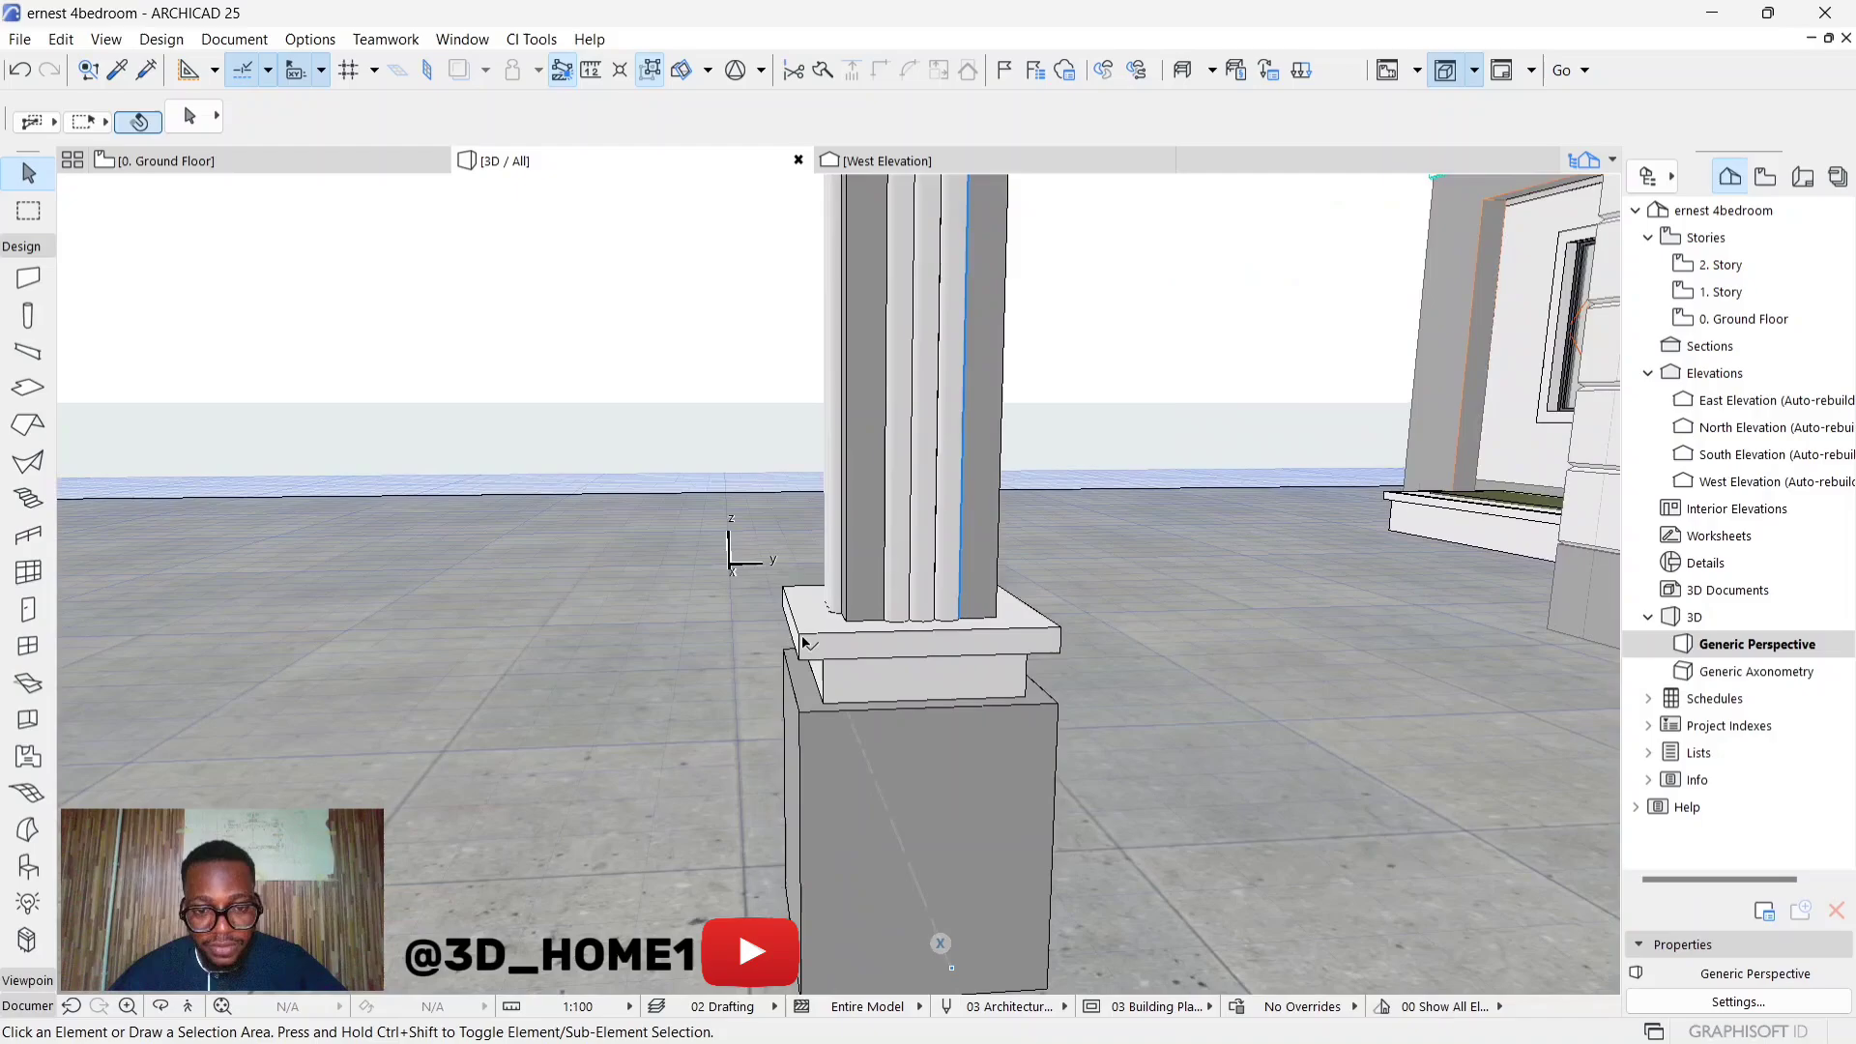
scroll(851, 691, "up", 3)
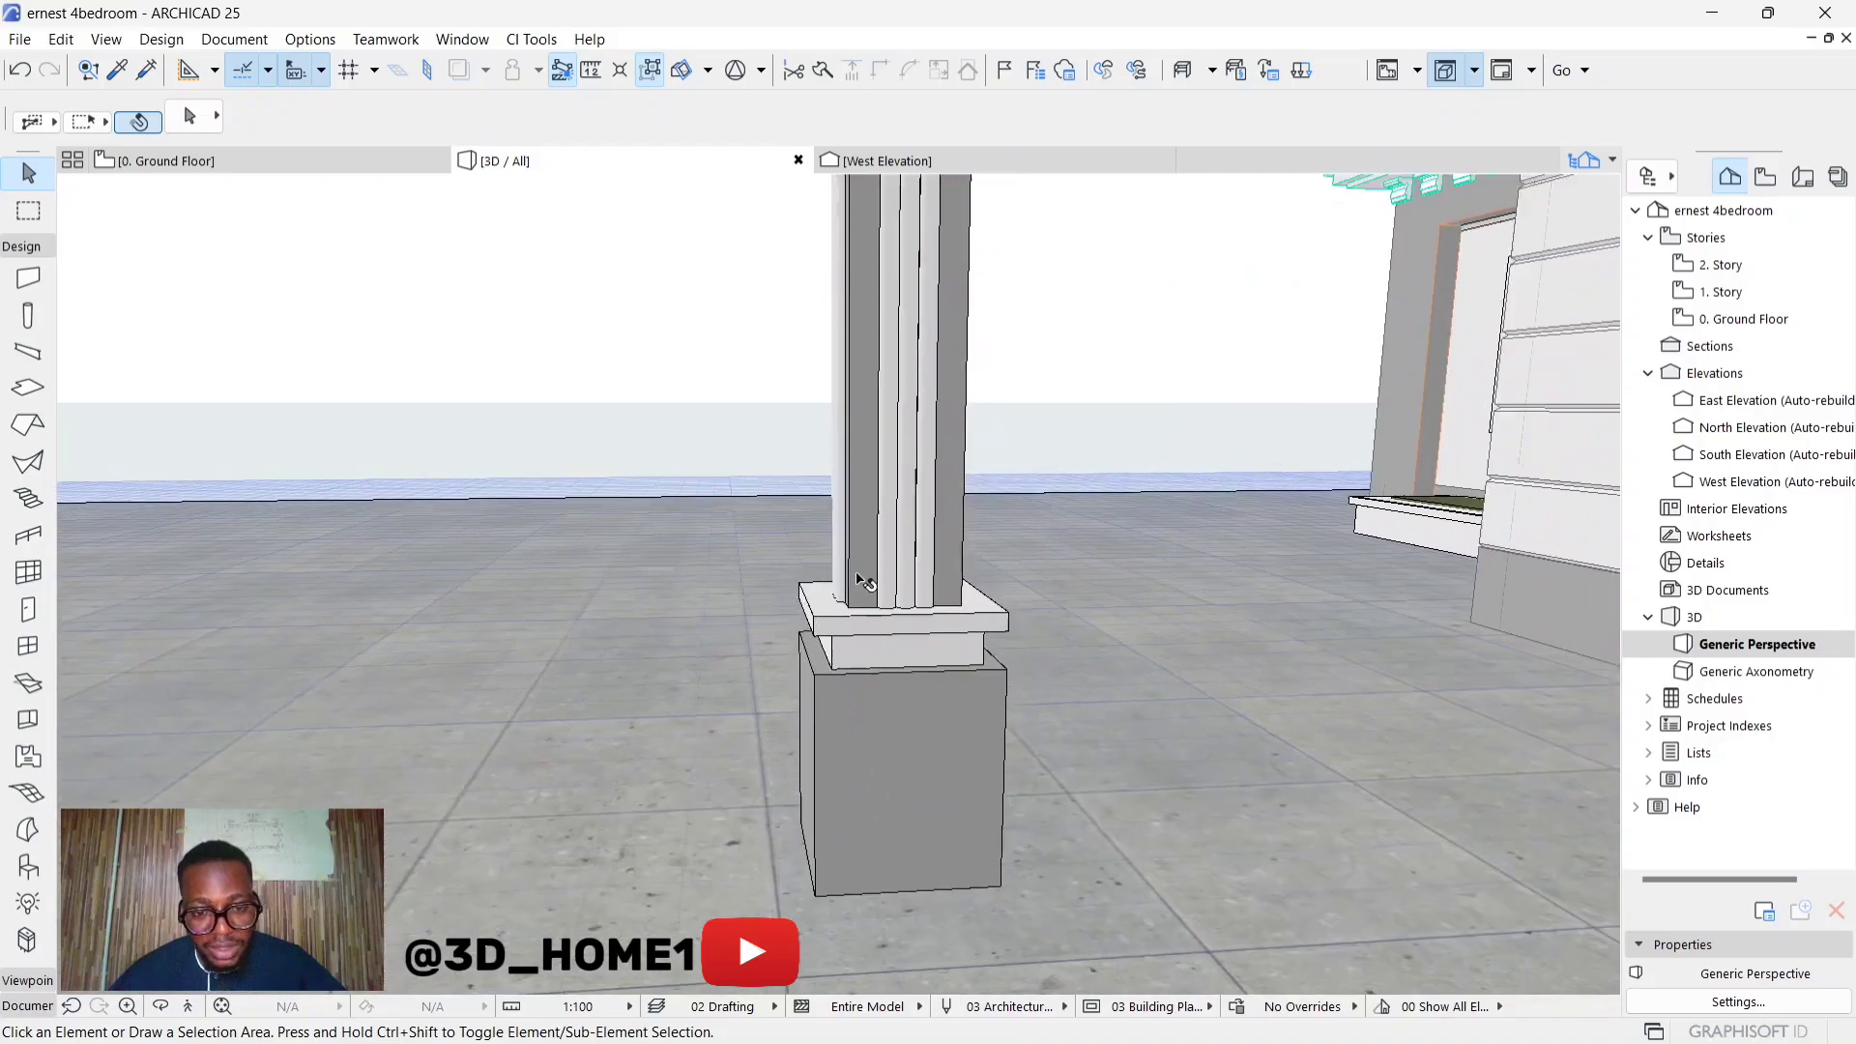
scroll(856, 721, "down", 5)
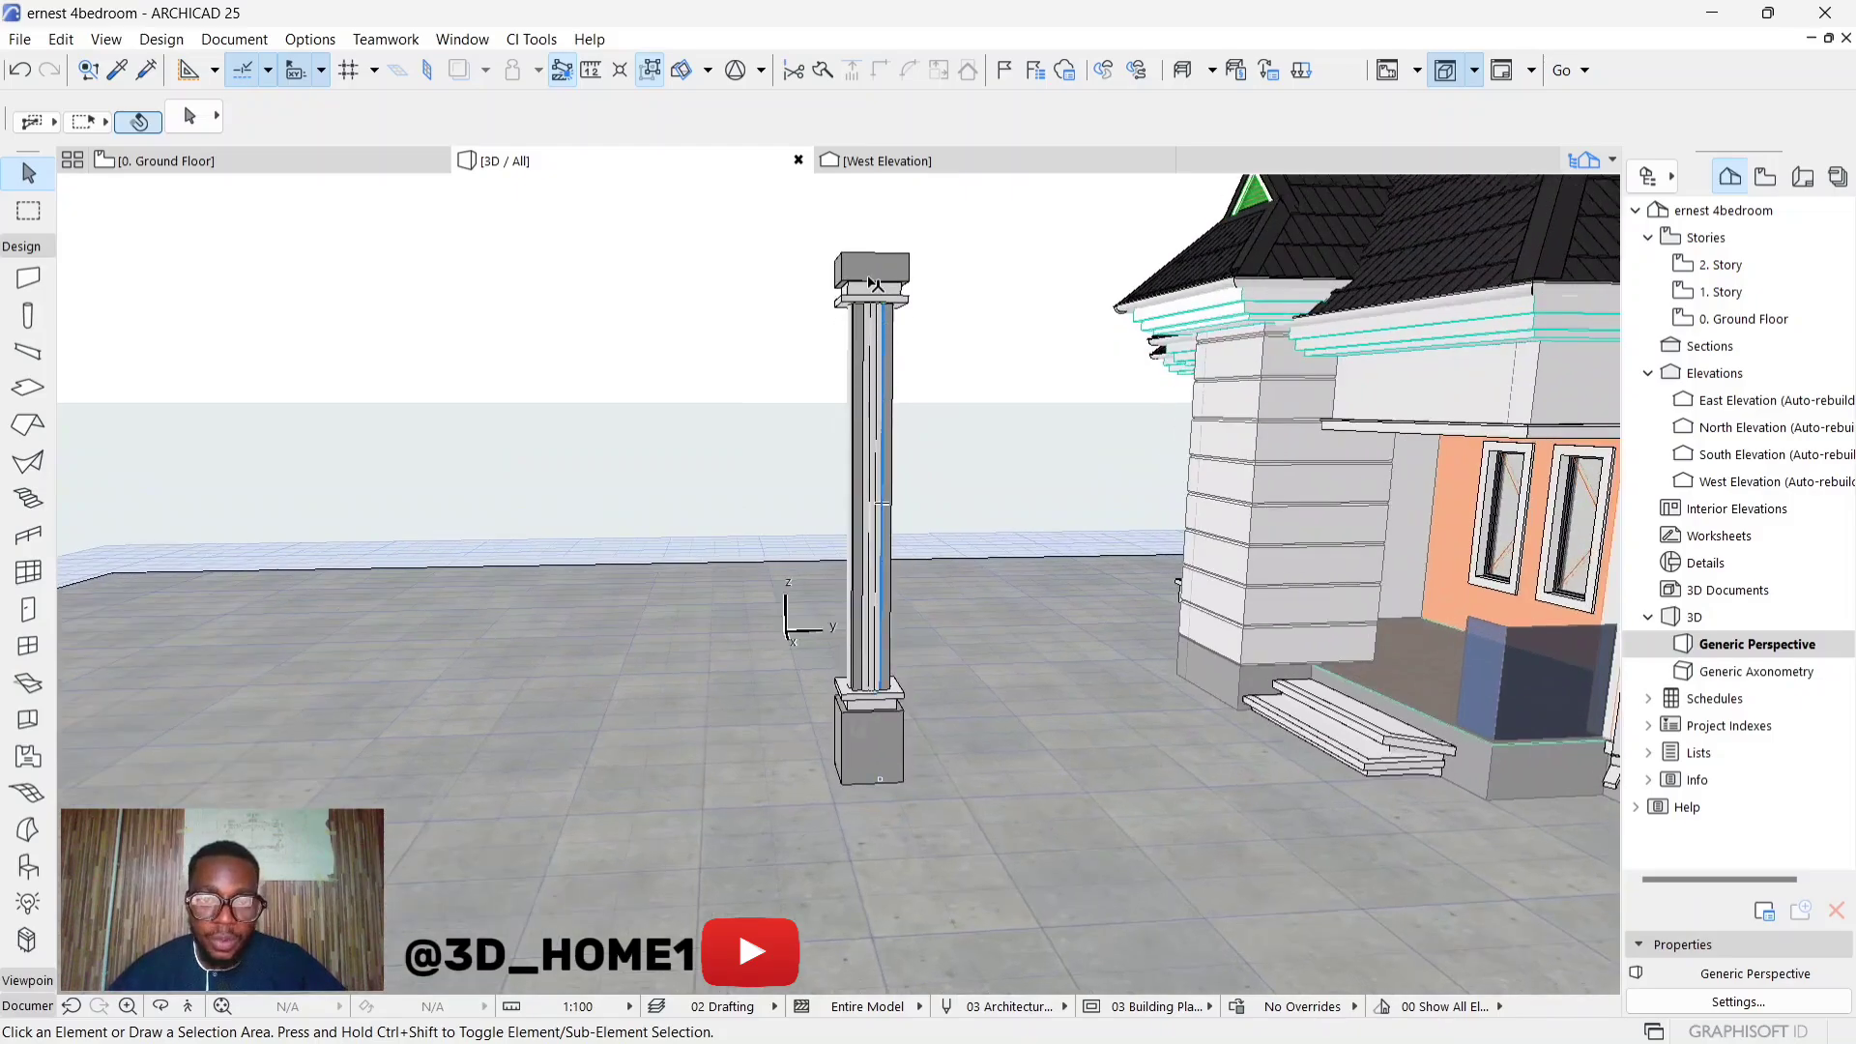
left_click(877, 503)
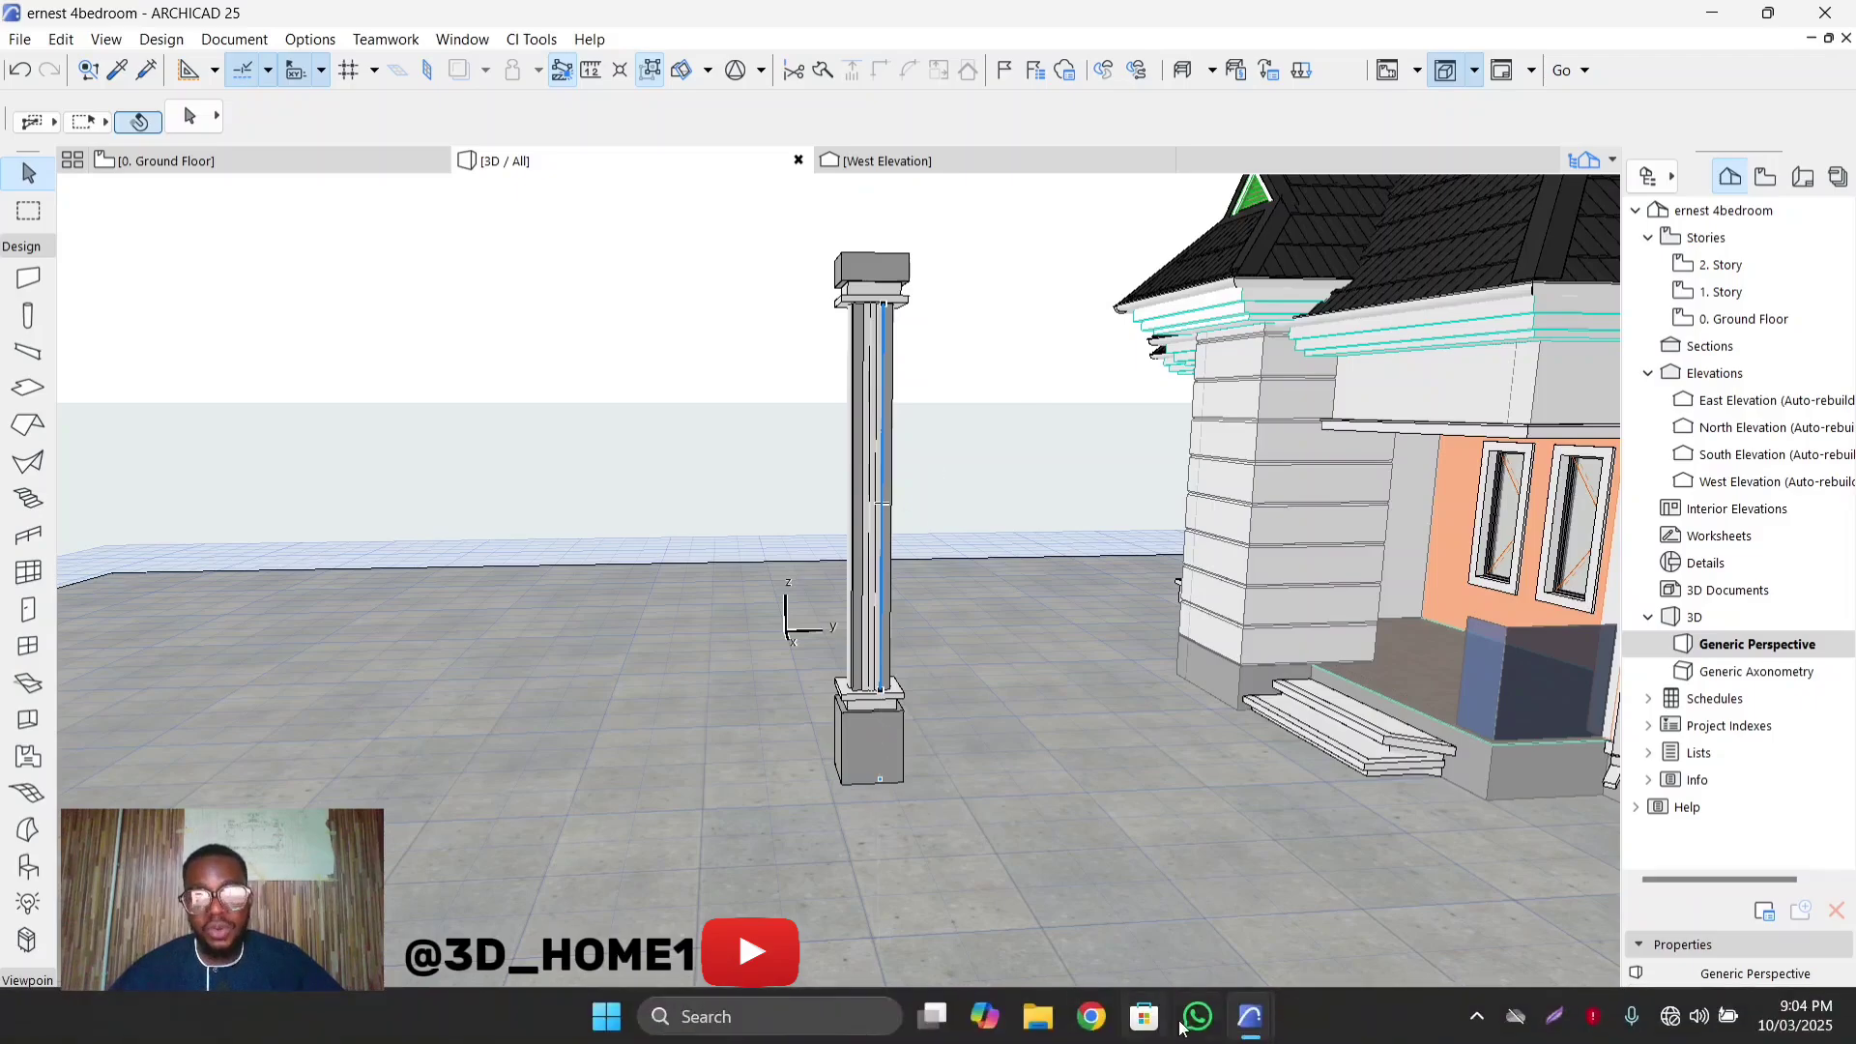
Return to the Untitled project and reopen the default column settings
mouse_move(1250, 1016)
left_click(1313, 902)
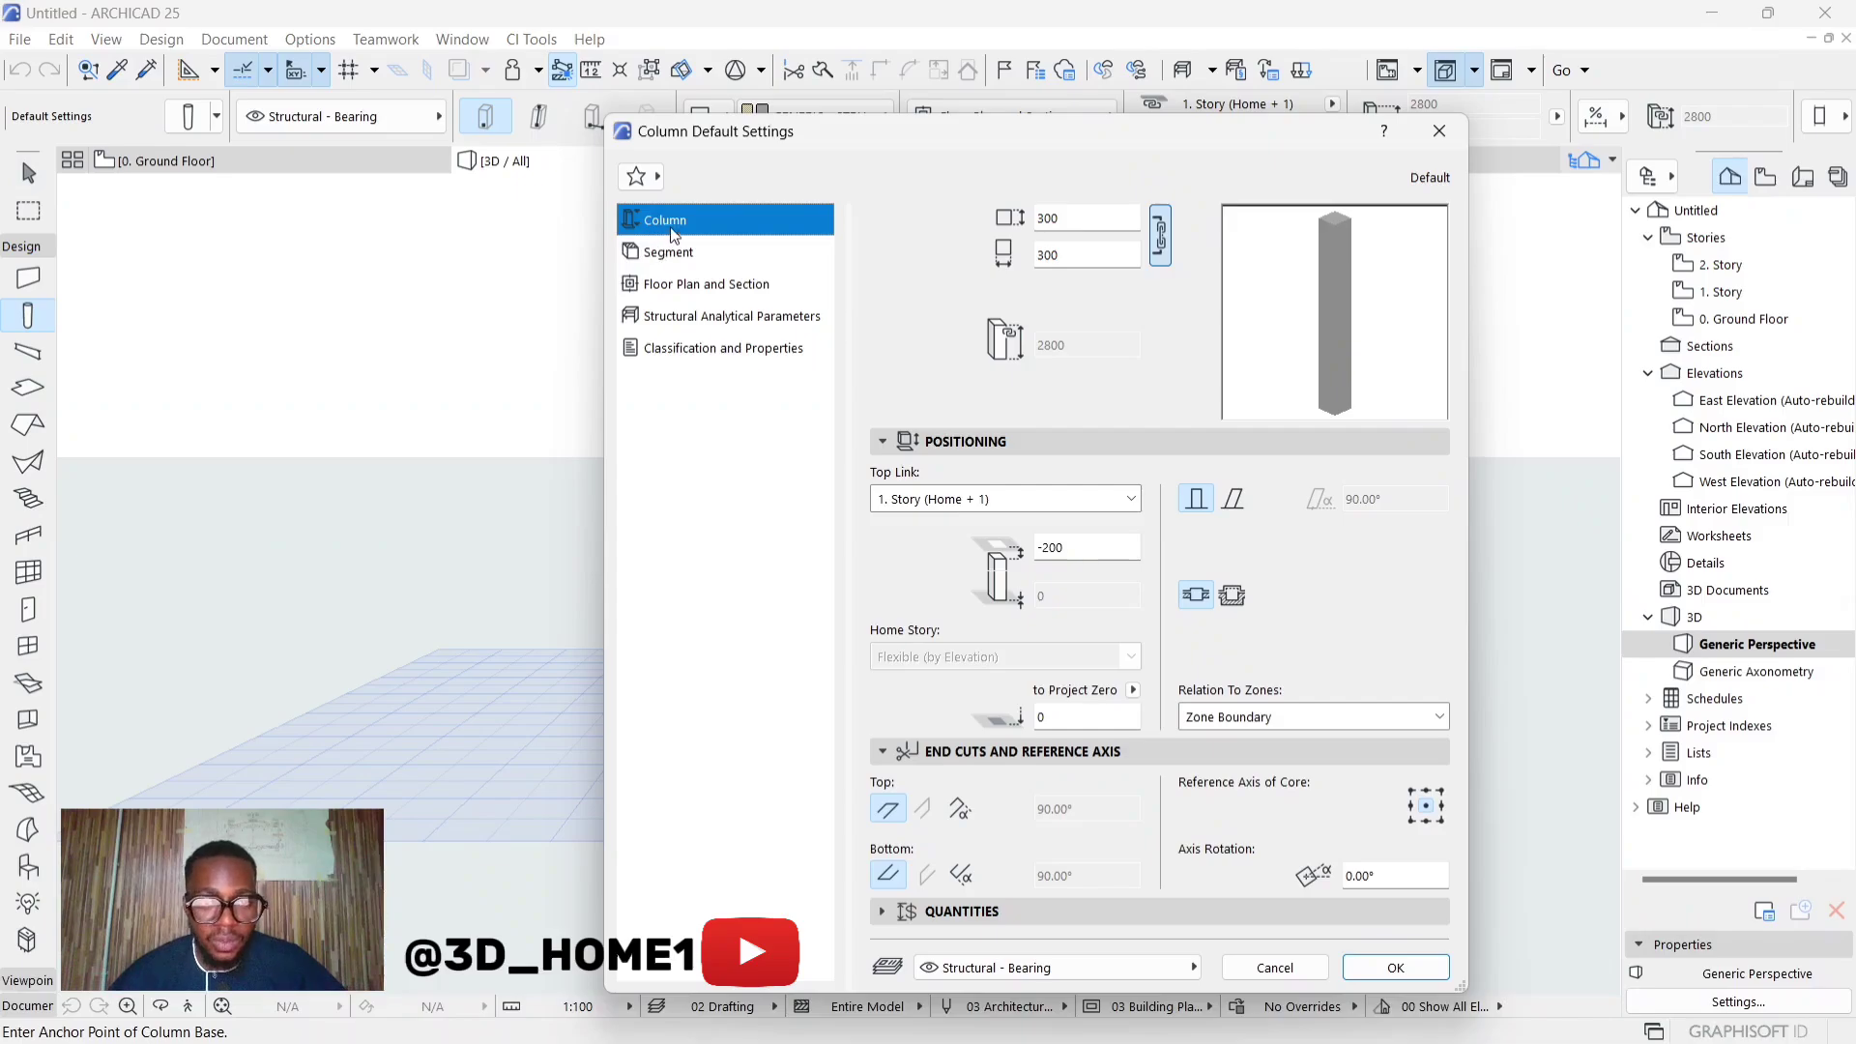
left_click(1438, 133)
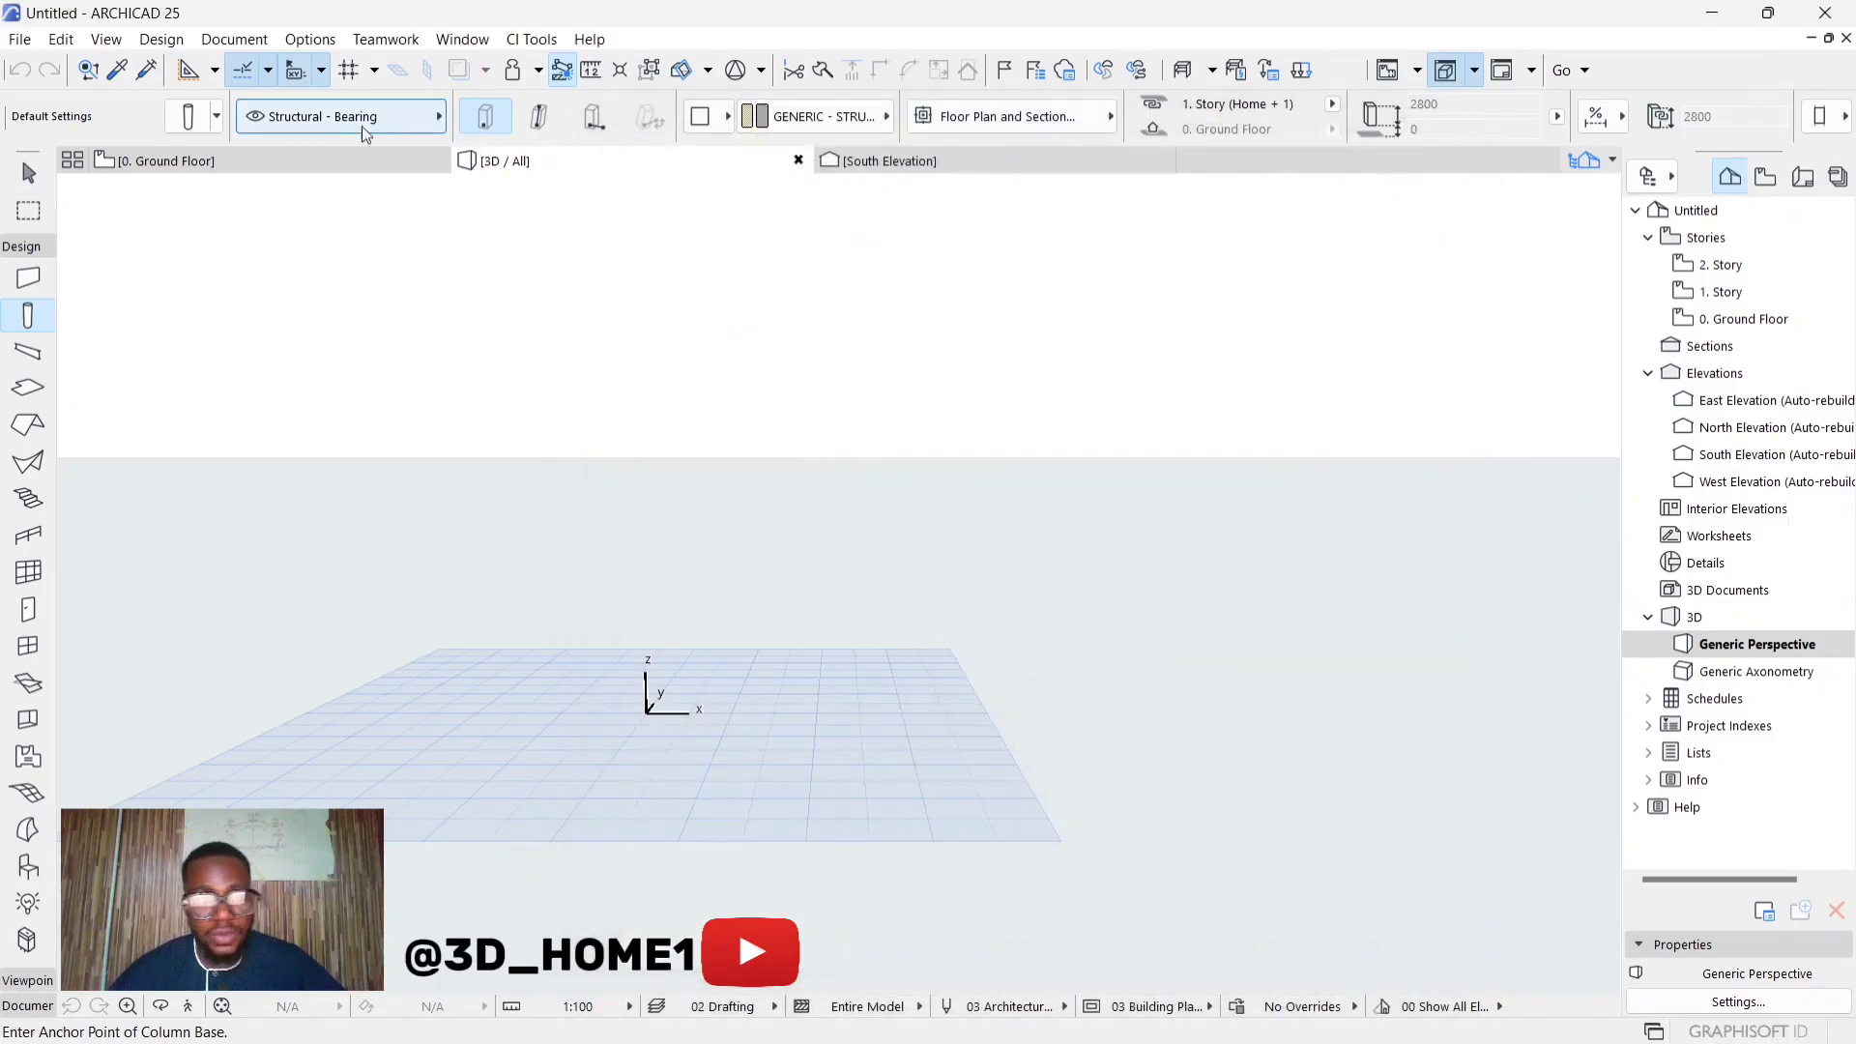
left_click(202, 117)
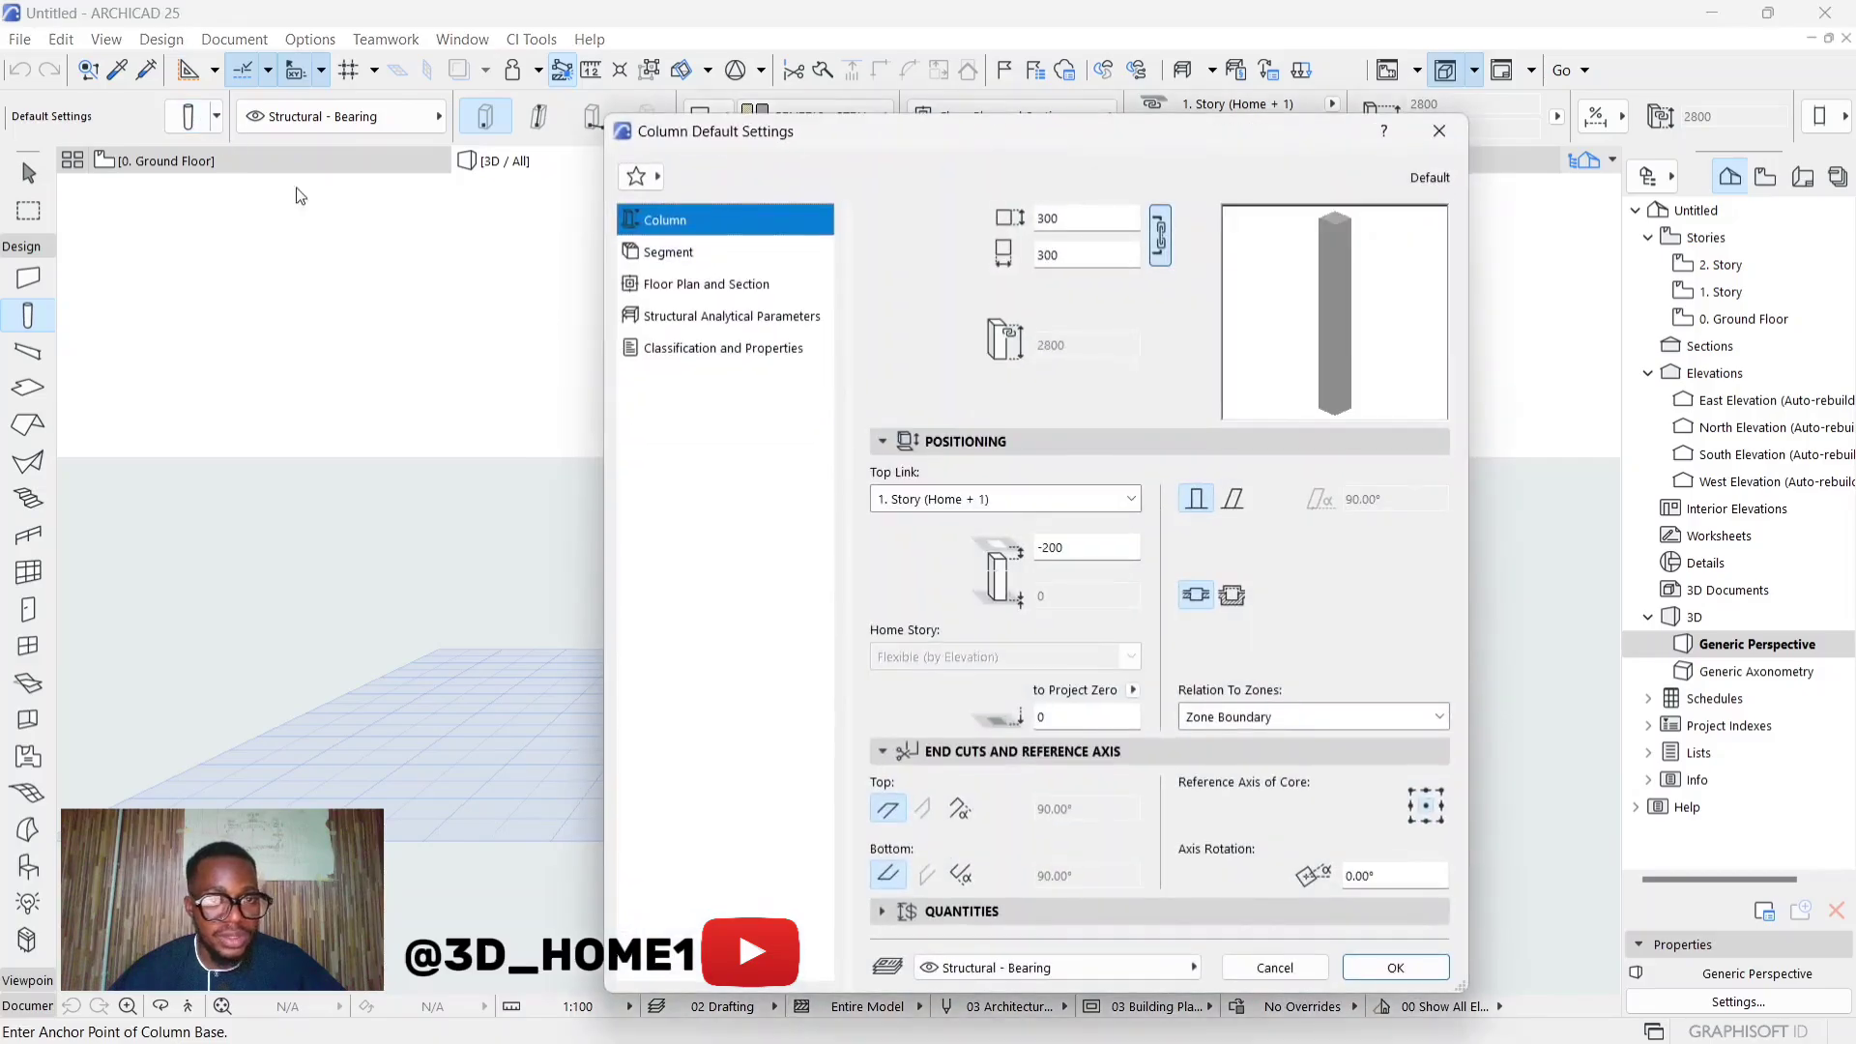
Make the default column multi-segment and add six segments, giving seven in total
left_click(663, 253)
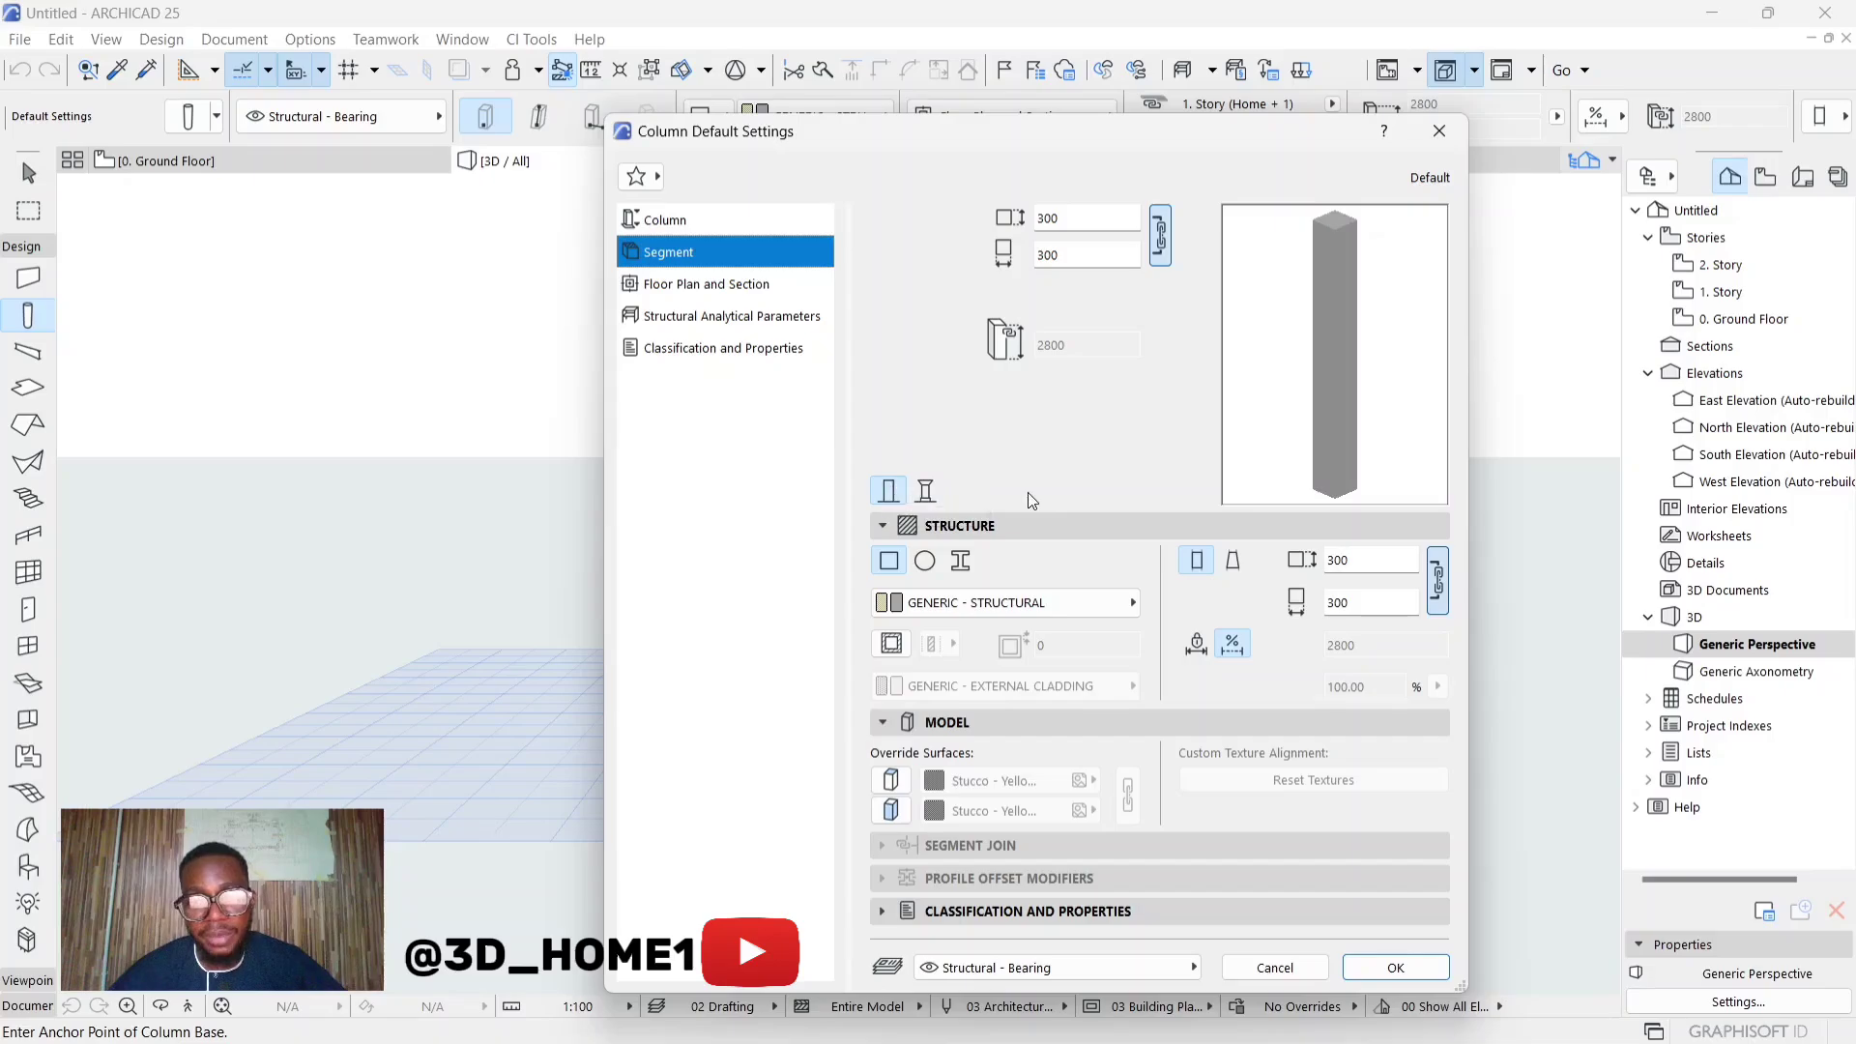
left_click(925, 492)
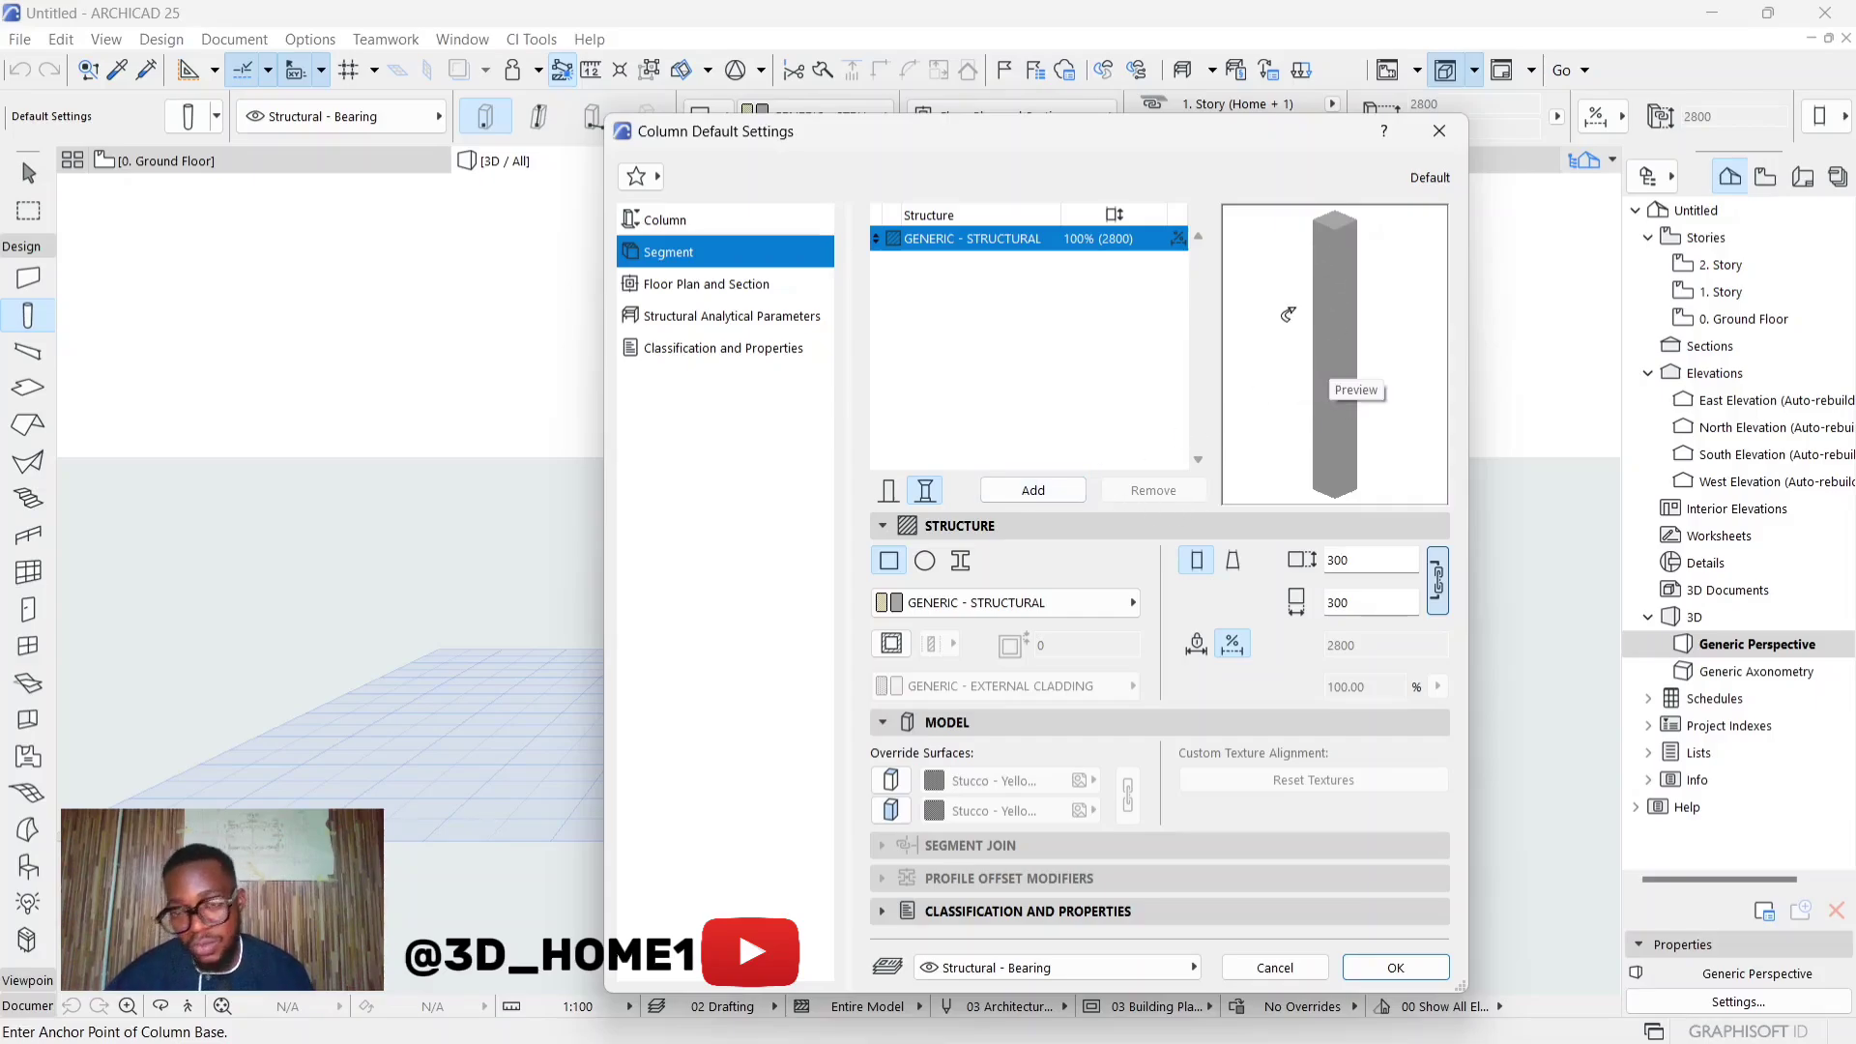
left_click(1034, 492)
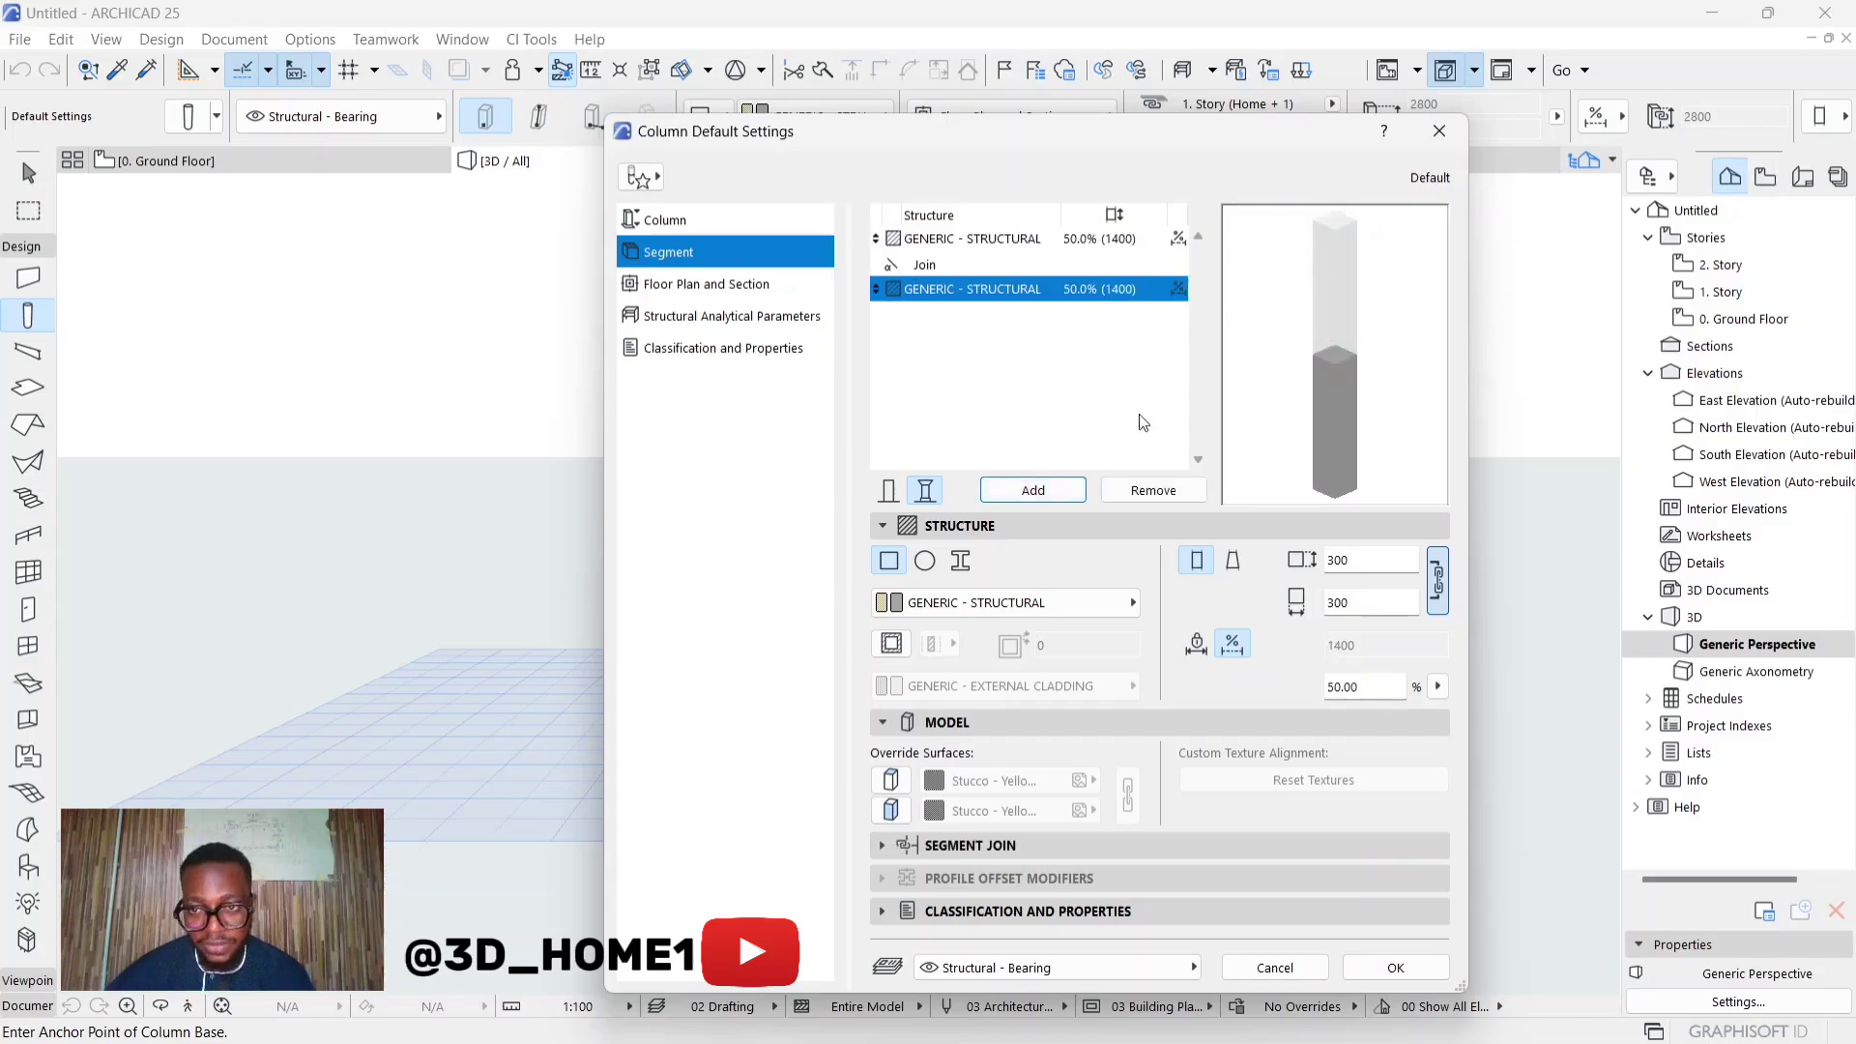
left_click(1051, 495)
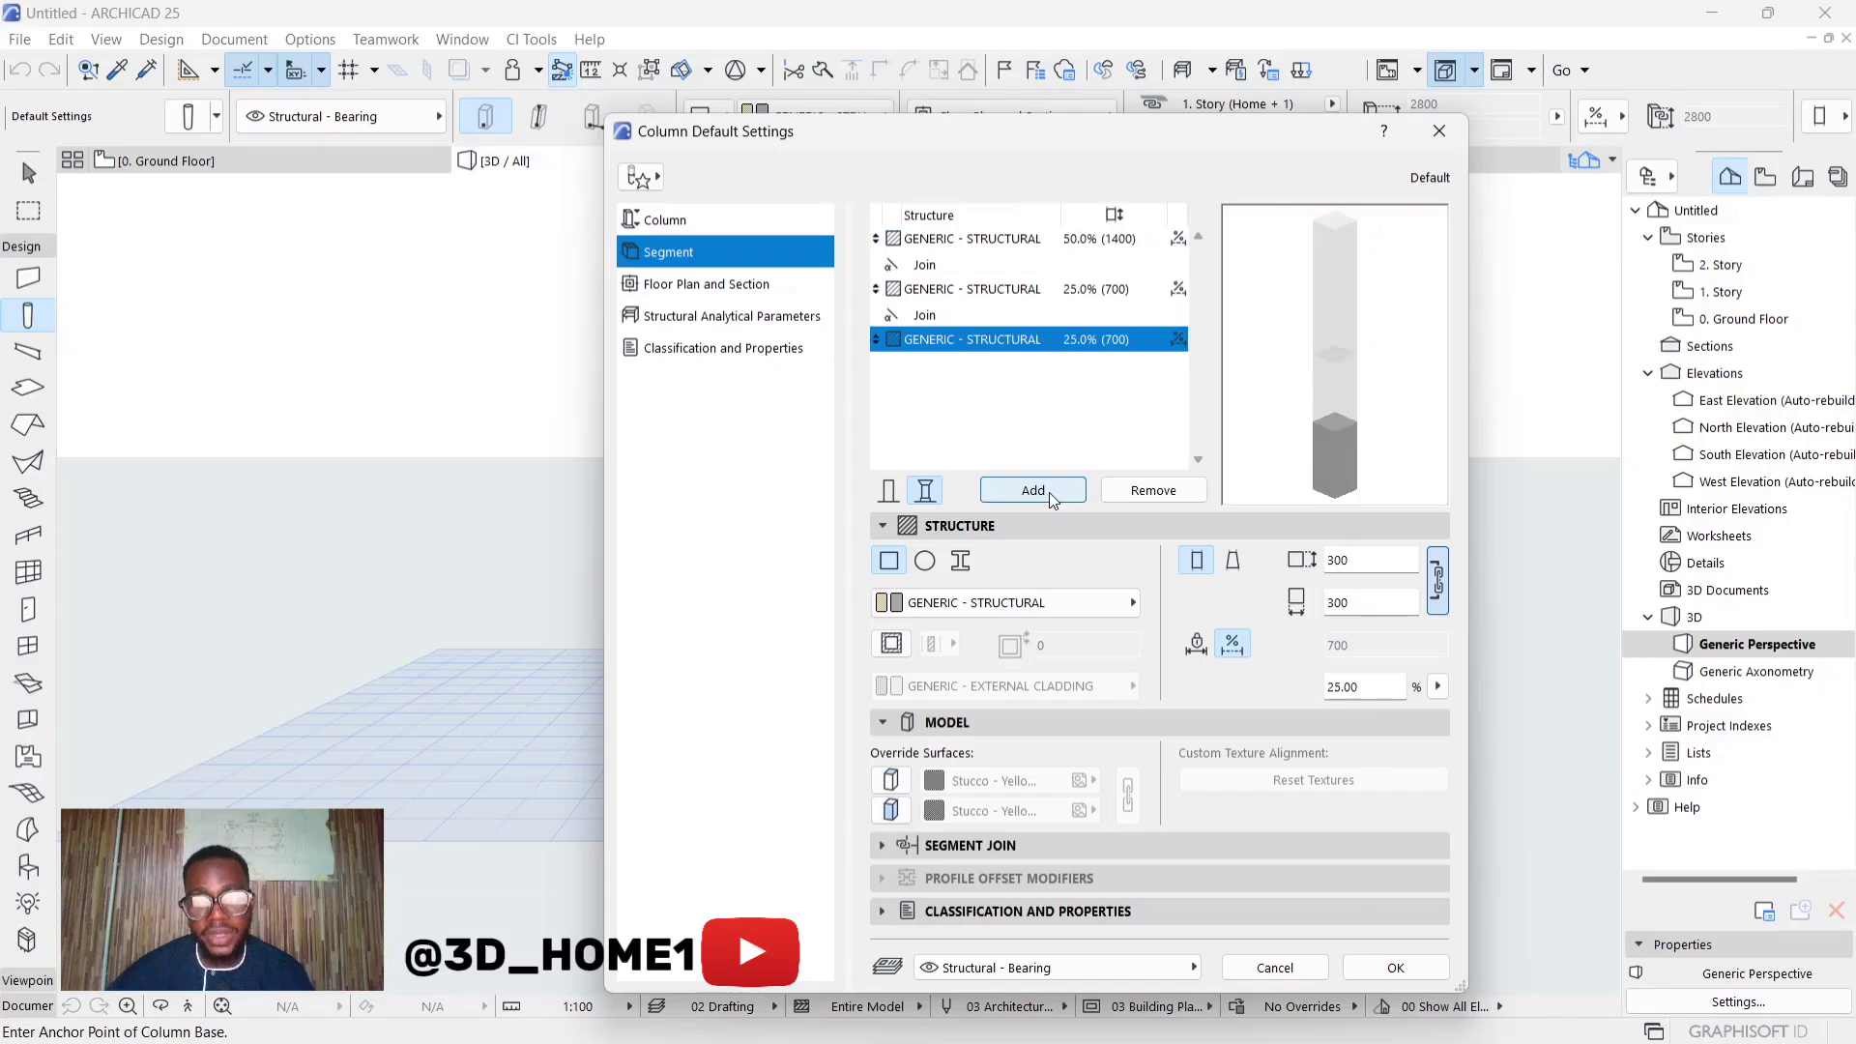
left_click(1051, 495)
left_click(1051, 495)
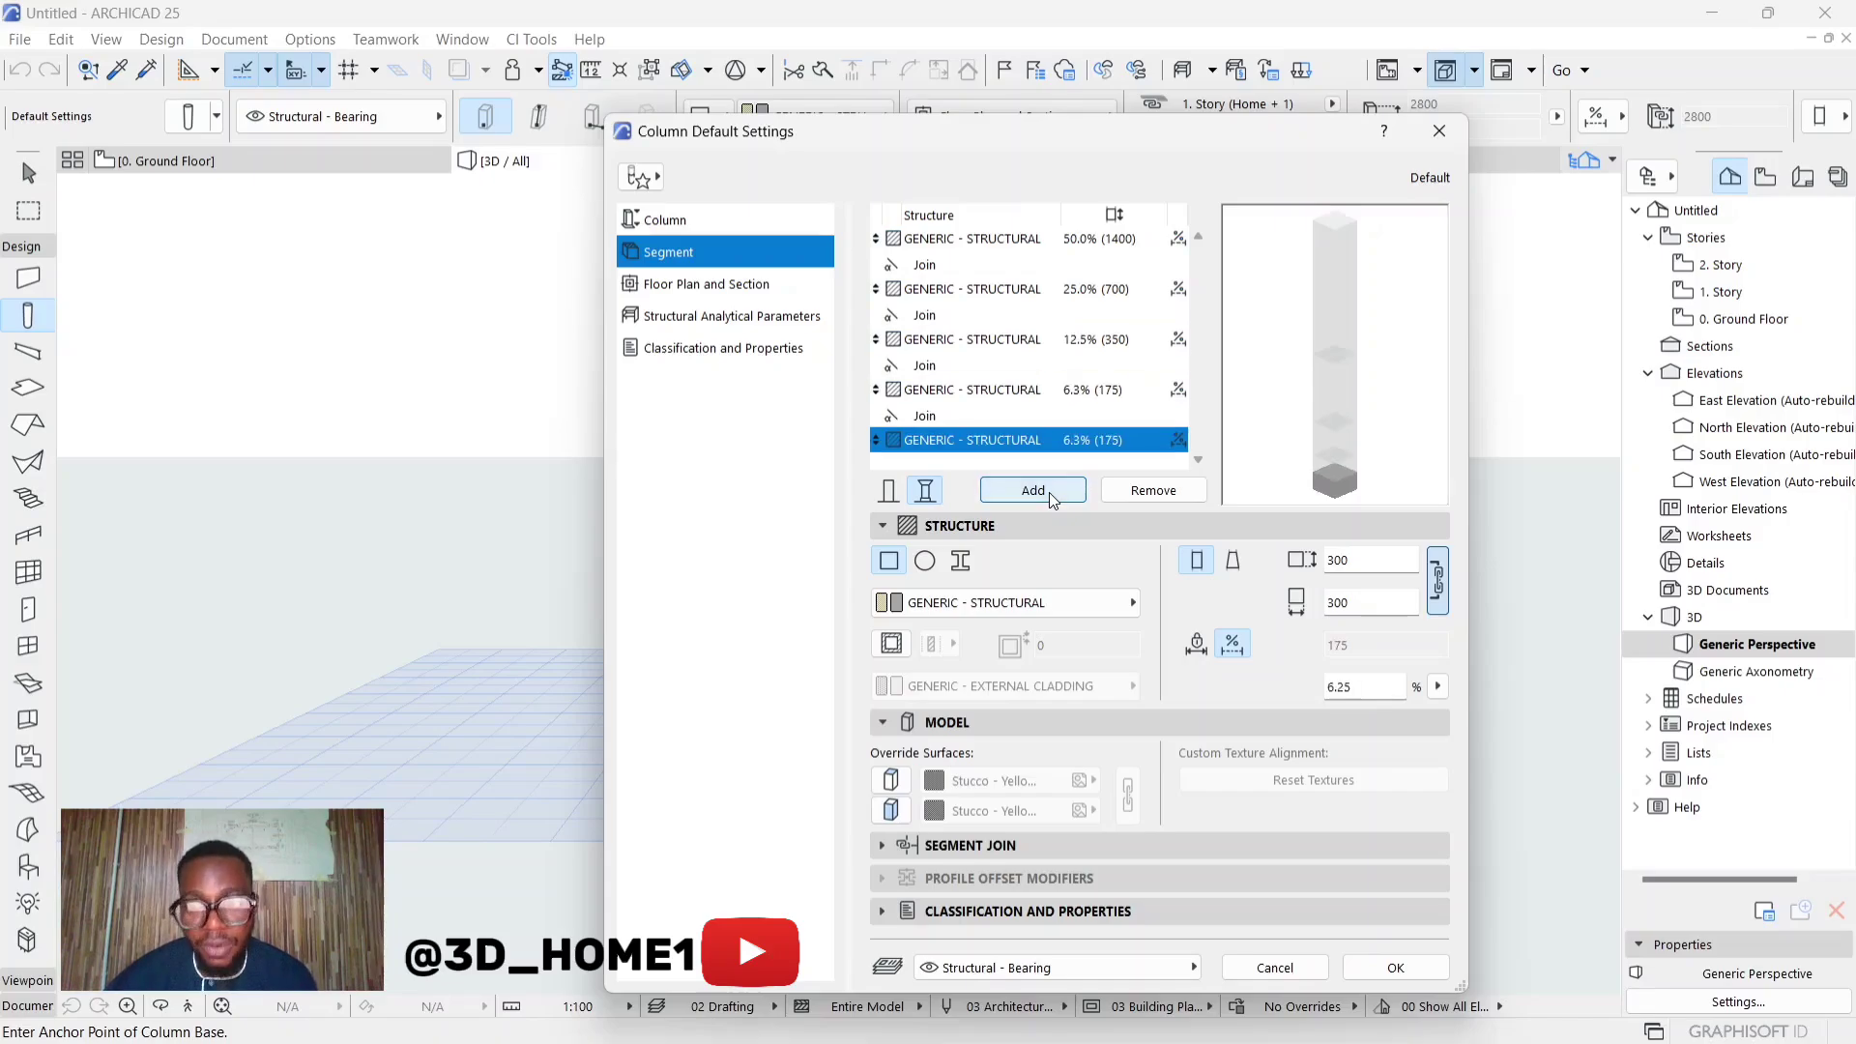
left_click(1050, 494)
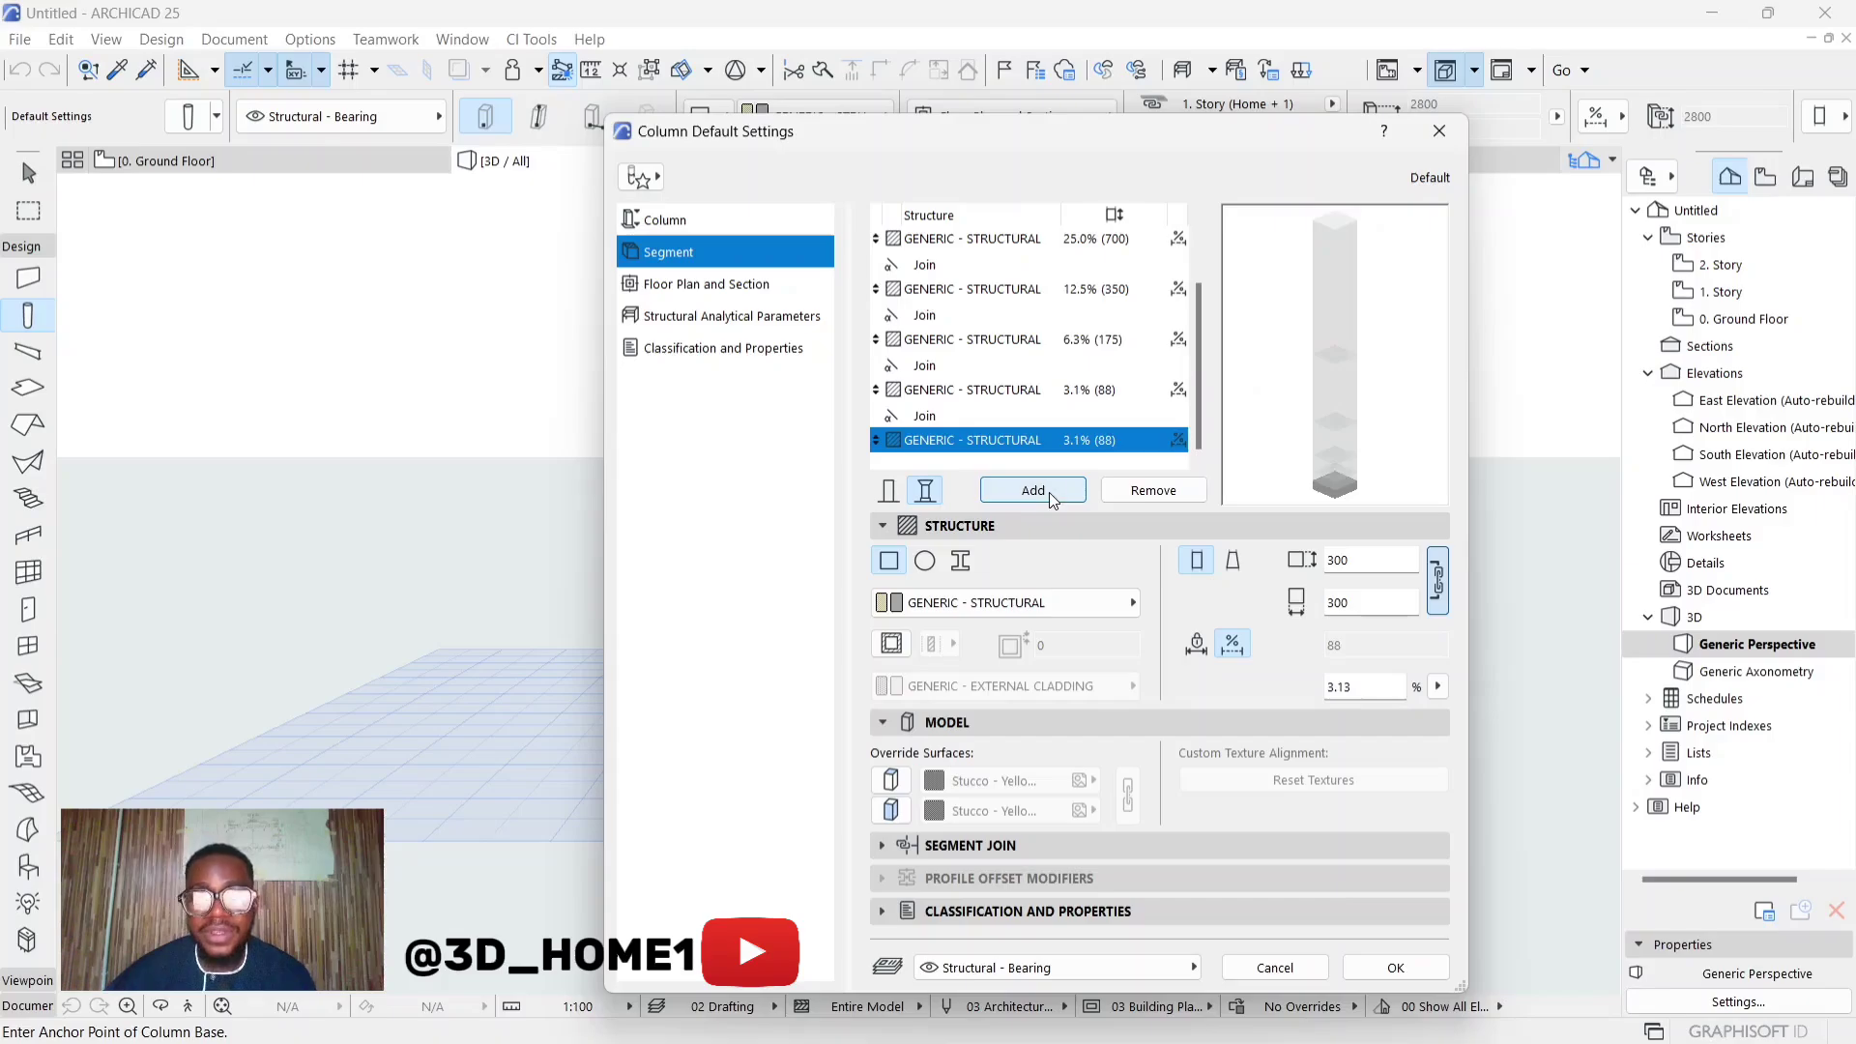
left_click(1053, 500)
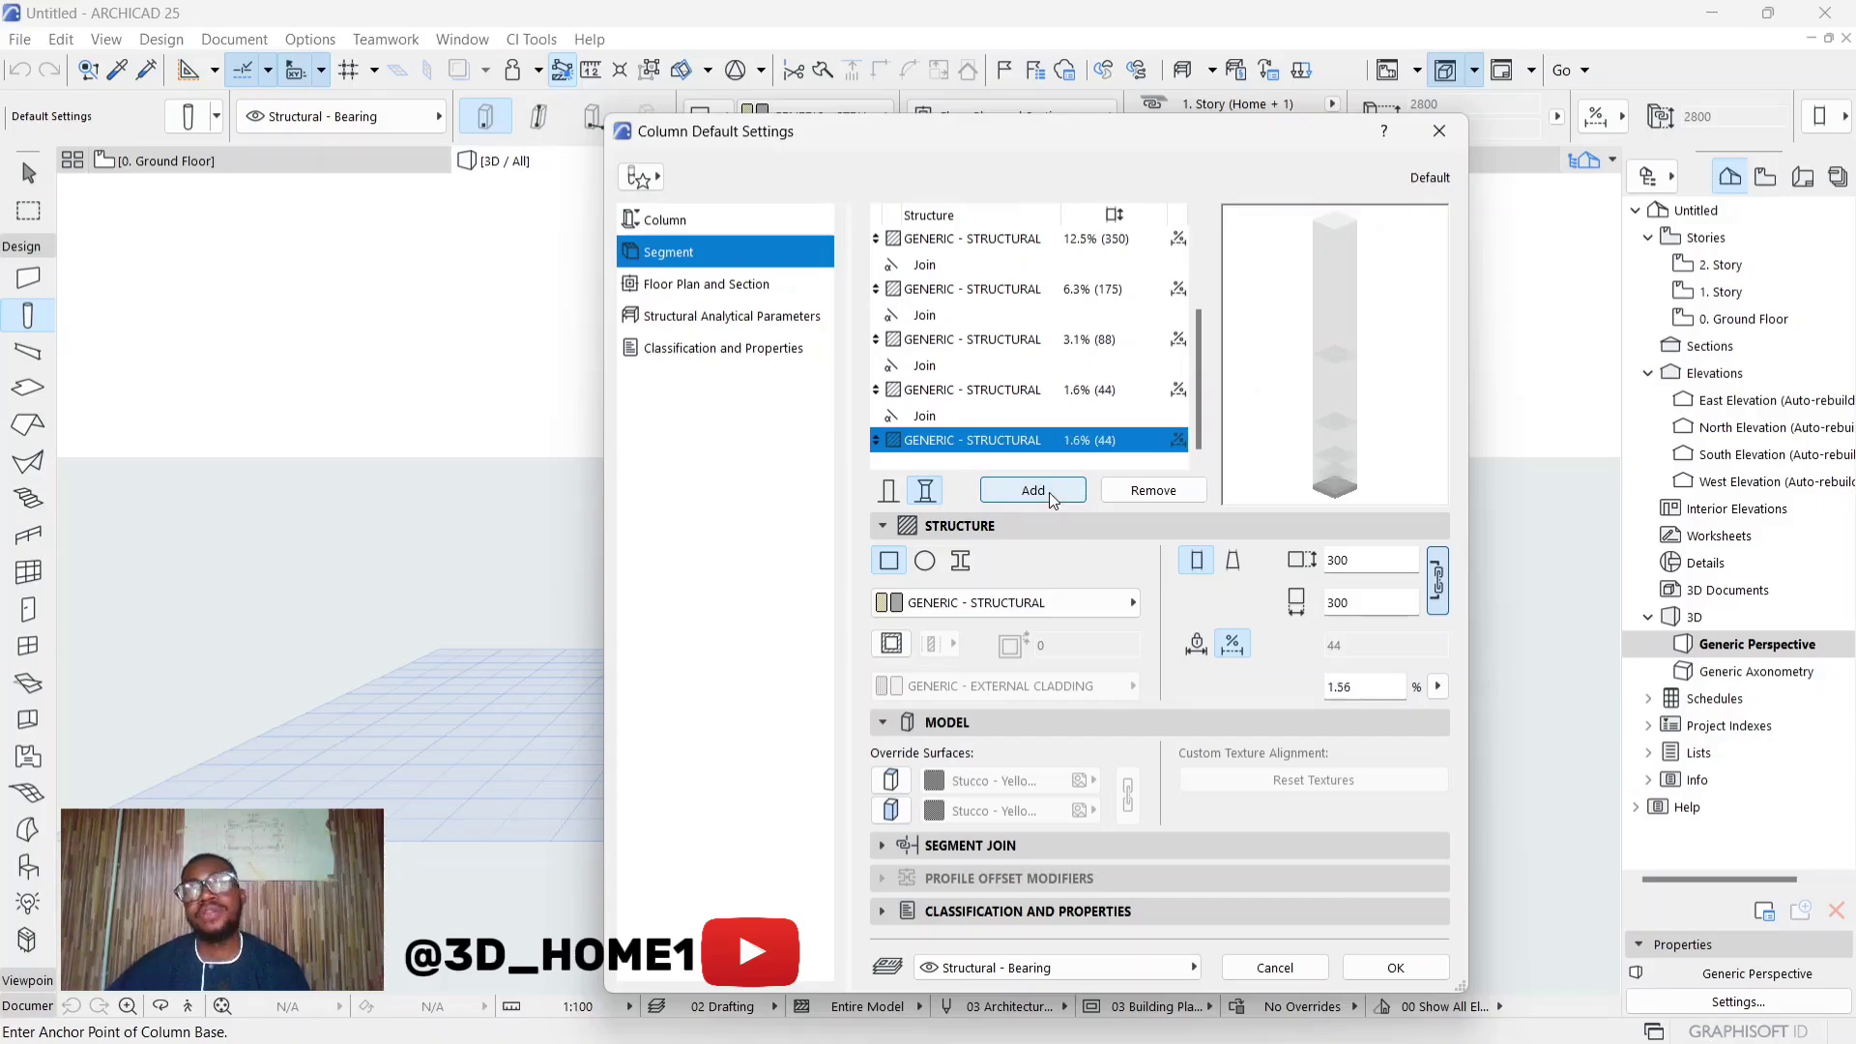
scroll(1069, 365, "up", 3)
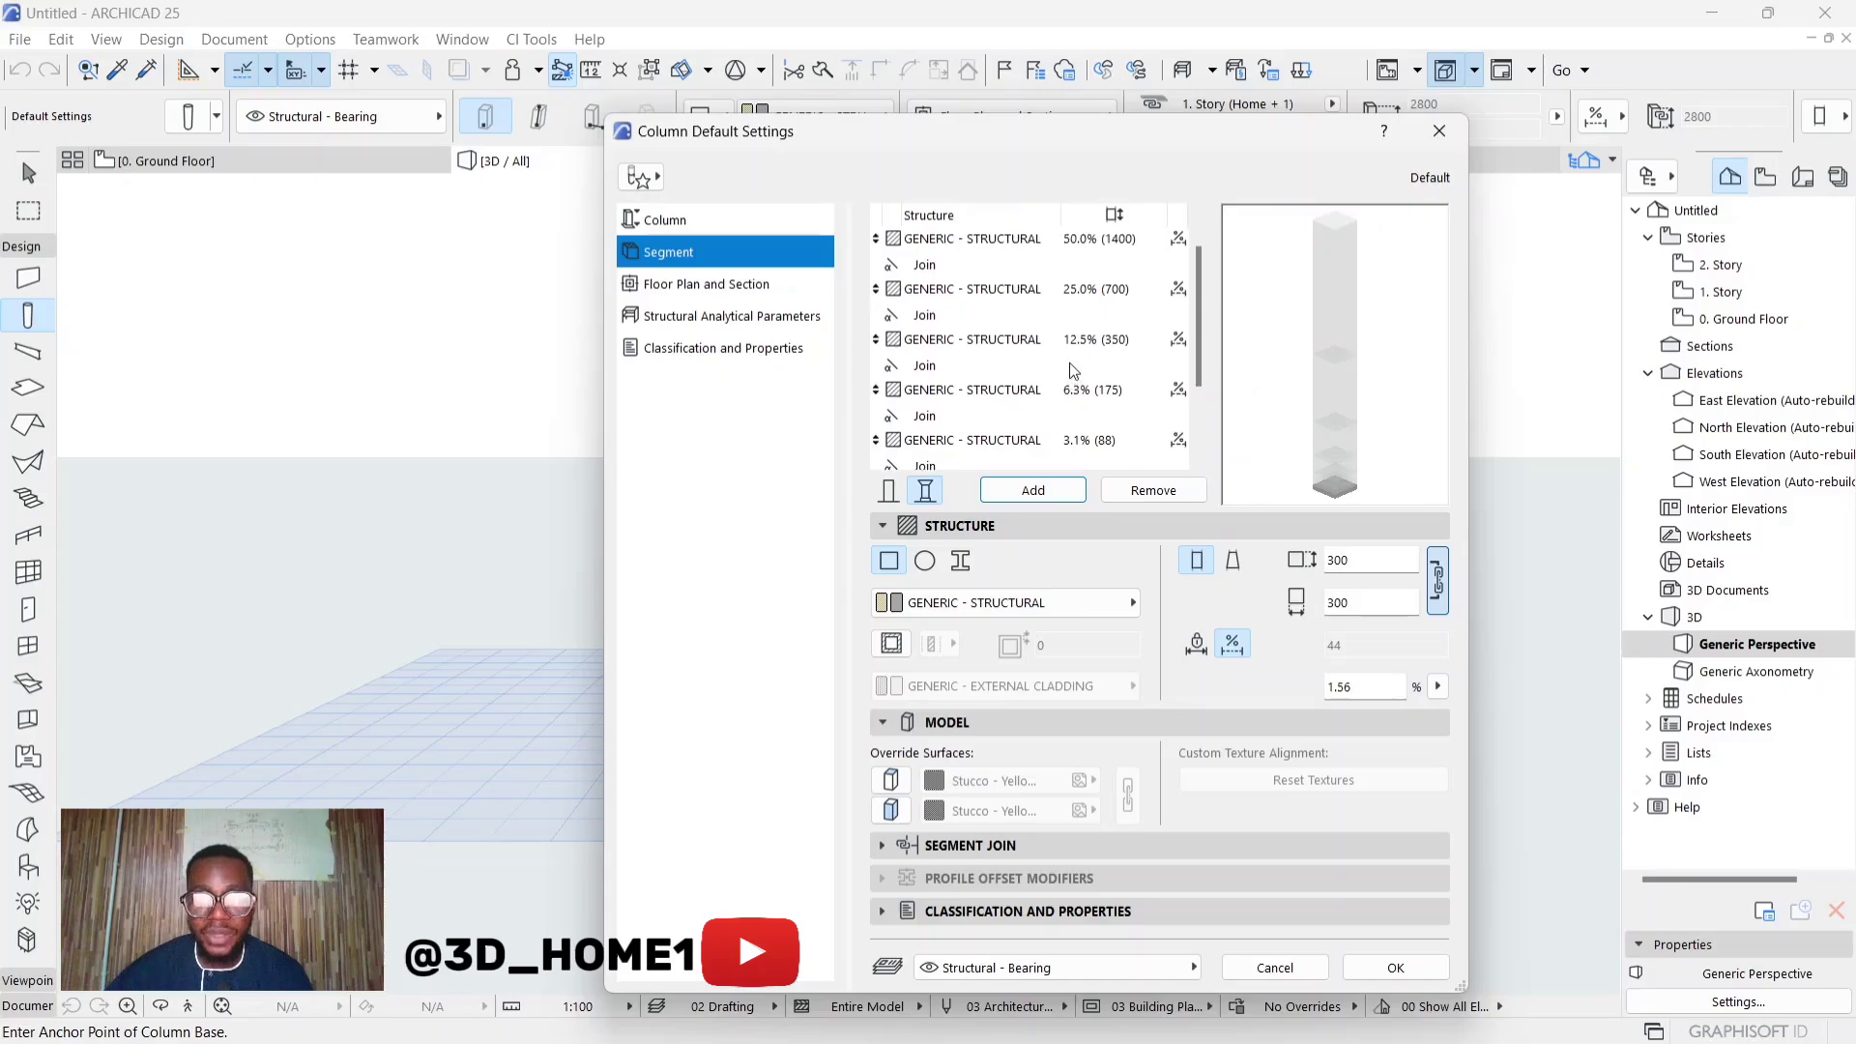
scroll(1069, 363, "up", 1)
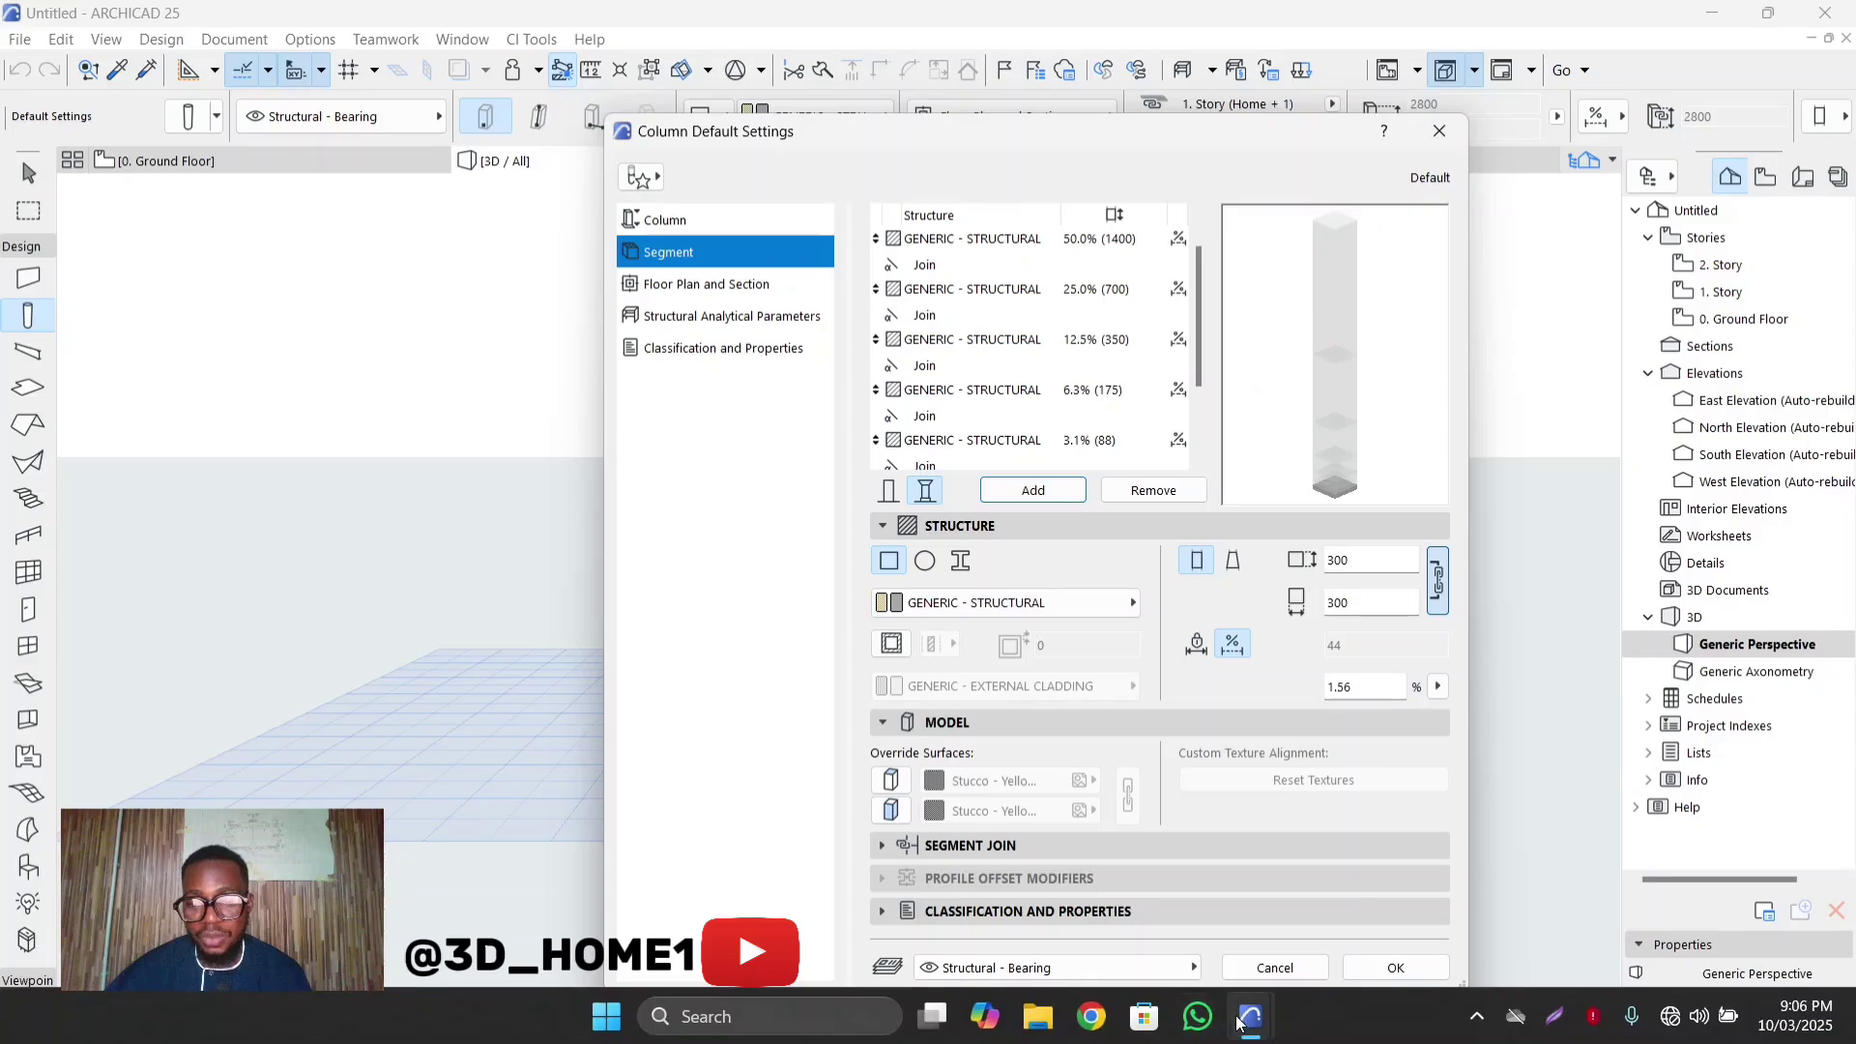
Examine the sample column's cap up close in the 4bedroom house project, and return to the Untitled project's segment list
mouse_move(1246, 1023)
left_click(1136, 901)
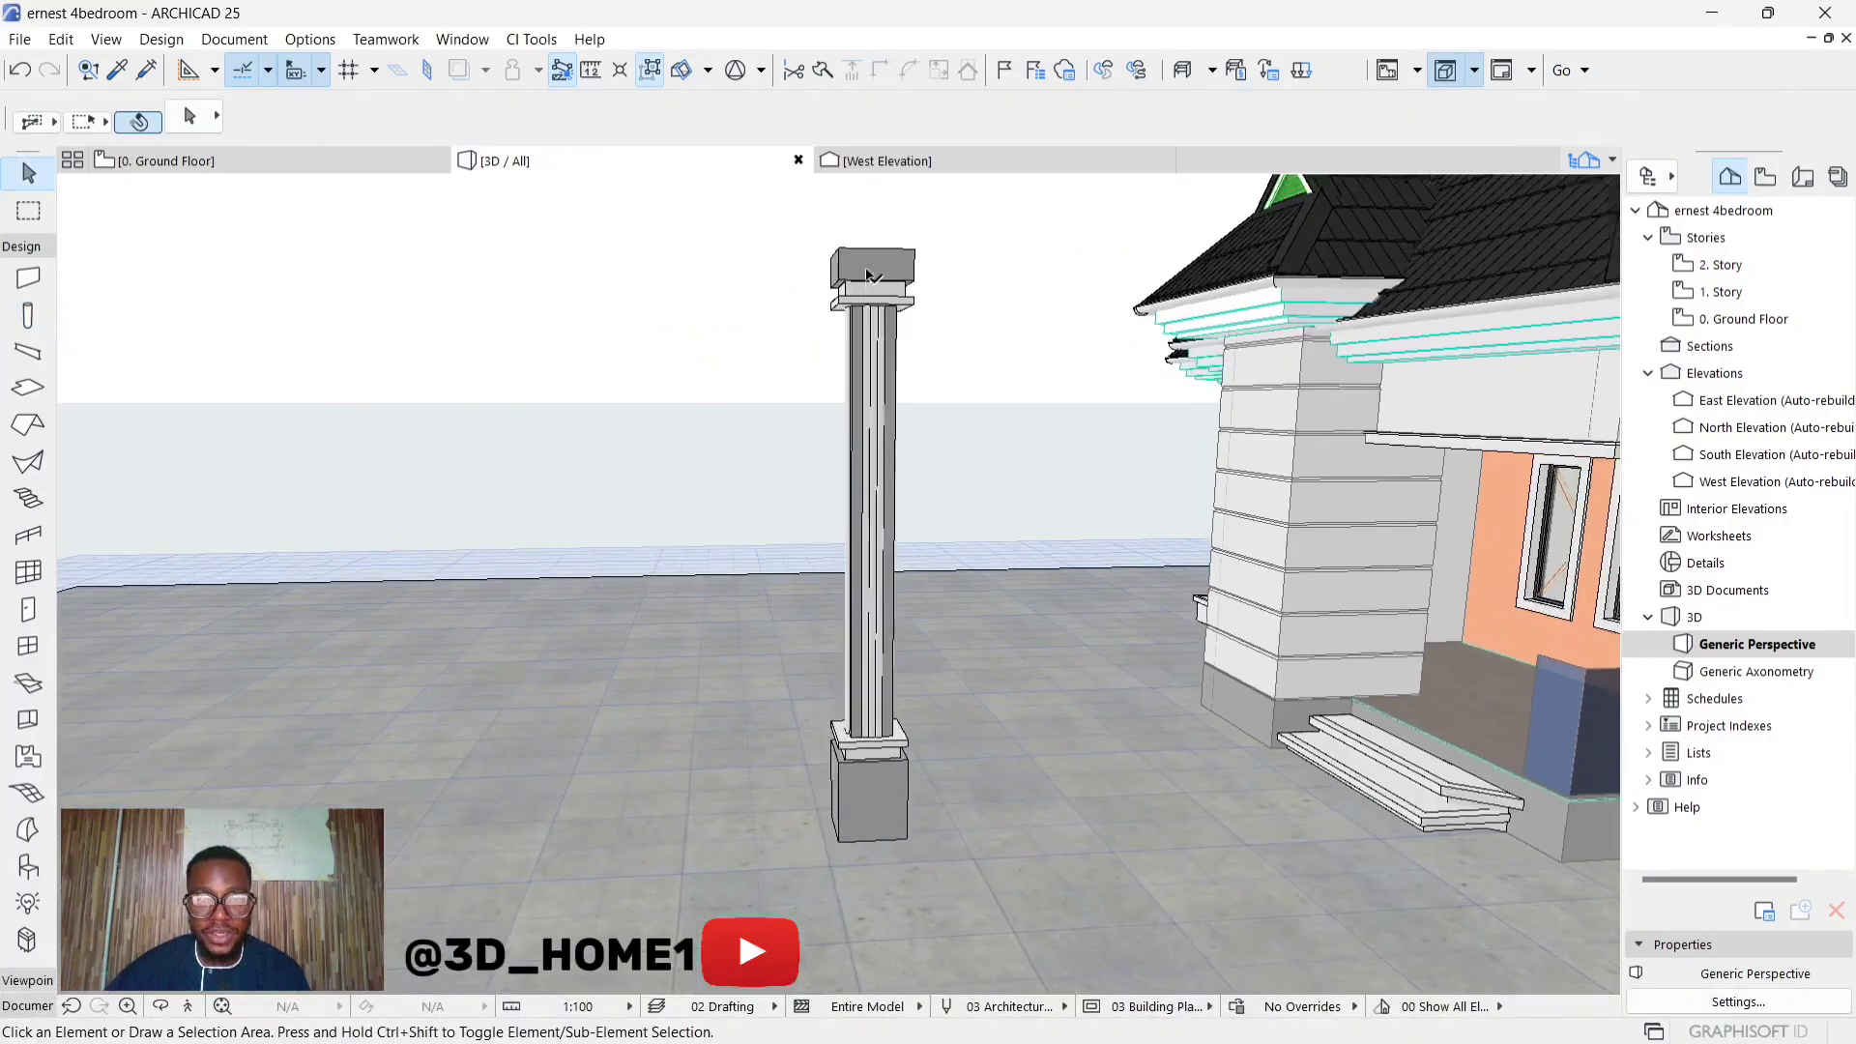
scroll(923, 283, "up", 5)
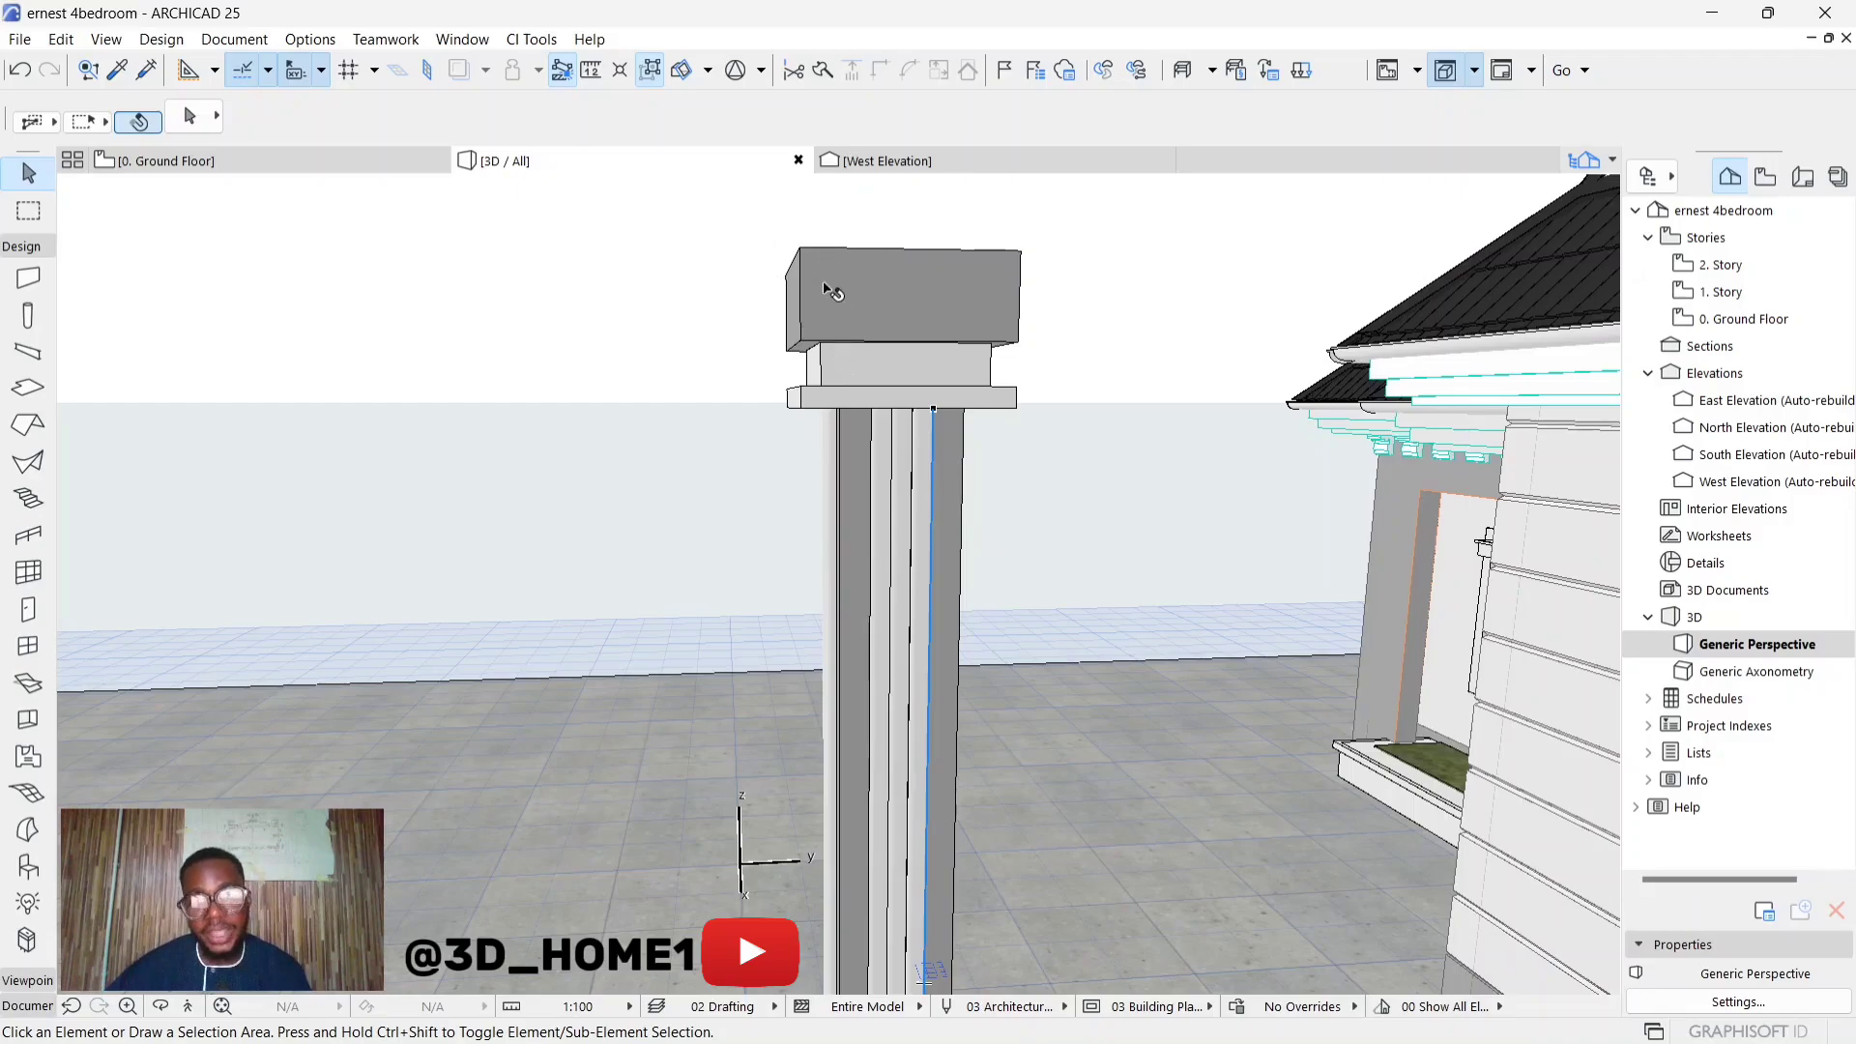
key("super")
mouse_move(1250, 1019)
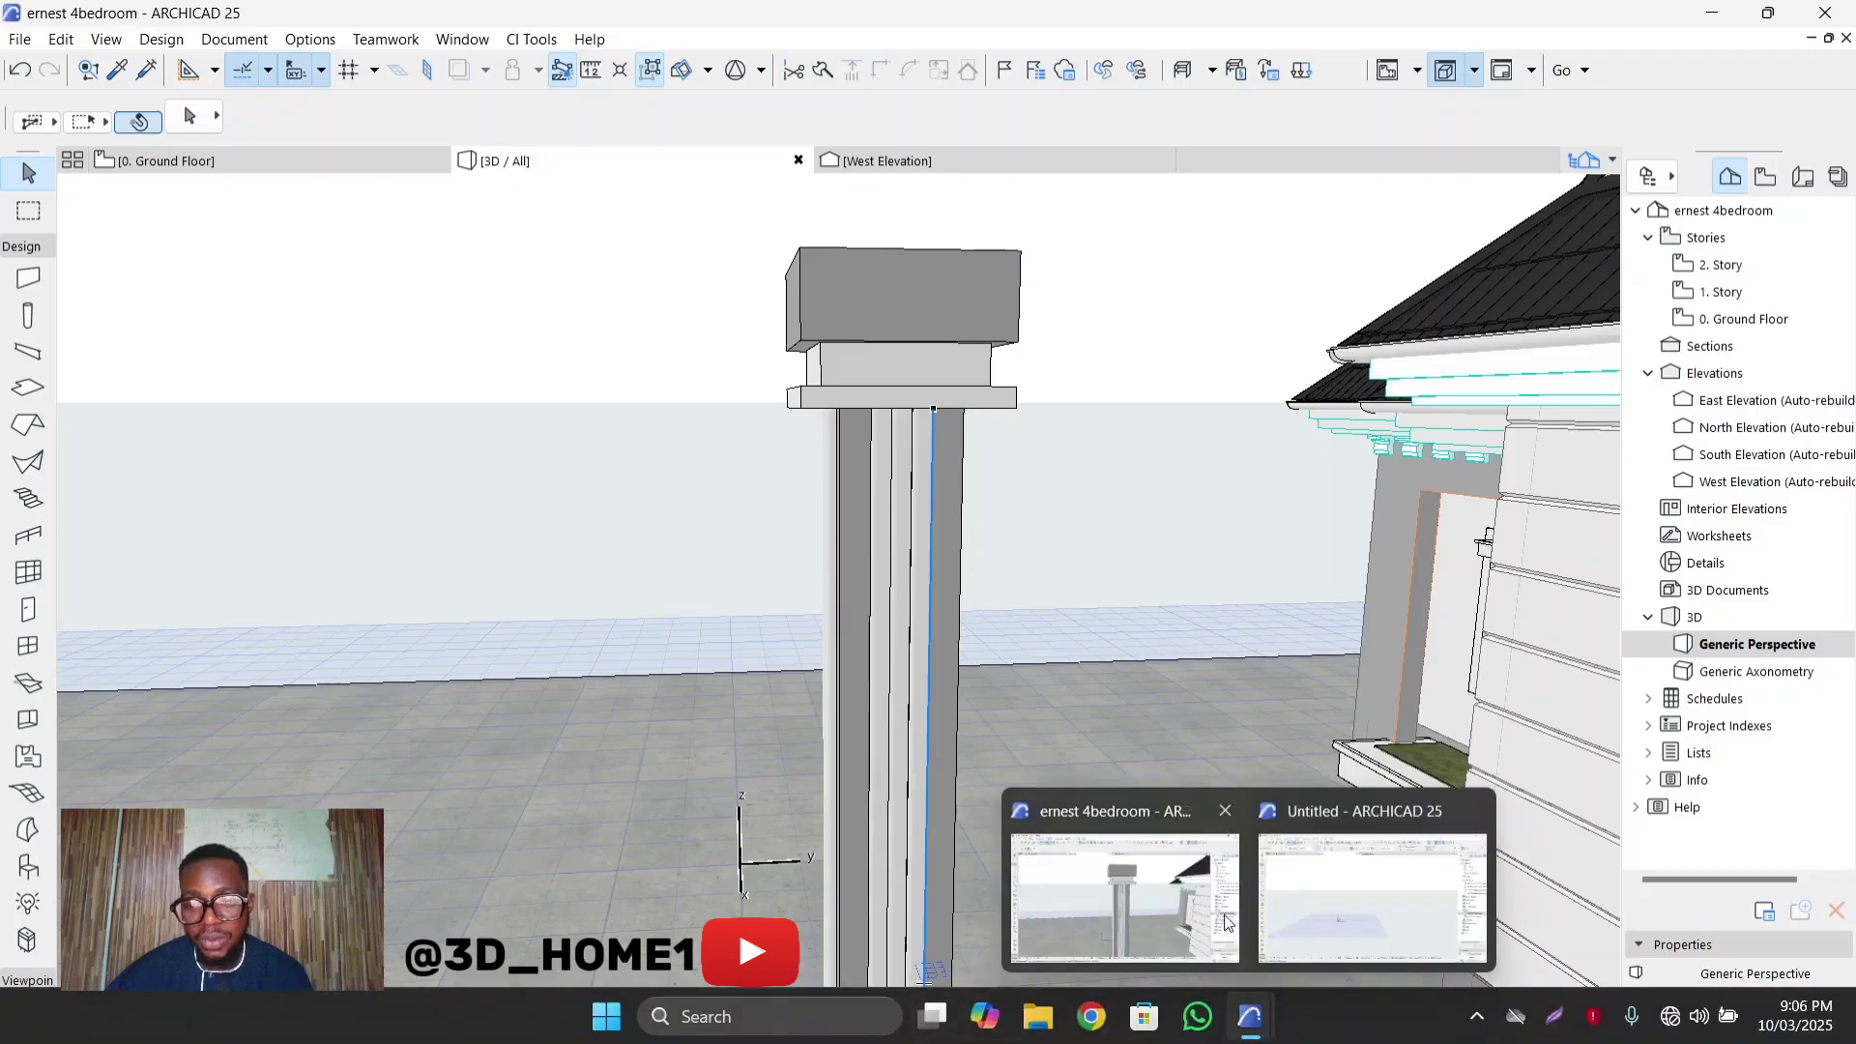
left_click(1377, 903)
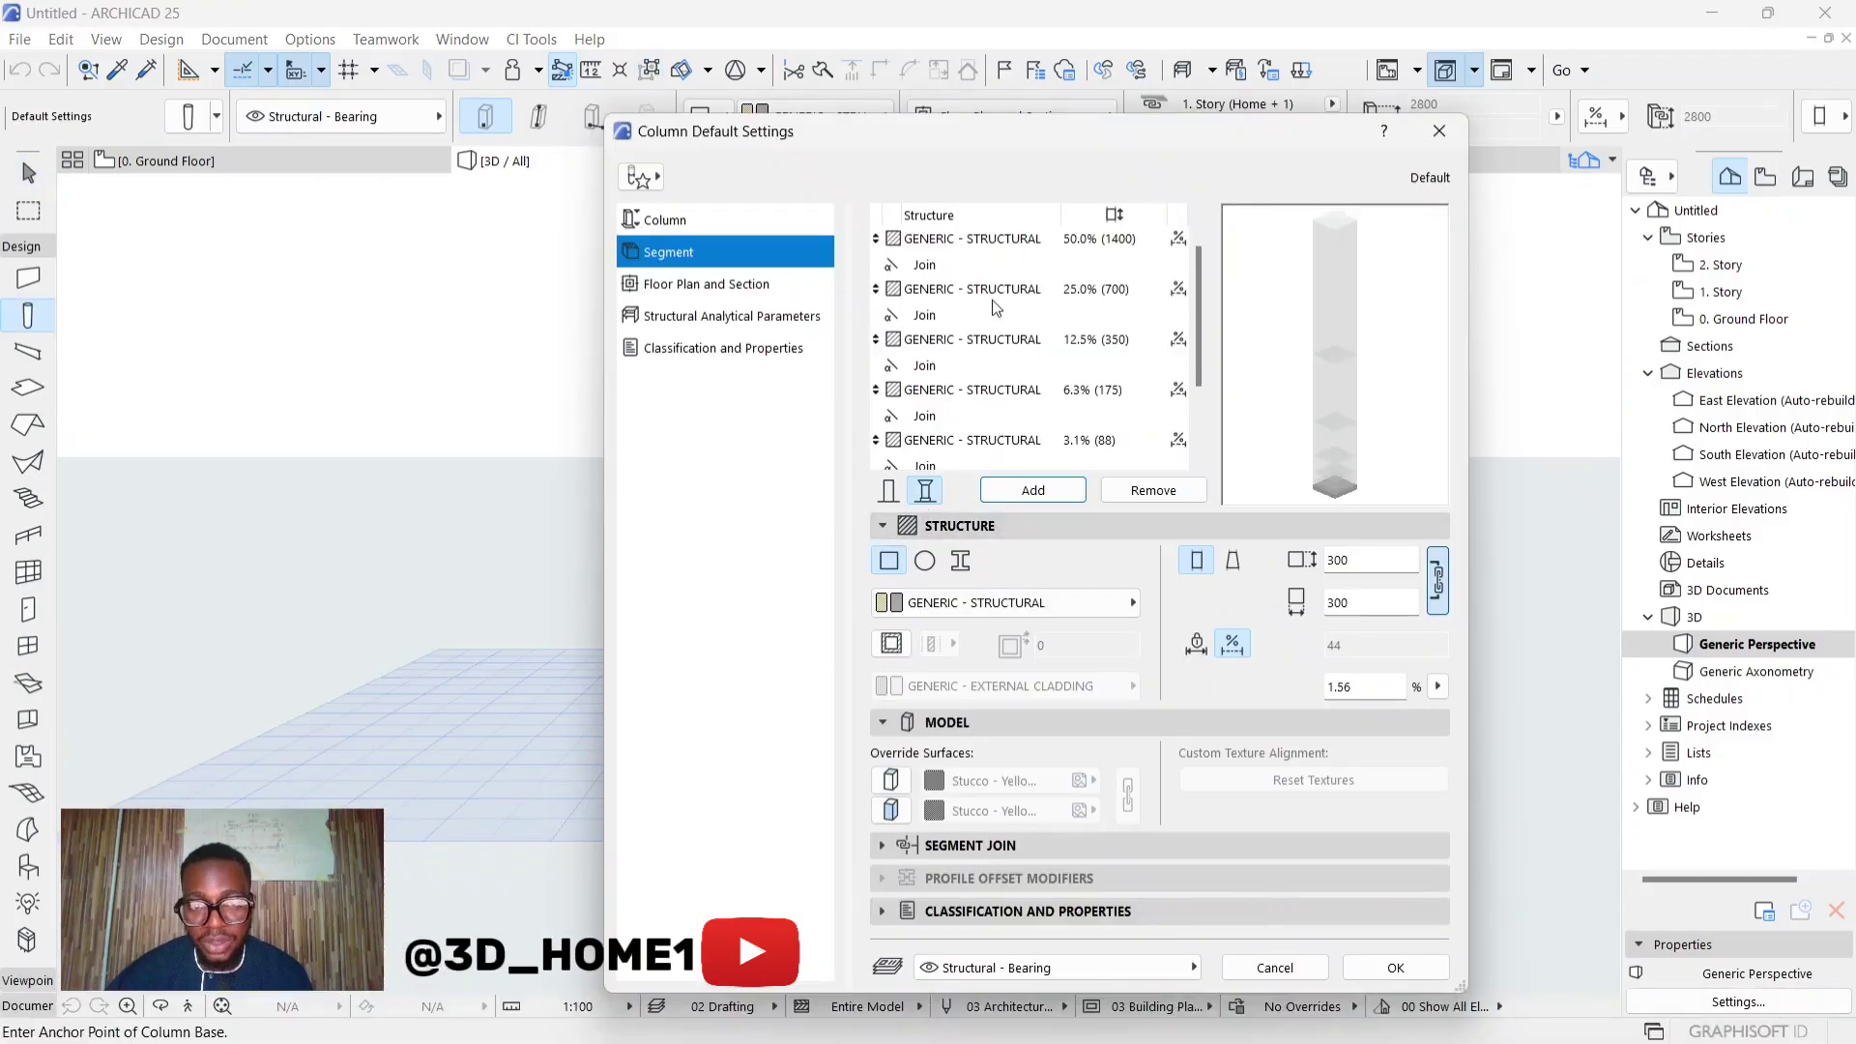
scroll(995, 307, "down", 1)
scroll(976, 273, "up", 1)
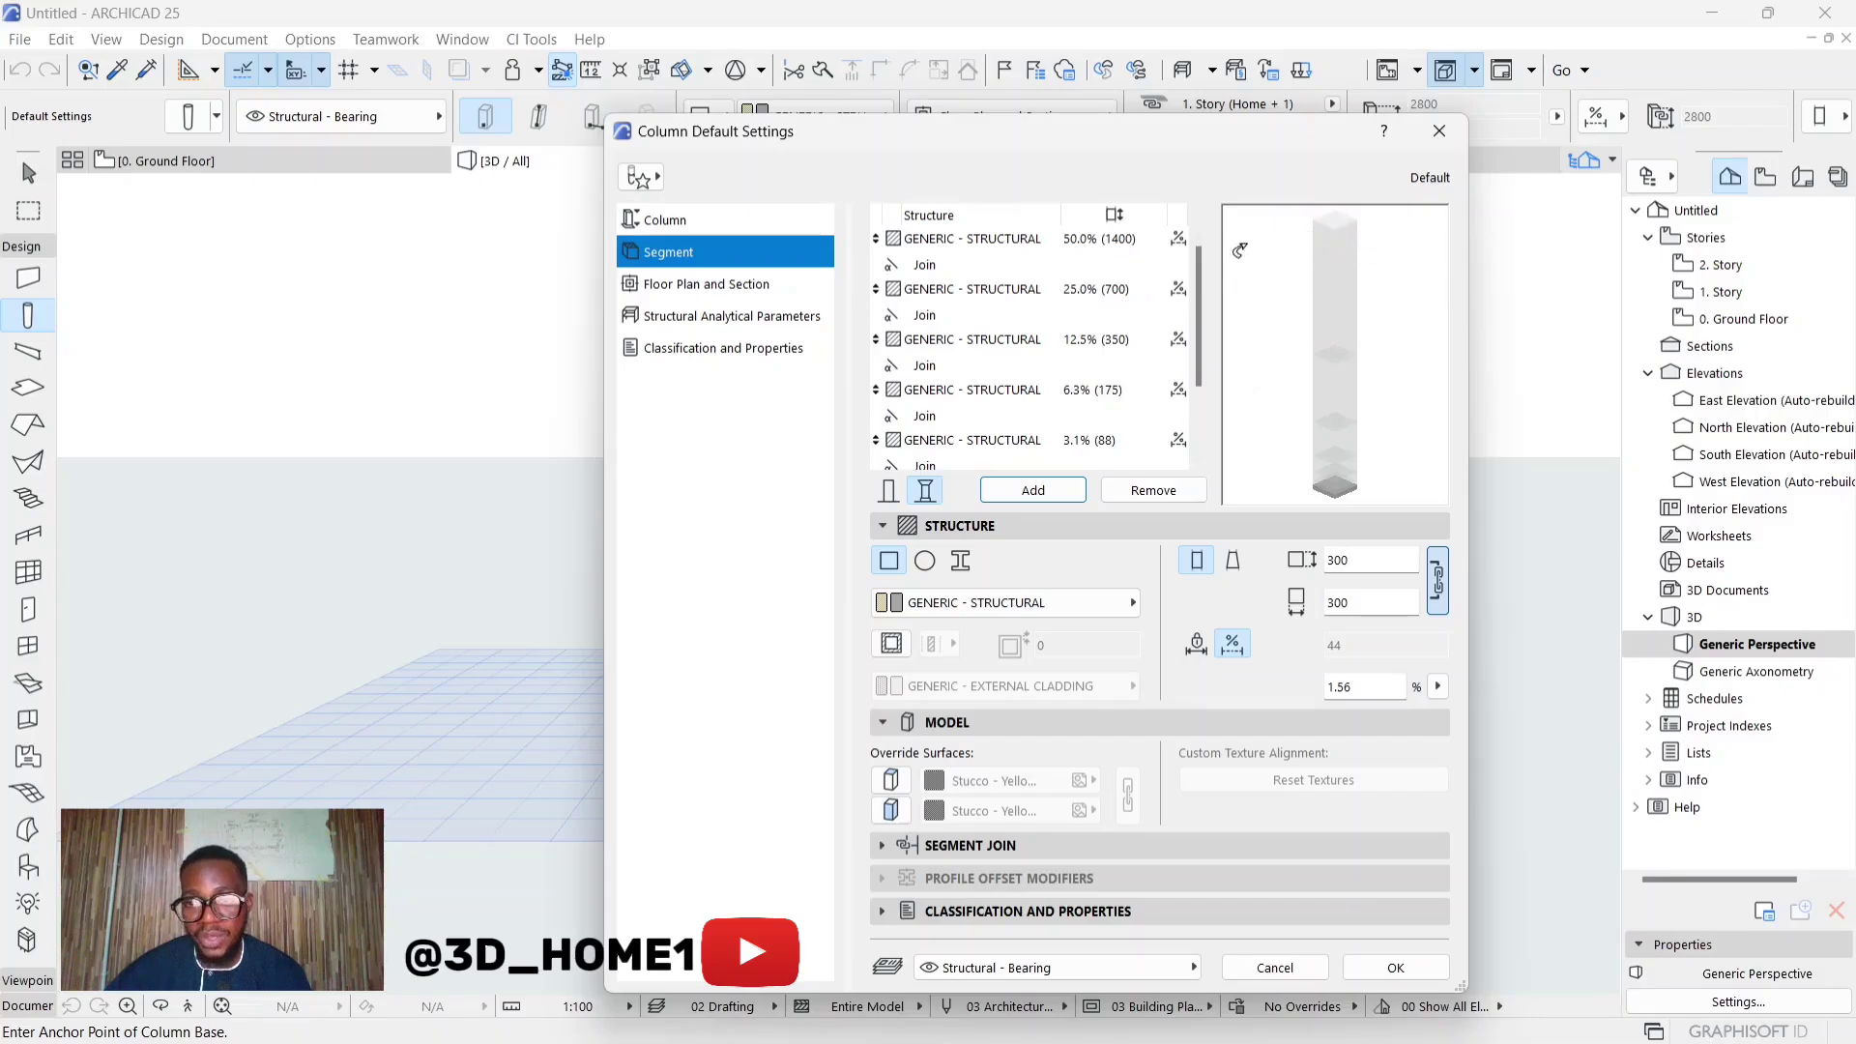
Give the topmost segment a fixed height of 200 and a linked 500 by 500 cross-section
left_click(992, 244)
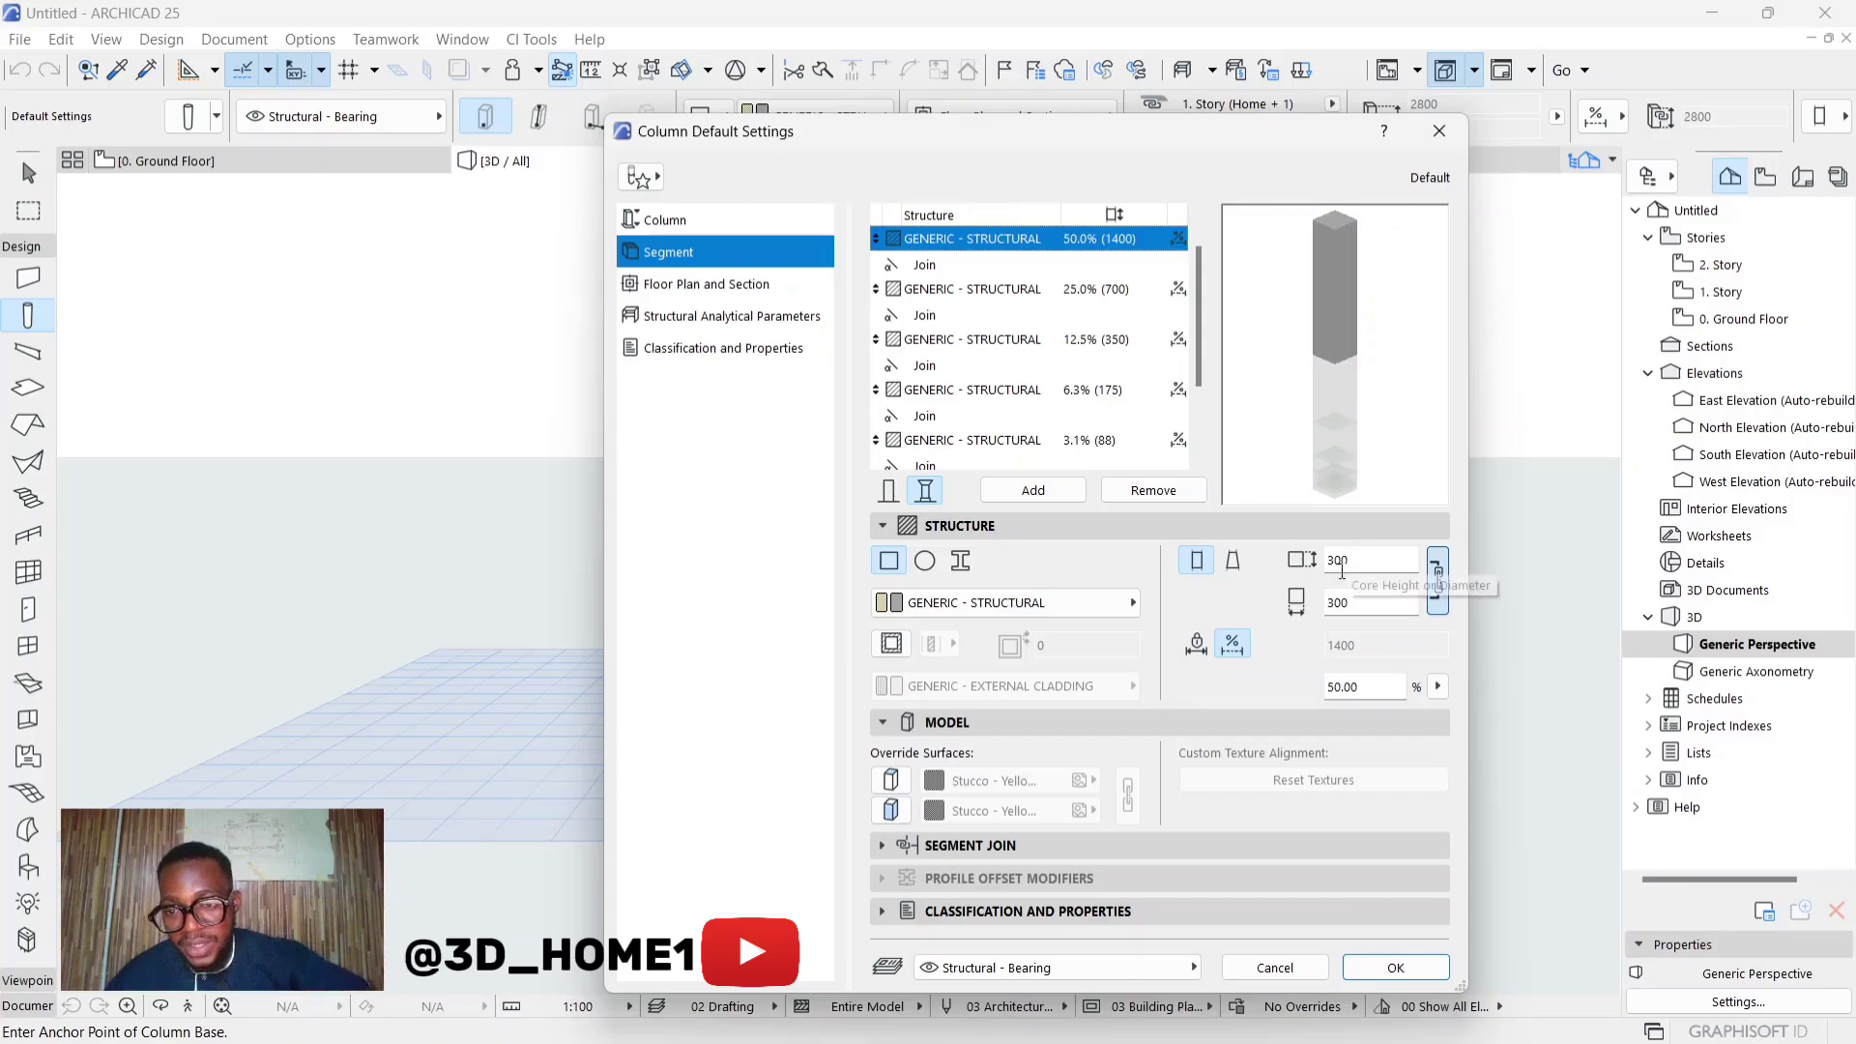
left_click(1437, 580)
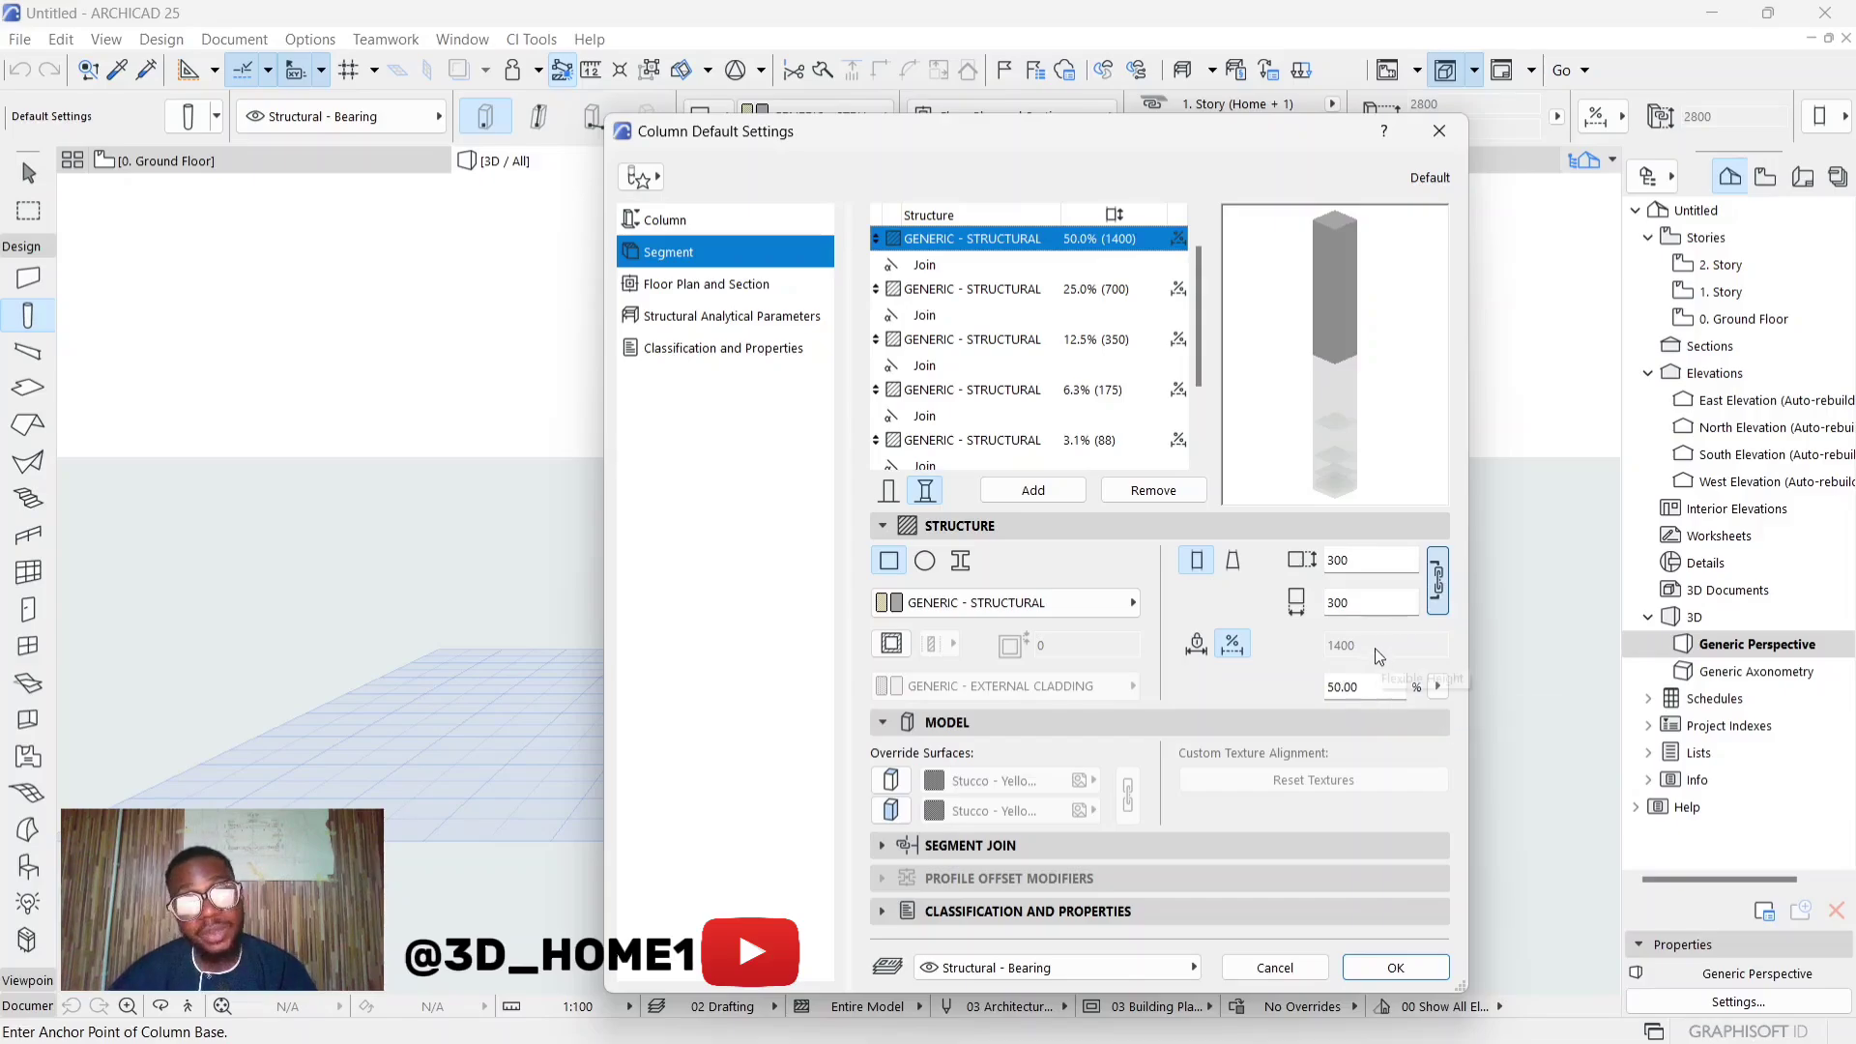
left_click(1199, 647)
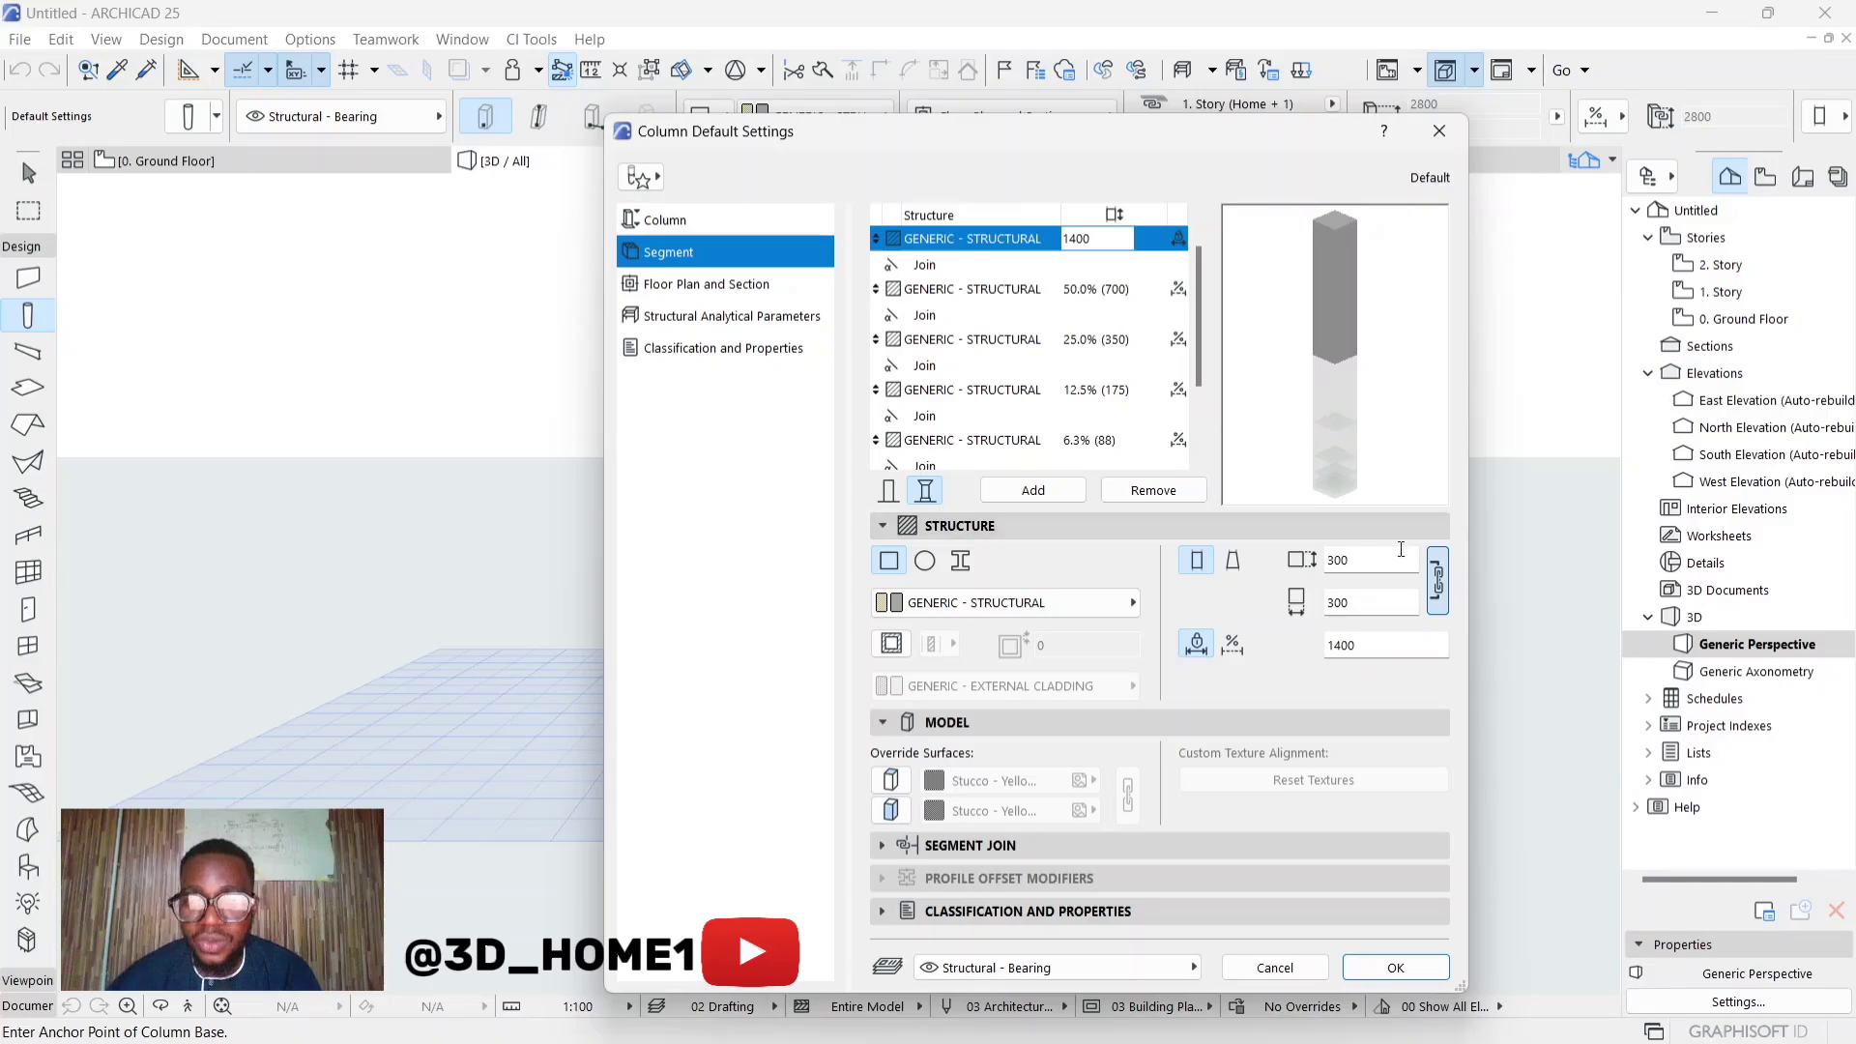
left_click(1370, 559)
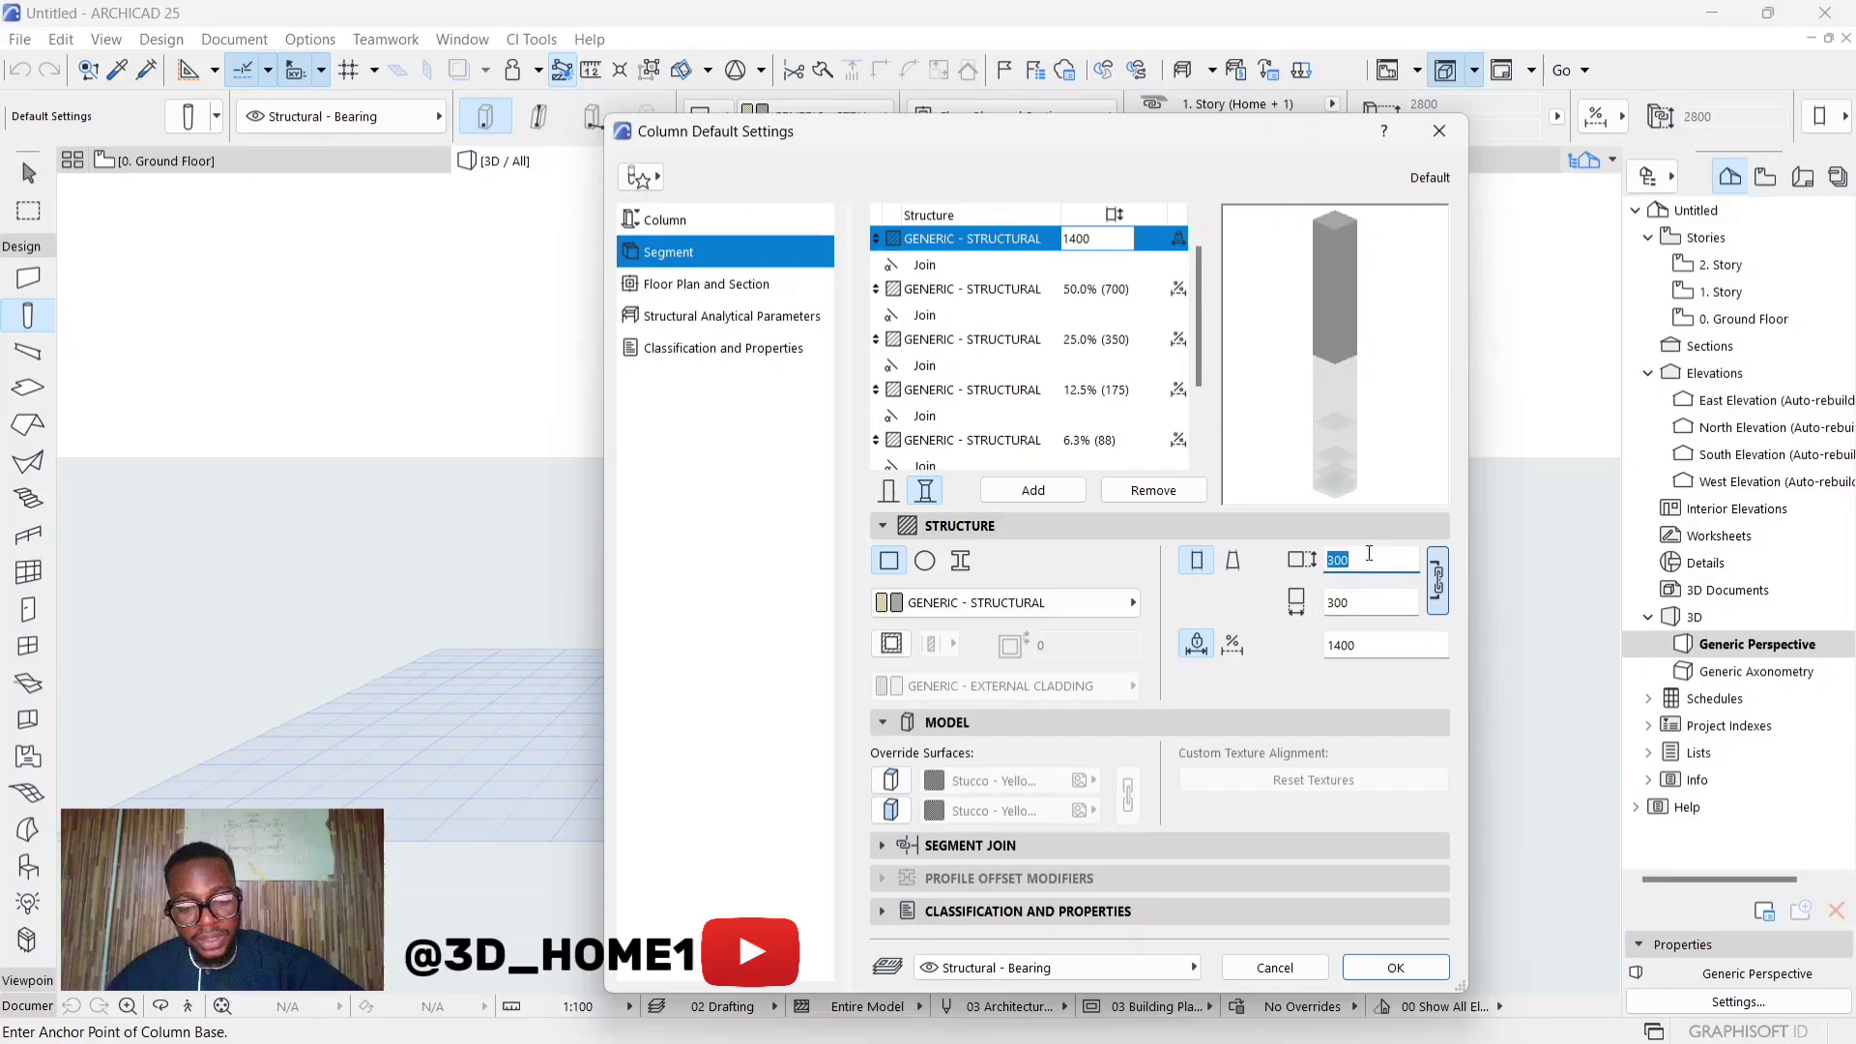
type("500")
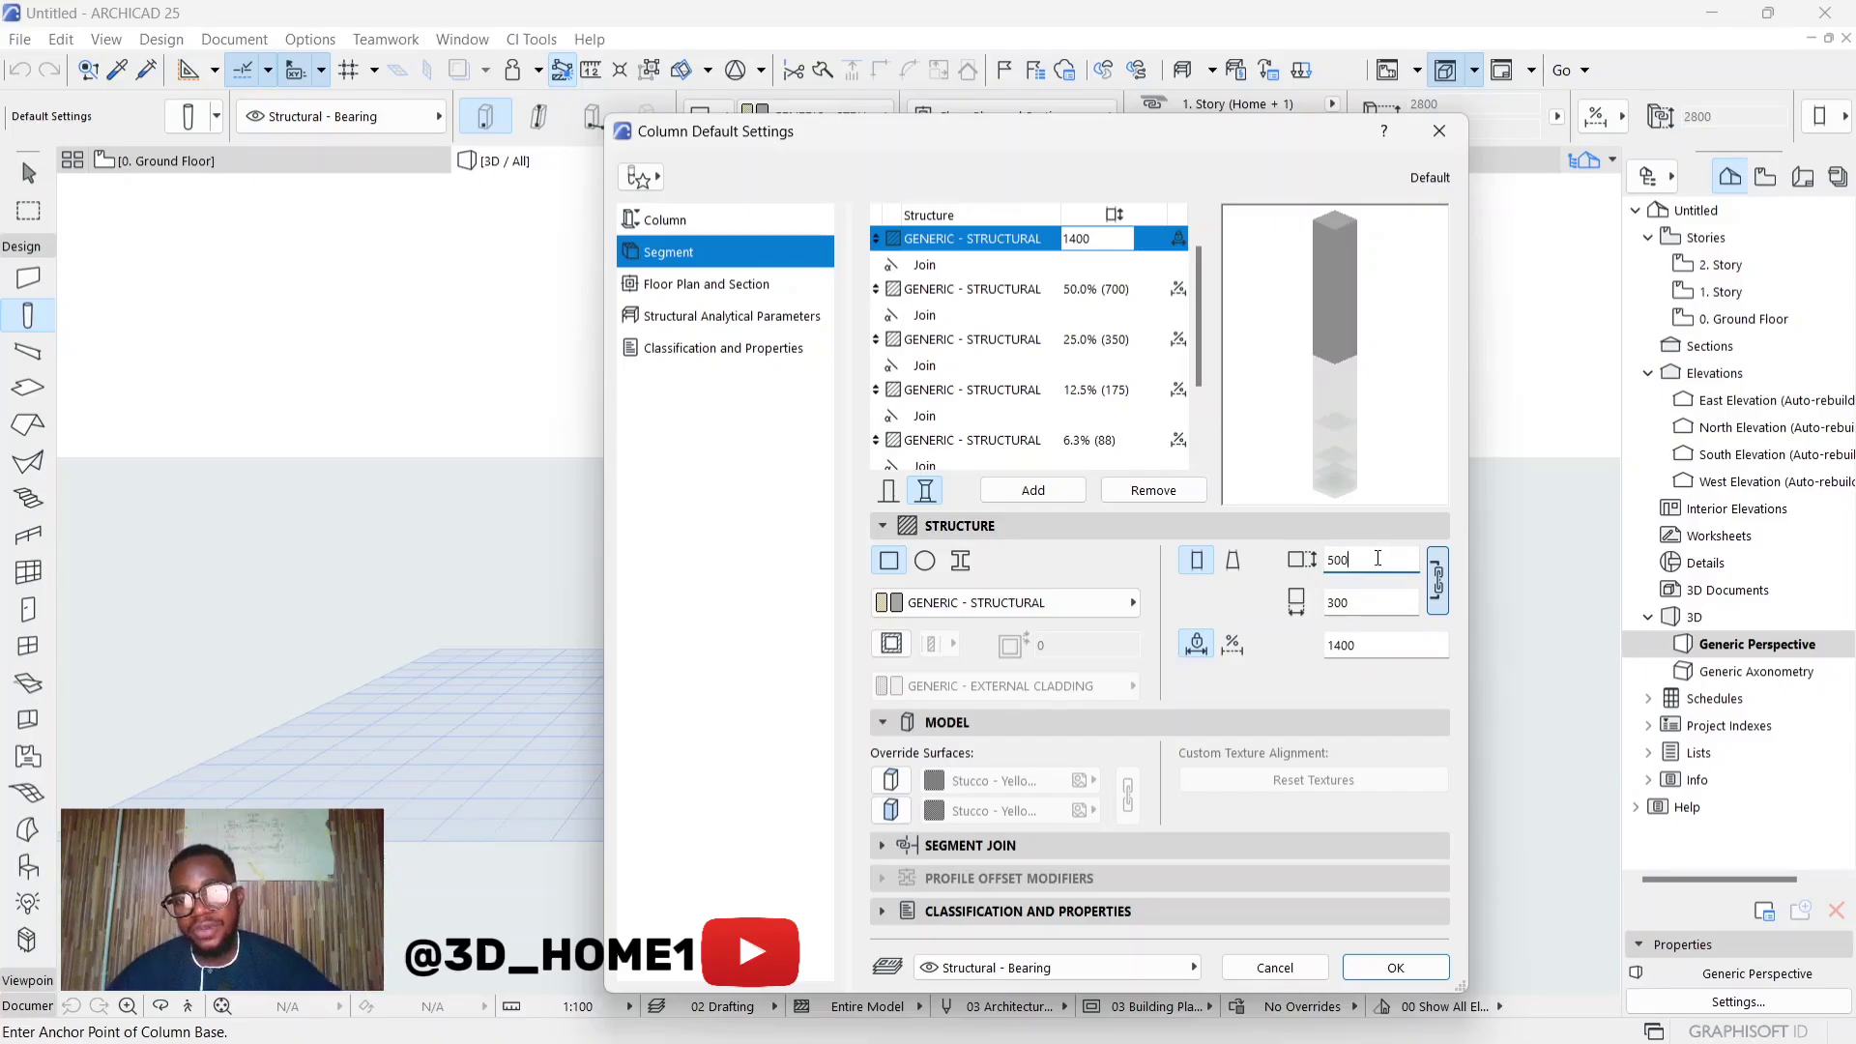
double_click(1372, 644)
type("20")
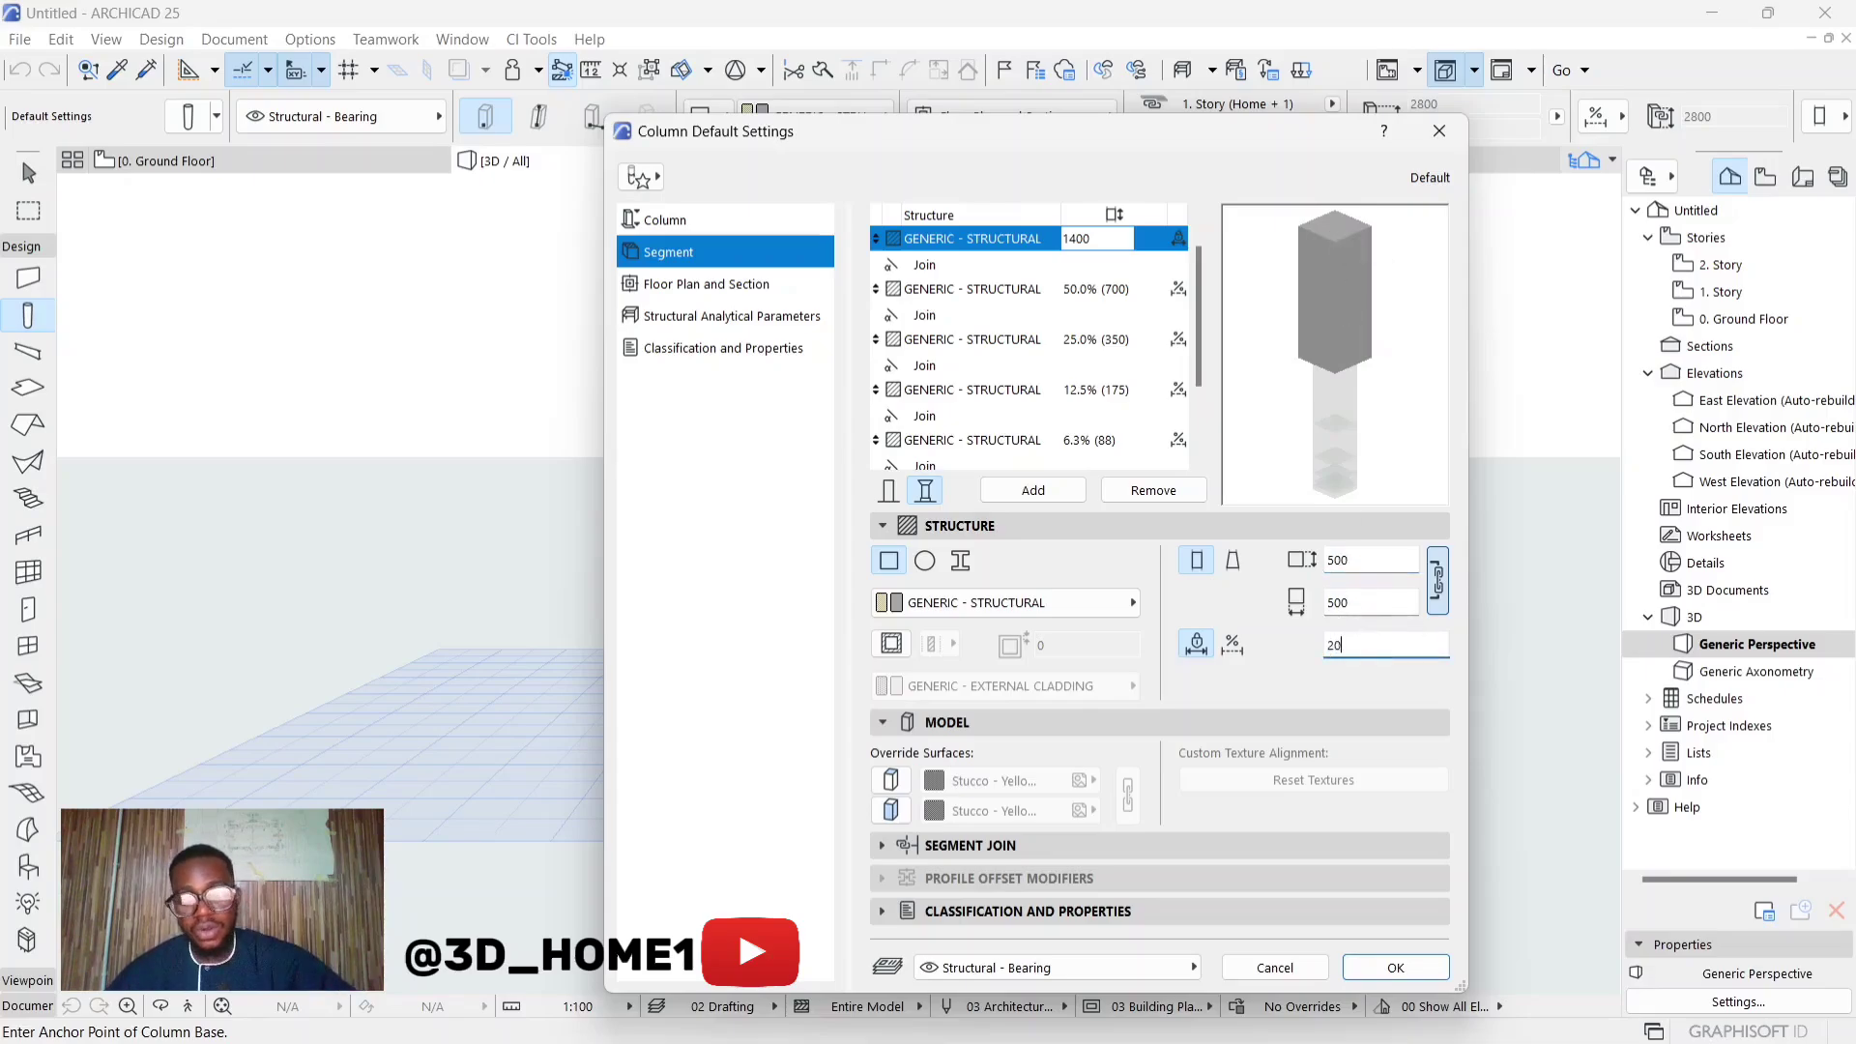
type("0")
left_click(1369, 558)
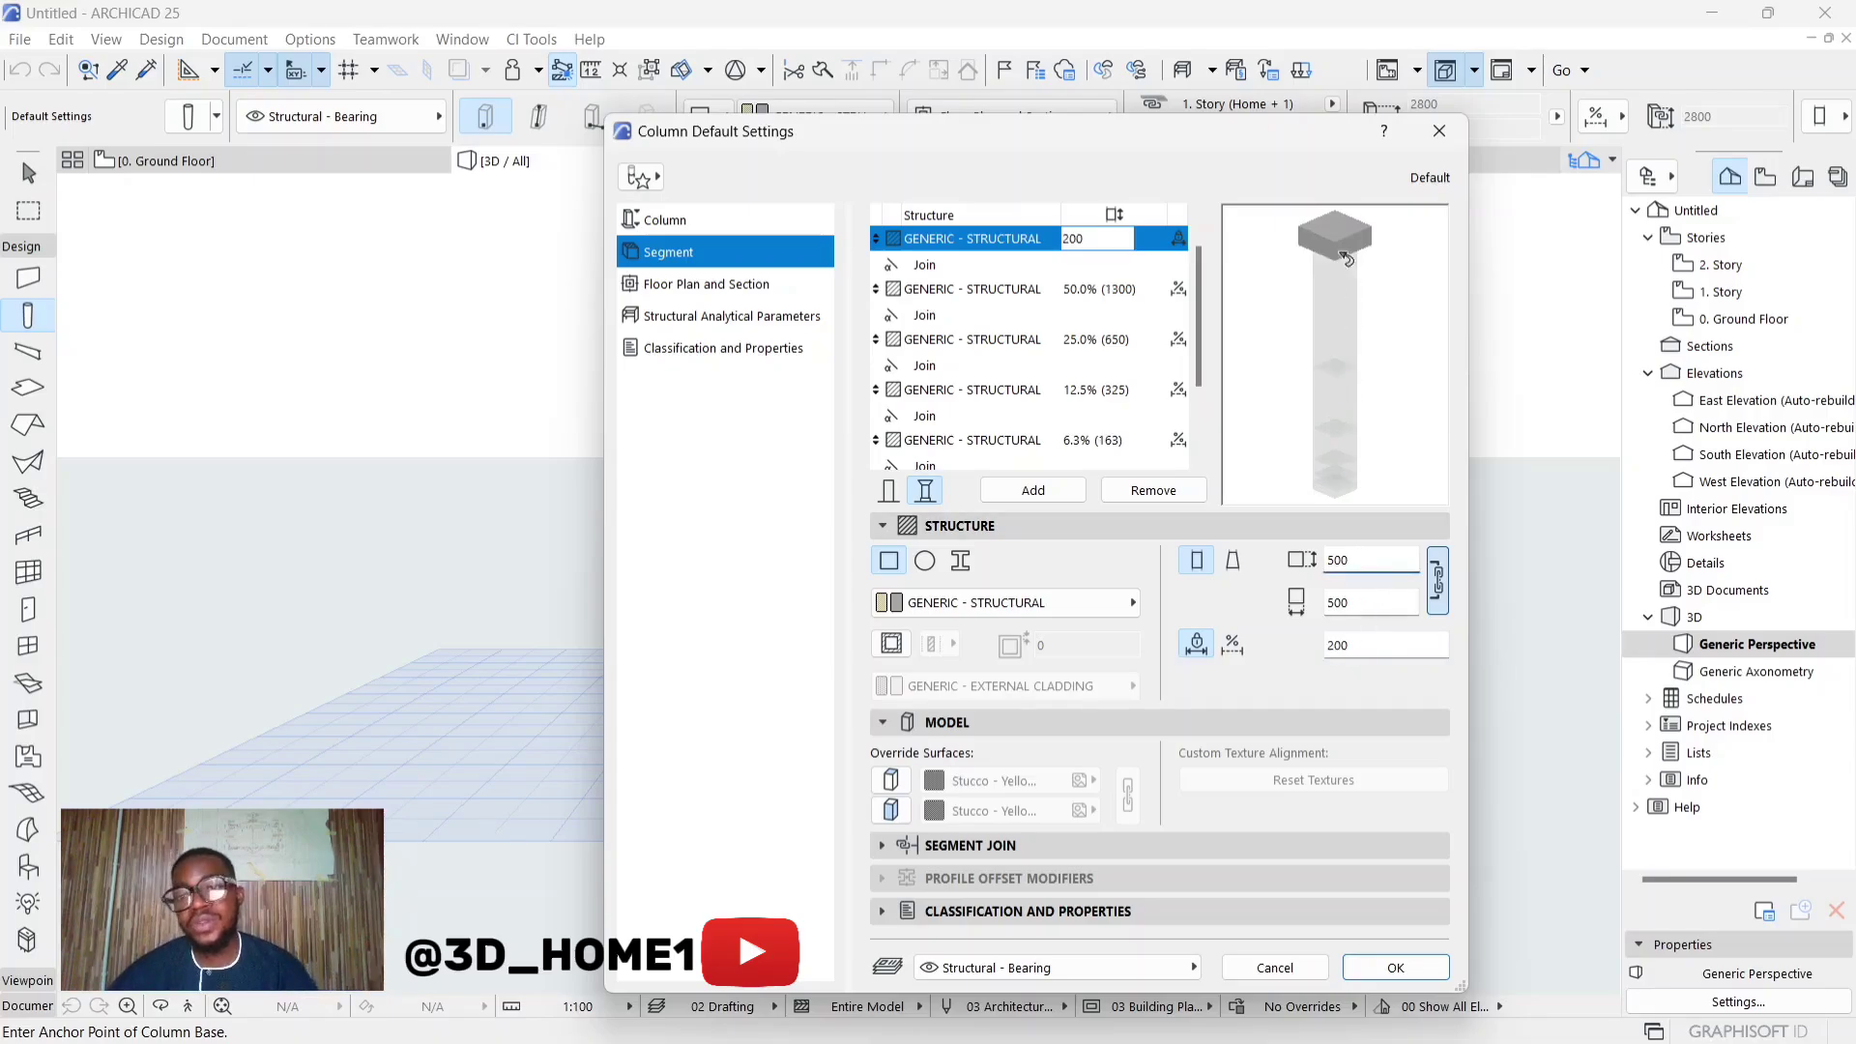
Check the block below the top of the sample column's cap in the 4bedroom house project, and return to the Untitled project
mouse_move(1250, 1016)
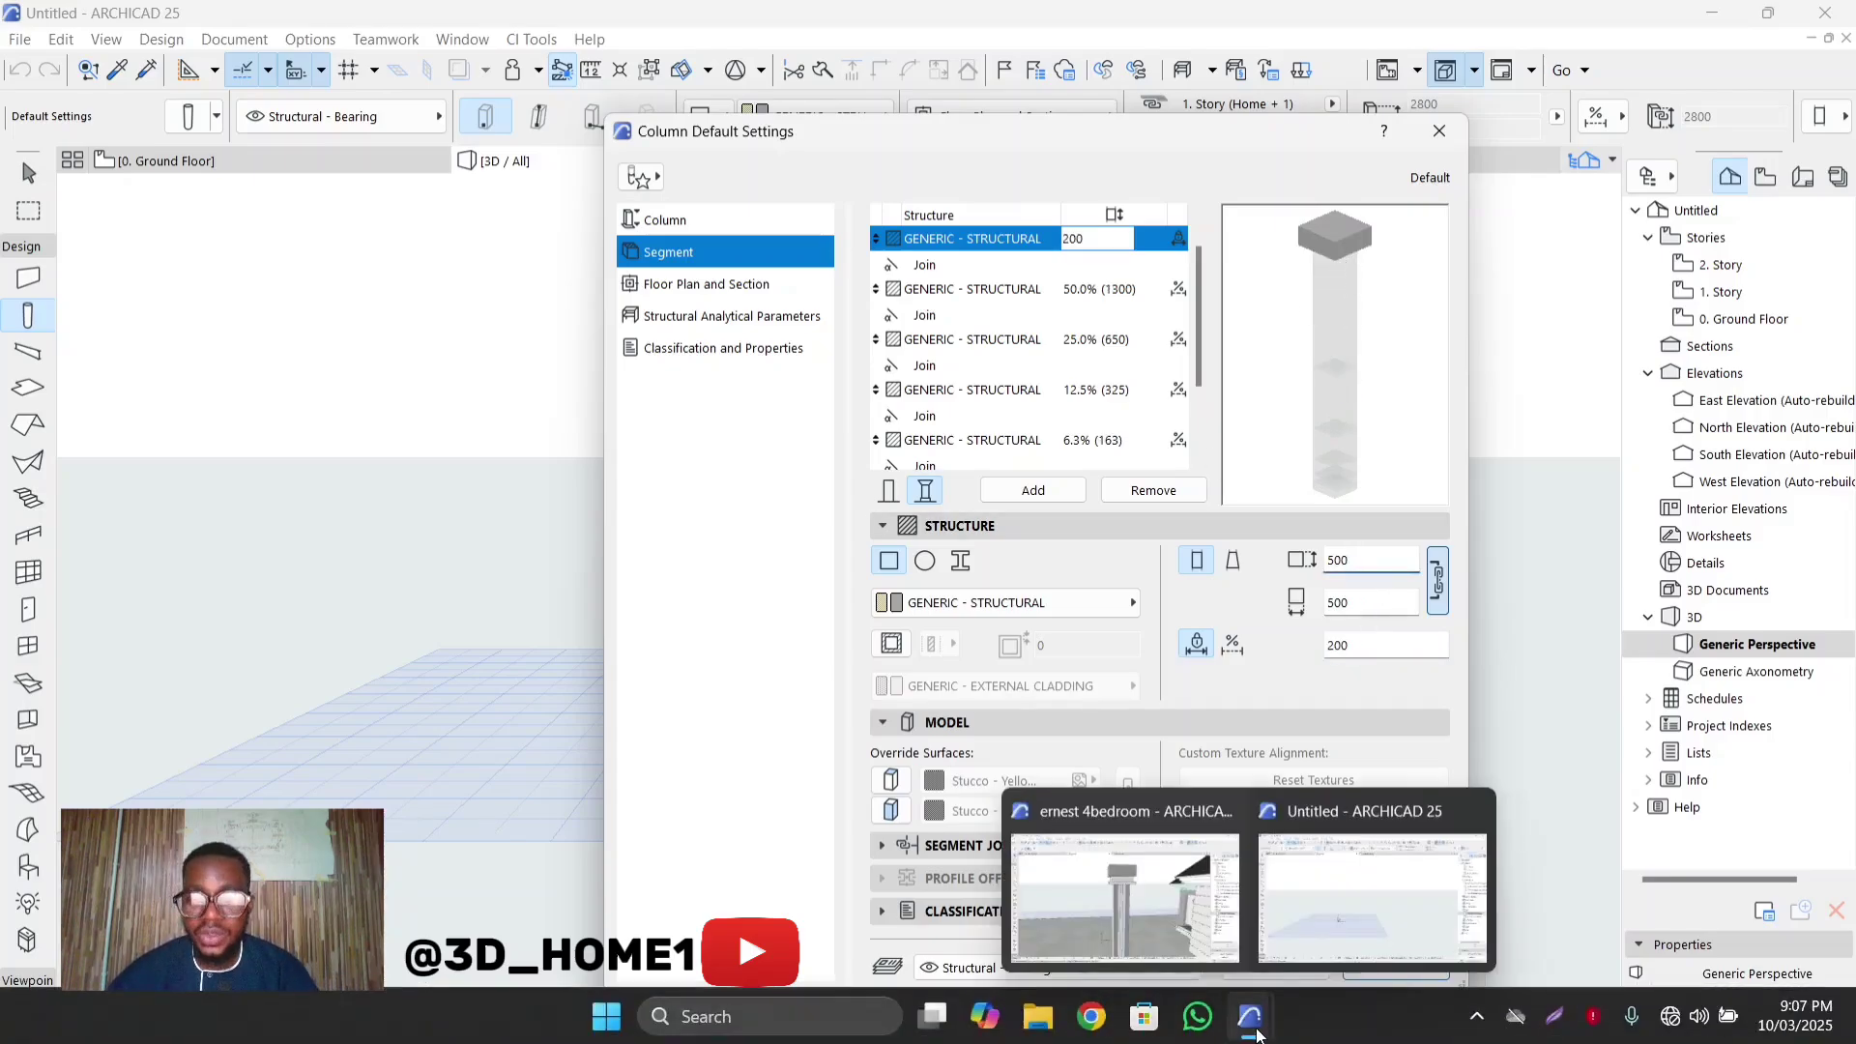
left_click(1171, 929)
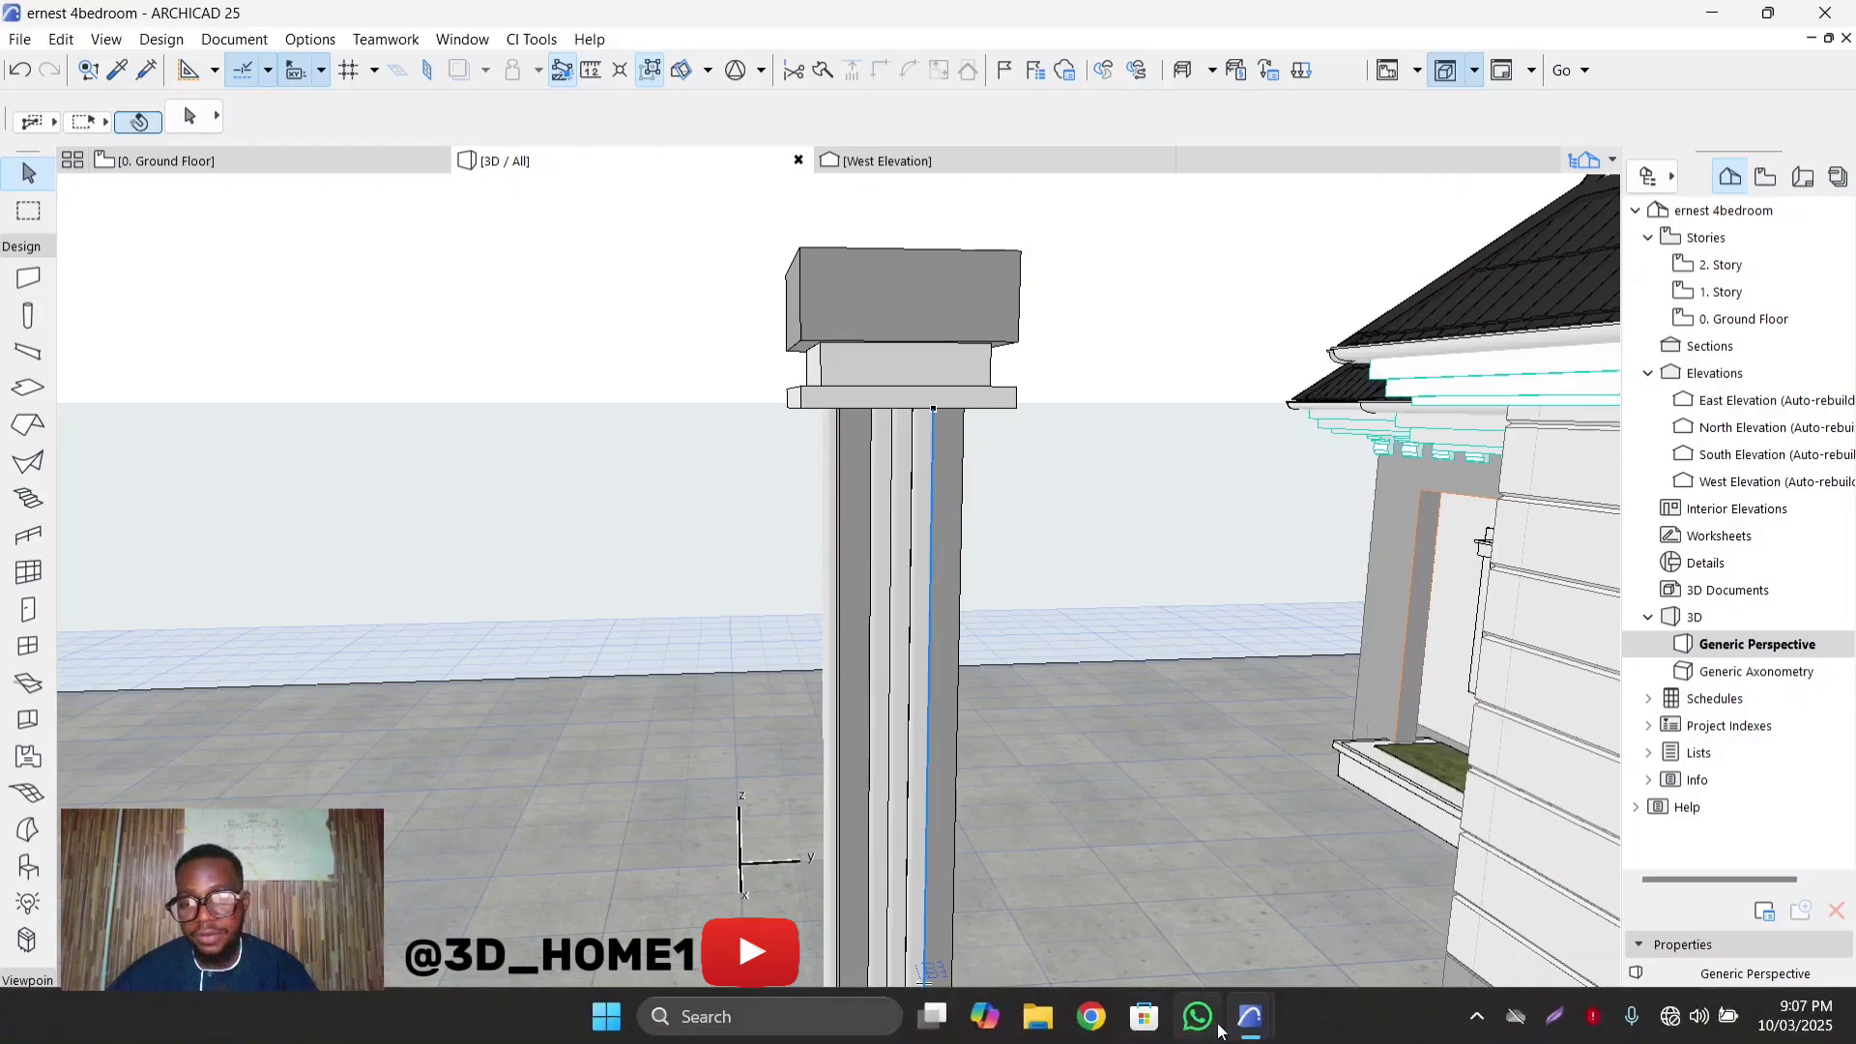
mouse_move(1249, 1014)
left_click(1274, 889)
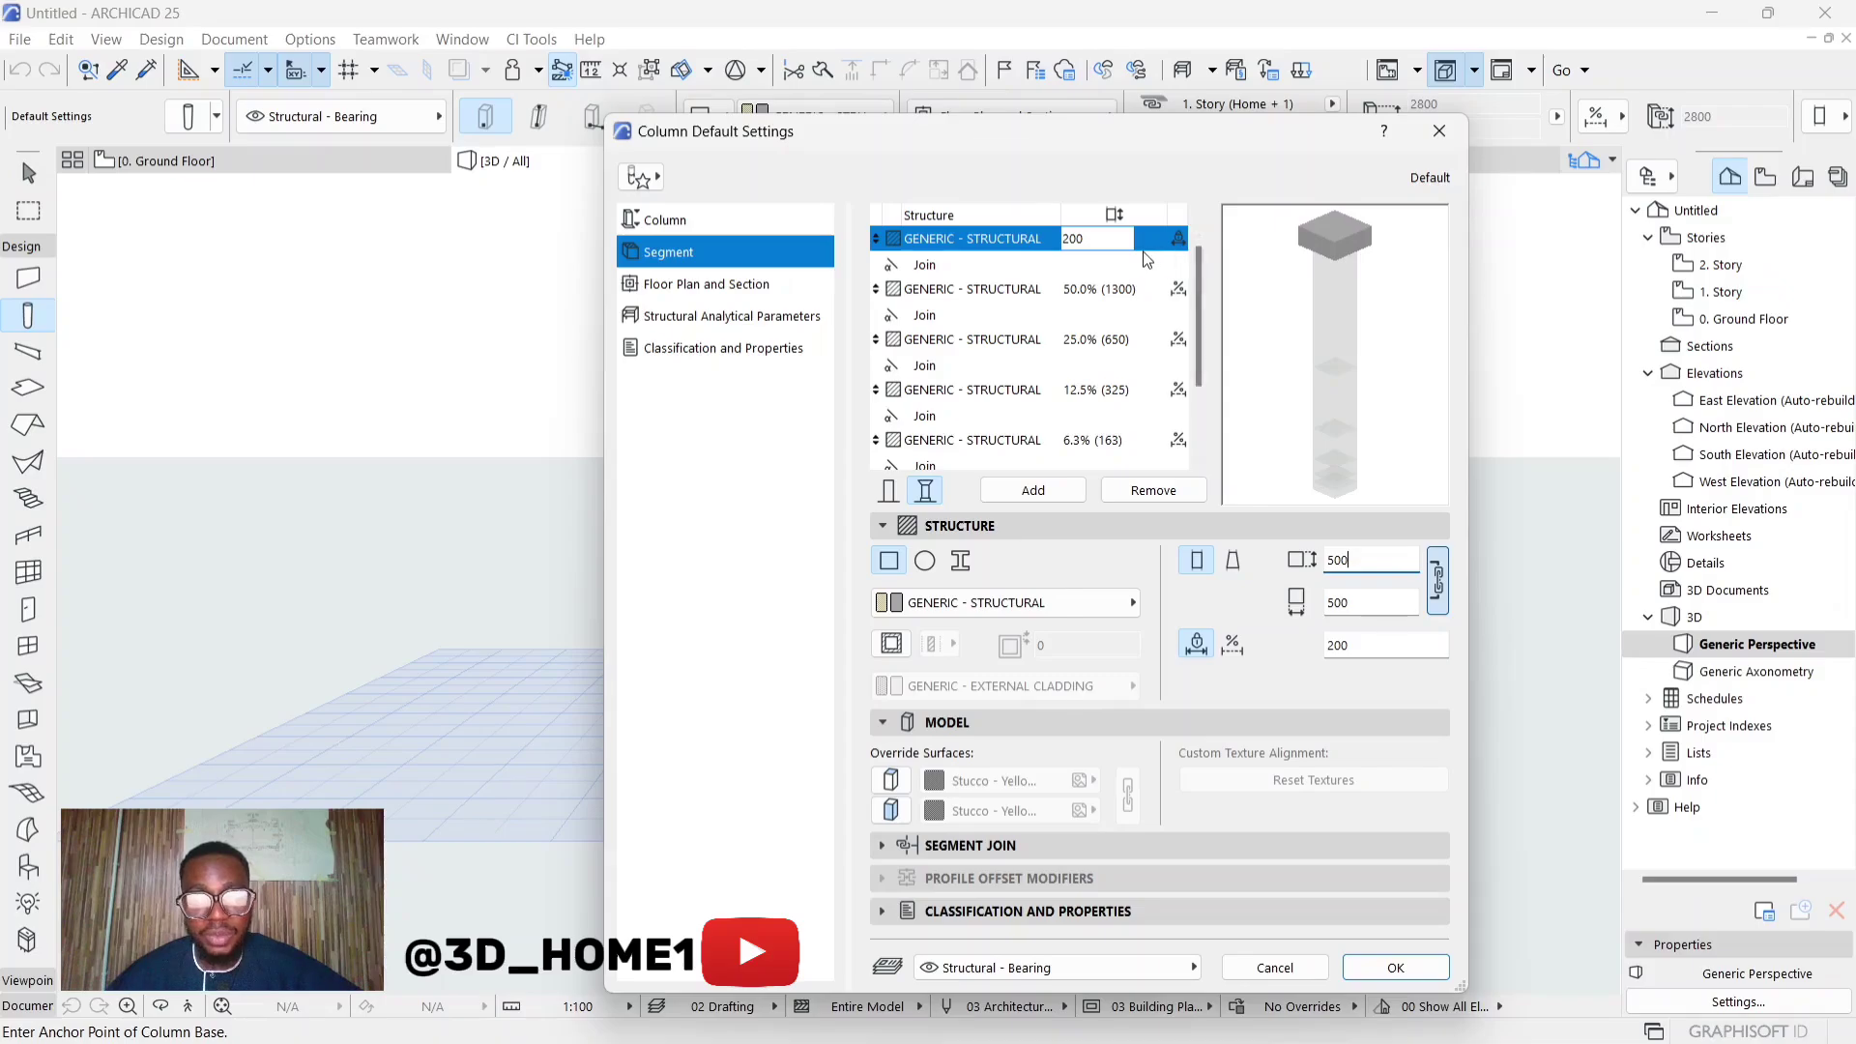
Set the second segment from the top to a 400 by 400 cross-section with a fixed height of 100
left_click(996, 292)
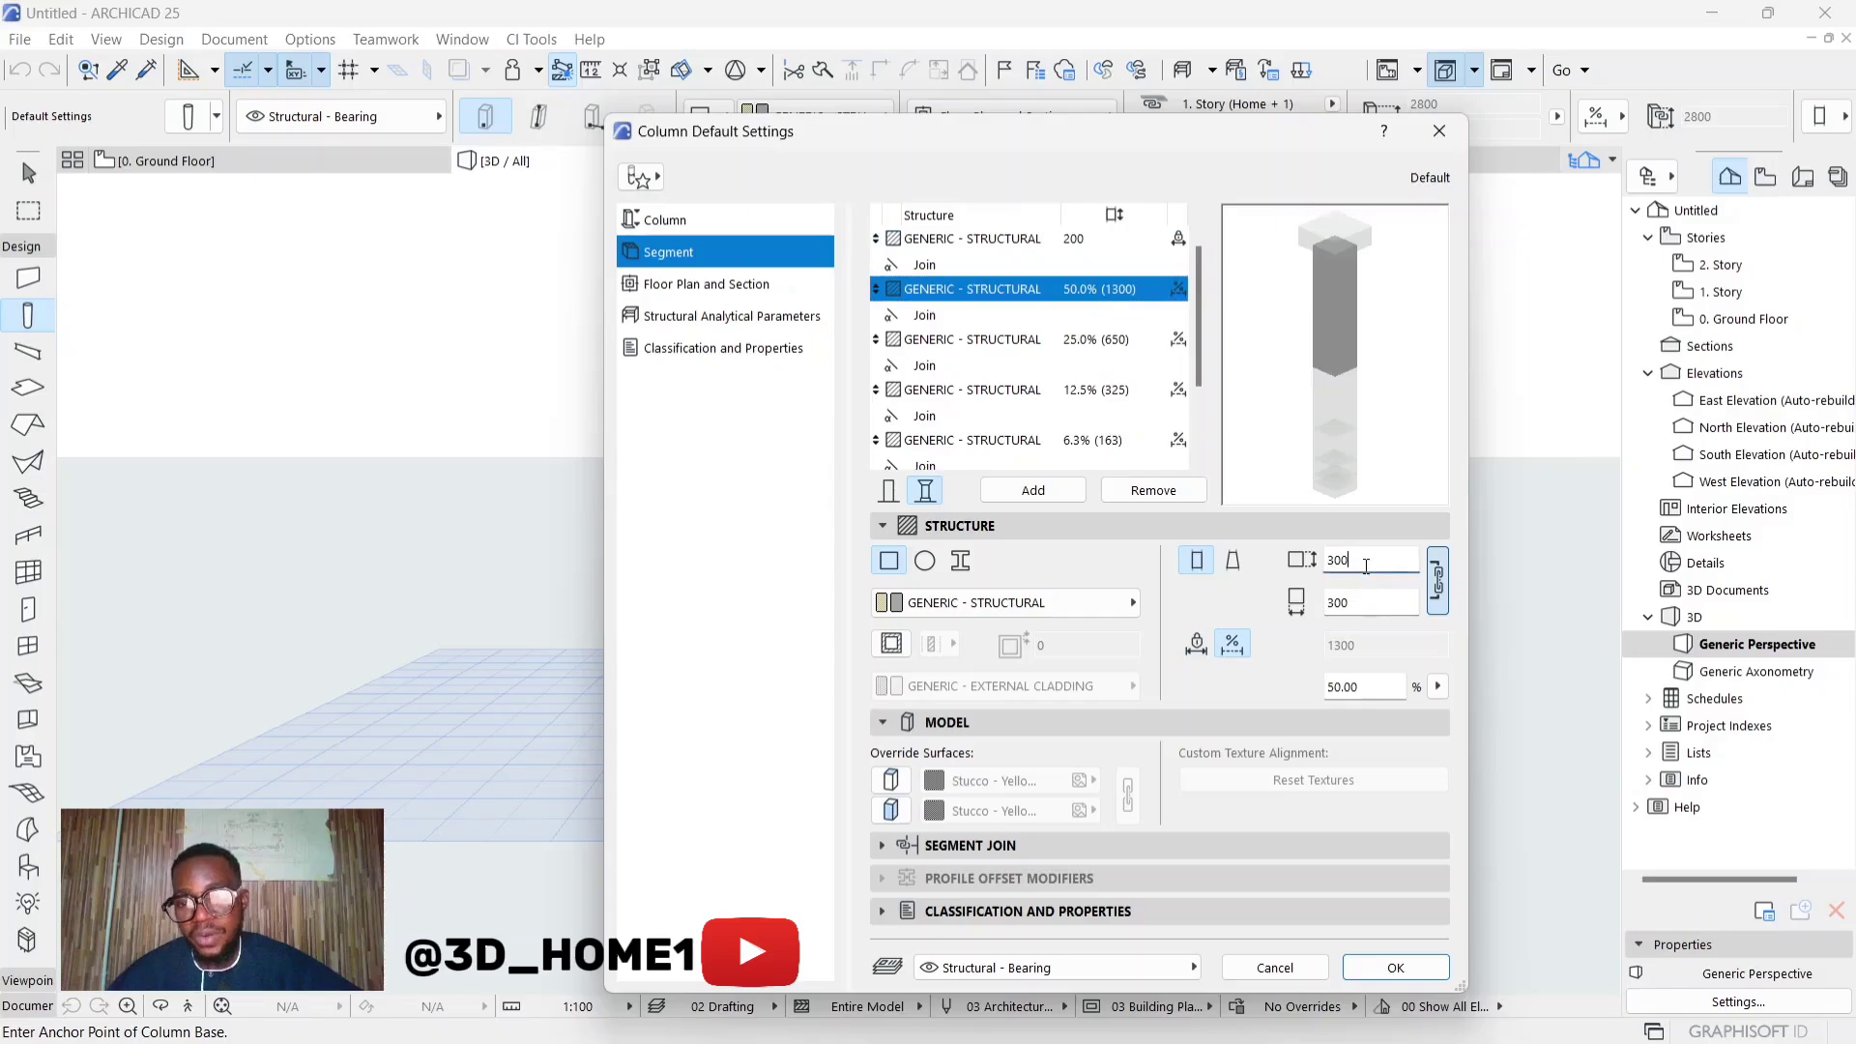
type("40")
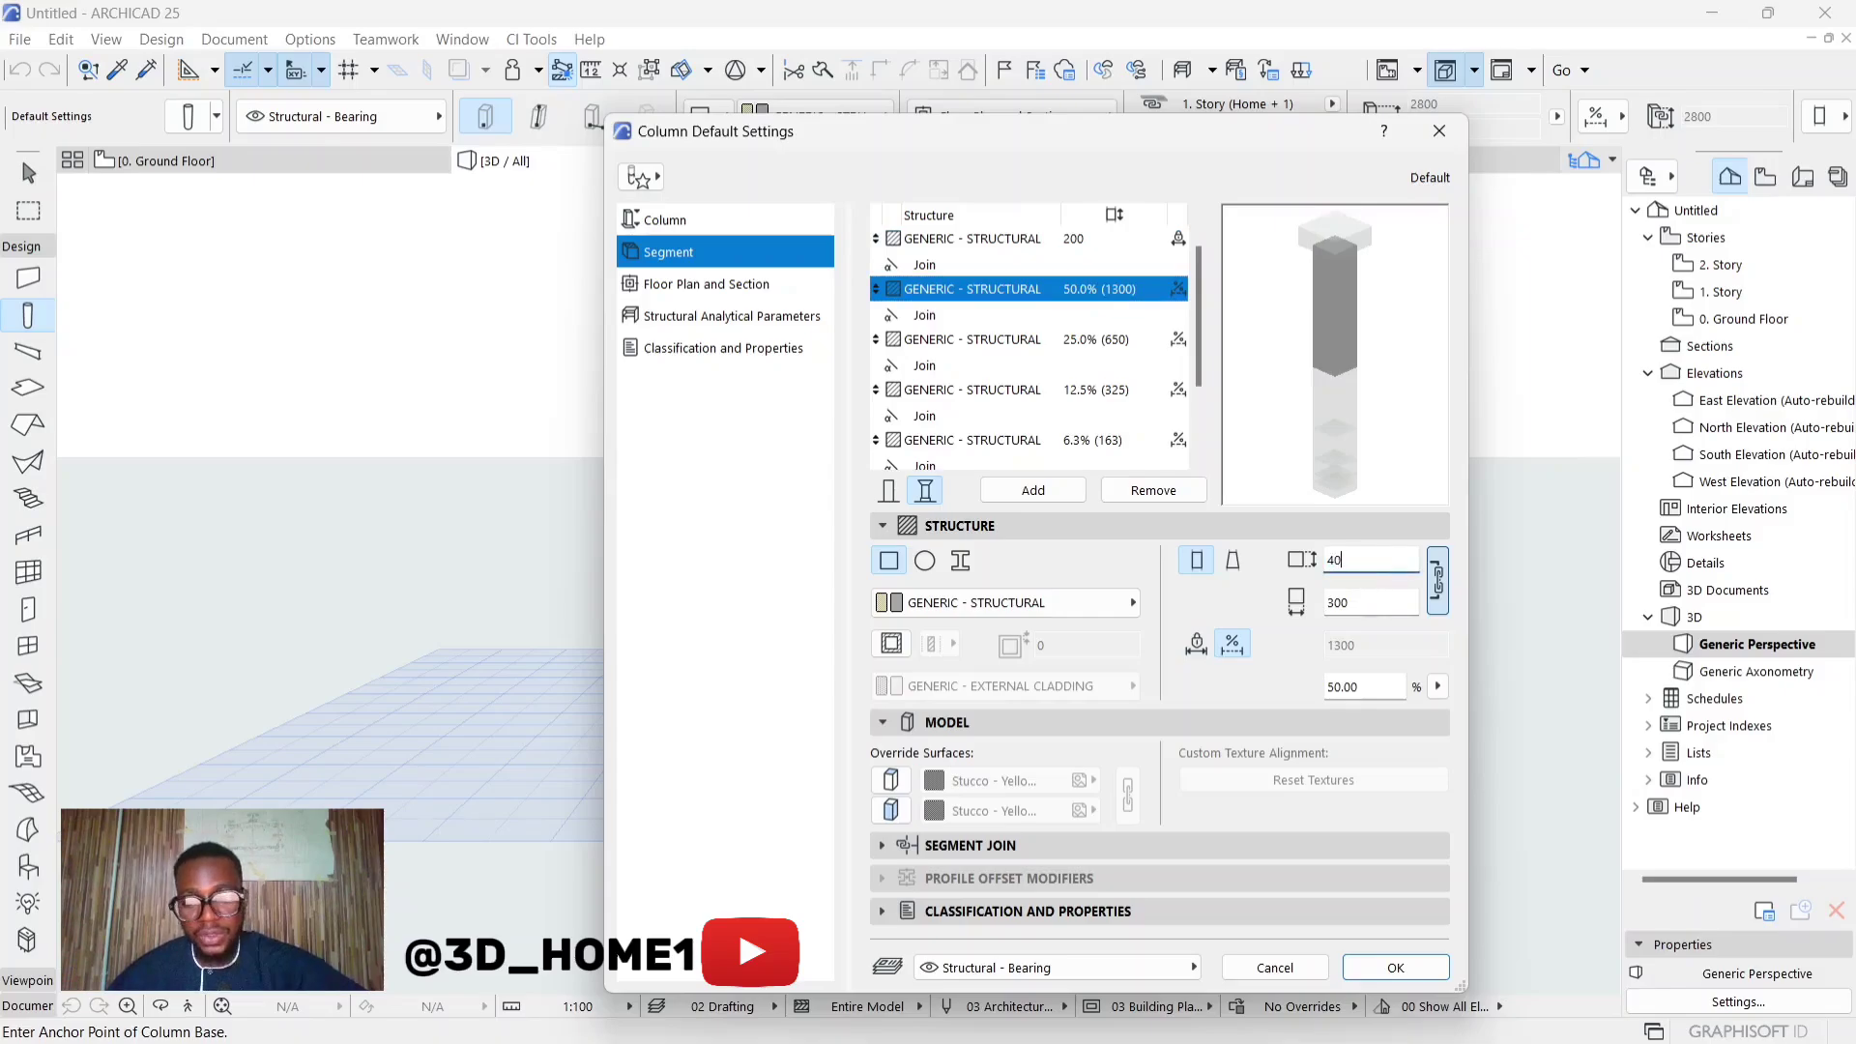
type("0")
left_click(1341, 602)
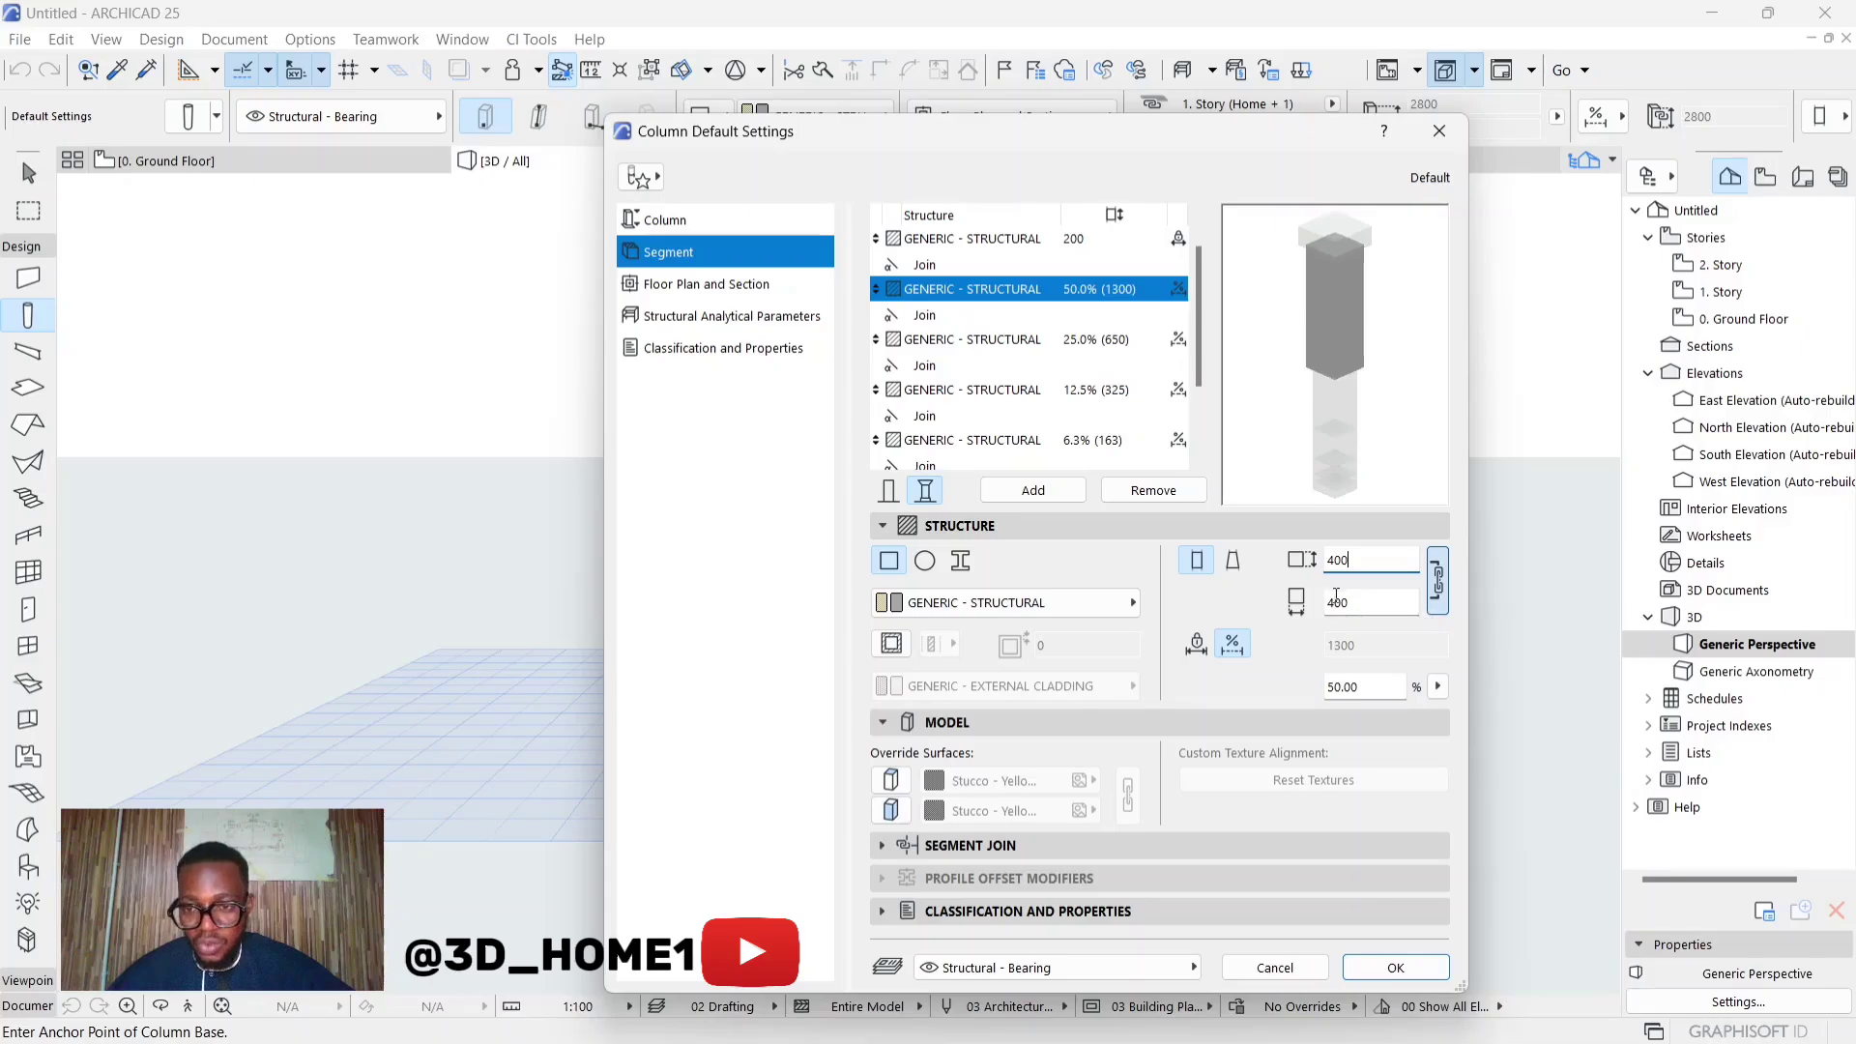
type("400")
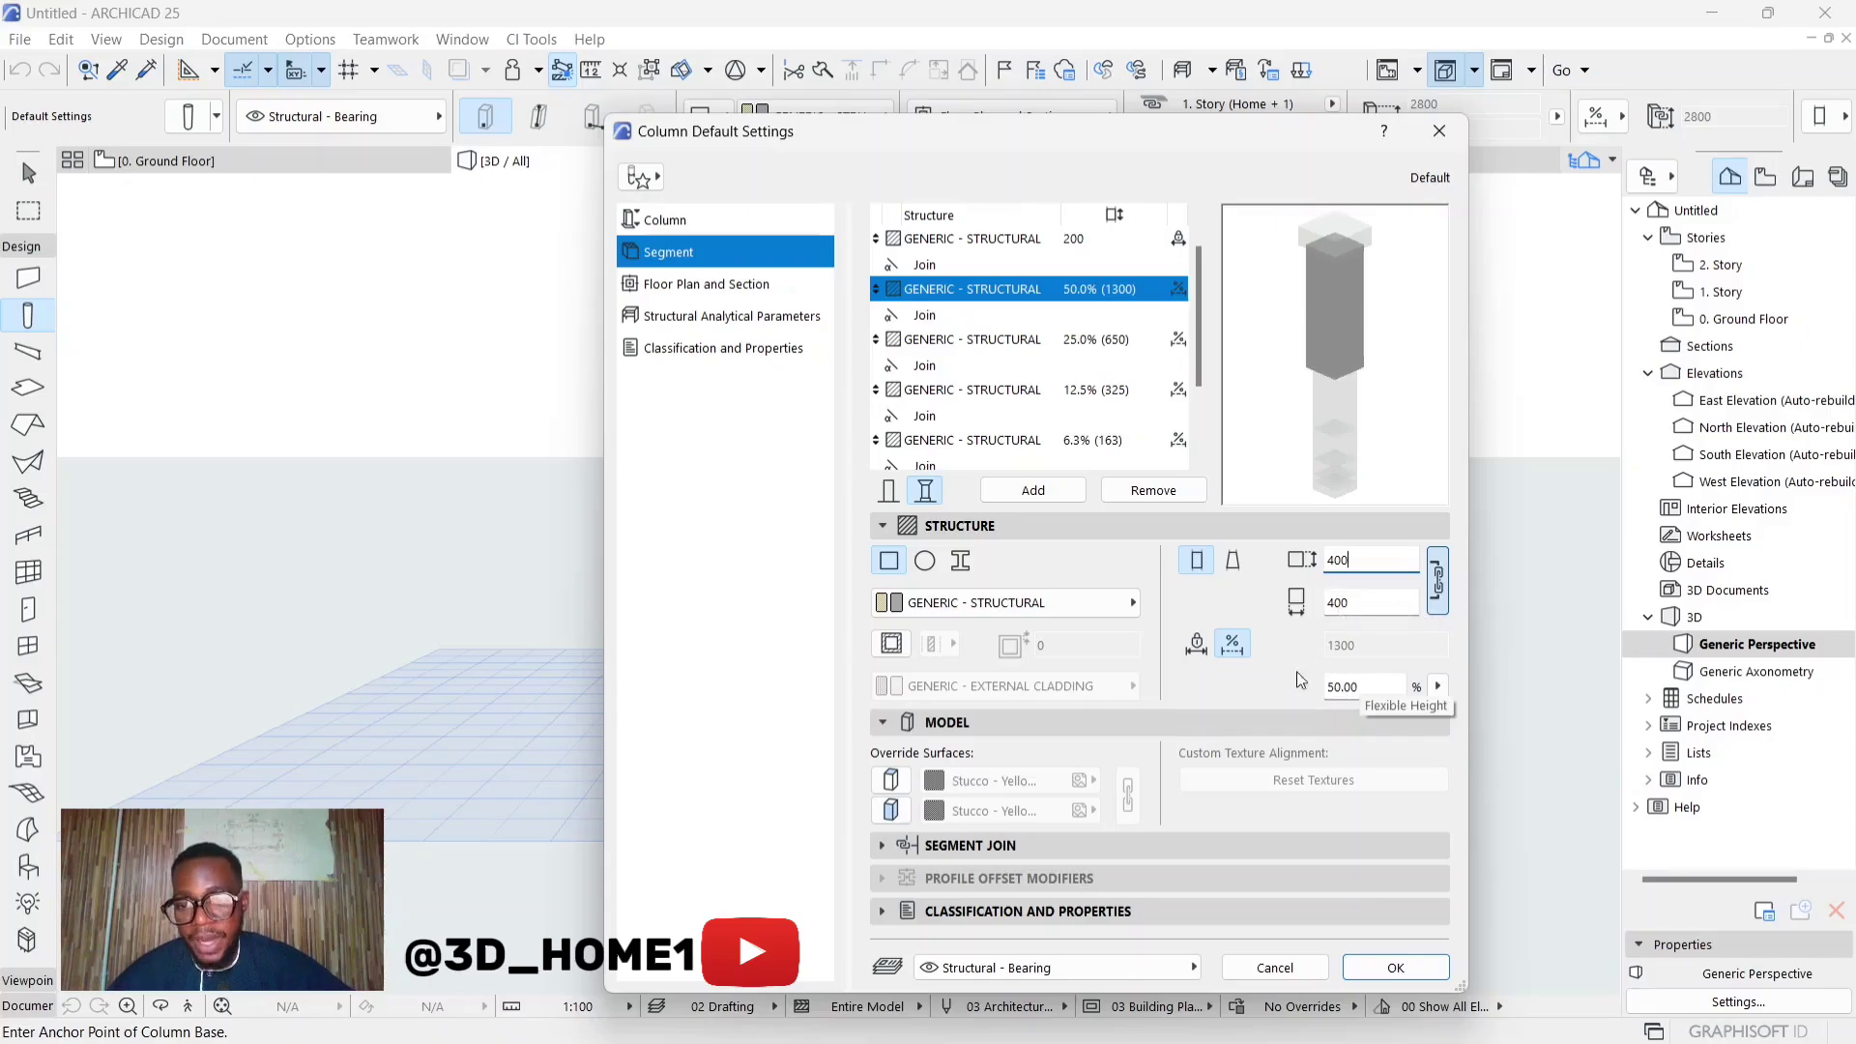
left_click(1197, 644)
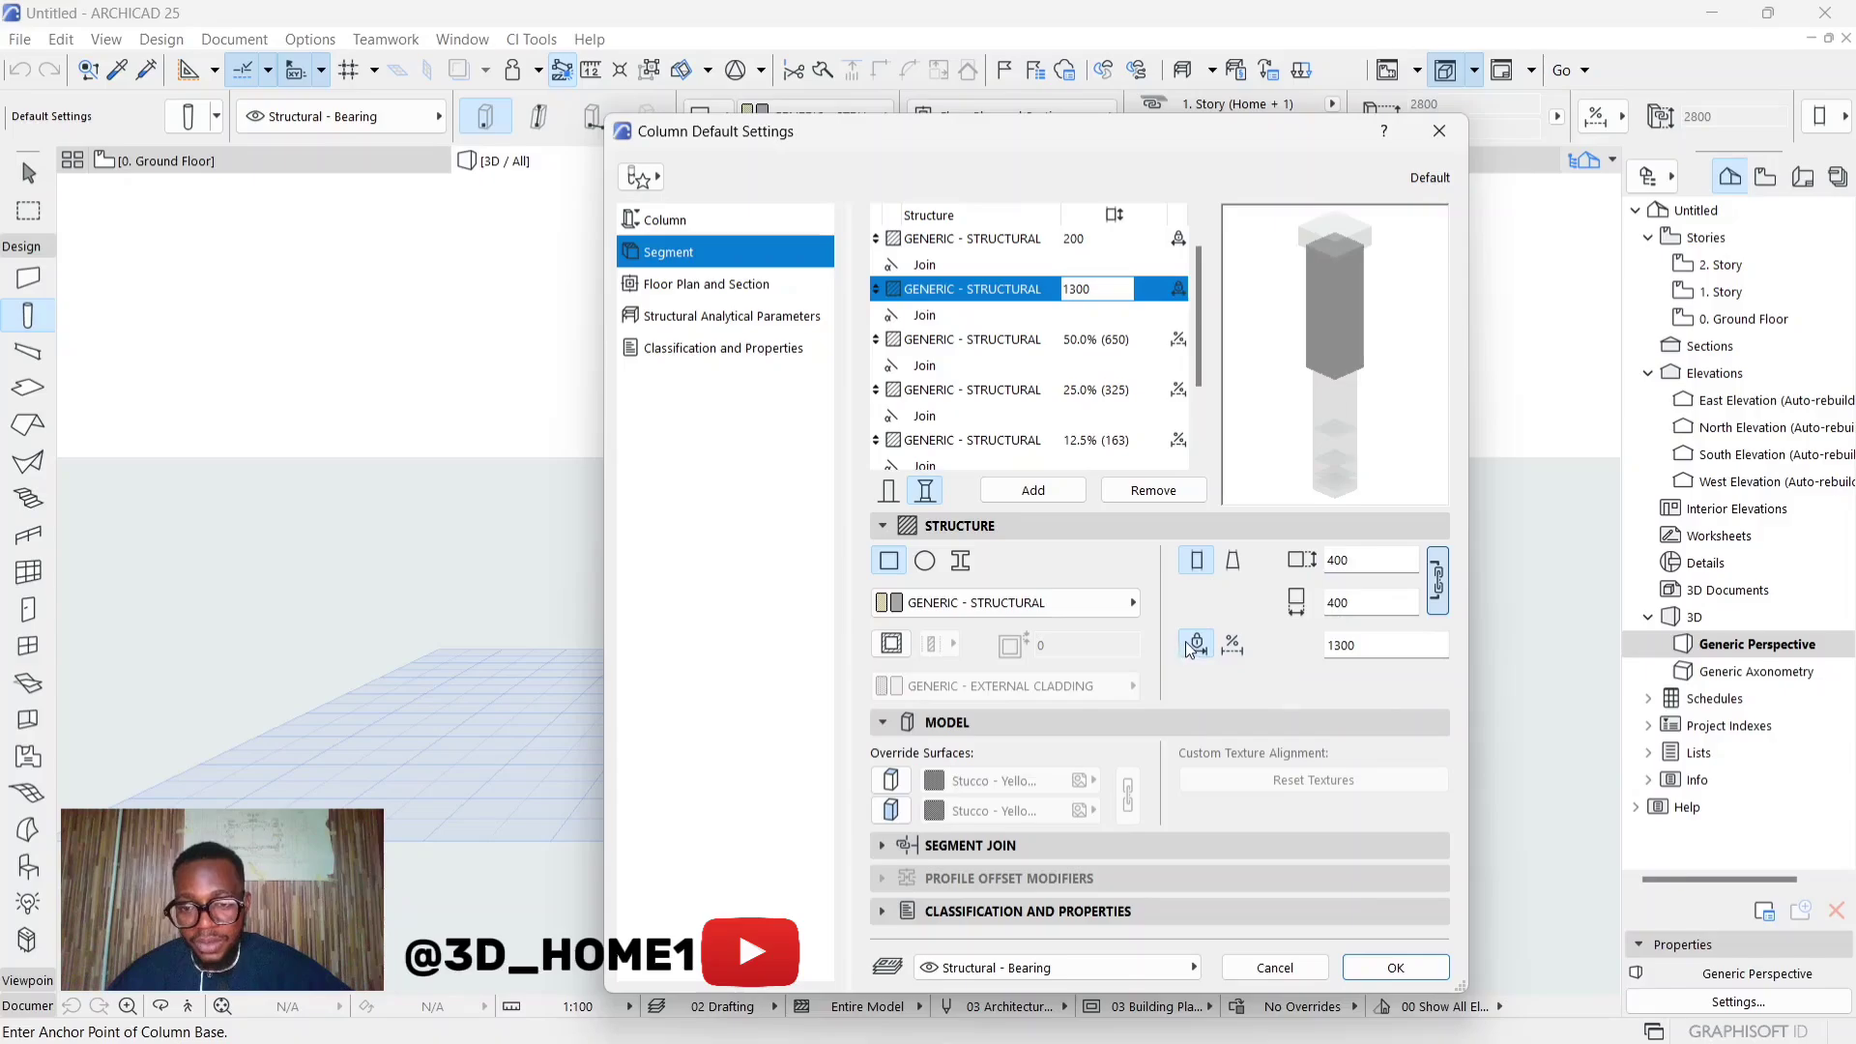
double_click(1366, 645)
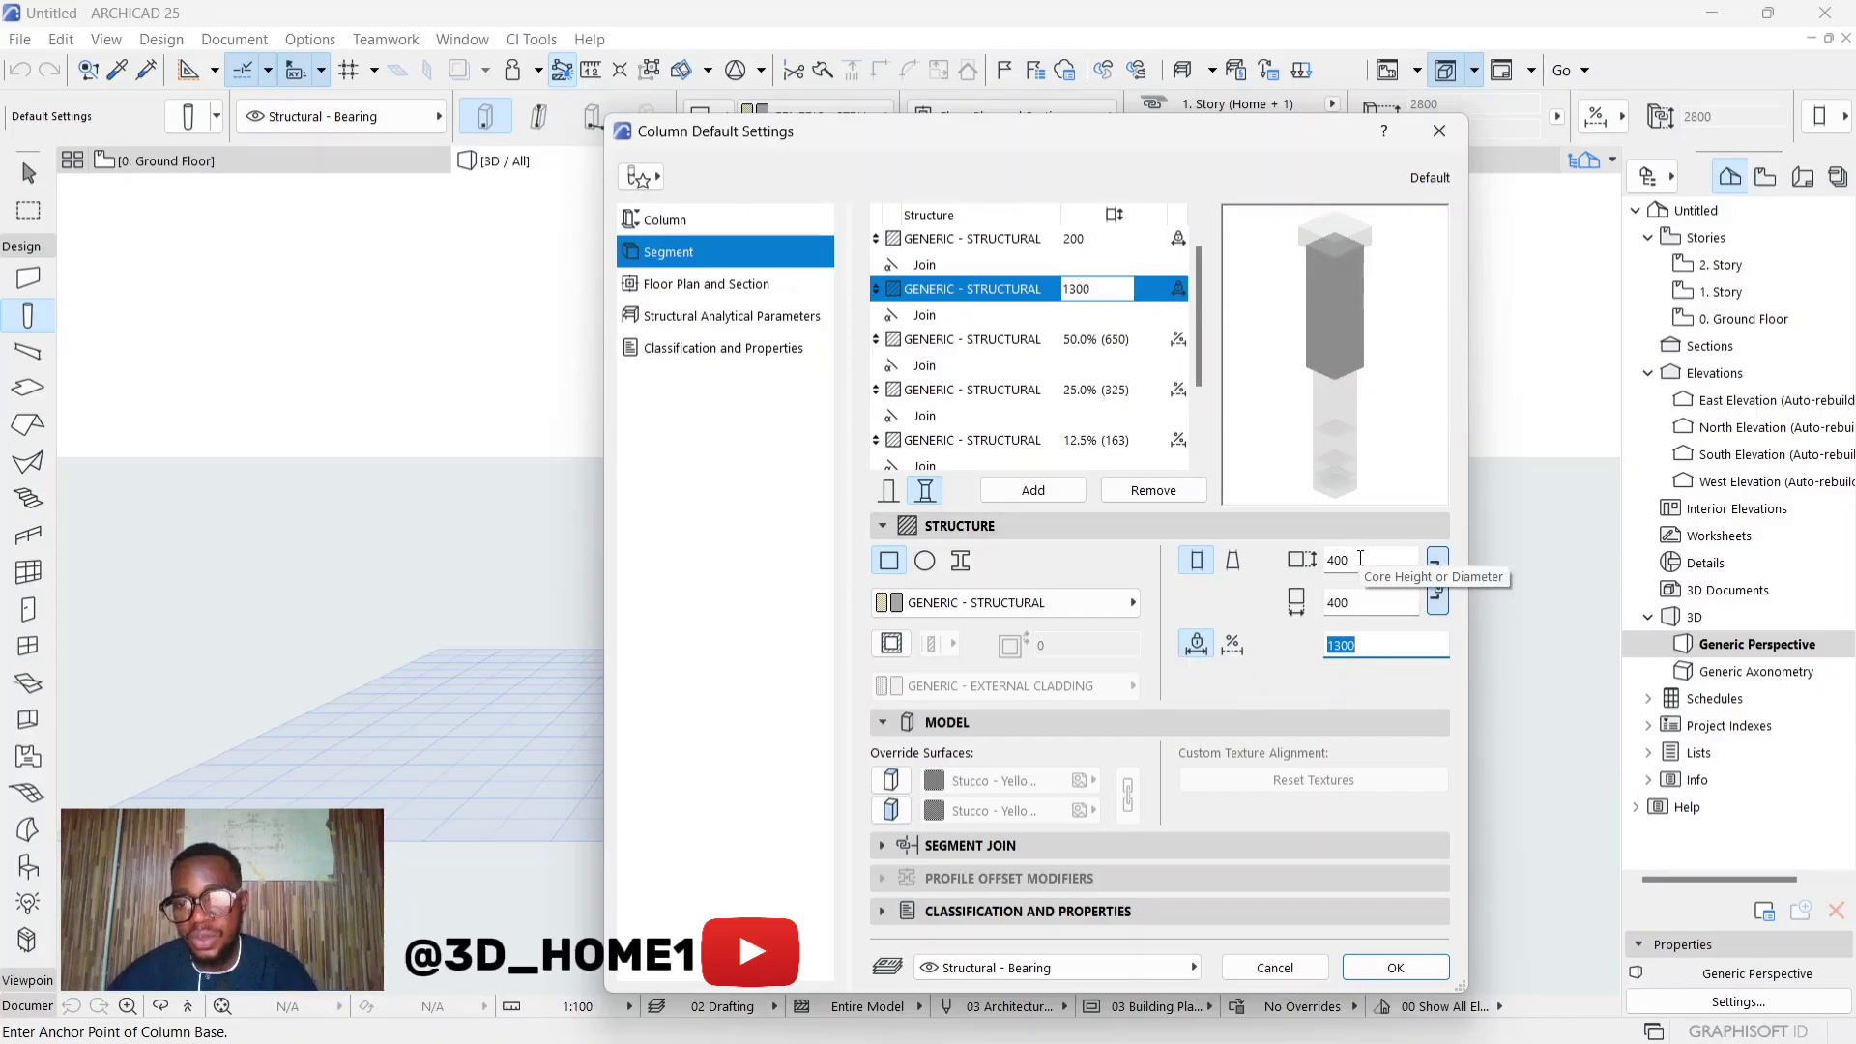
double_click(1368, 643)
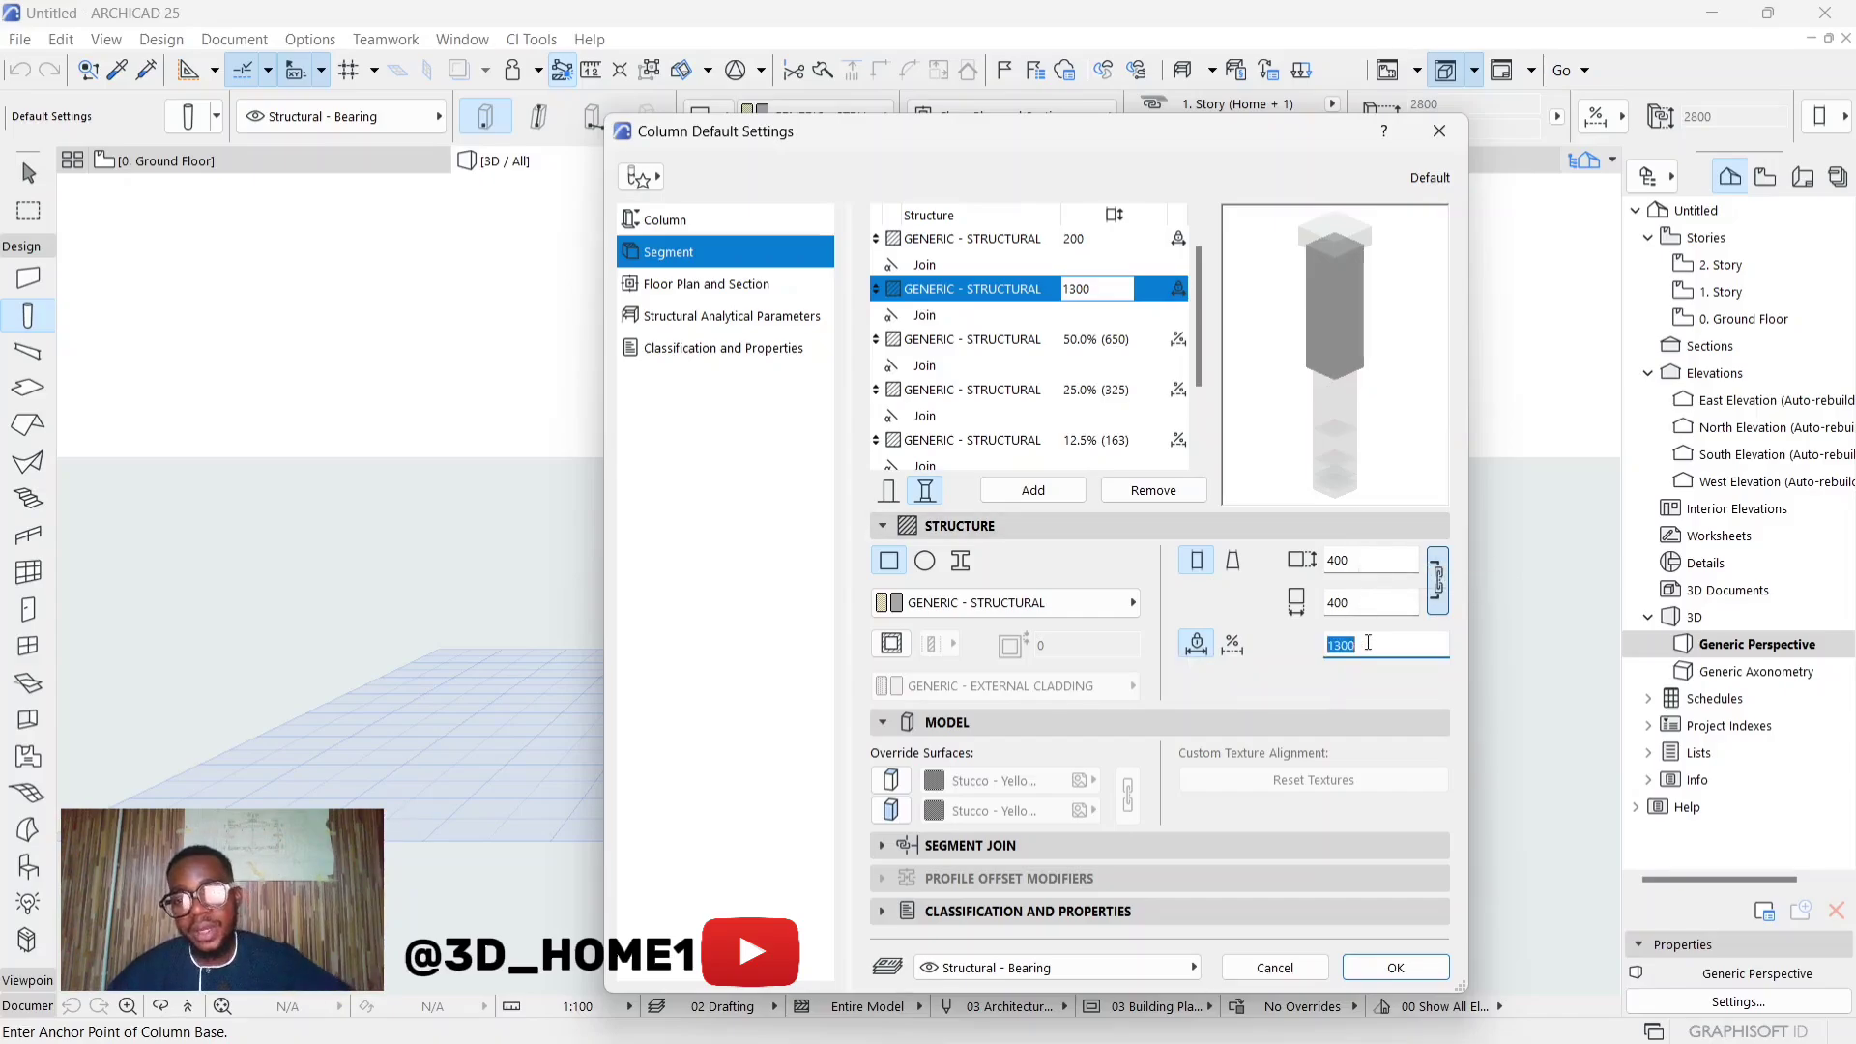
type("1")
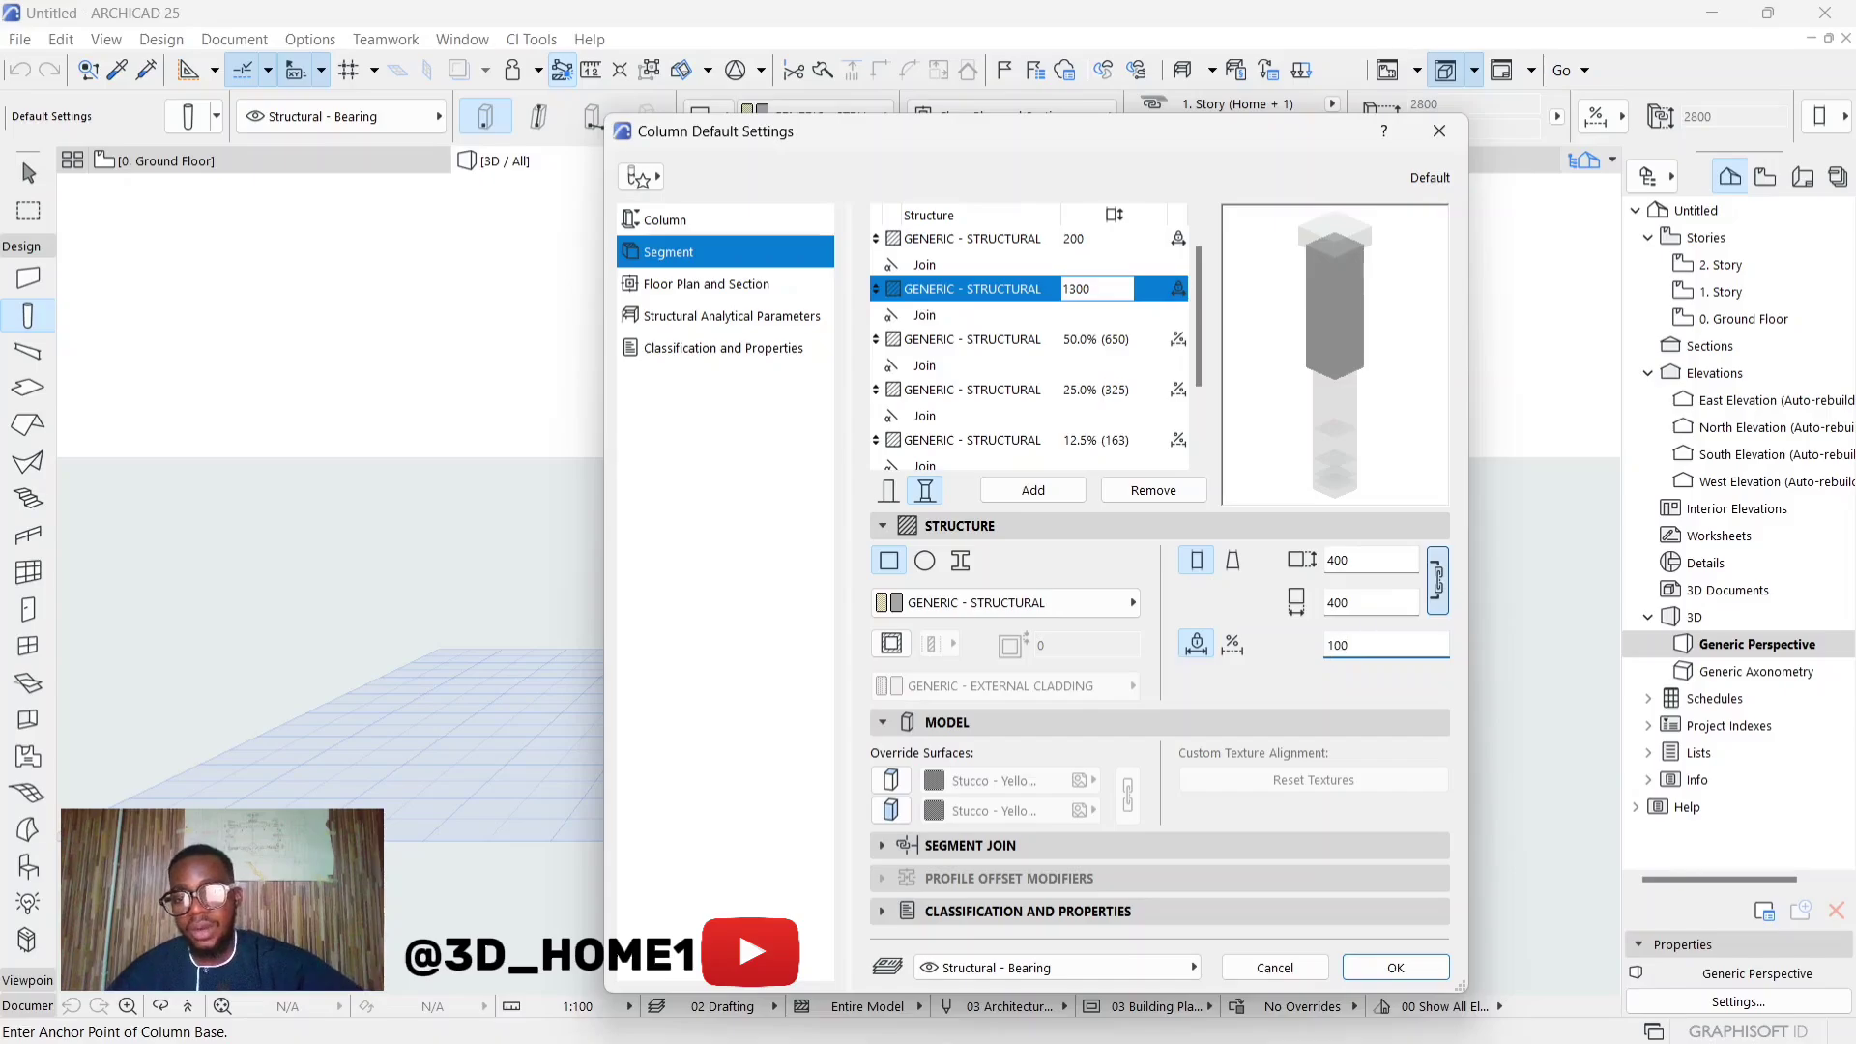
left_click(1374, 604)
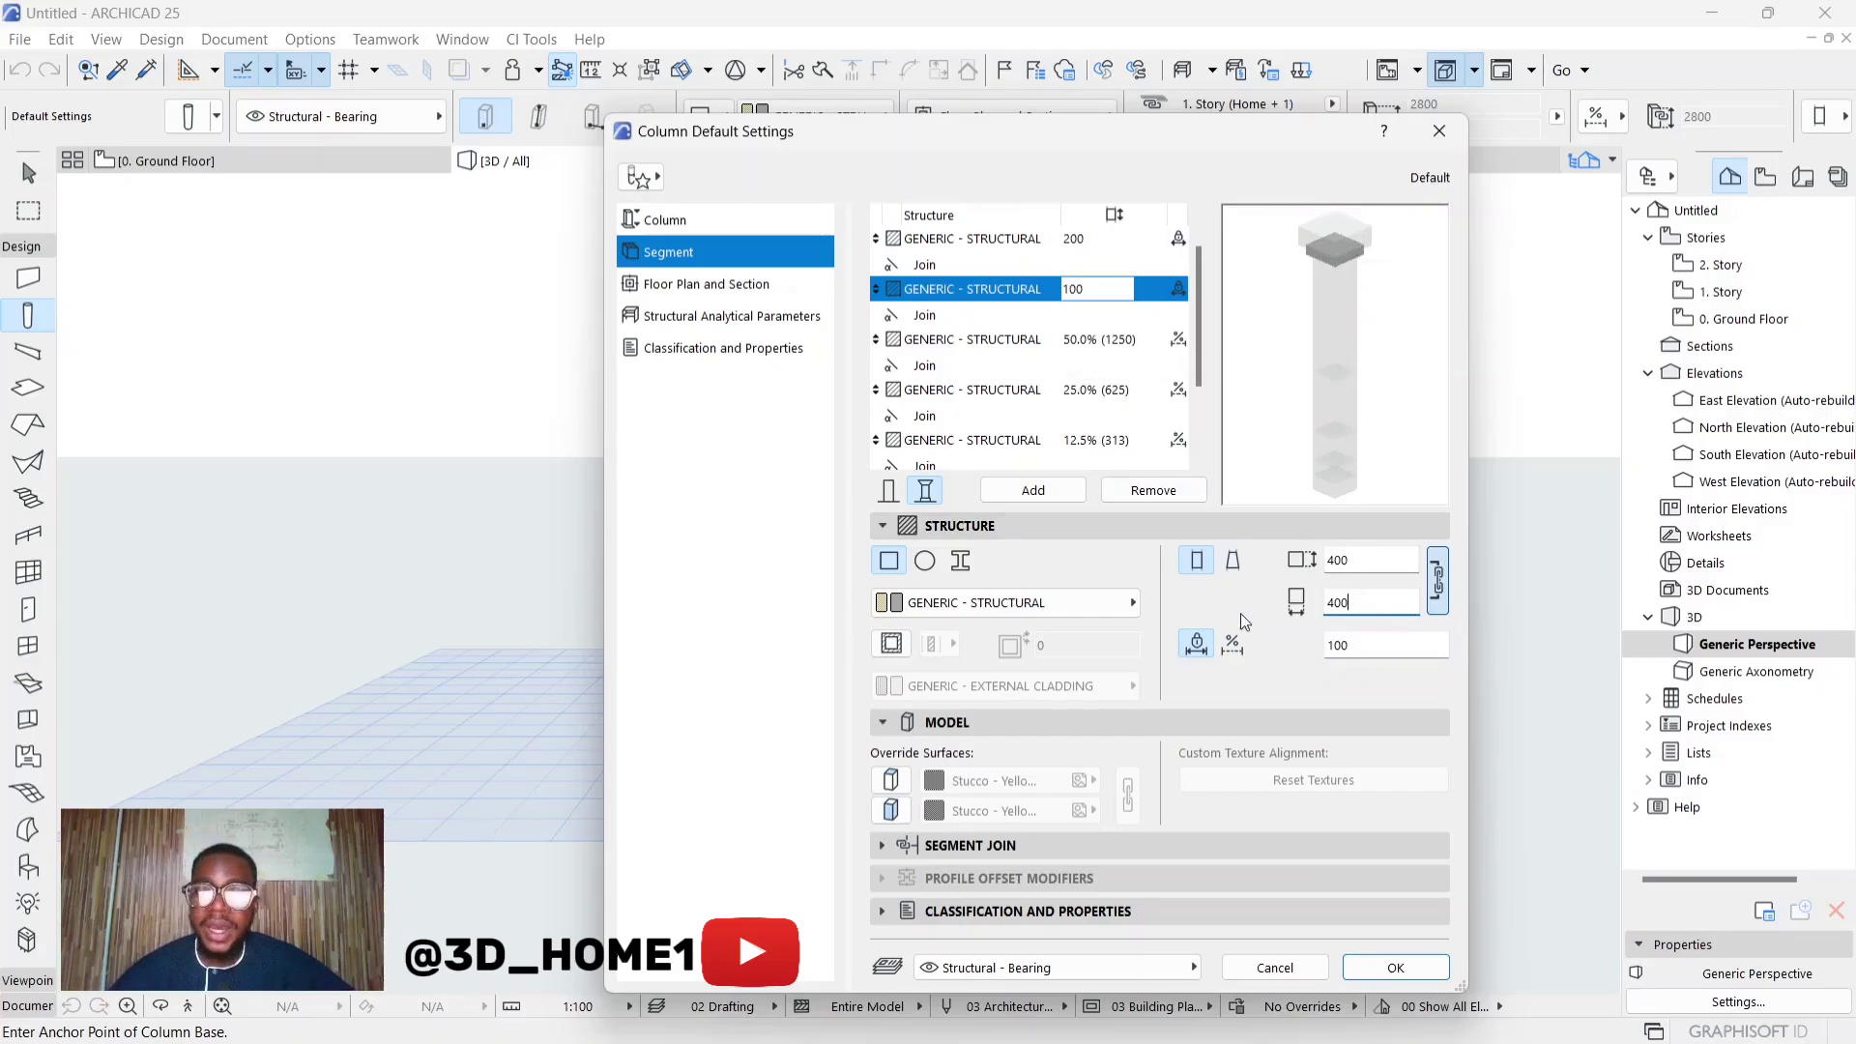
Select the third segment from the top, check the matching plate on the 4bedroom project's sample column, and return to the Untitled project
left_click(949, 340)
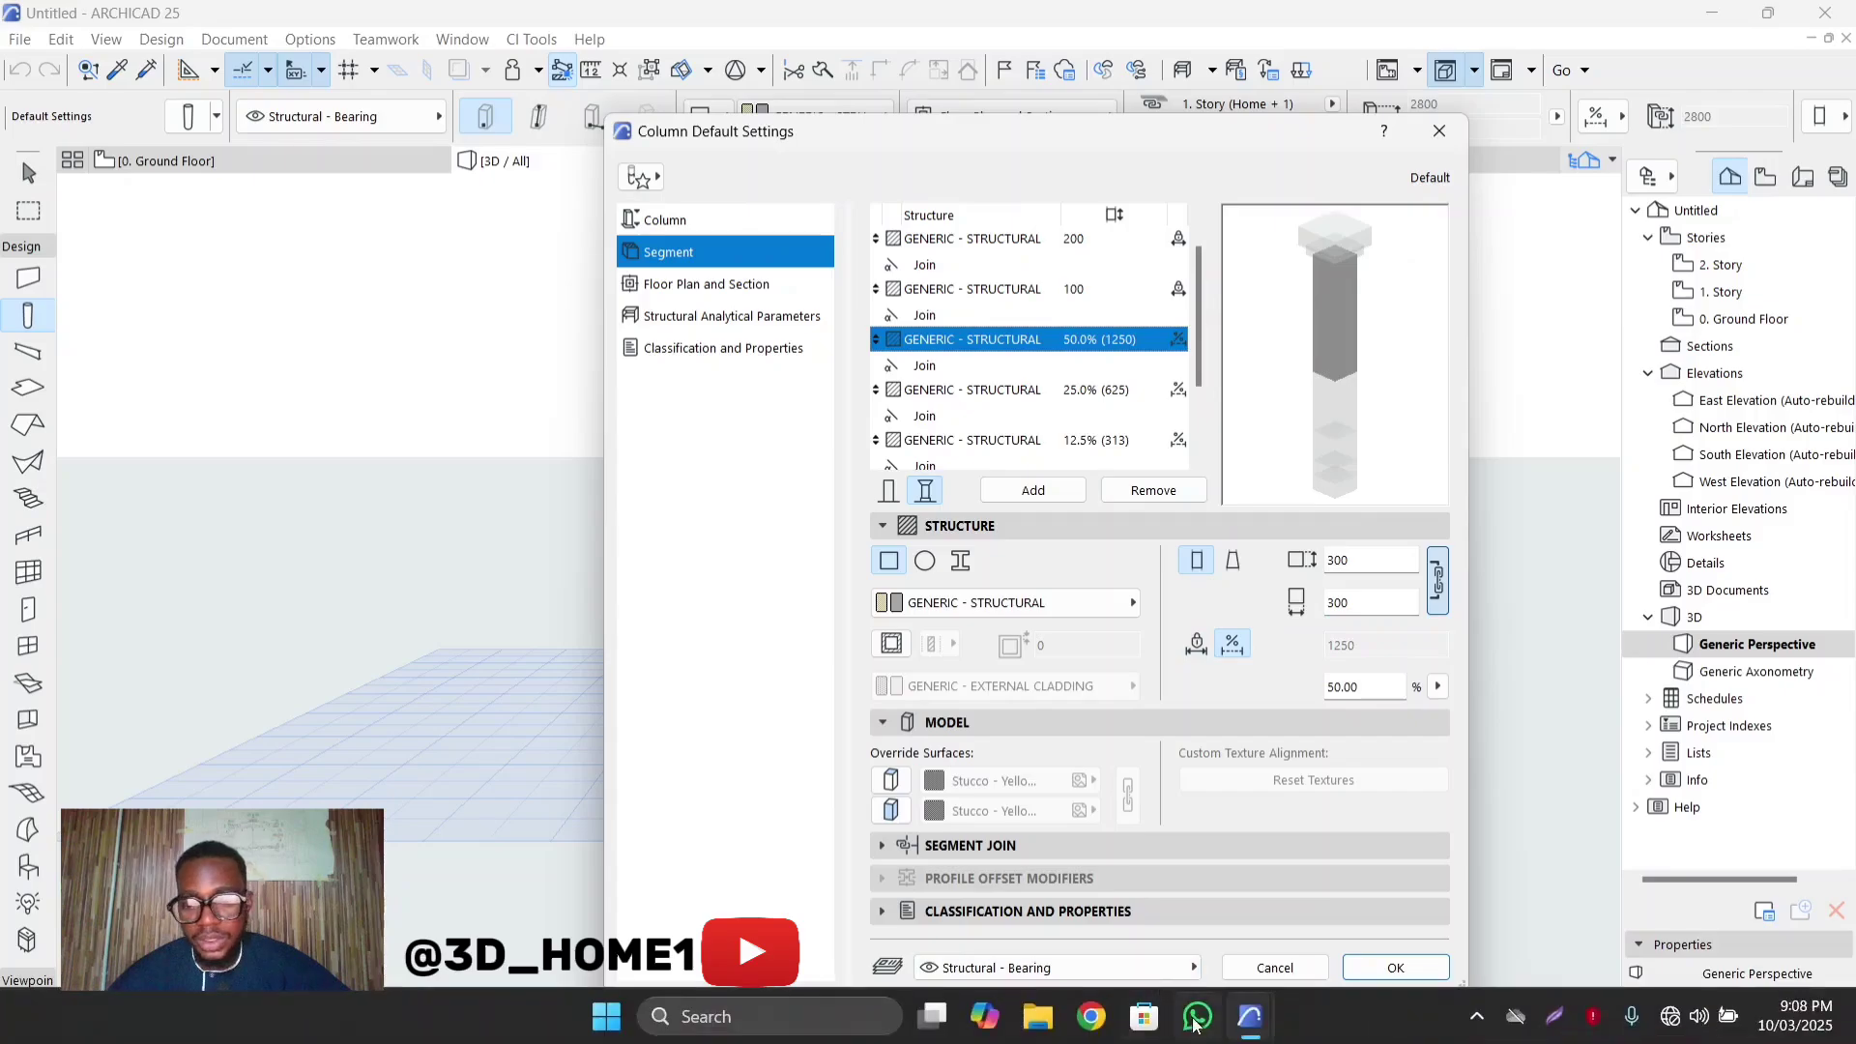
mouse_move(1256, 1027)
left_click(1132, 910)
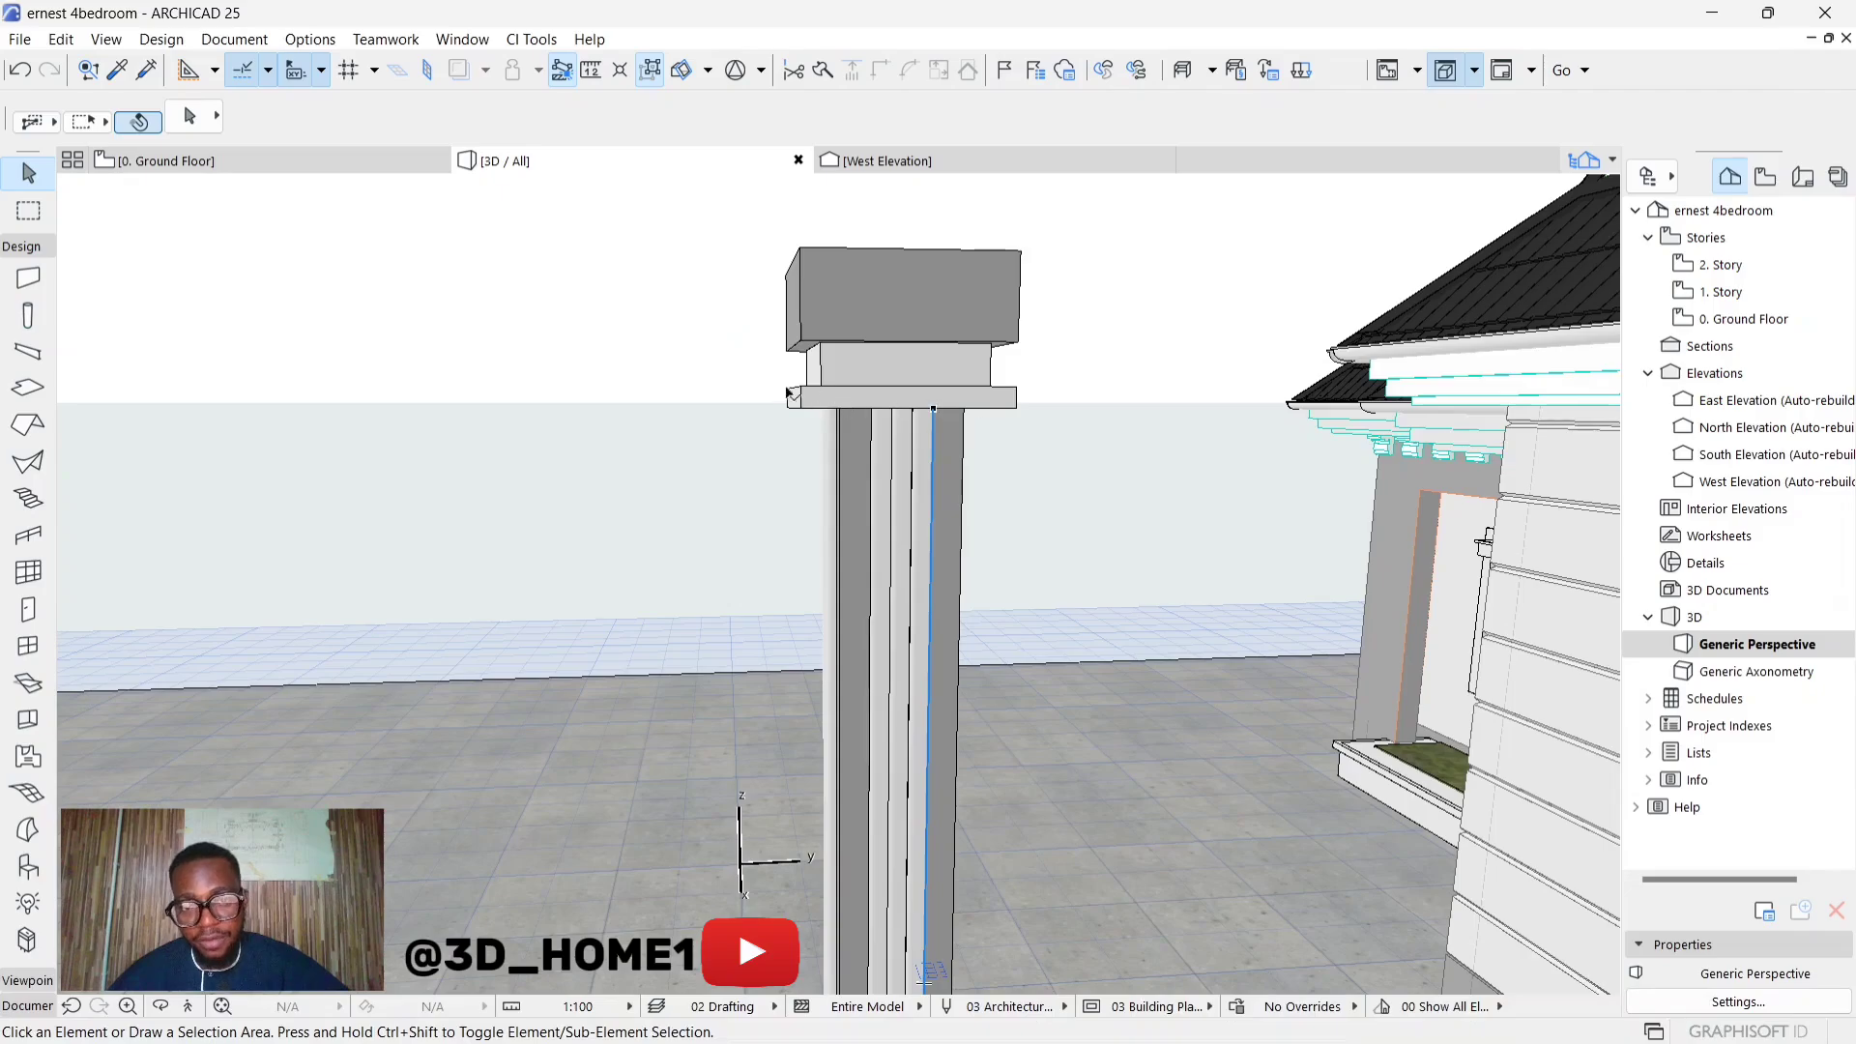
mouse_move(1245, 1015)
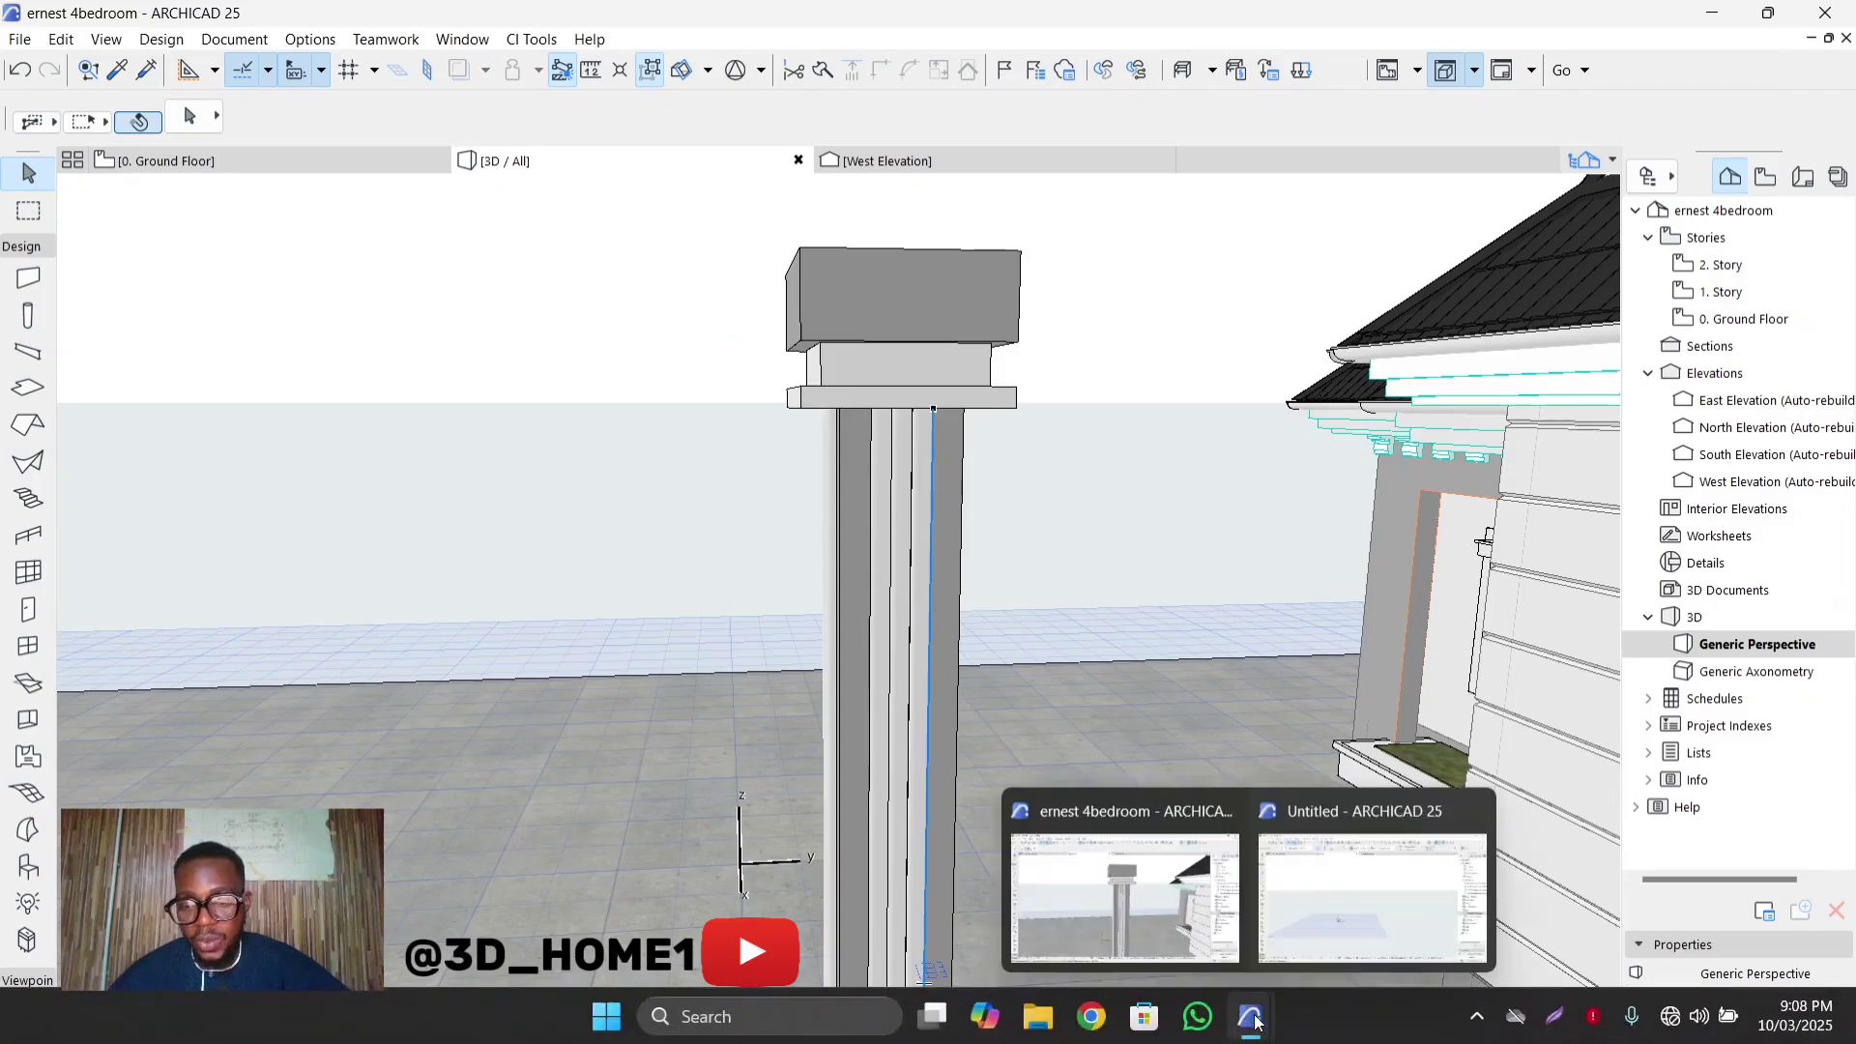
left_click(1363, 899)
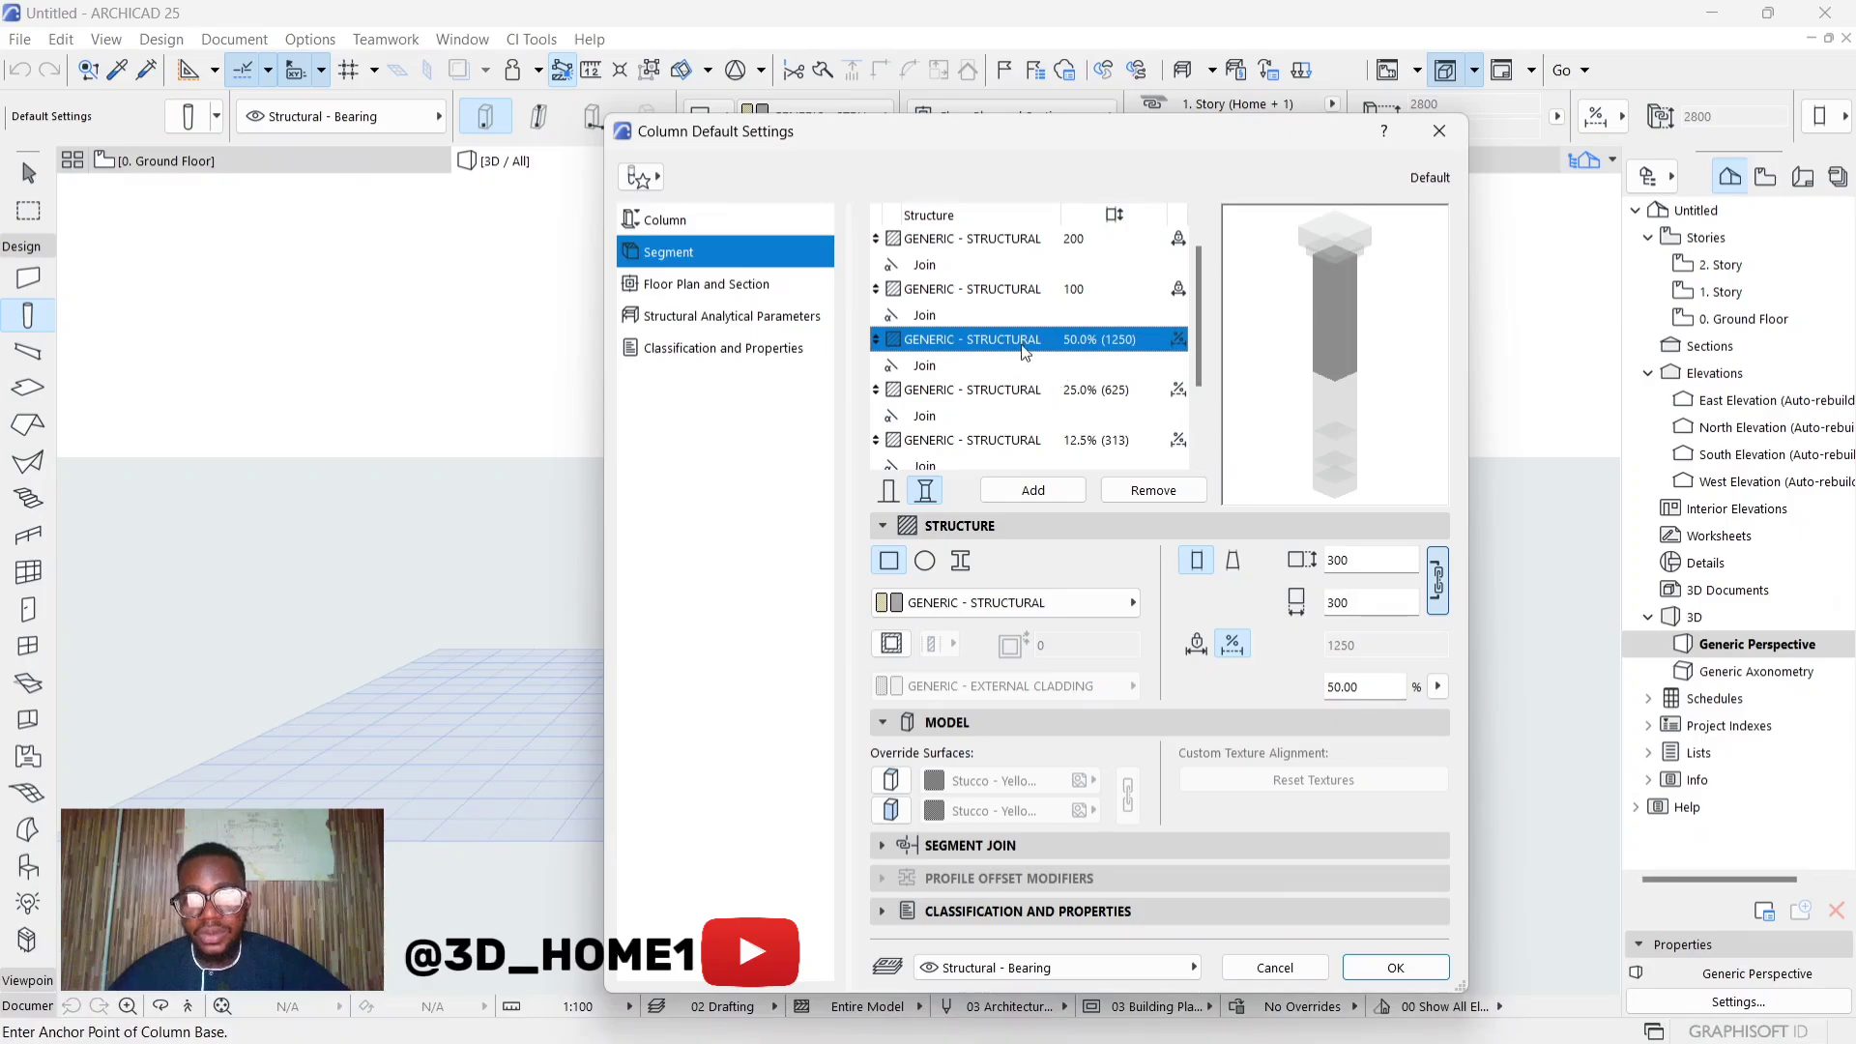
Give the third segment from the top a 500 by 500 cross-section and a fixed height of 50
double_click(1339, 560)
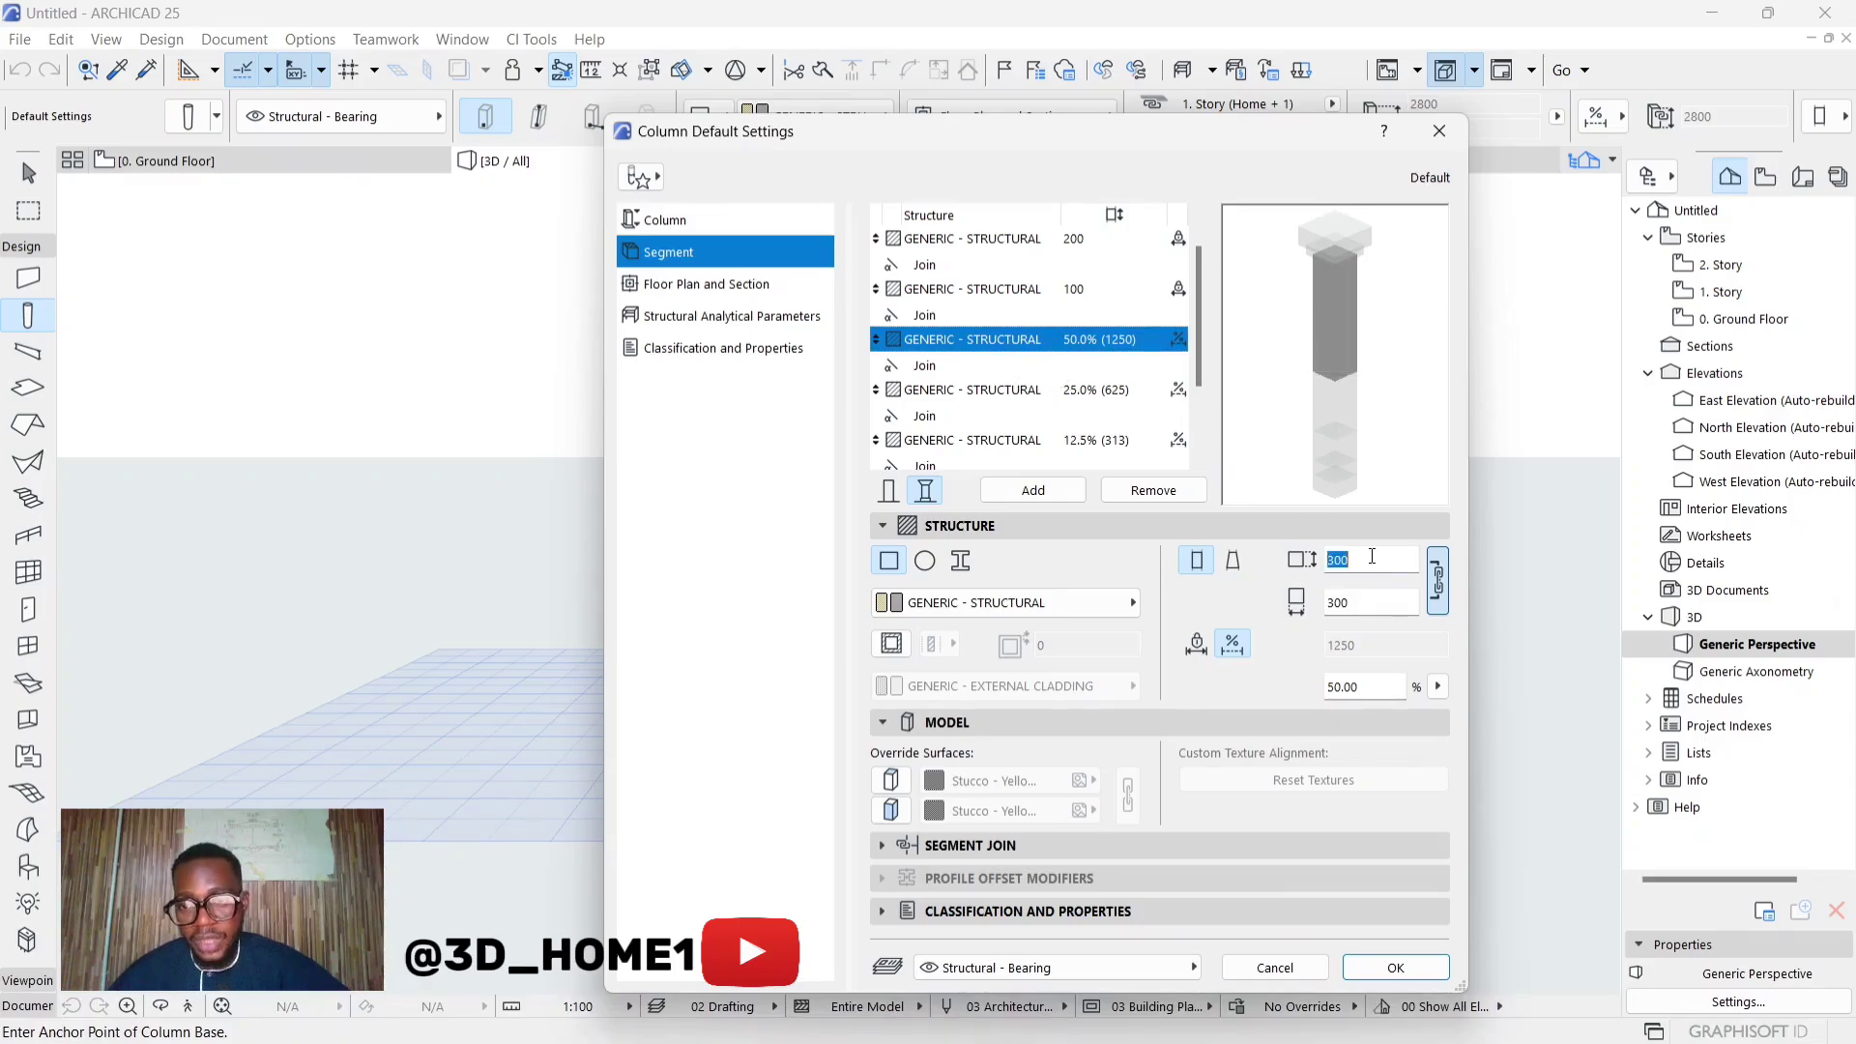
type("500")
left_click(1352, 685)
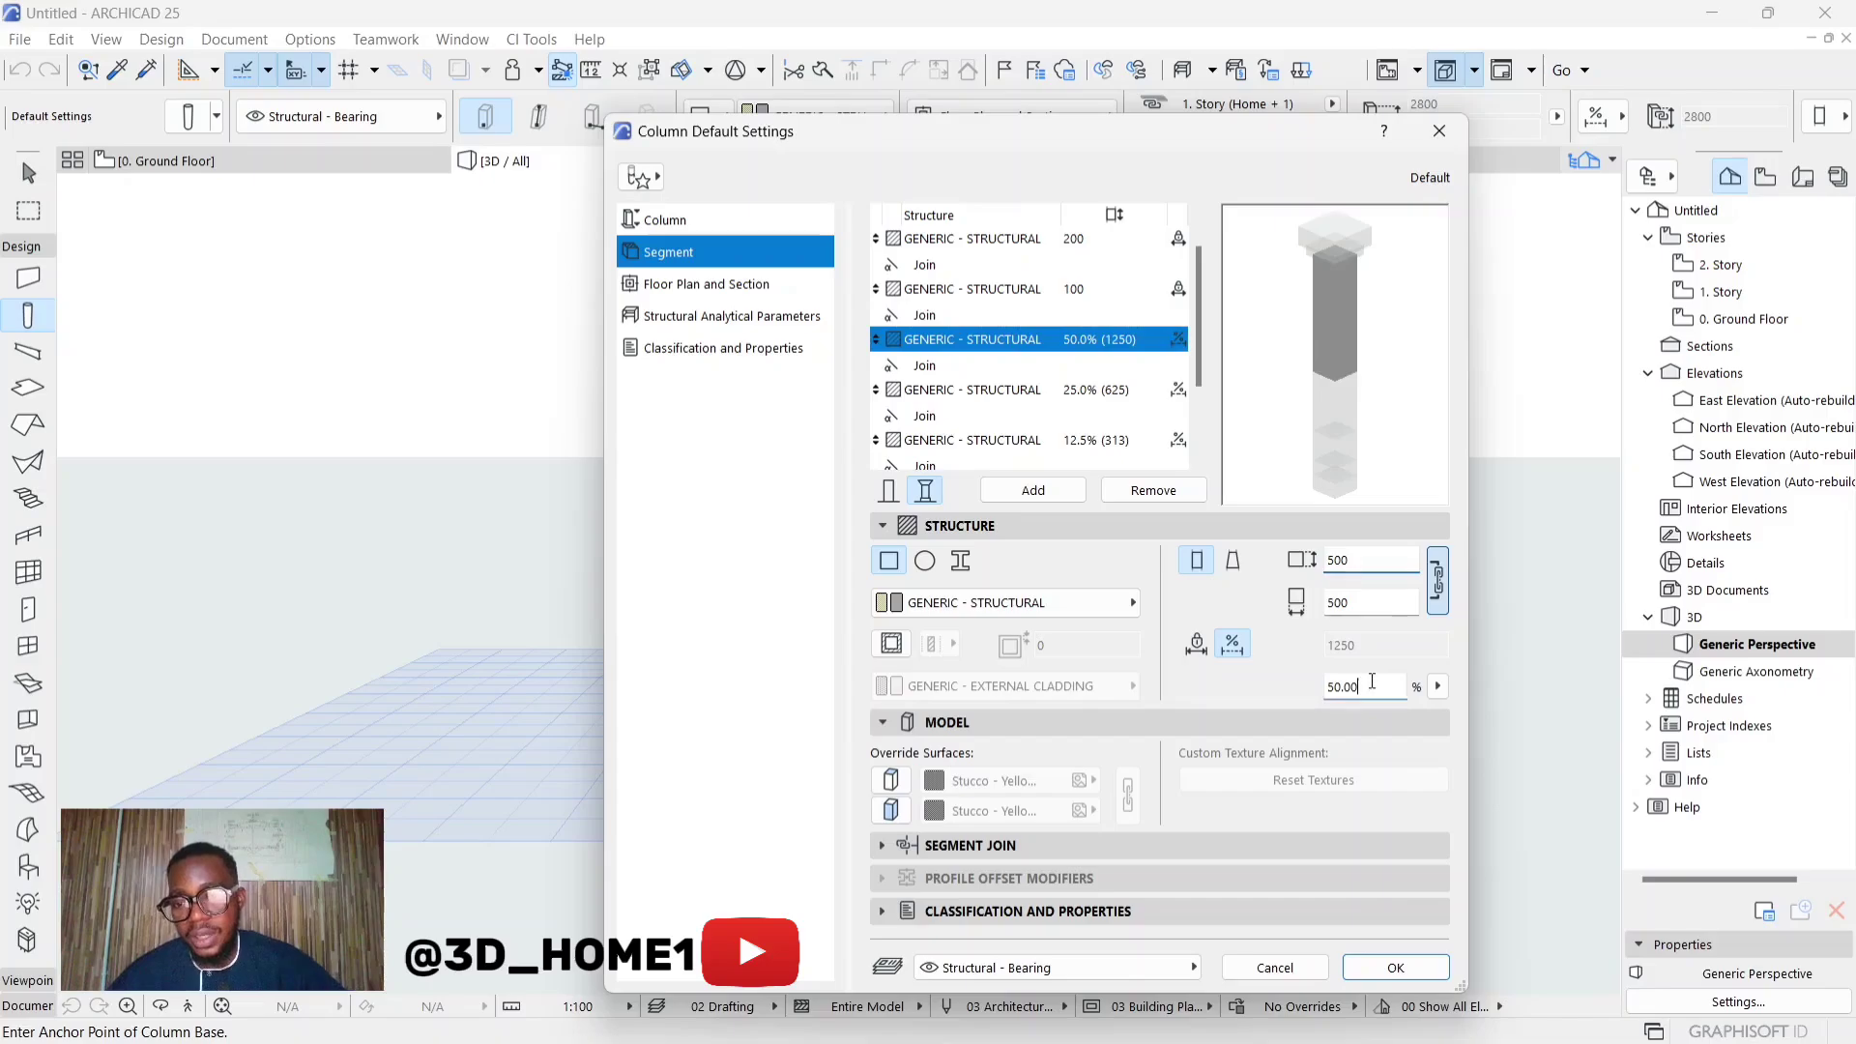
left_click(1197, 644)
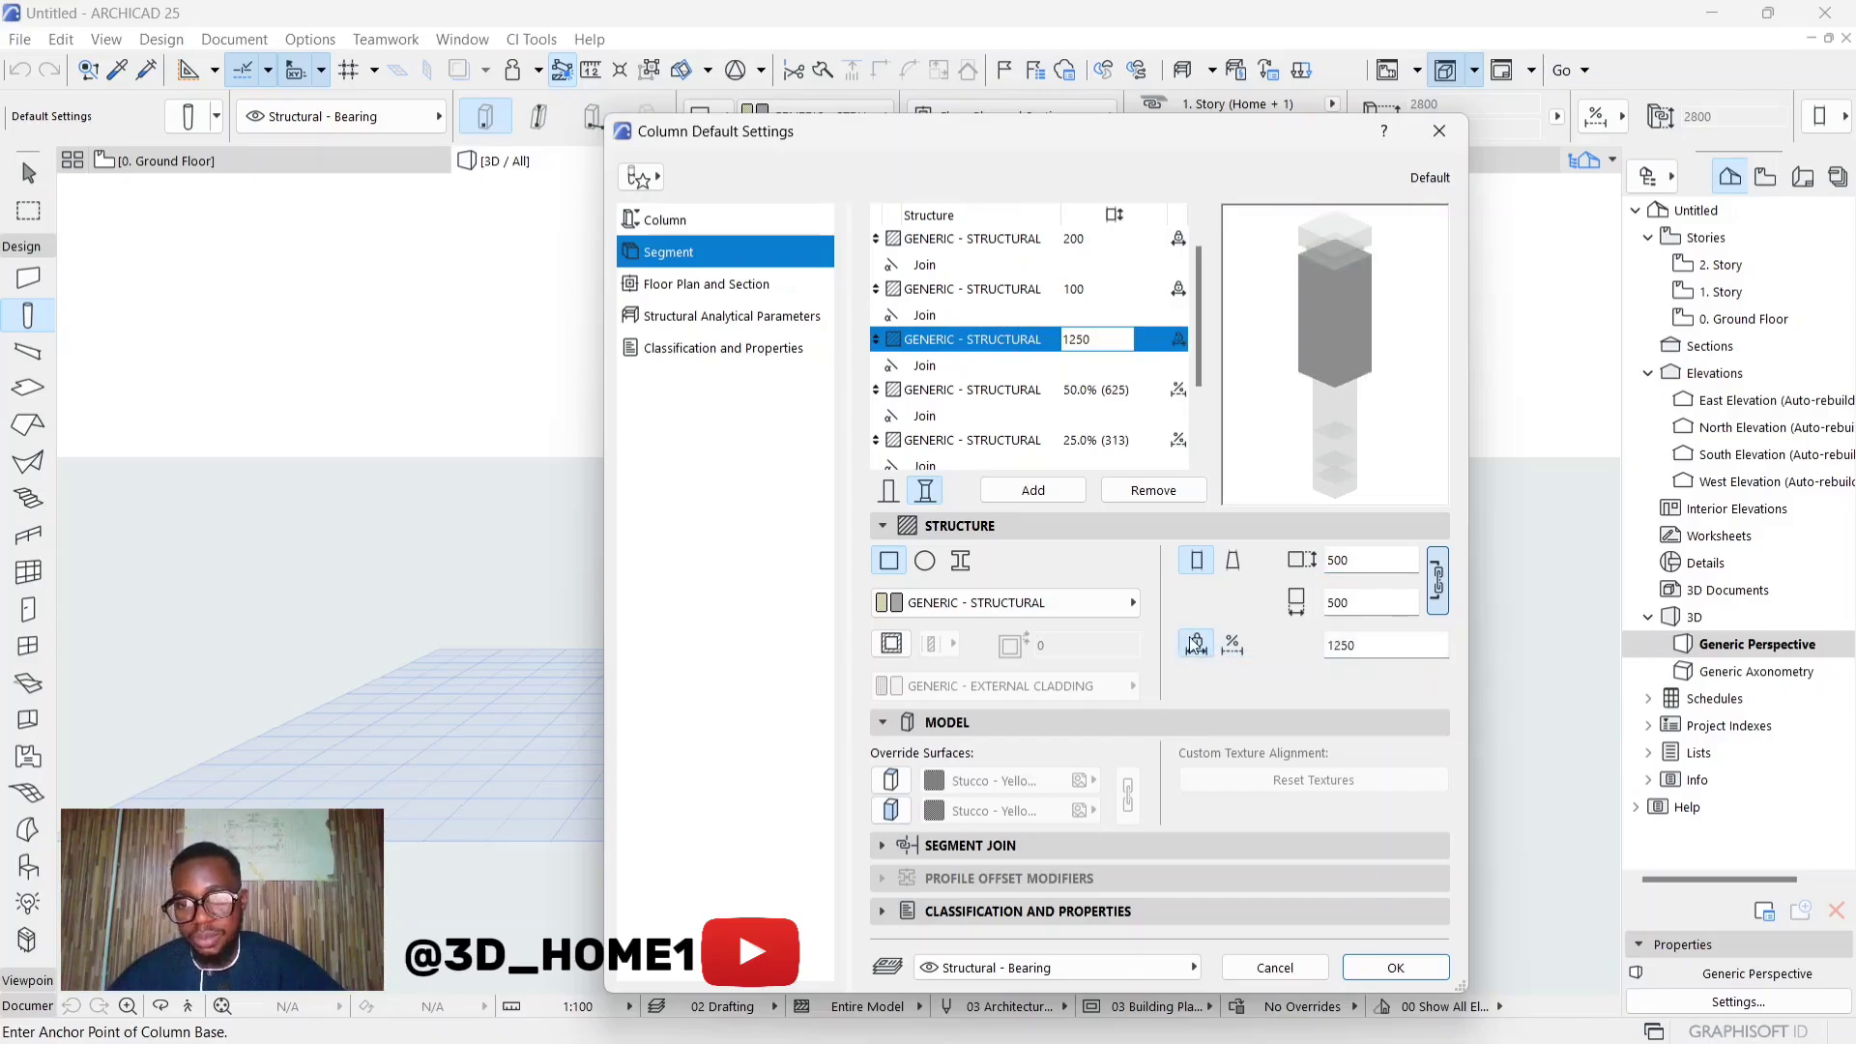
double_click(1372, 646)
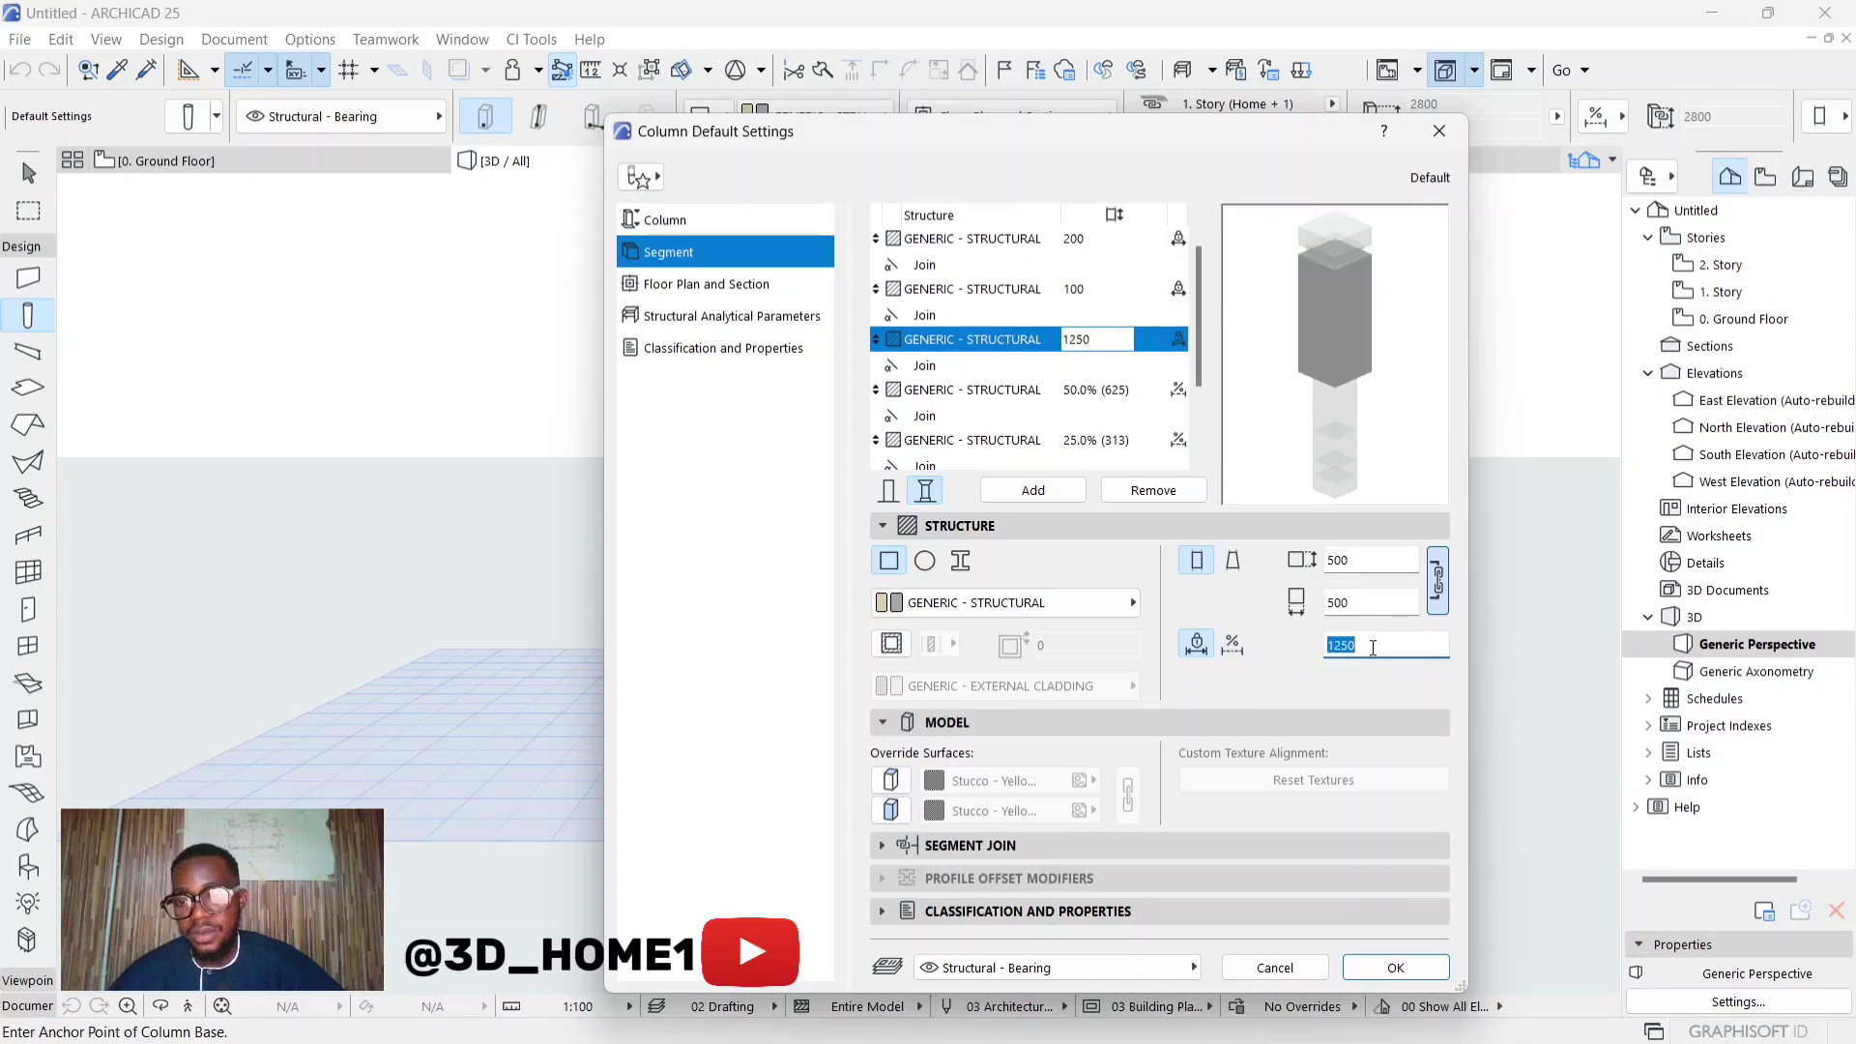
type("5")
left_click(1361, 559)
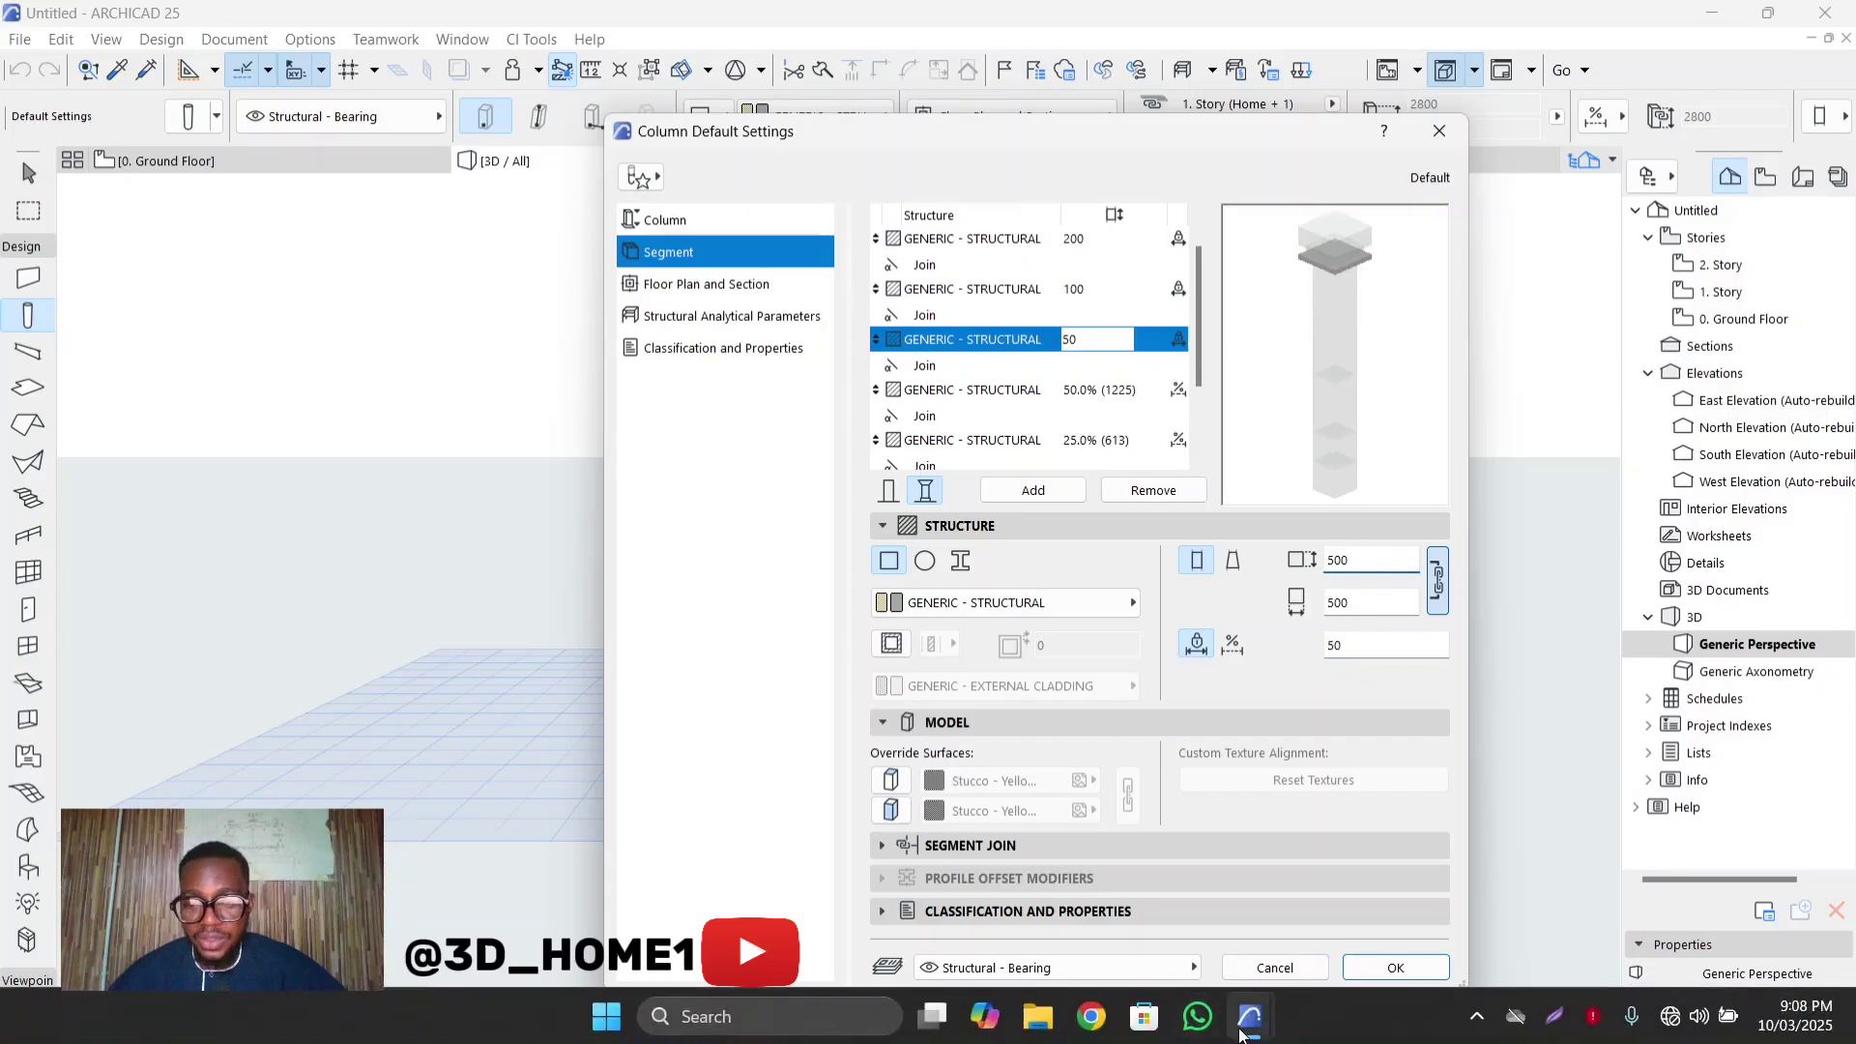
Examine the sample column's shaft and base in the 4bedroom project, and return to the Untitled project's column settings
mouse_move(1250, 1016)
left_click(1126, 874)
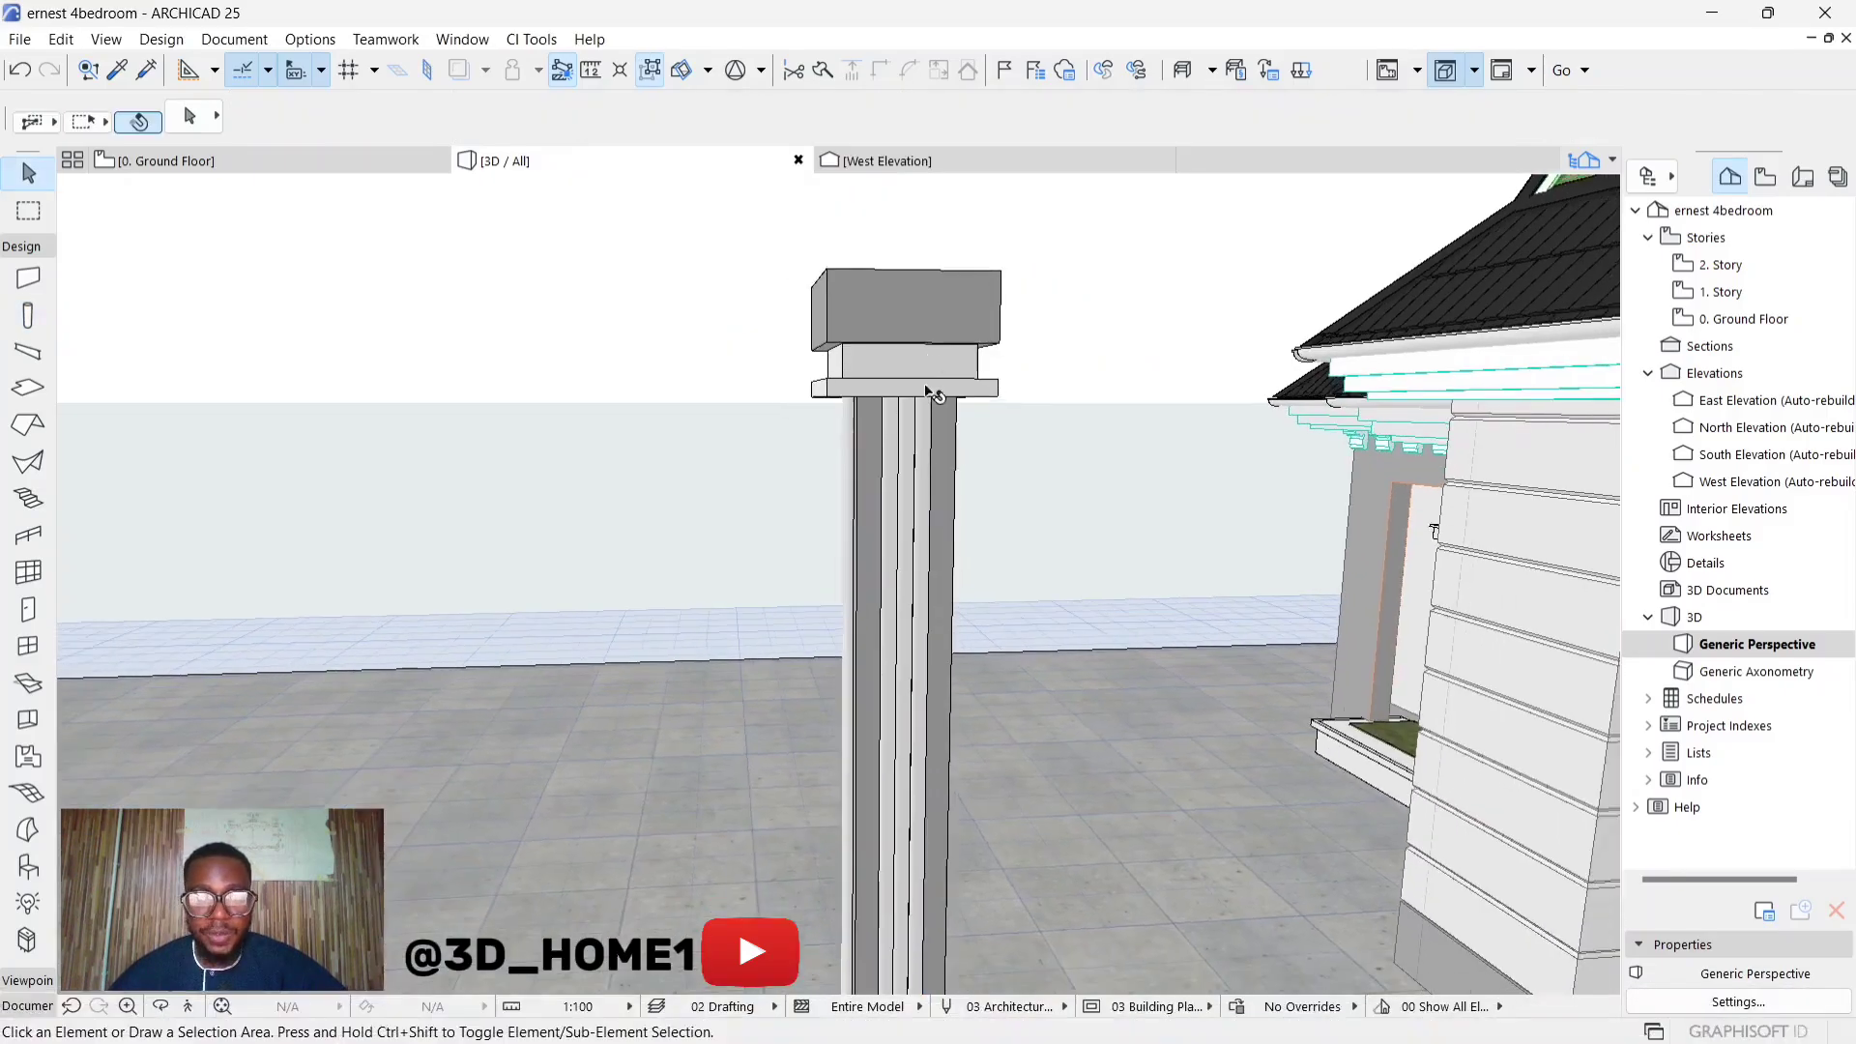
scroll(903, 339, "up", 3)
scroll(928, 304, "down", 5)
scroll(928, 304, "down", 2)
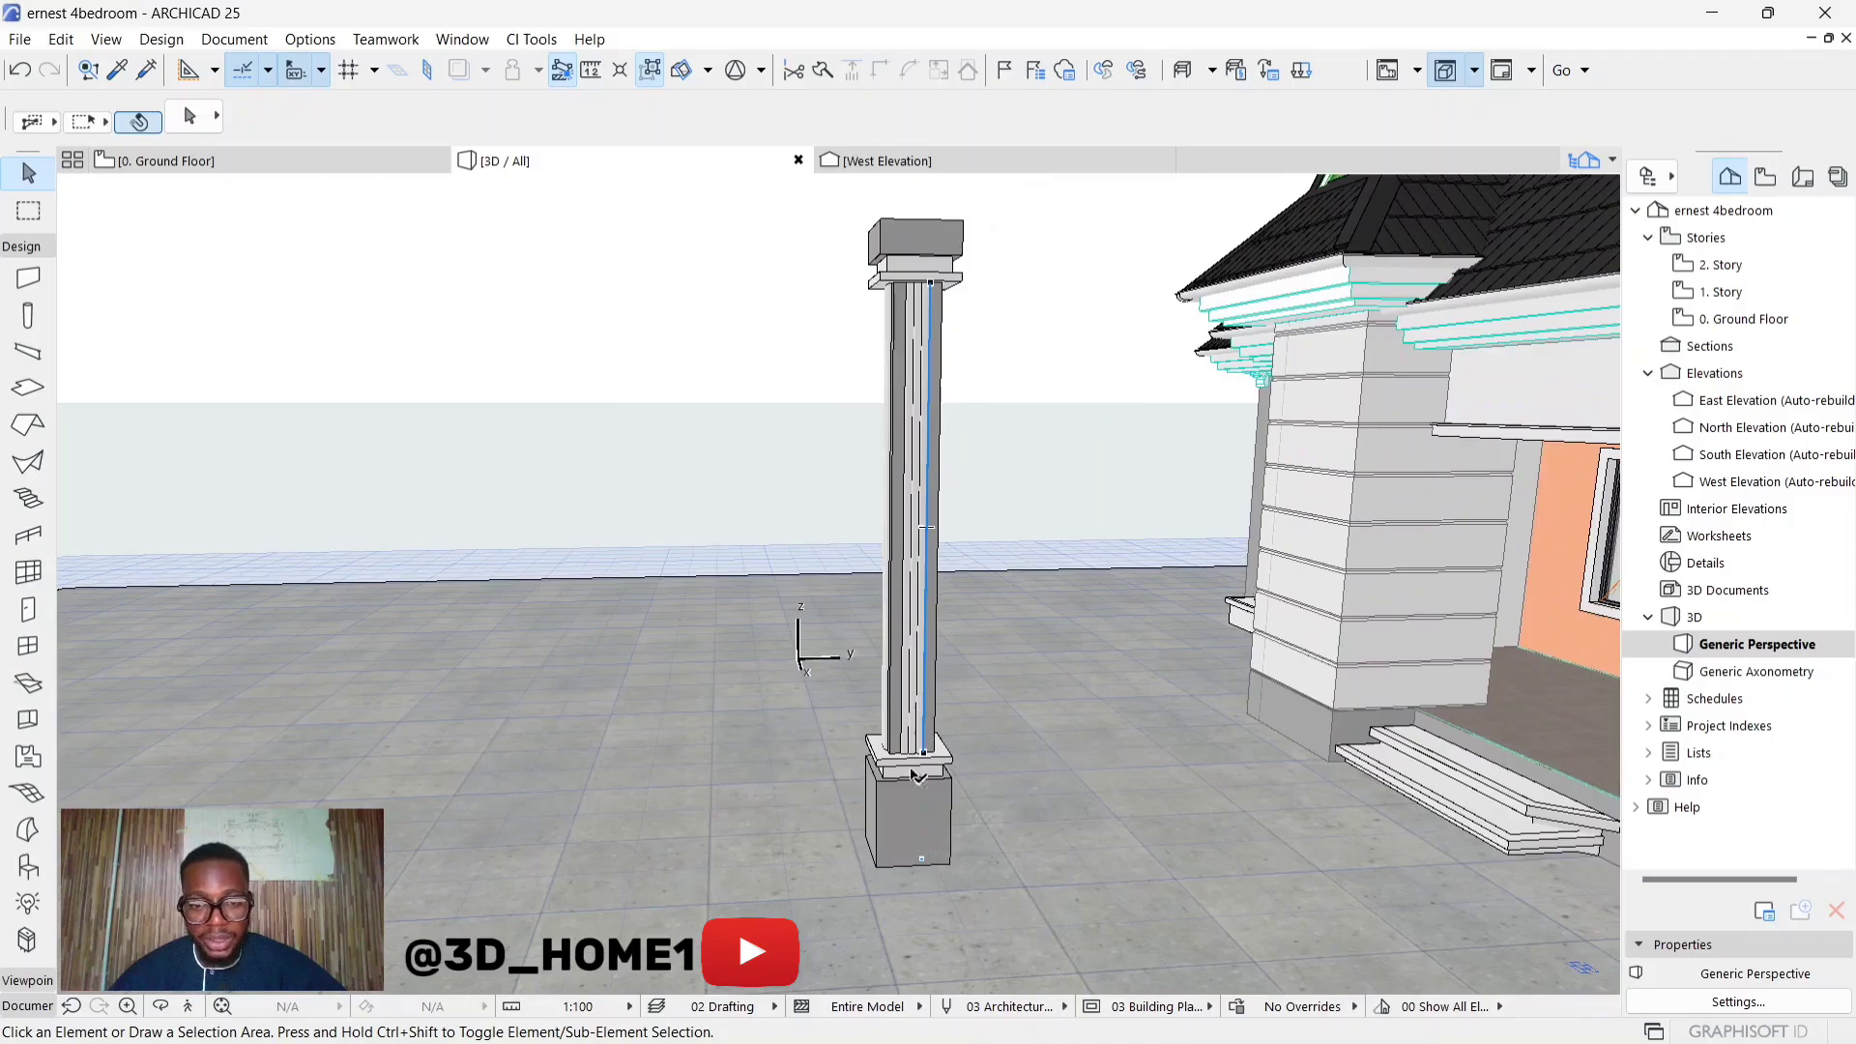
scroll(914, 290, "up", 3)
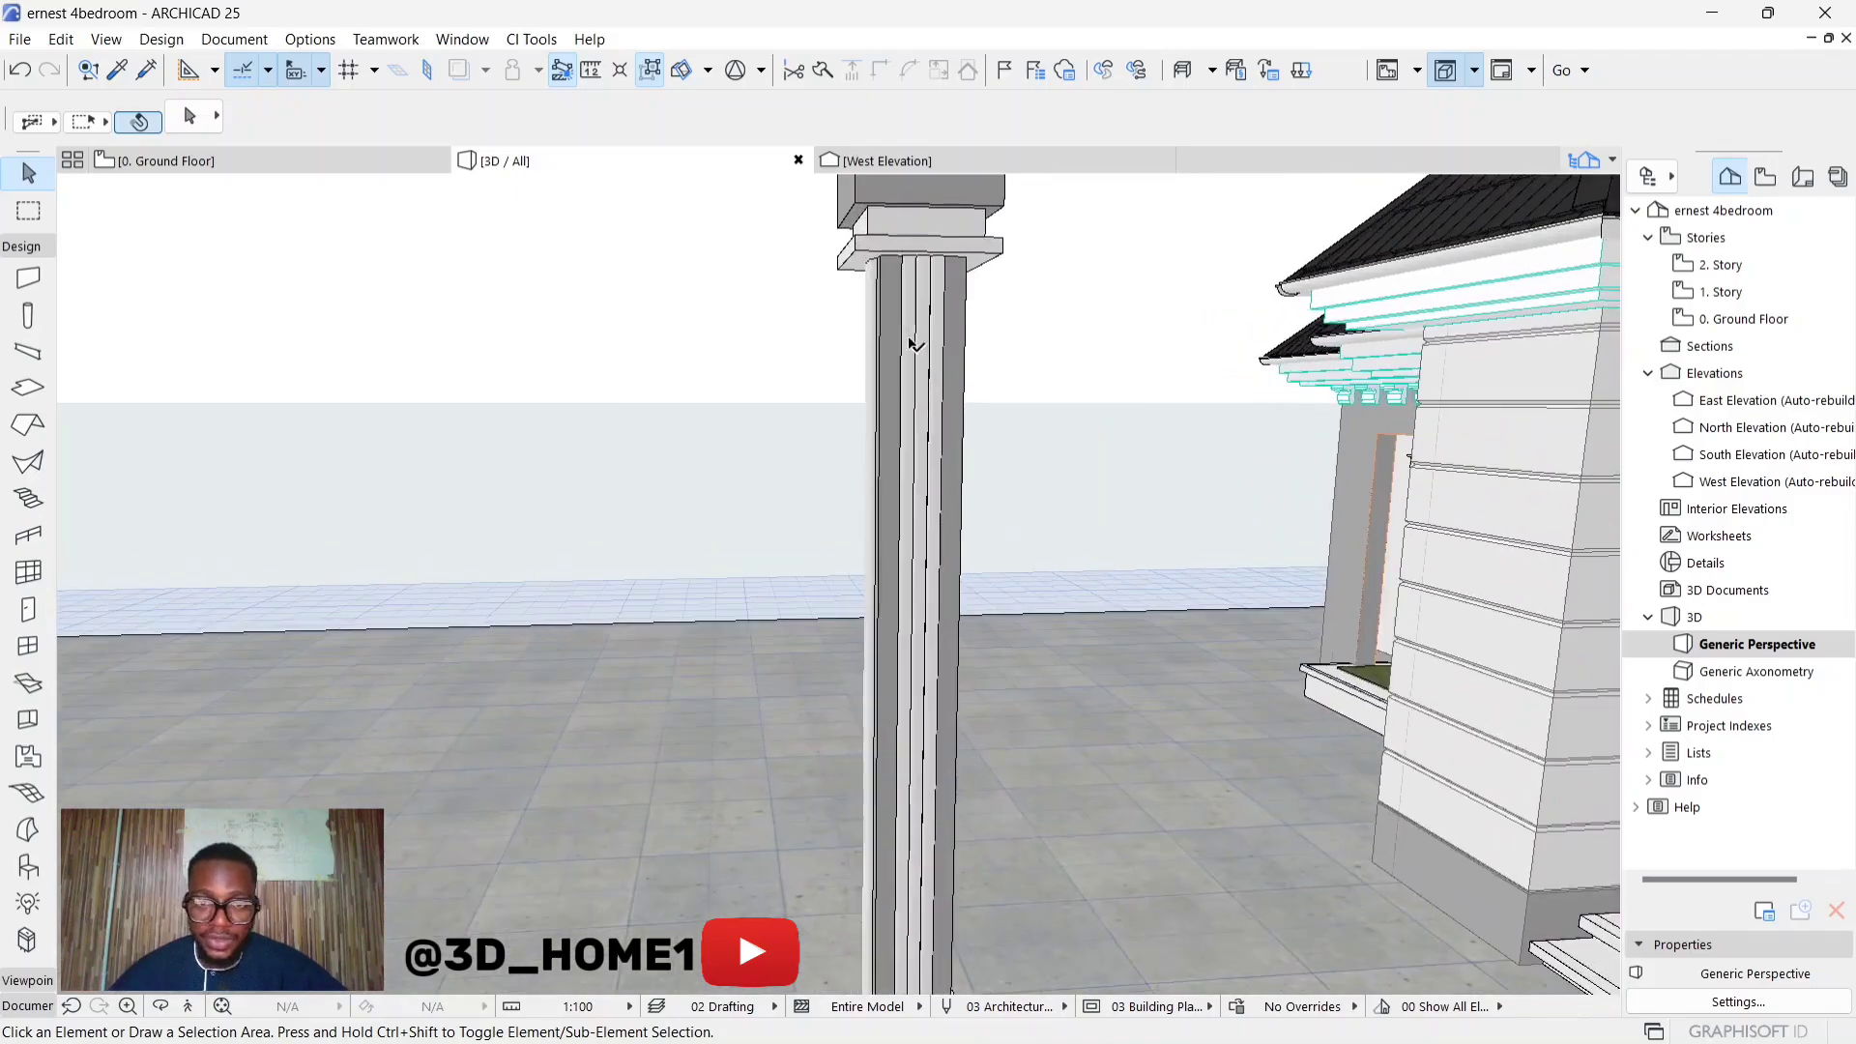
scroll(913, 290, "down", 2)
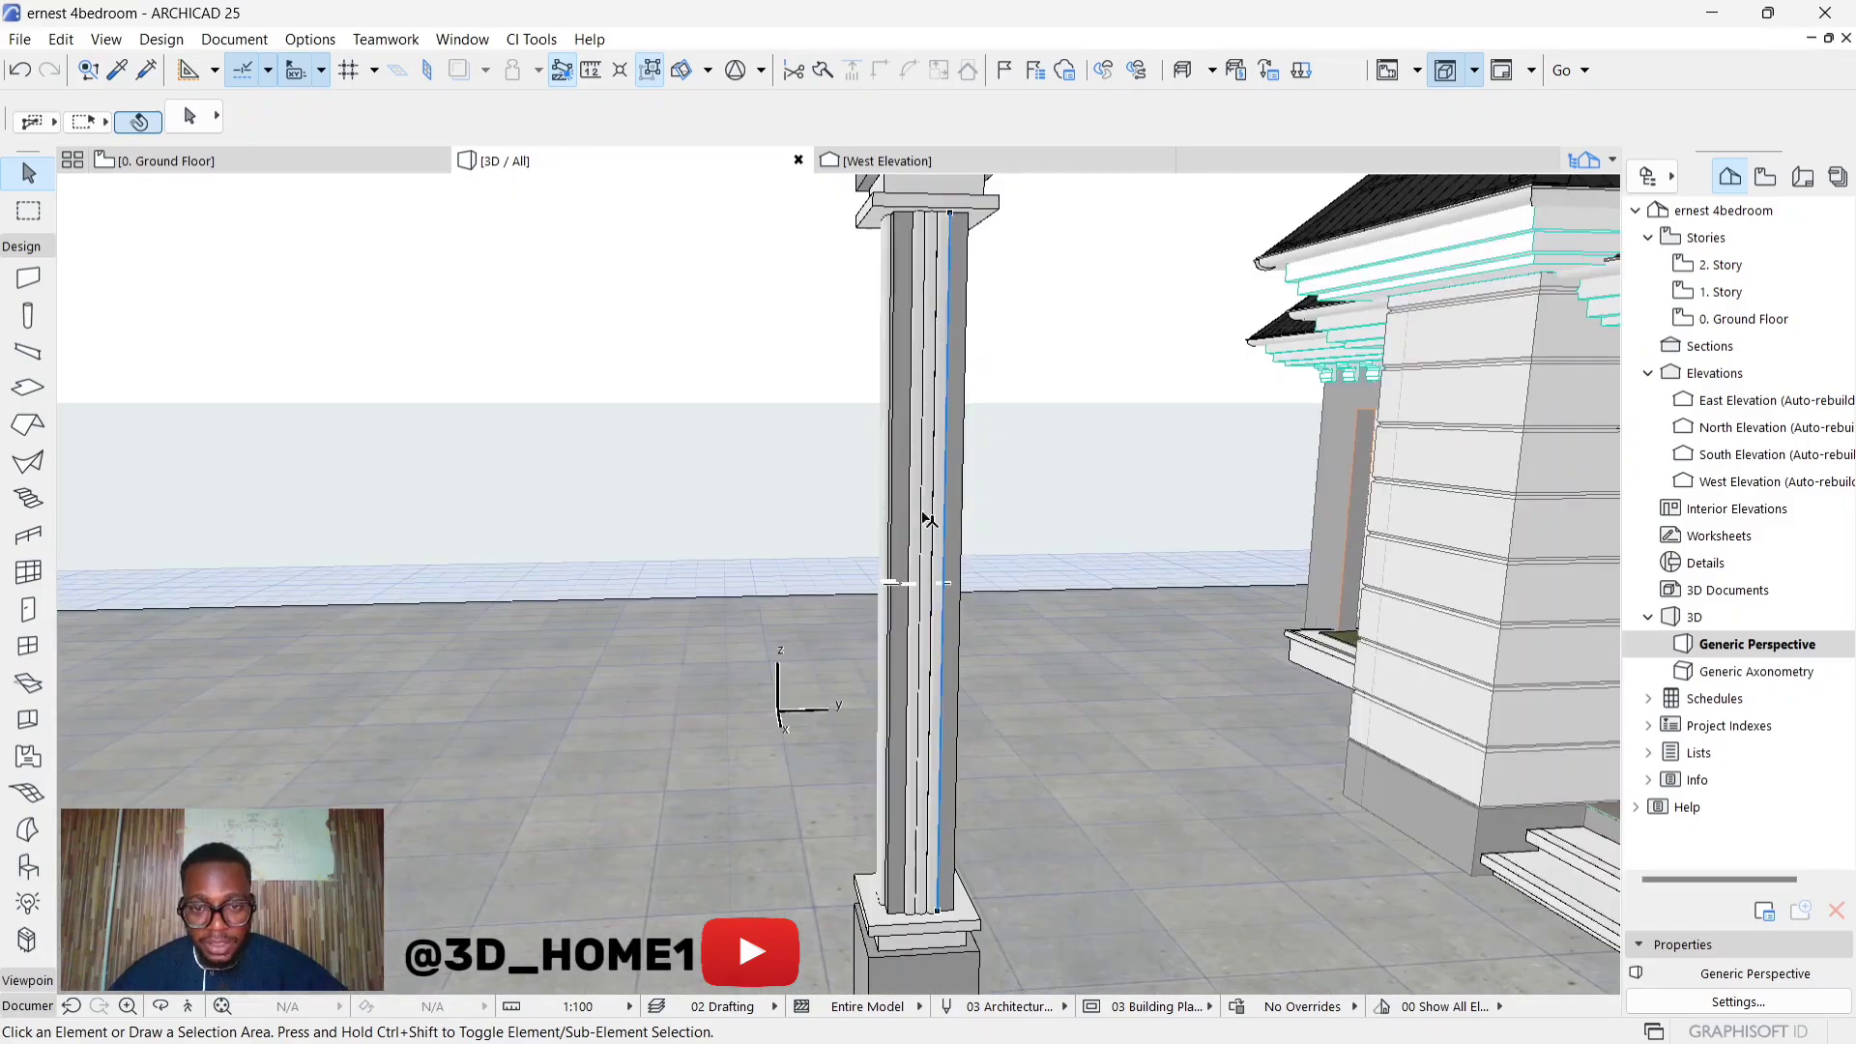
scroll(911, 452, "down", 1)
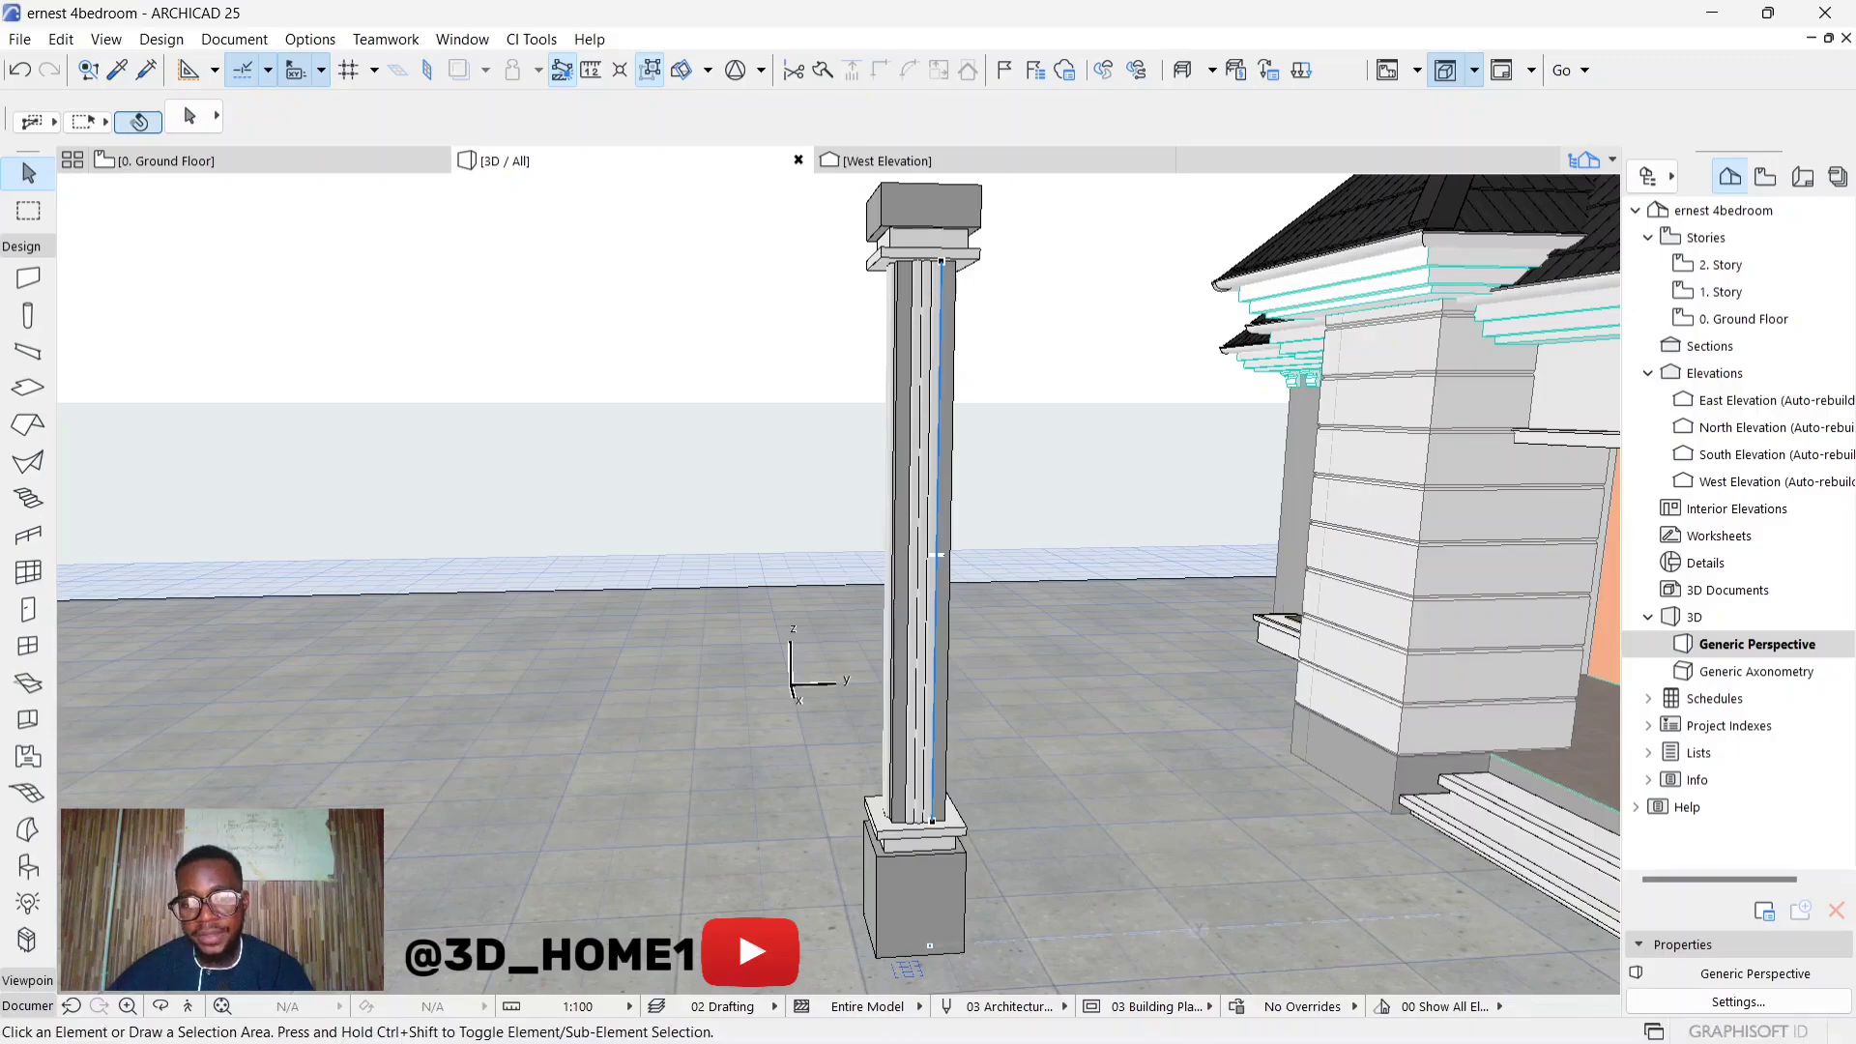
mouse_move(1237, 1031)
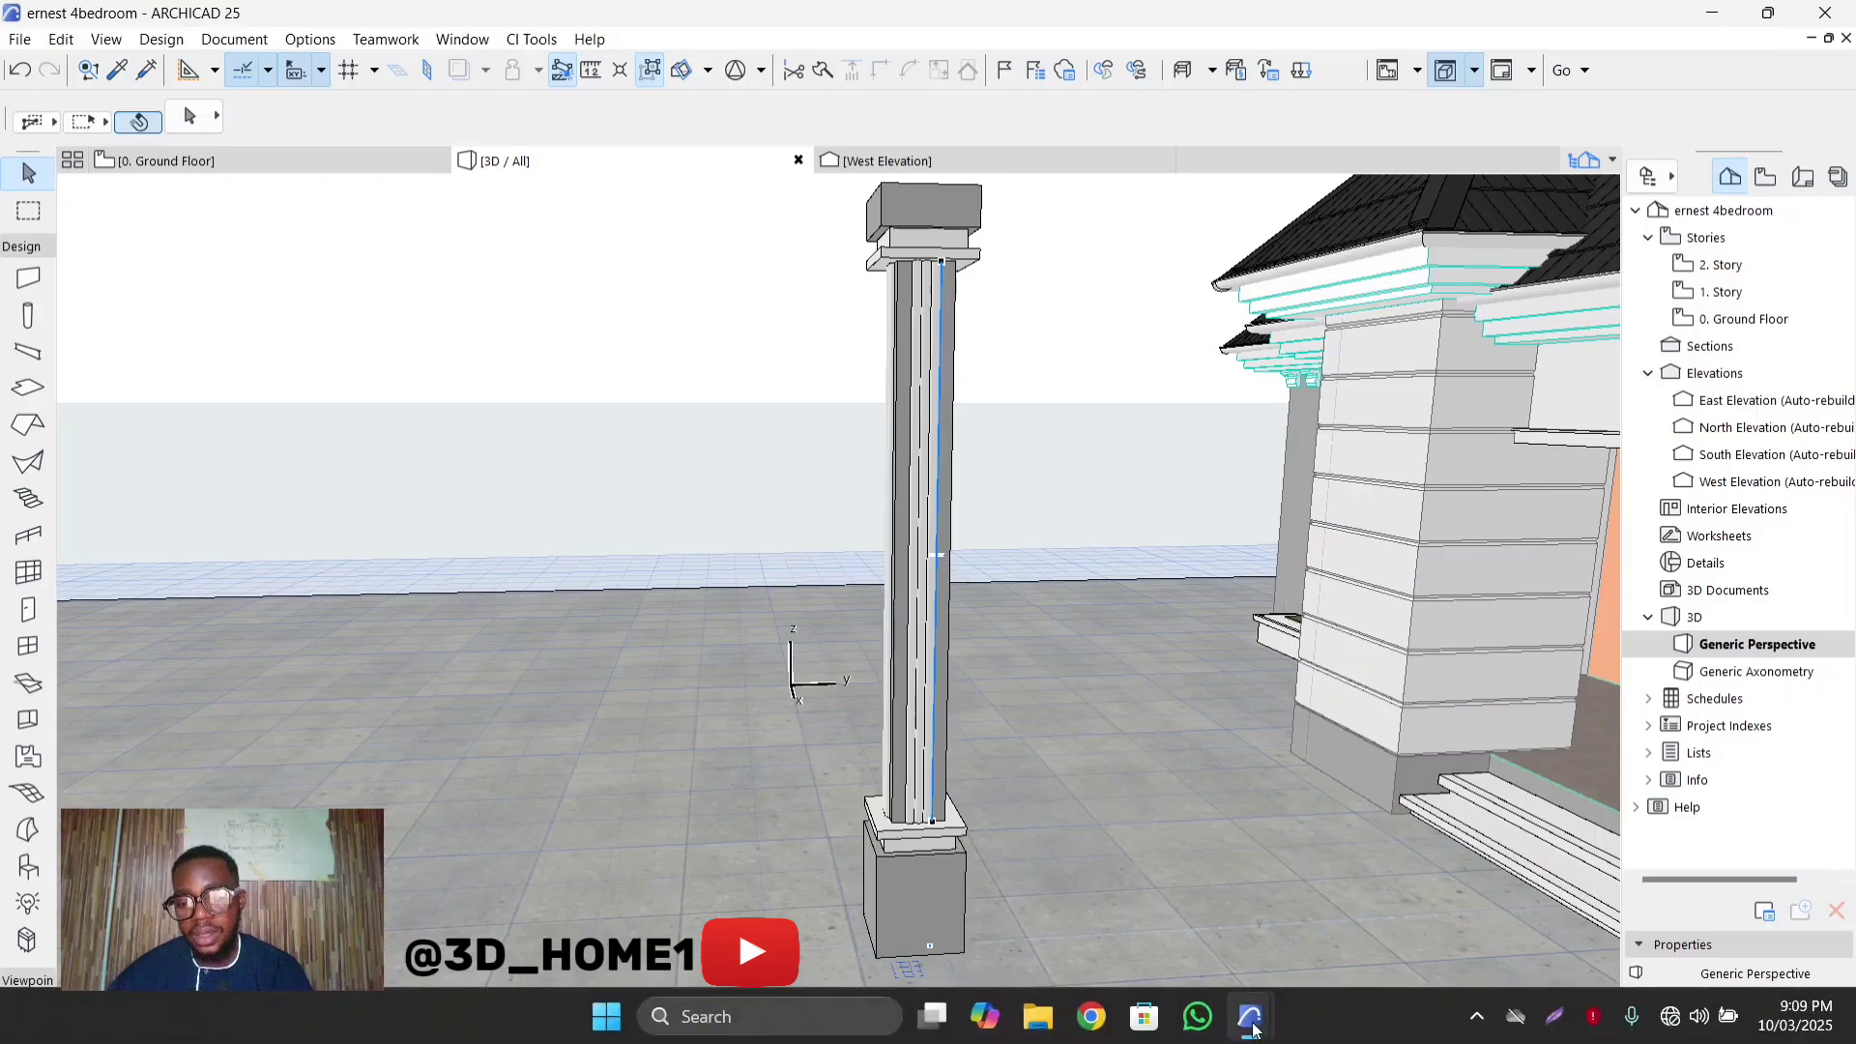
left_click(1314, 940)
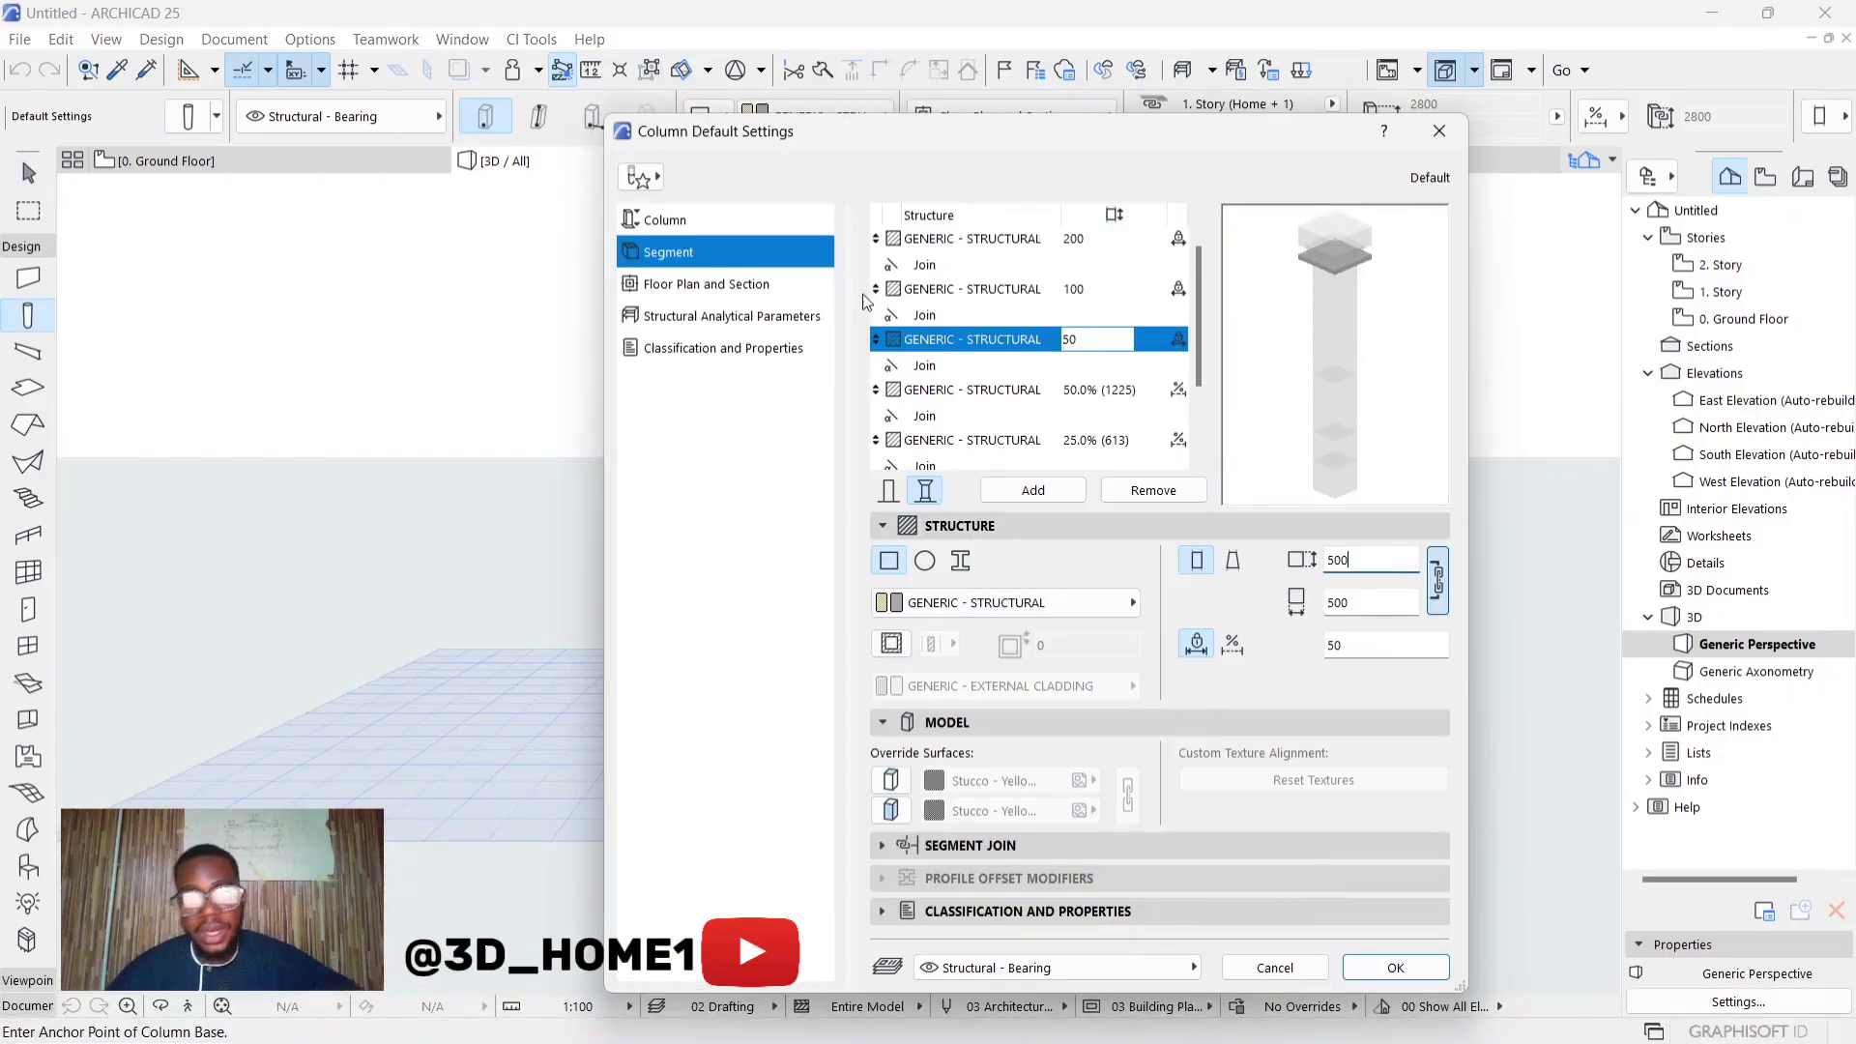
Set the shaft segment, fourth from the top, to a fixed height of 3000
left_click(1023, 389)
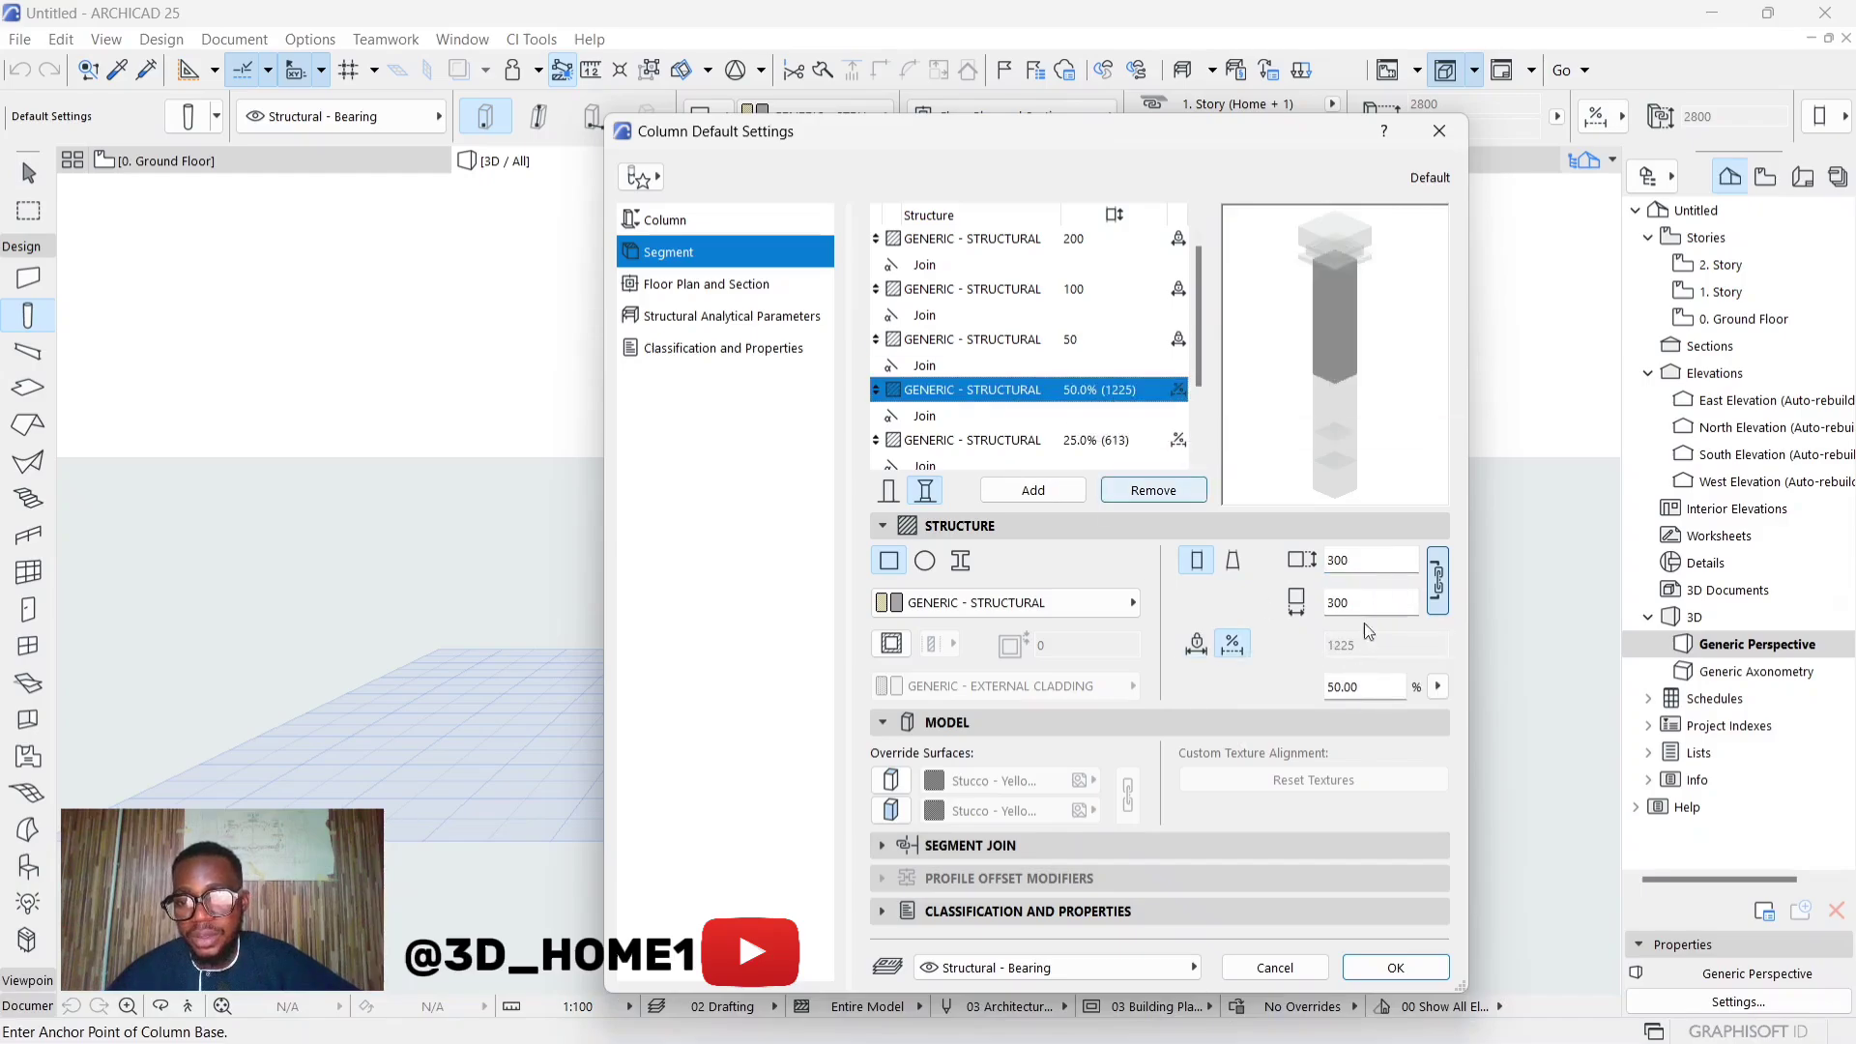
left_click(1369, 686)
left_click(1195, 644)
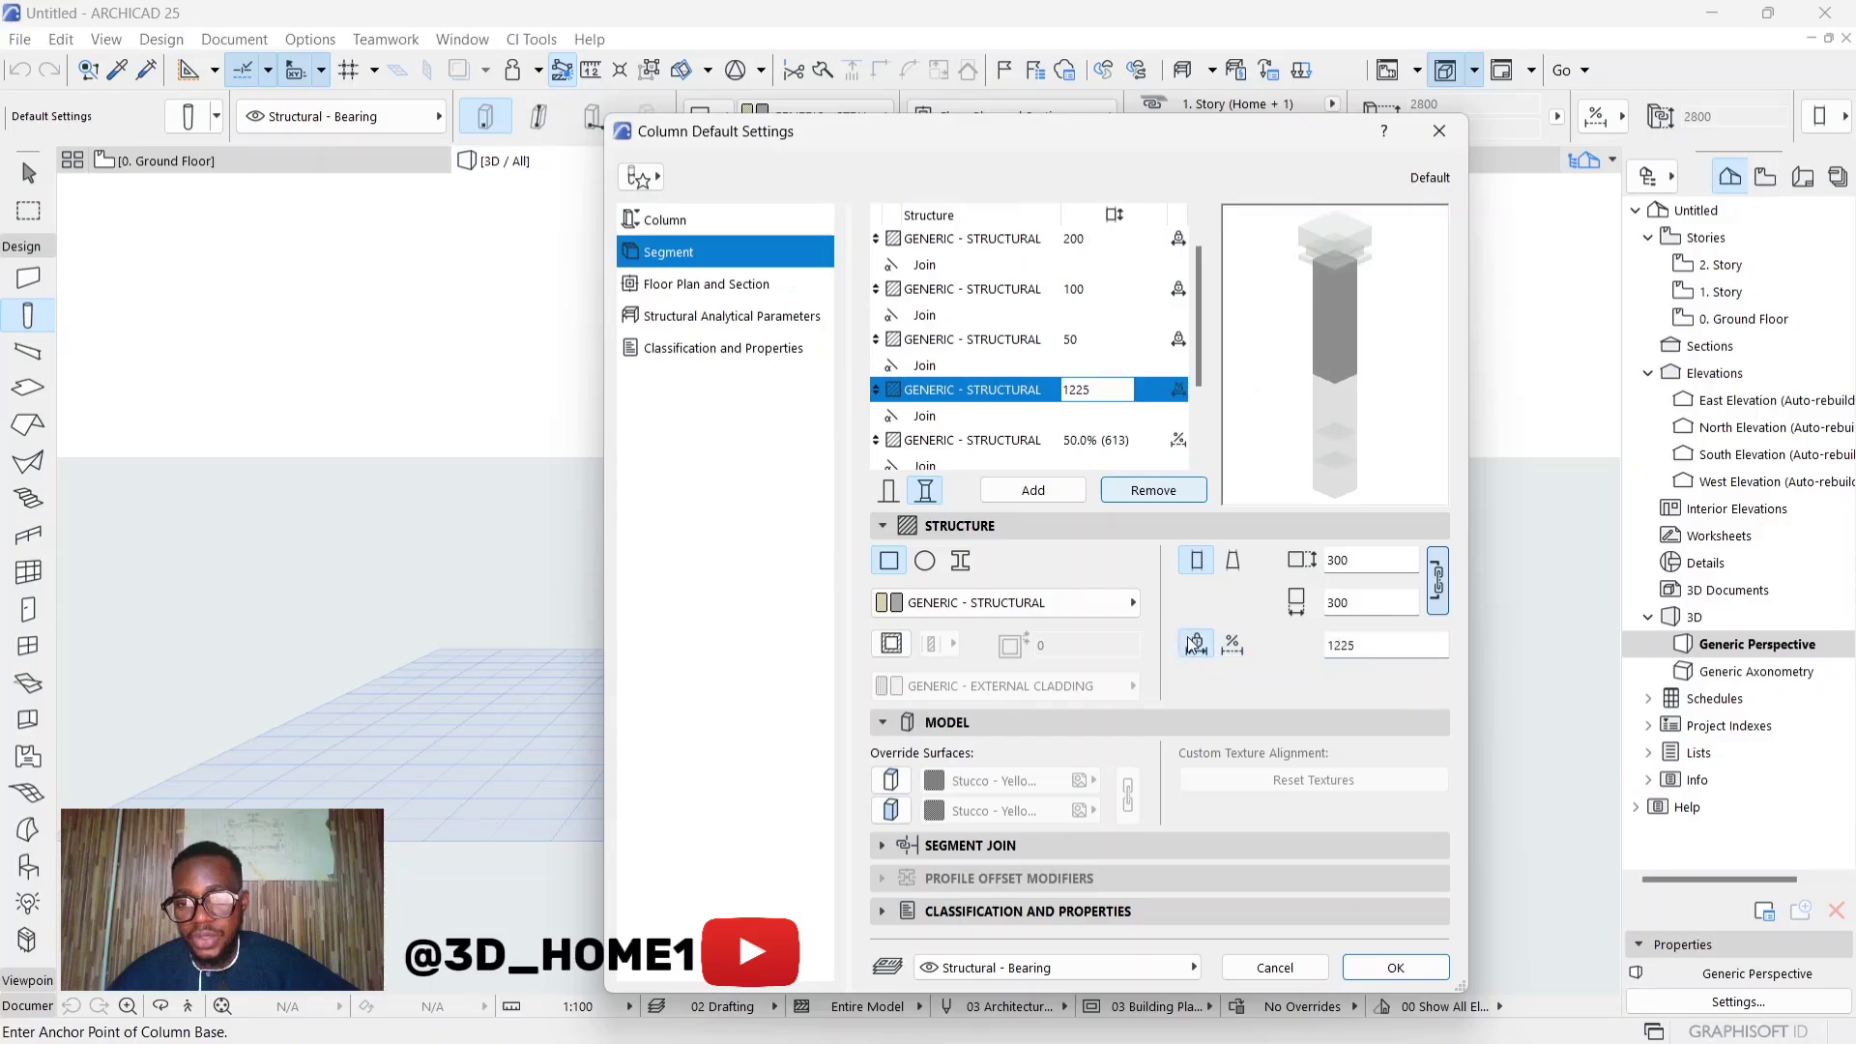
double_click(1371, 645)
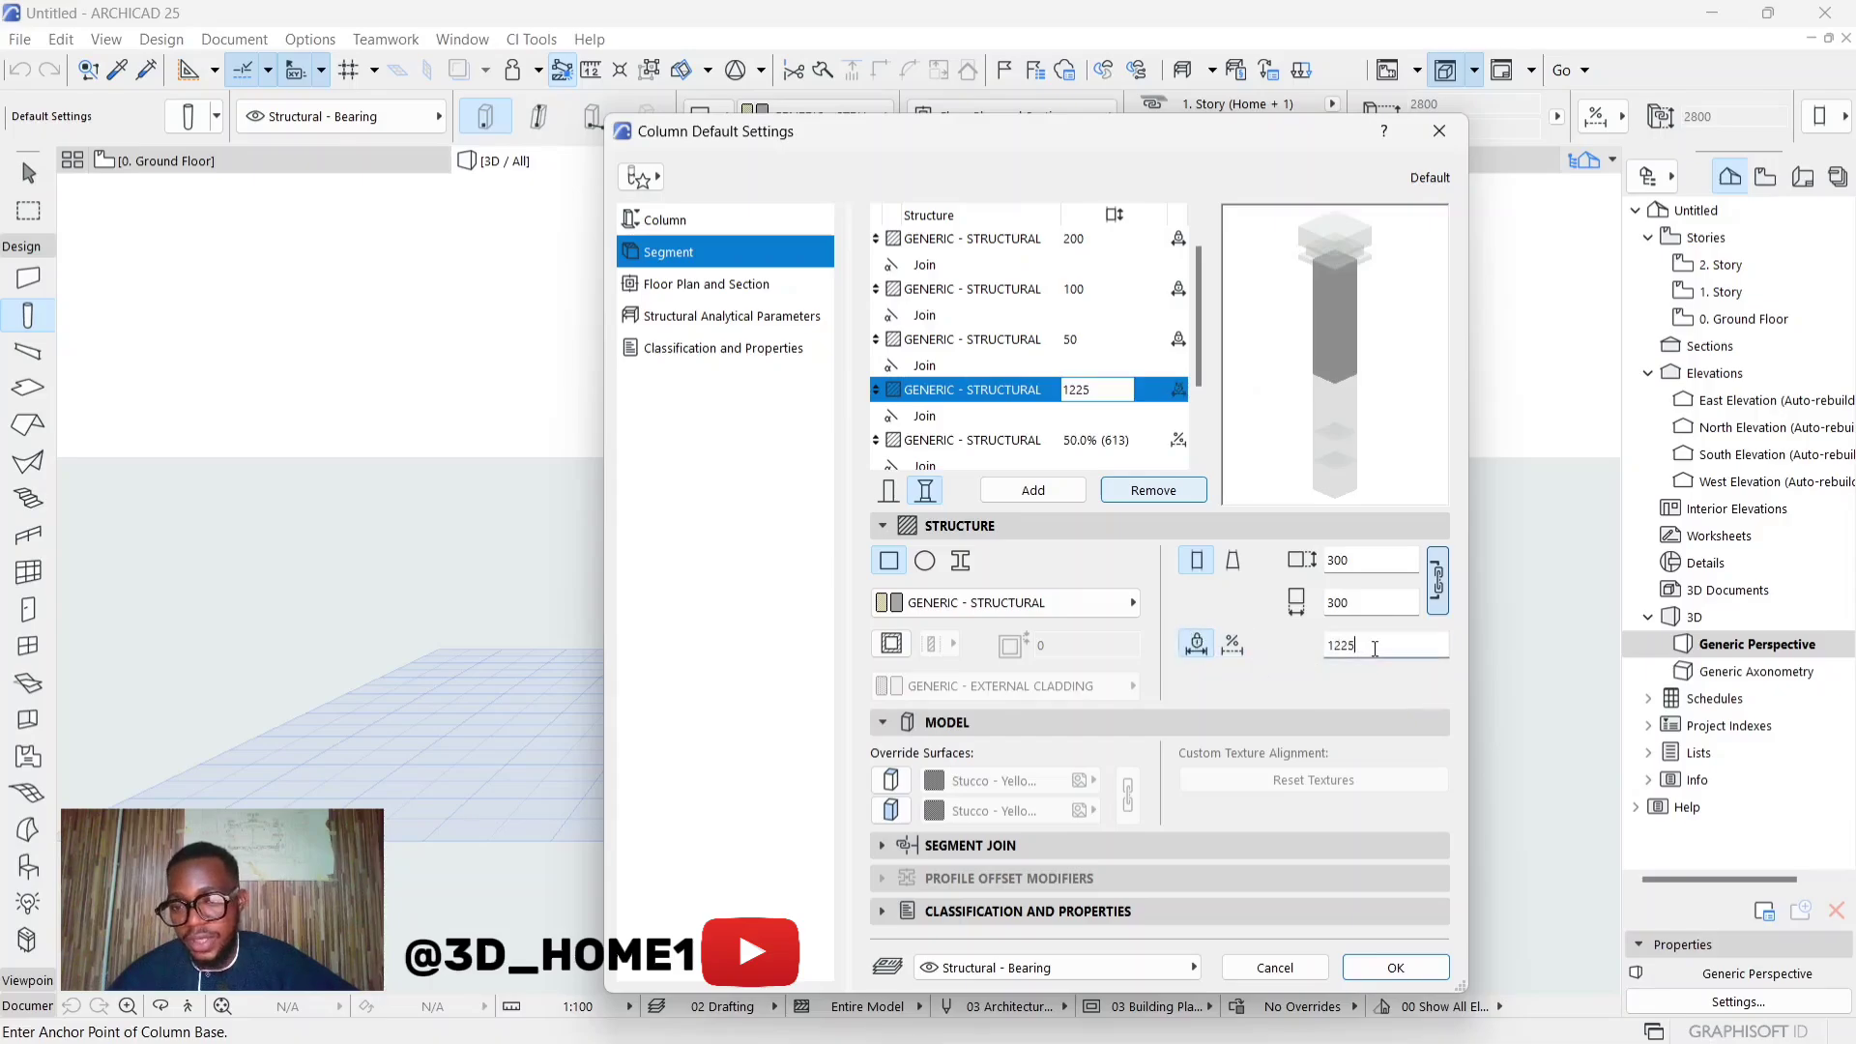
type("3000")
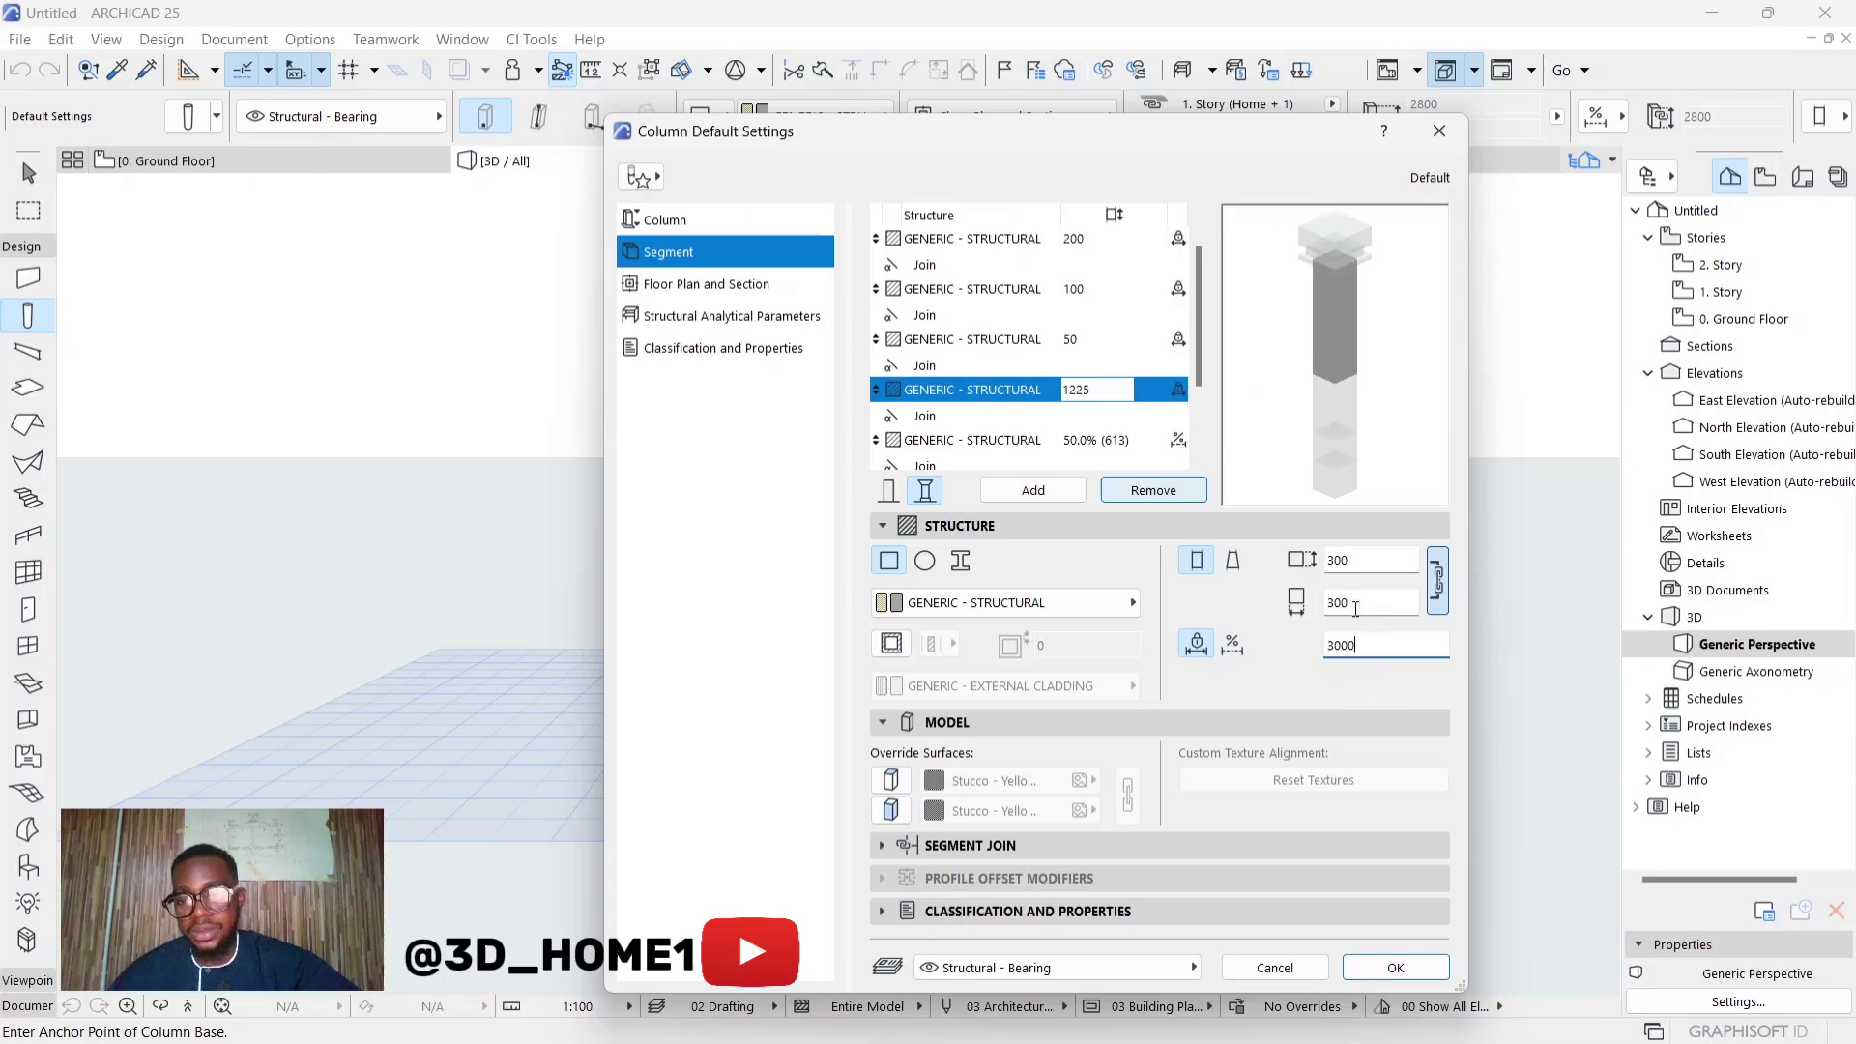
left_click(1351, 557)
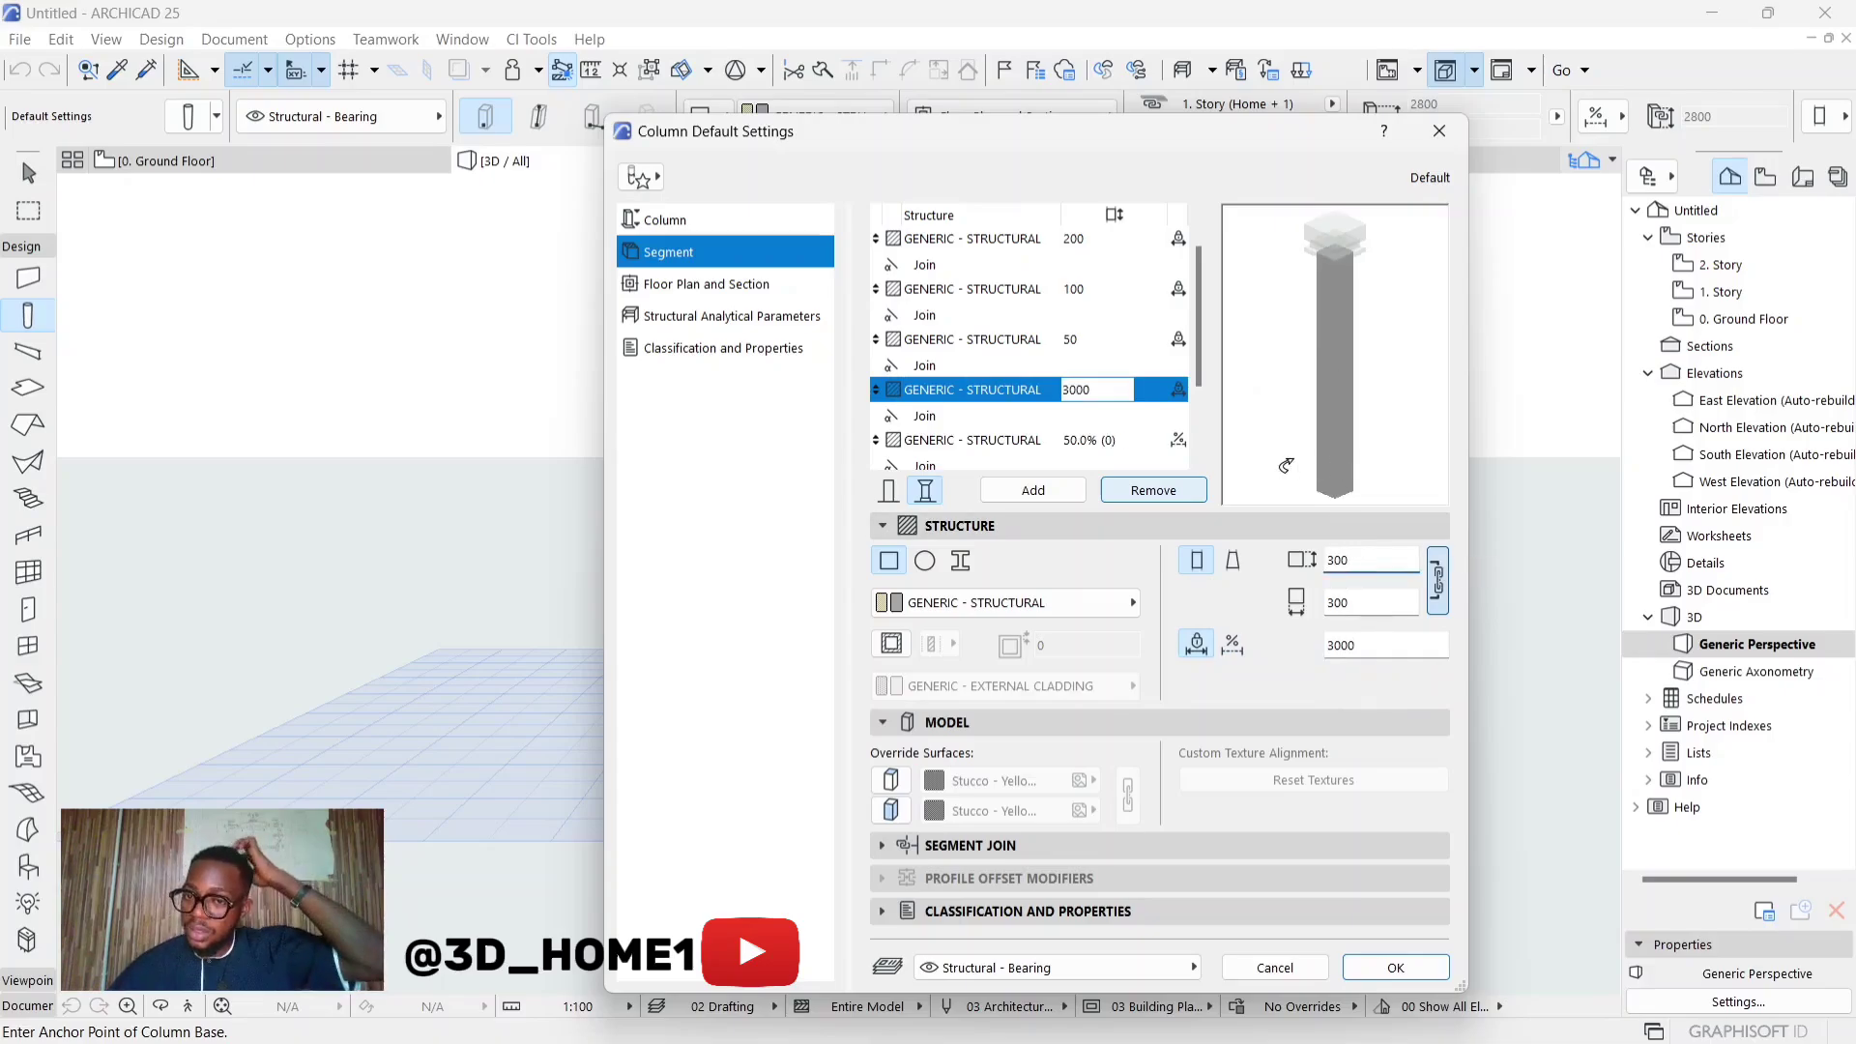
Give the segment directly below the shaft a 500 by 500 cross-section and a fixed height of 50
left_click(1020, 440)
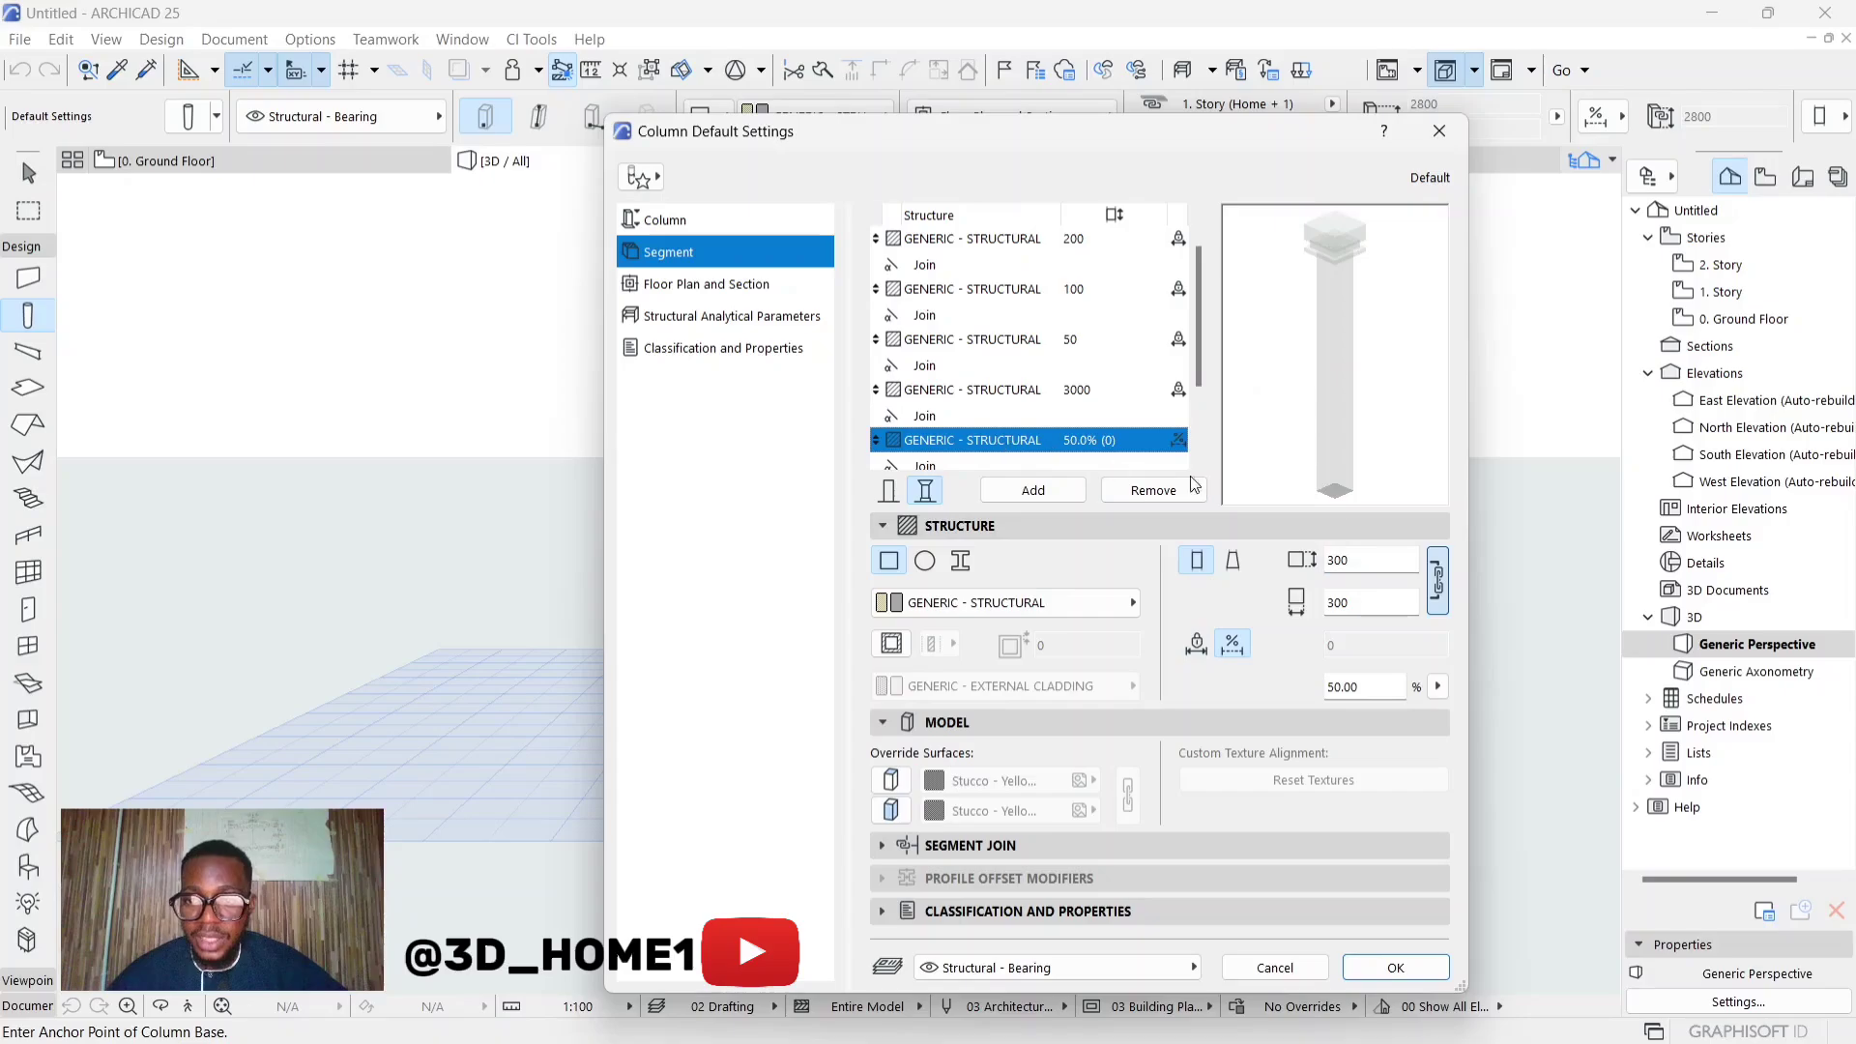
double_click(1365, 562)
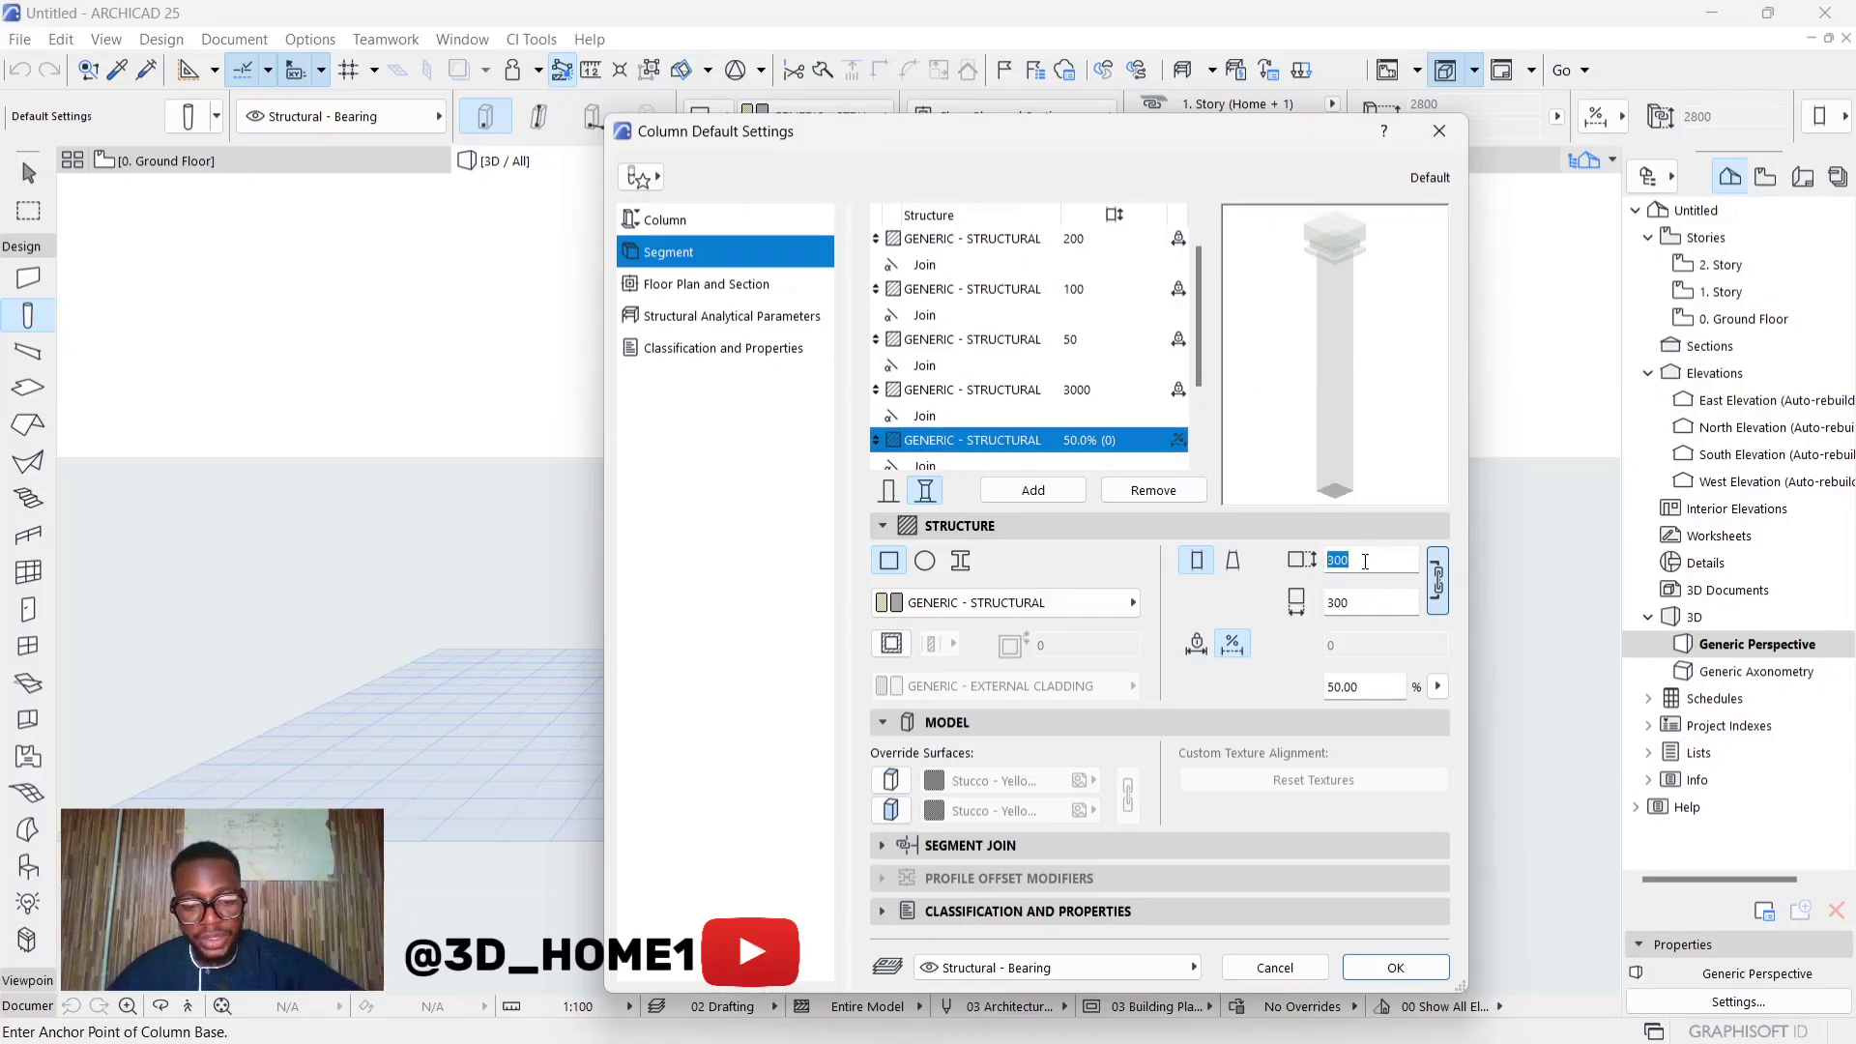
type("500")
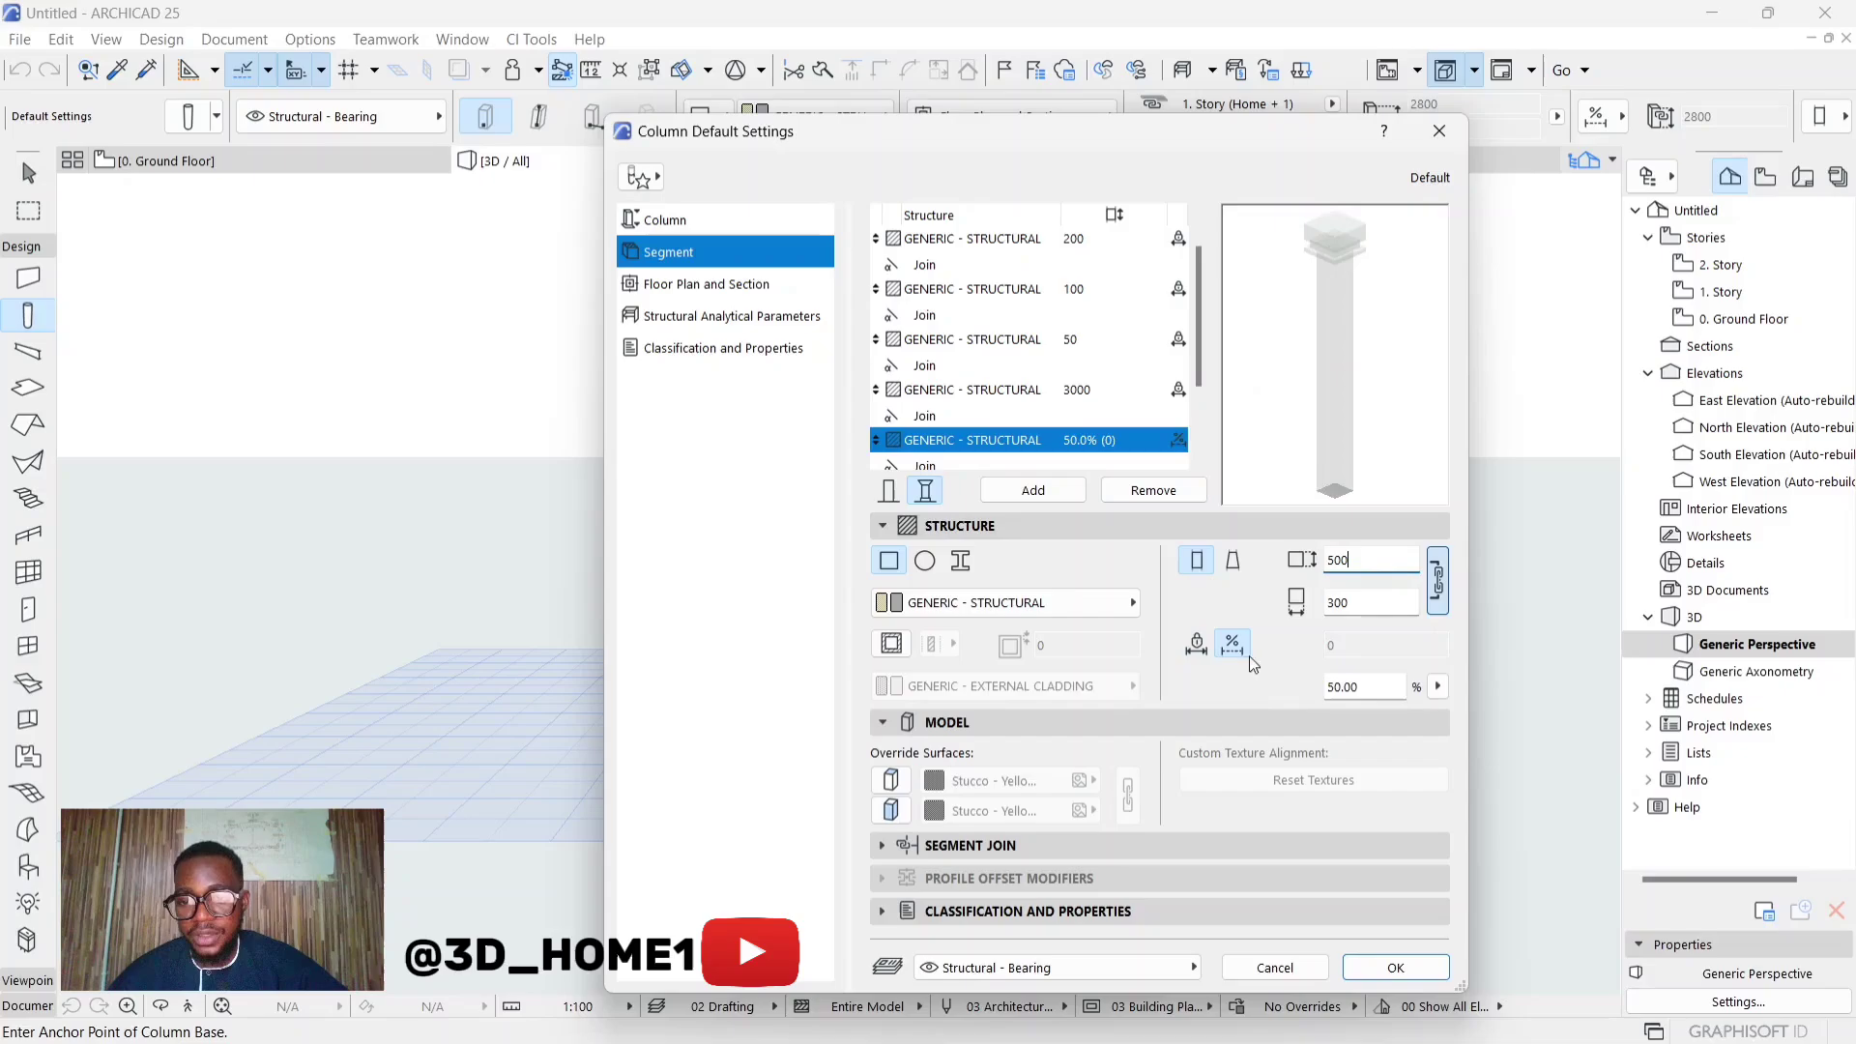
left_click(1197, 642)
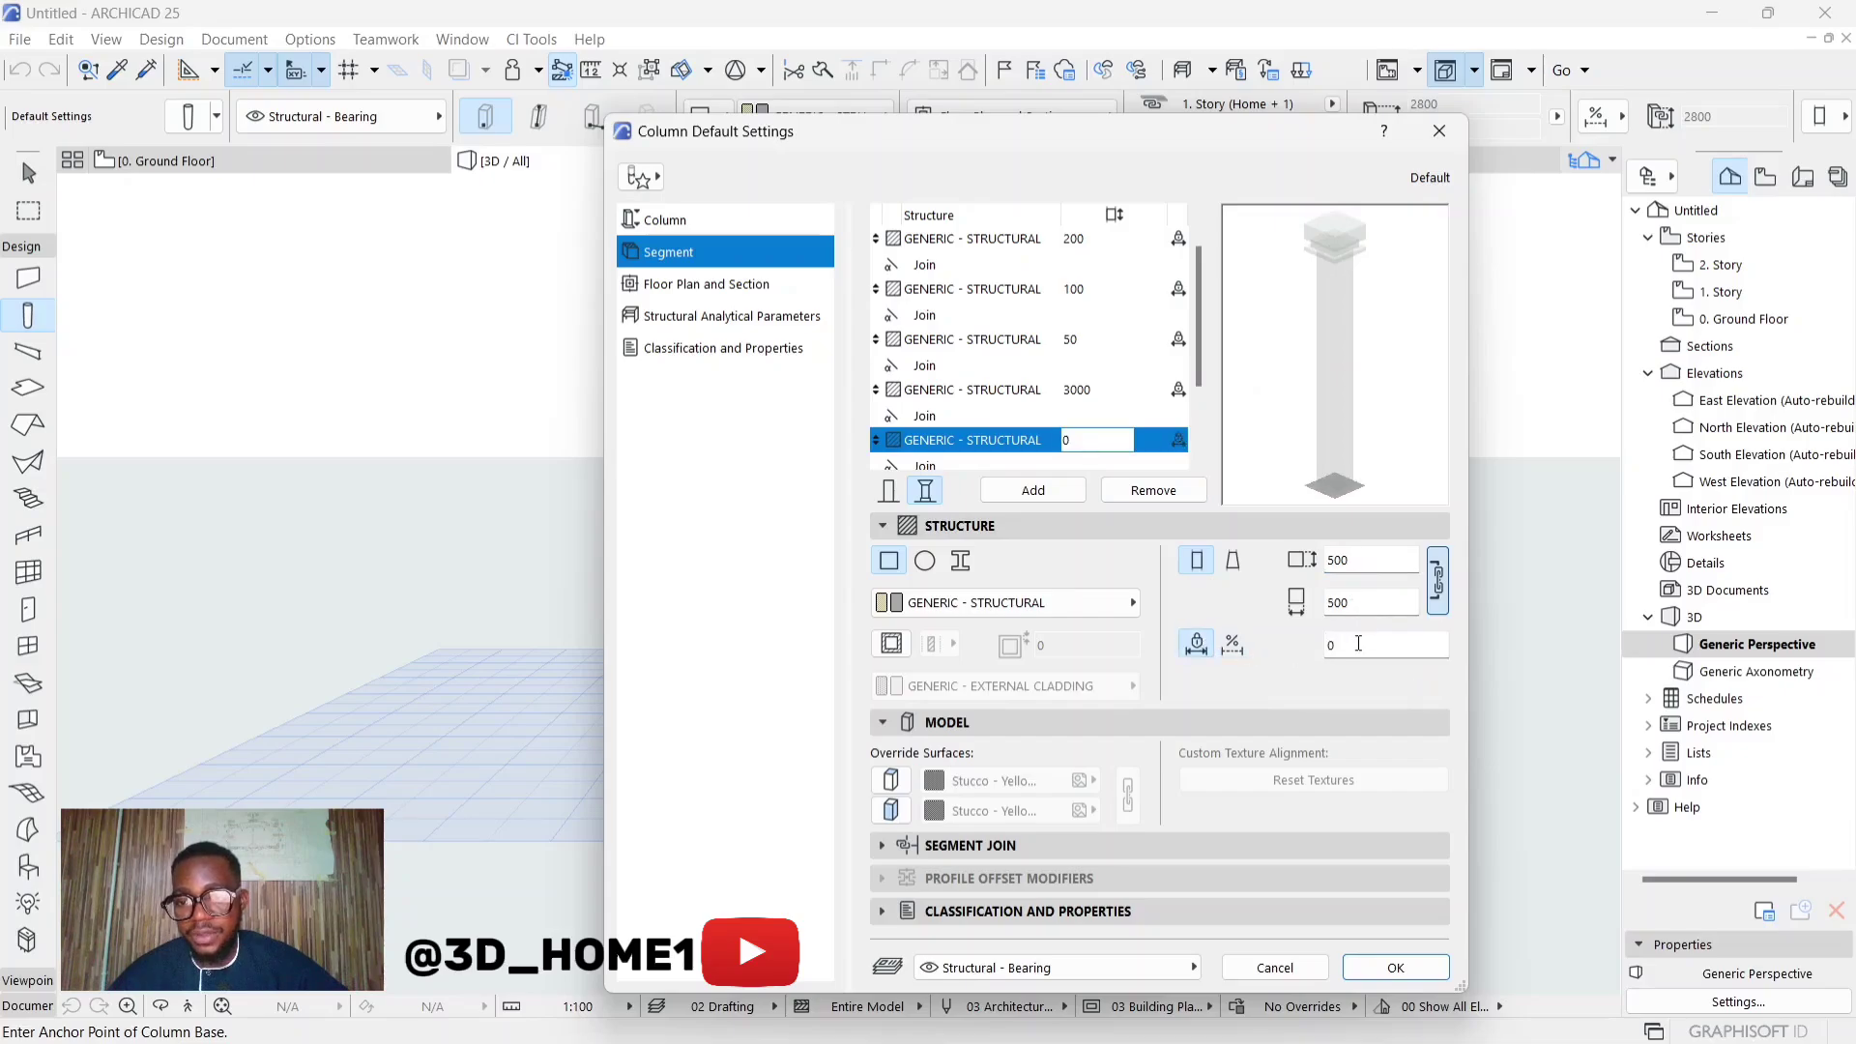
left_click(1357, 644)
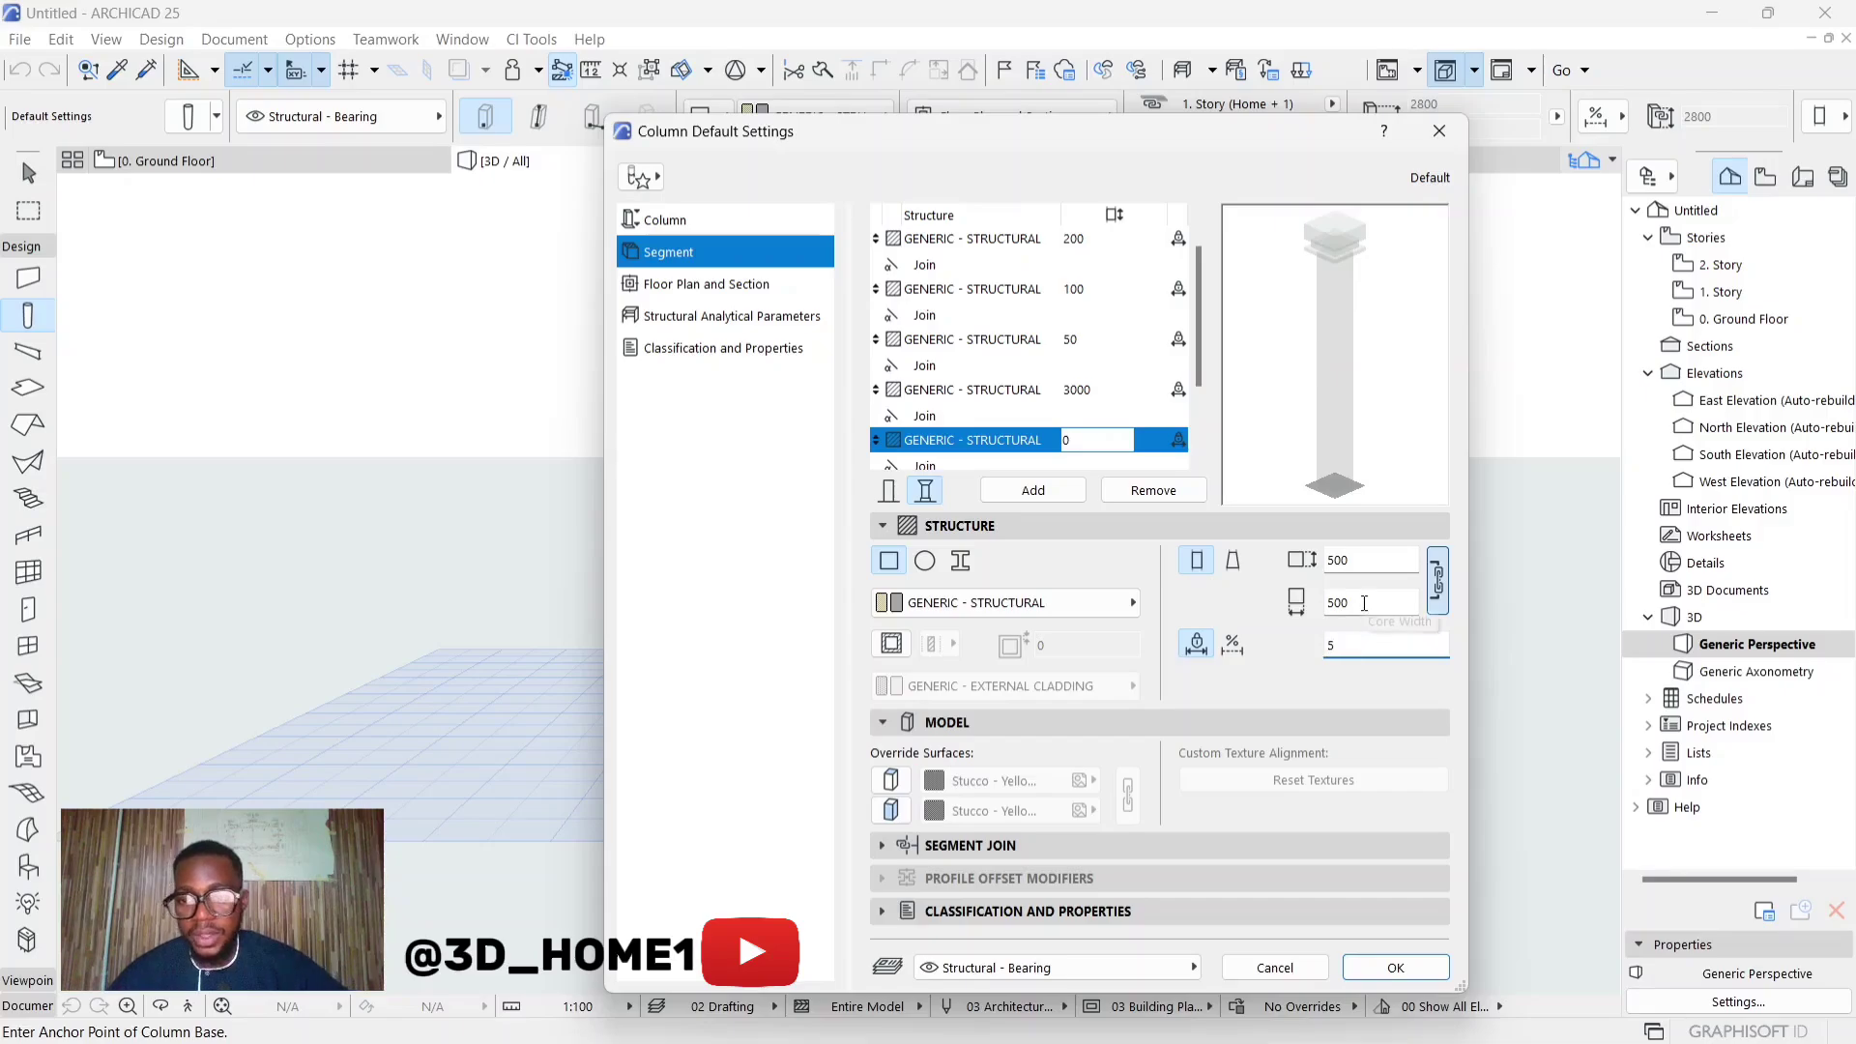
left_click(1365, 560)
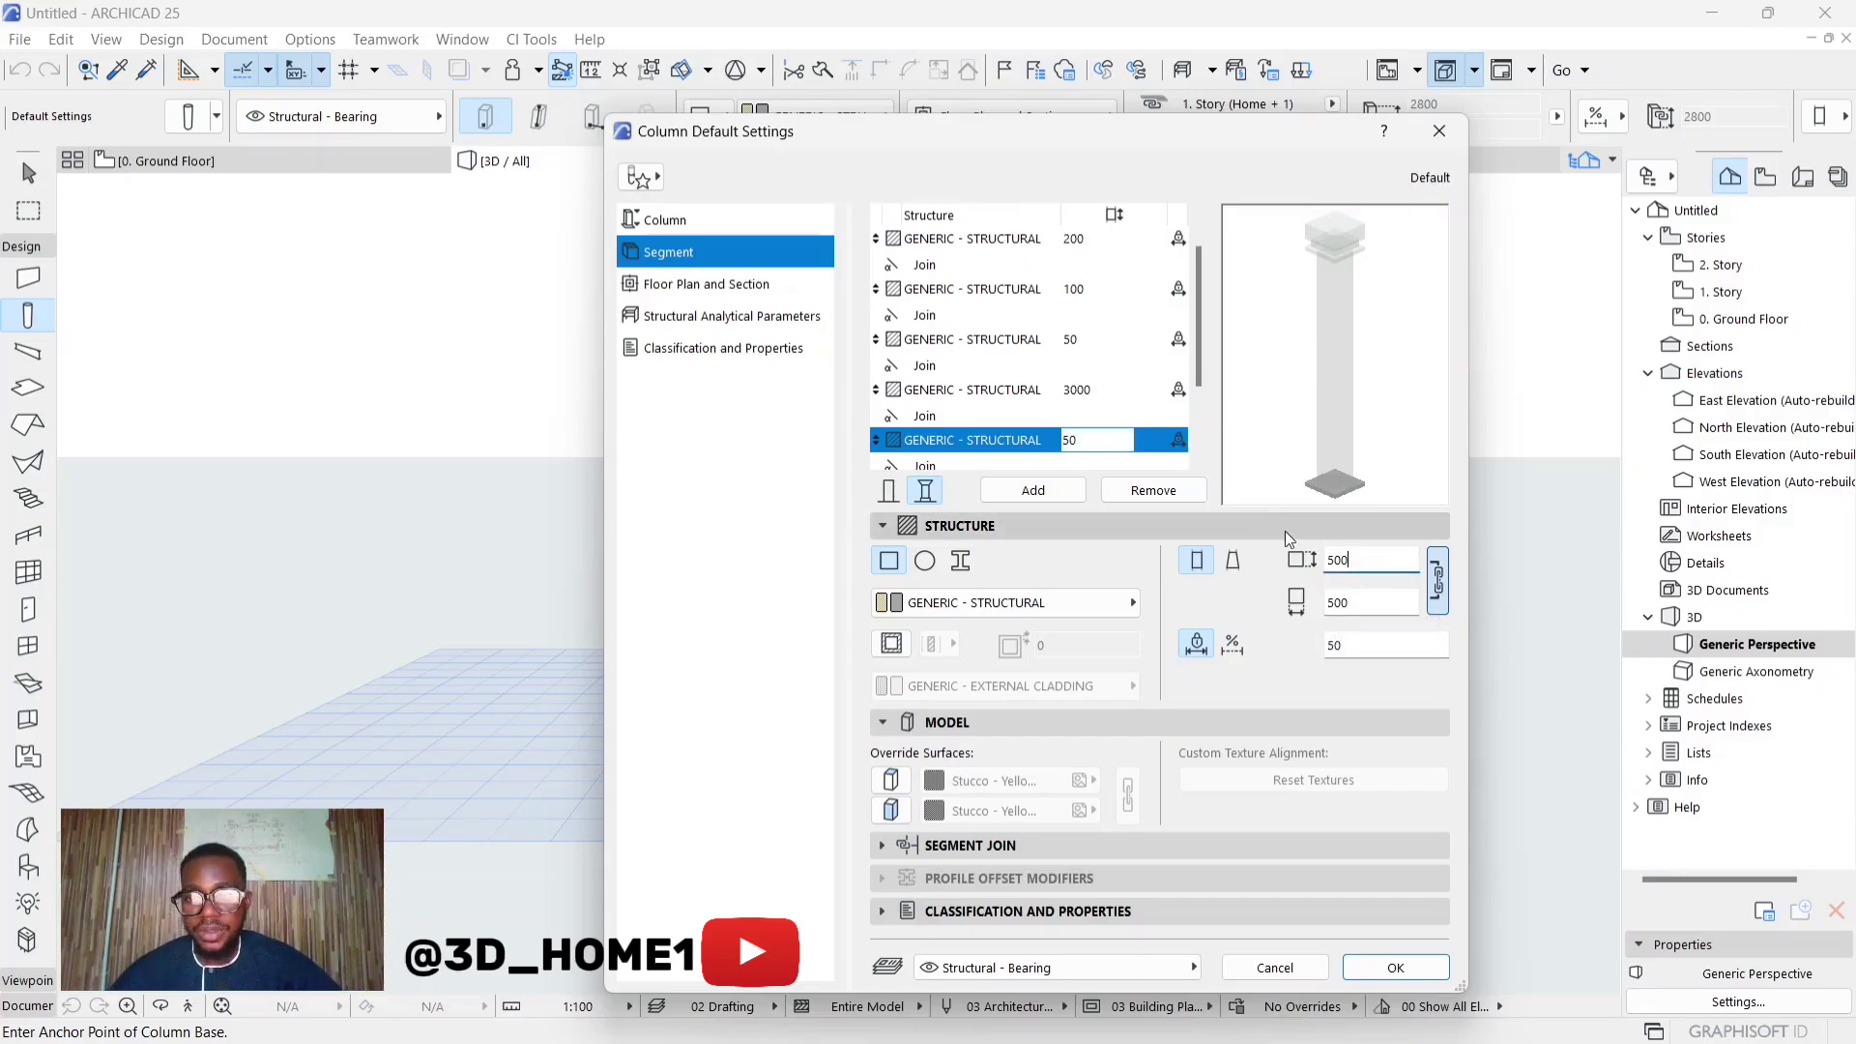
key("Tab")
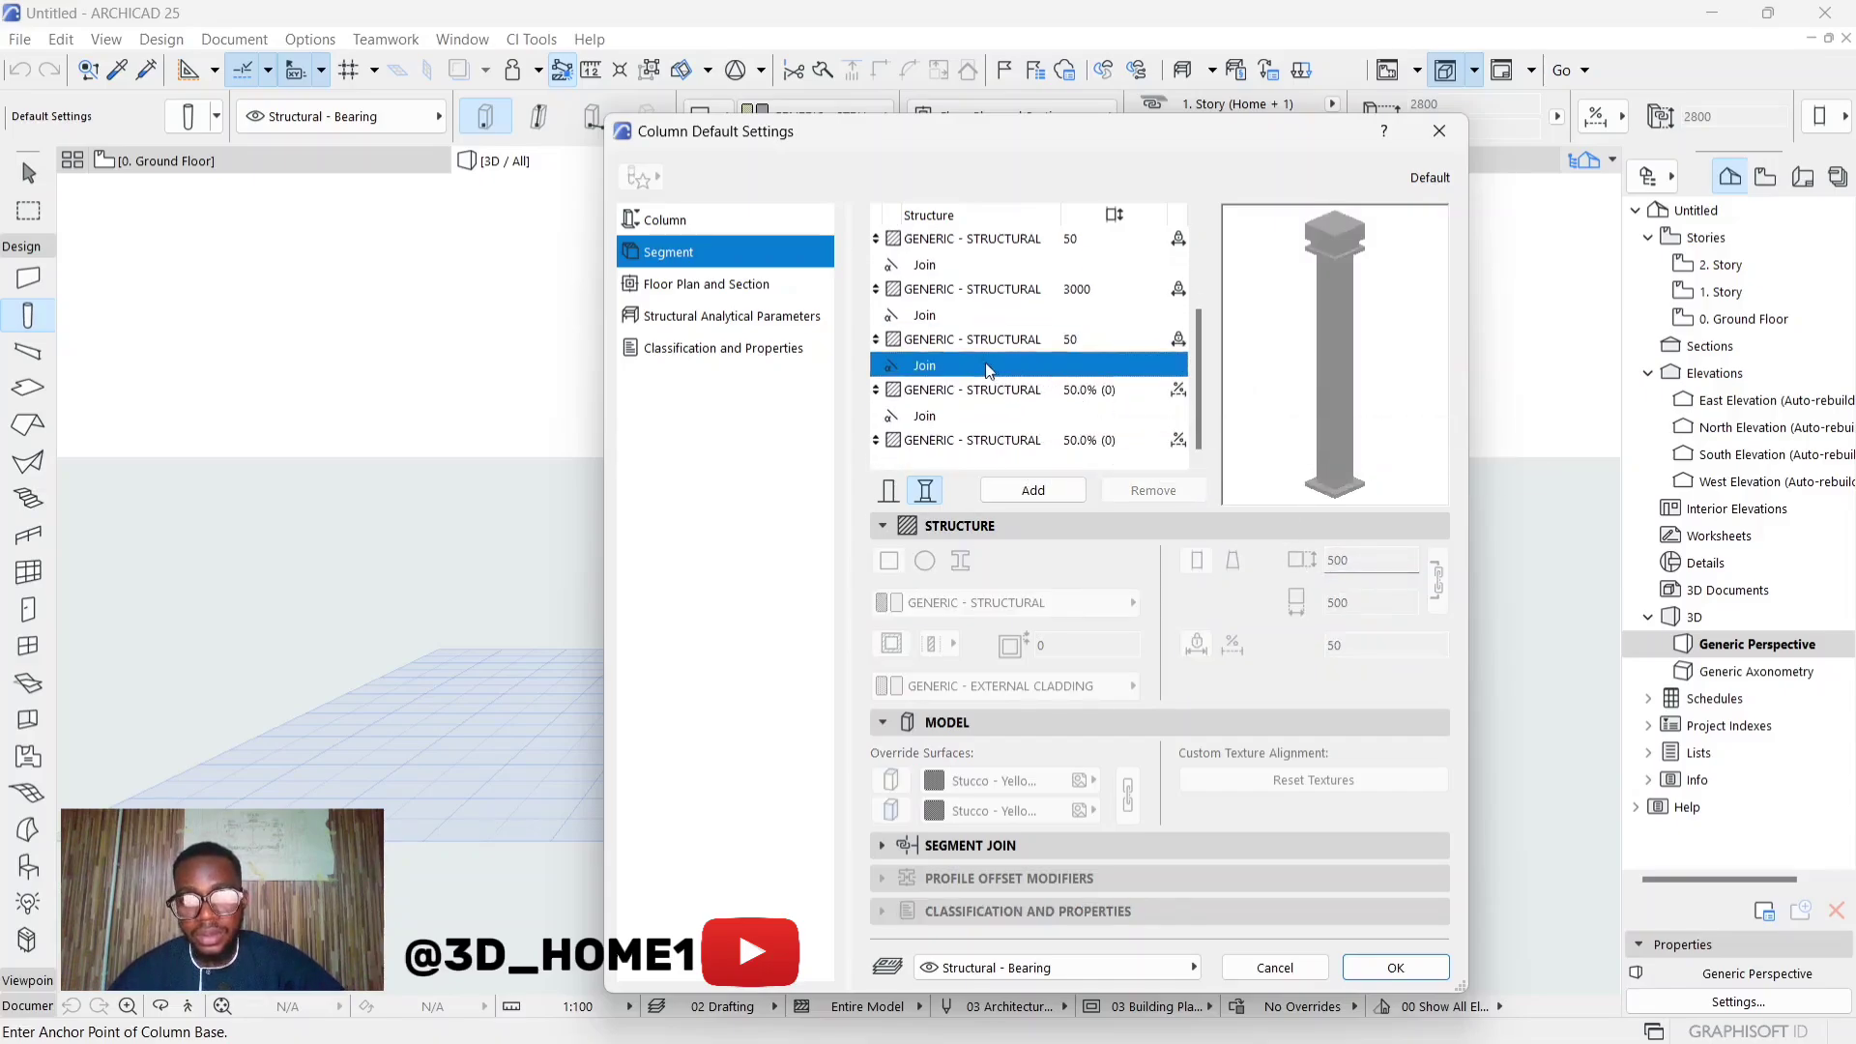
Give the second segment from the bottom a 400 by 400 cross-section and a fixed height of 100
left_click(1073, 389)
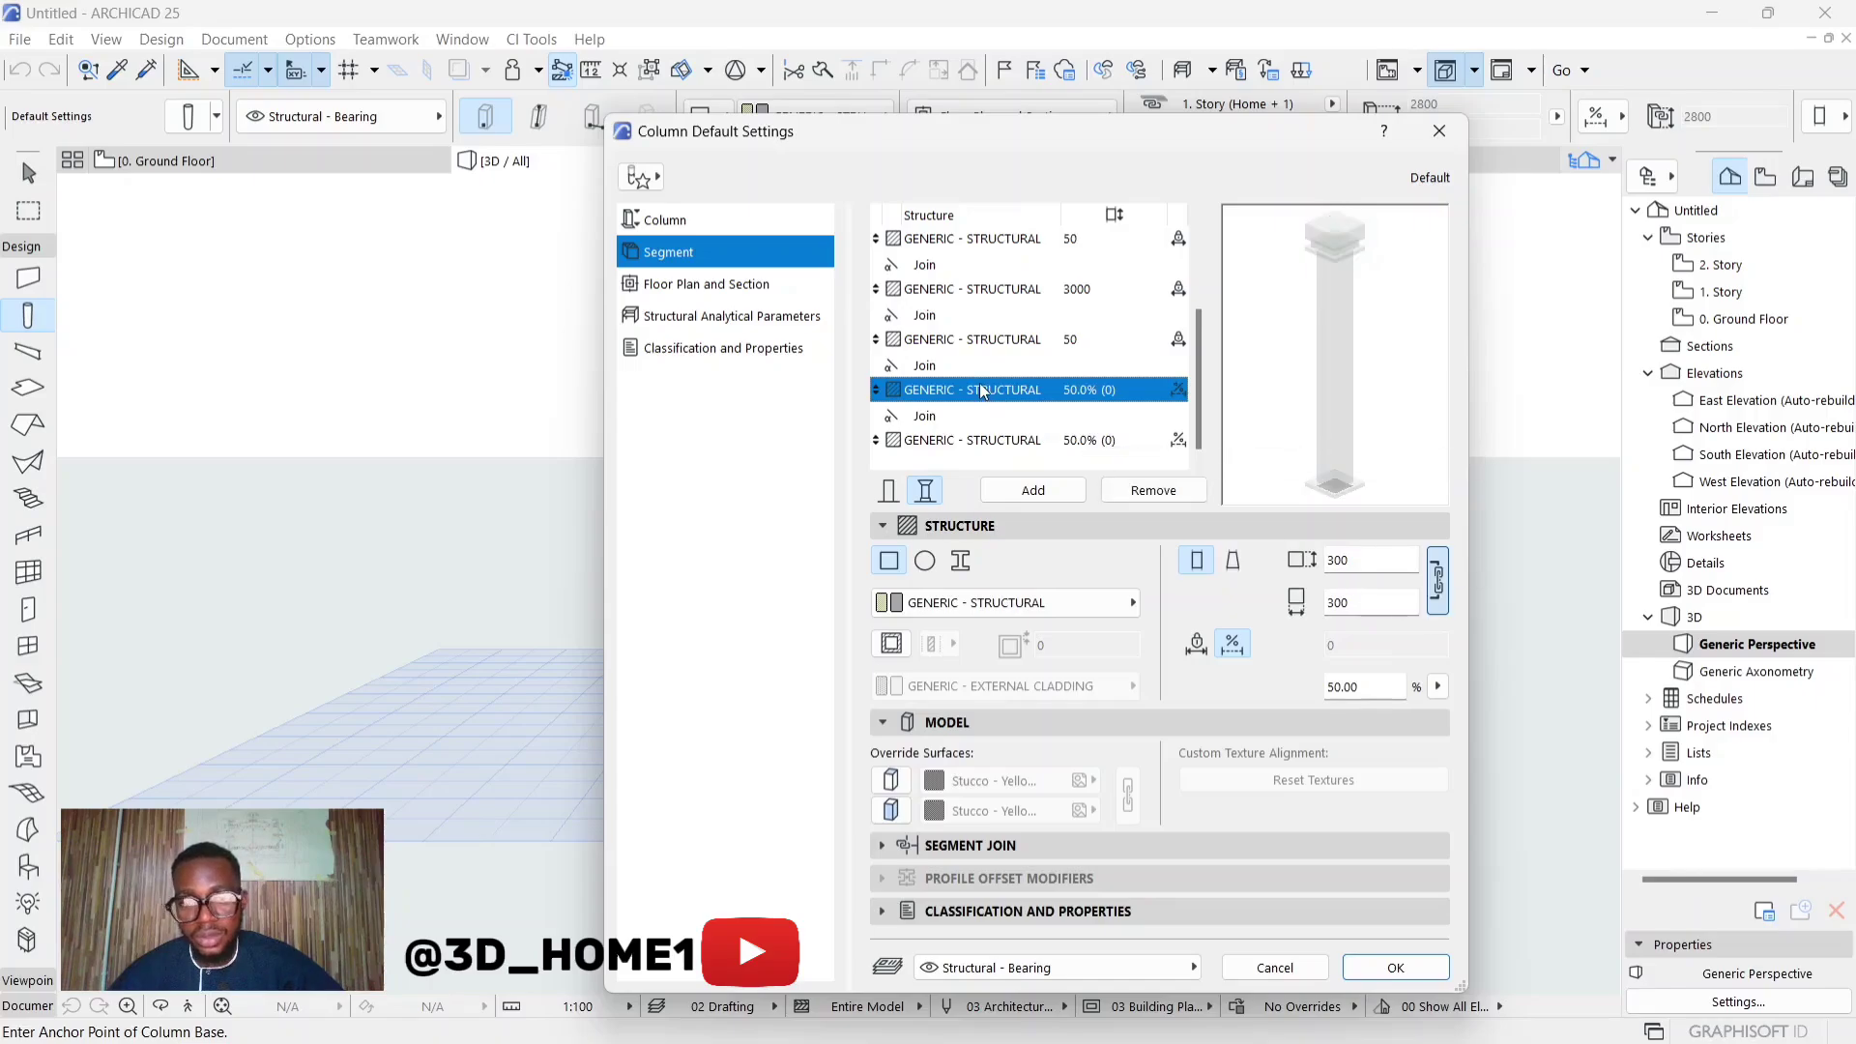
left_click(950, 368)
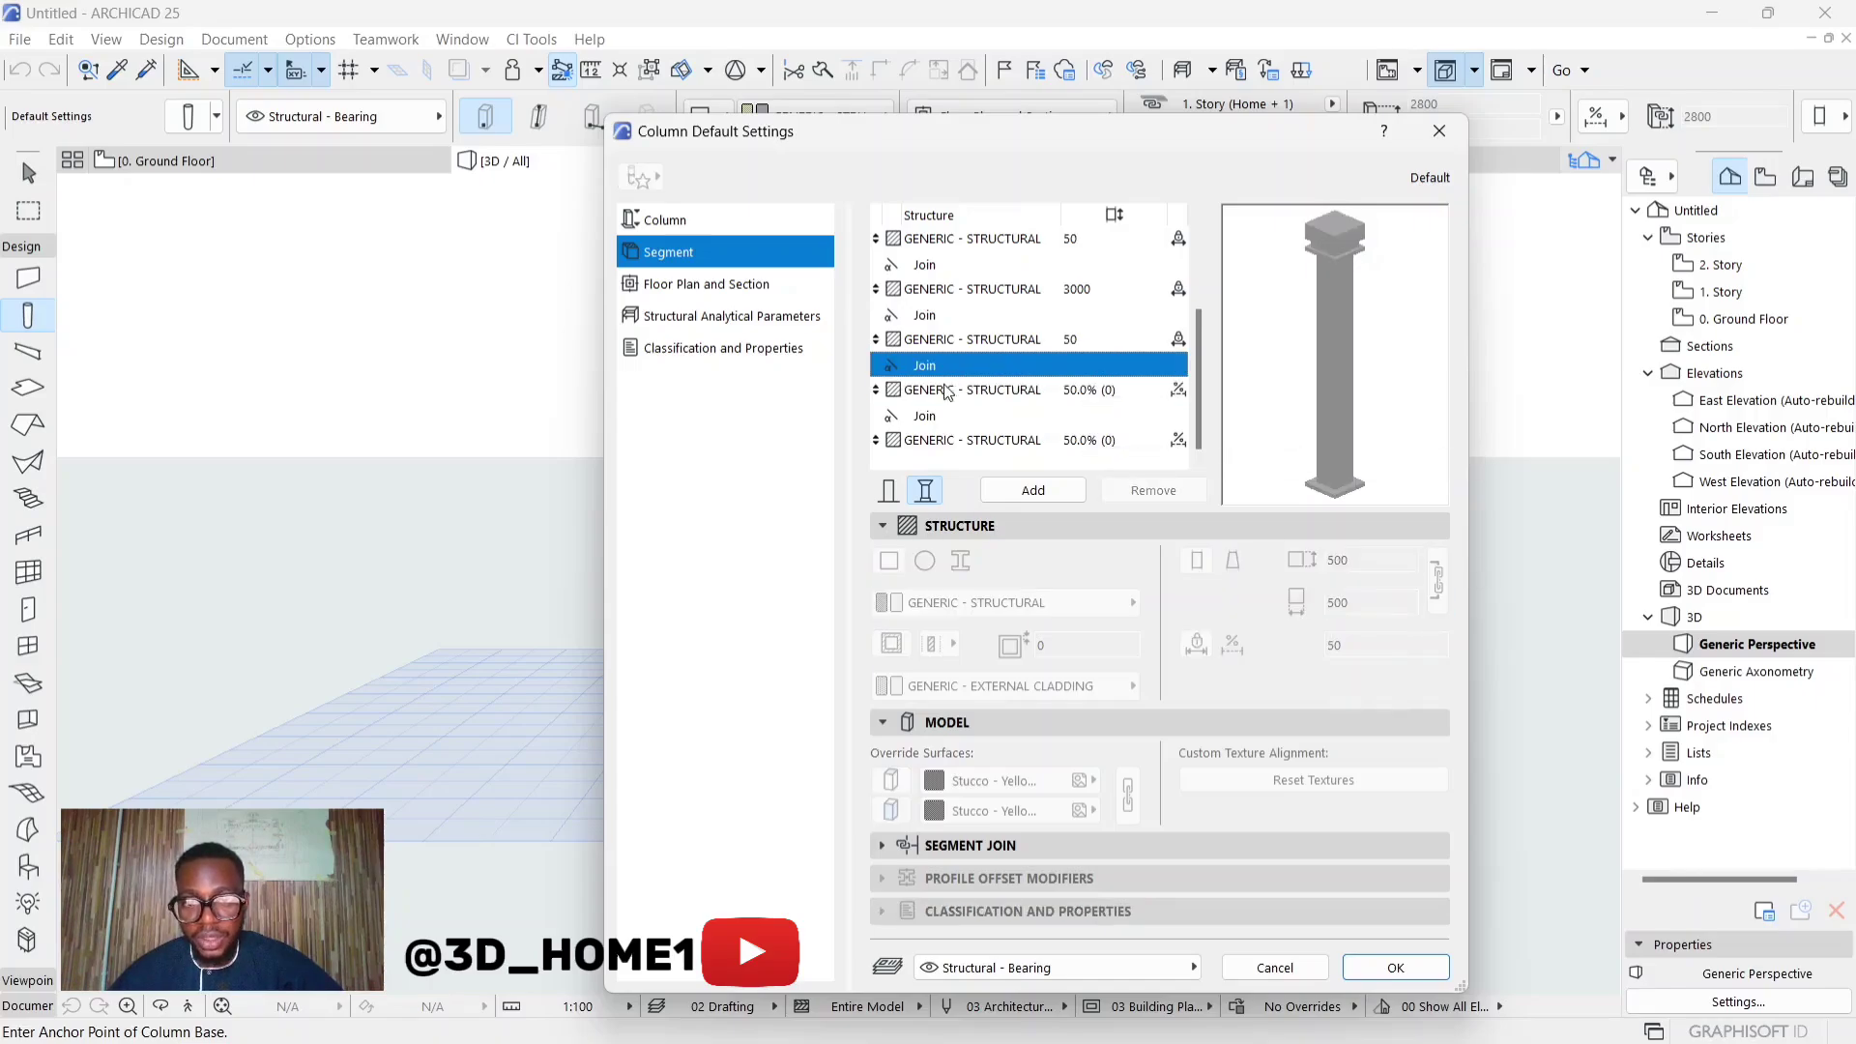
left_click(945, 391)
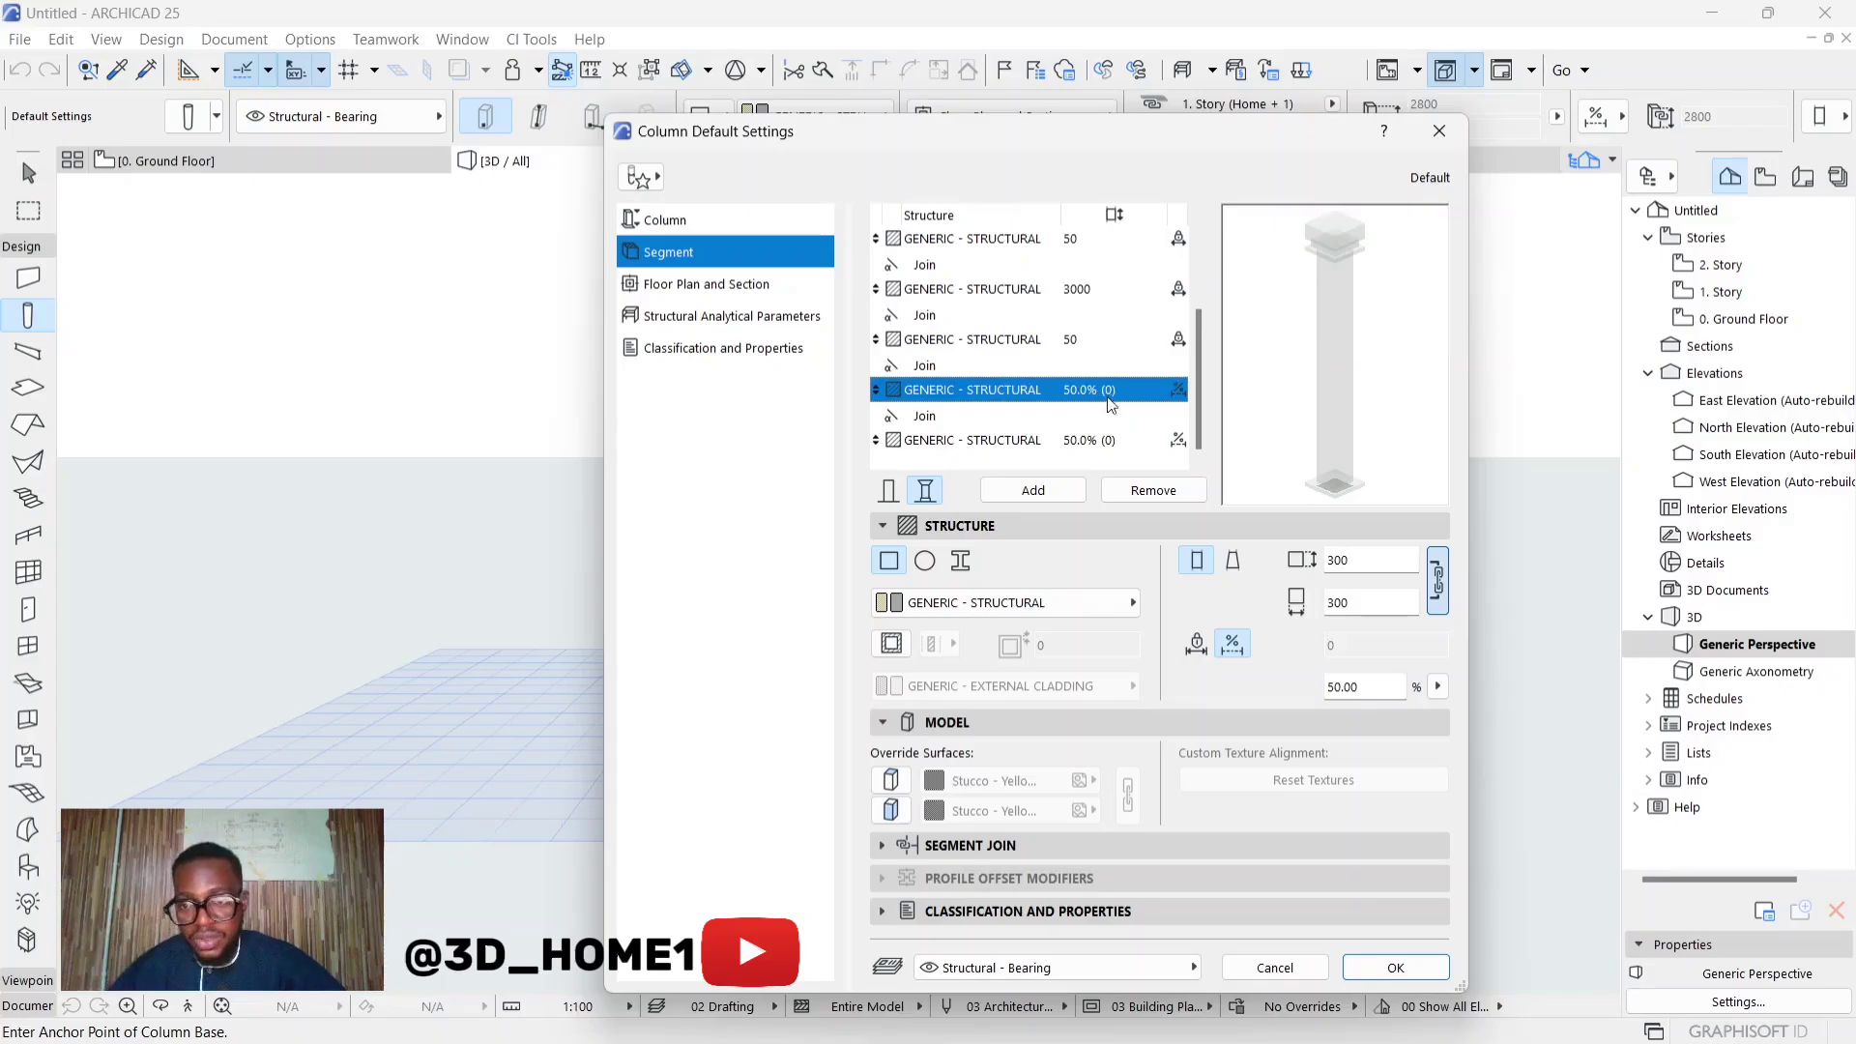
left_click(1361, 557)
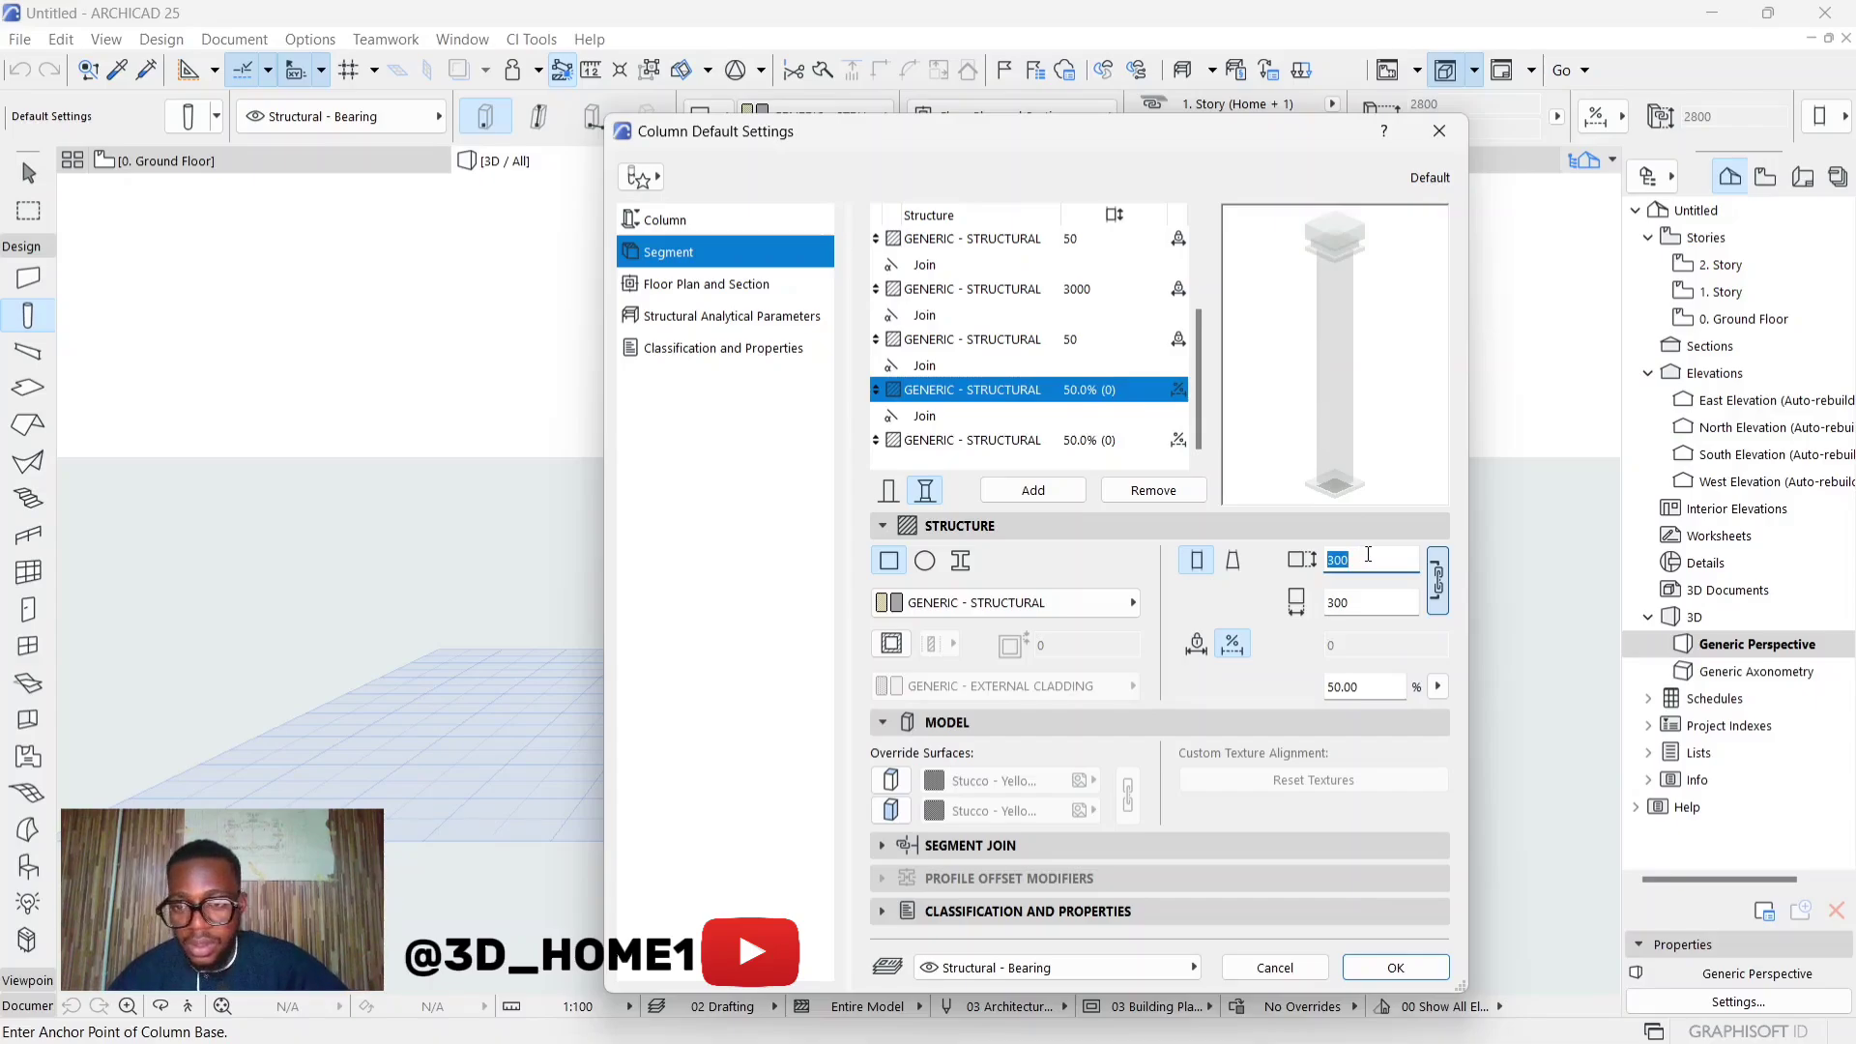
type("4")
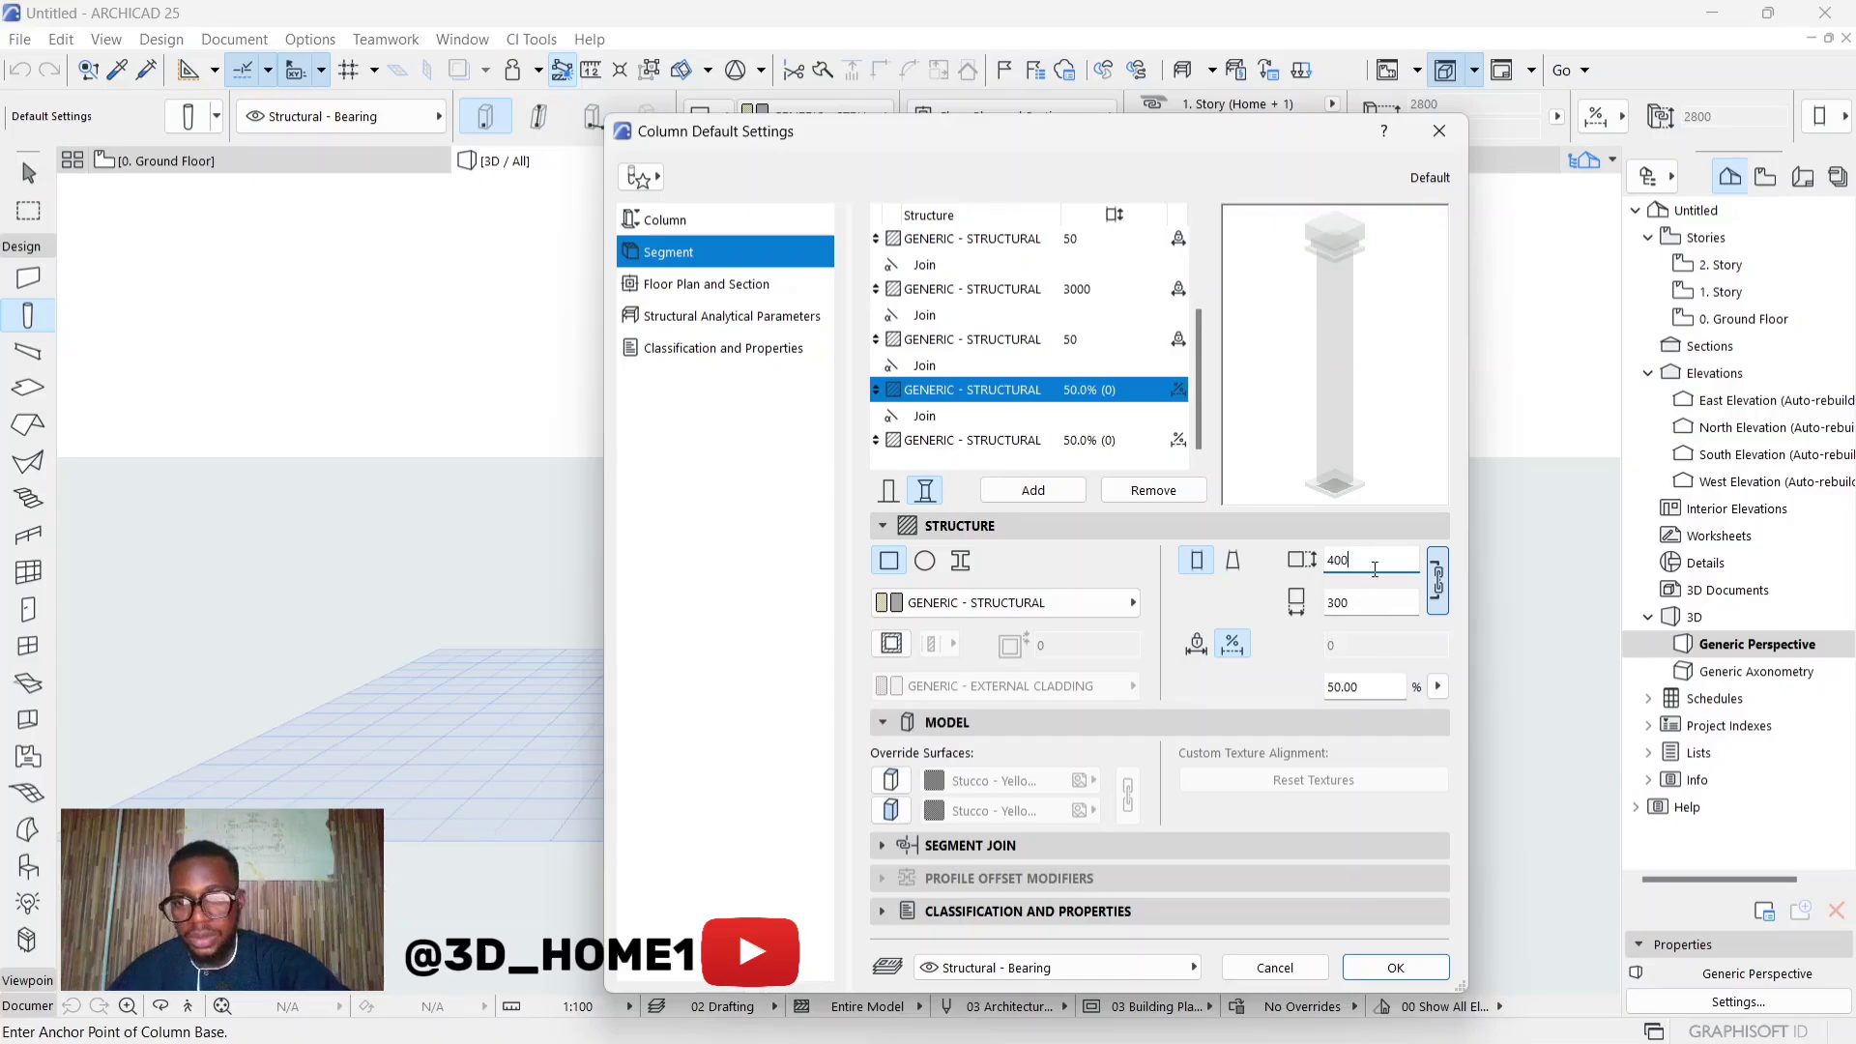
type("00")
key("Tab")
left_click(1196, 646)
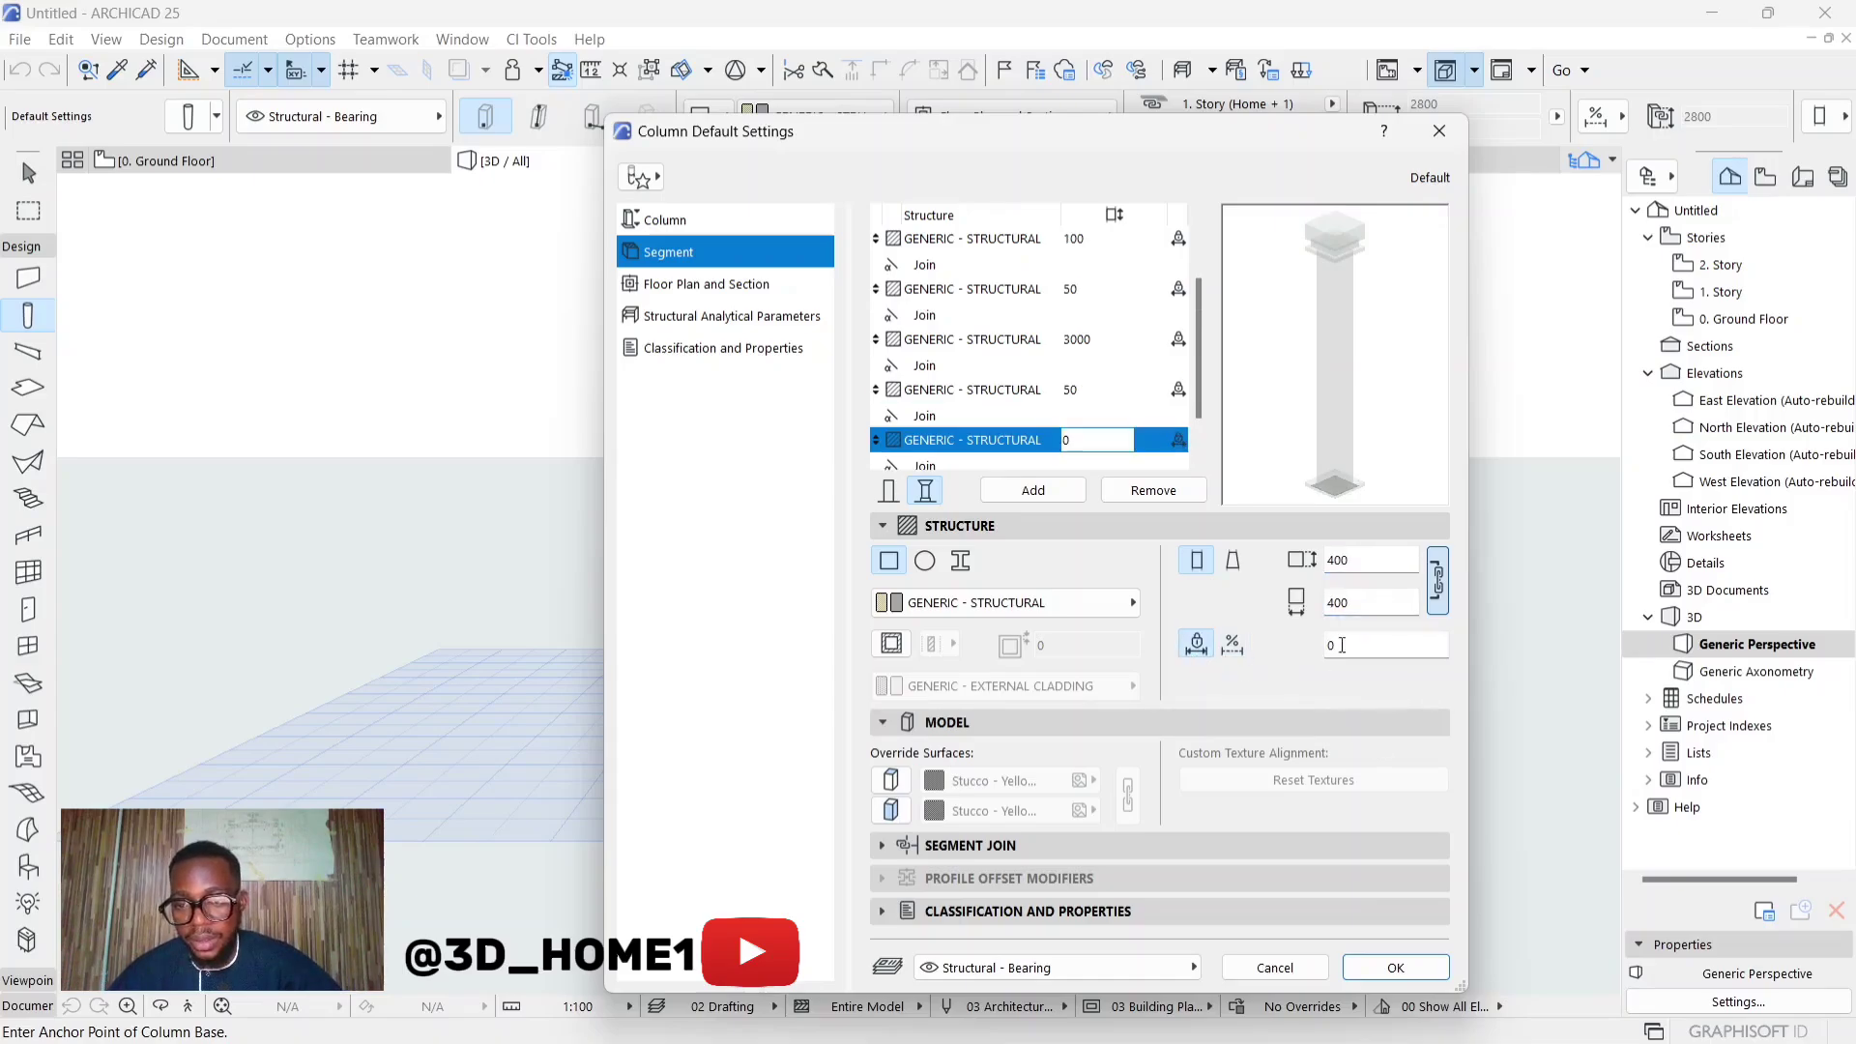
left_click(1343, 644)
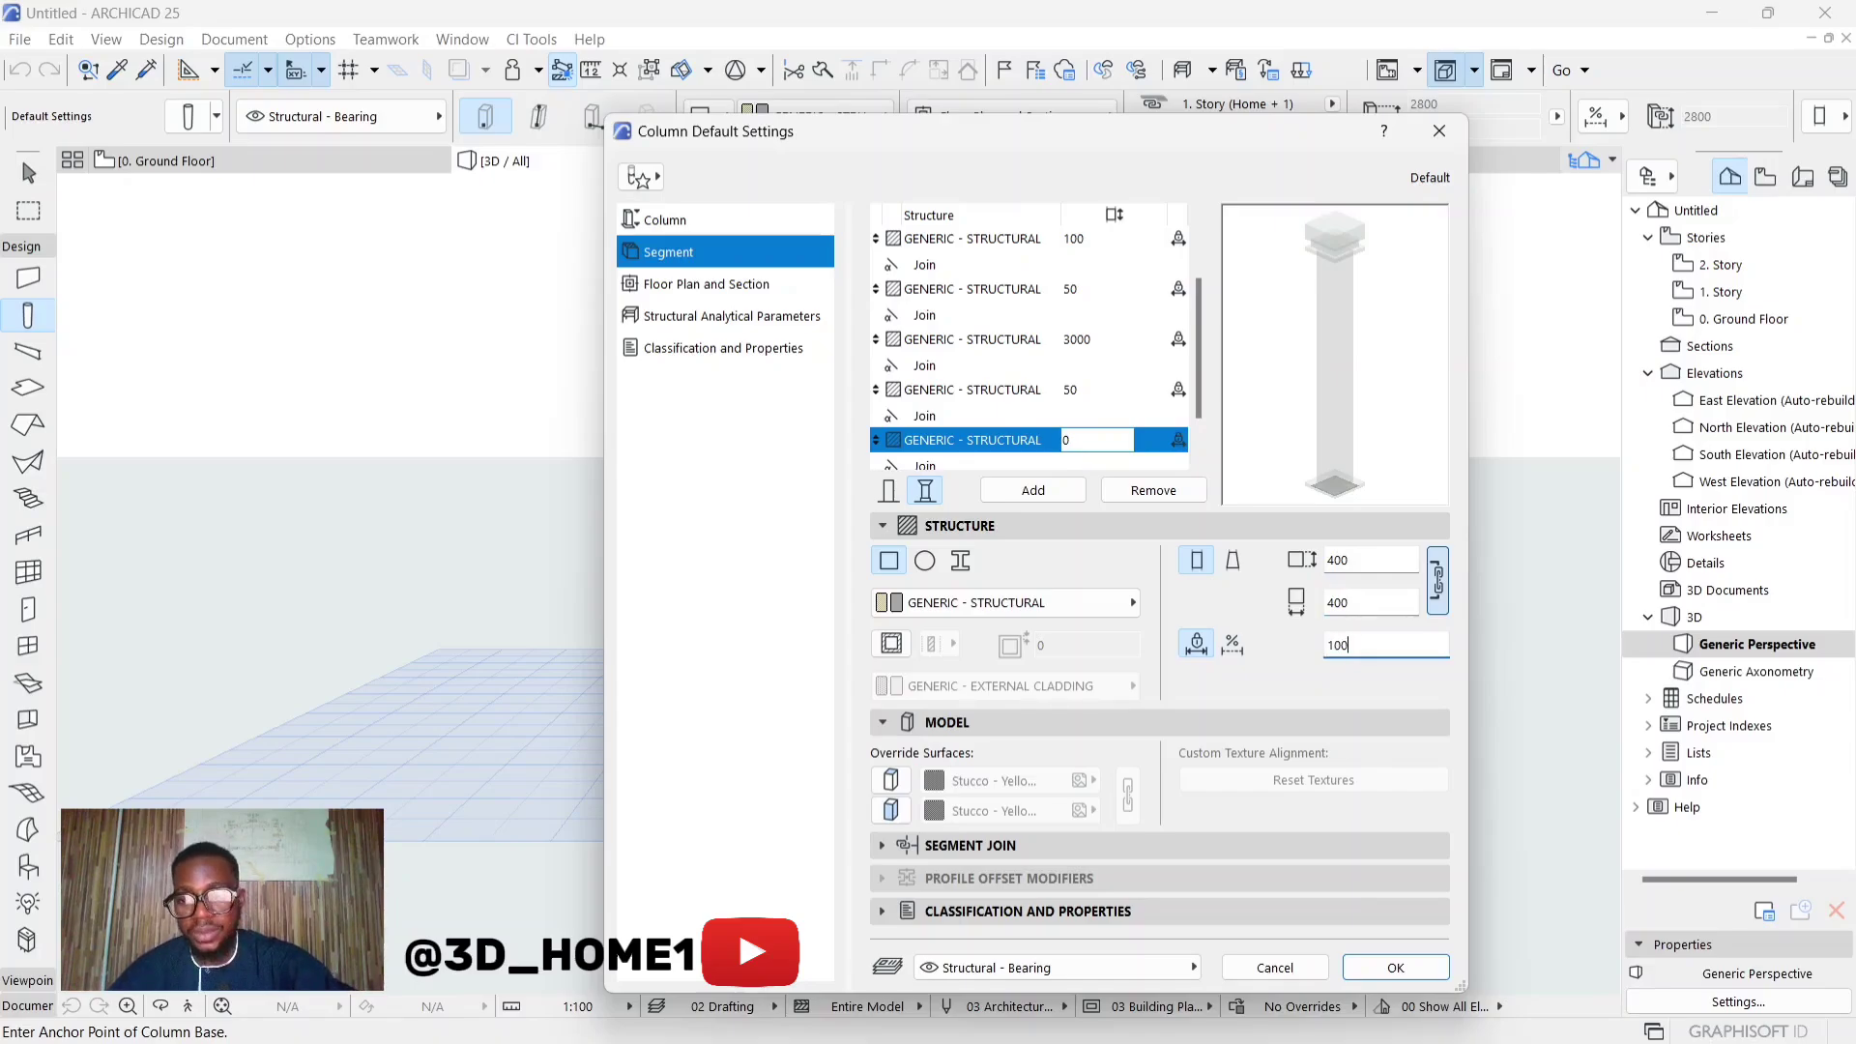
Give the bottom segment of the column a 500 by 500 cross-section and a fixed height of 600
left_click(1360, 601)
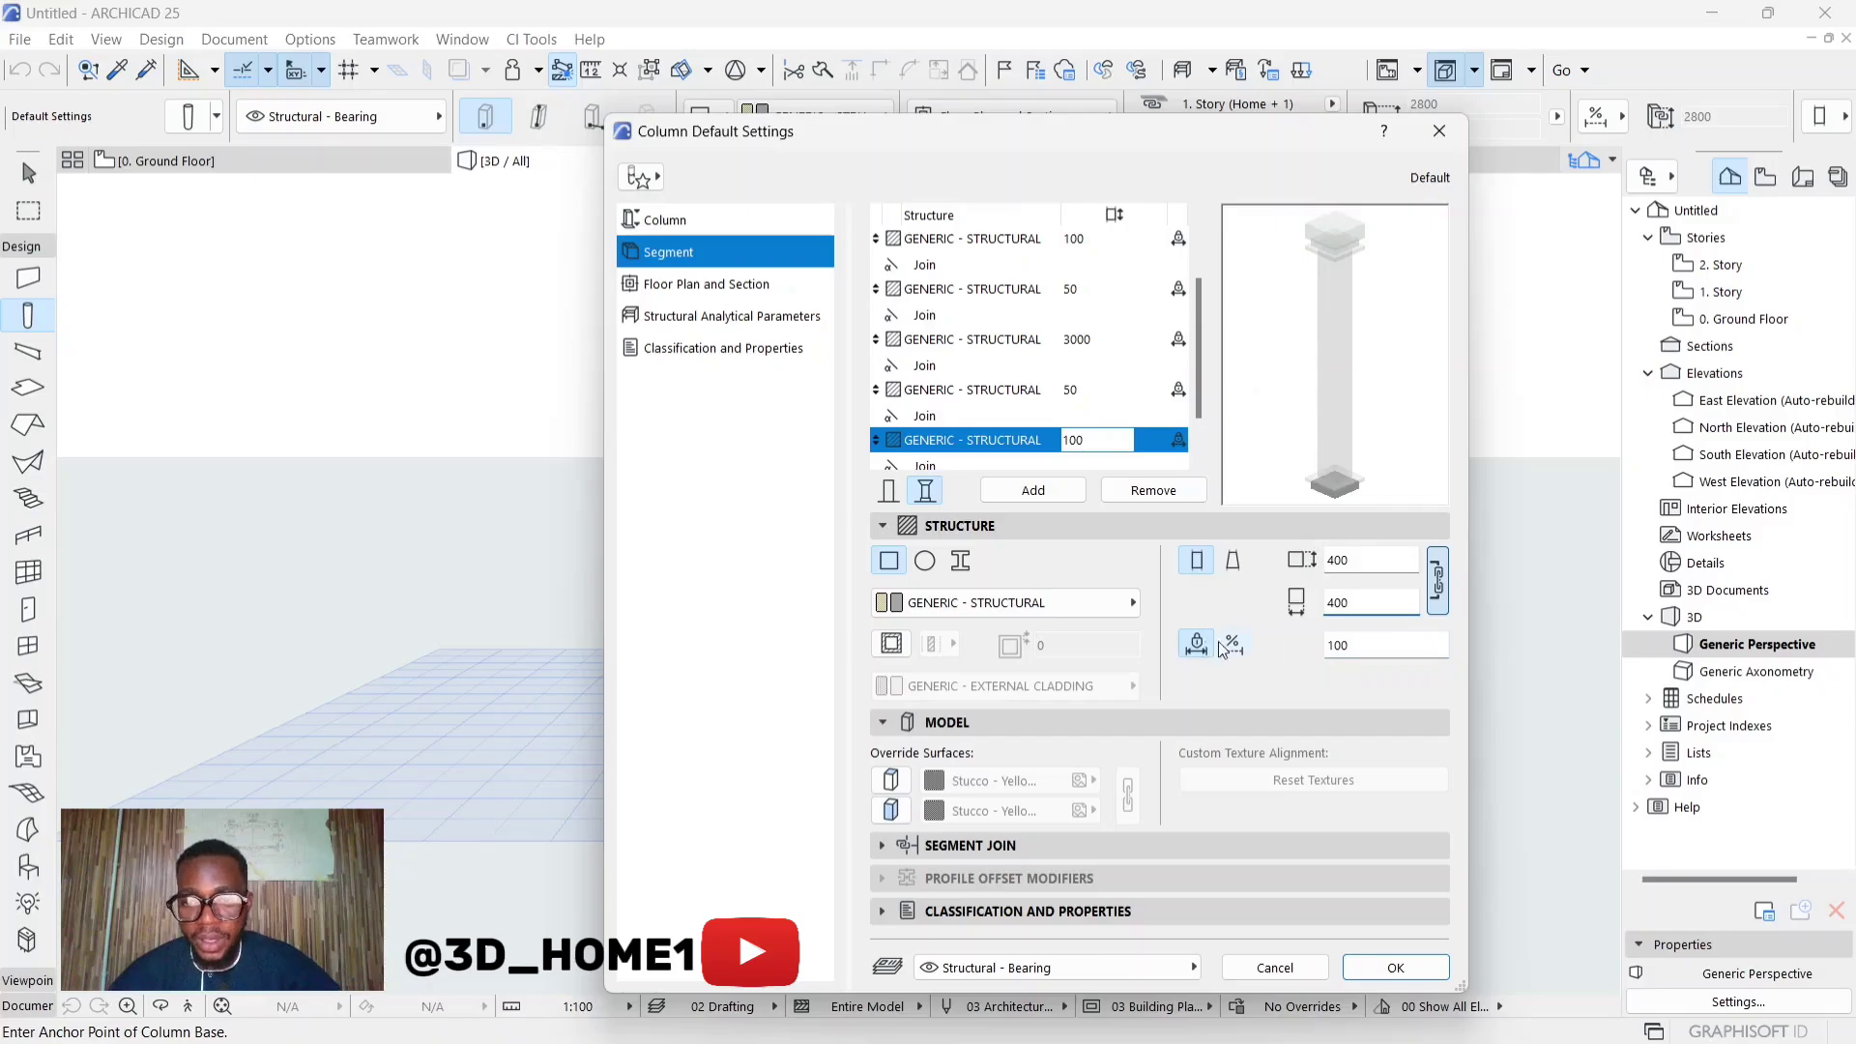
left_click(1370, 645)
scroll(1049, 445, "down", 1)
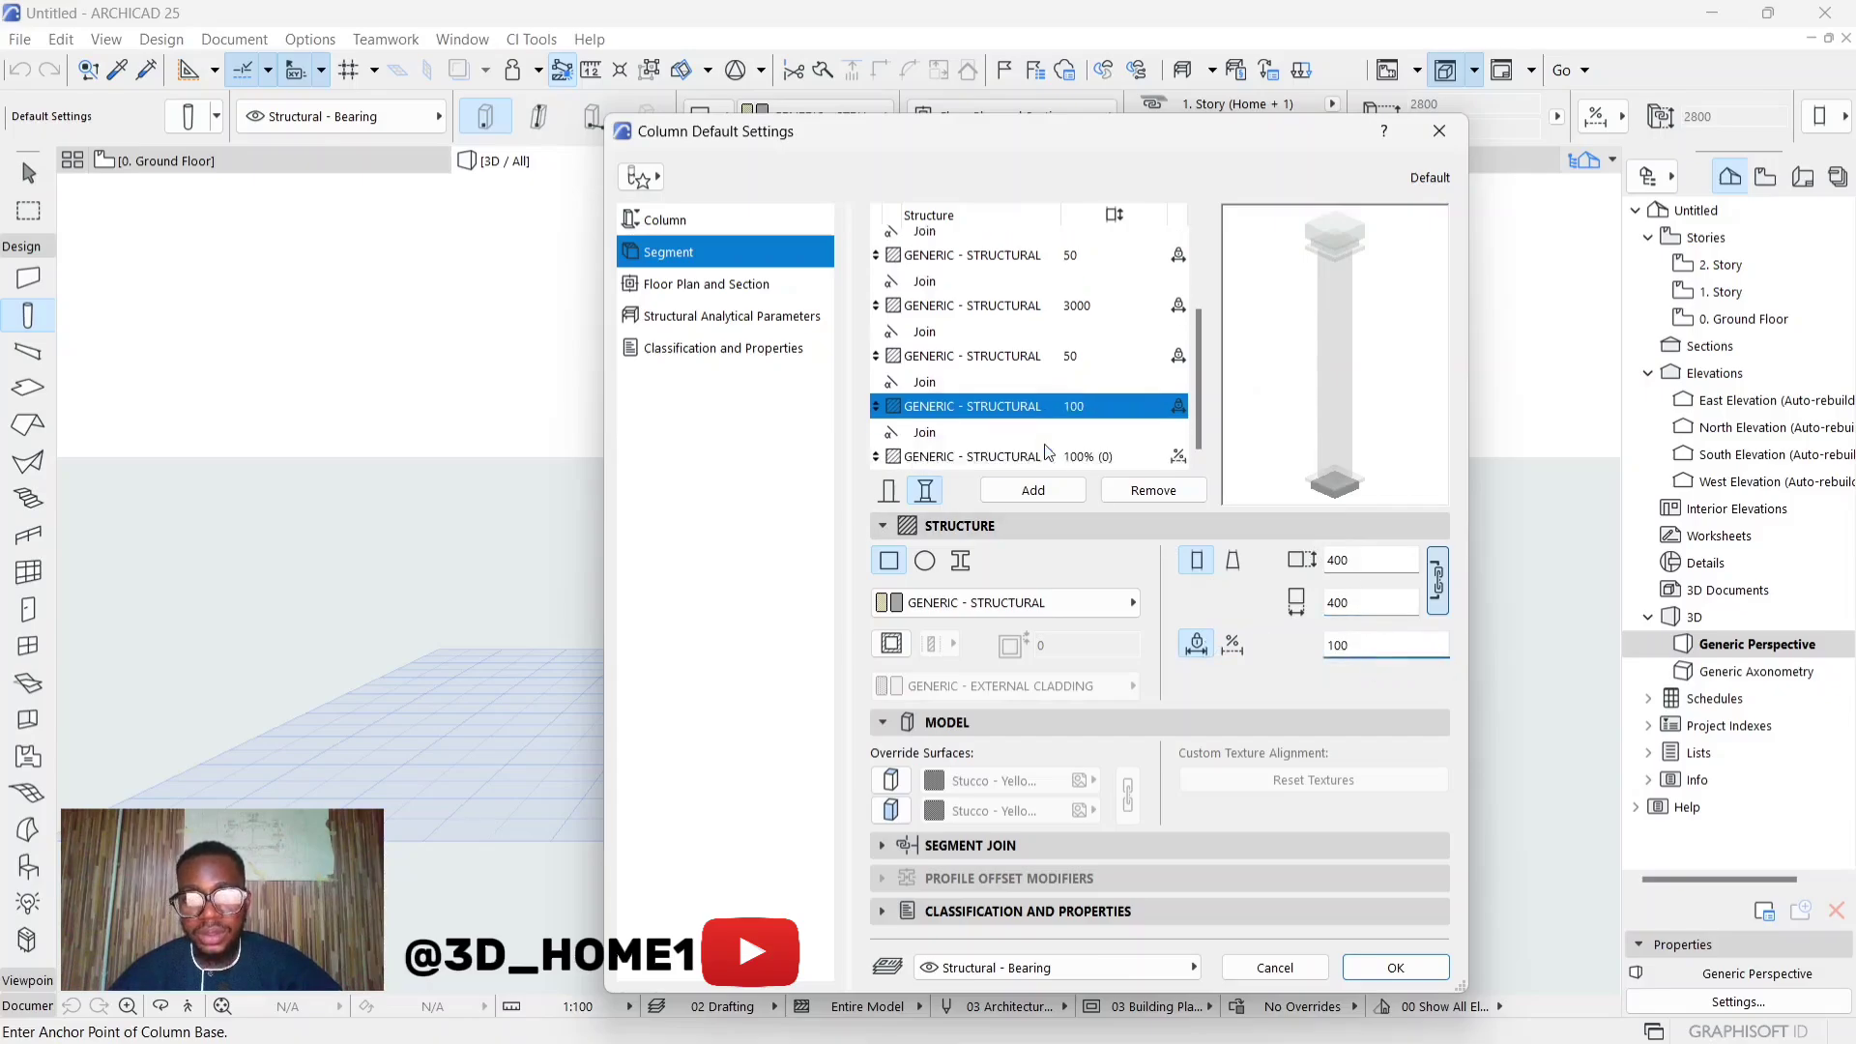
left_click(1048, 441)
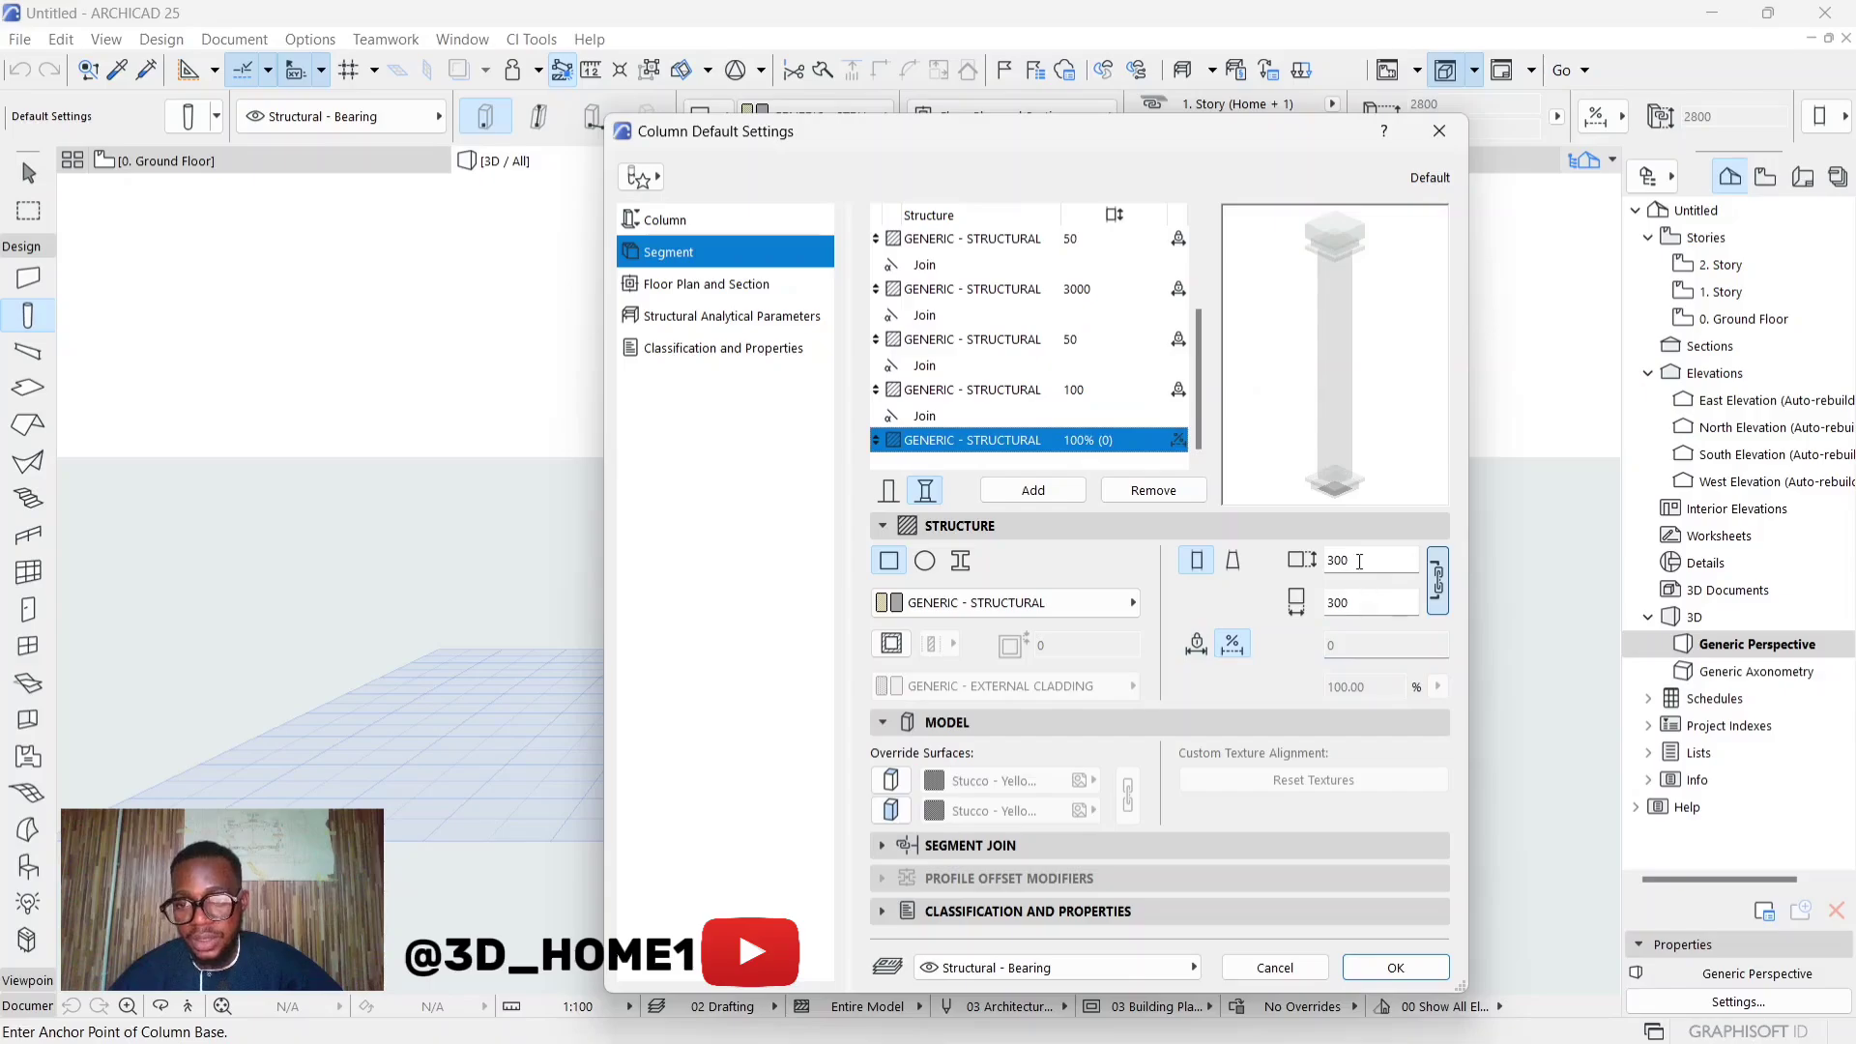
double_click(1359, 562)
type("500")
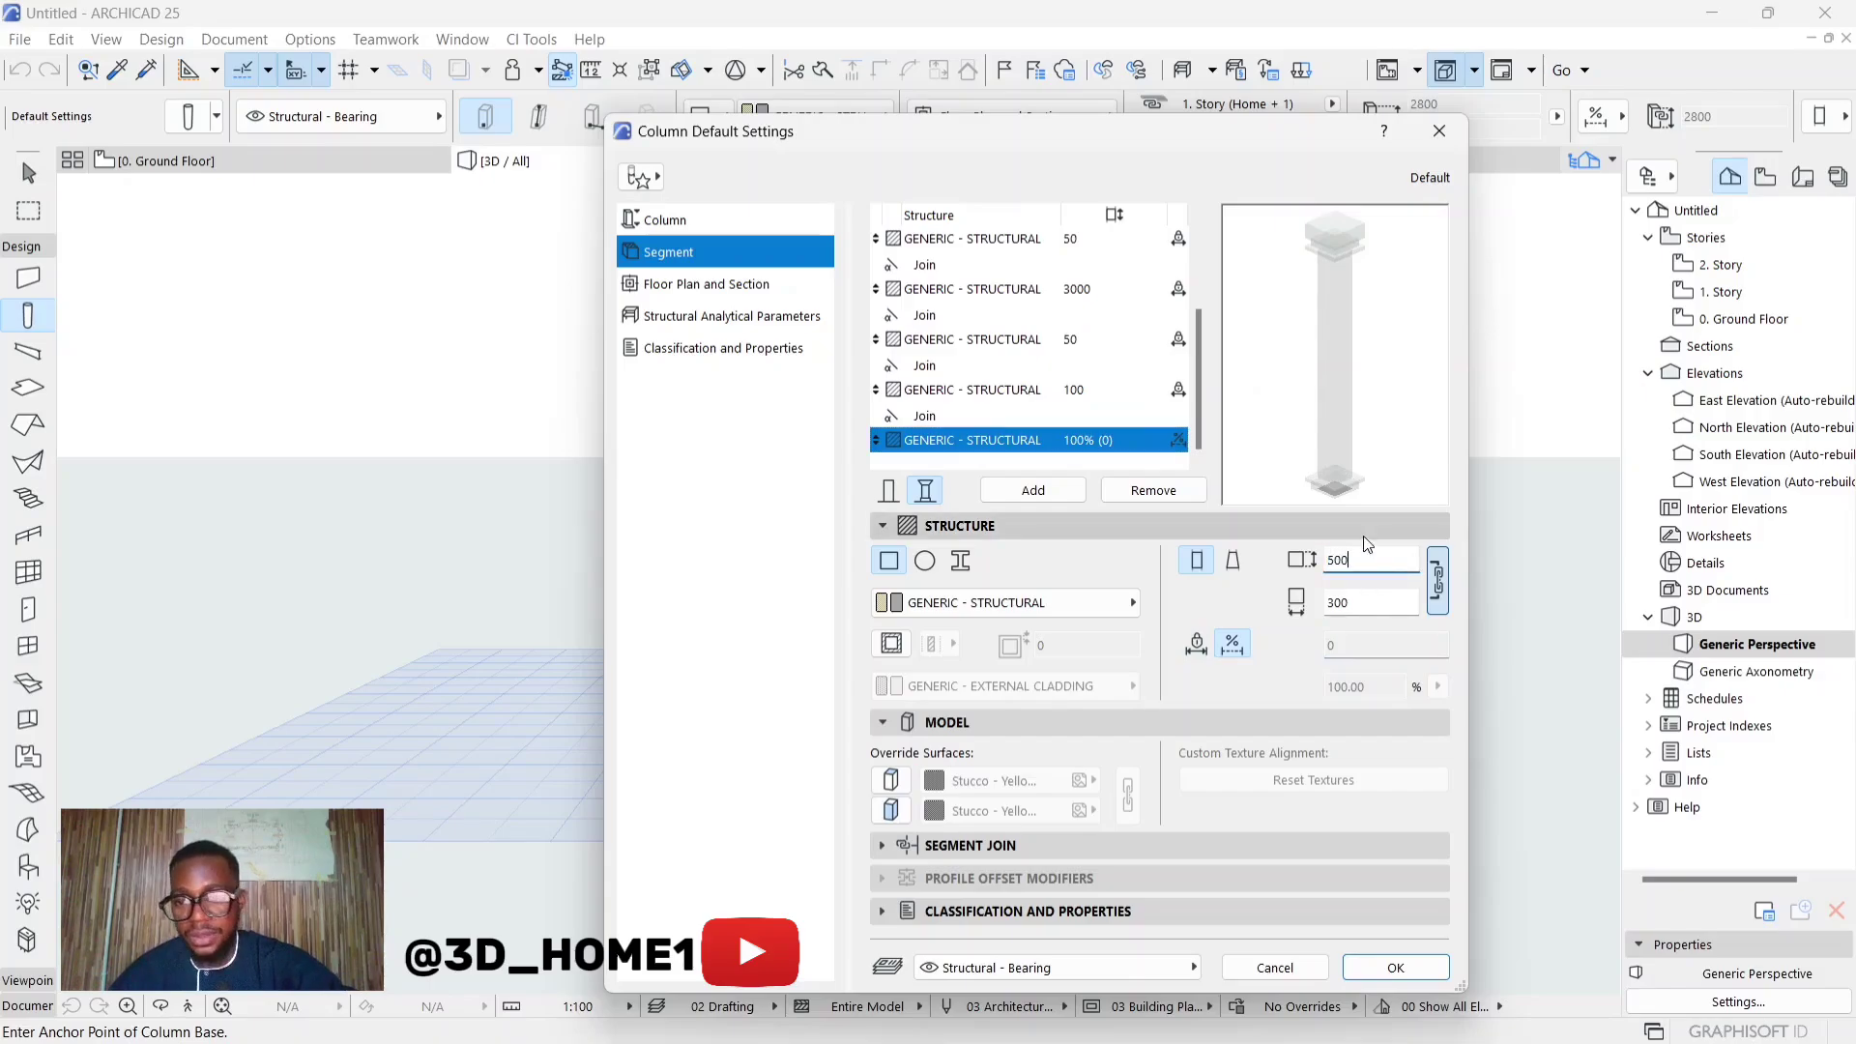
key("Tab")
type("500")
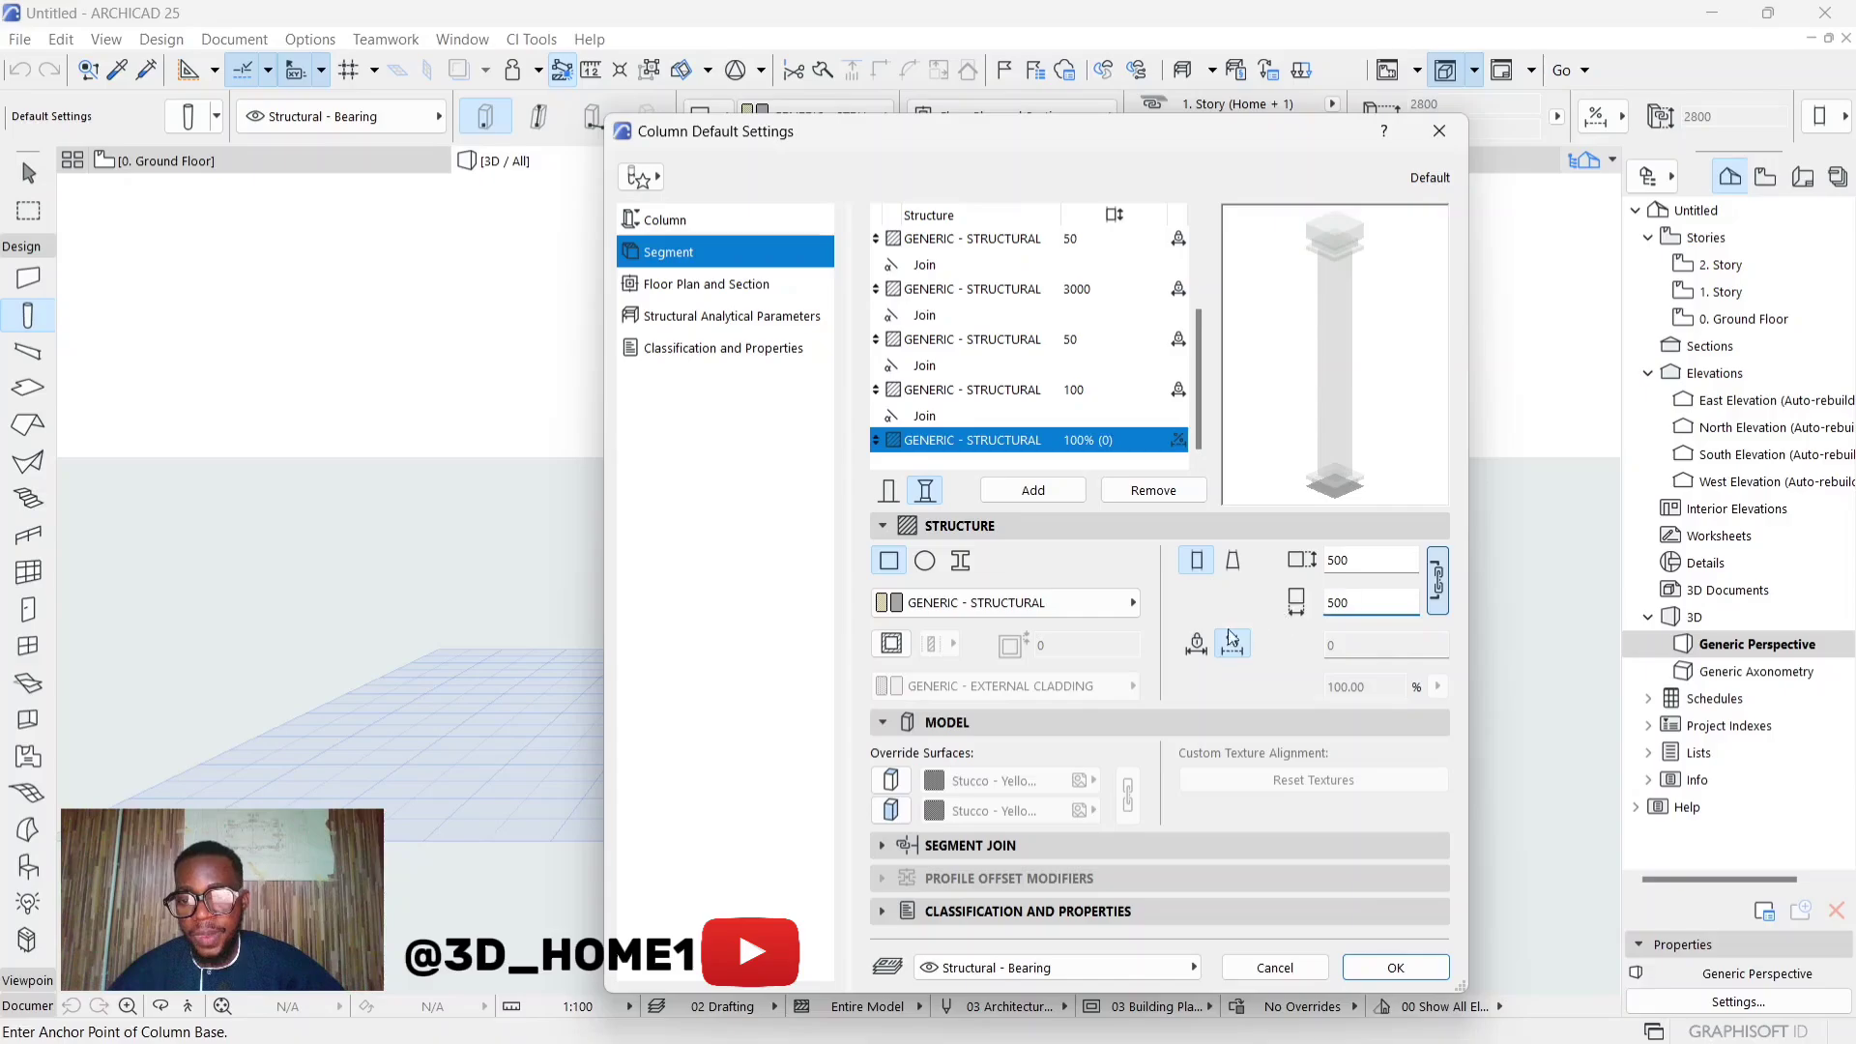
left_click(1197, 644)
left_click(1367, 647)
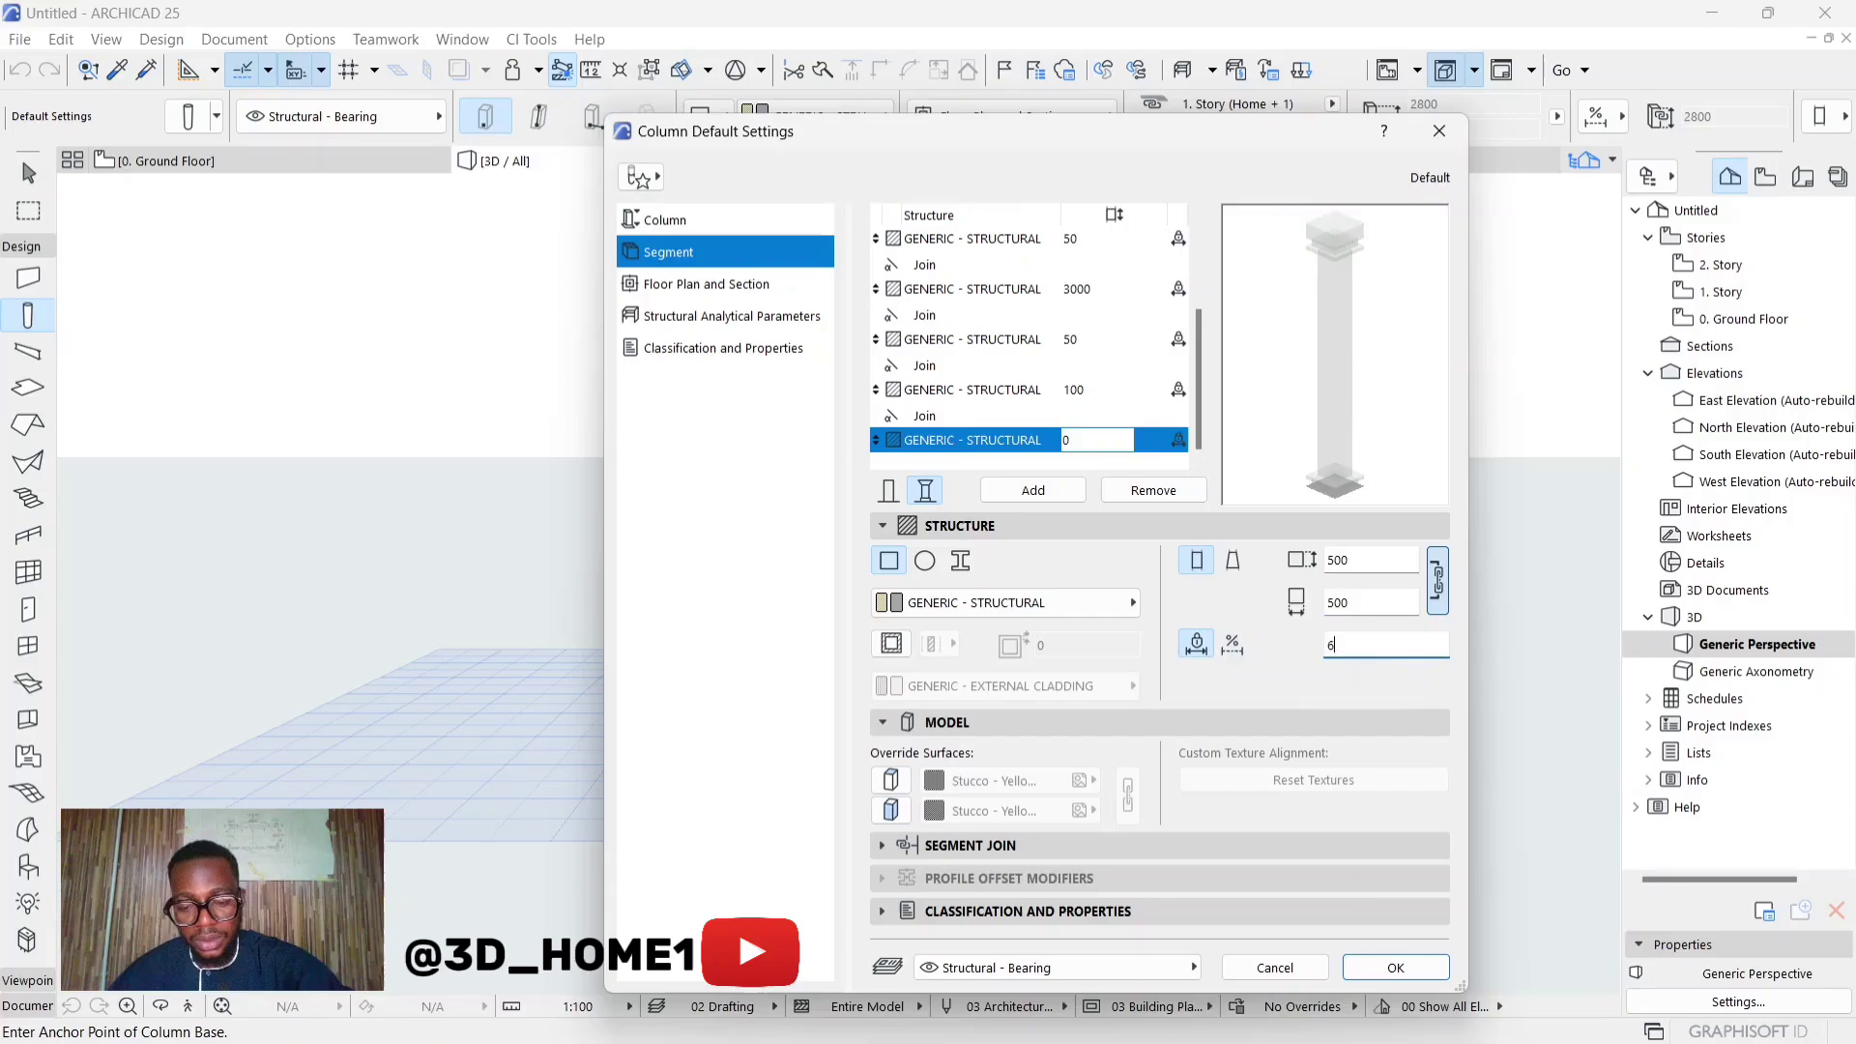
type("600")
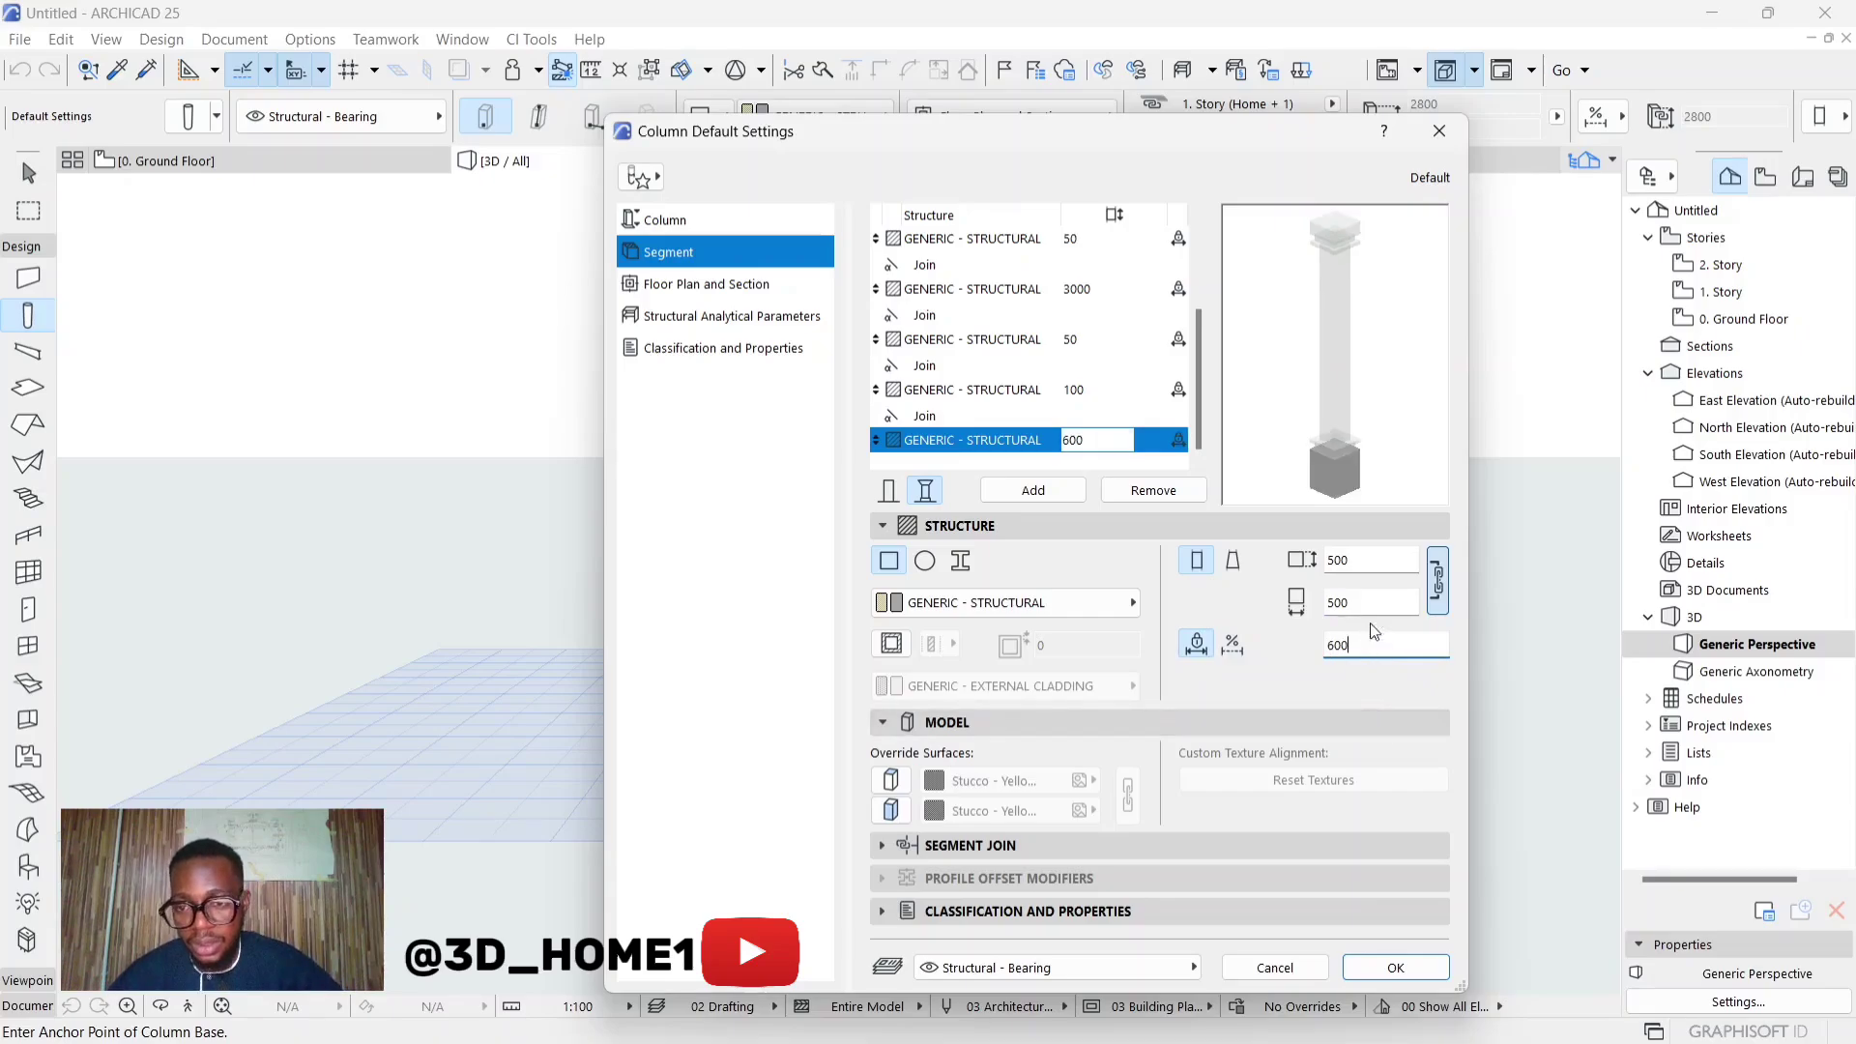
left_click(1367, 602)
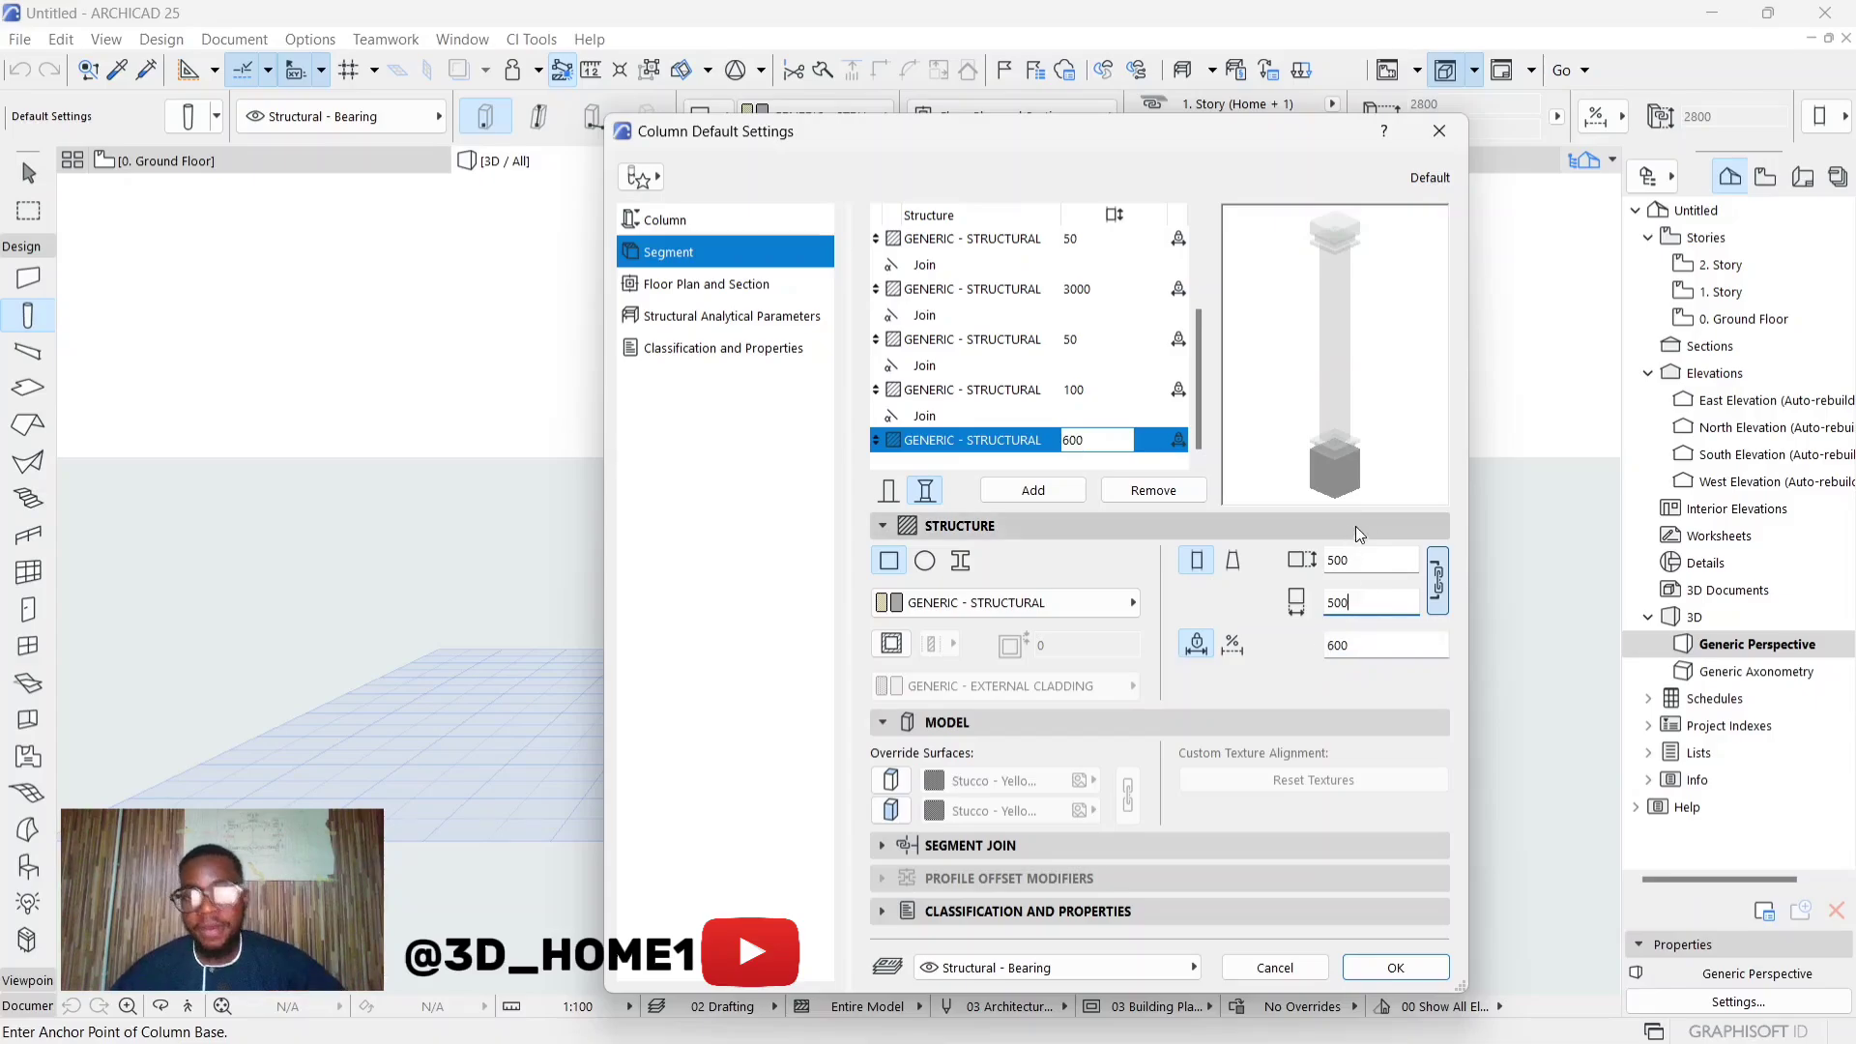
Accept the column settings and place one column on the 3D grid near the origin
left_click(1397, 967)
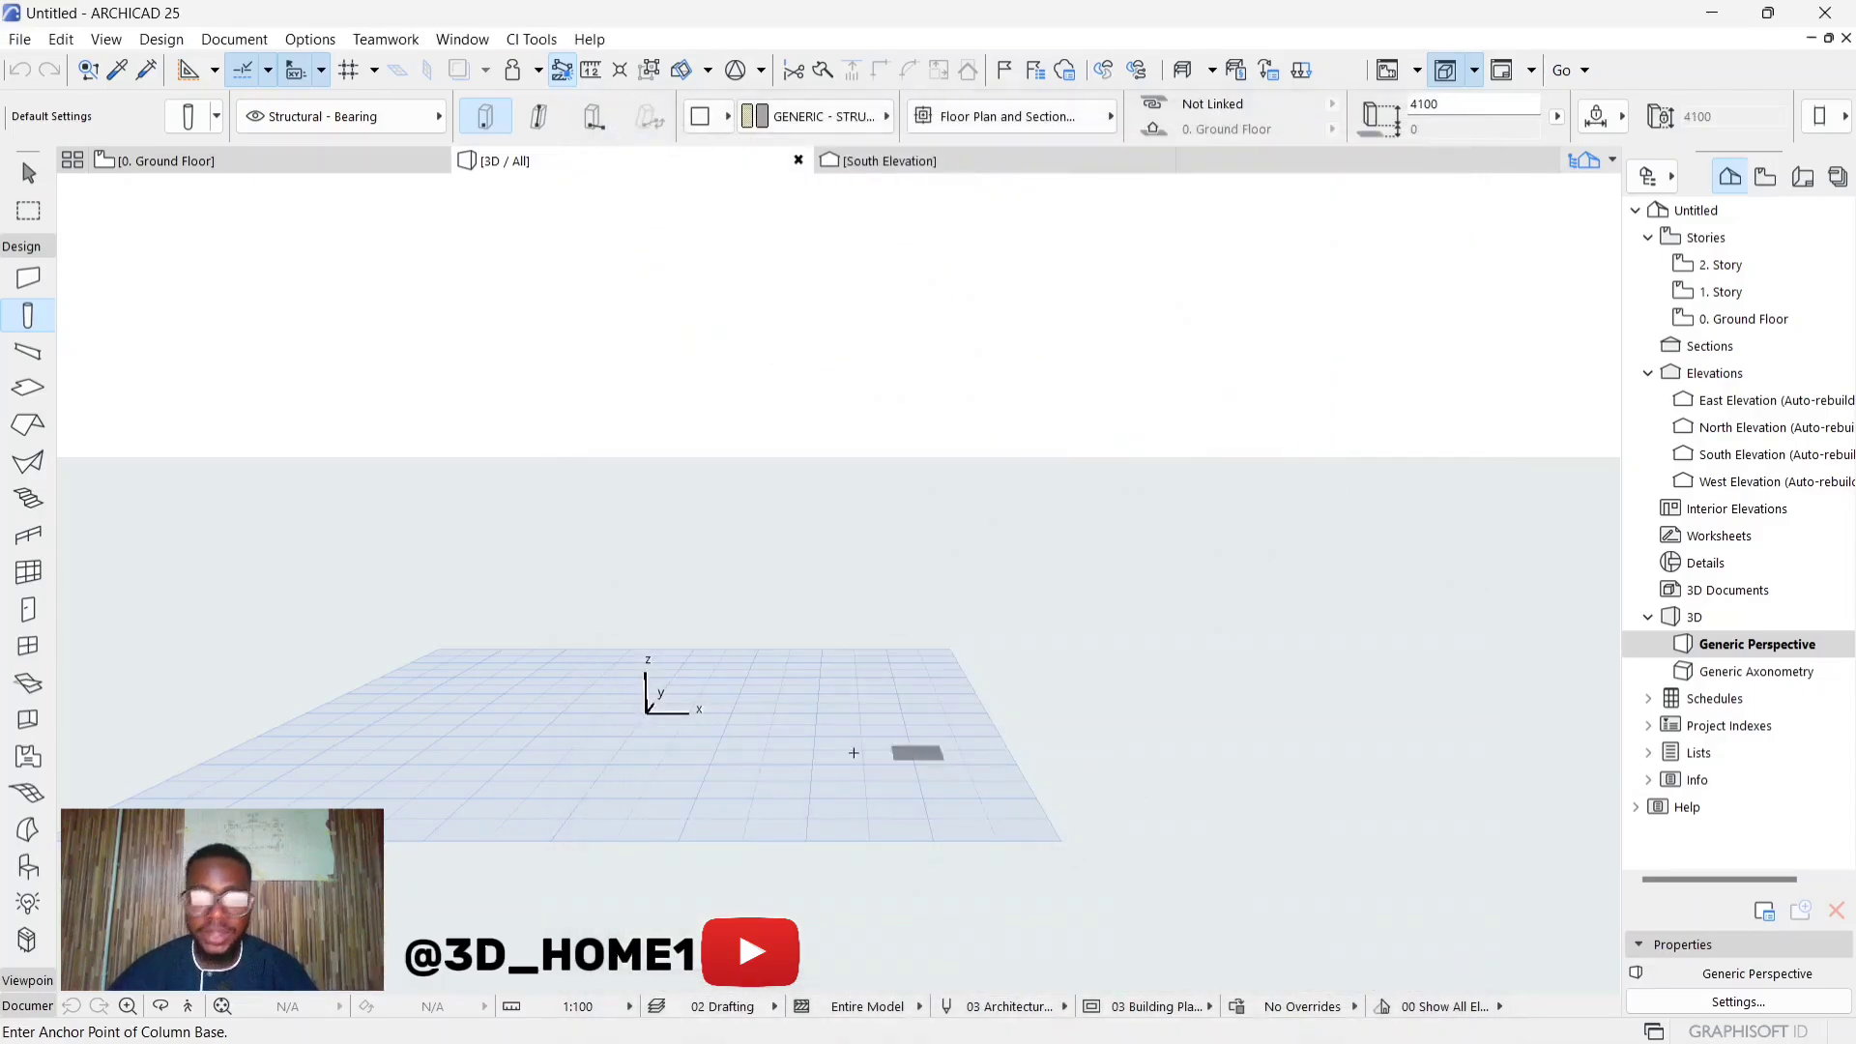
left_click(706, 770)
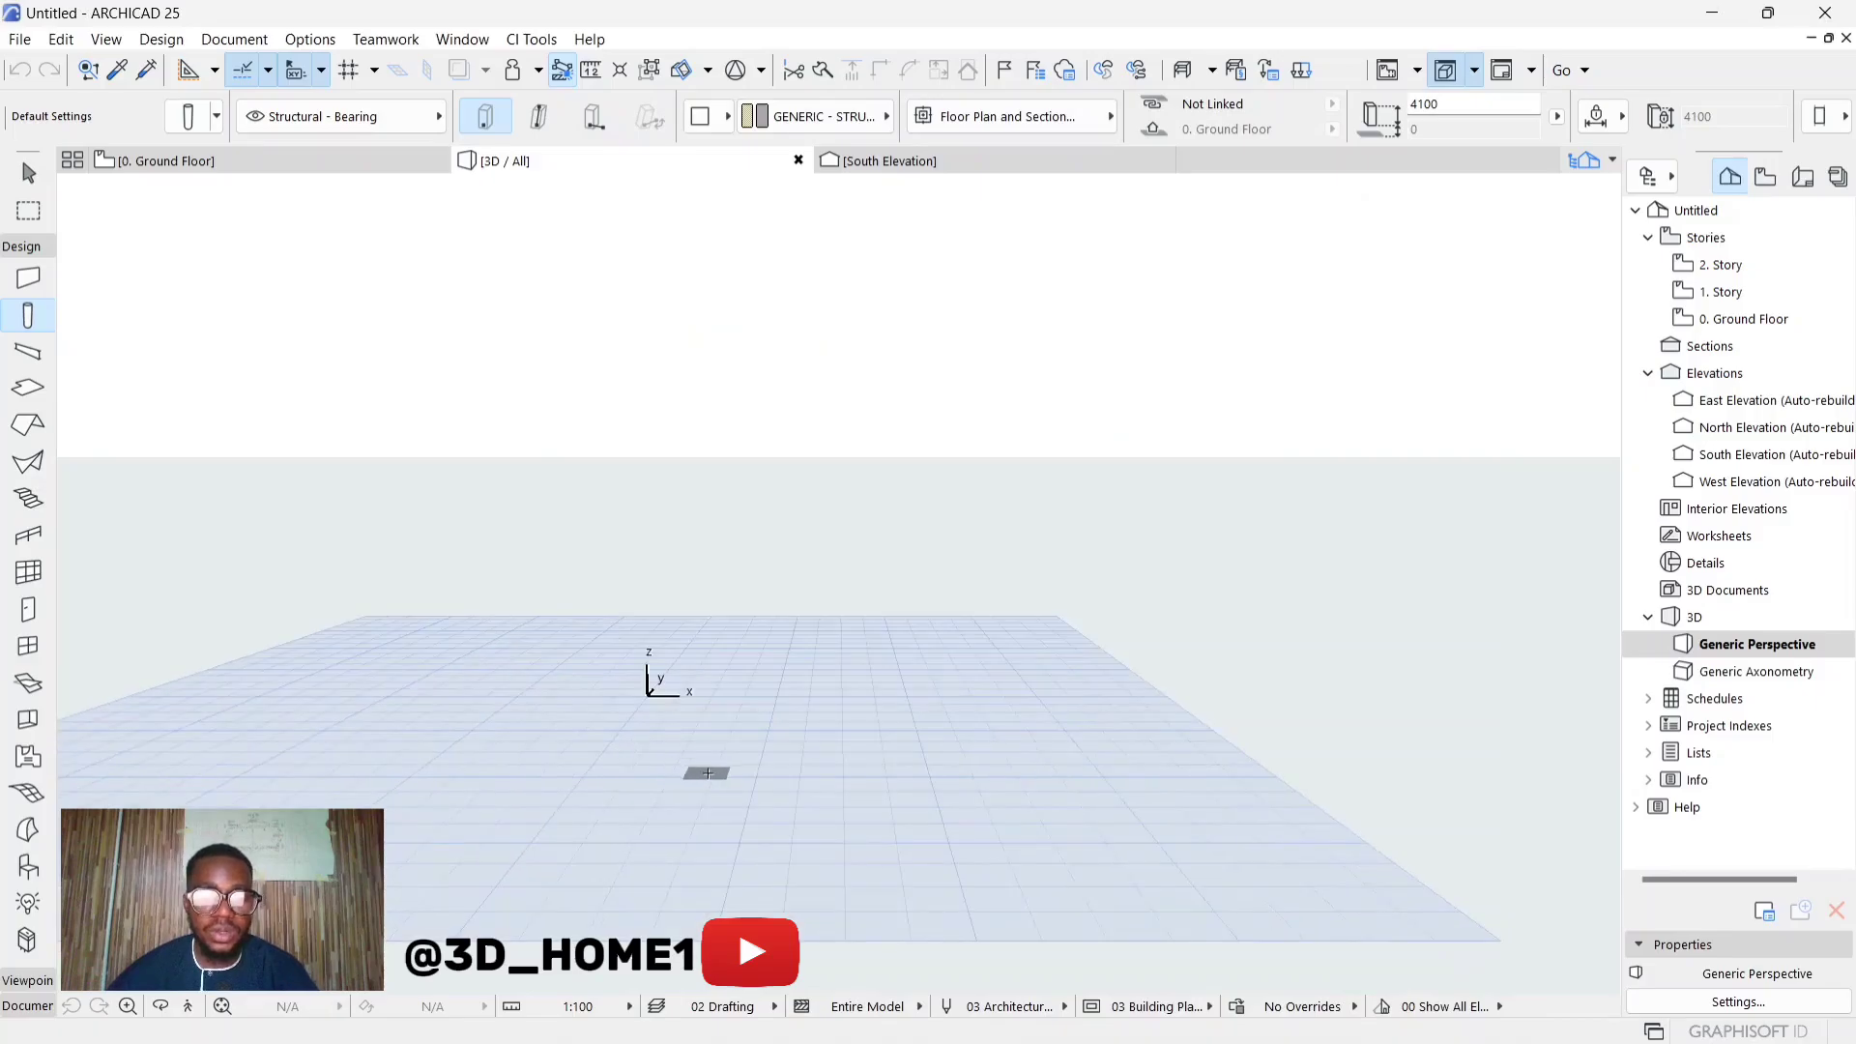
scroll(706, 737, "up", 4)
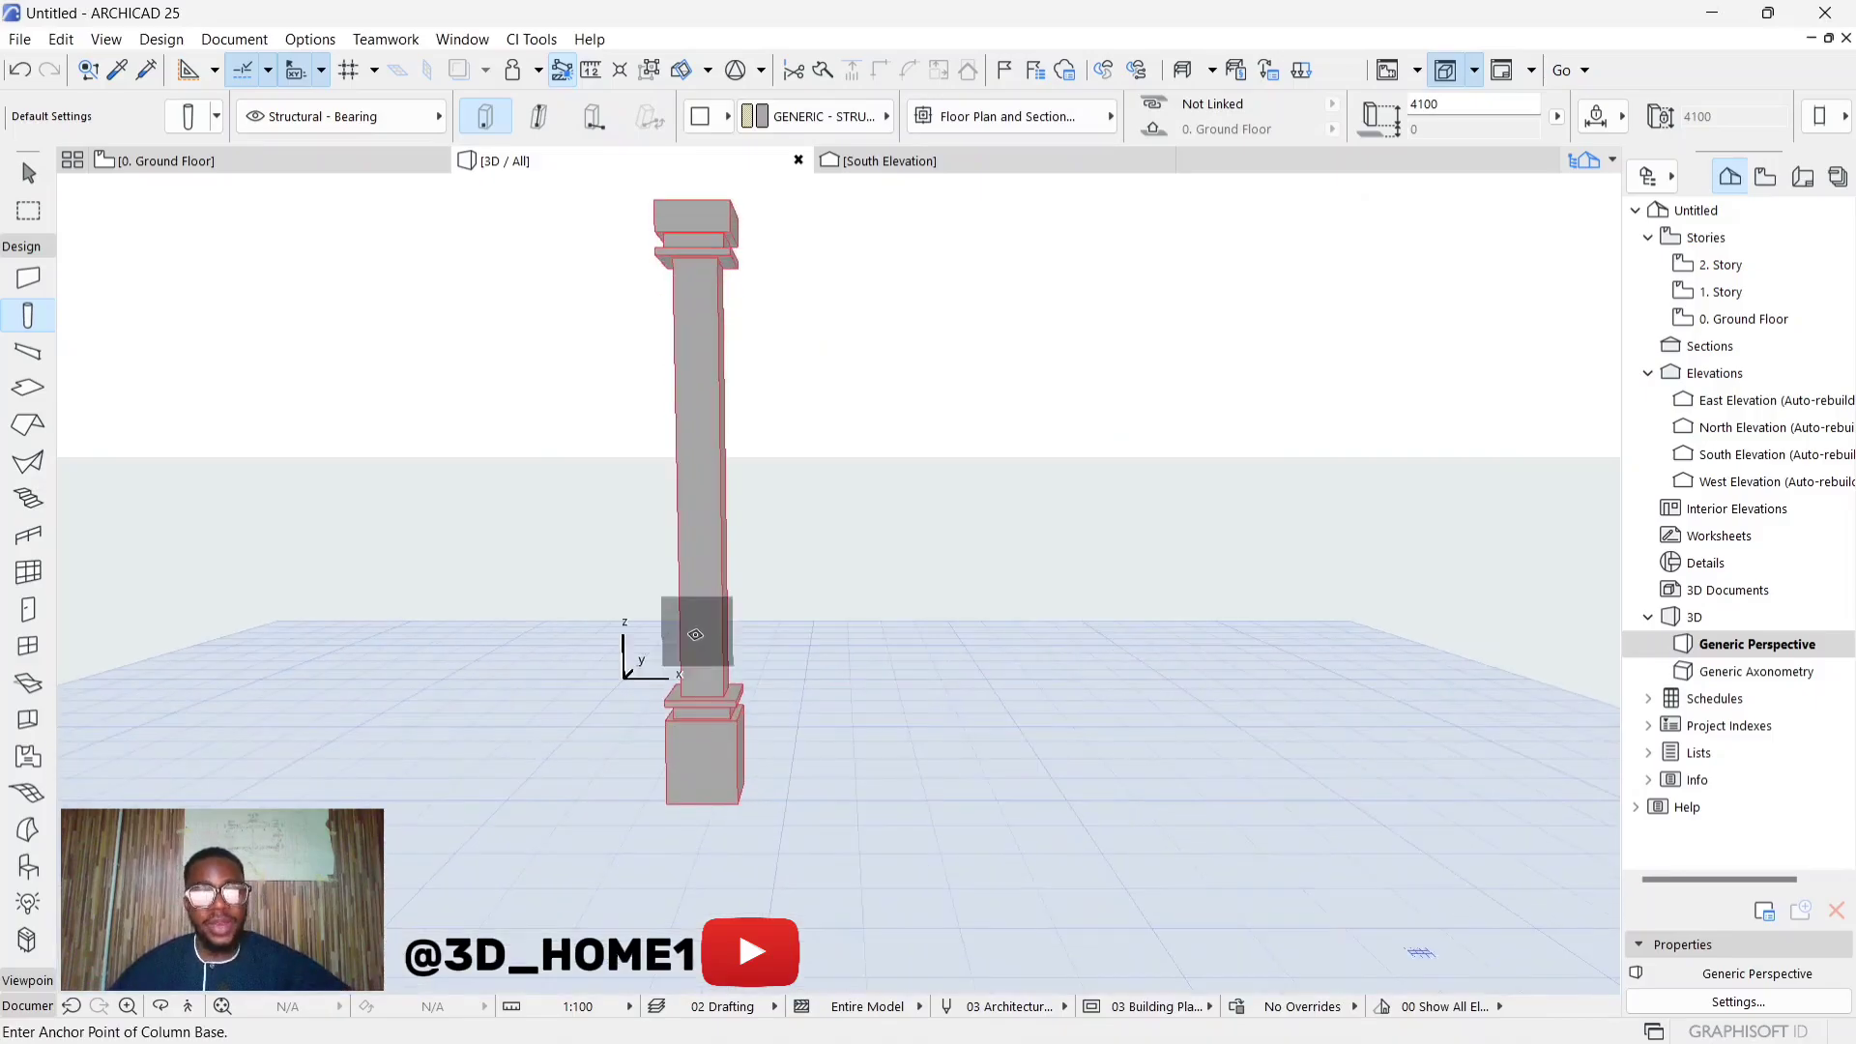
mouse_move(803, 737)
middle_mouse_down("shift")
mouse_move(1214, 725)
mouse_move(592, 721)
mouse_move(973, 762)
mouse_move(789, 752)
middle_mouse_up("shift")
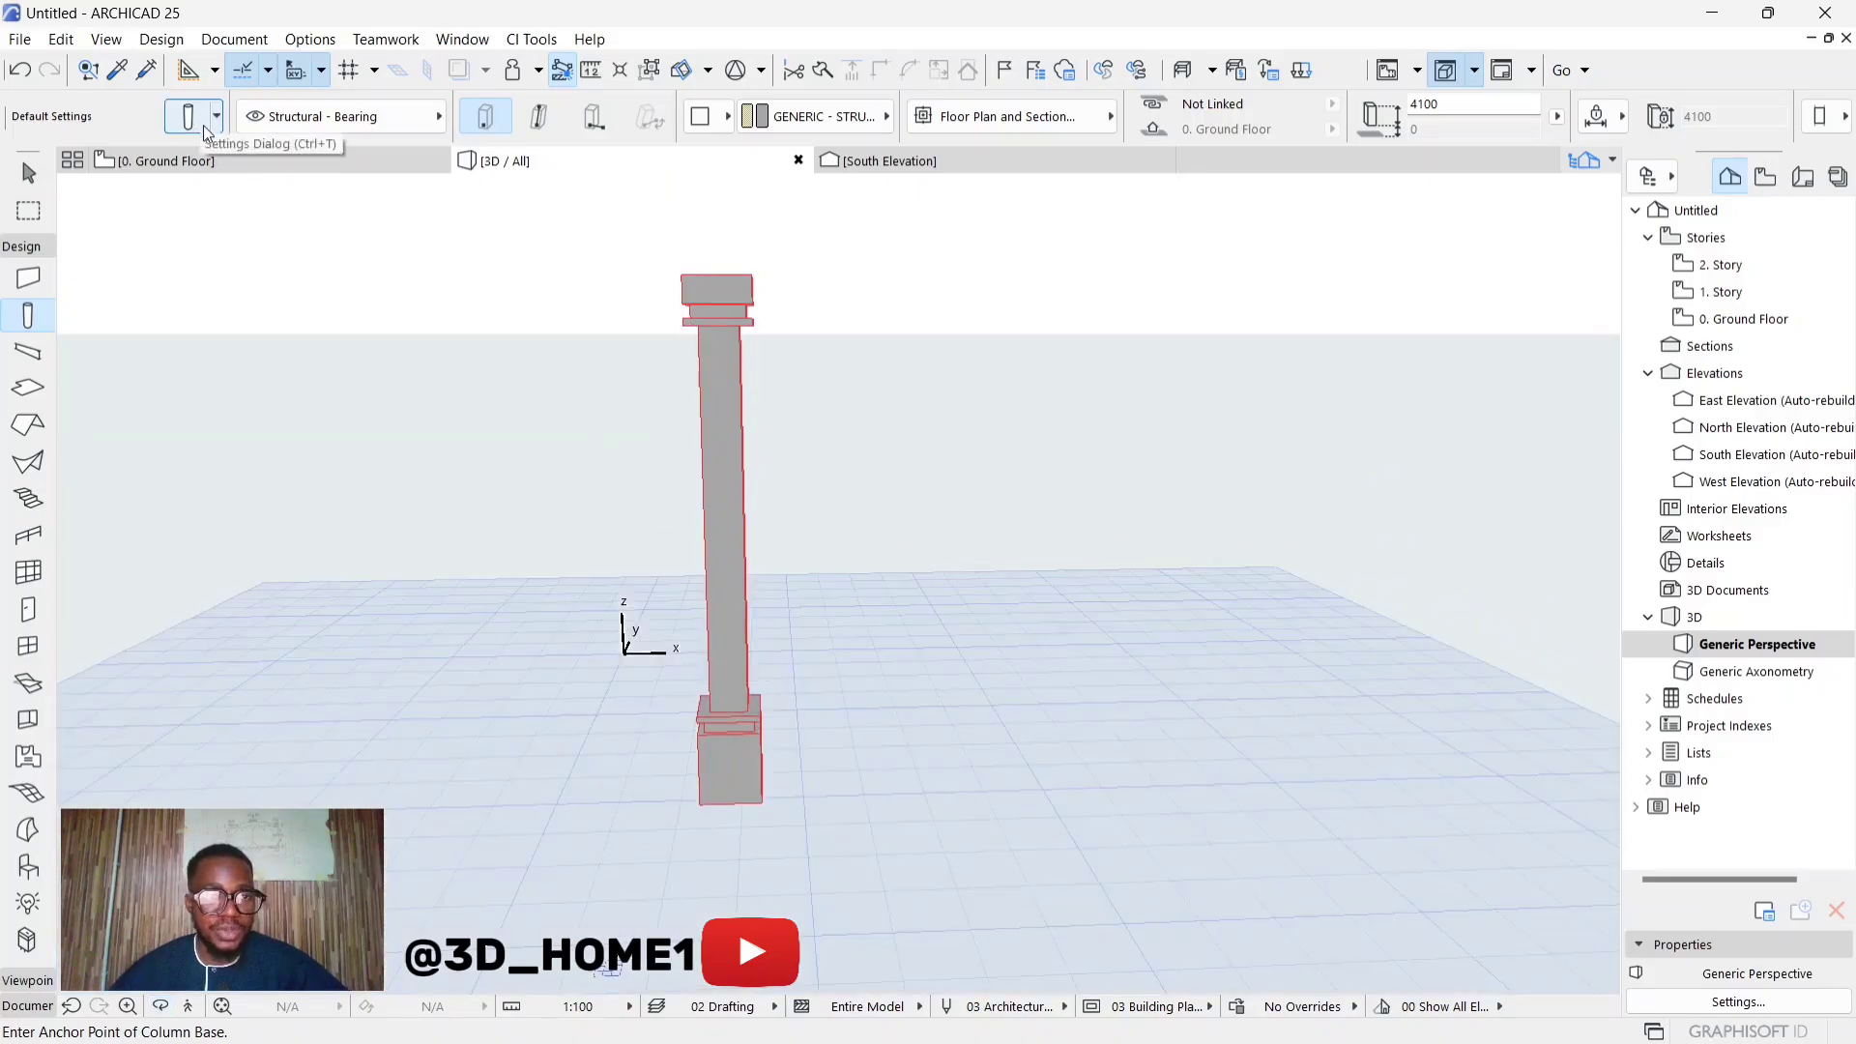
Set the placed column's core line pen and uncut line pen to black pen 1
key("Escape")
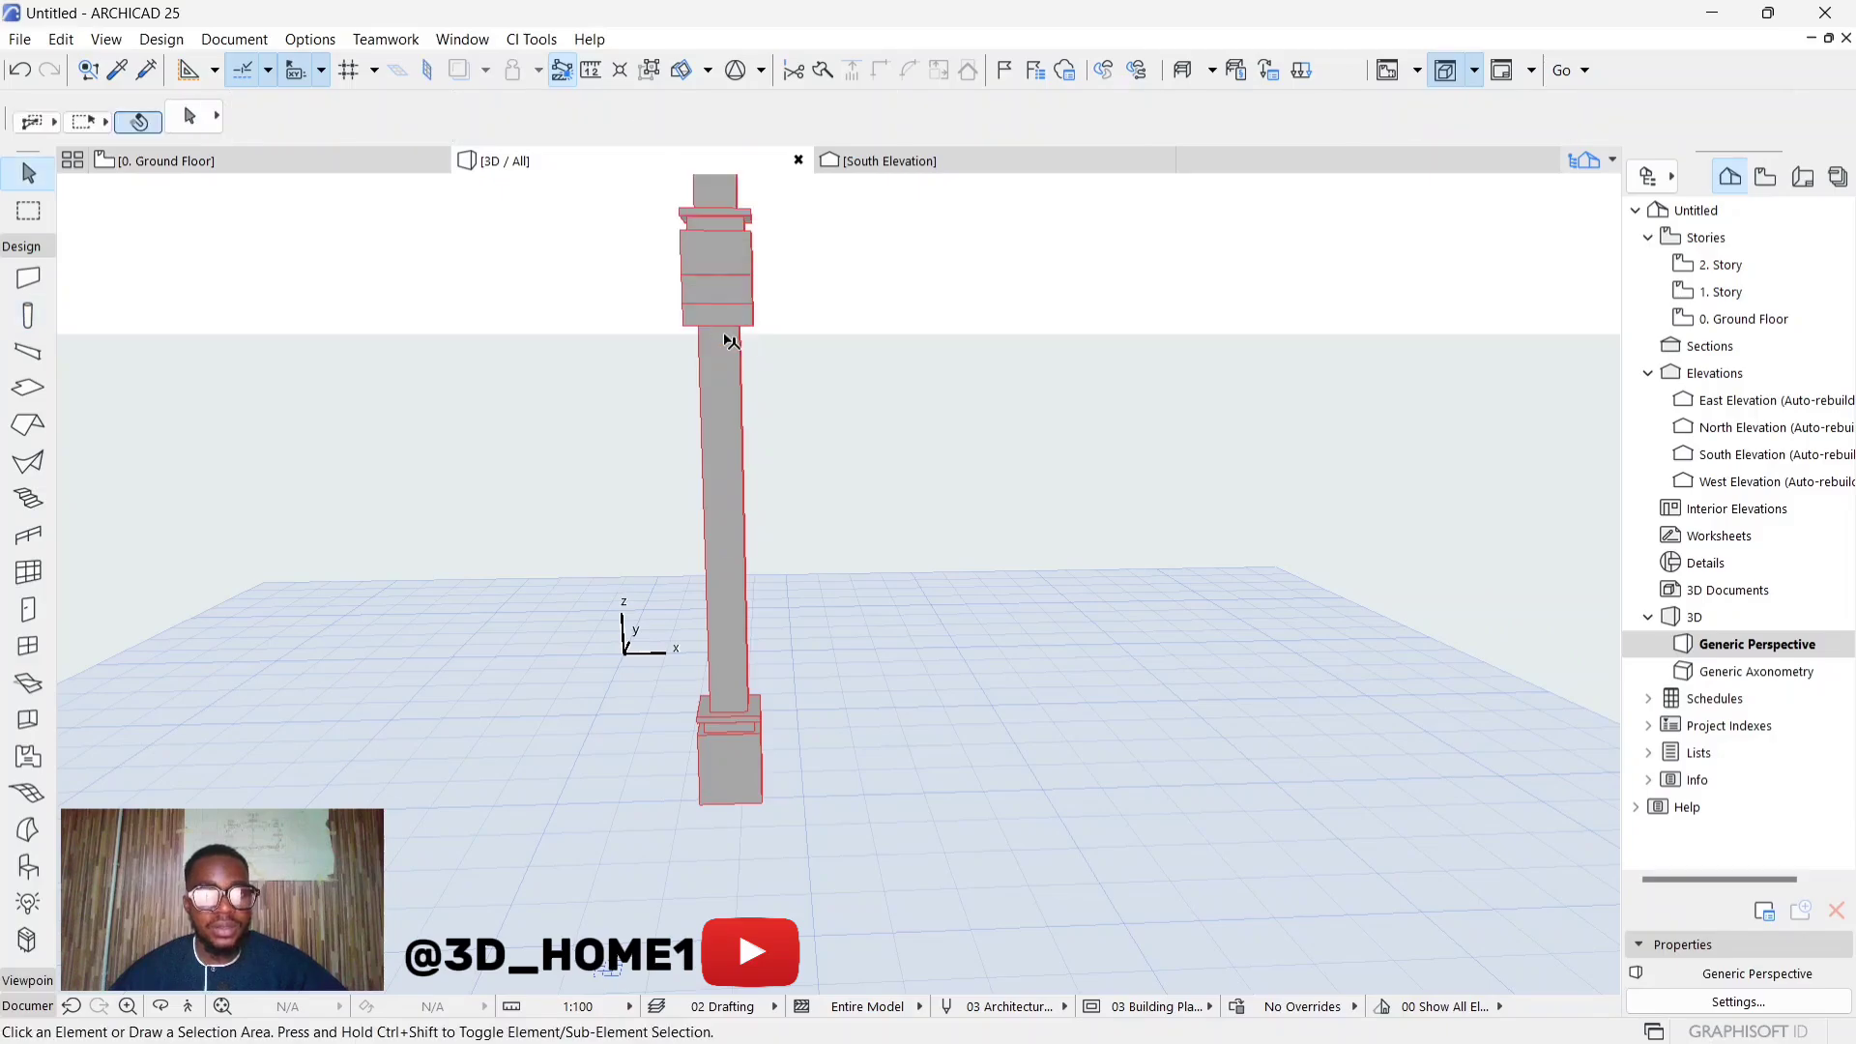
left_click(730, 340)
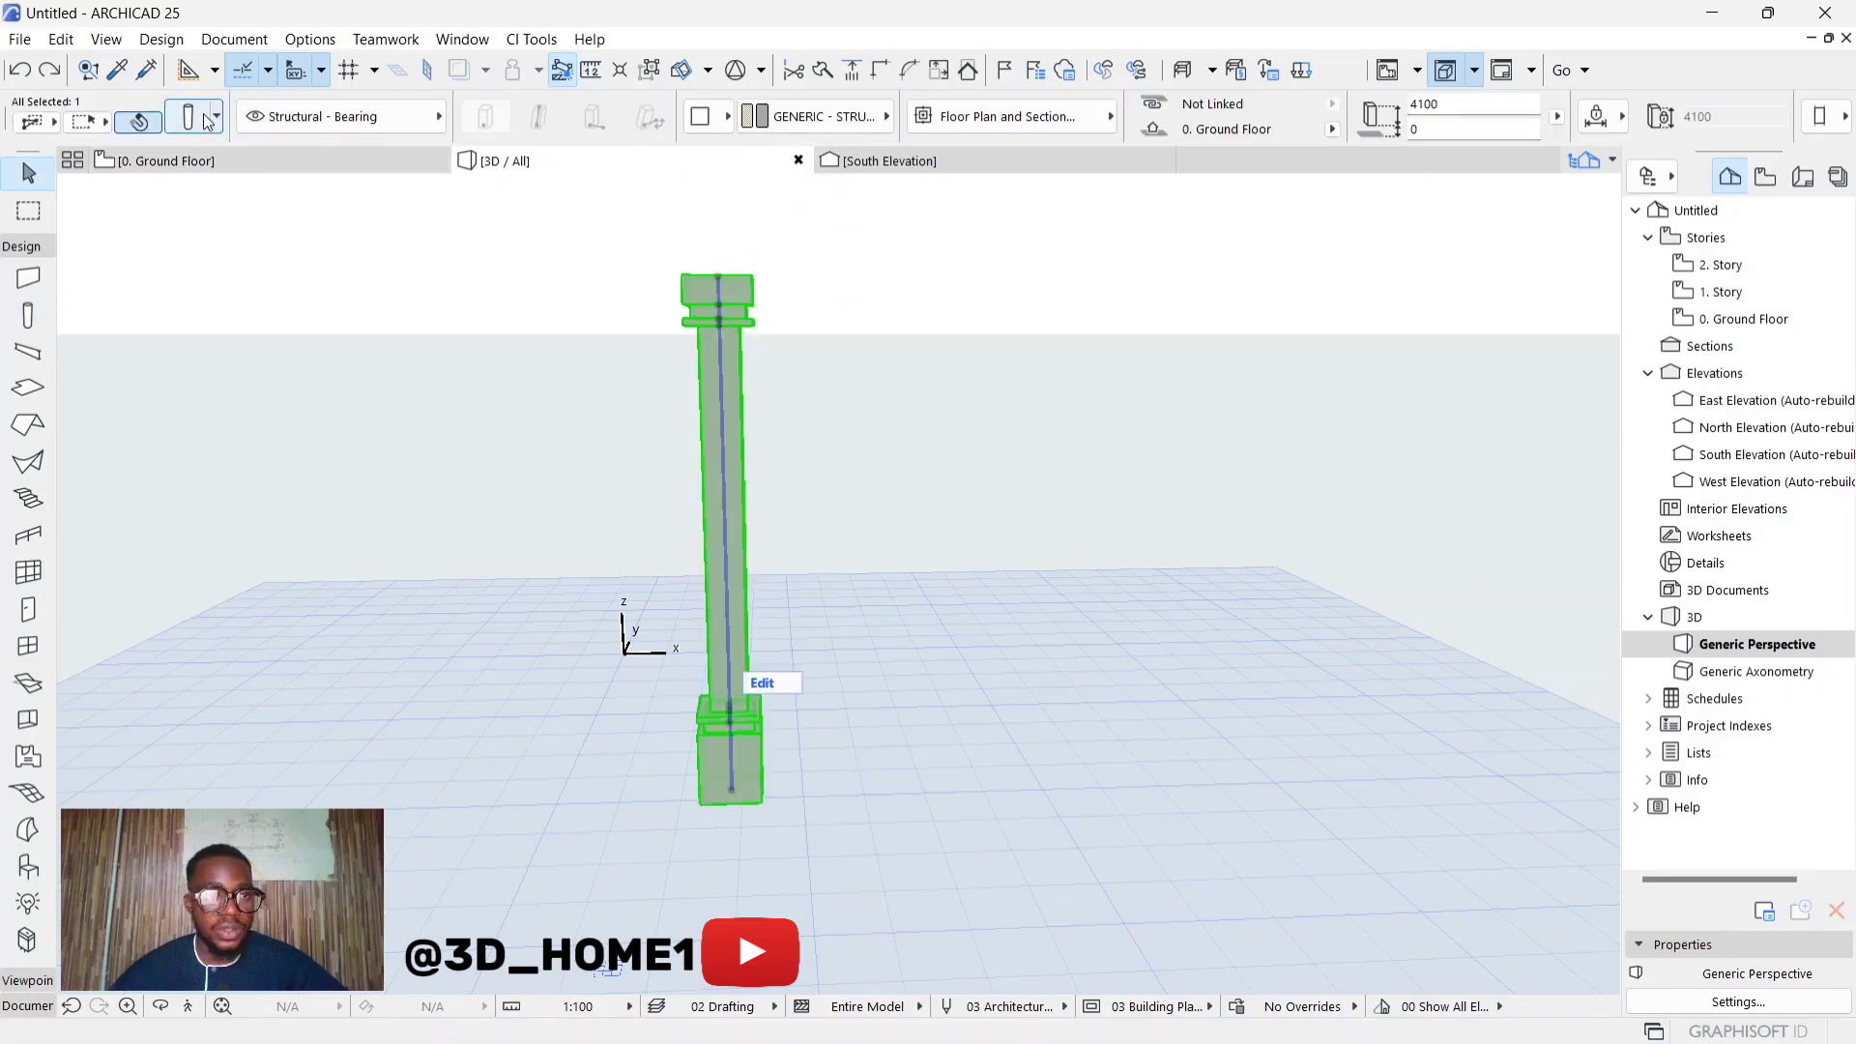
key("ctrl+t")
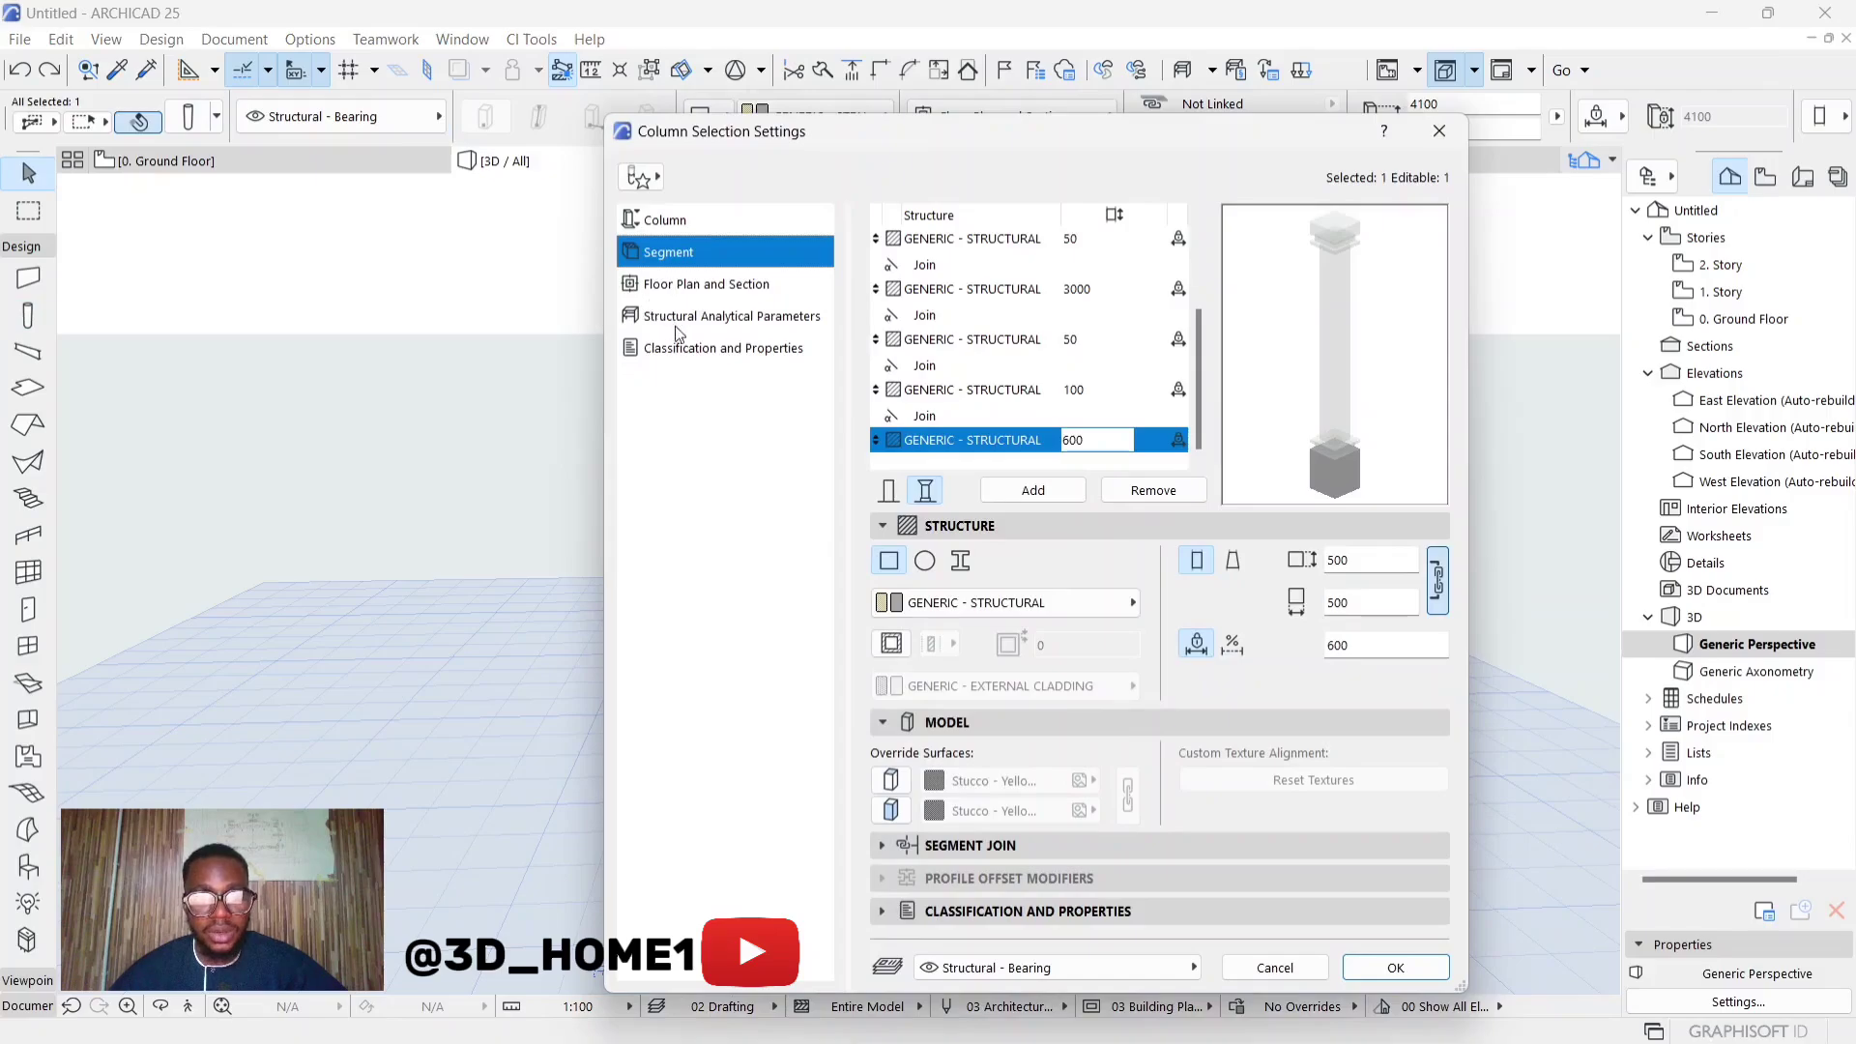
left_click(703, 286)
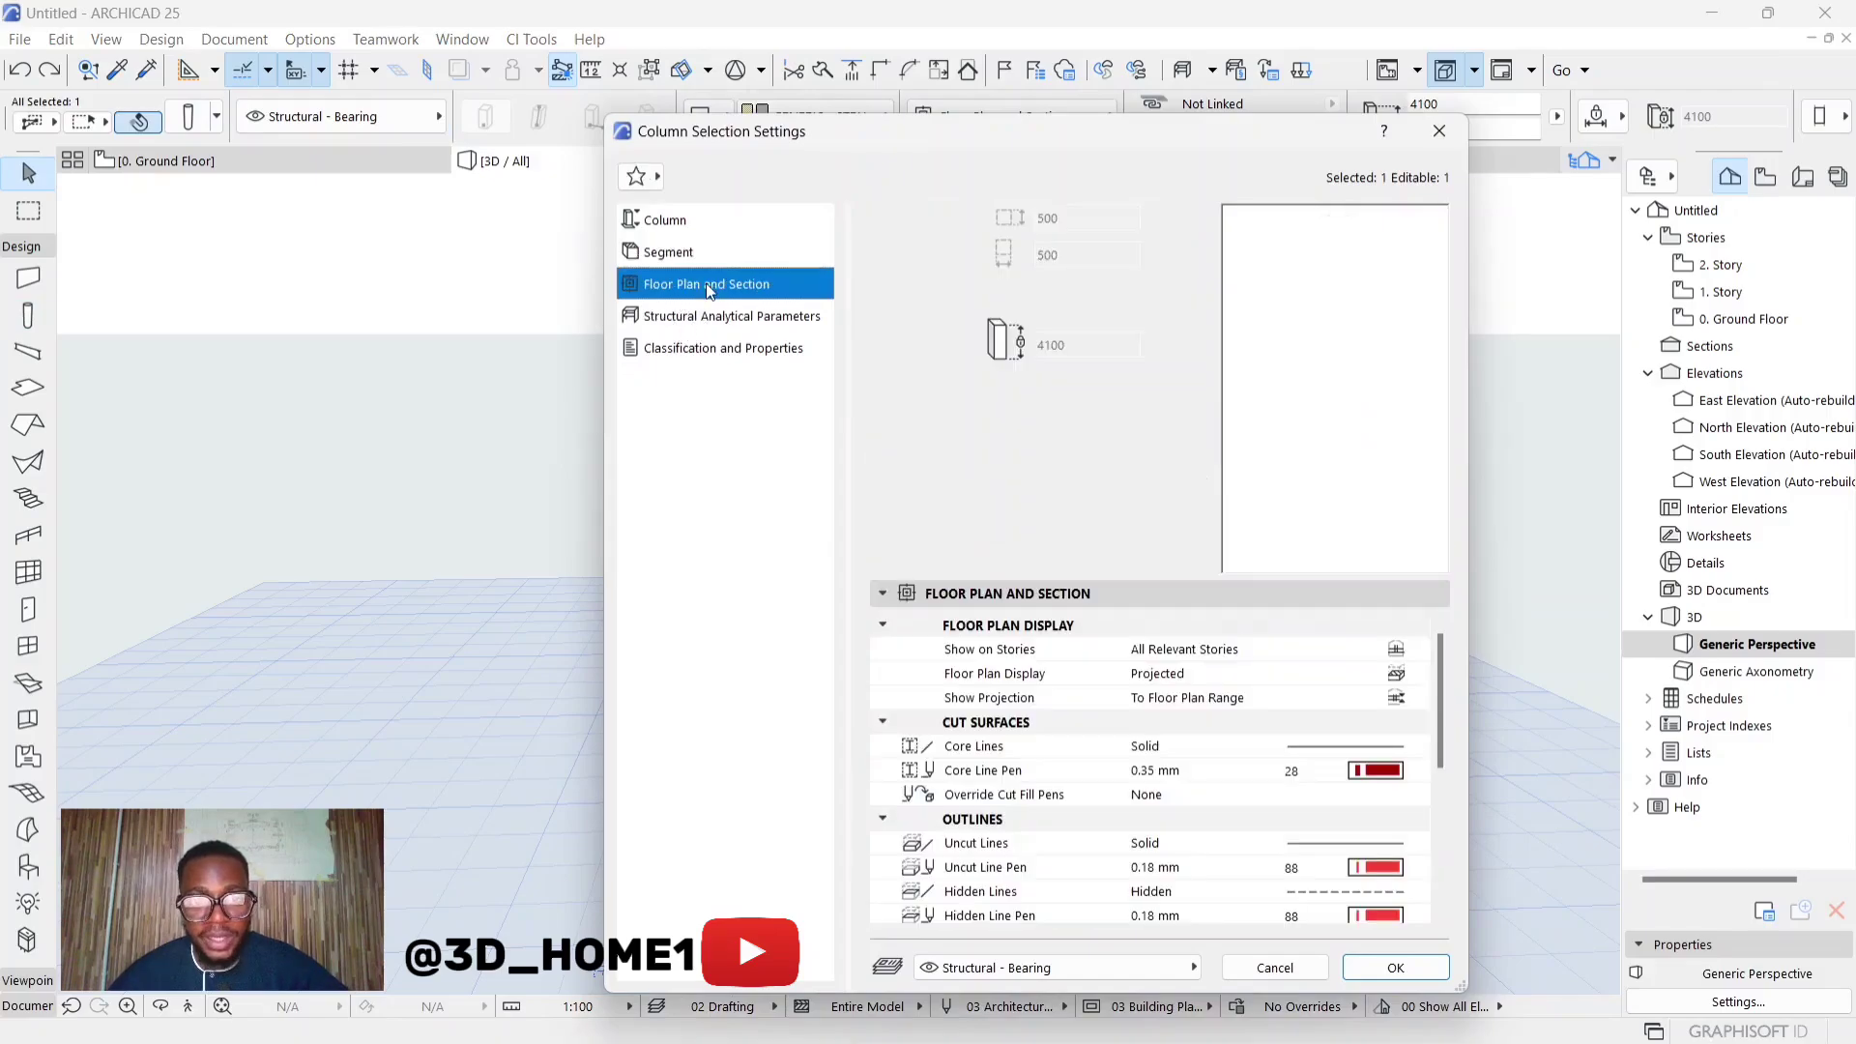
left_click(1376, 773)
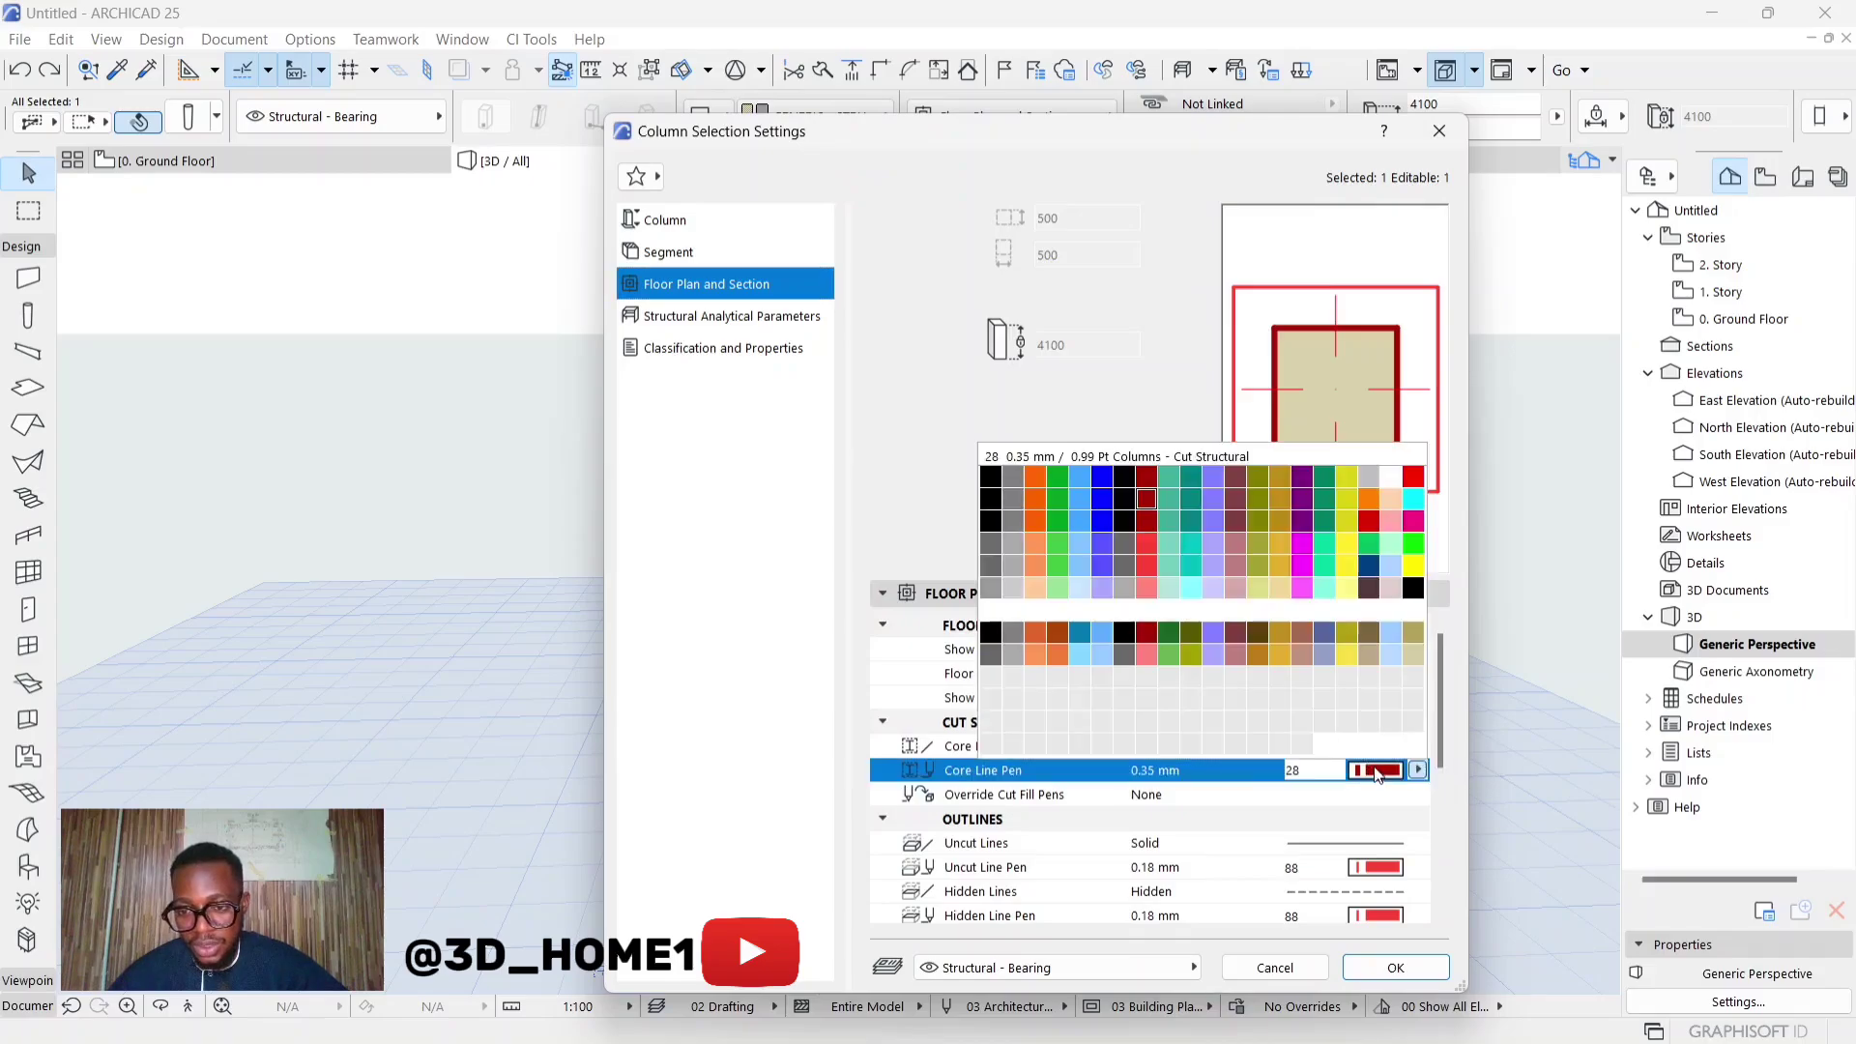
left_click(990, 473)
left_click(1376, 867)
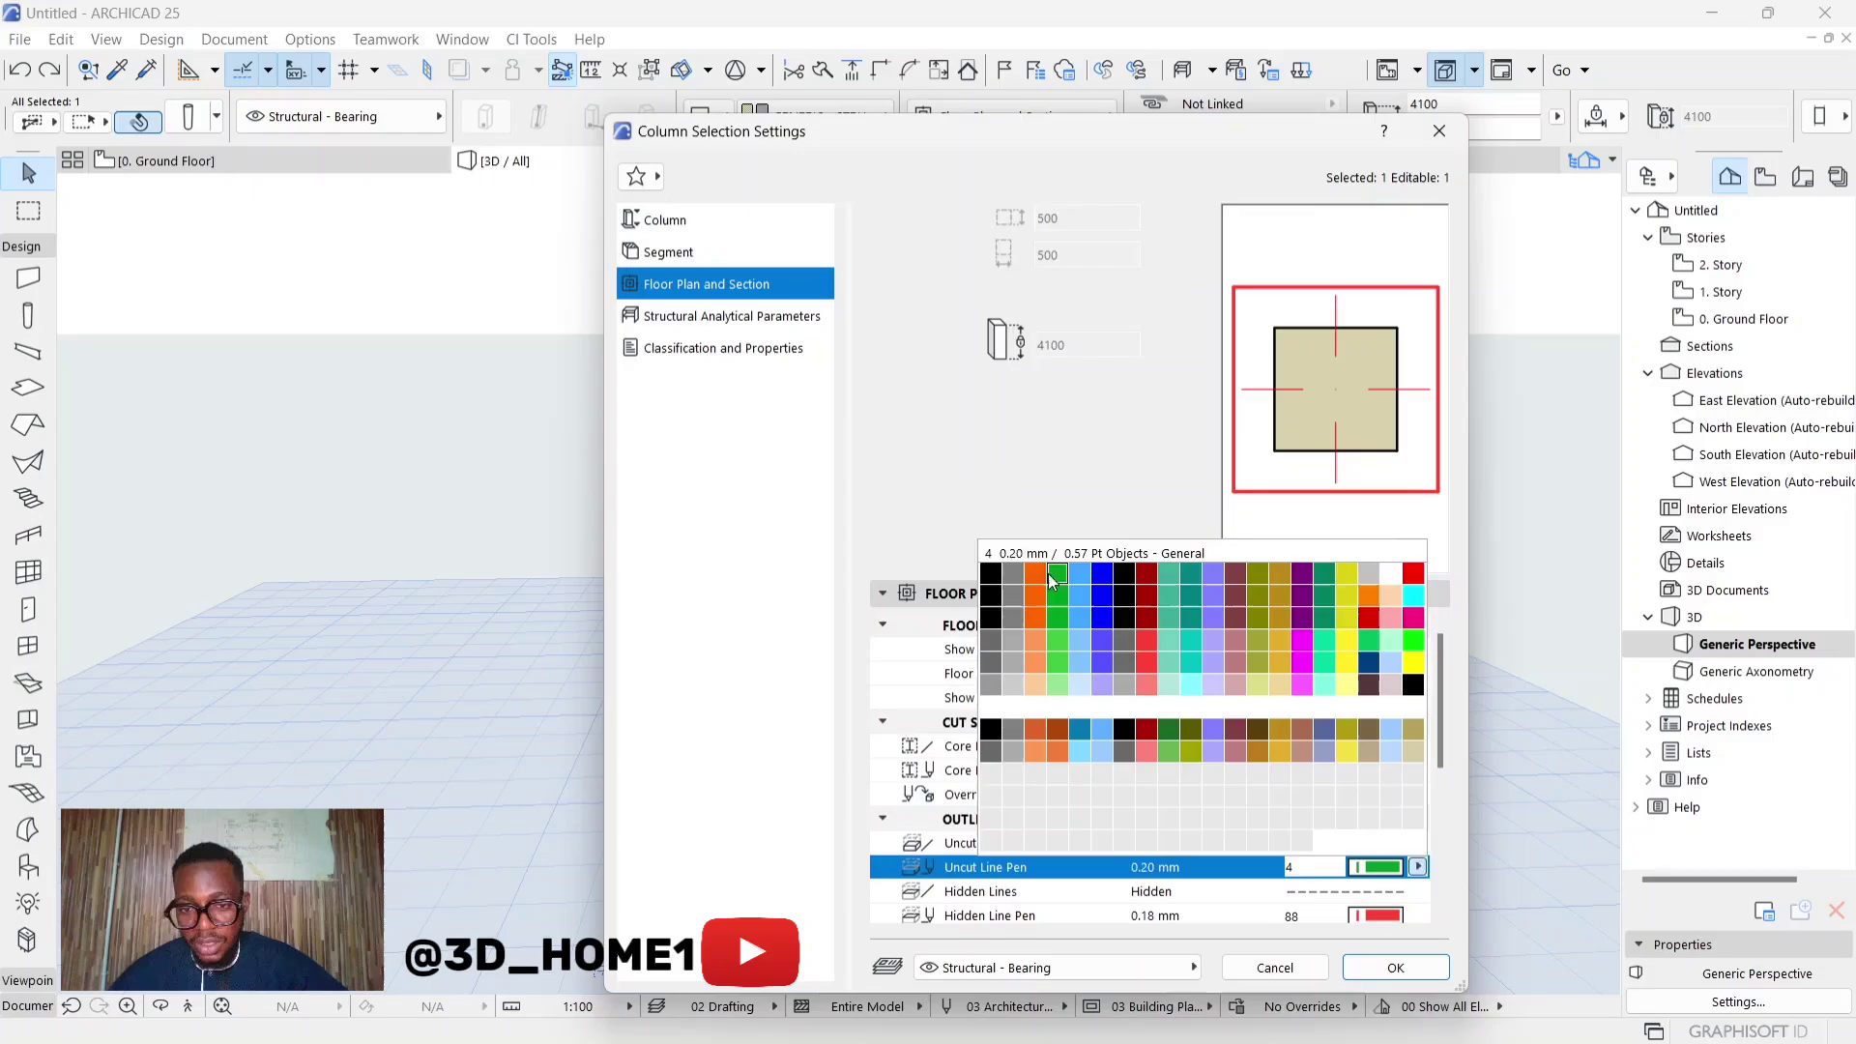
left_click(991, 577)
Set the column's hidden line pen to black pen 1 and apply the settings
scroll(1363, 883, "down", 3)
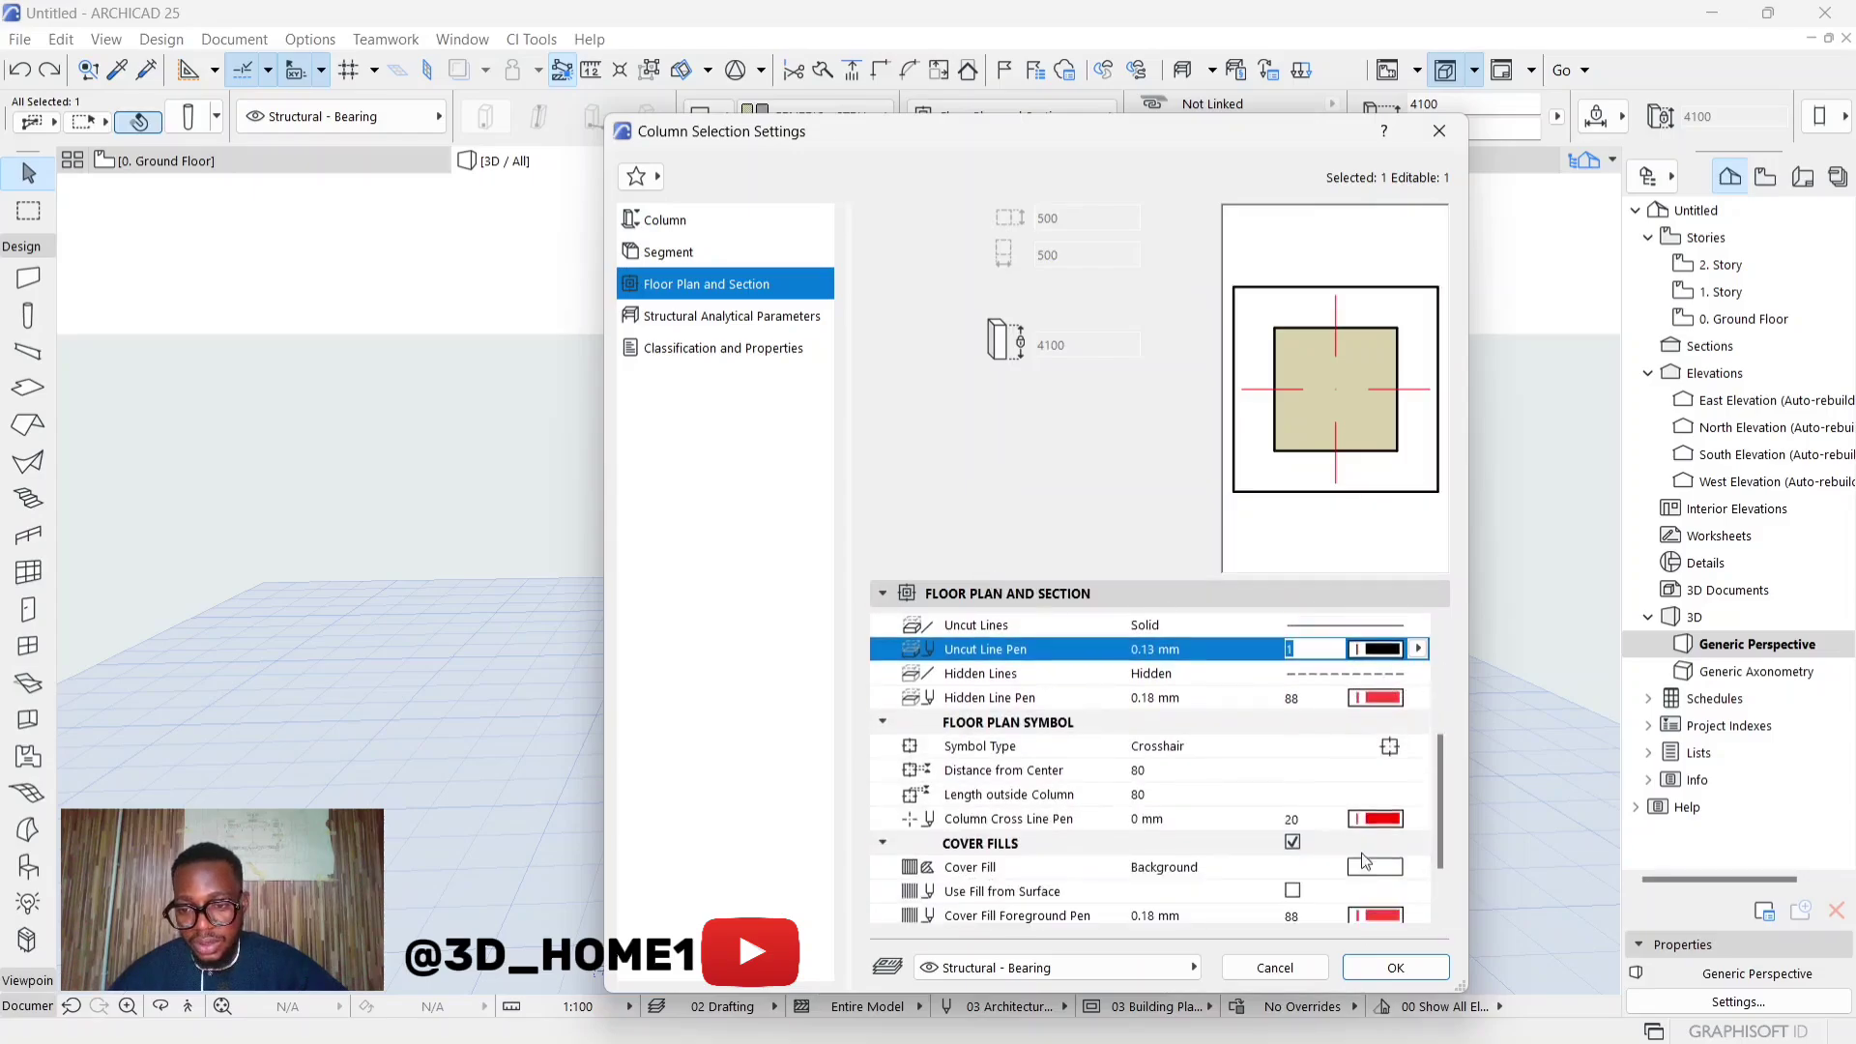
left_click(1375, 697)
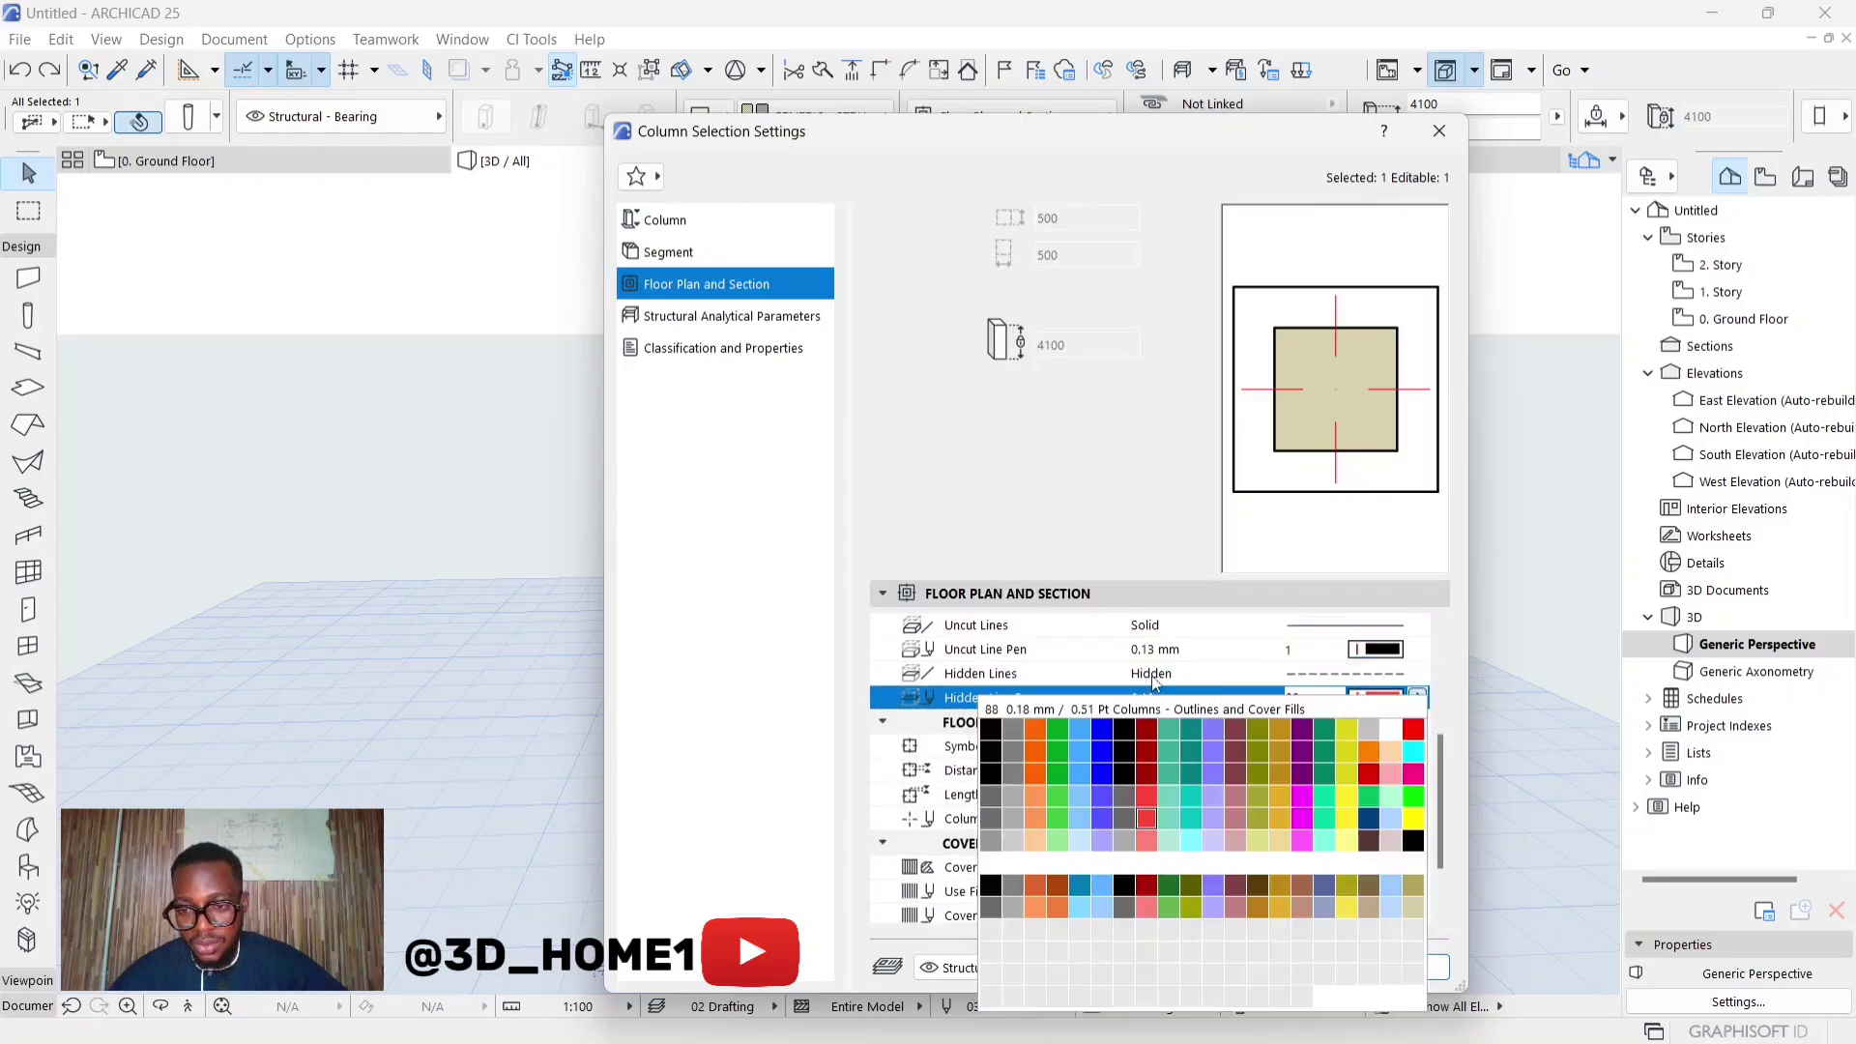
left_click(990, 720)
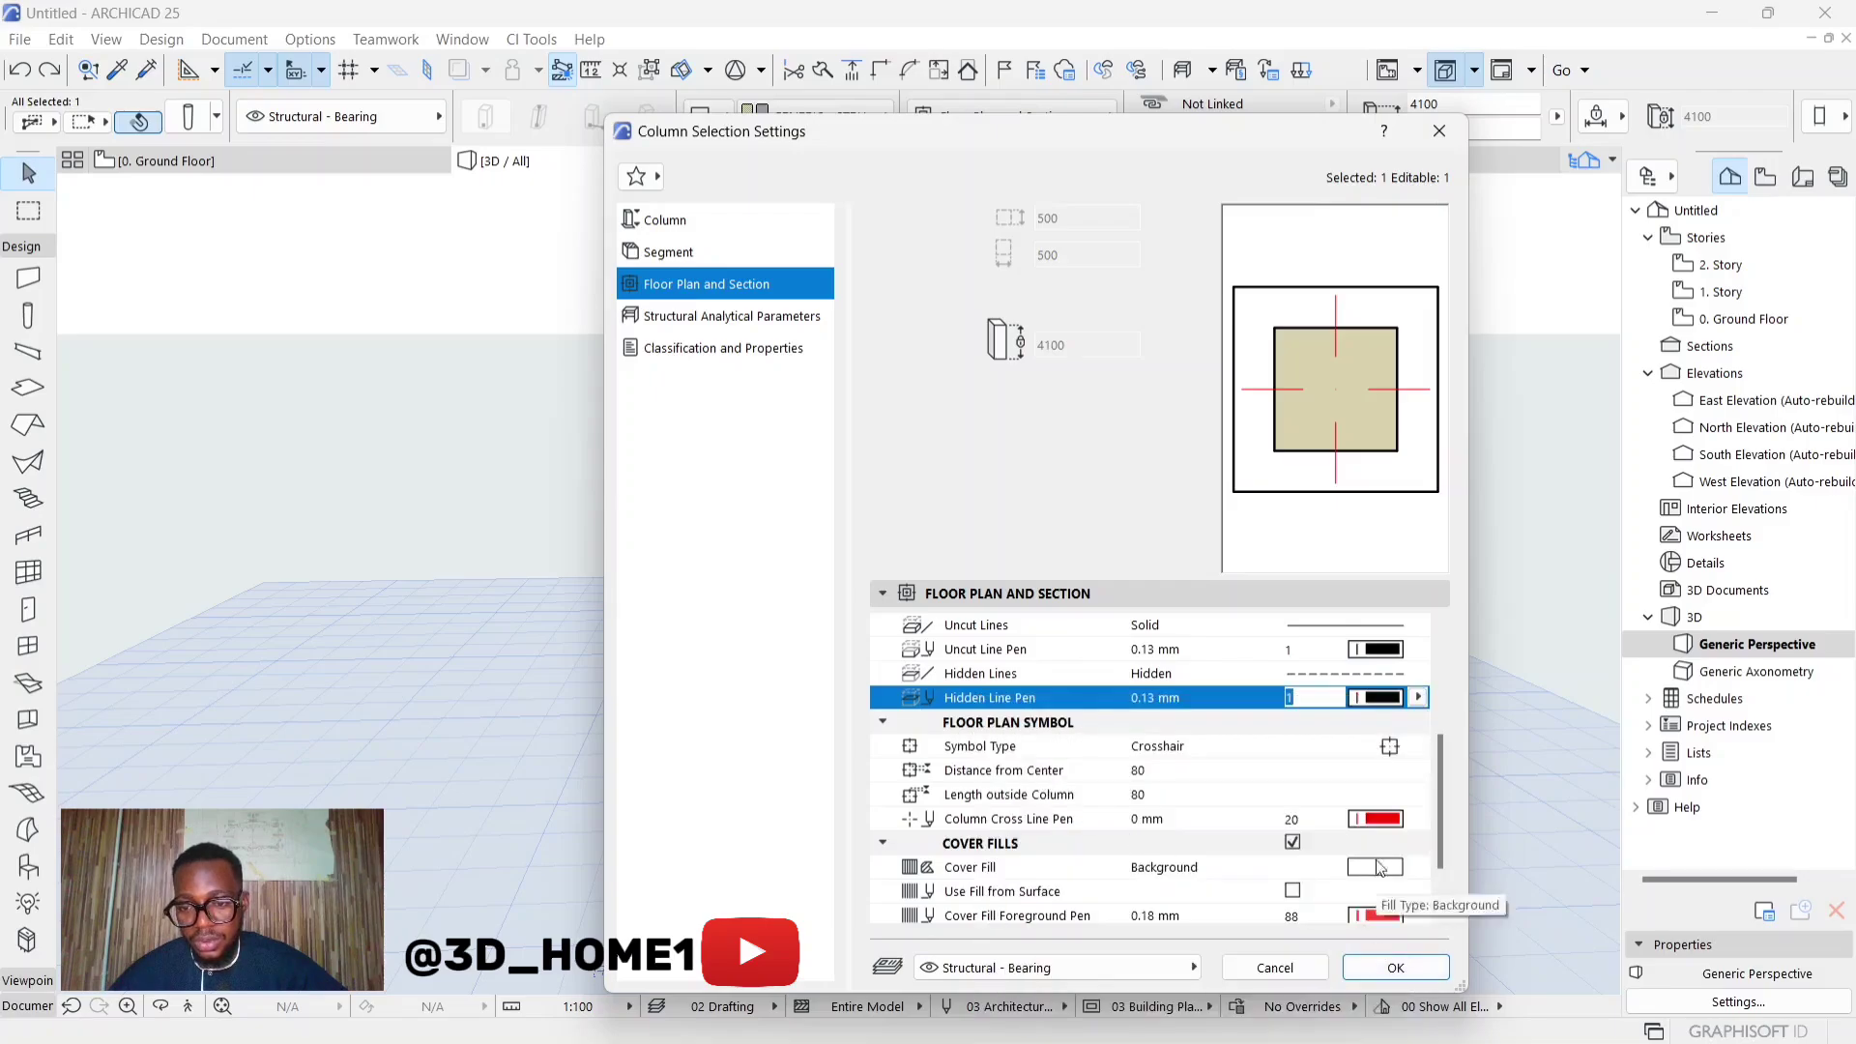
scroll(1386, 826, "down", 1)
left_click(1382, 963)
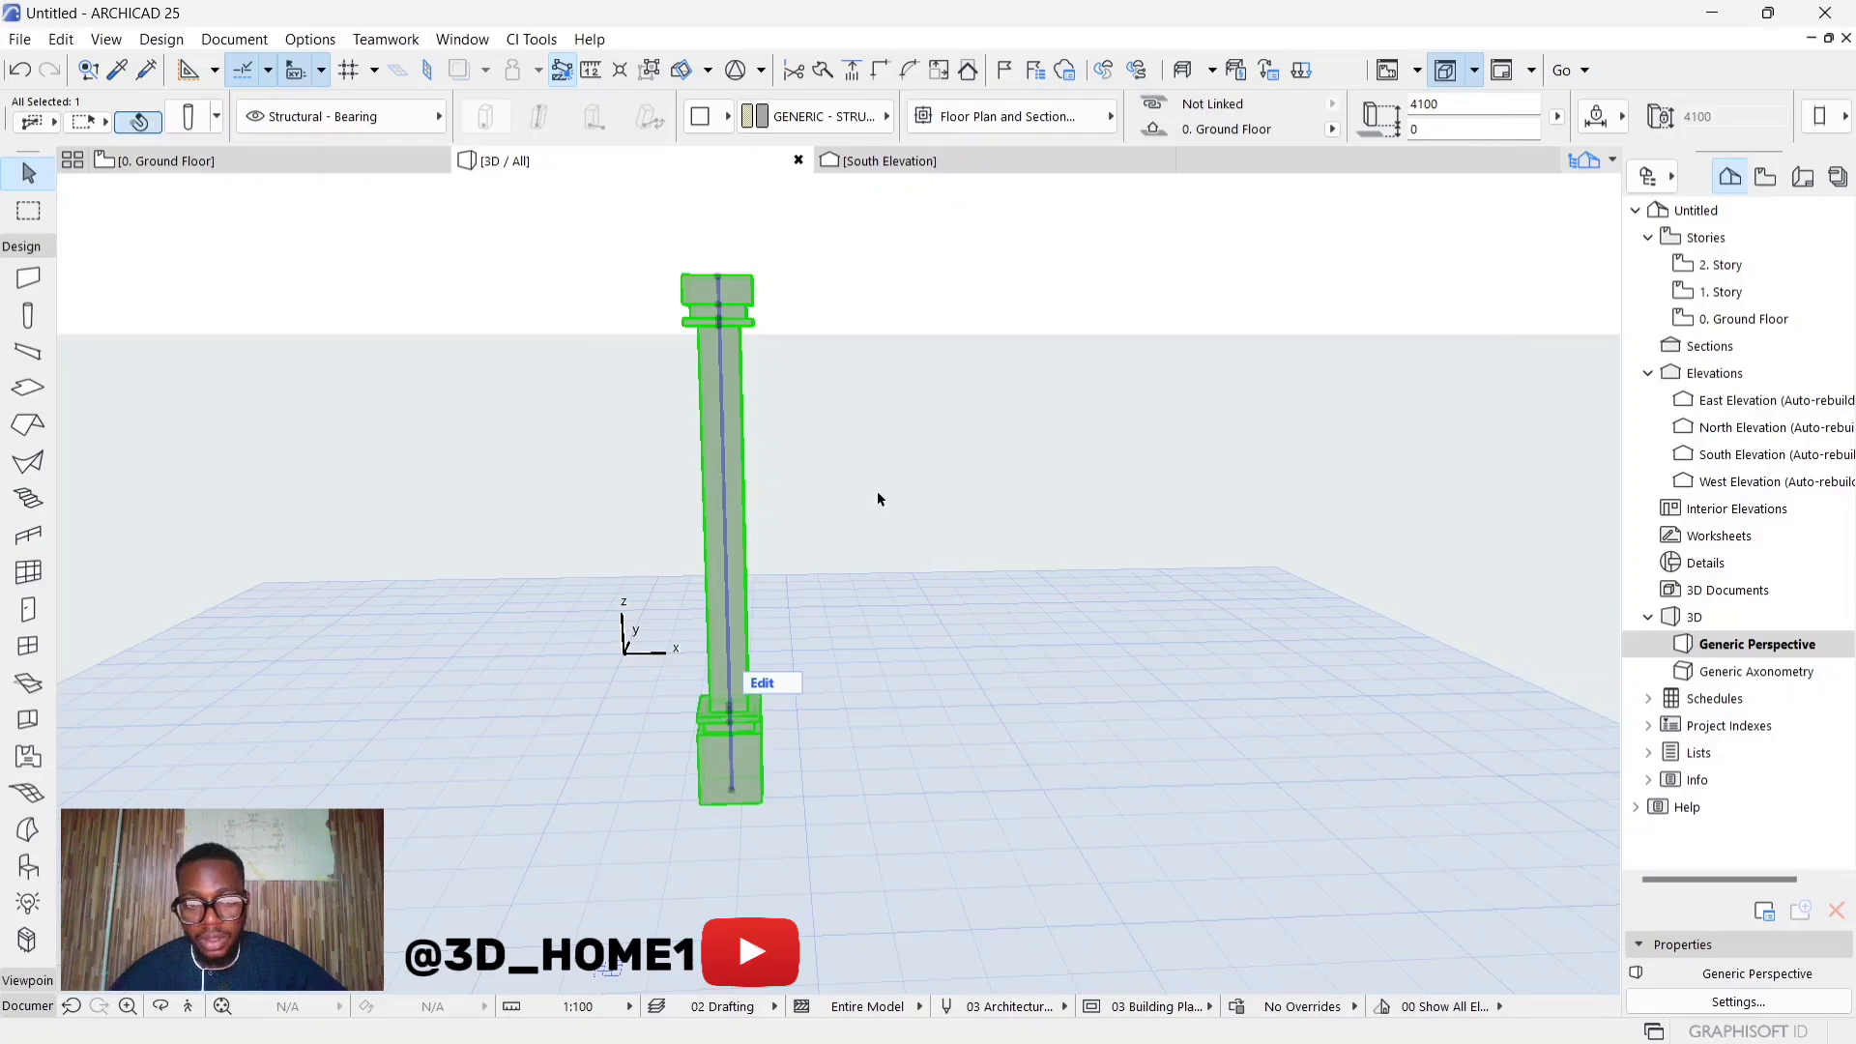
Examine the placed column in 3D and on the ground floor plan, comparing it with the reference column in the 4bedroom project
left_click(882, 492)
key("o")
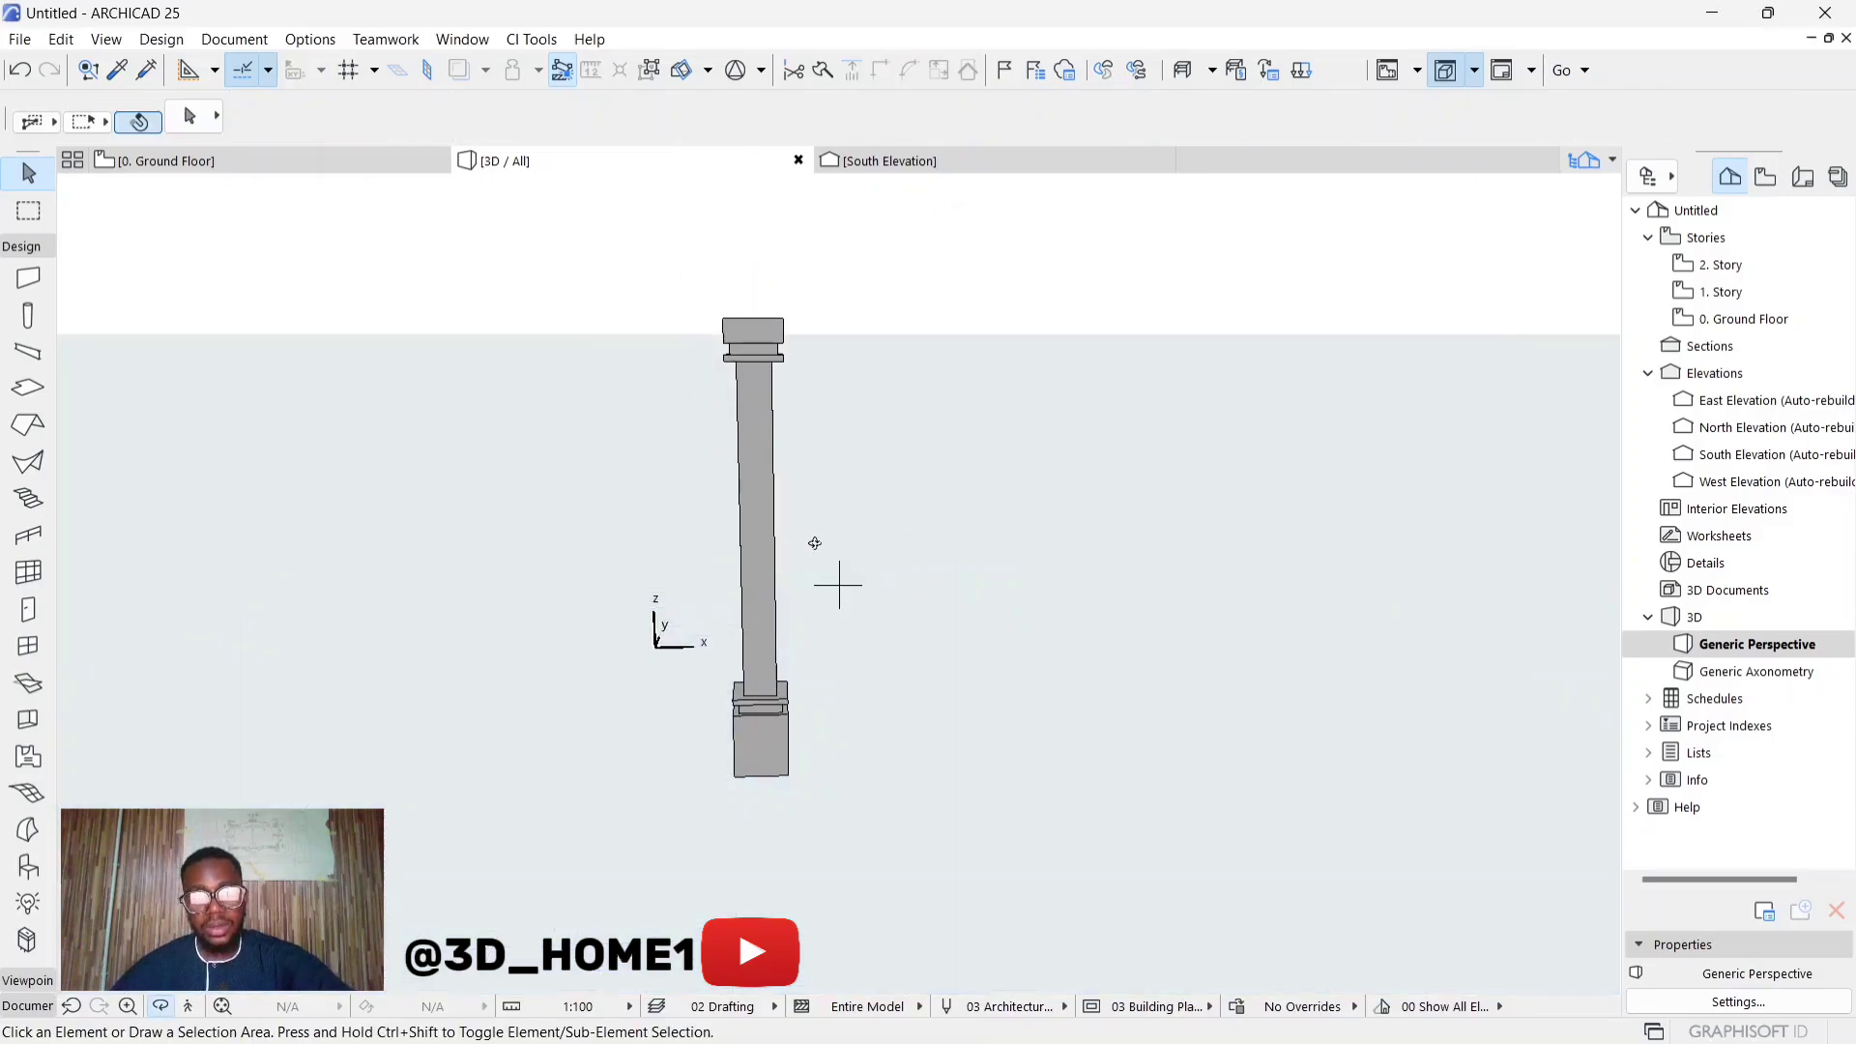
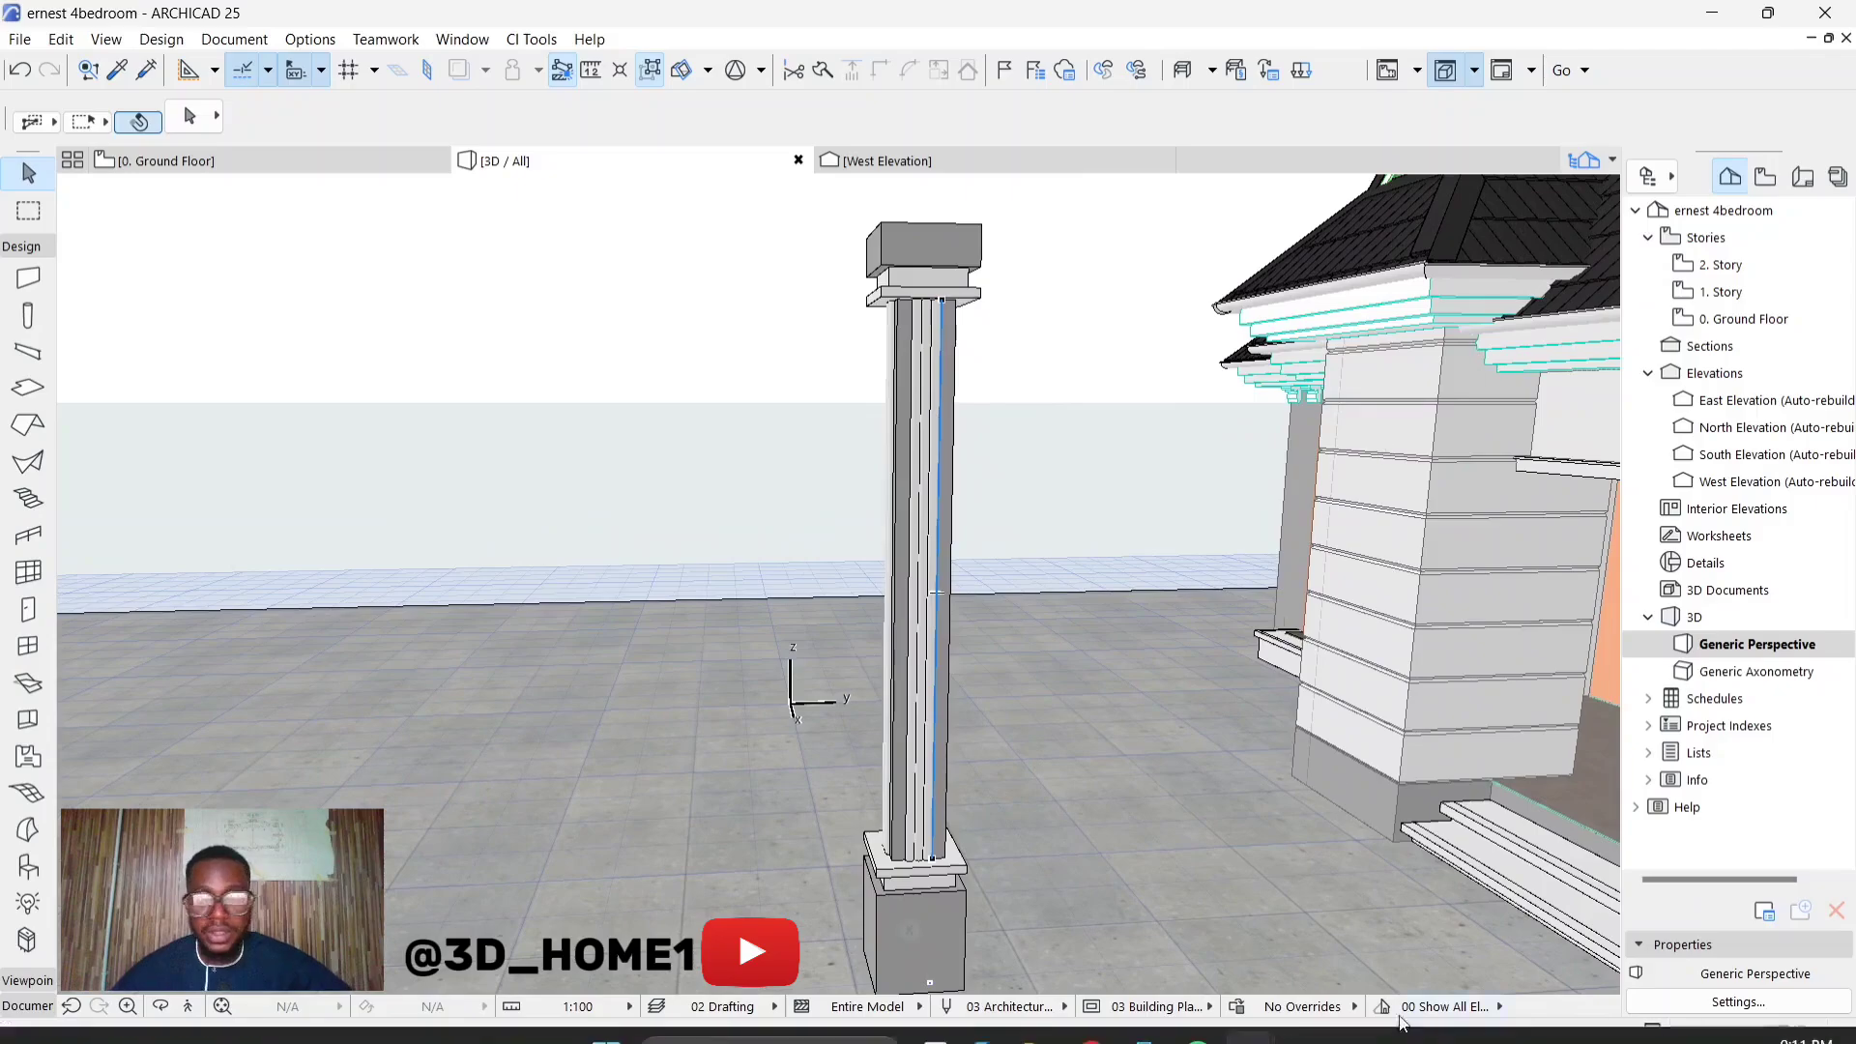
mouse_move(1250, 1015)
left_click(1346, 914)
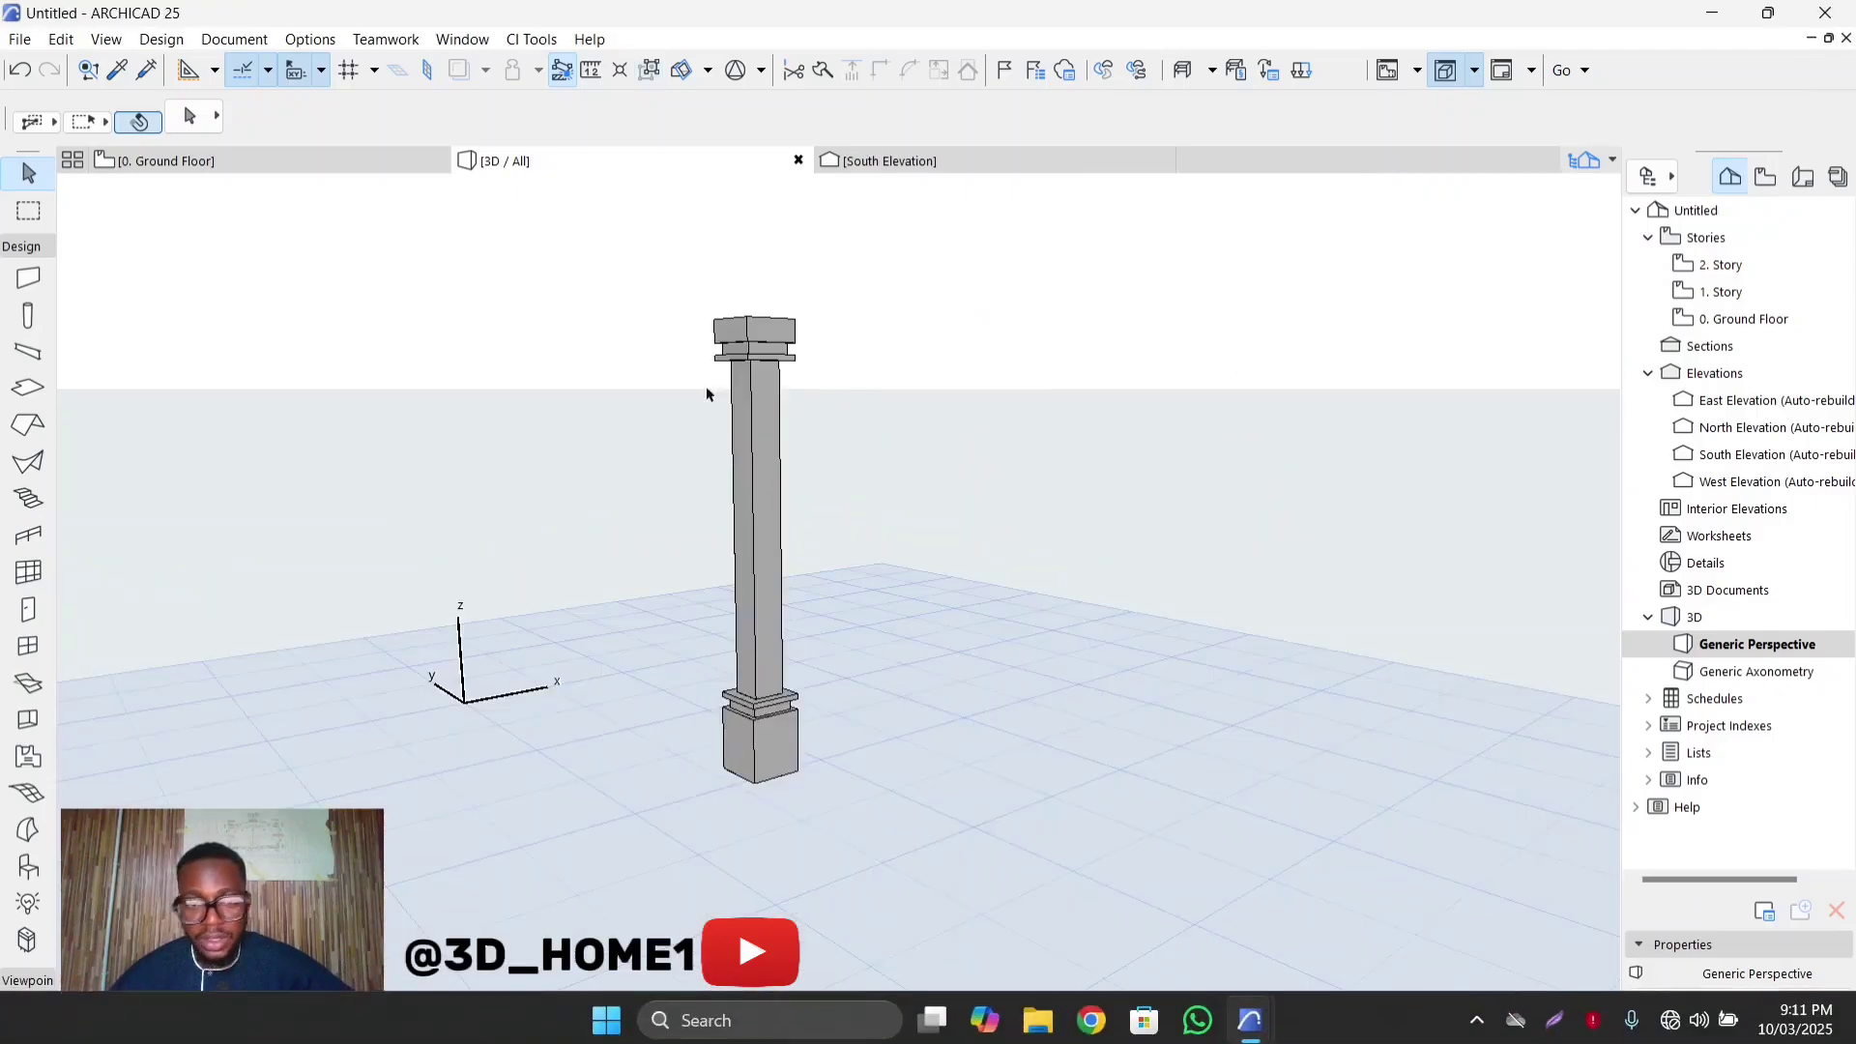
scroll(776, 363, "up", 1)
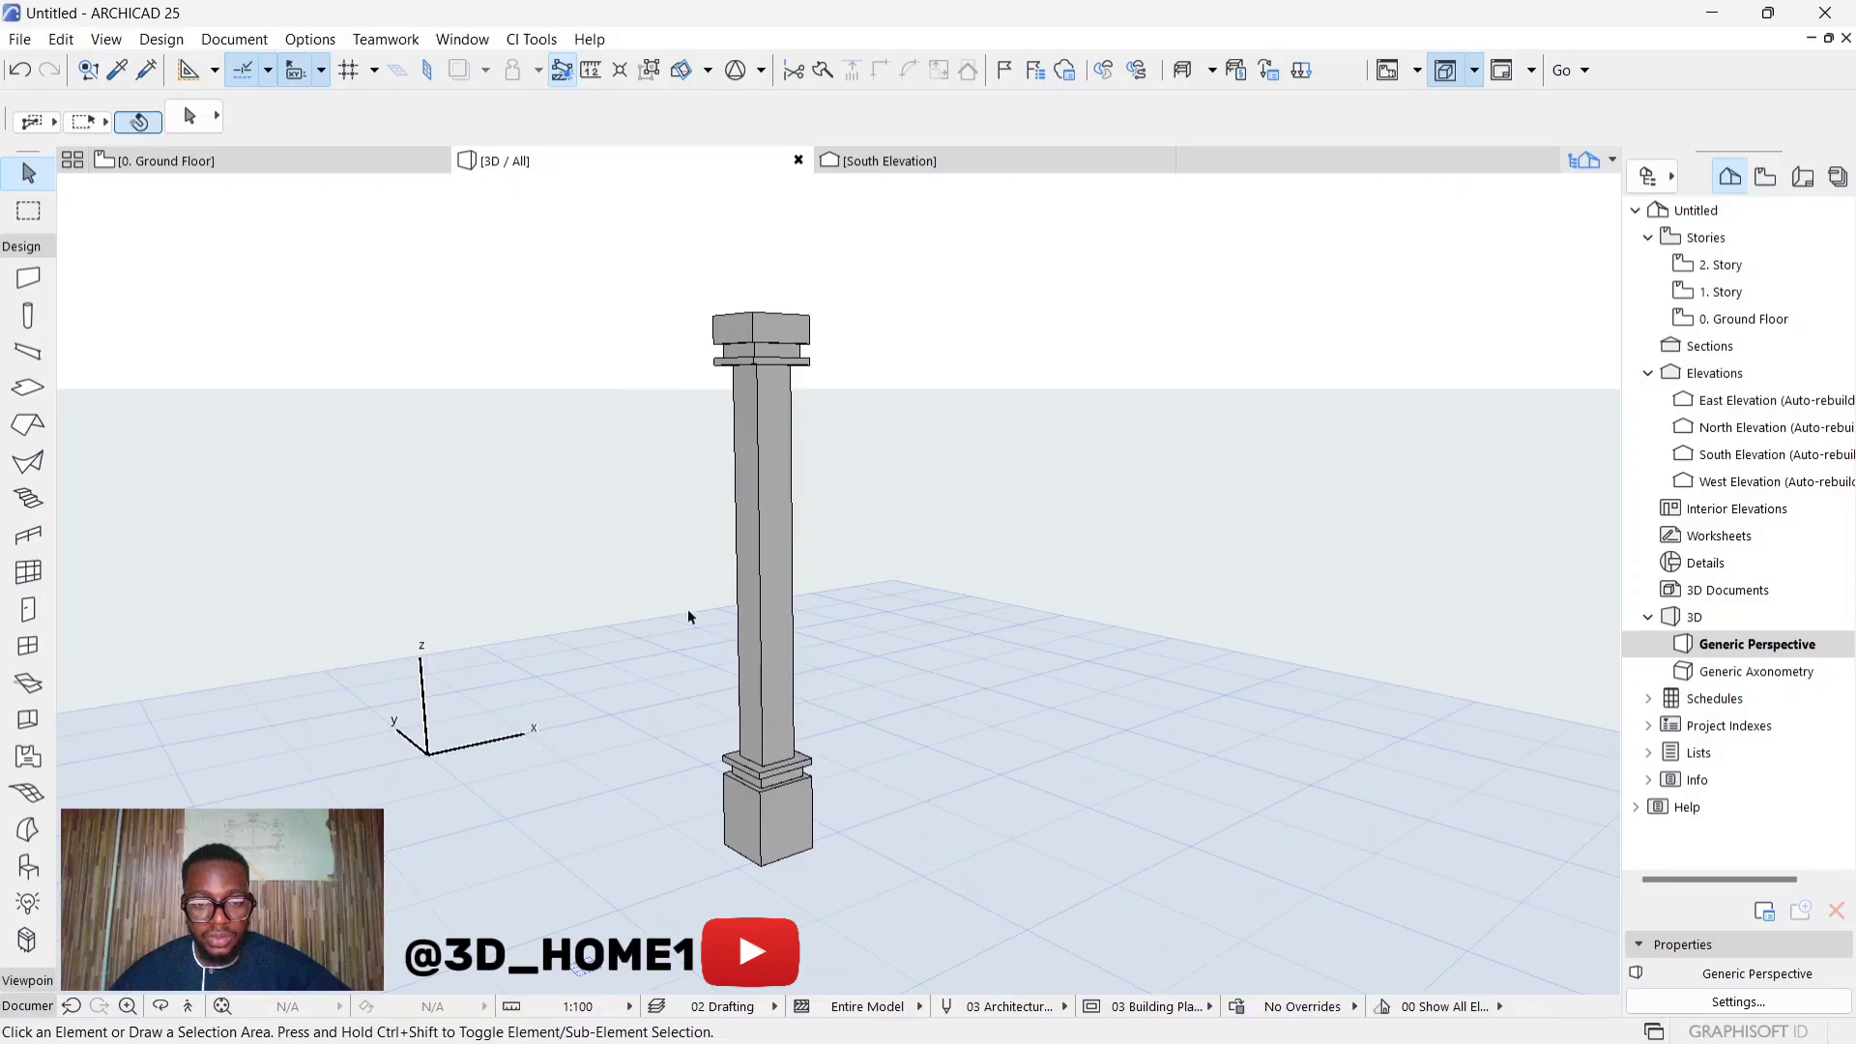
left_click(356, 160)
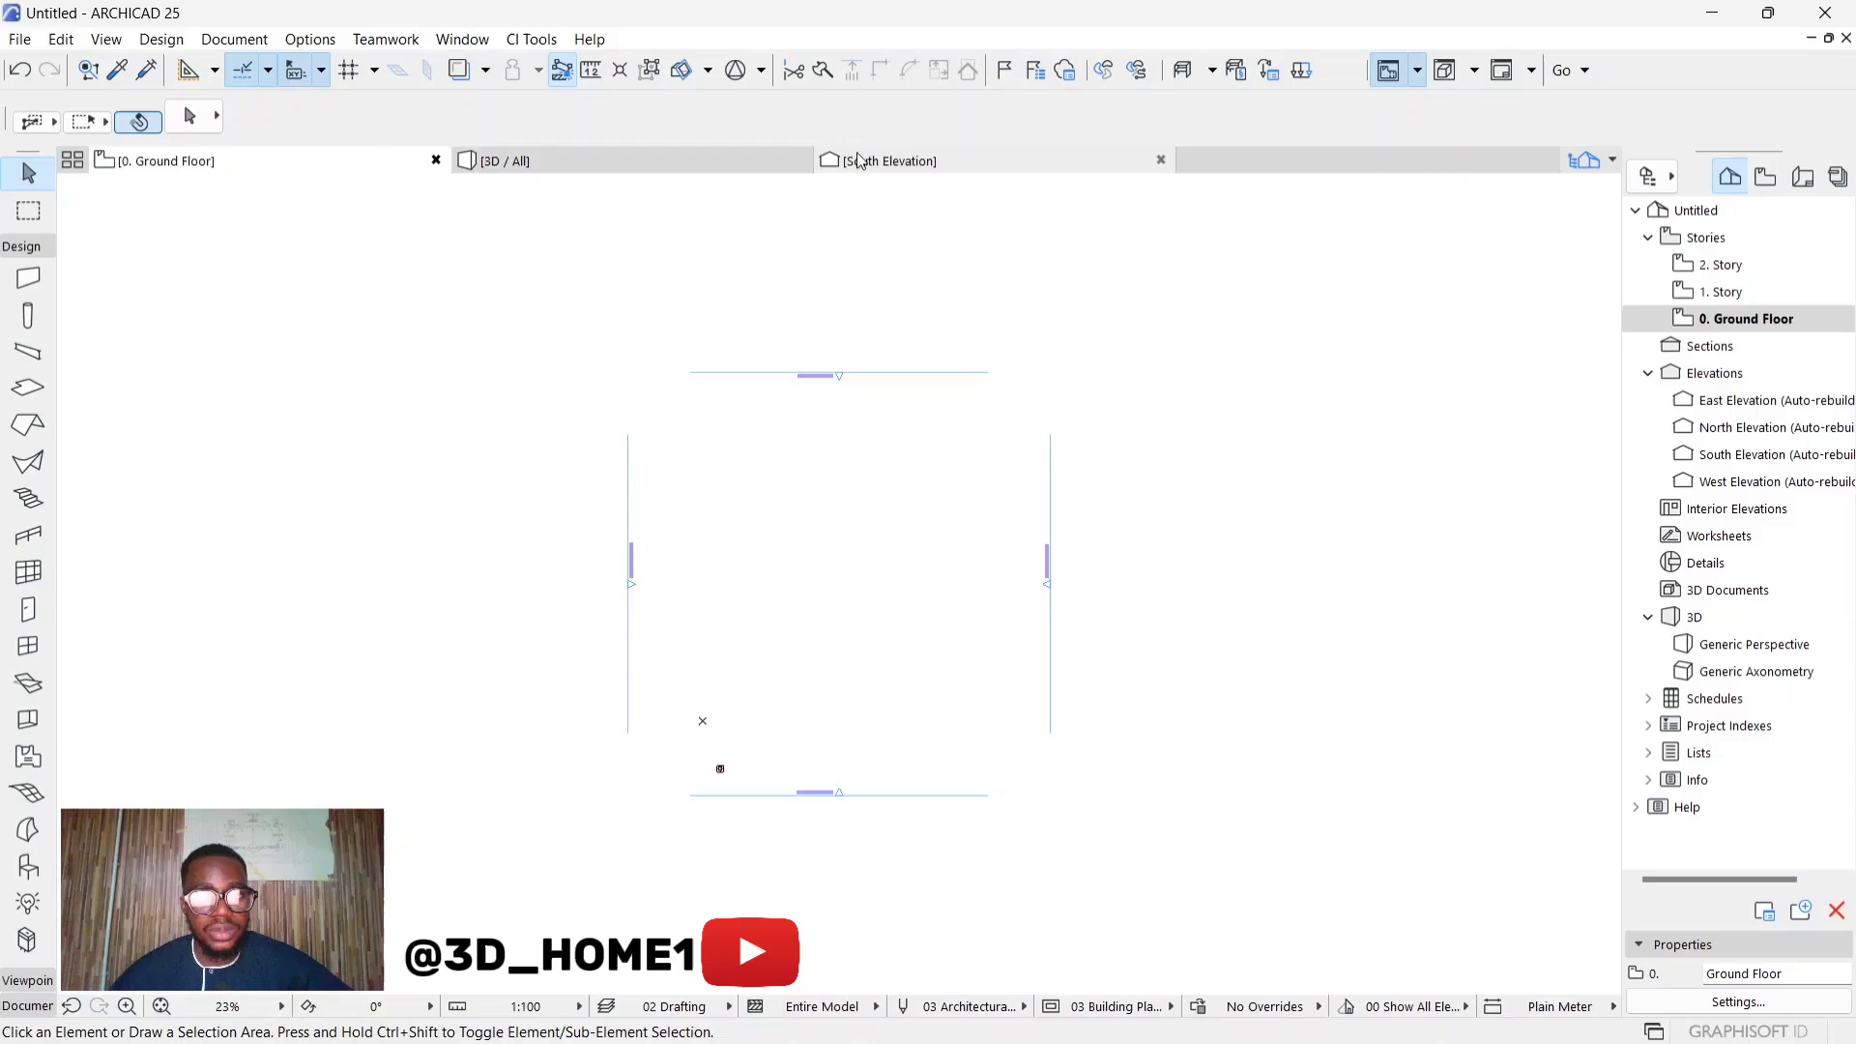
left_click(683, 162)
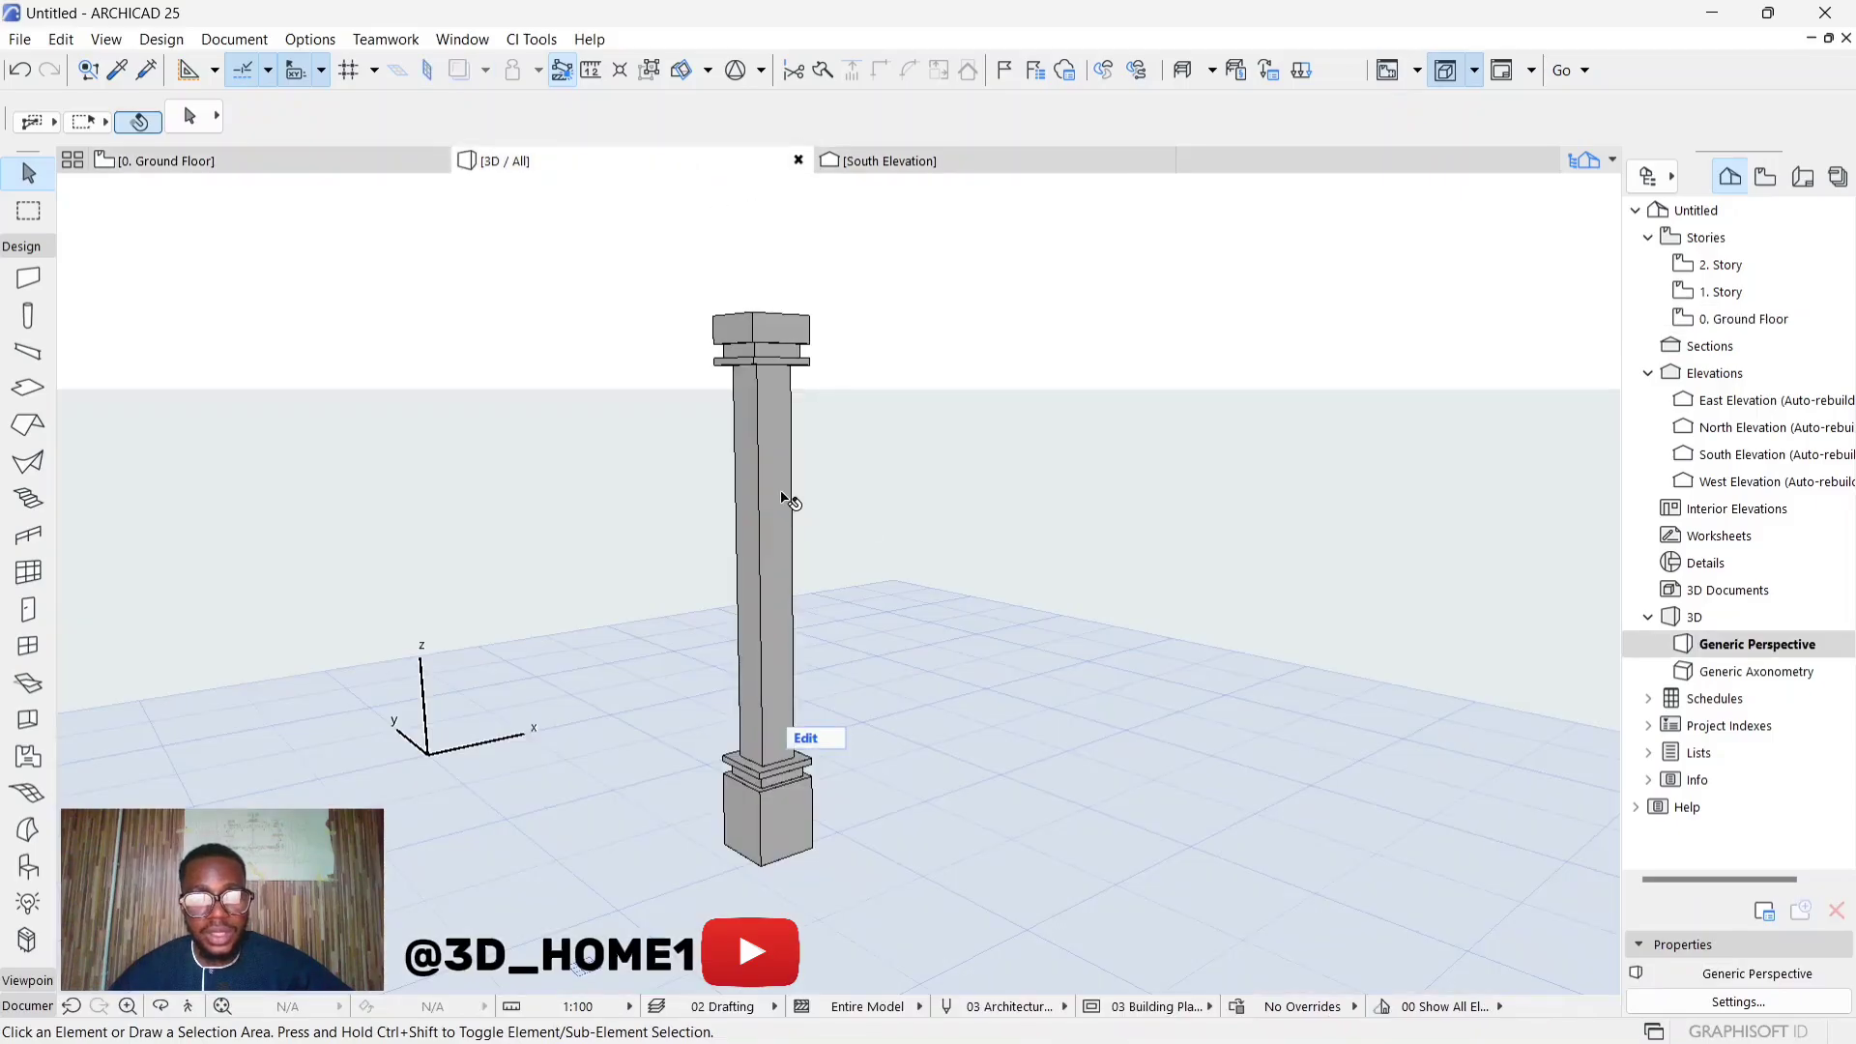
Override the surfaces of the placed column's 100 mm segment above the base with linked Paint - Glossy White
left_click(786, 500)
left_click(216, 120)
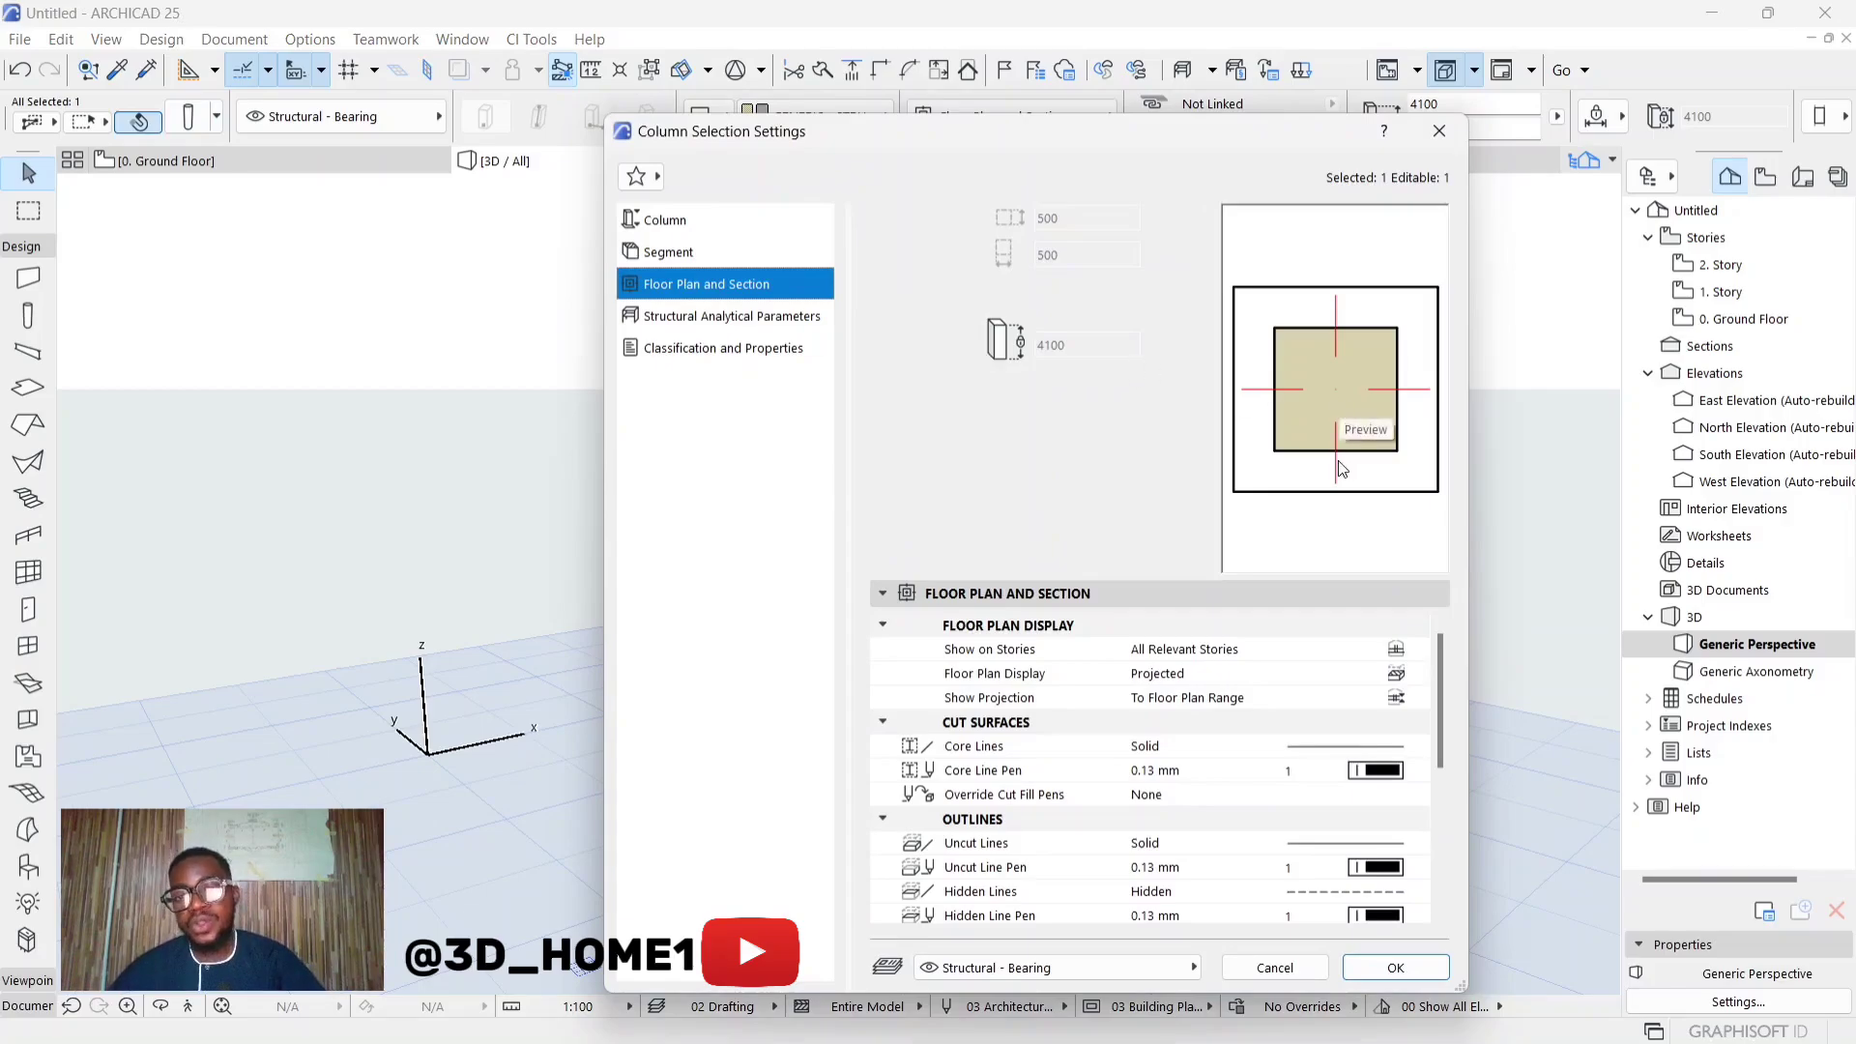
left_click(677, 252)
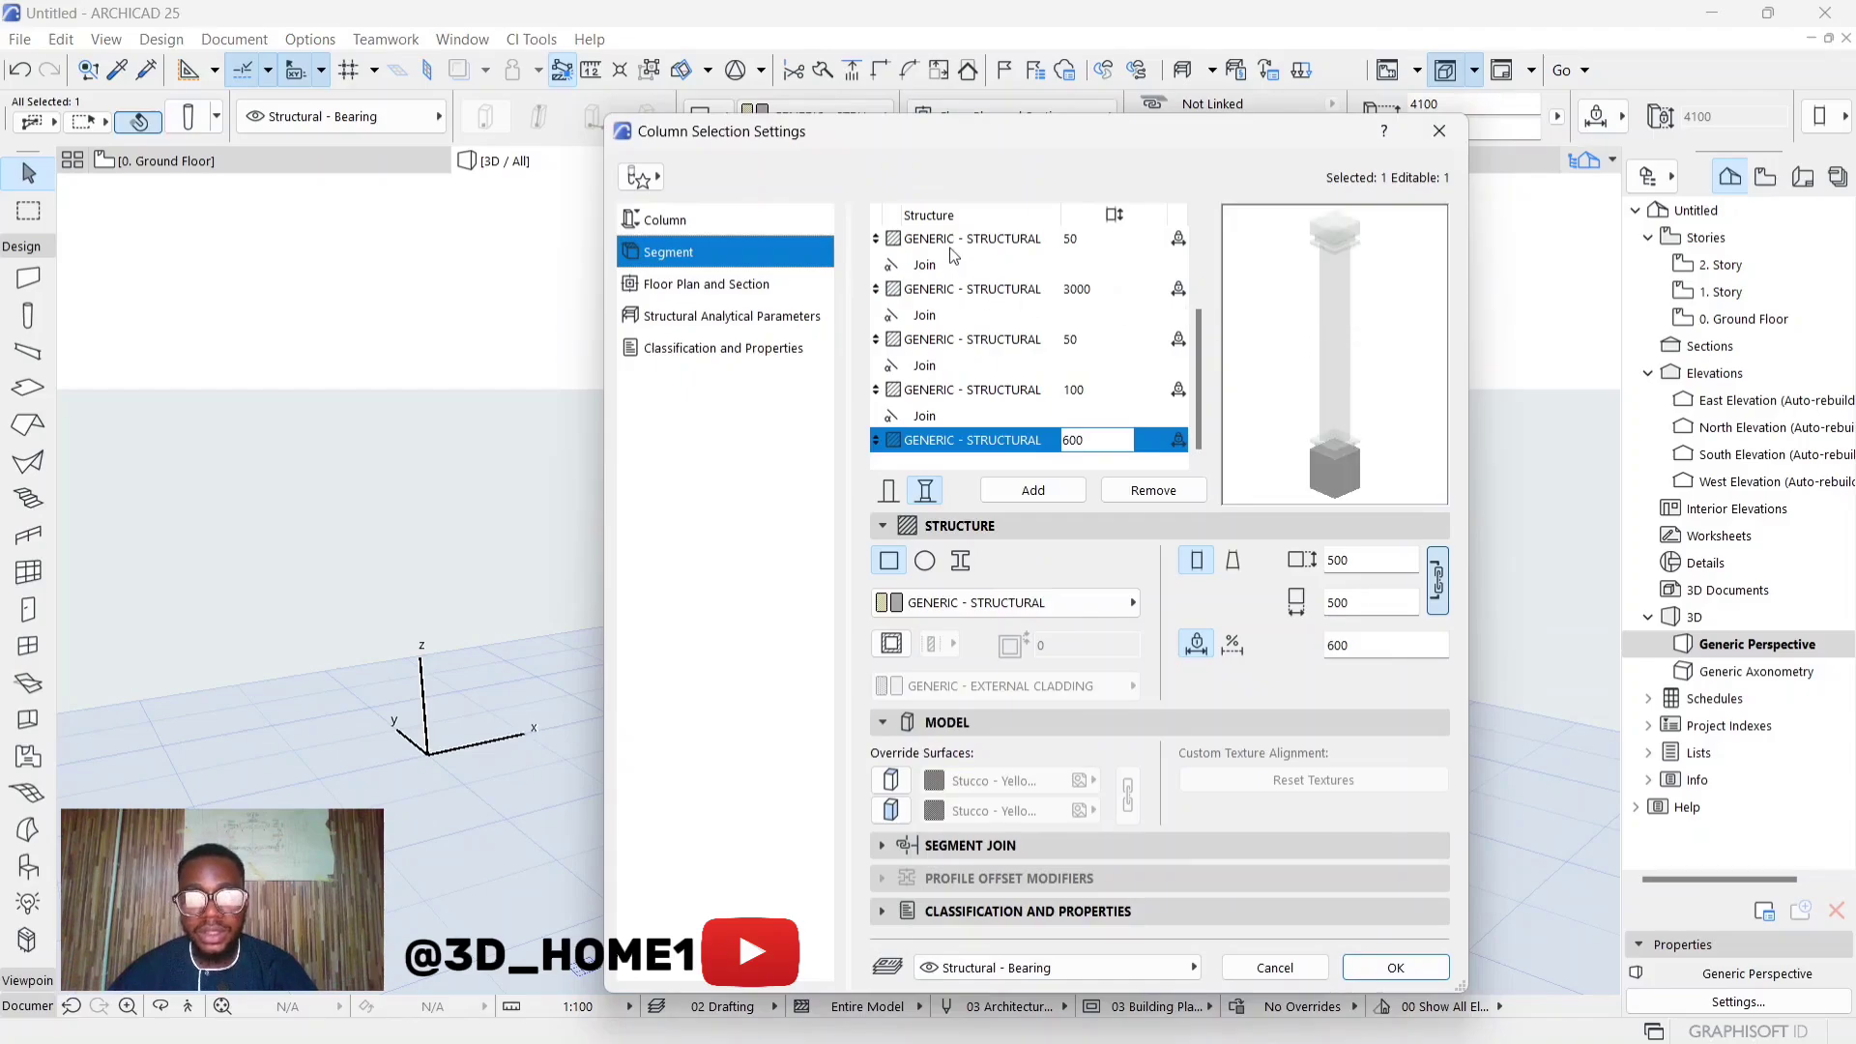
left_click(969, 396)
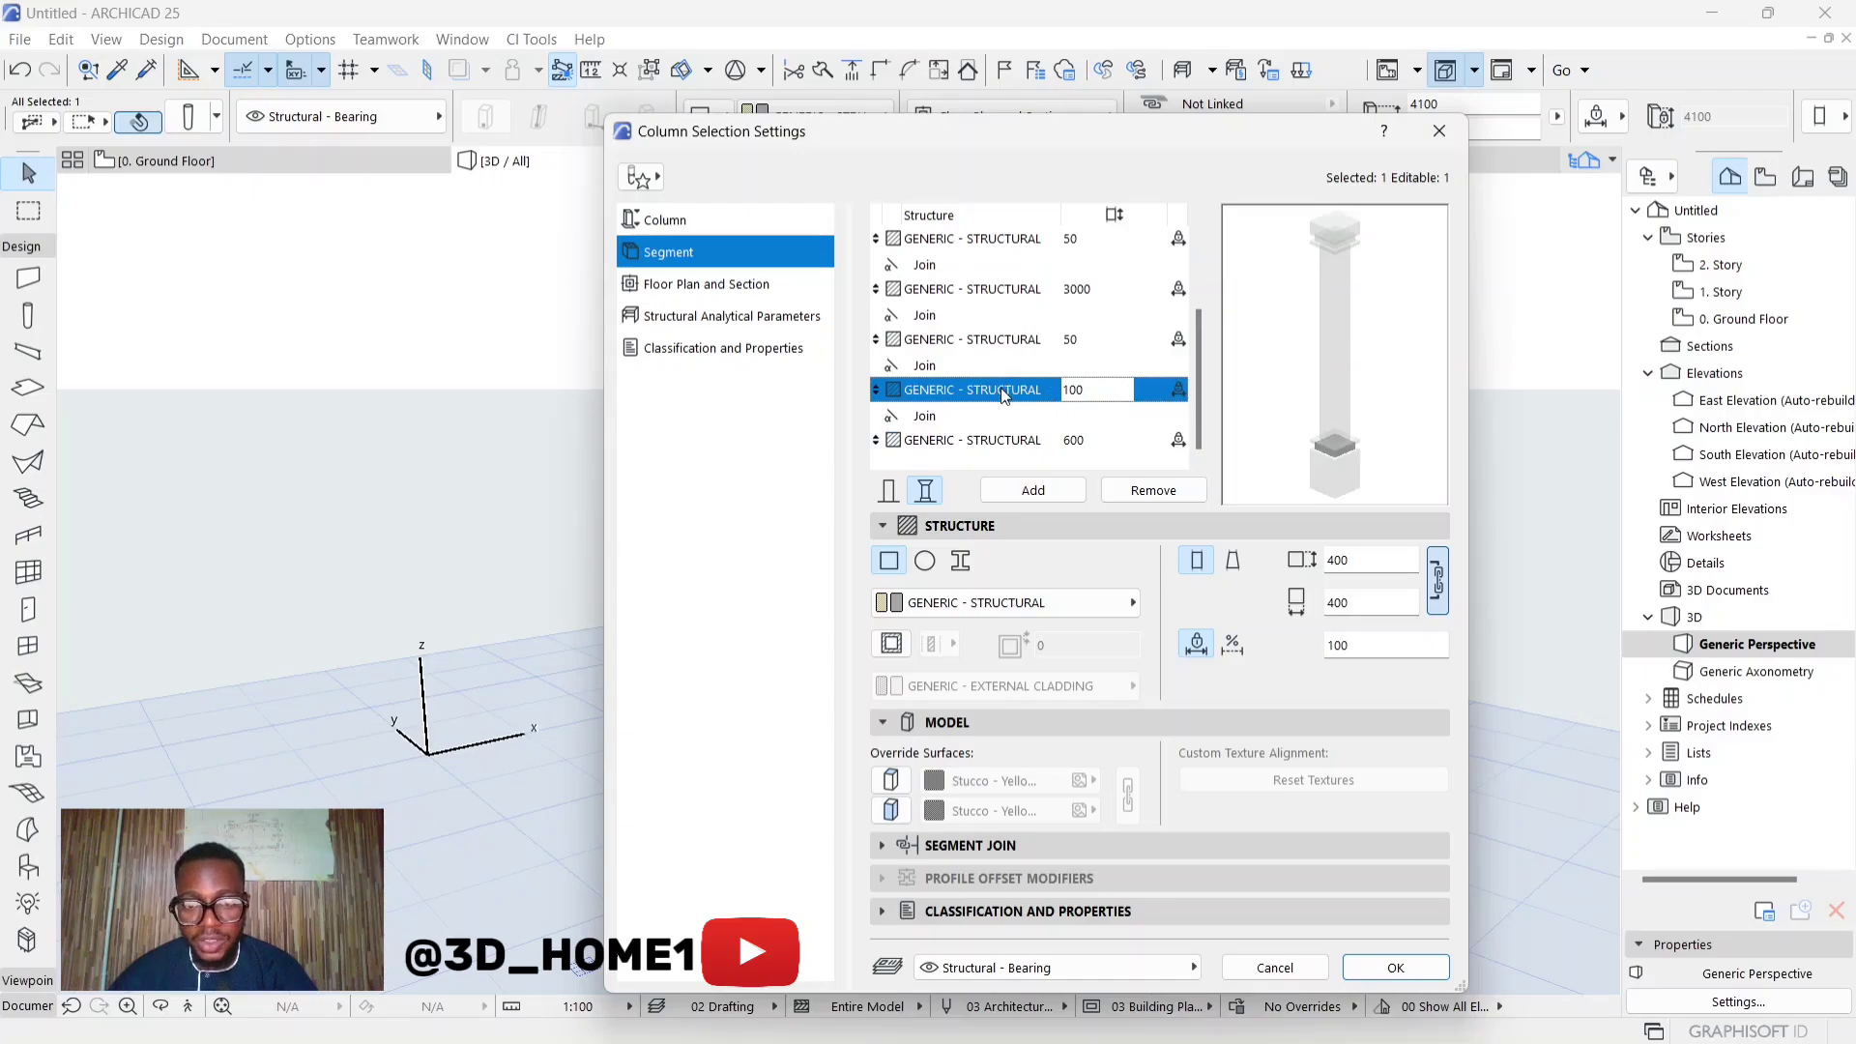
left_click(898, 725)
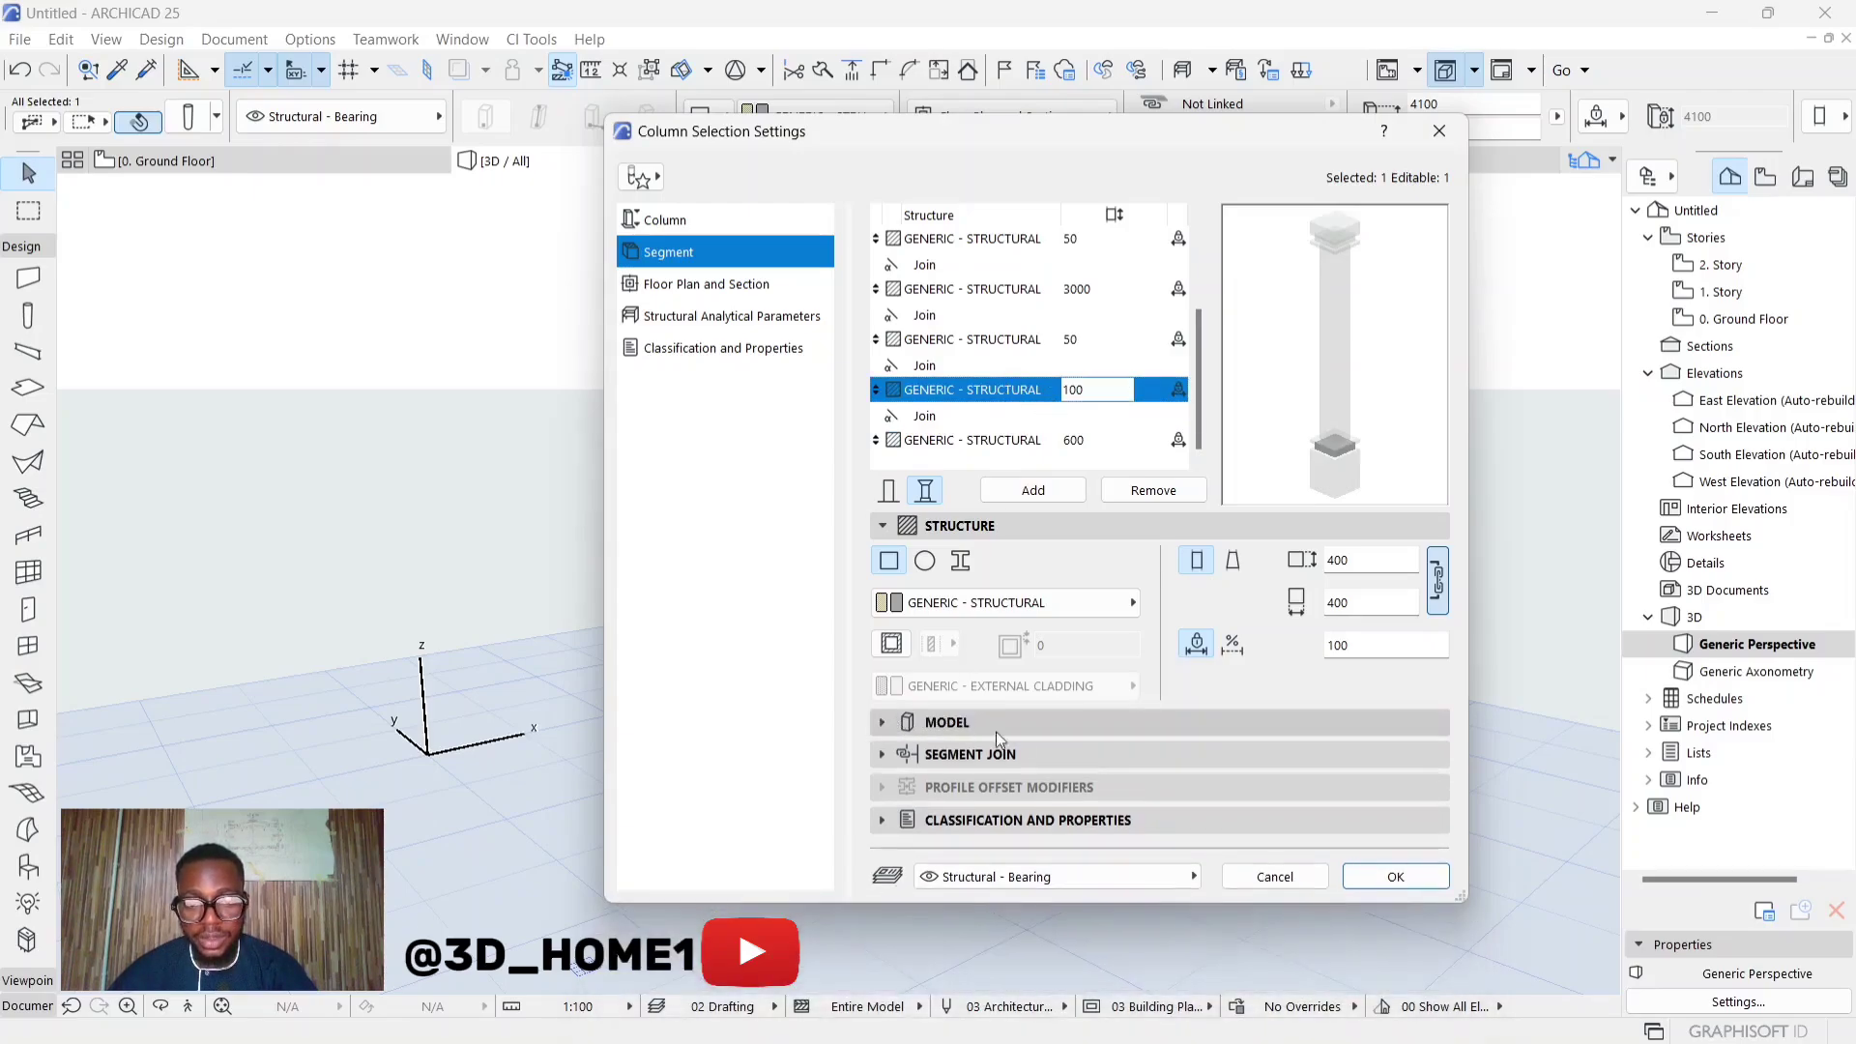
left_click(928, 725)
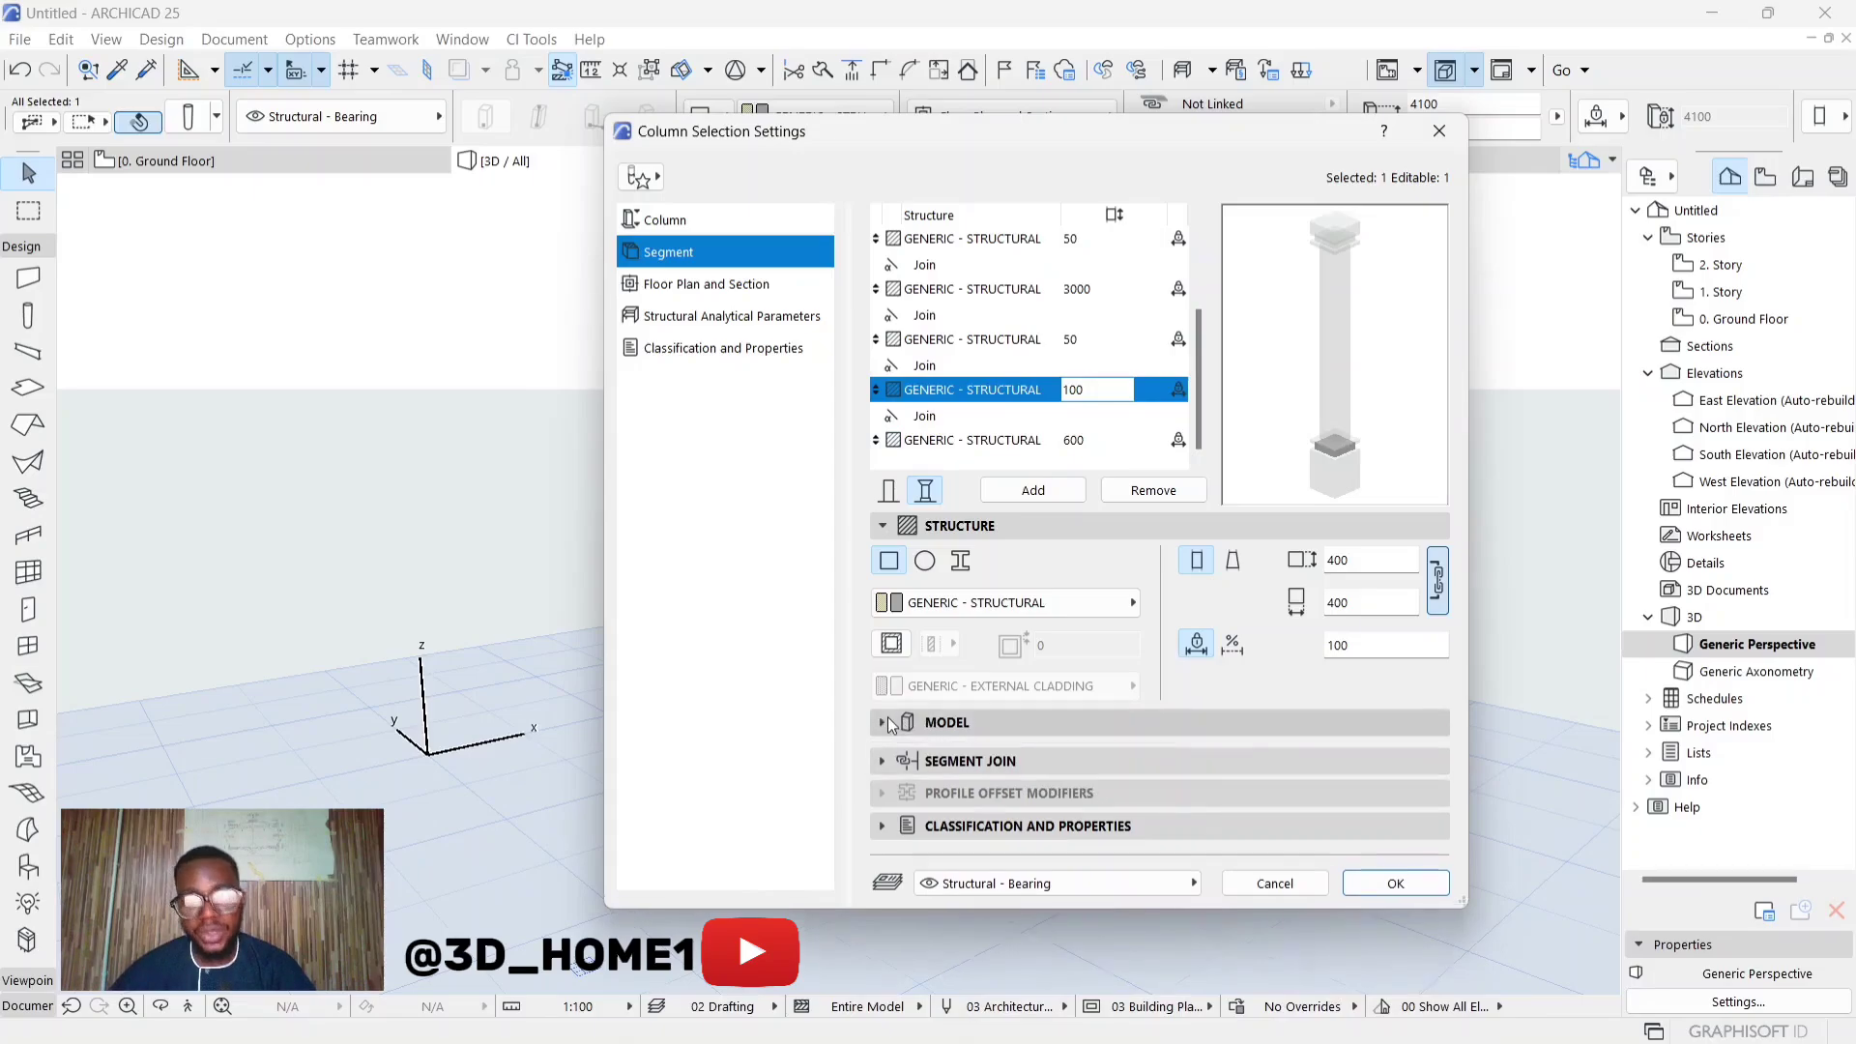
left_click(891, 781)
left_click(1125, 797)
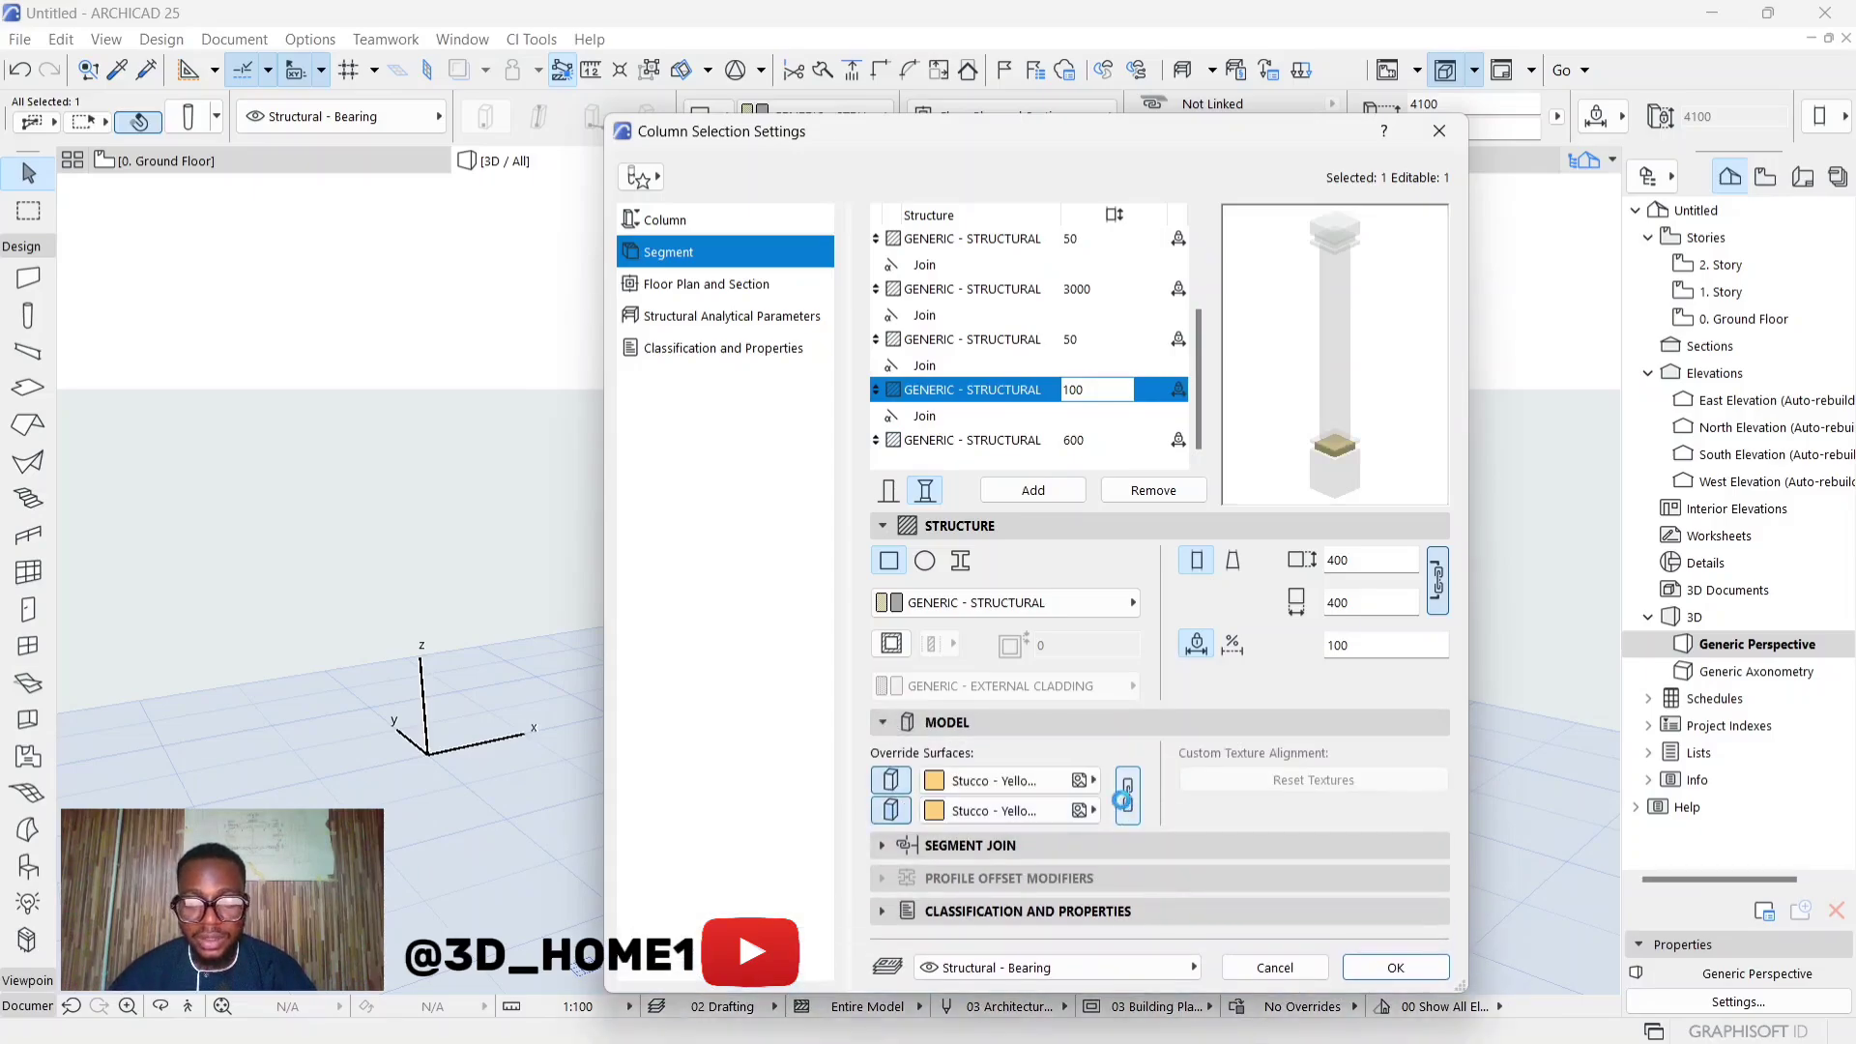
left_click(1082, 781)
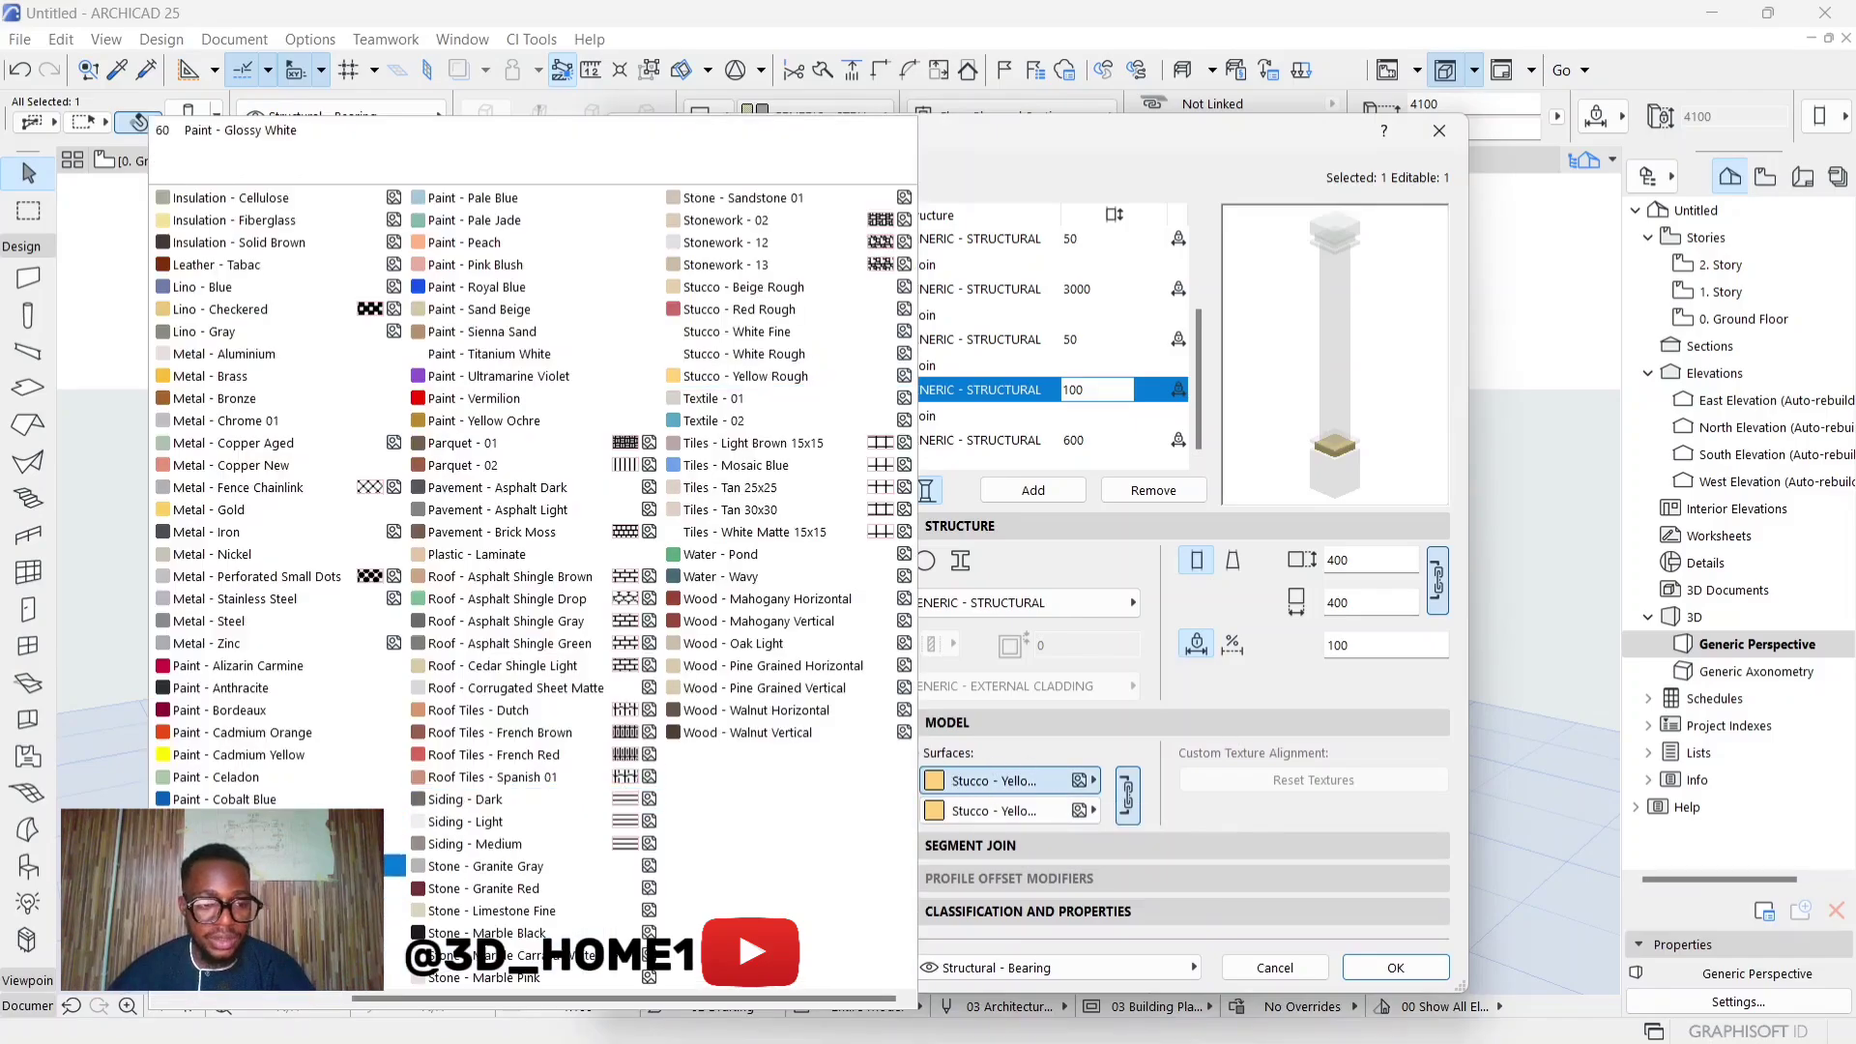
left_click(290, 865)
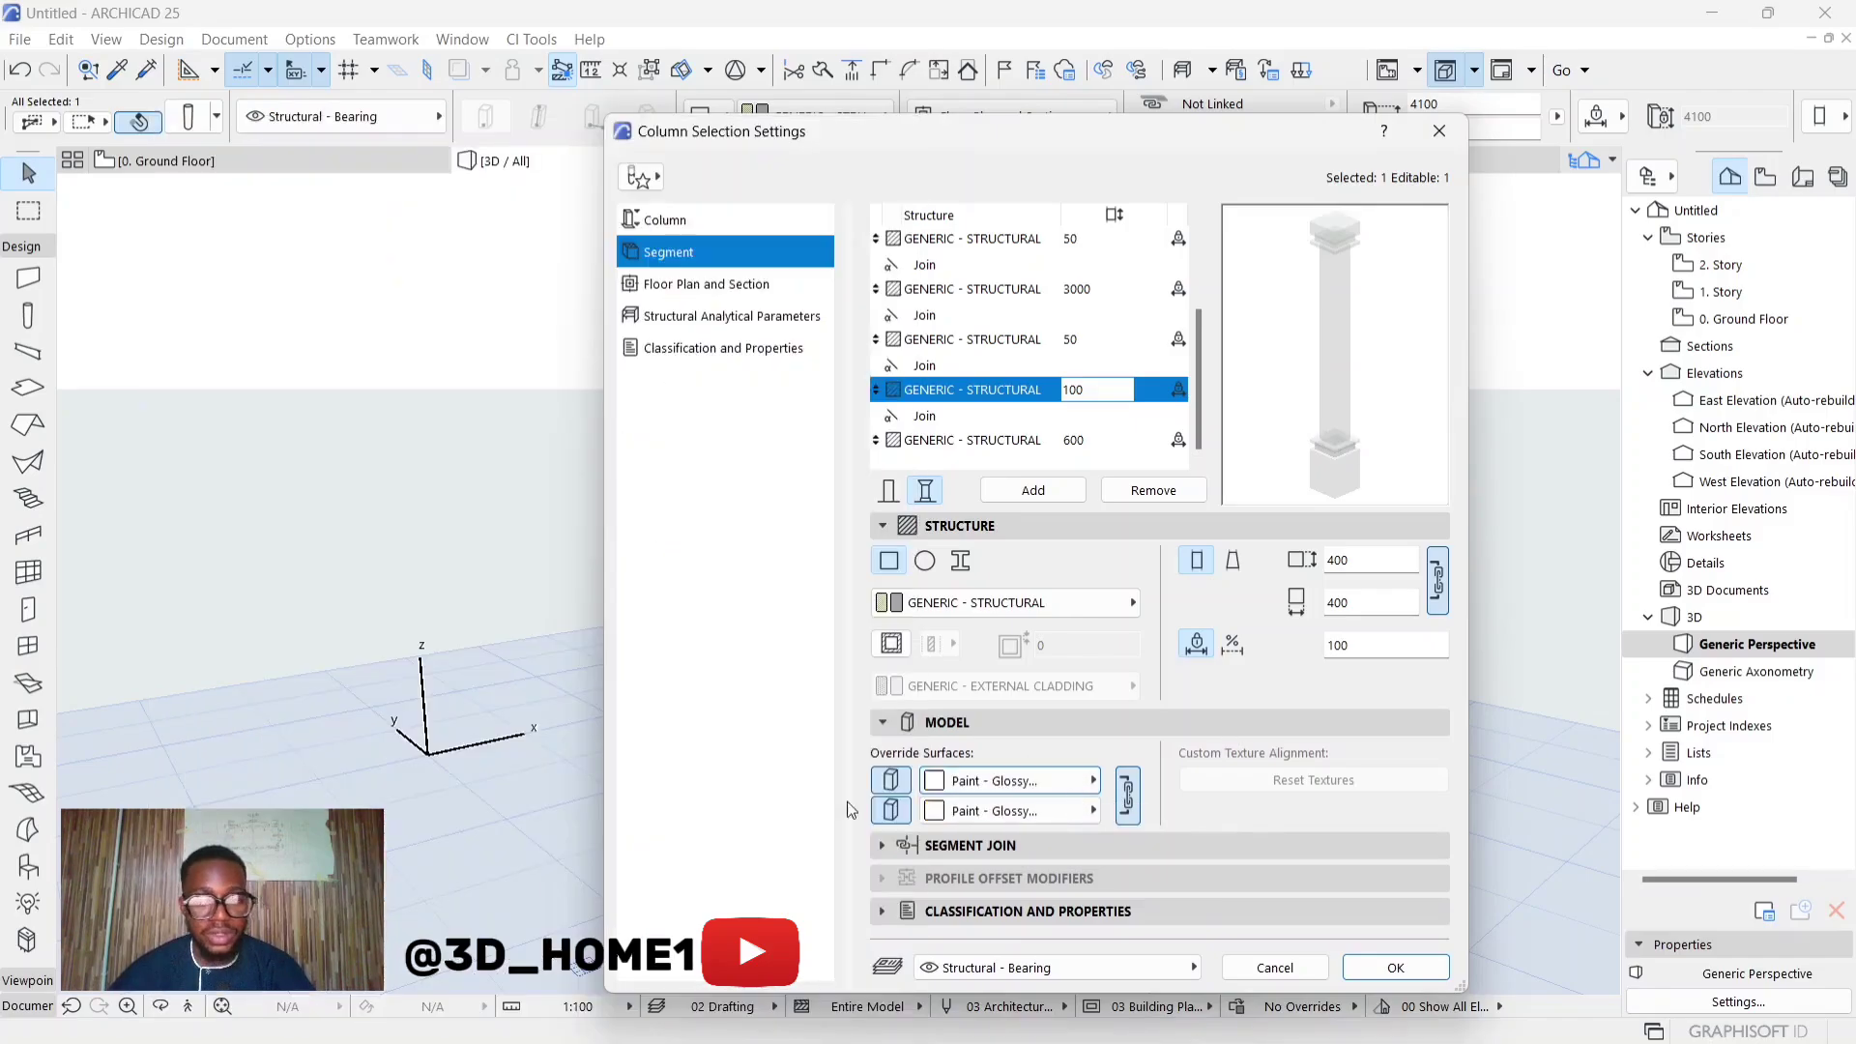
Override the surfaces of the 50 mm segment directly below the shaft with linked Paint - Glossy White
left_click(947, 338)
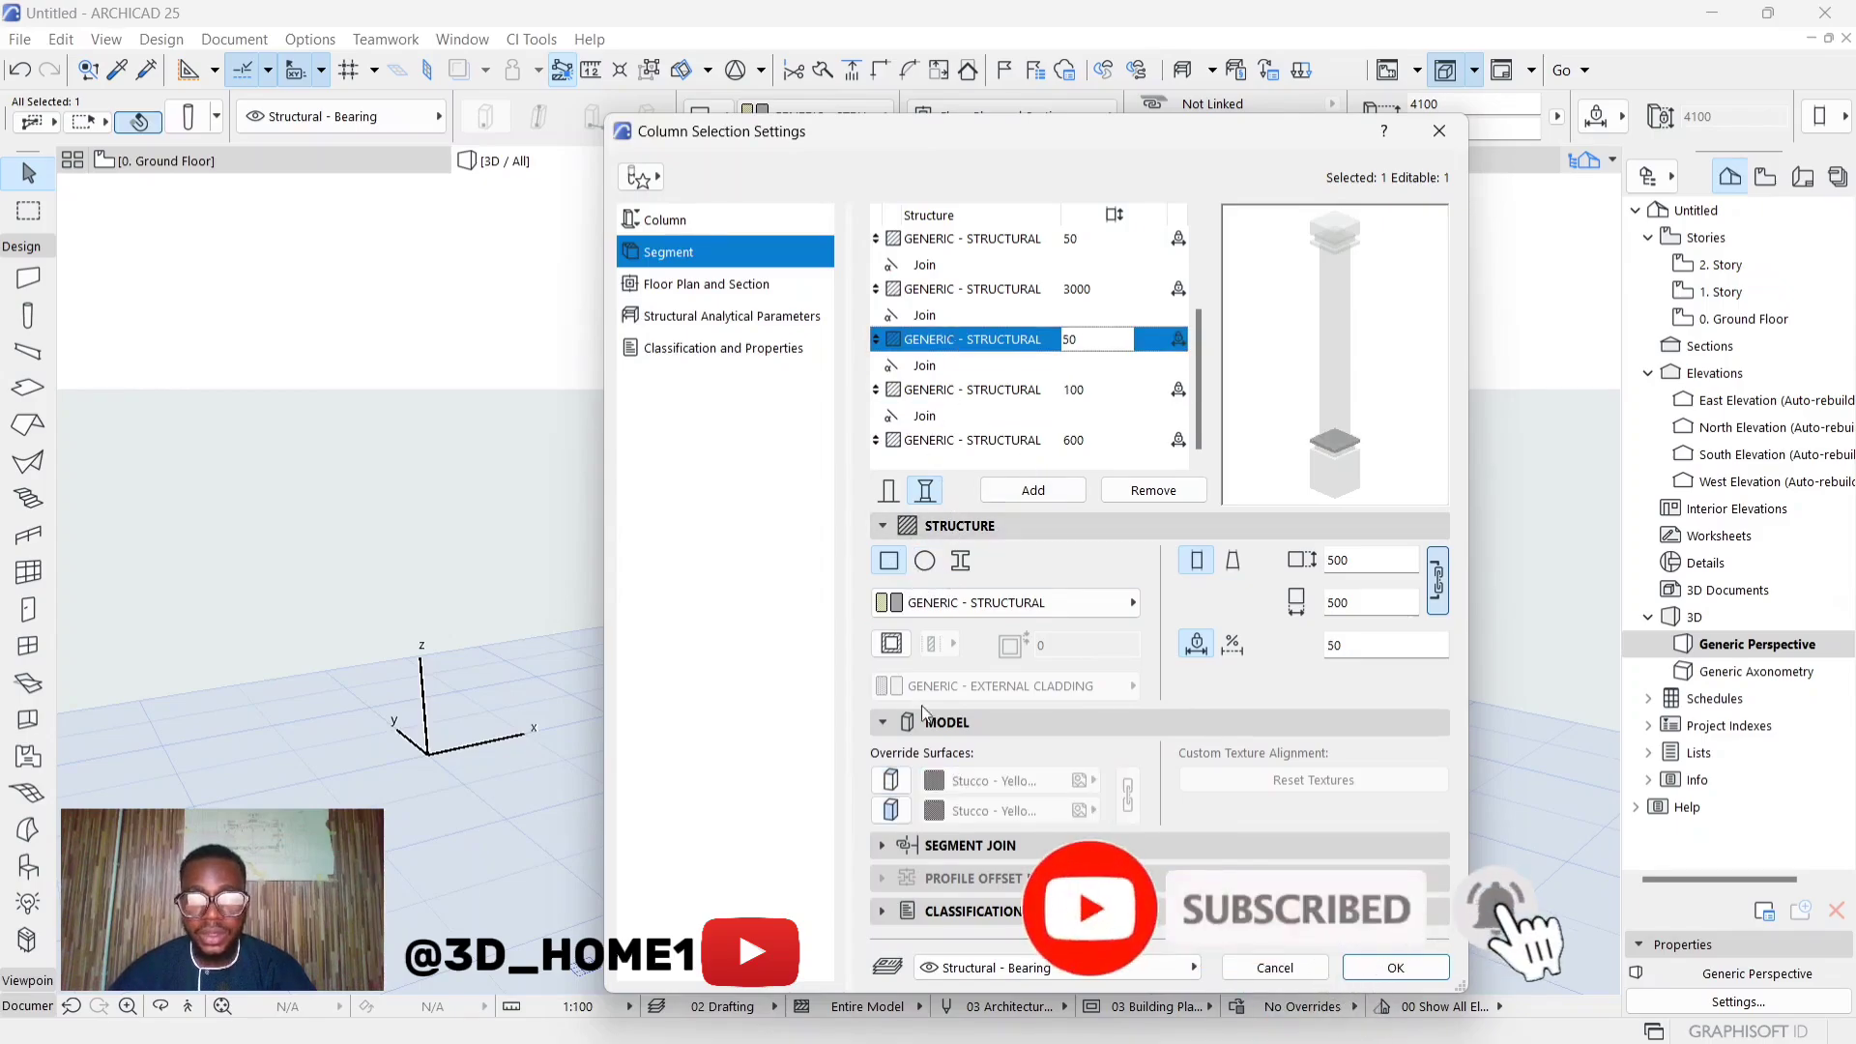
left_click(890, 780)
left_click(890, 810)
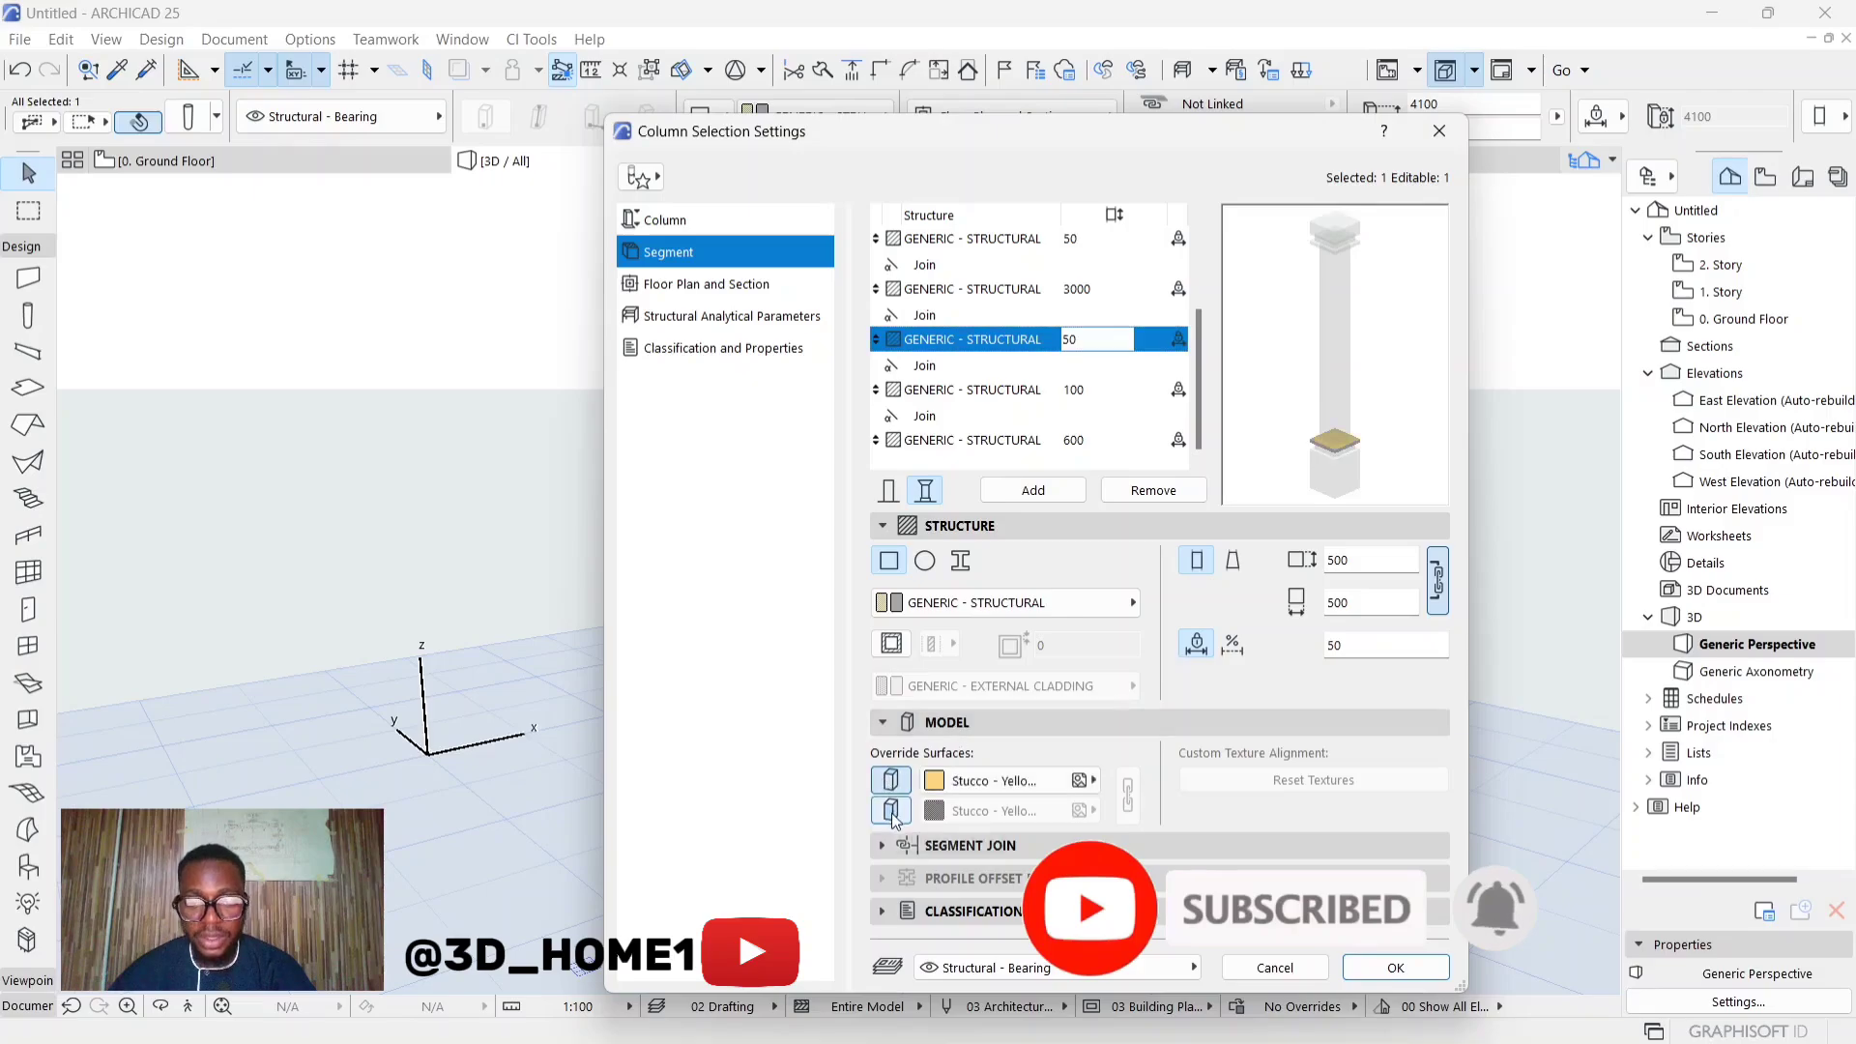
left_click(1086, 780)
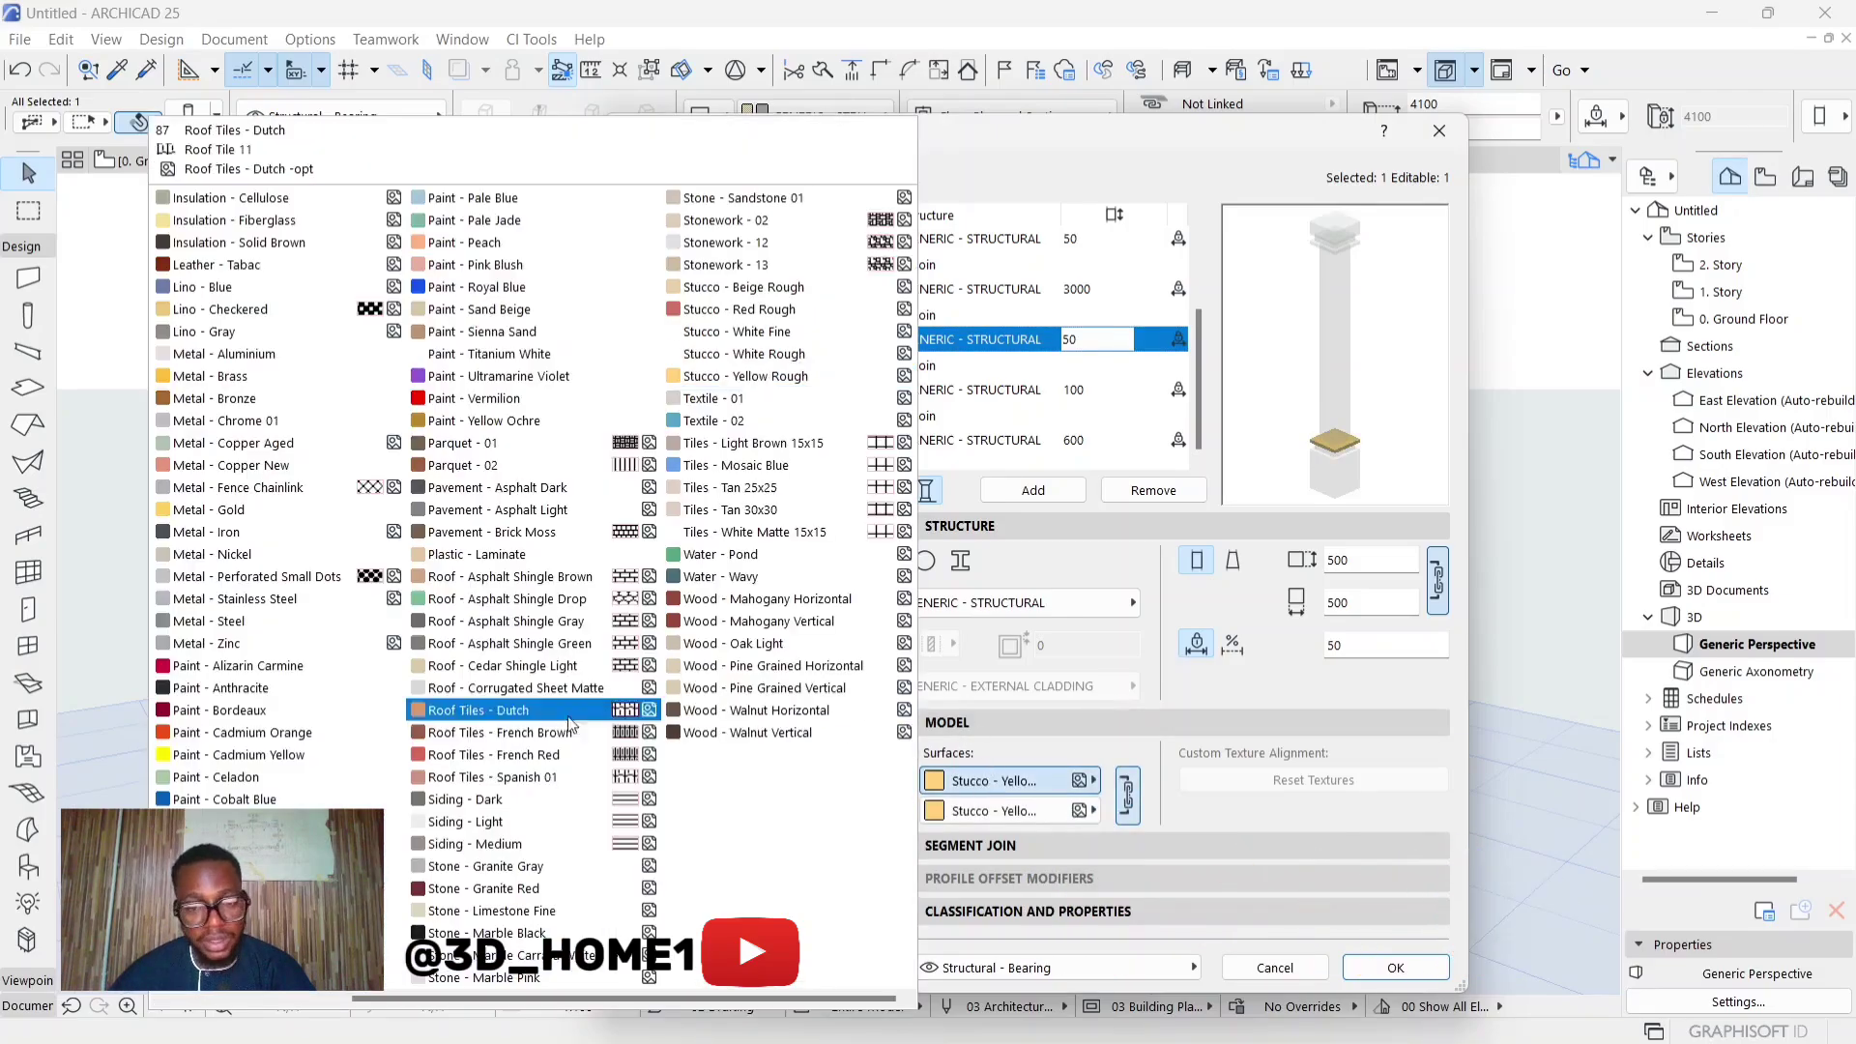
left_click(392, 865)
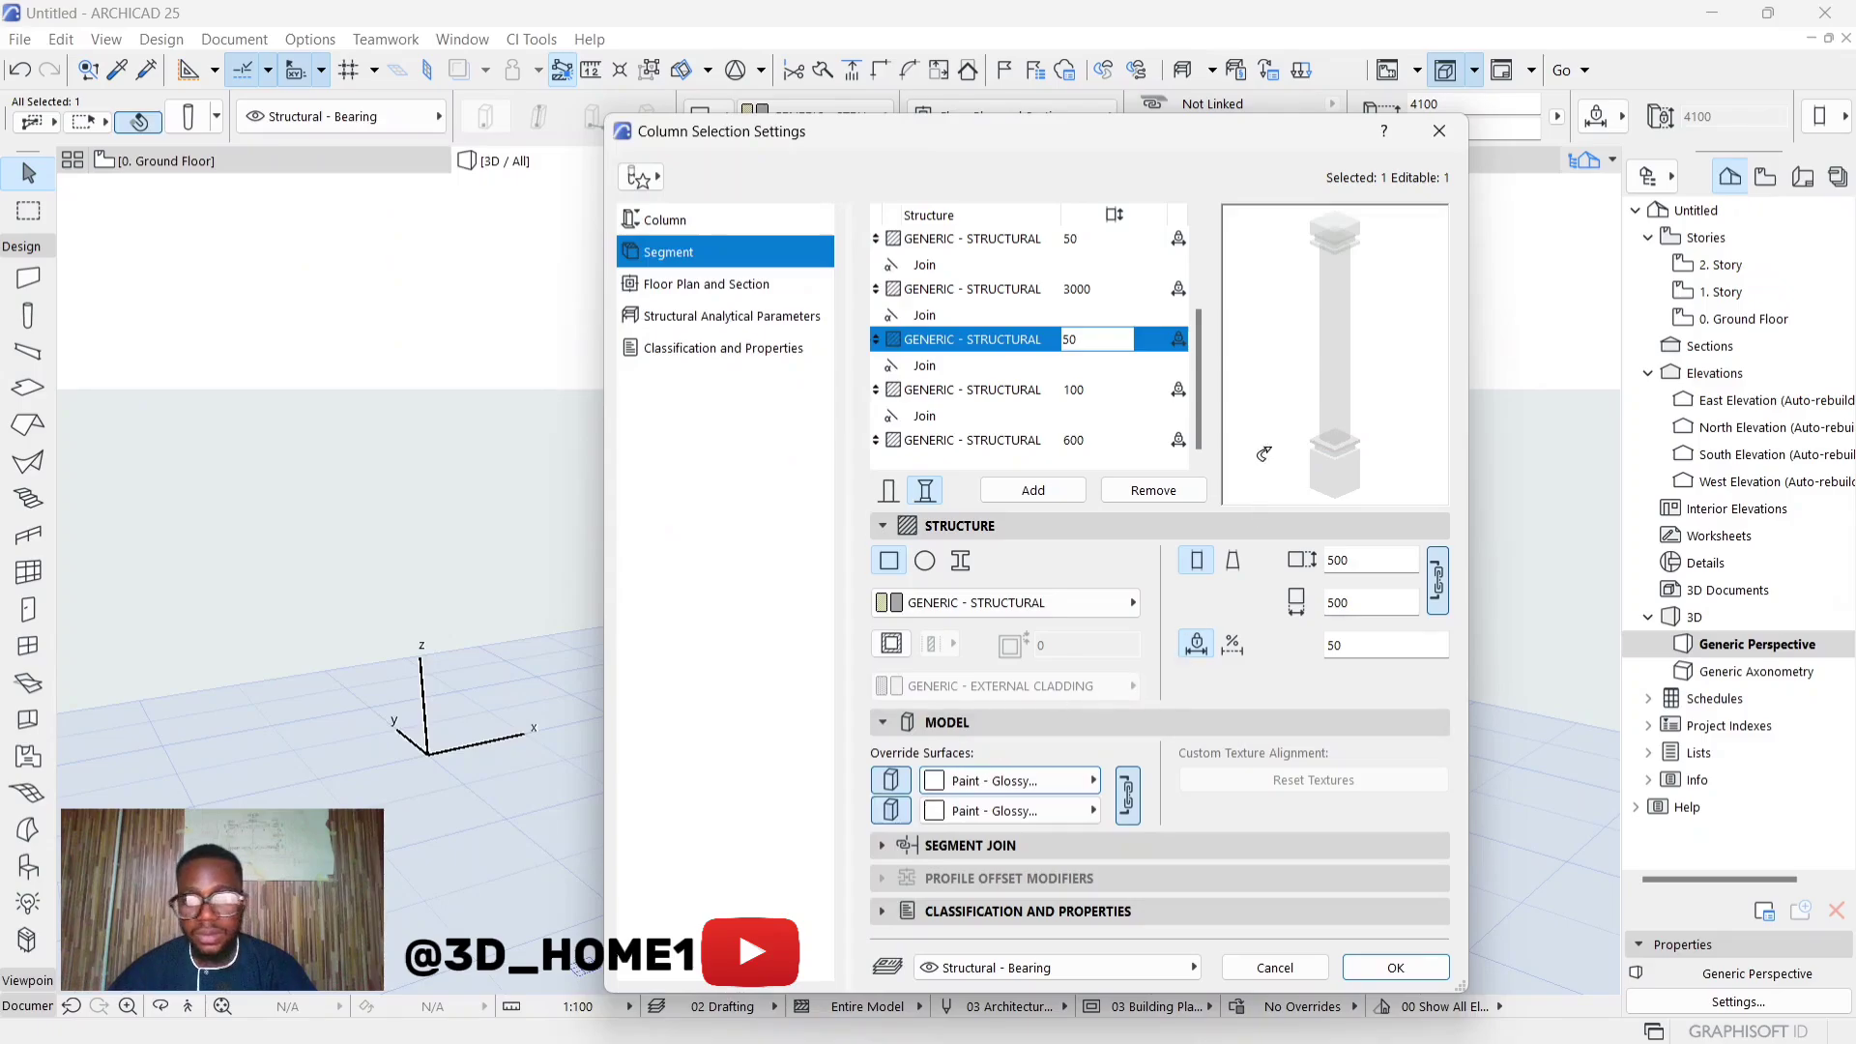
Override the surfaces of the 50 mm segment directly above the 3000 mm shaft with linked Paint - Glossy White
left_click(991, 283)
scroll(995, 283, "up", 2)
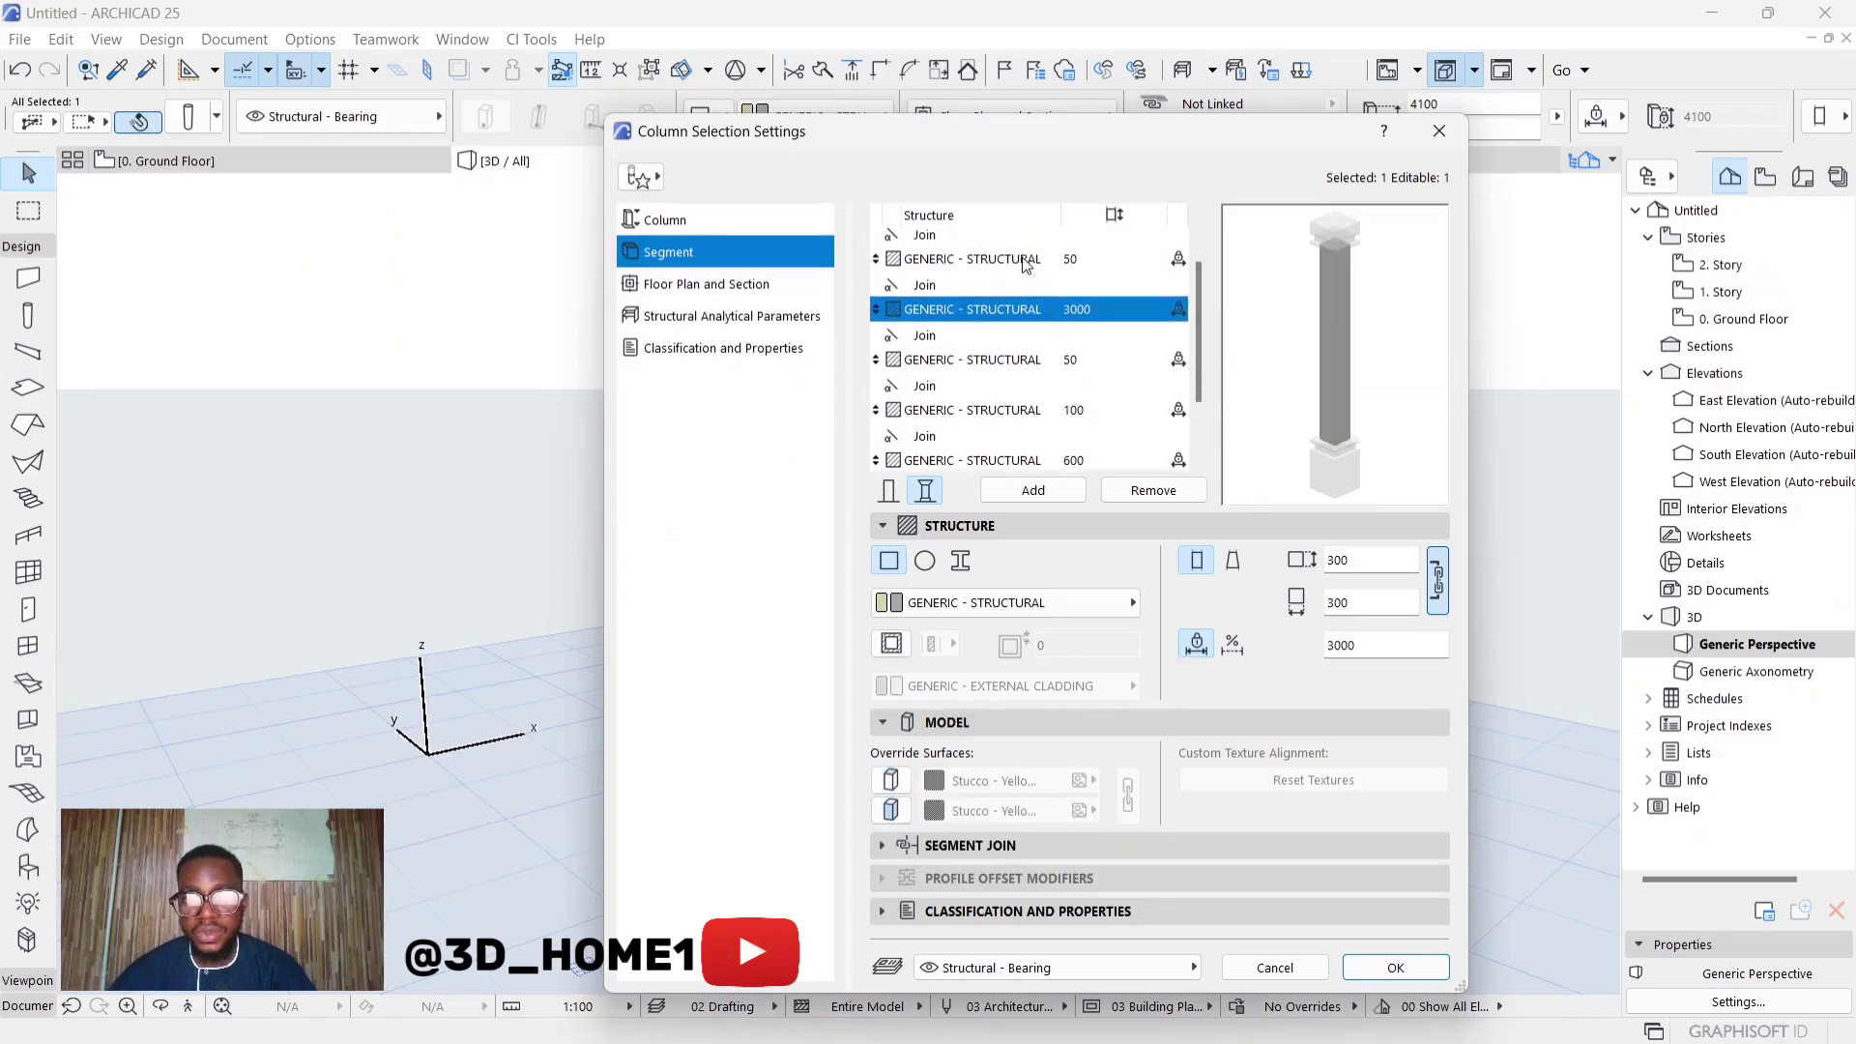
left_click(986, 346)
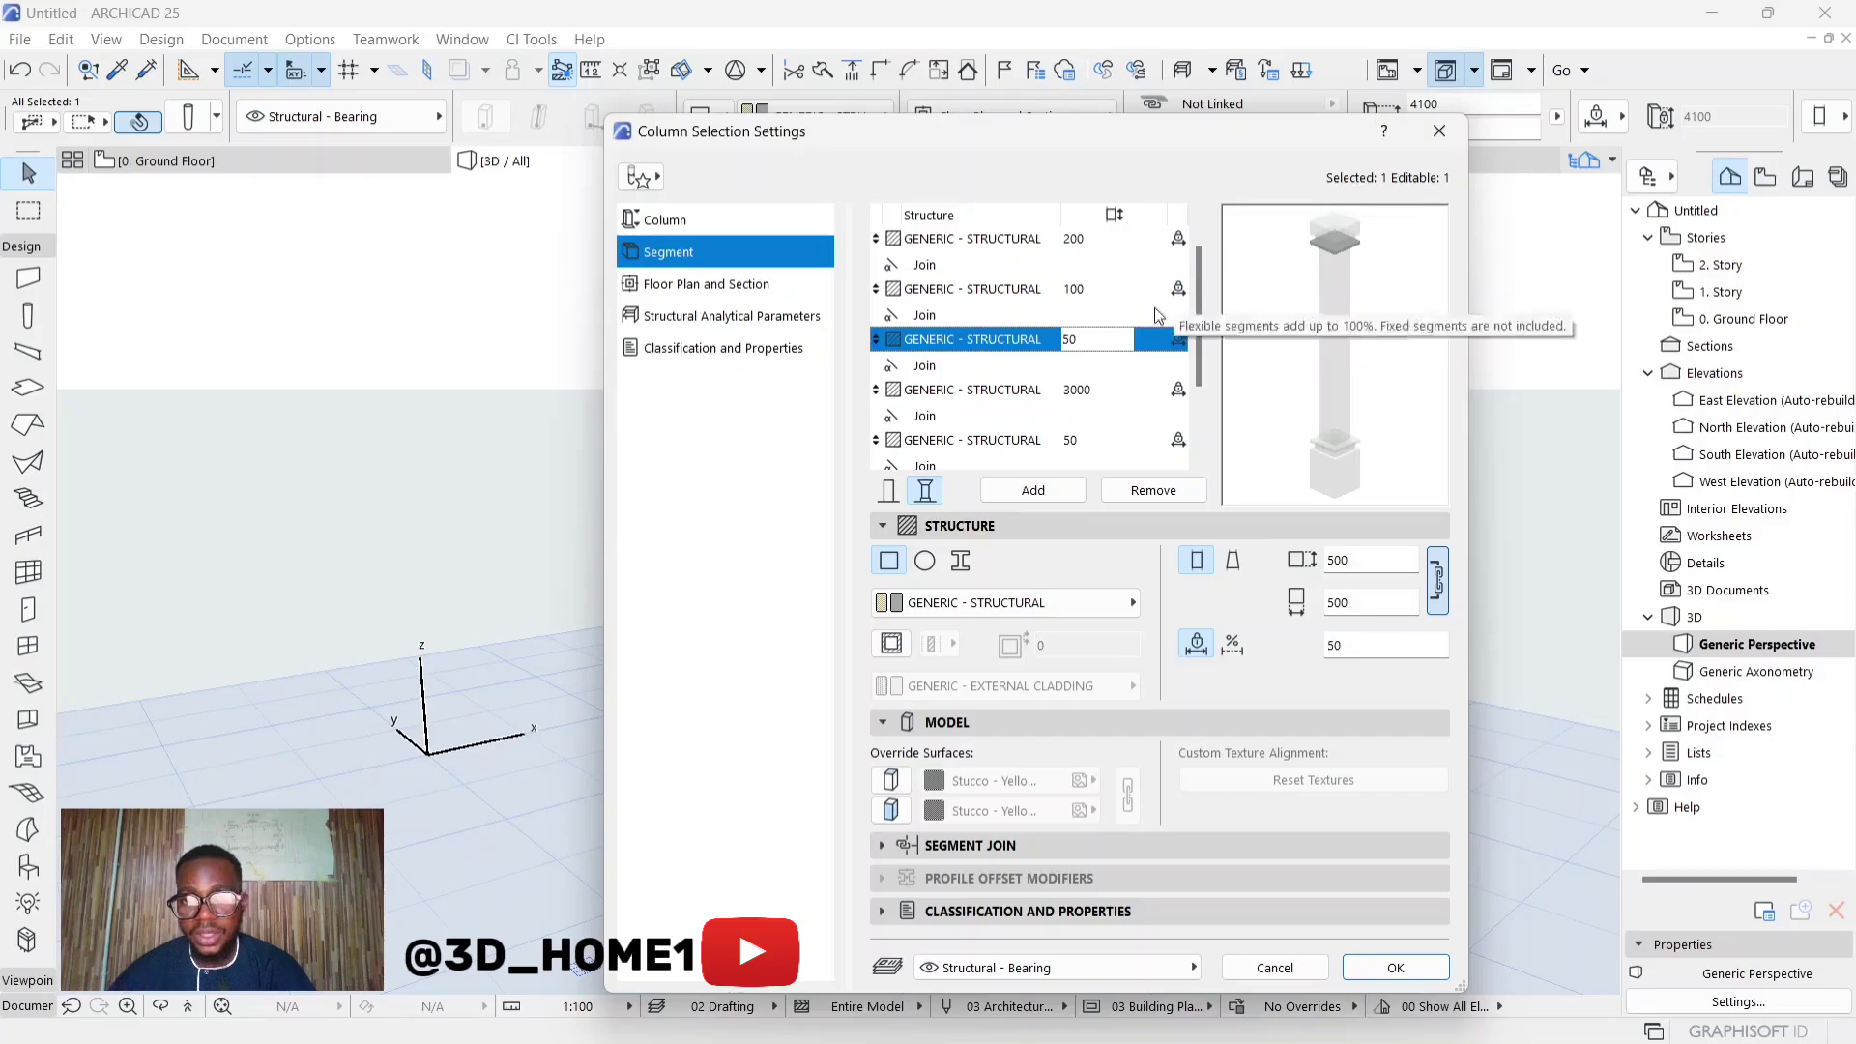
left_click(892, 779)
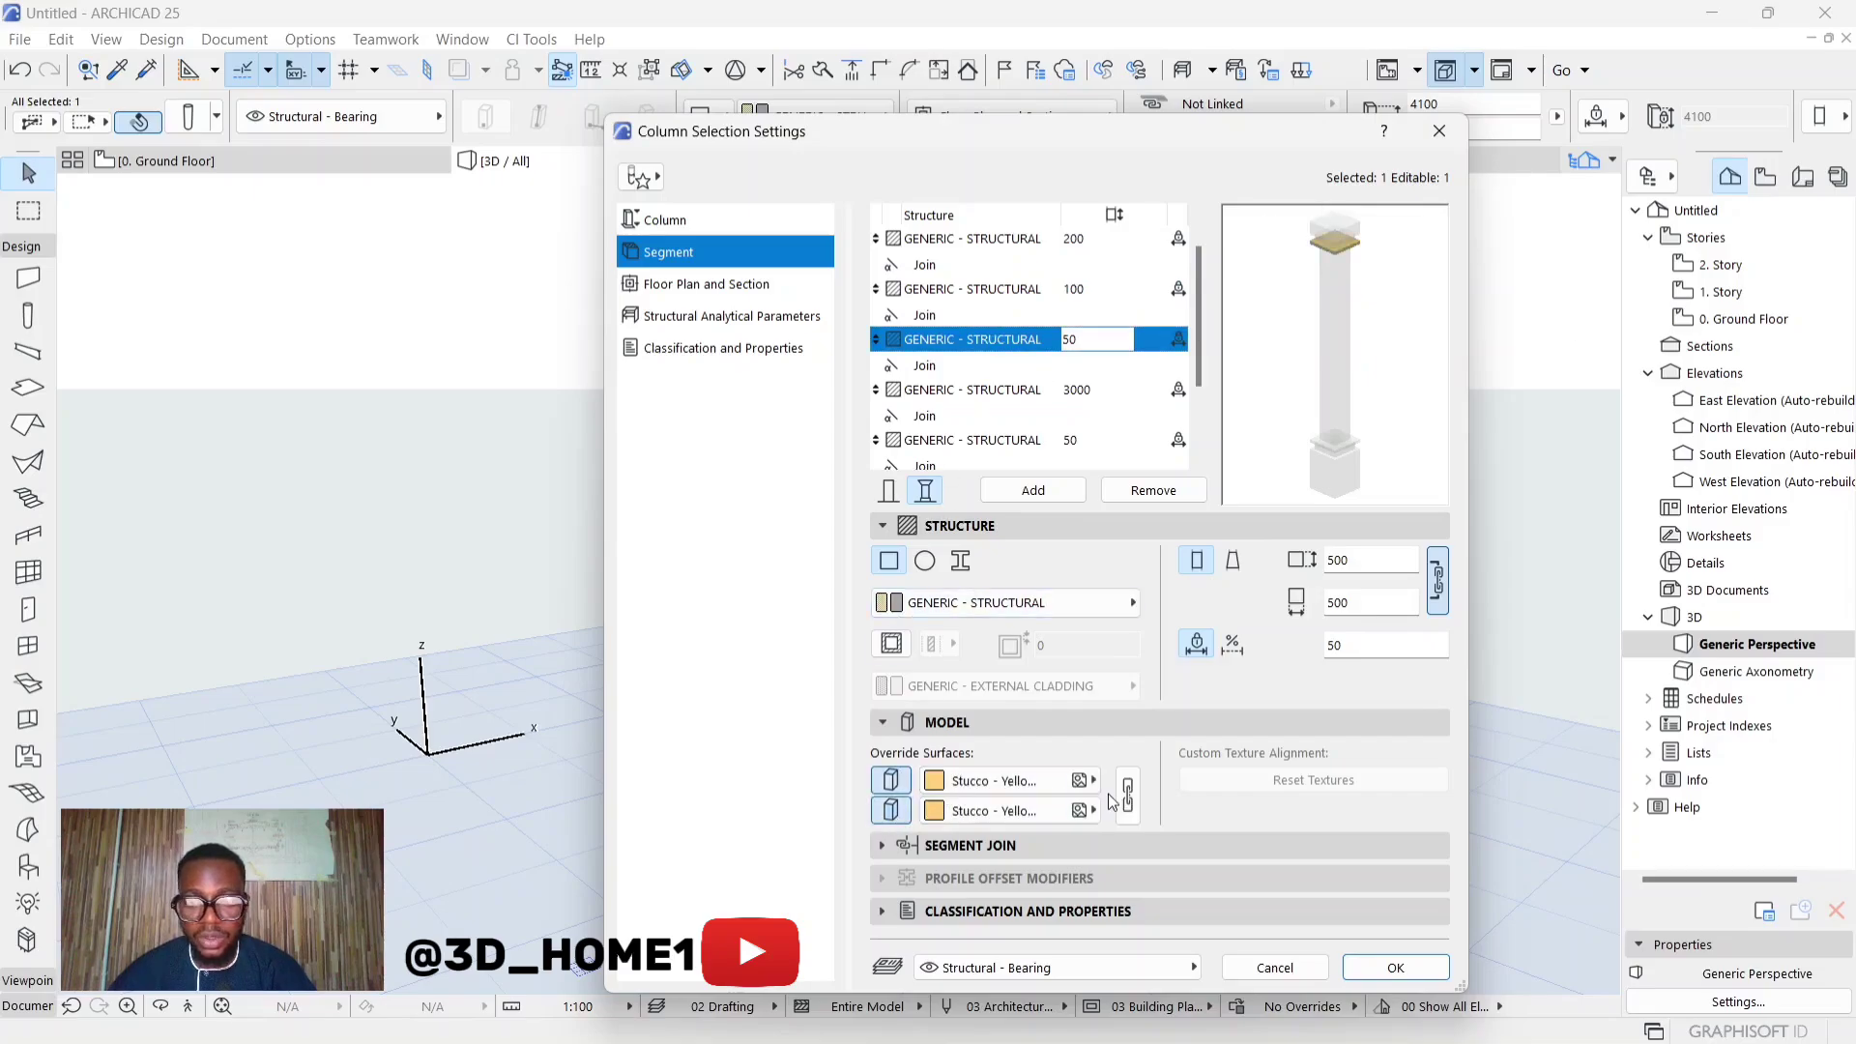
left_click(945, 792)
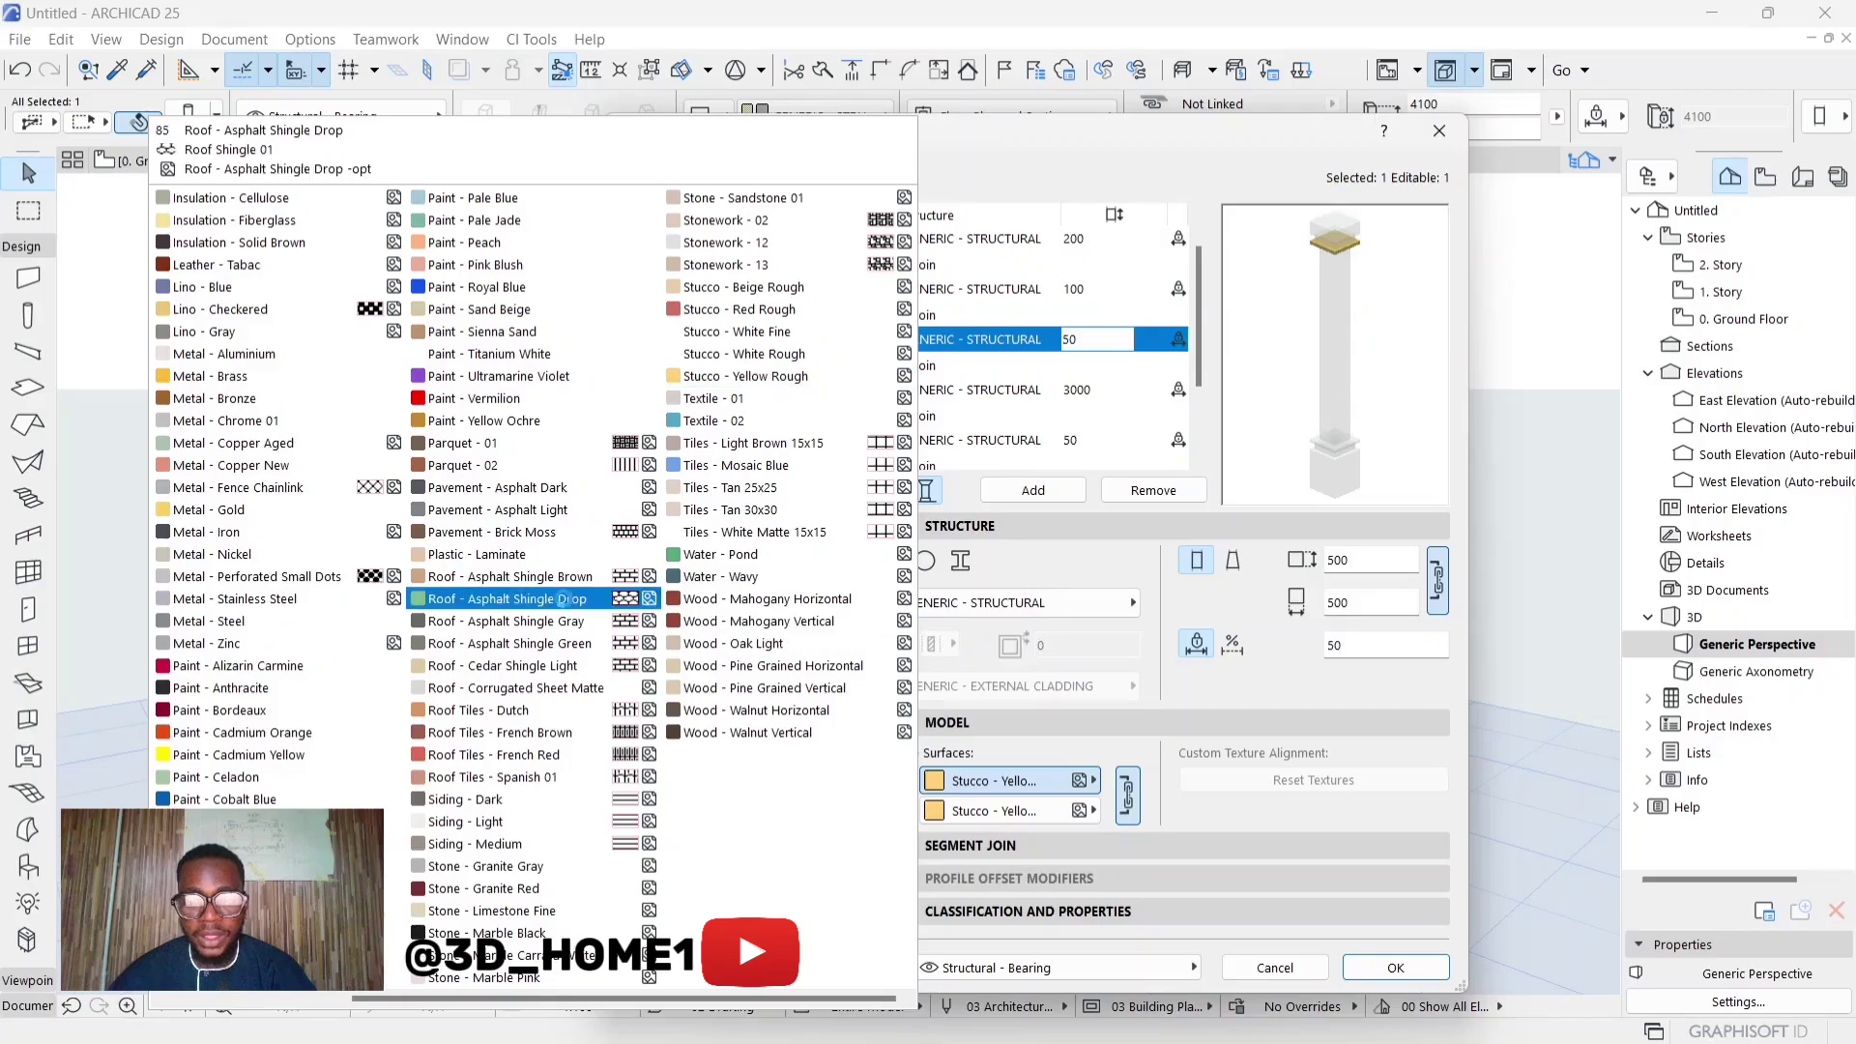
left_click(223, 865)
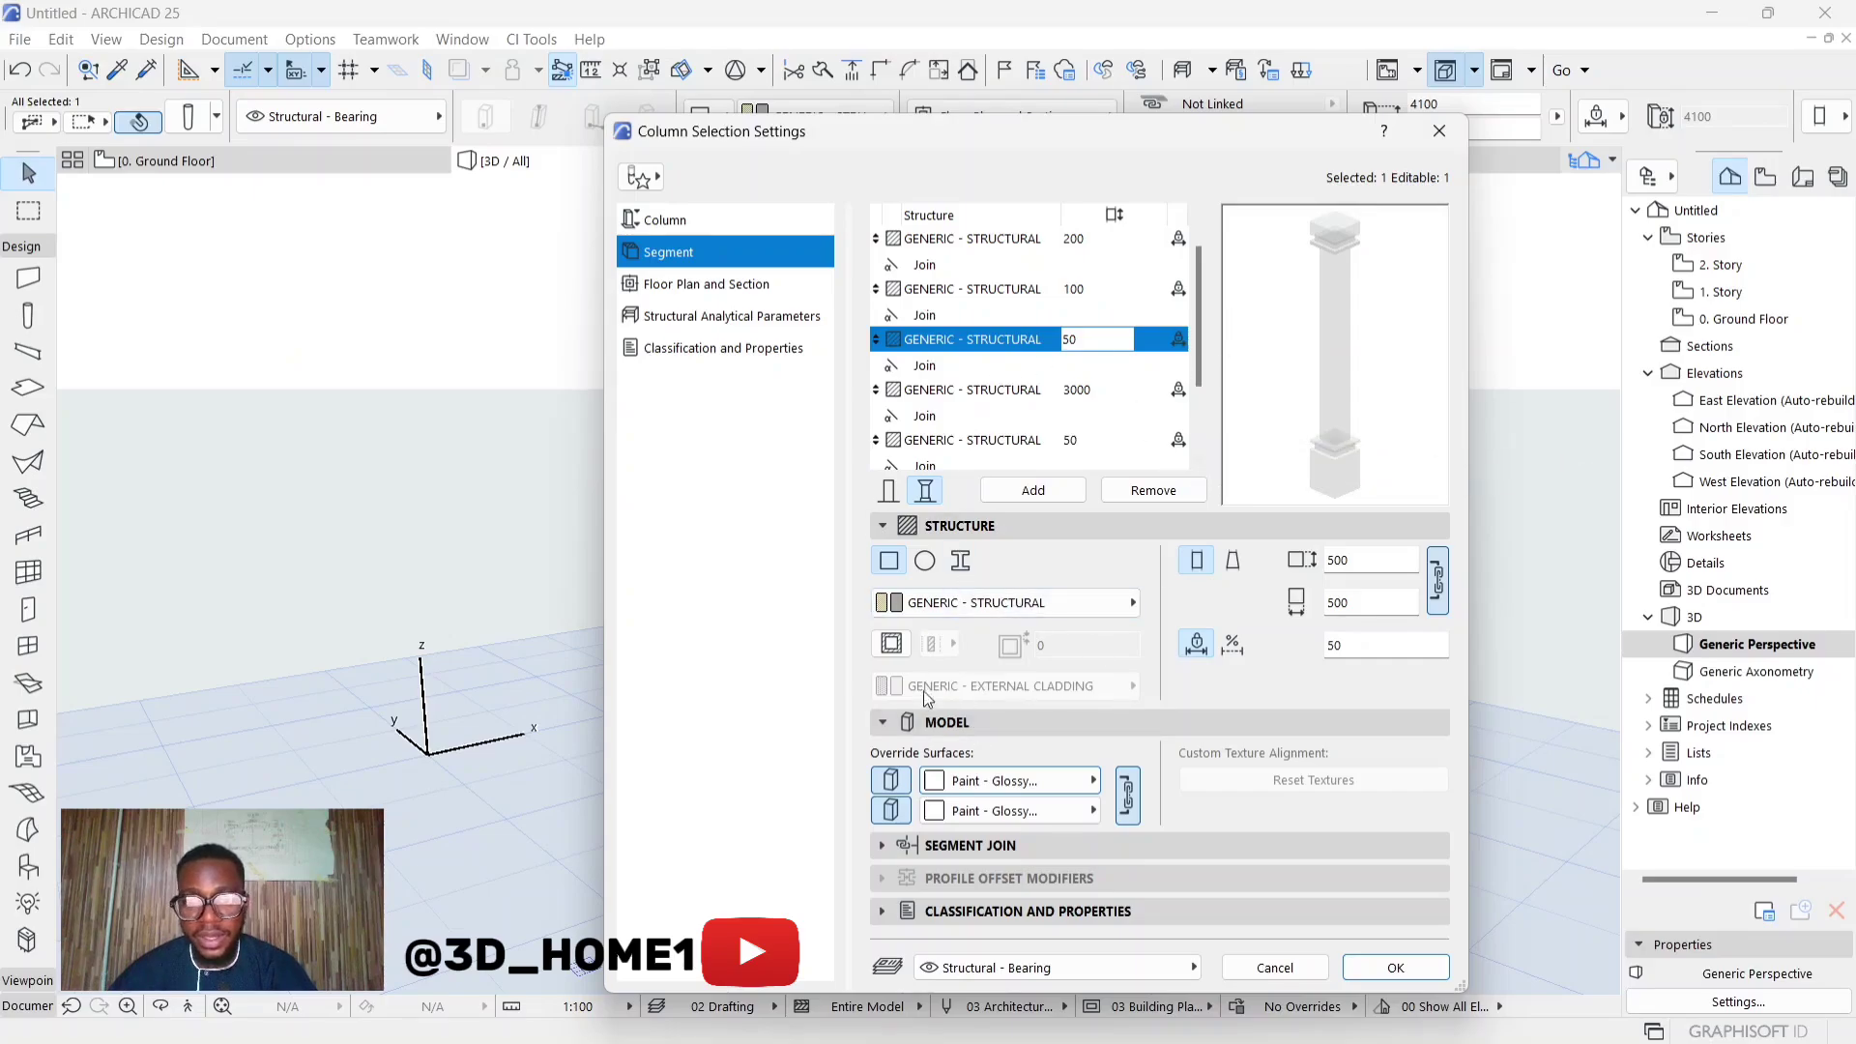
Override the 100 mm cap segment's surfaces with linked Paint - Glossy White, apply the column settings and deselect the column
left_click(942, 290)
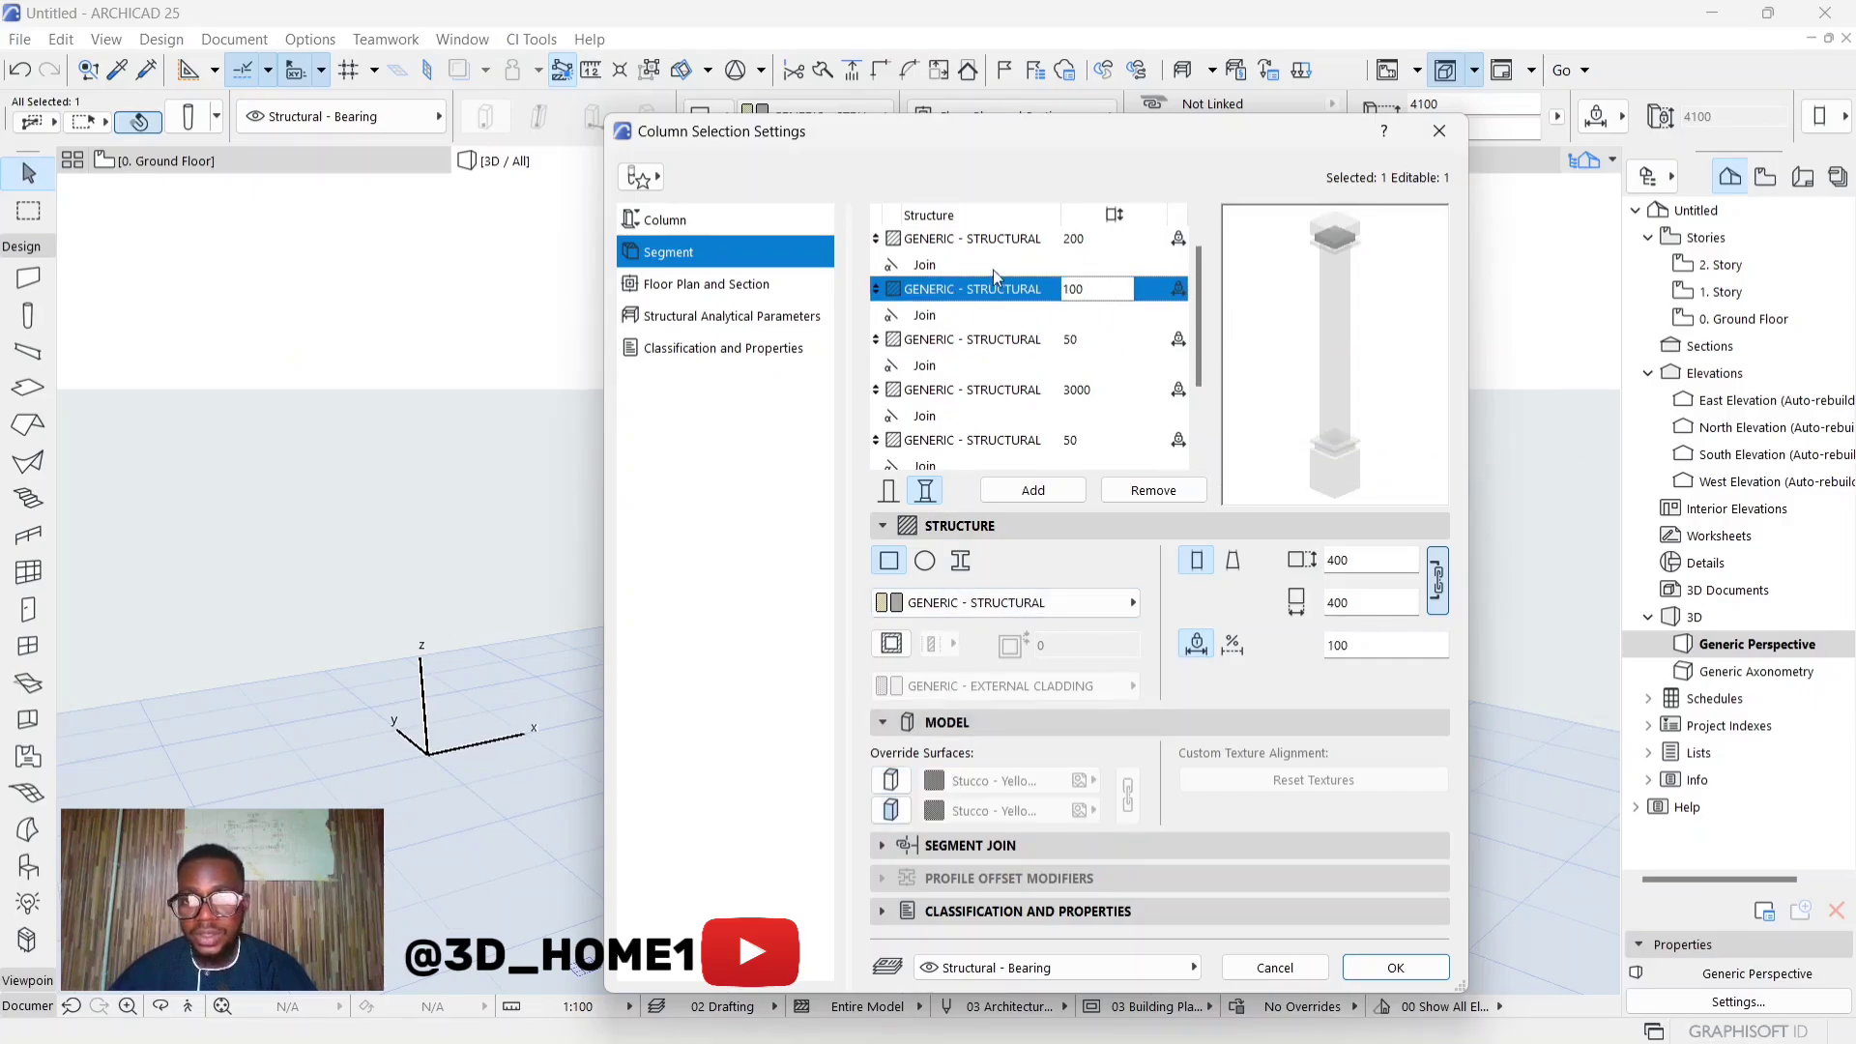
left_click(890, 780)
left_click(890, 810)
left_click(996, 780)
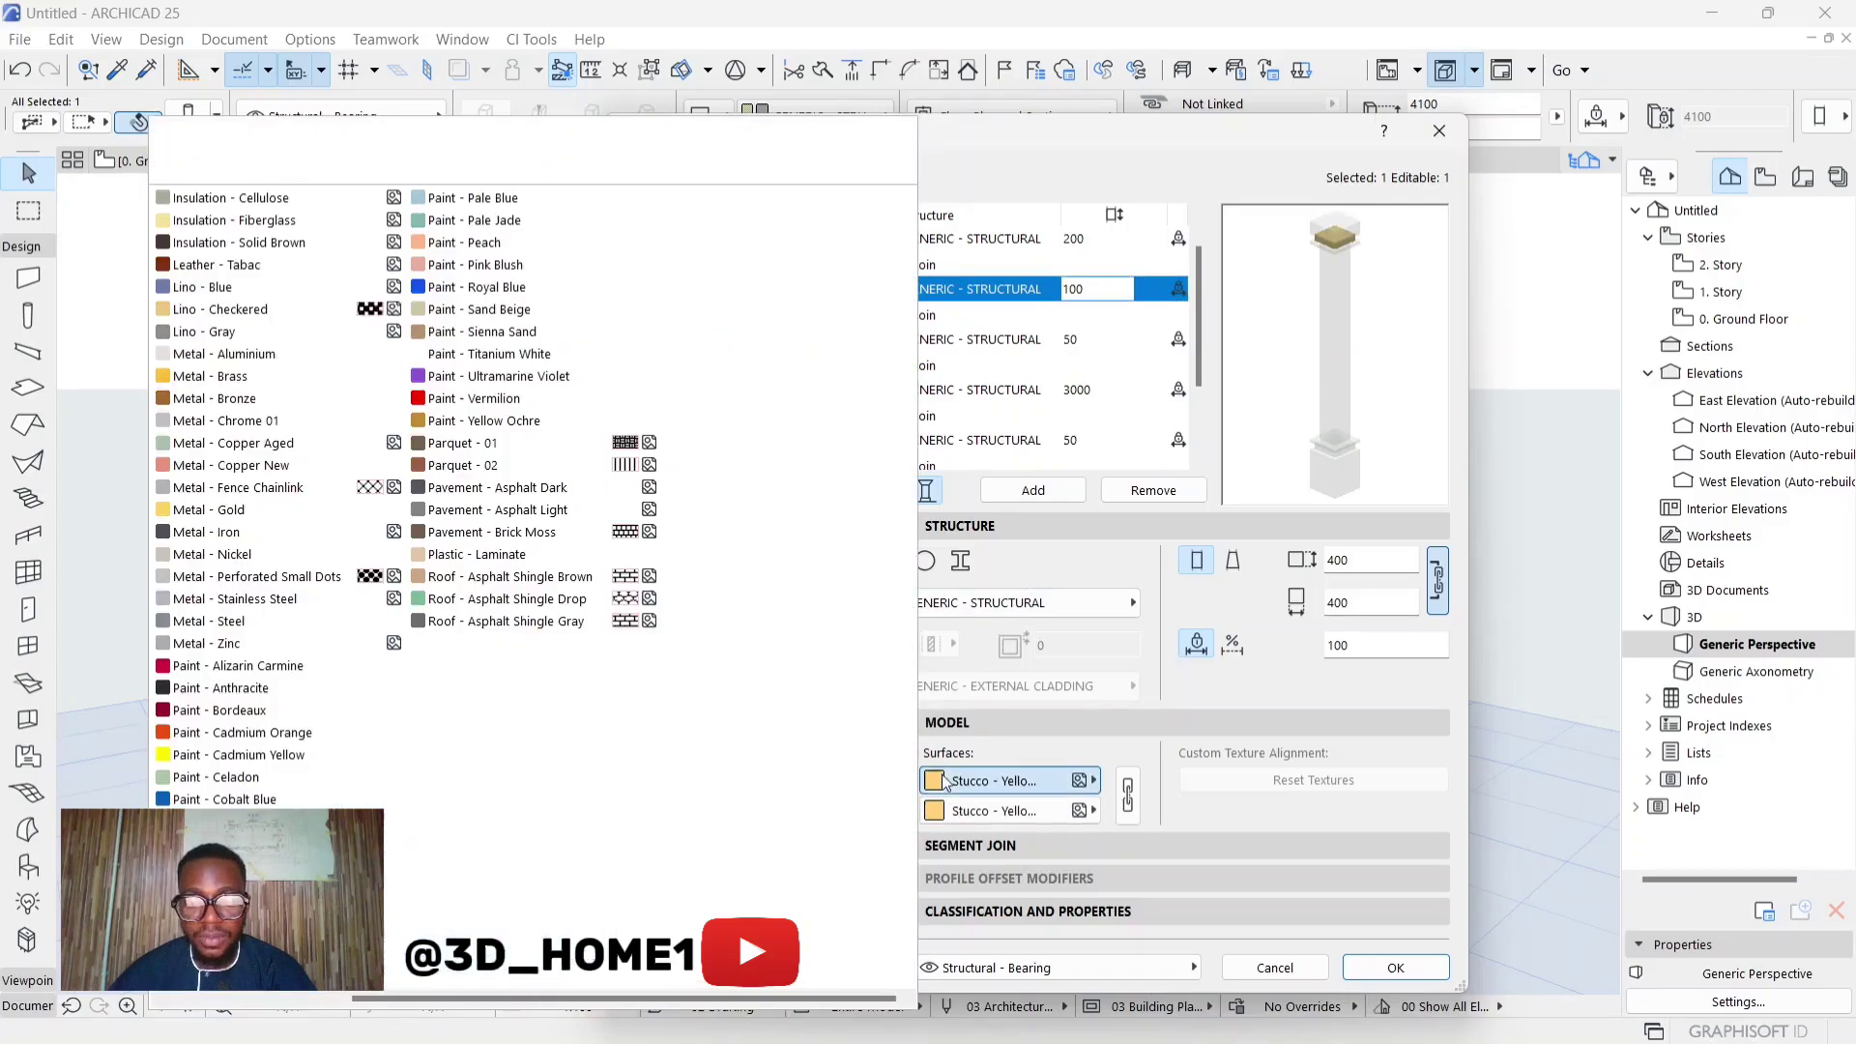
left_click(1127, 798)
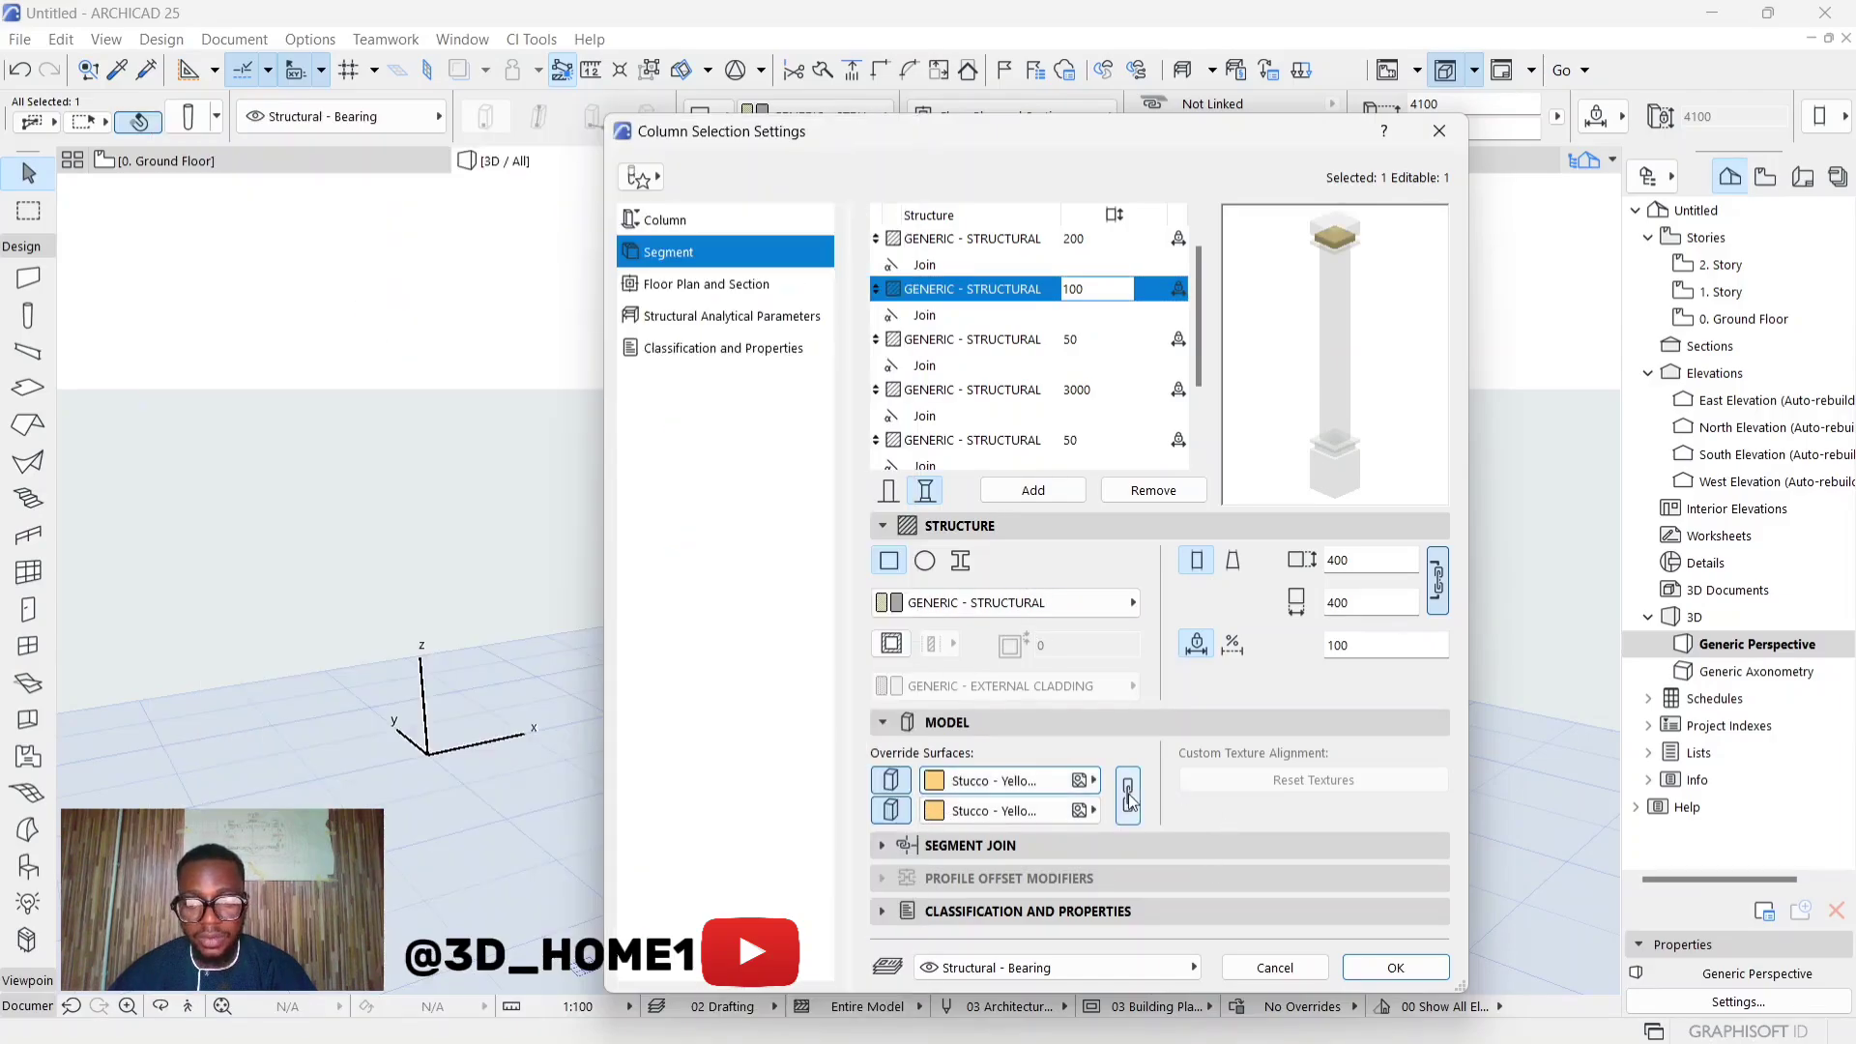
left_click(972, 785)
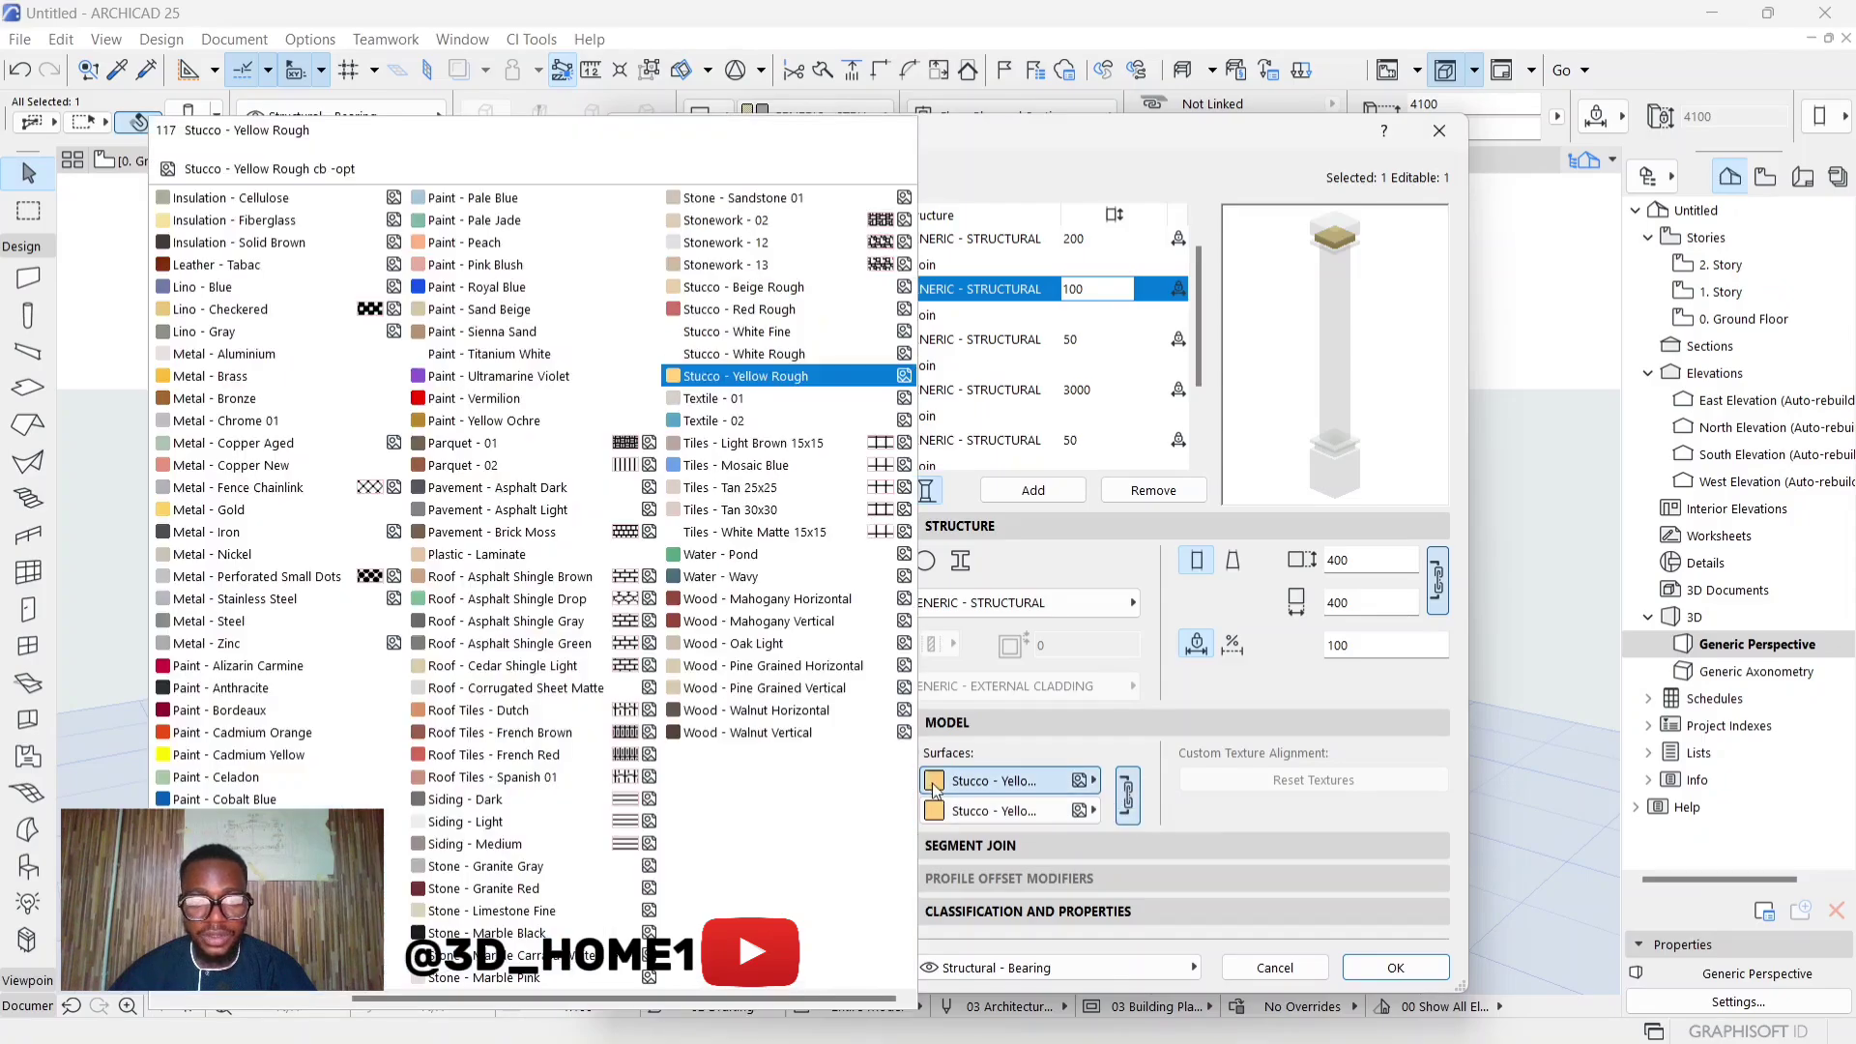
left_click(290, 865)
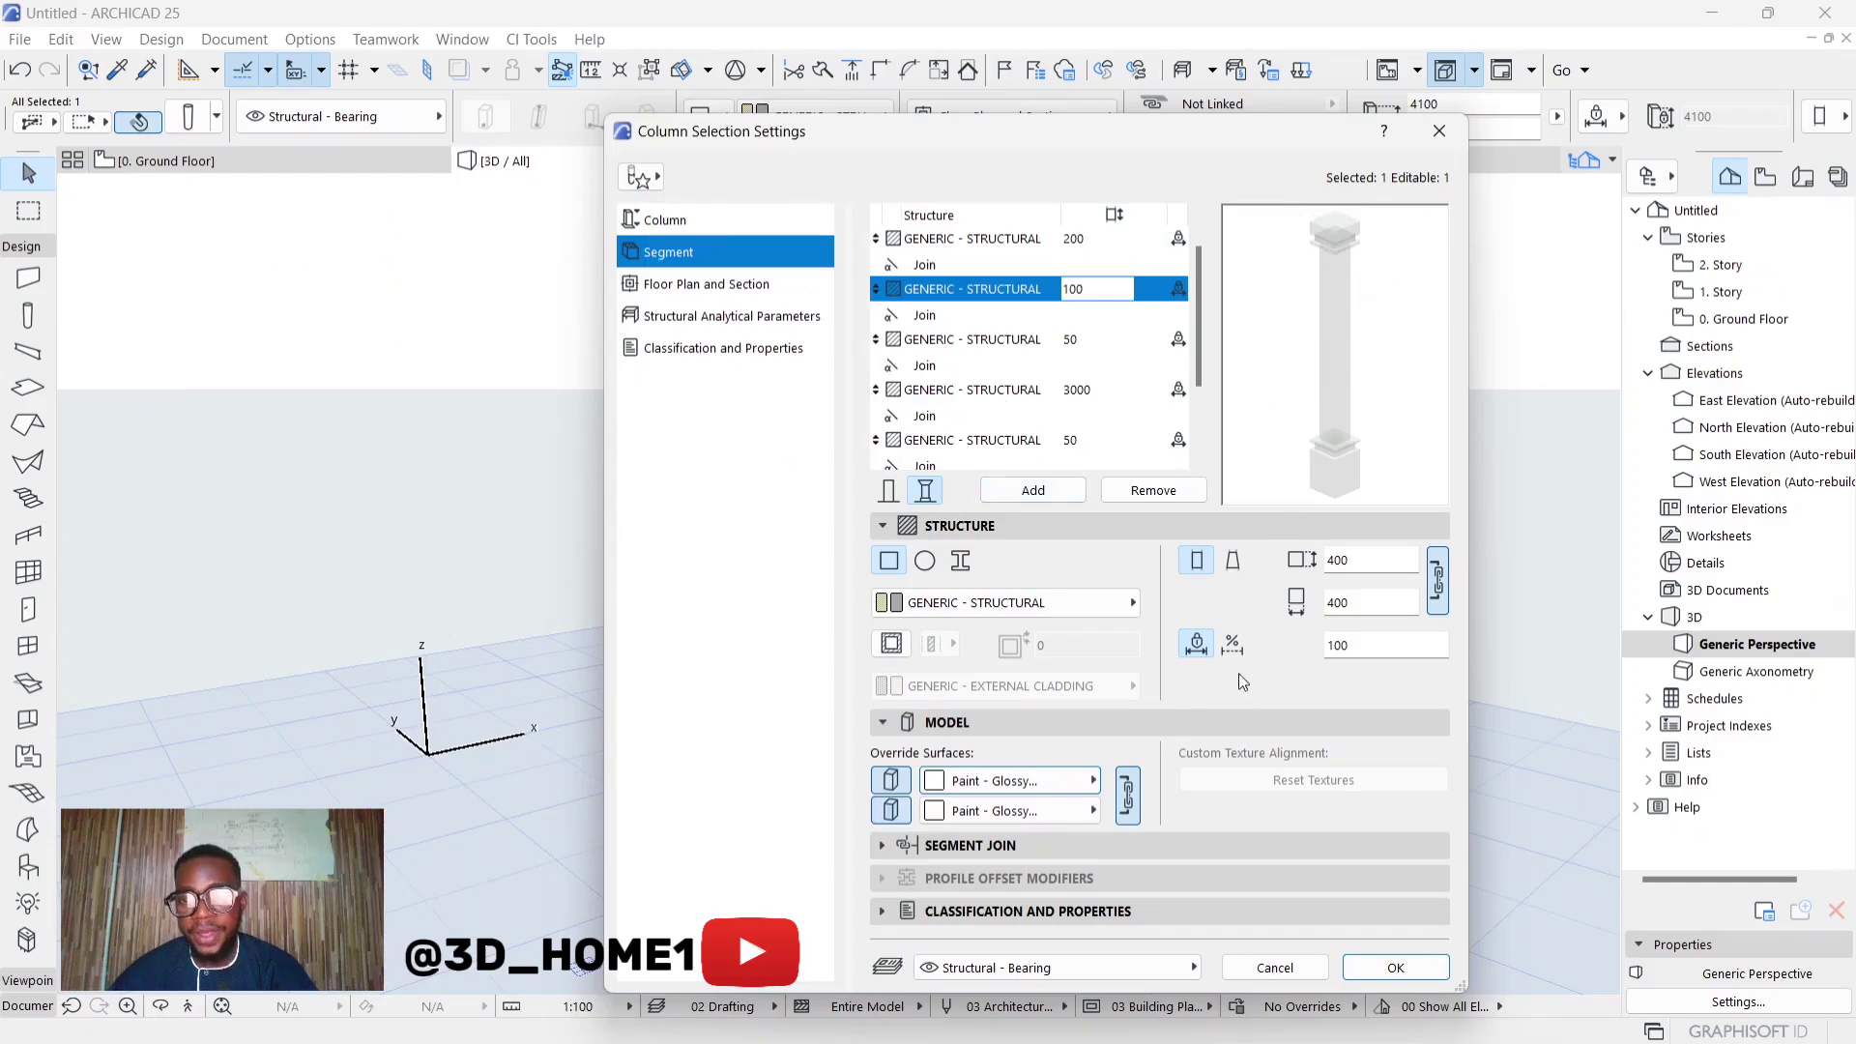
left_click(1395, 967)
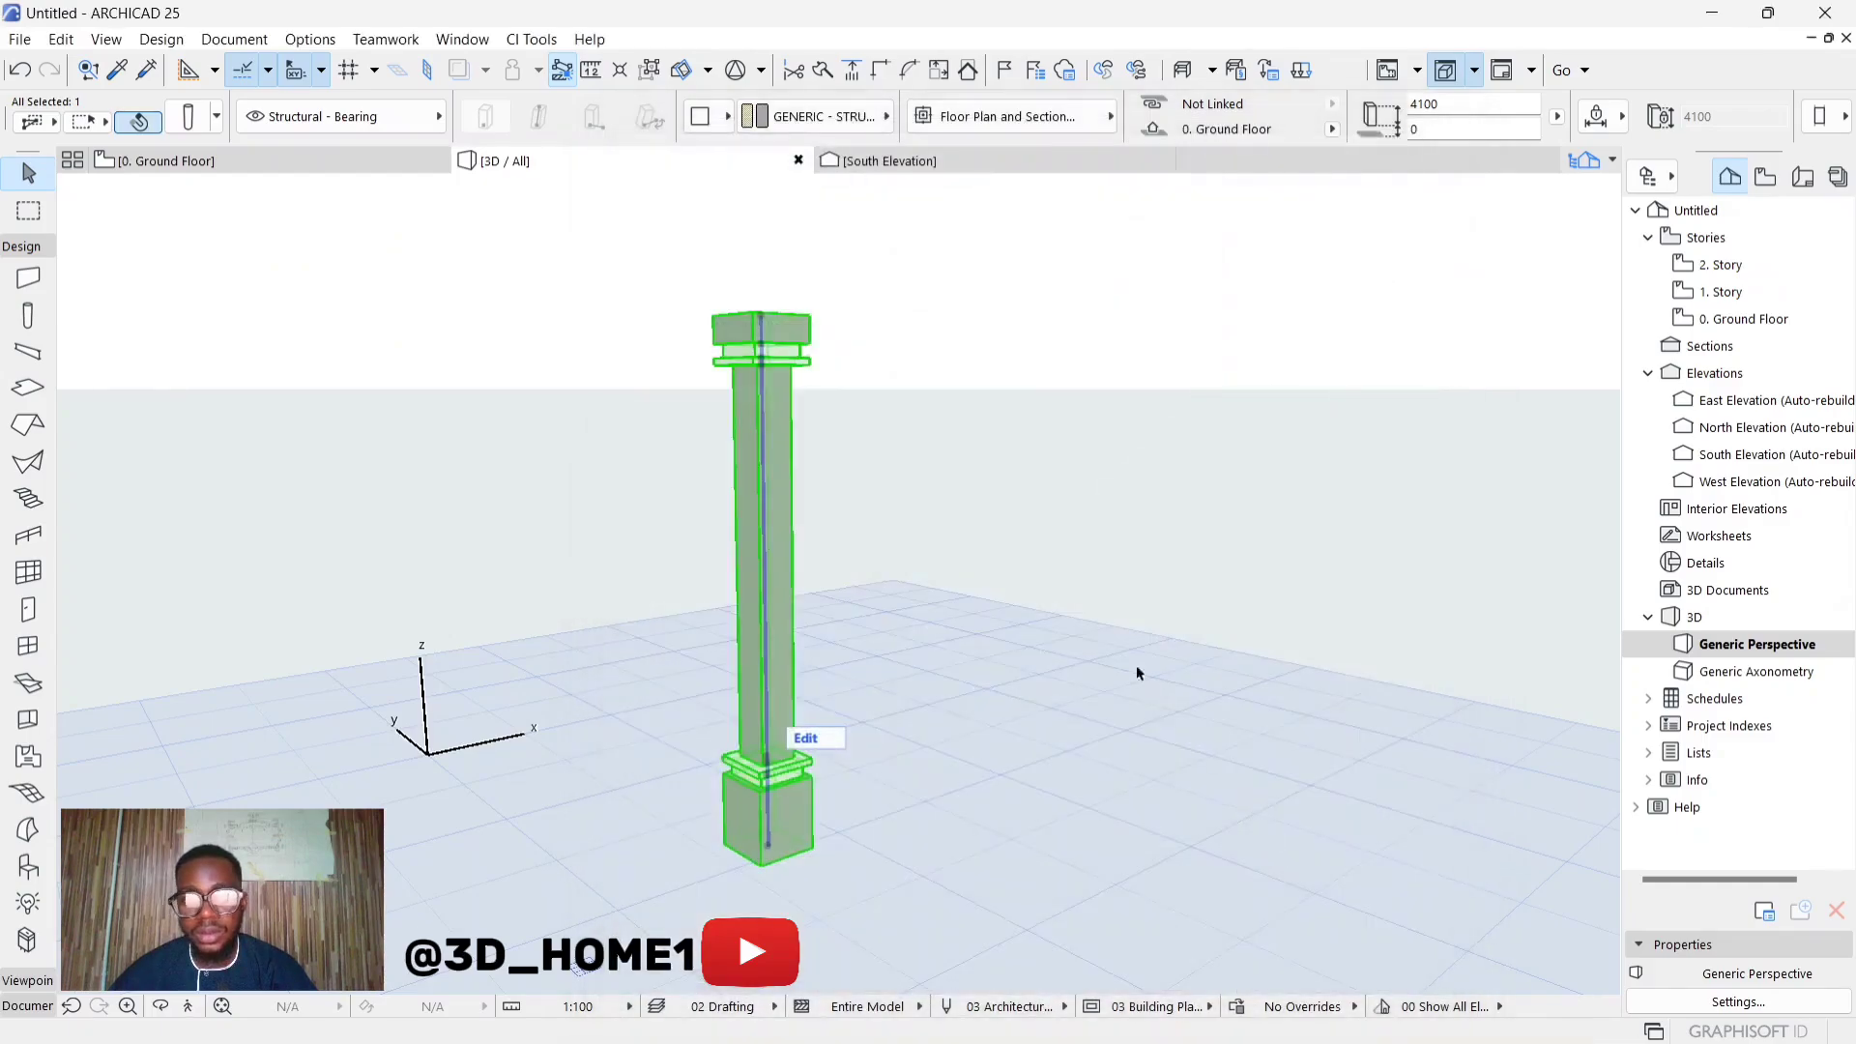
left_click(1050, 305)
Examine the column's base and cap segments and its shaft in the 3D view
scroll(804, 676, "up", 8)
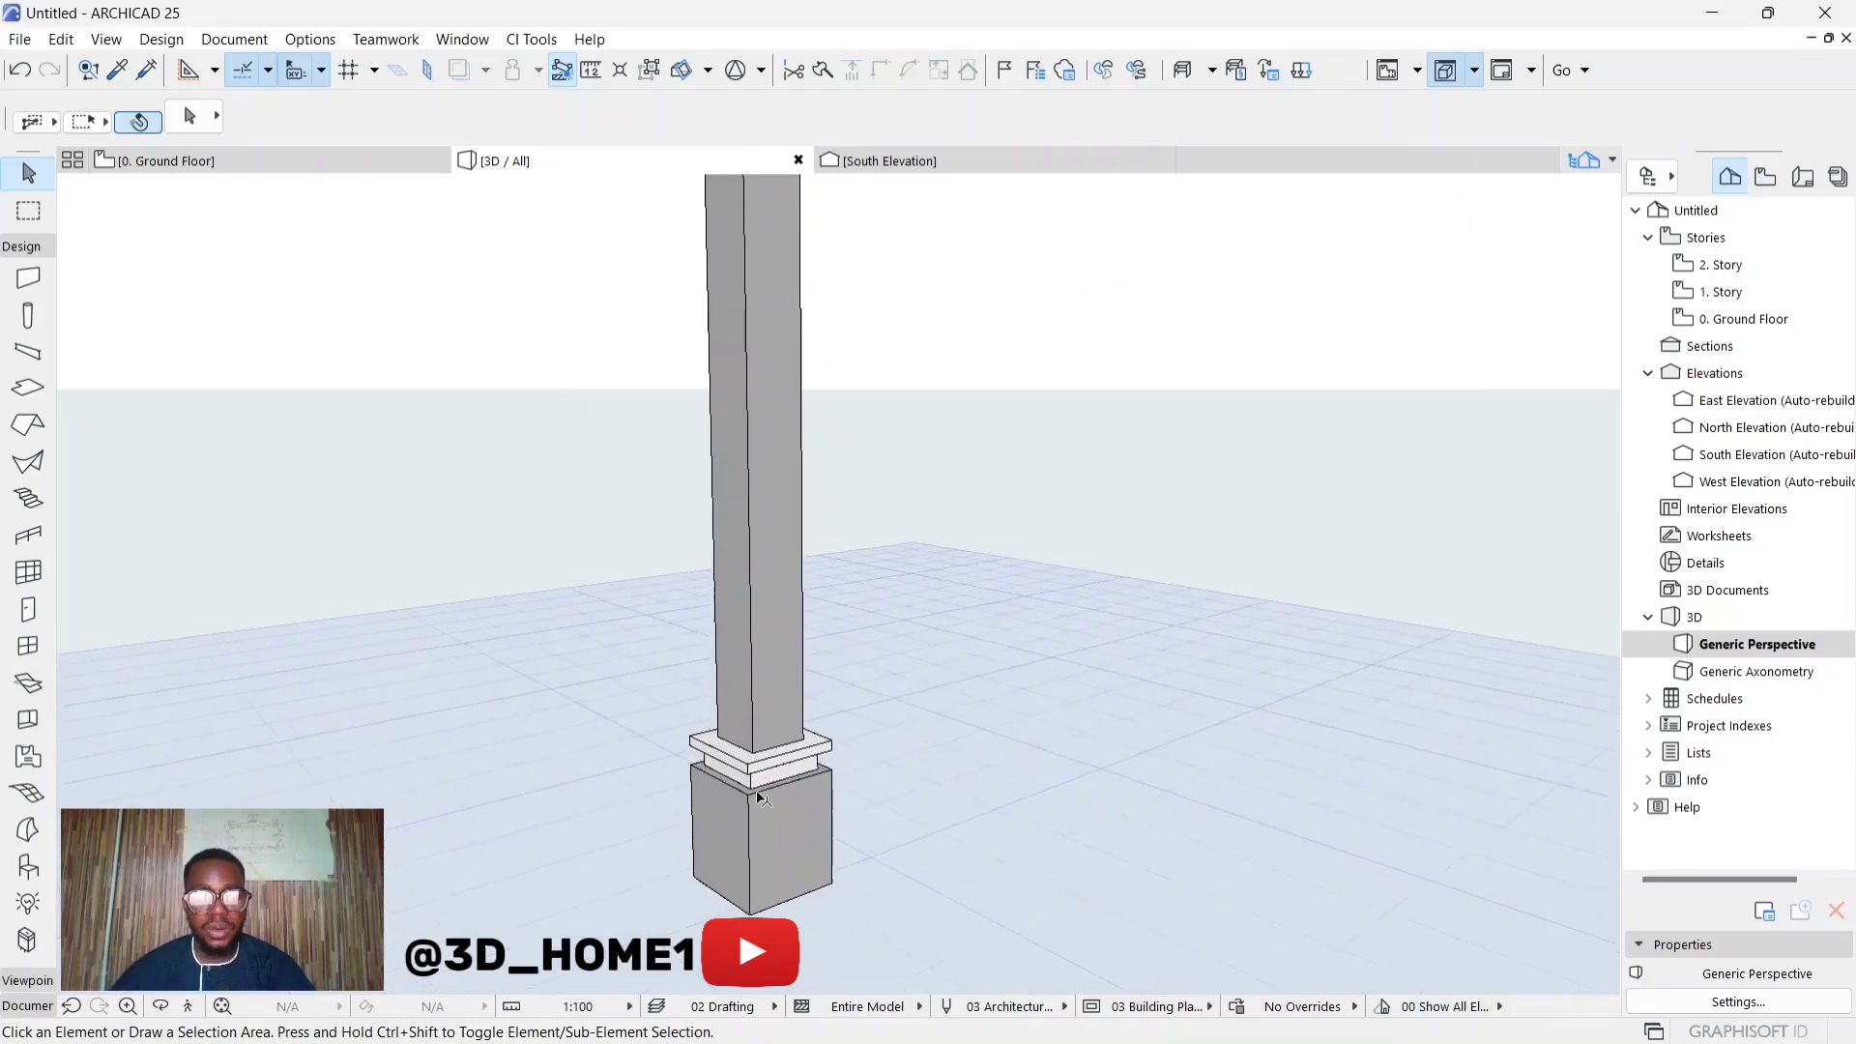
scroll(881, 788, "down", 8)
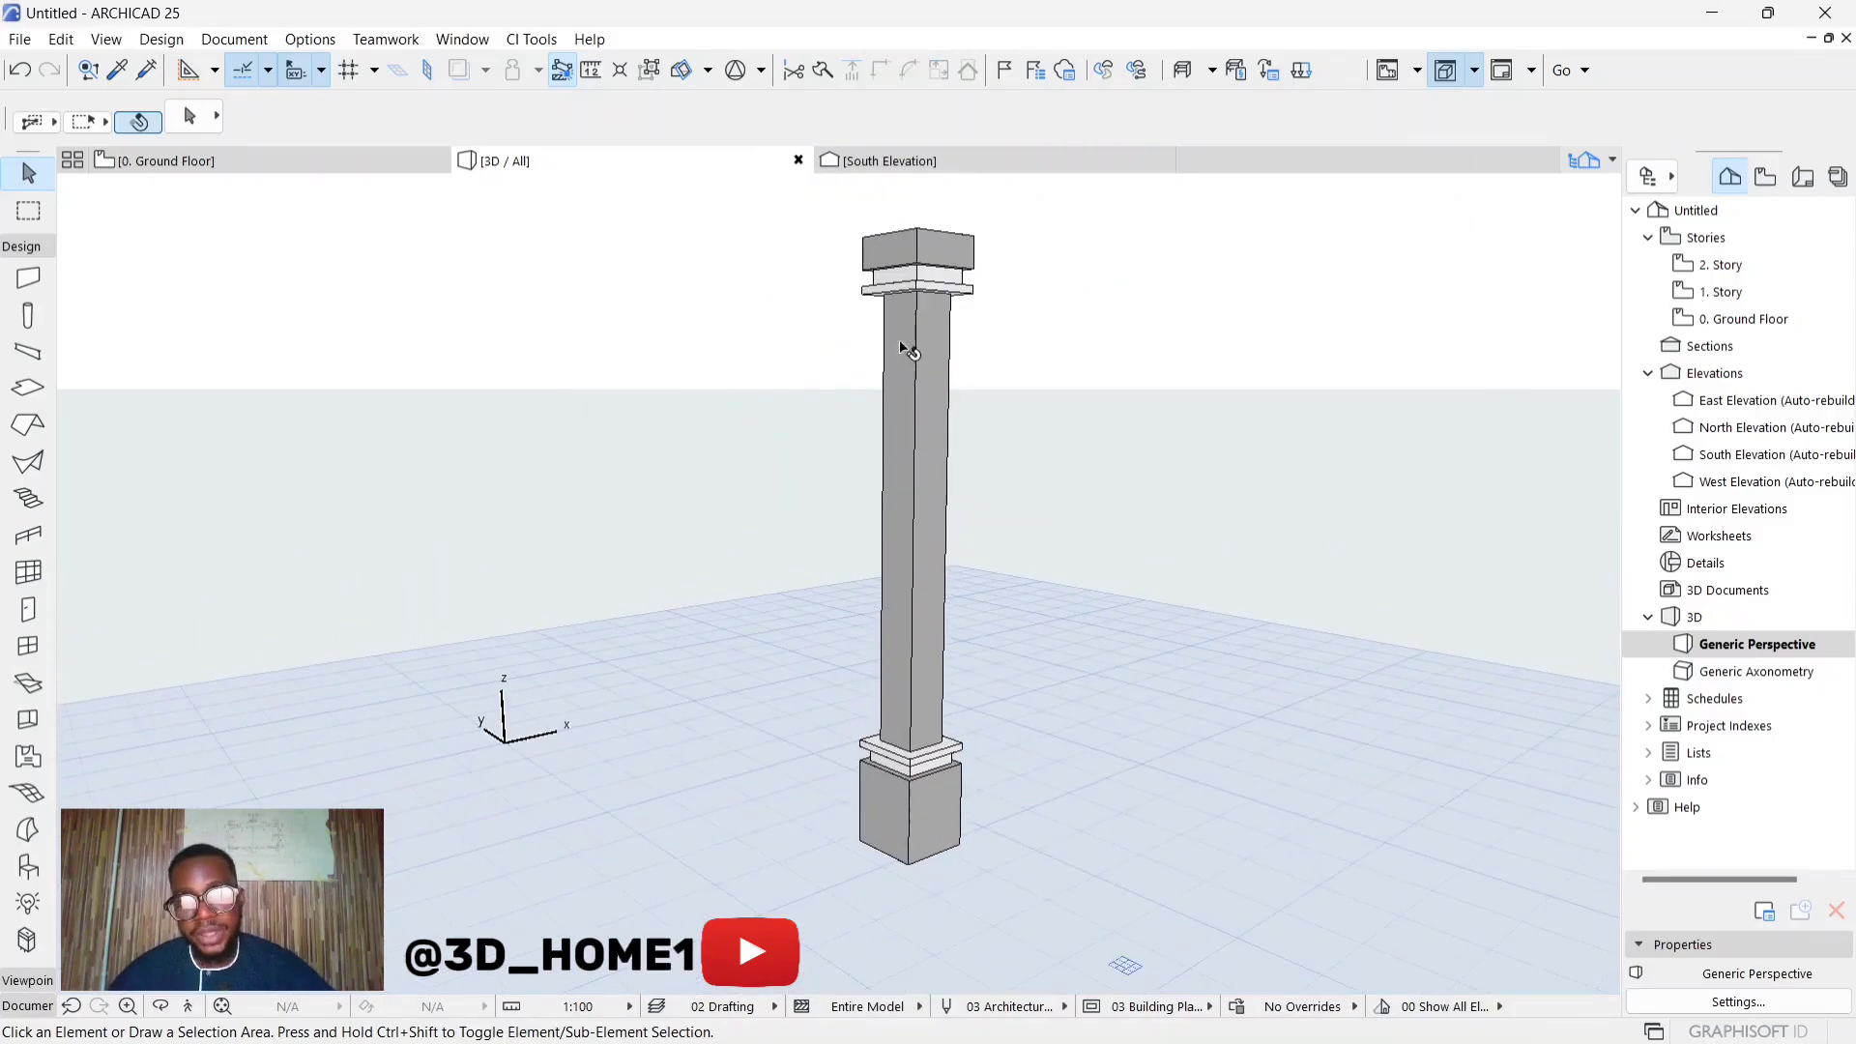
scroll(916, 286, "up", 3)
scroll(918, 288, "up", 3)
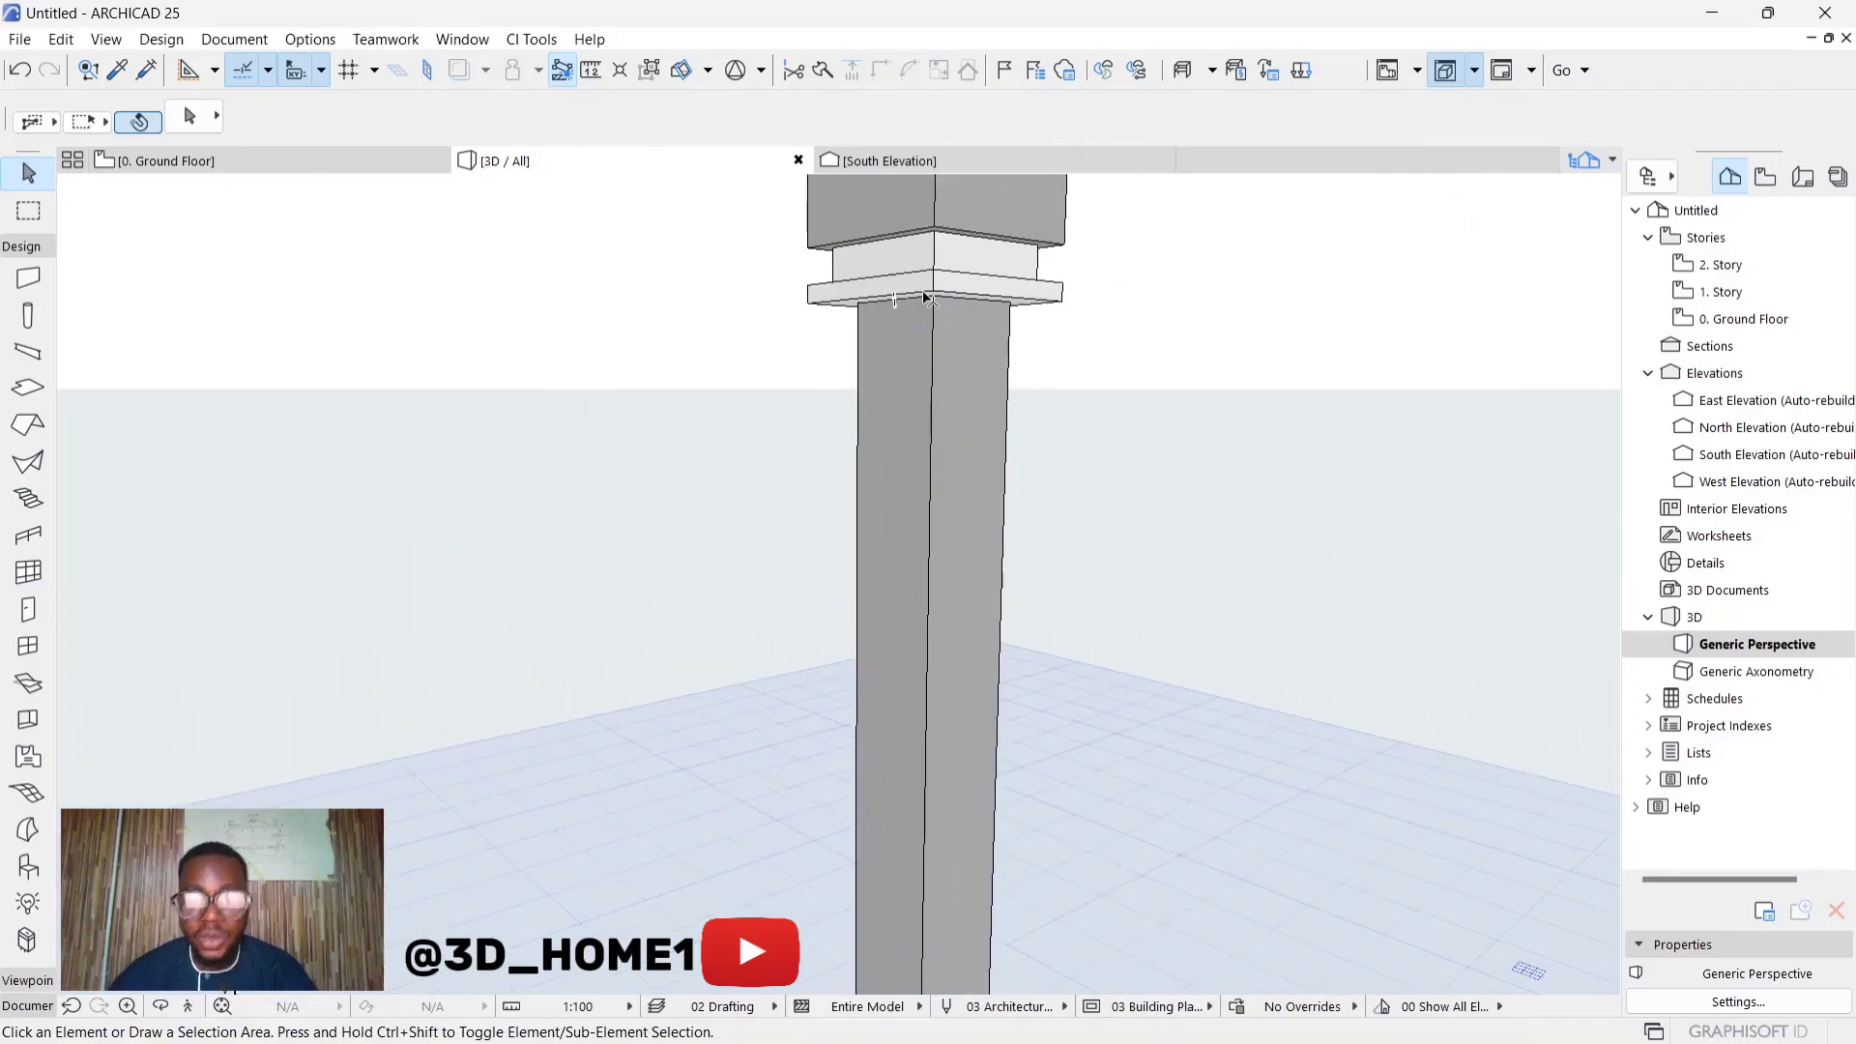
scroll(926, 300, "down", 3)
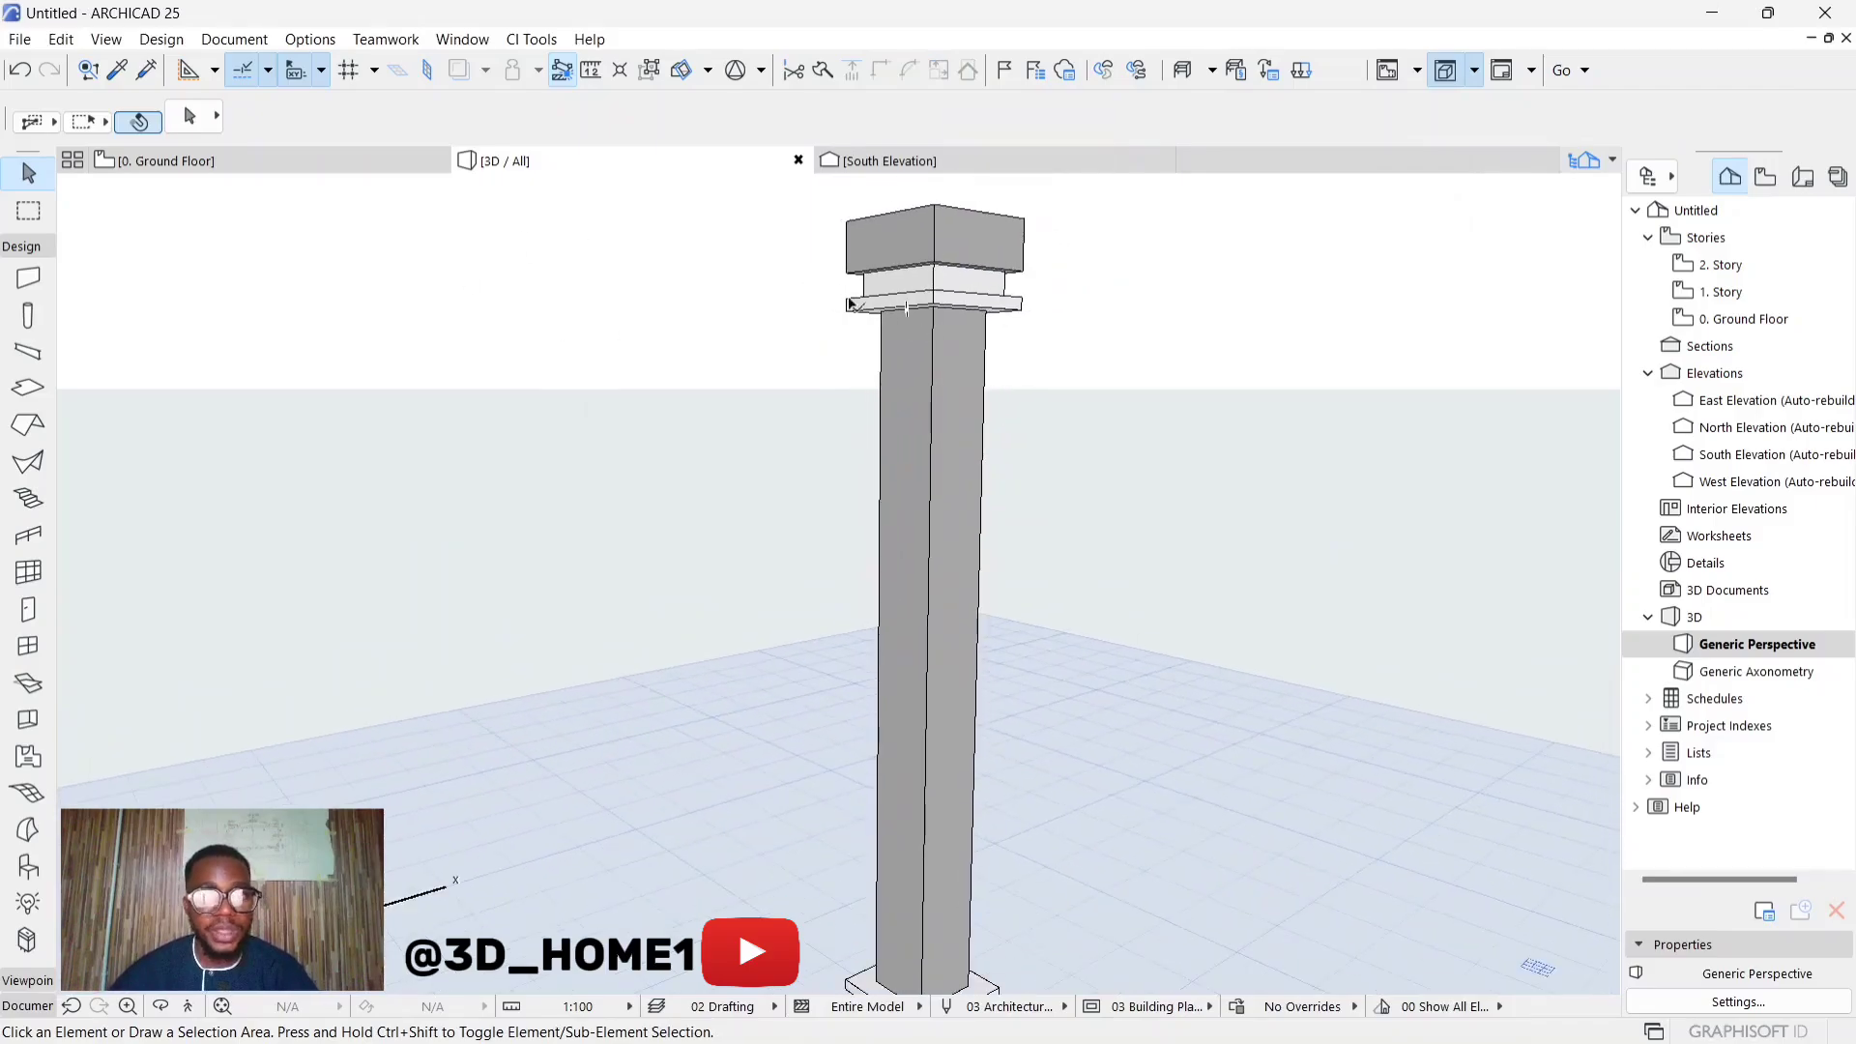
scroll(947, 333, "down", 4)
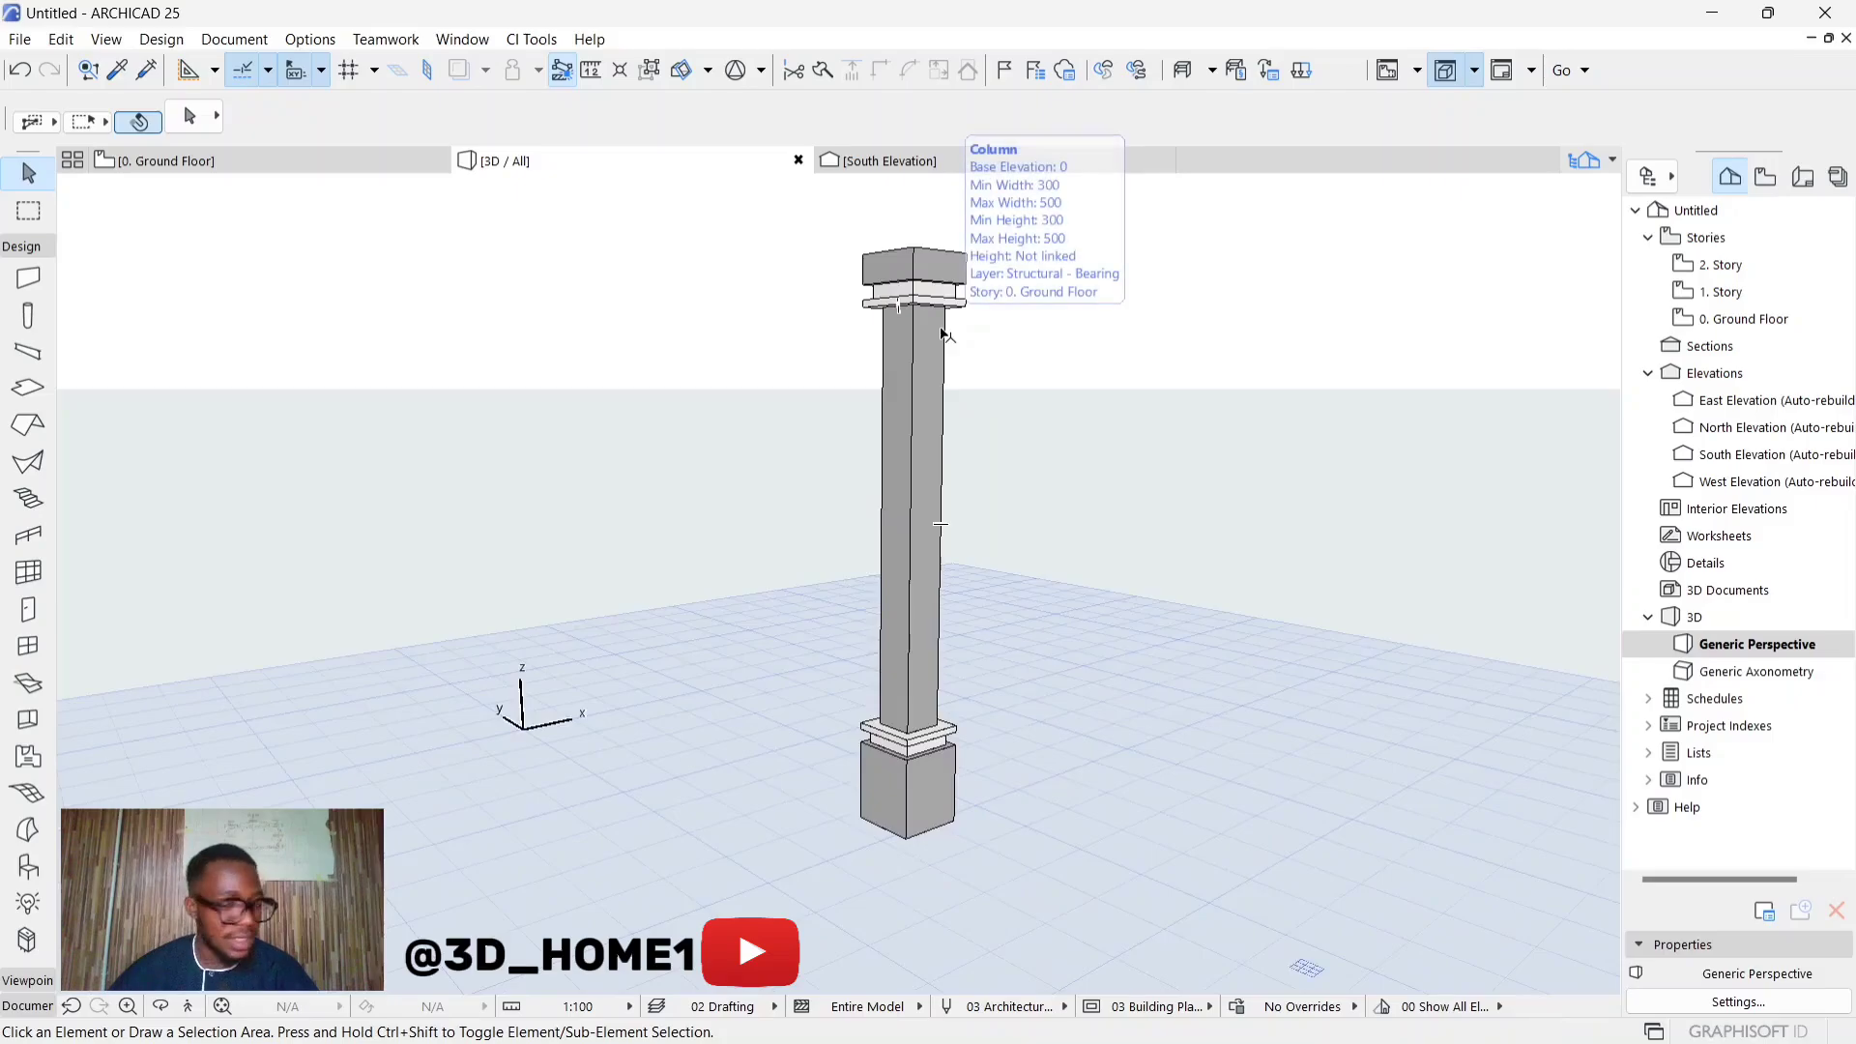
left_click(942, 334)
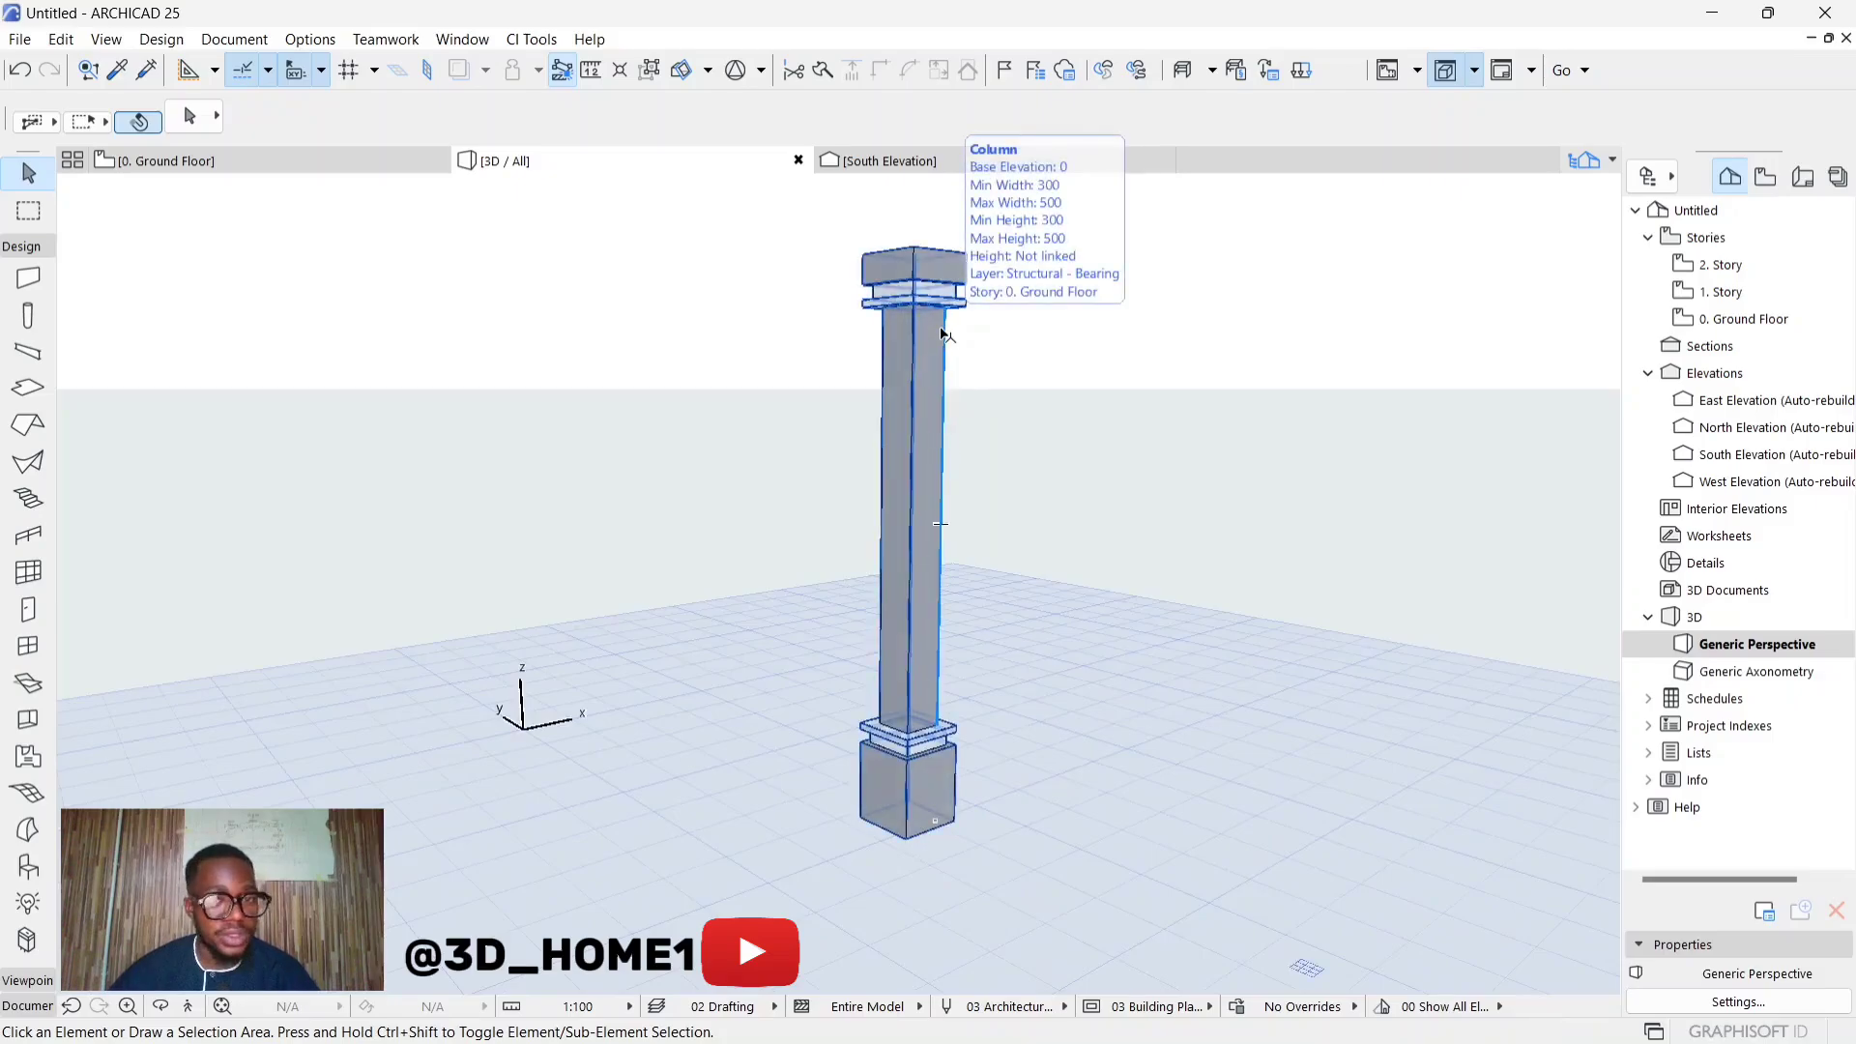
left_click(342, 247)
middle_click_drag(1025, 407, 865, 444, "shift")
left_click(905, 527)
left_click(1002, 287)
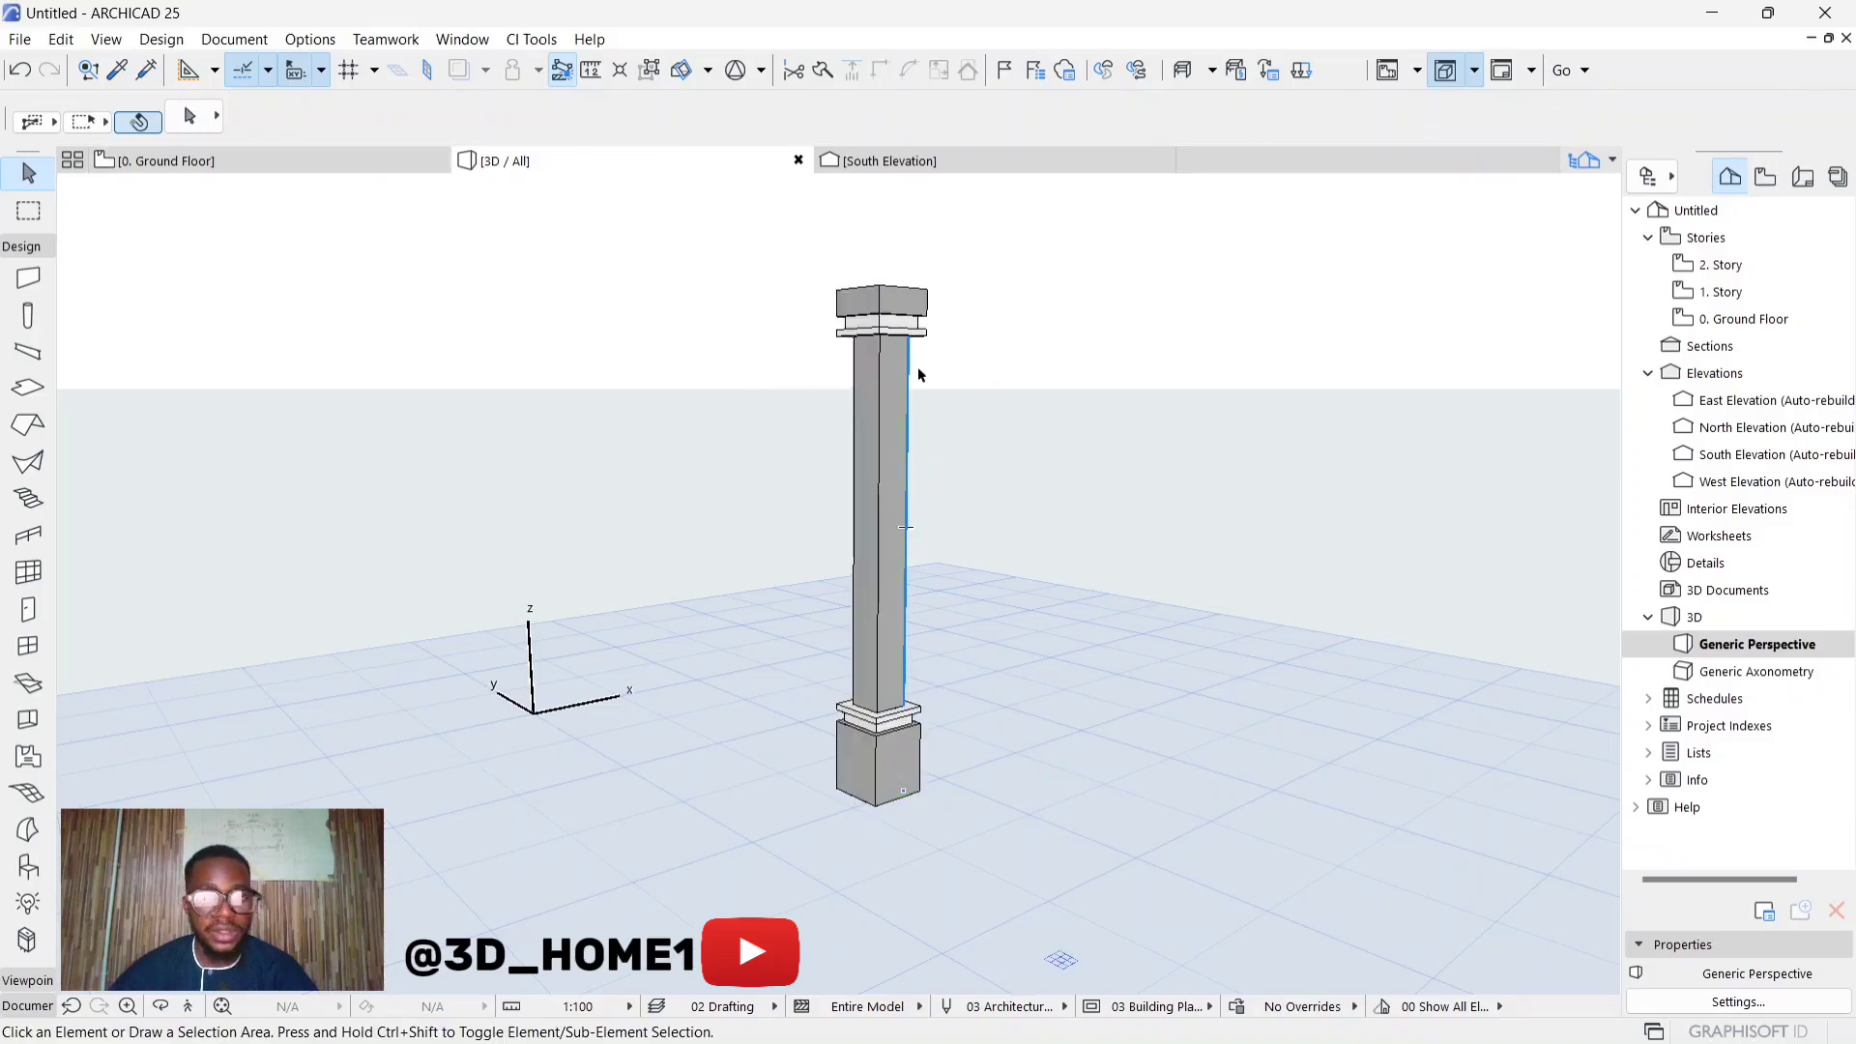
scroll(919, 368, "up", 1)
Switch to the 4bedroom project and examine the reference column's fluted shaft where it meets the base
mouse_move(1063, 1012)
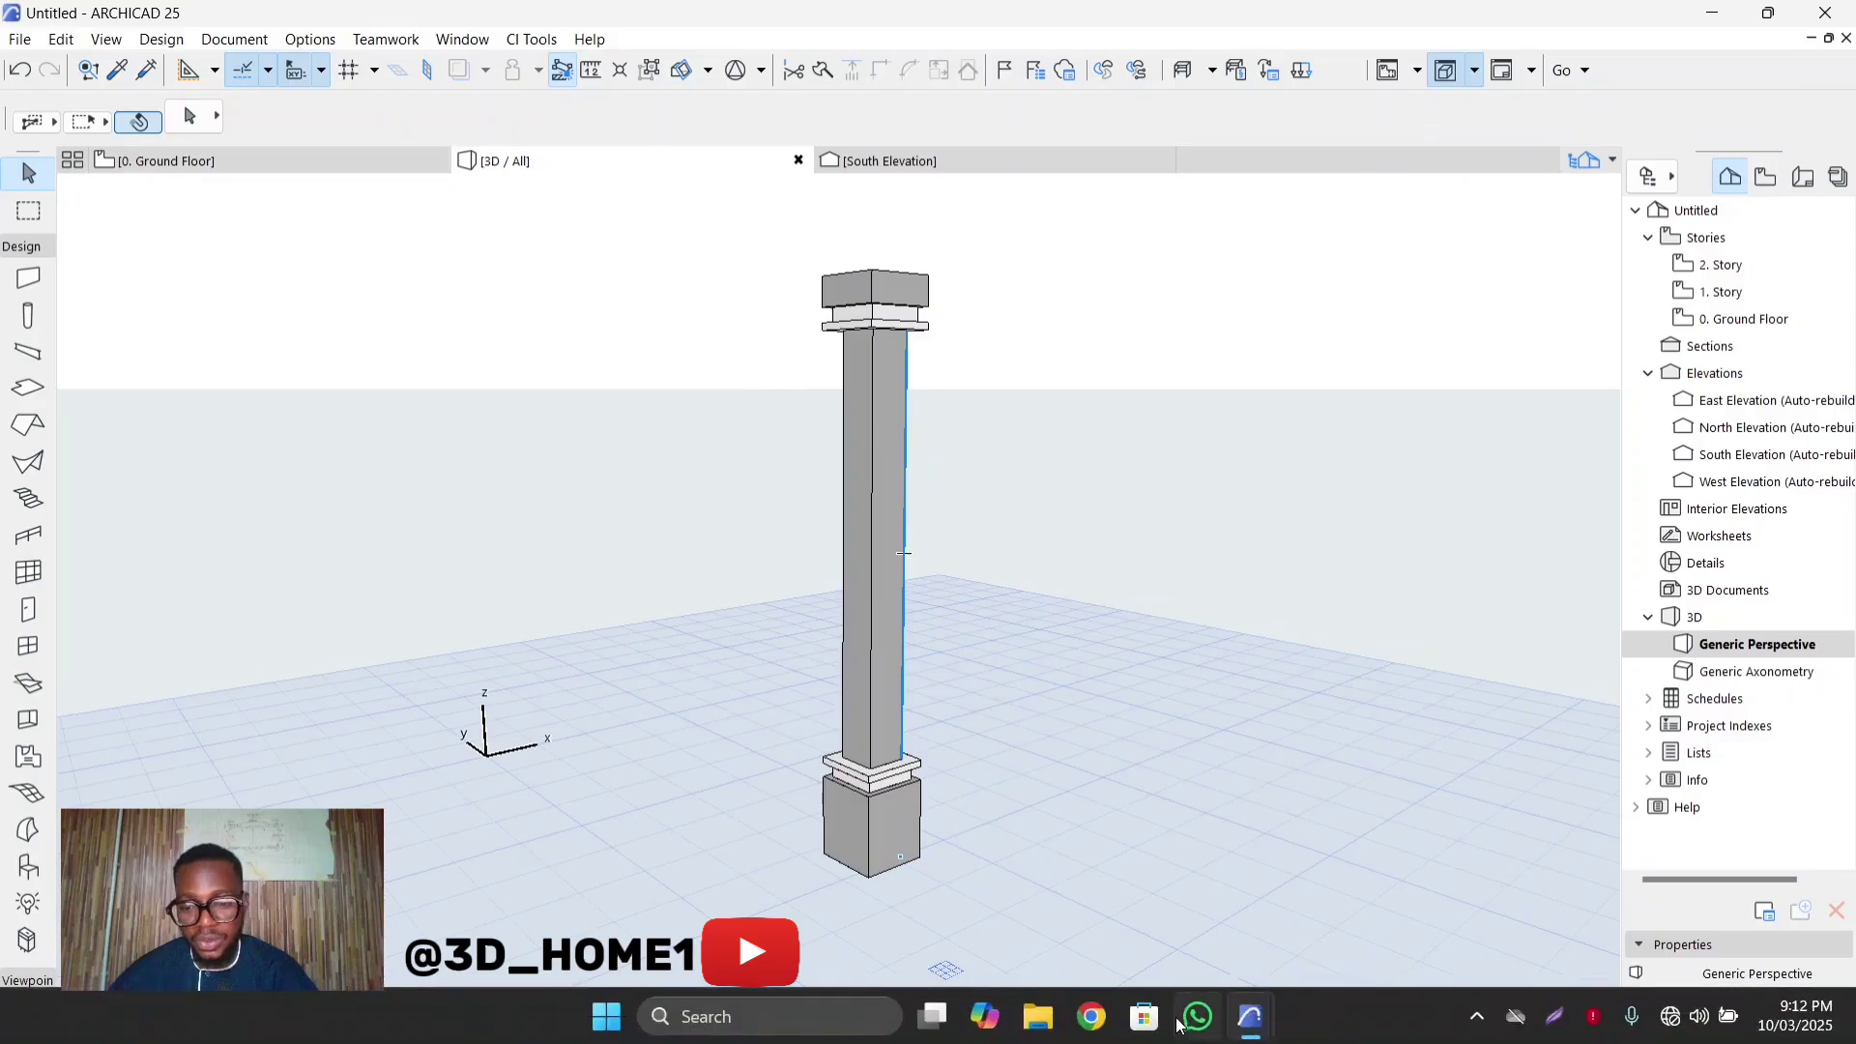
mouse_move(1244, 1034)
left_click(1130, 884)
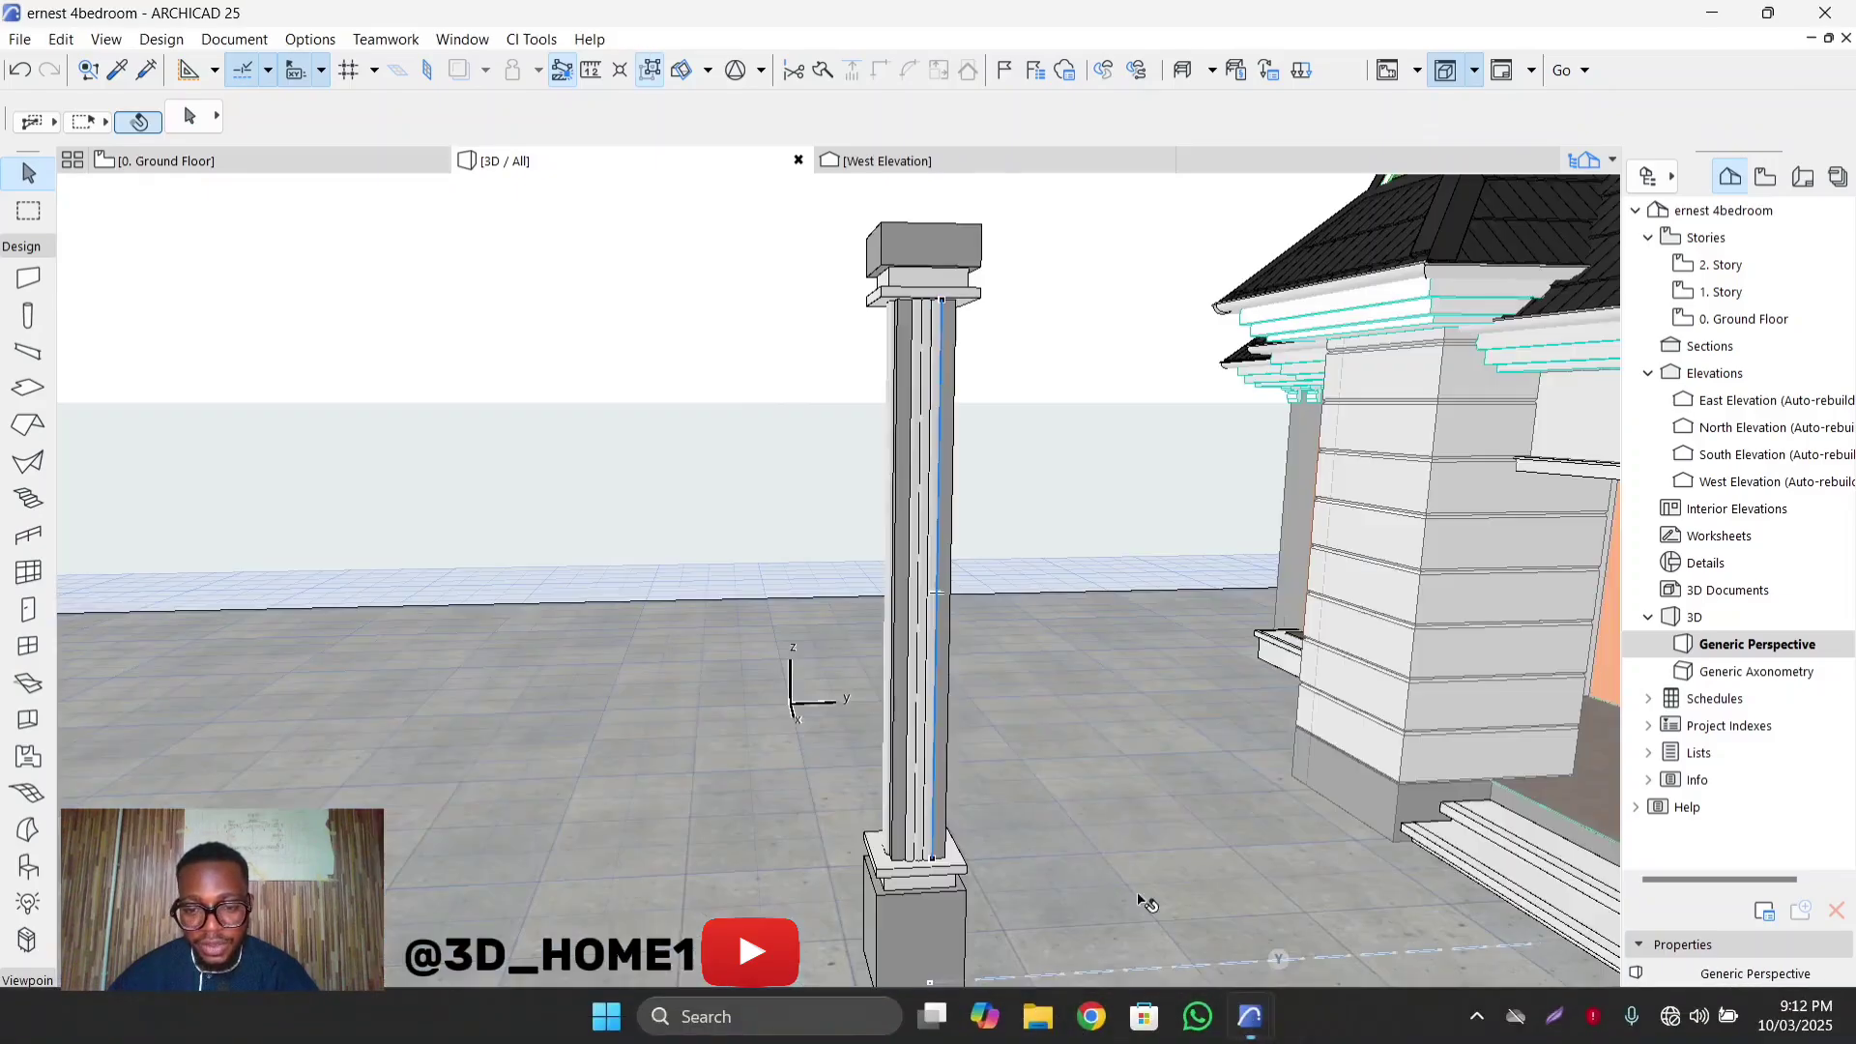
scroll(913, 886, "up", 3)
scroll(909, 886, "up", 4)
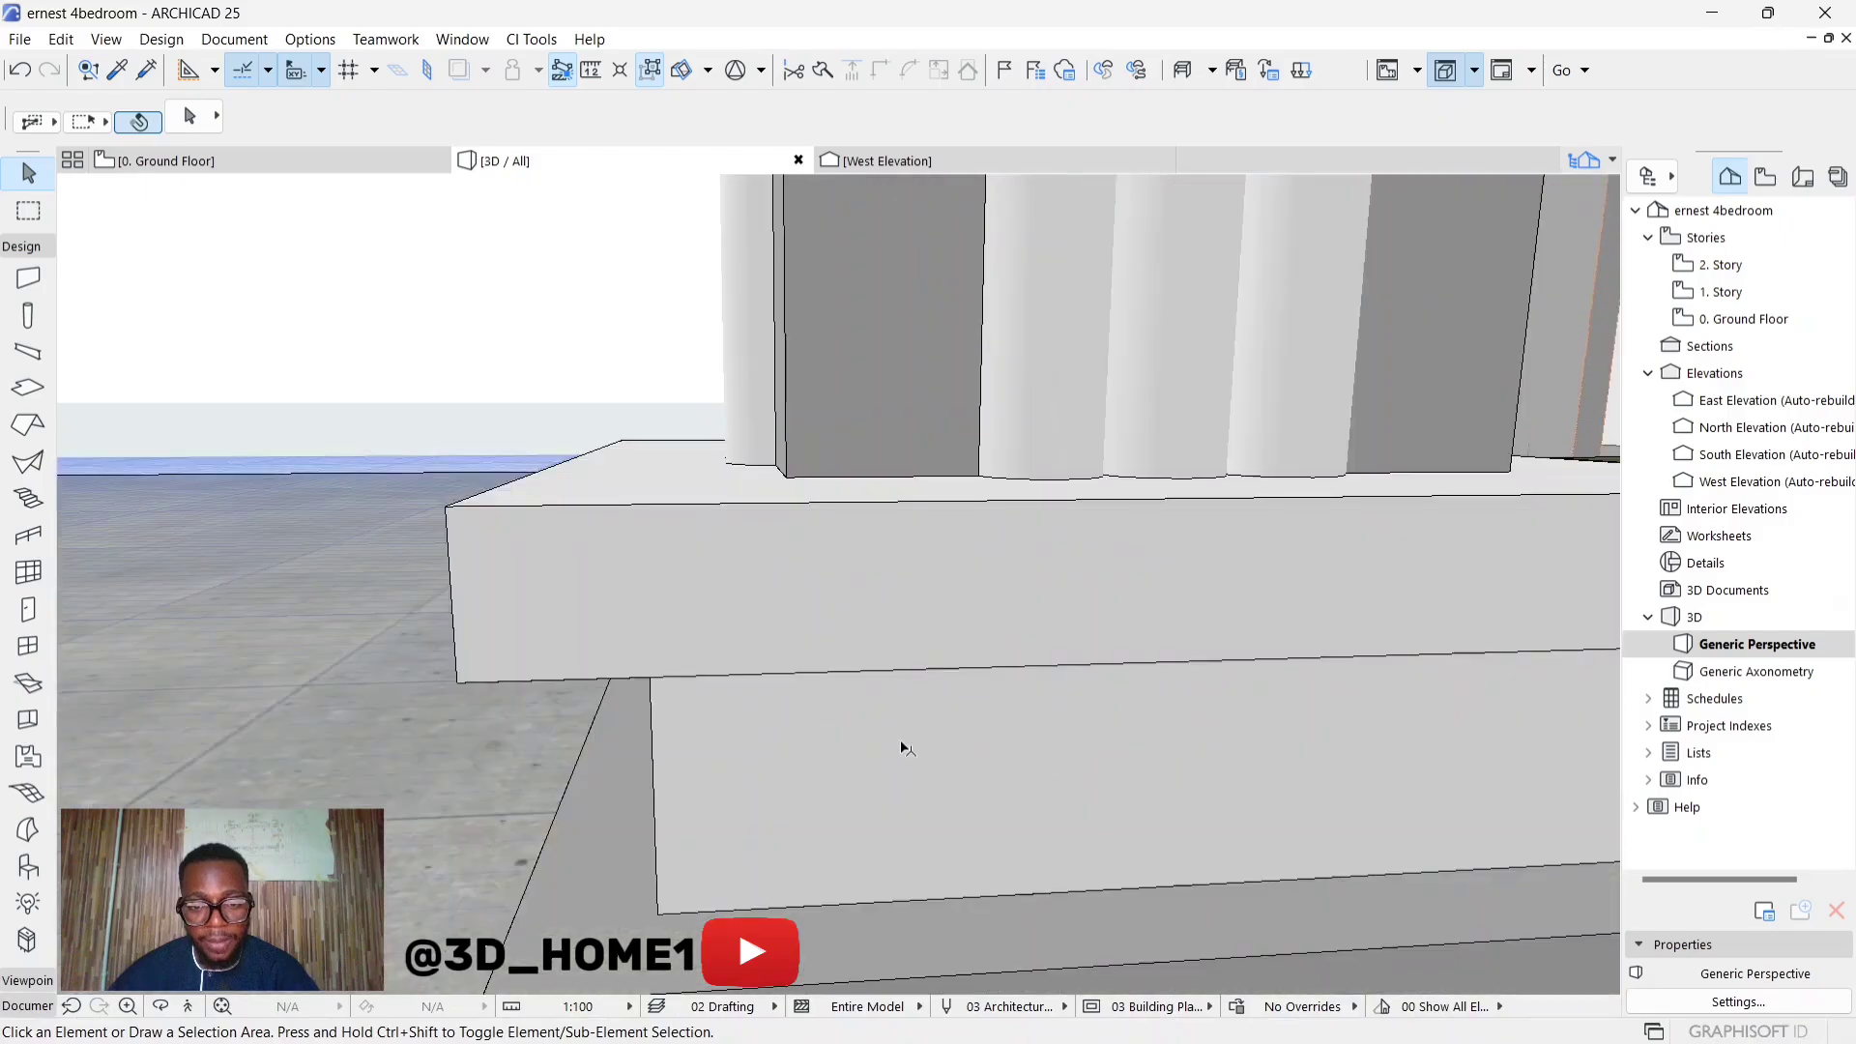
scroll(898, 745, "down", 3)
scroll(932, 713, "up", 1)
scroll(925, 684, "up", 1)
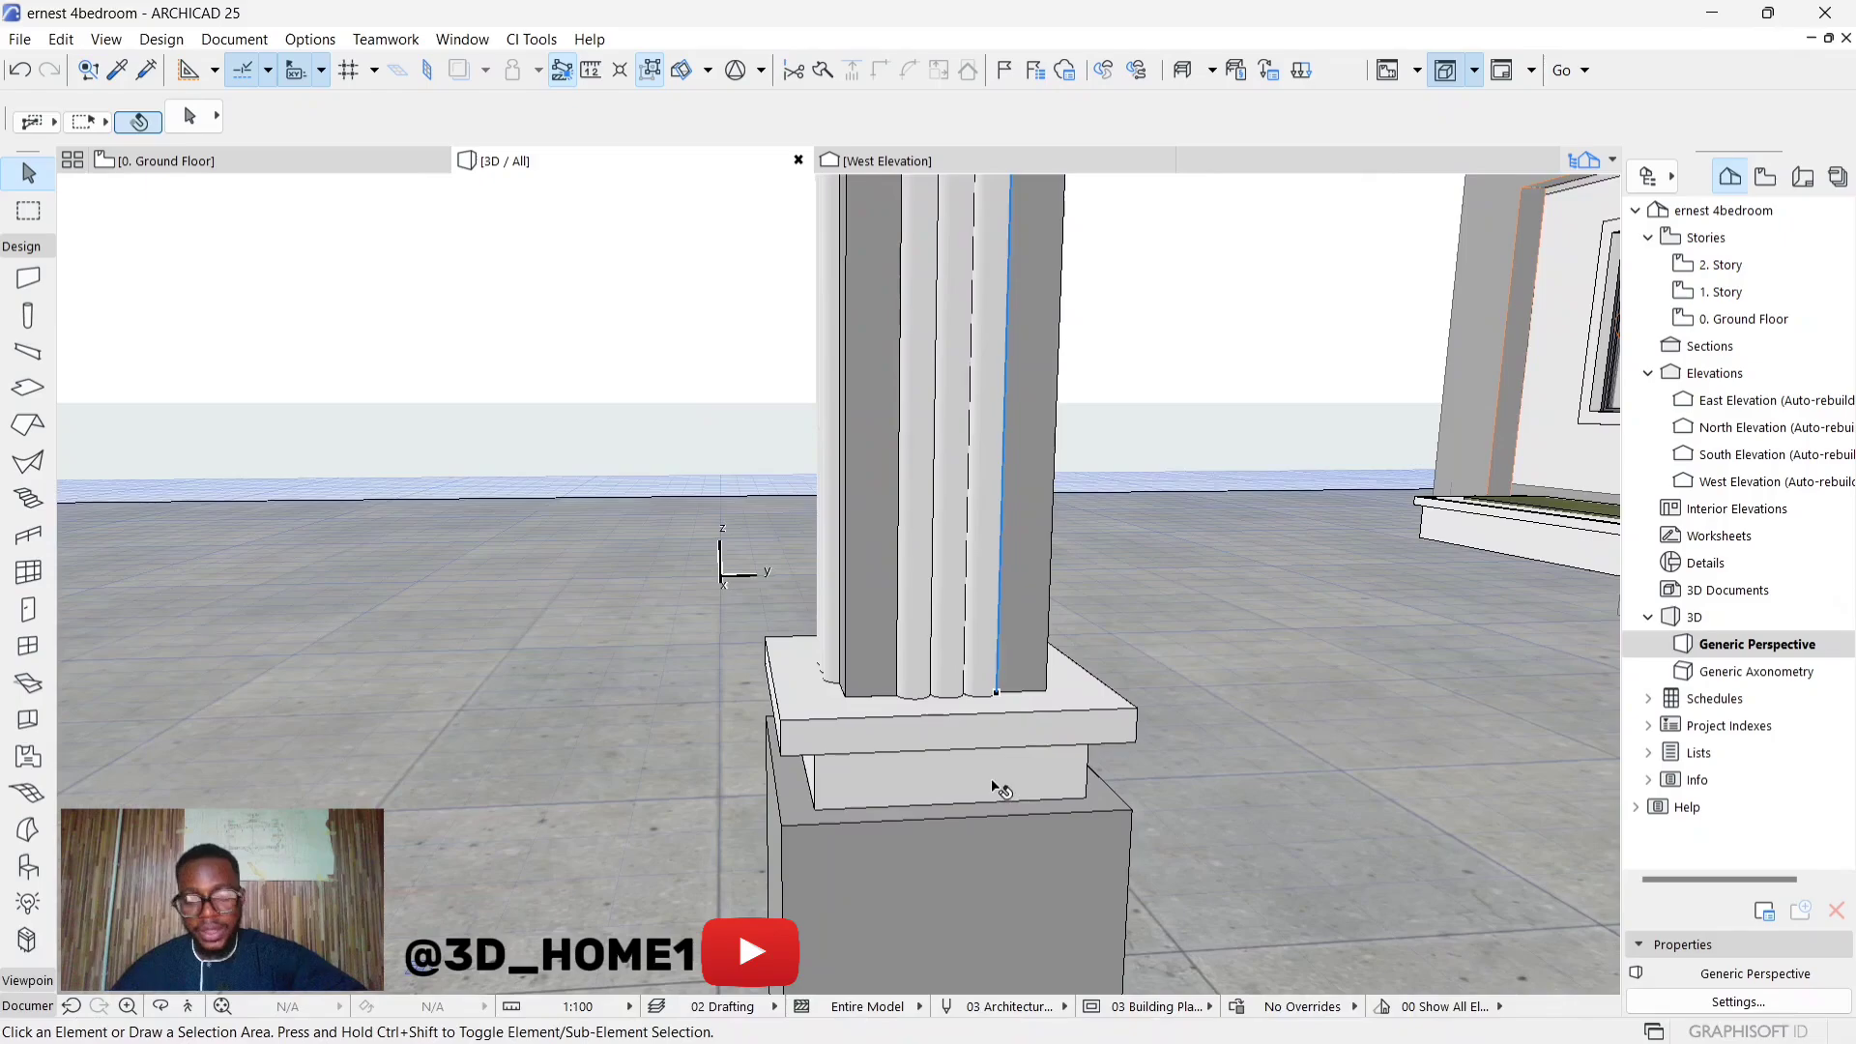
middle_click_drag(1001, 783, 1053, 822, "shift")
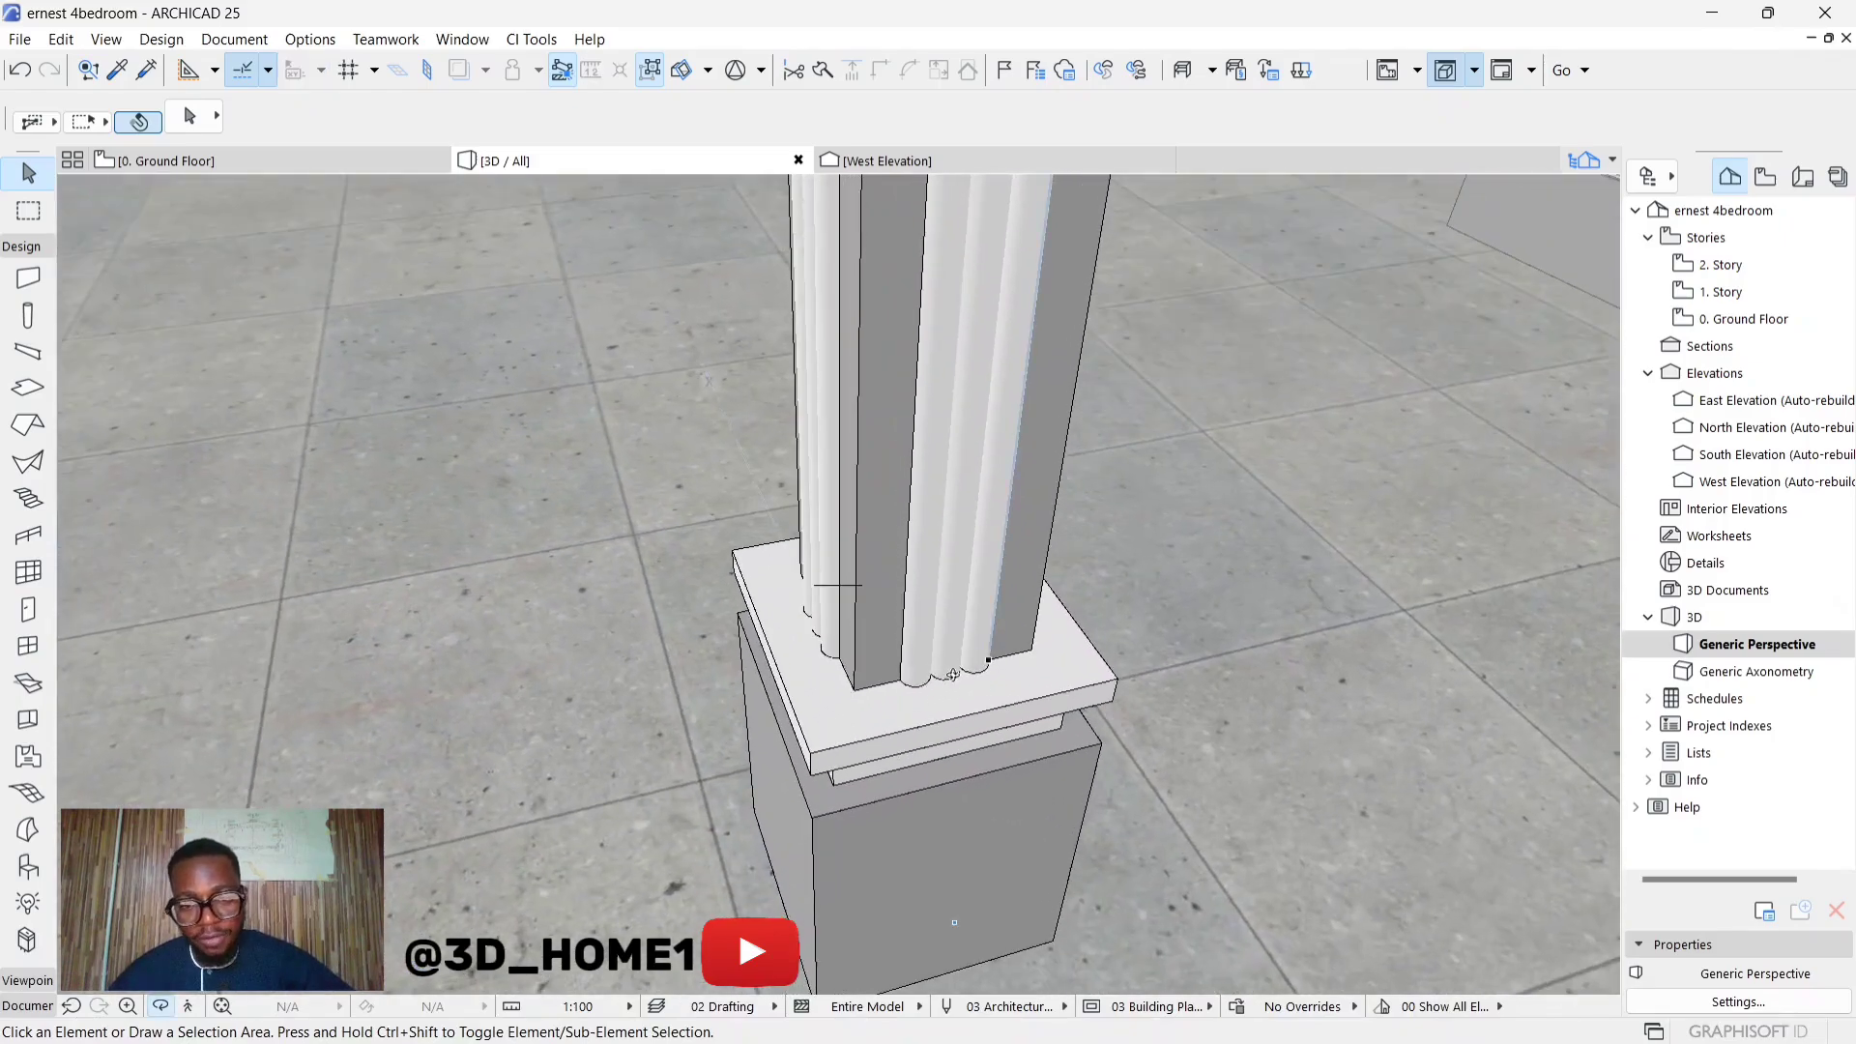
Examine the reference column's fluted shaft and stepped base from the other side, and check its position on the ground floor plan
scroll(974, 680, "down", 1)
middle_click_drag(974, 679, 555, 505, "shift")
scroll(556, 506, "up", 2)
middle_click_drag(785, 638, 771, 627, "shift")
scroll(769, 622, "up", 3)
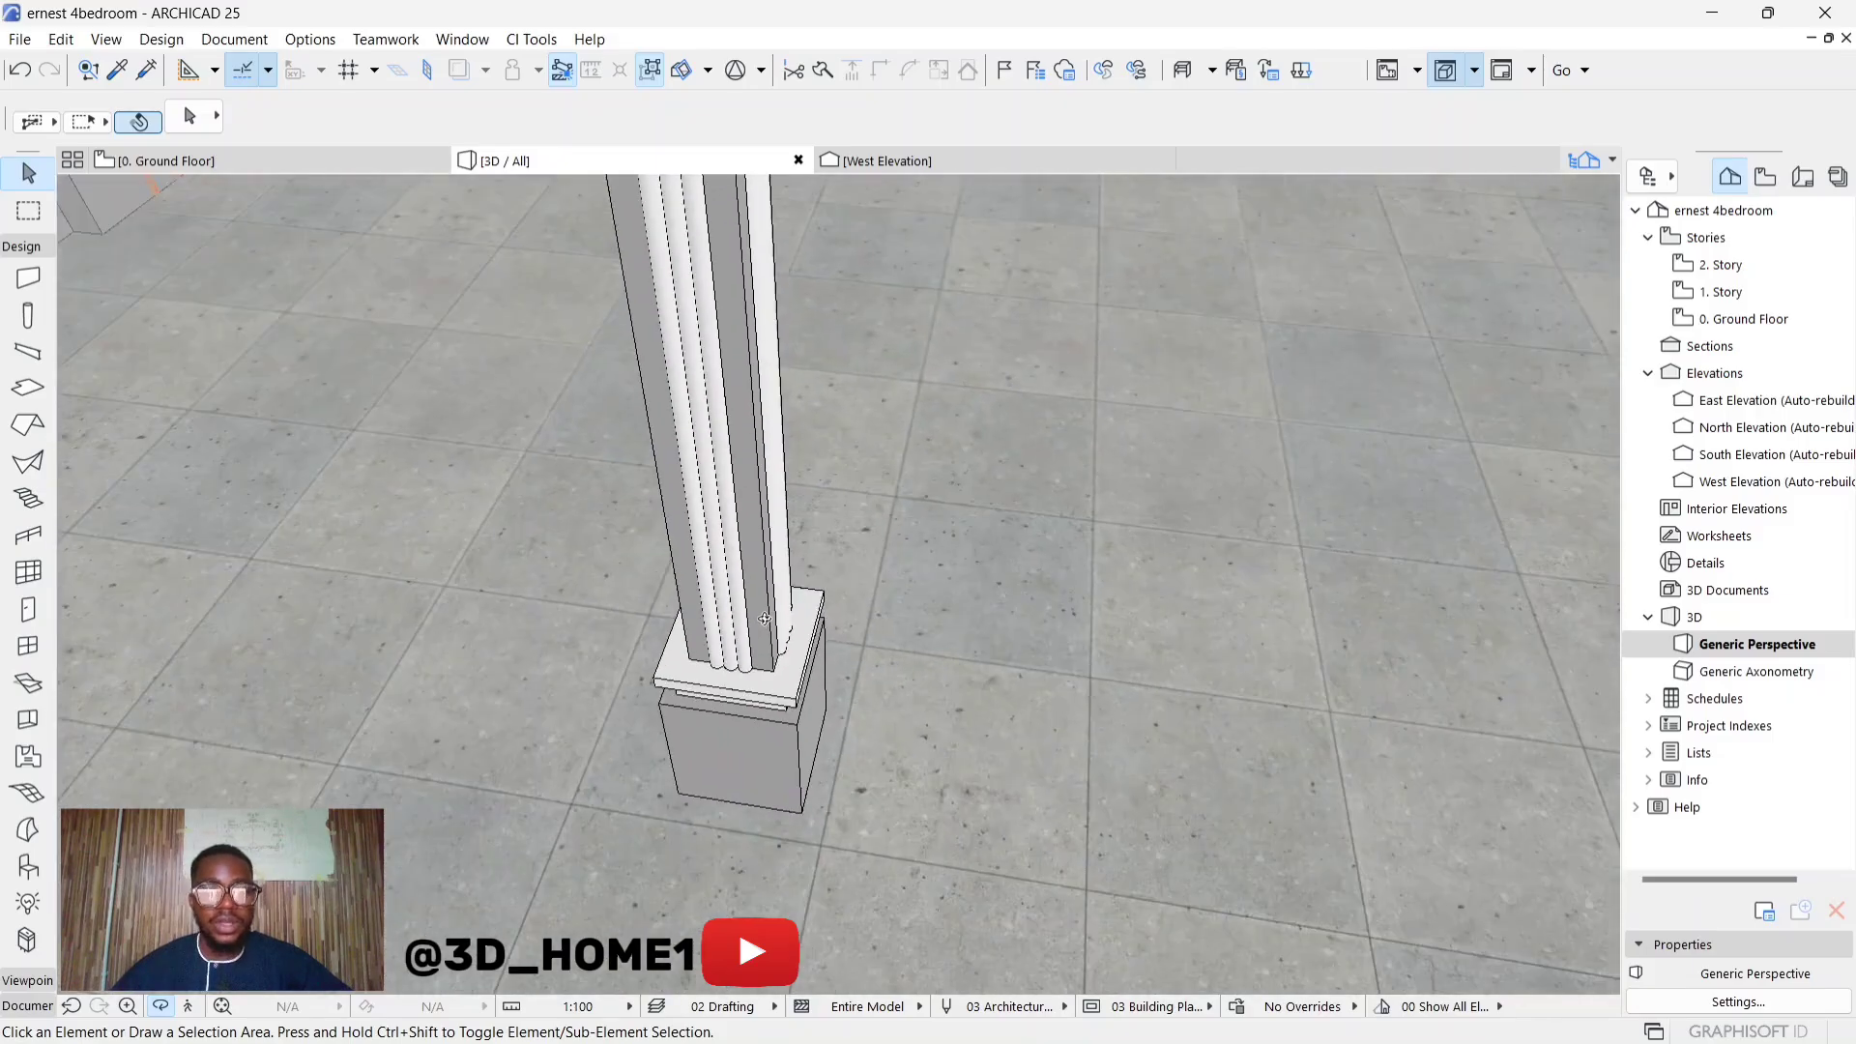
scroll(765, 618, "down", 2)
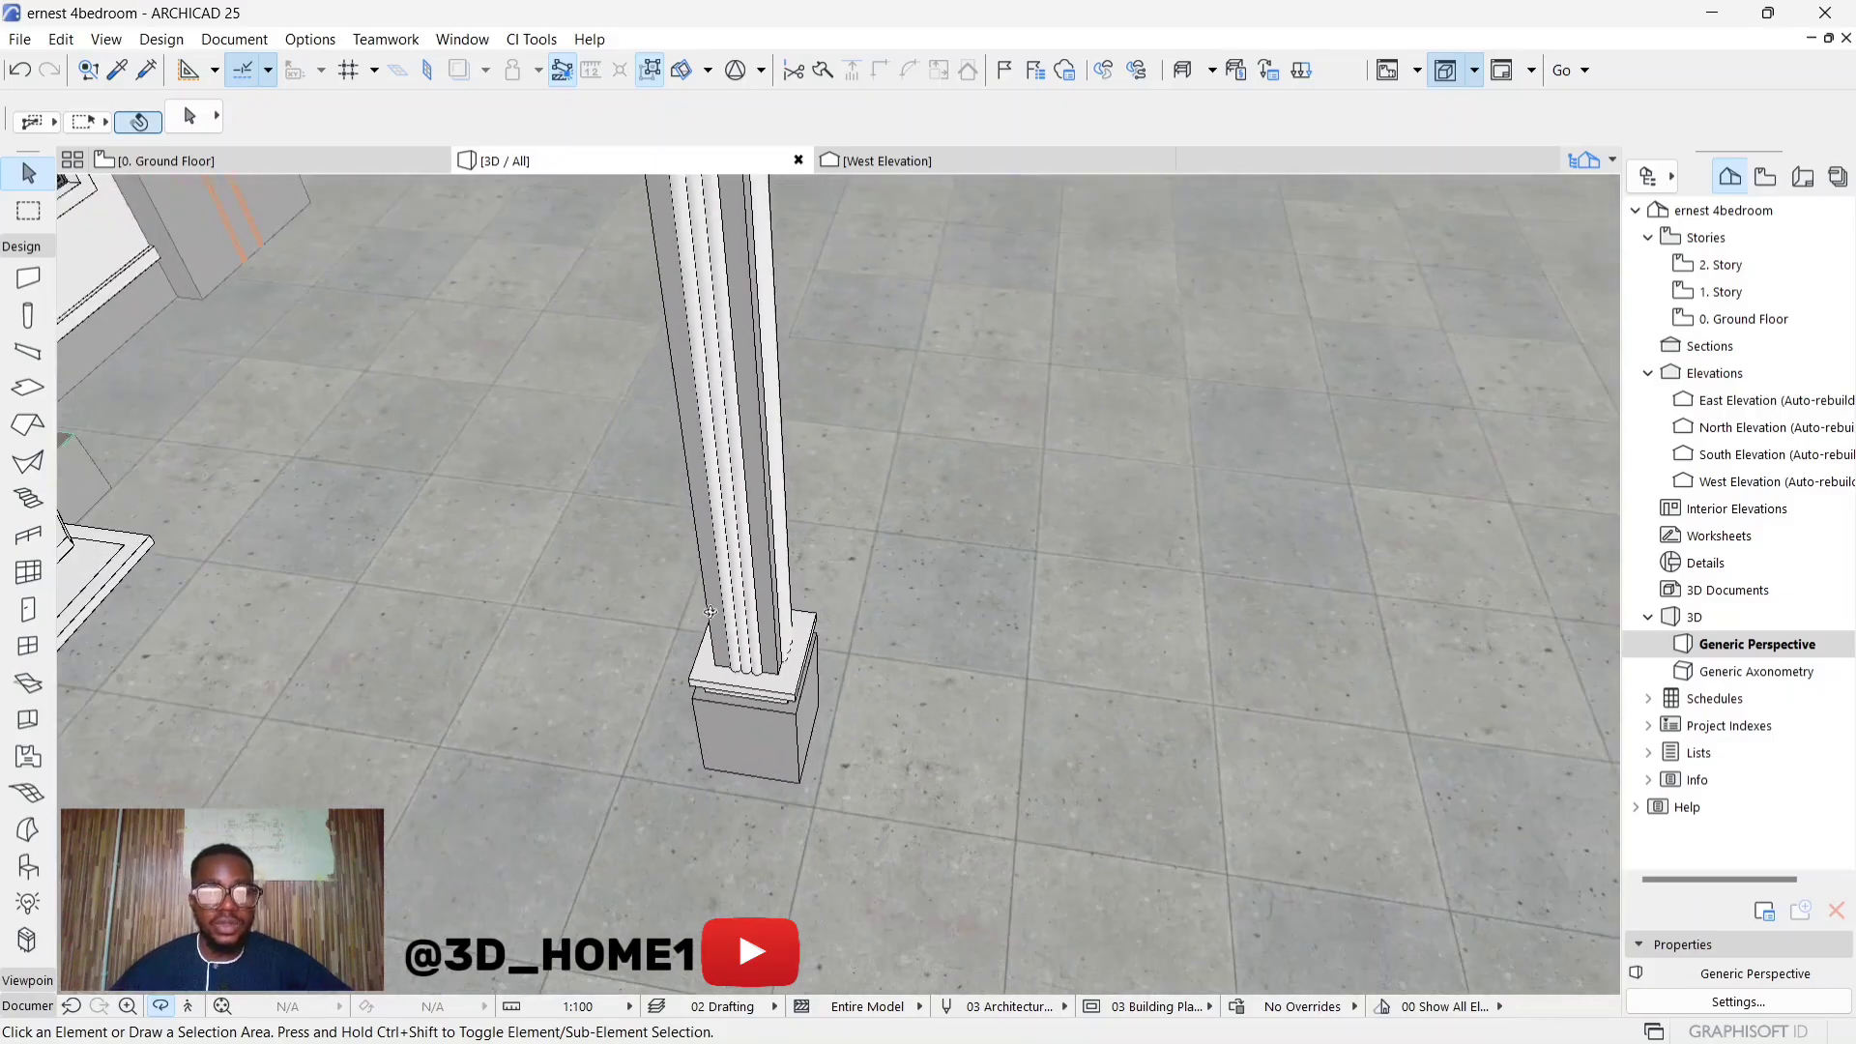
left_click(276, 160)
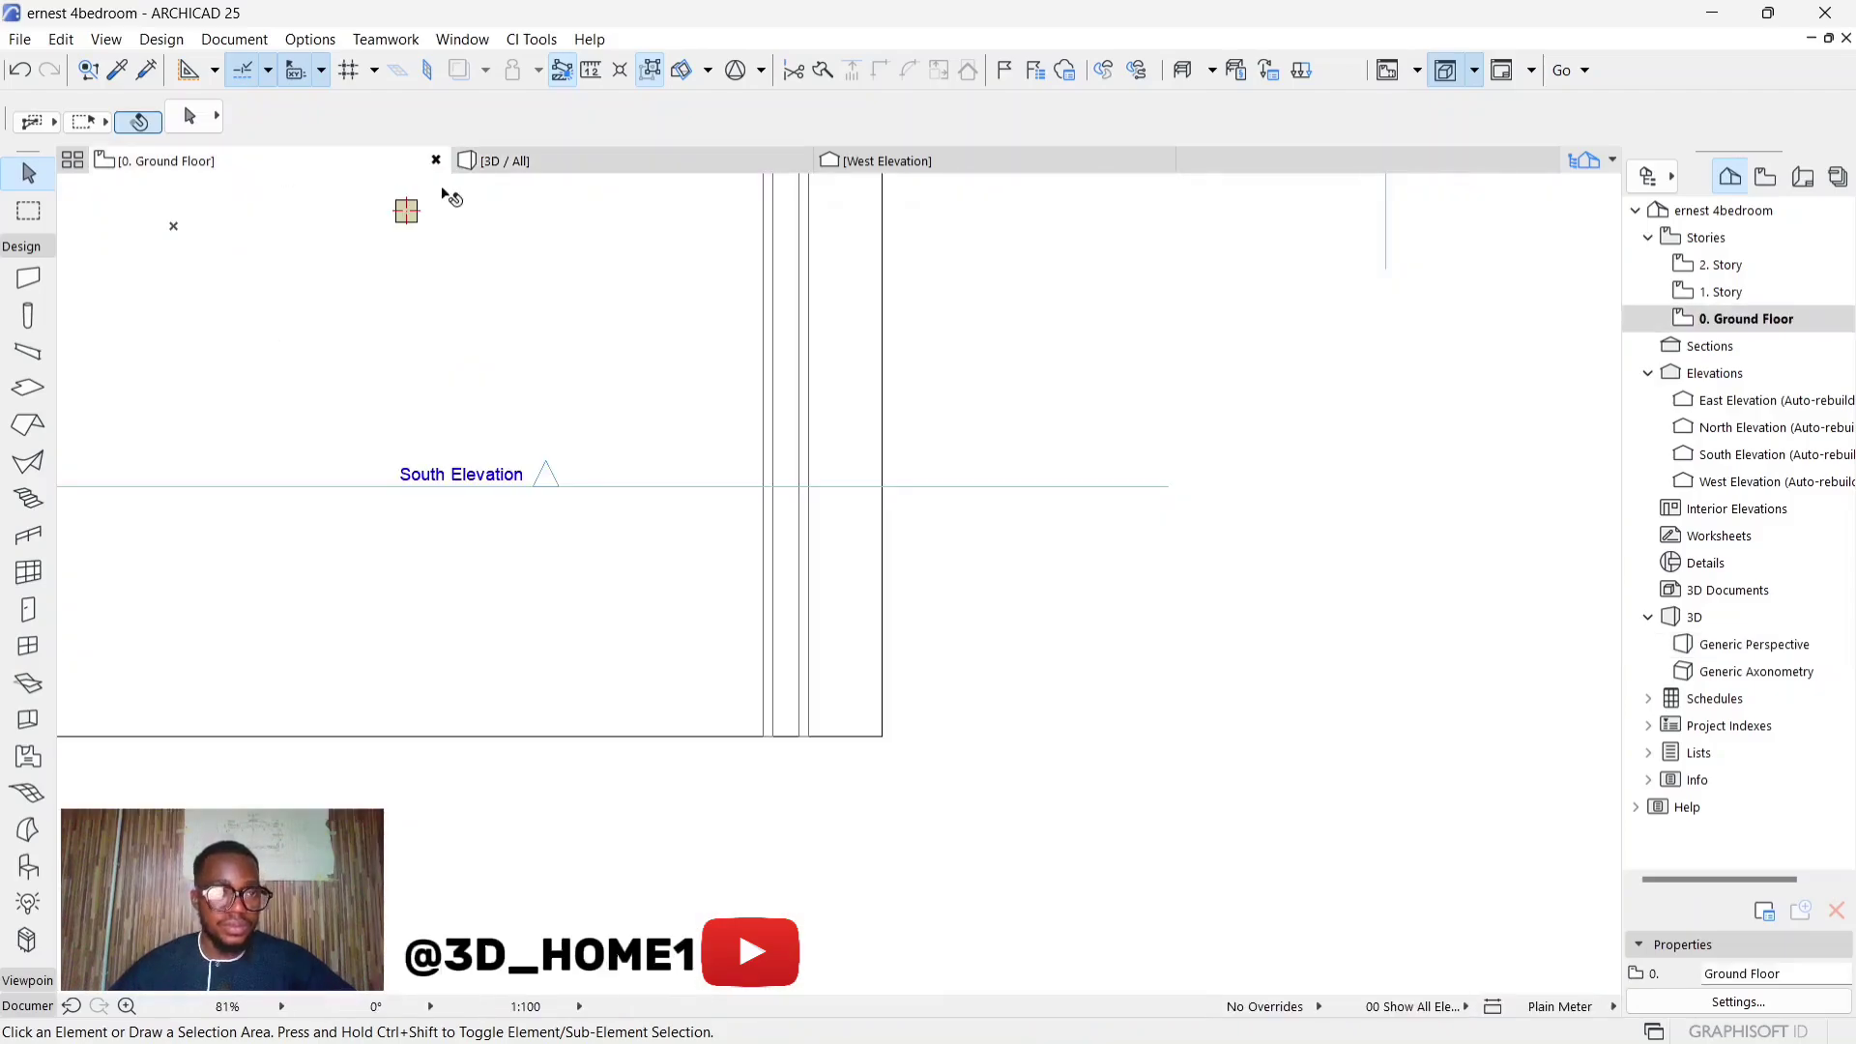
left_click(554, 159)
scroll(745, 619, "up", 4)
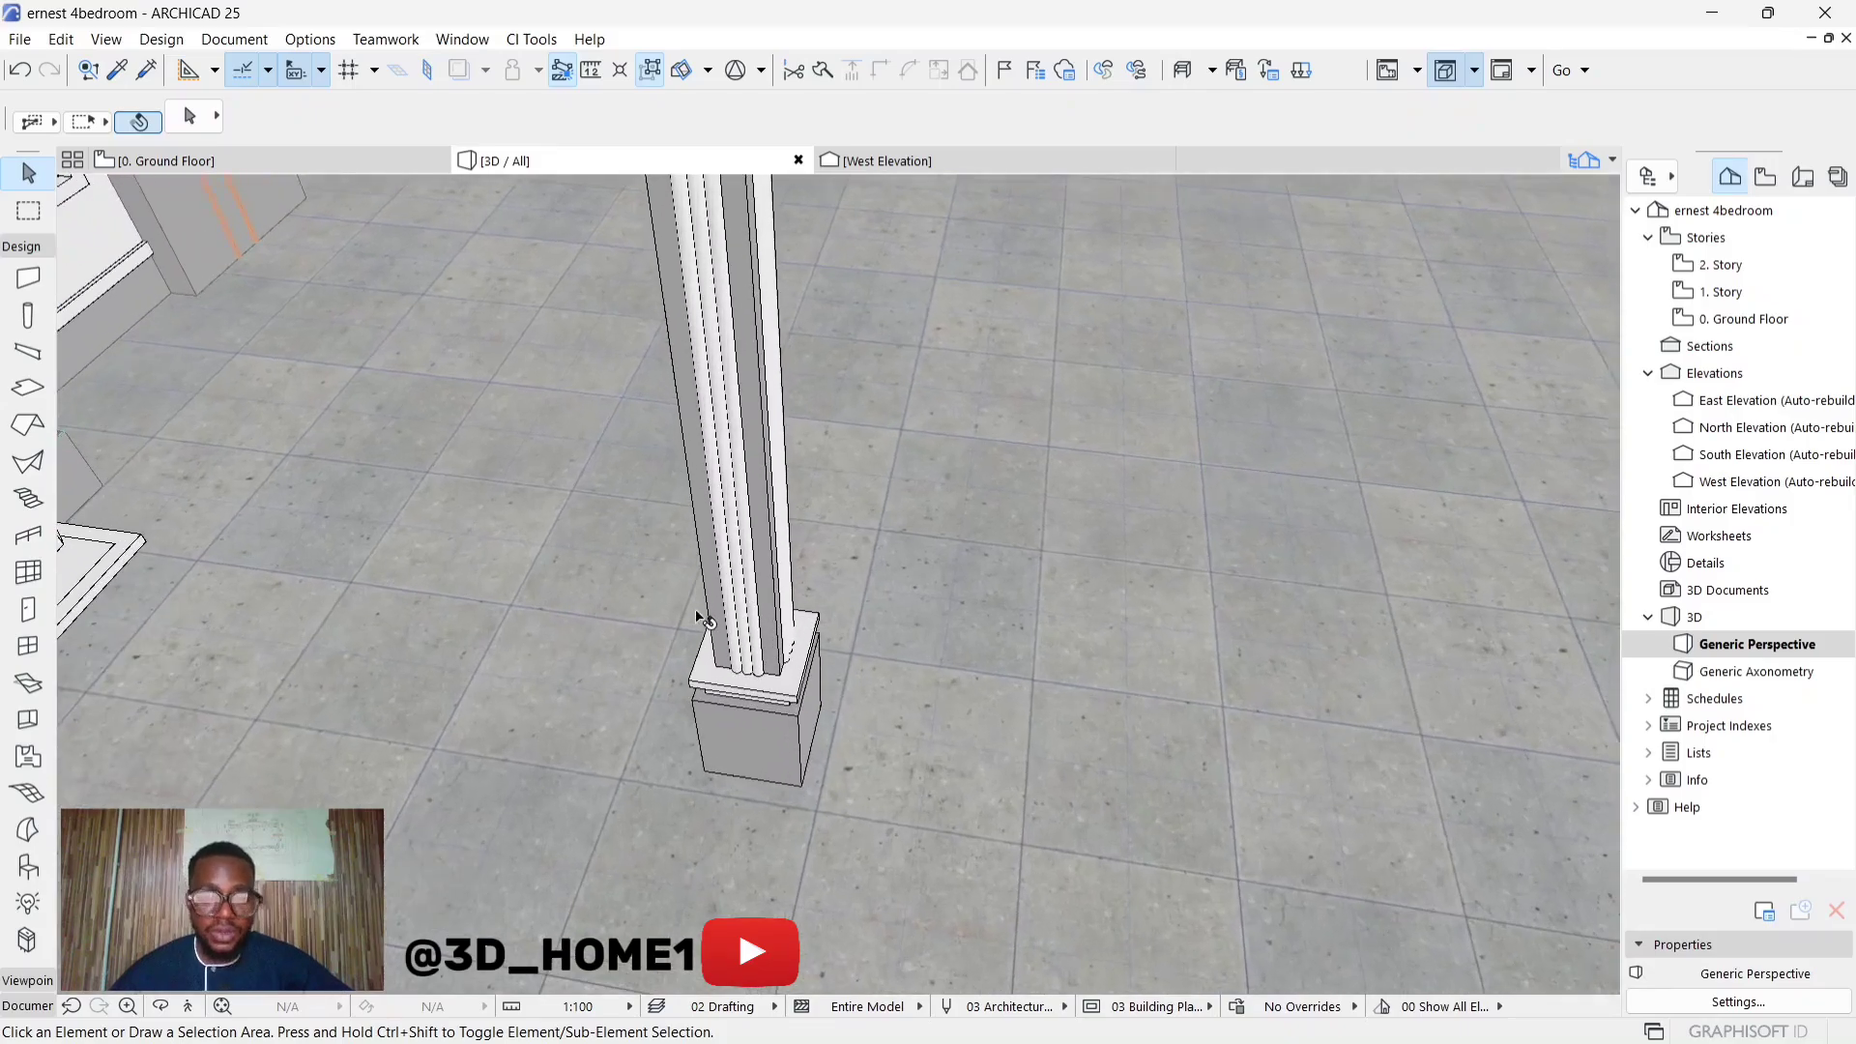
scroll(705, 620, "up", 1)
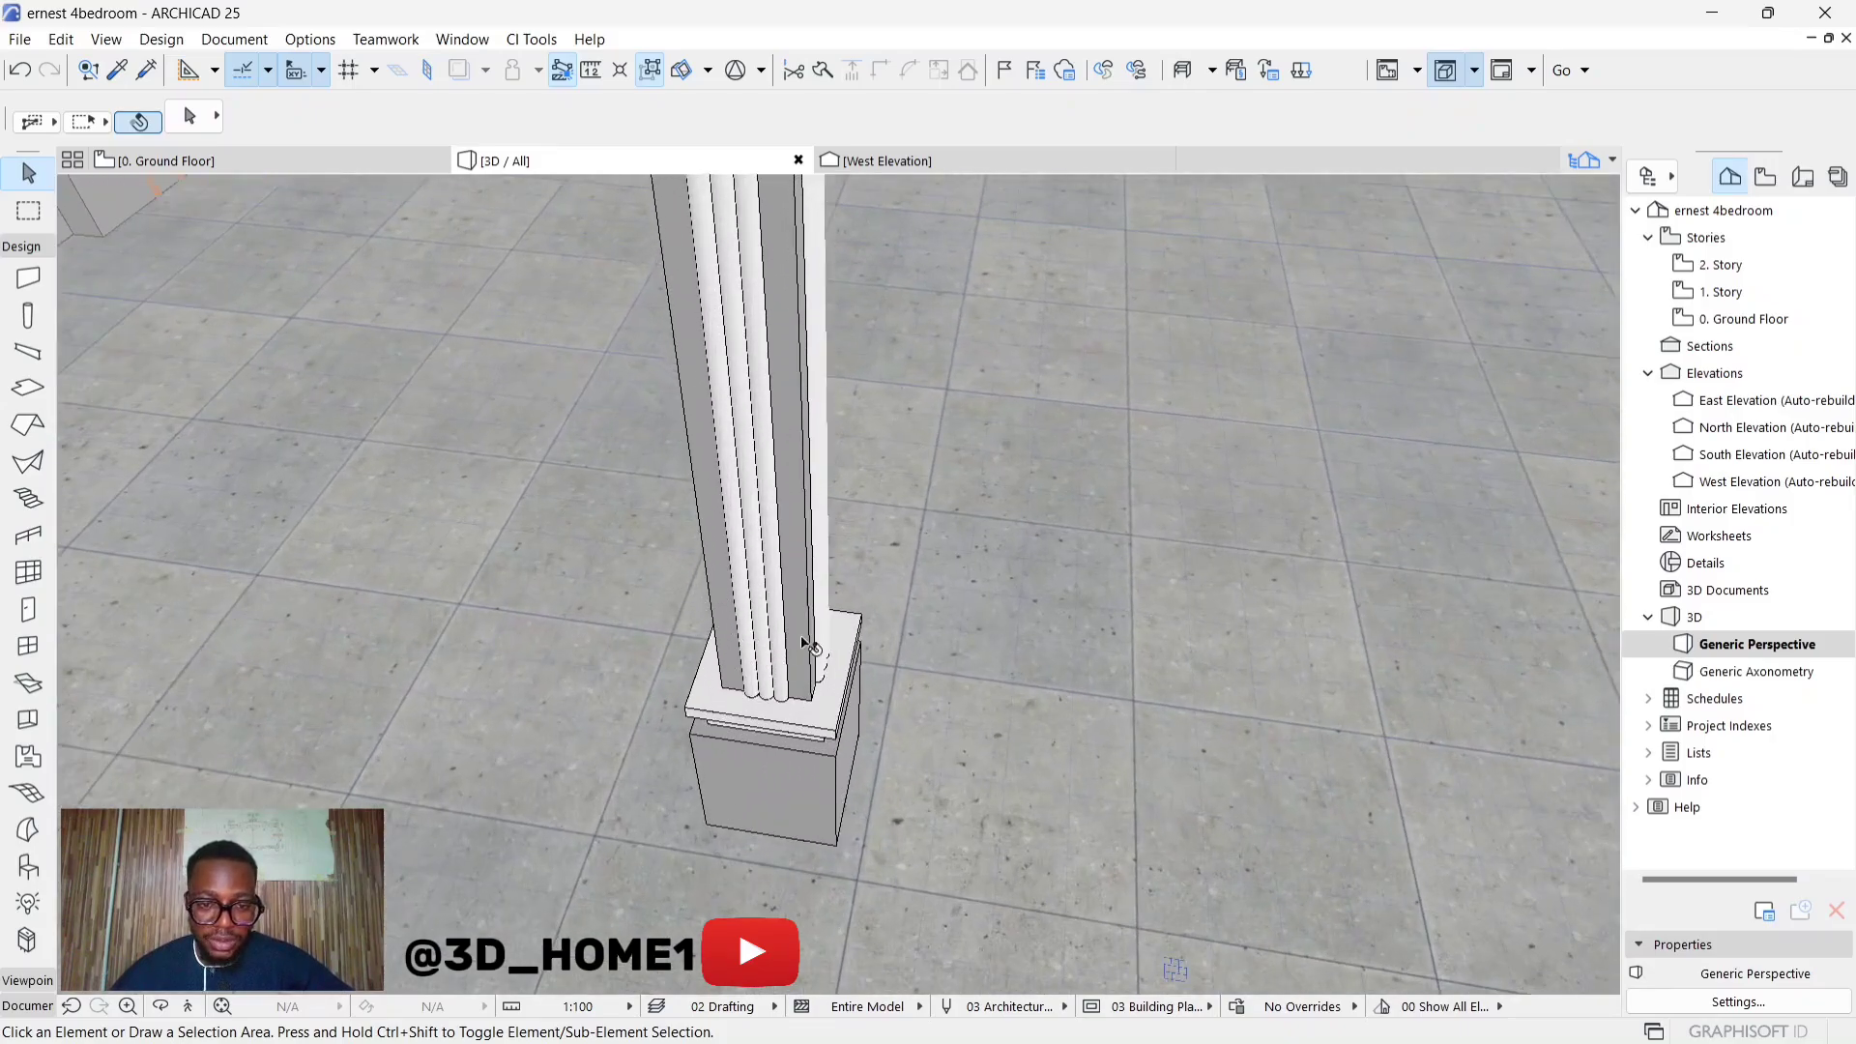
scroll(800, 596, "up", 1)
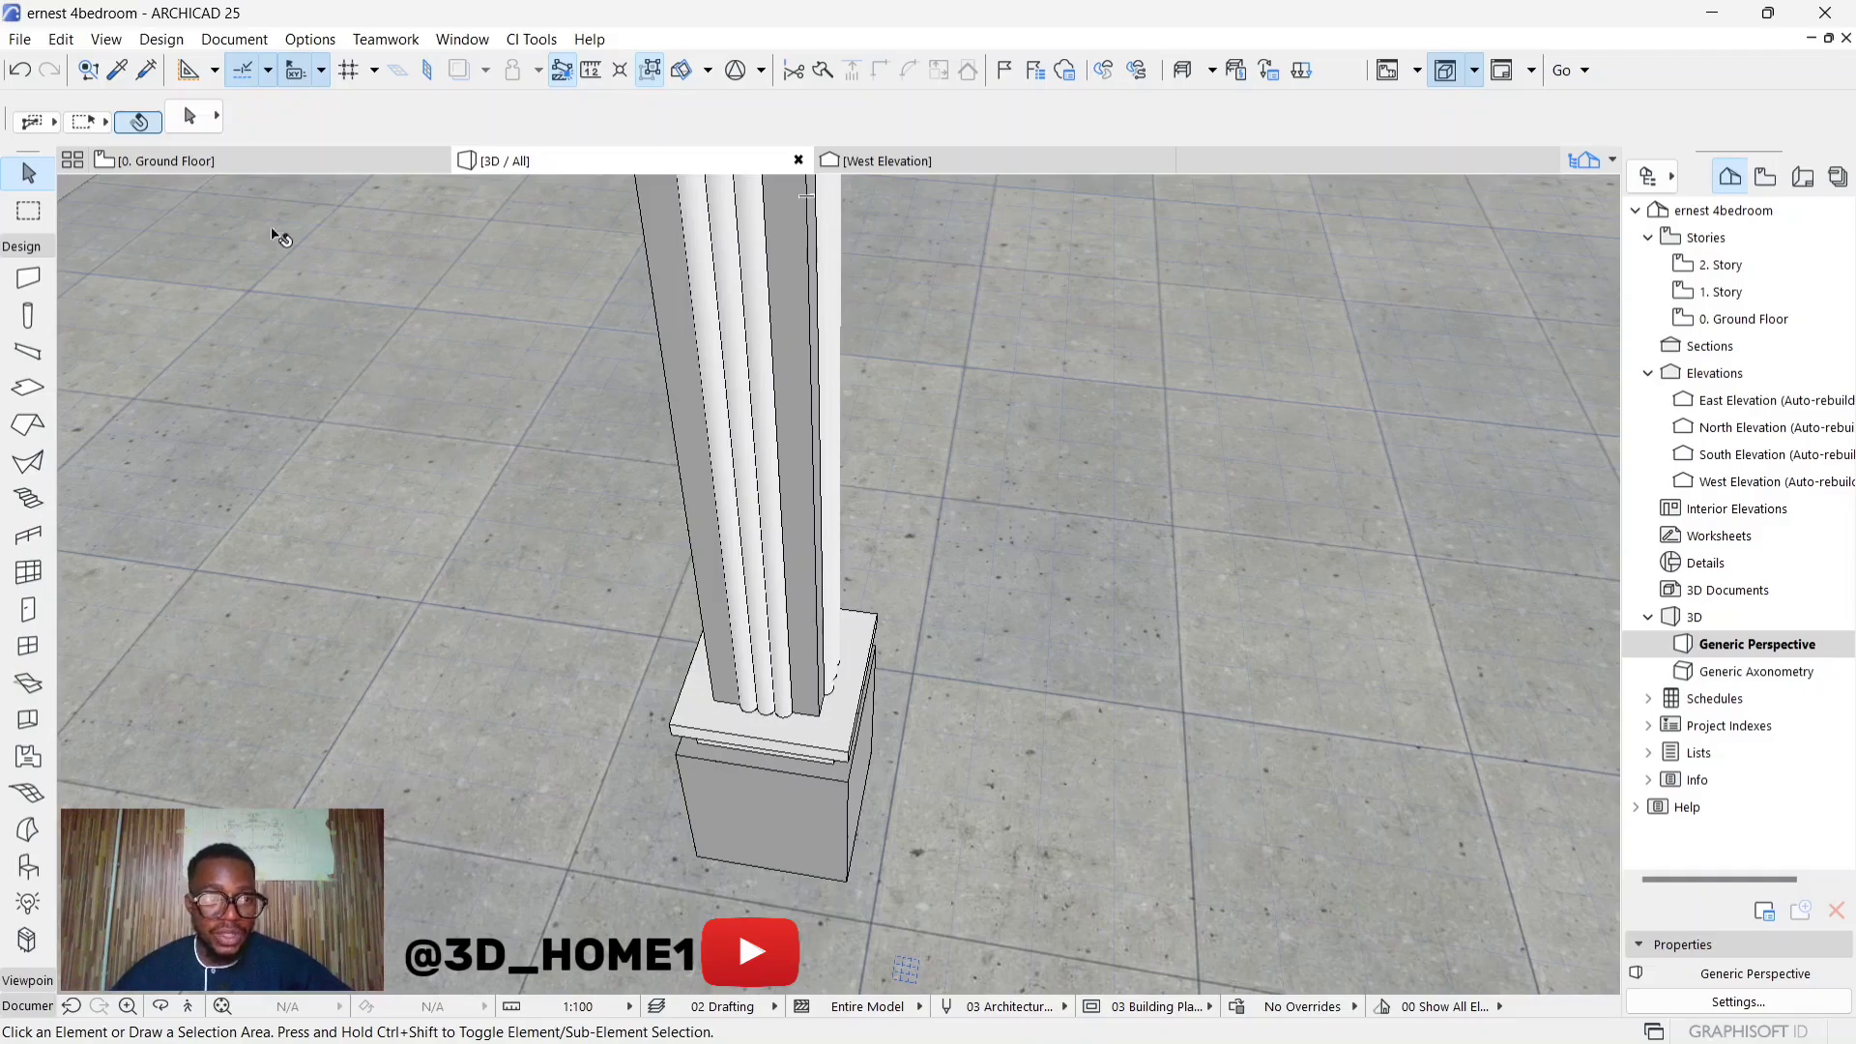
left_click(817, 566)
key("Escape")
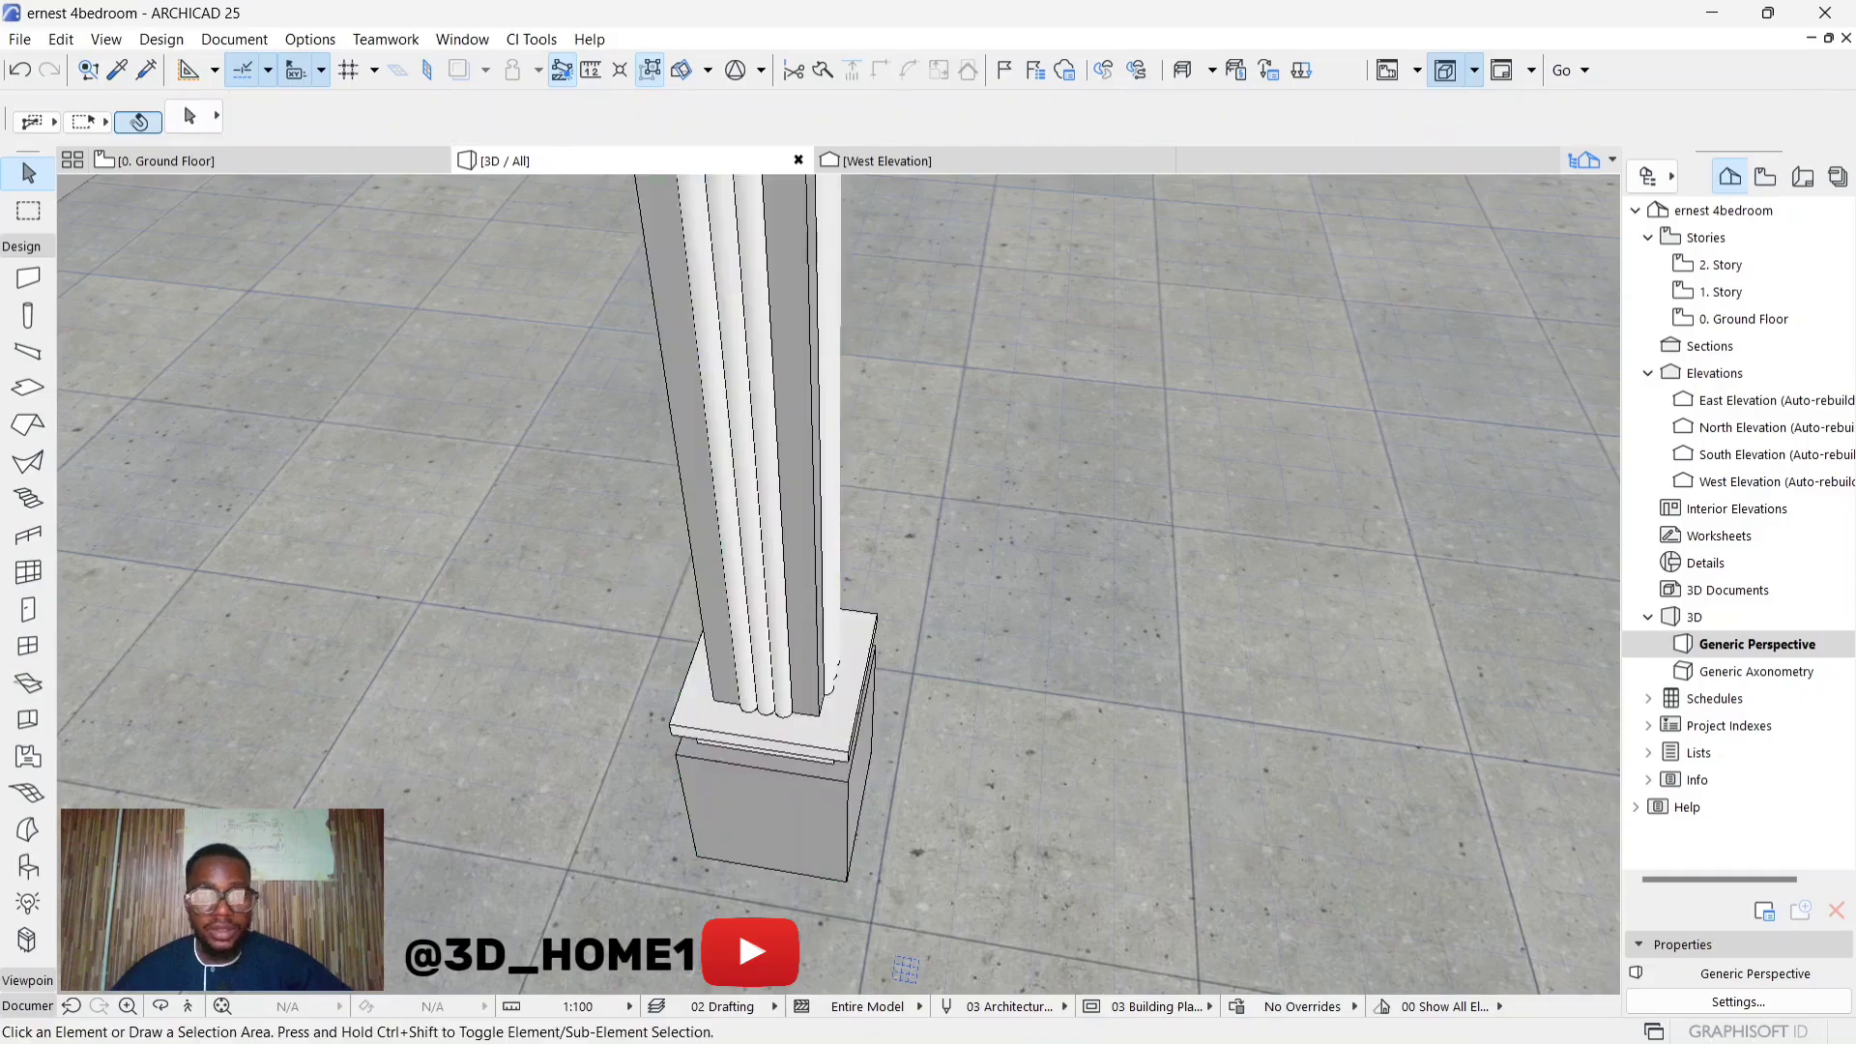
Switch to the Untitled project and check the cross-section size of the column's 3000 mm shaft segment in the column settings
mouse_move(1166, 1032)
mouse_move(1249, 1020)
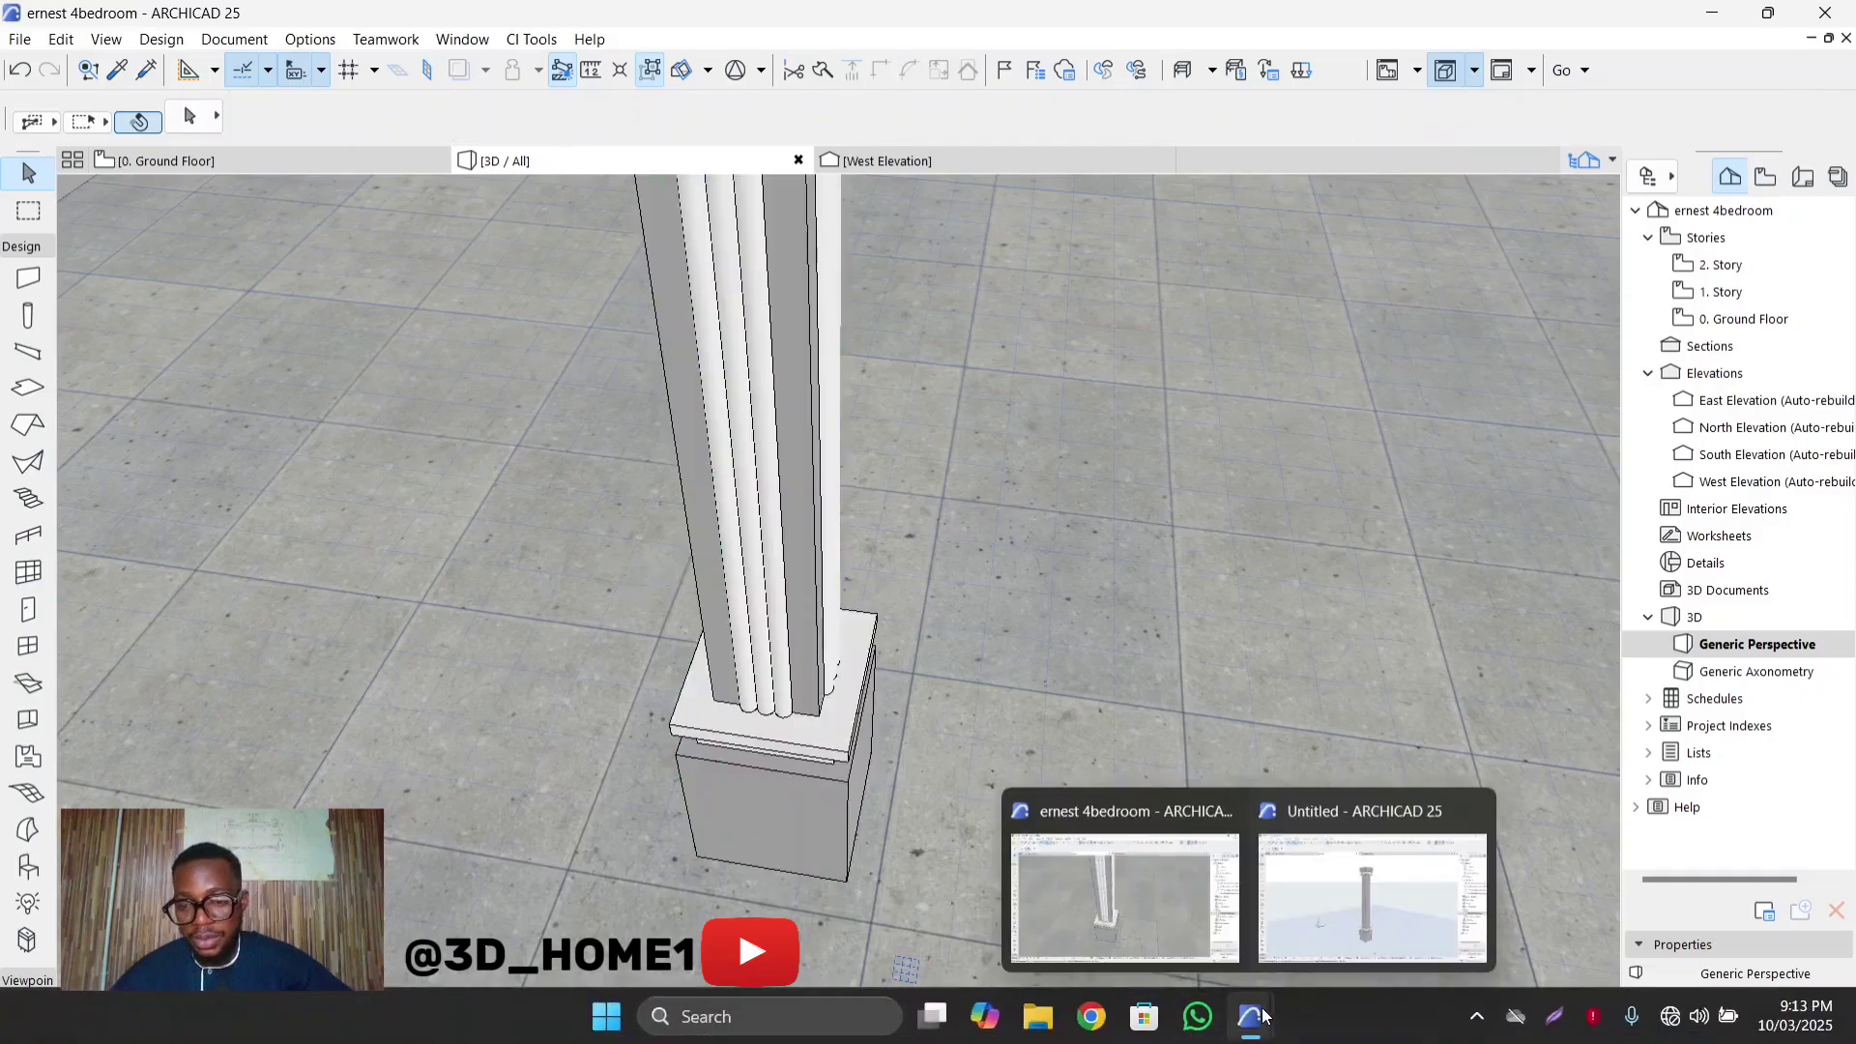
left_click(1353, 911)
scroll(928, 725, "up", 5)
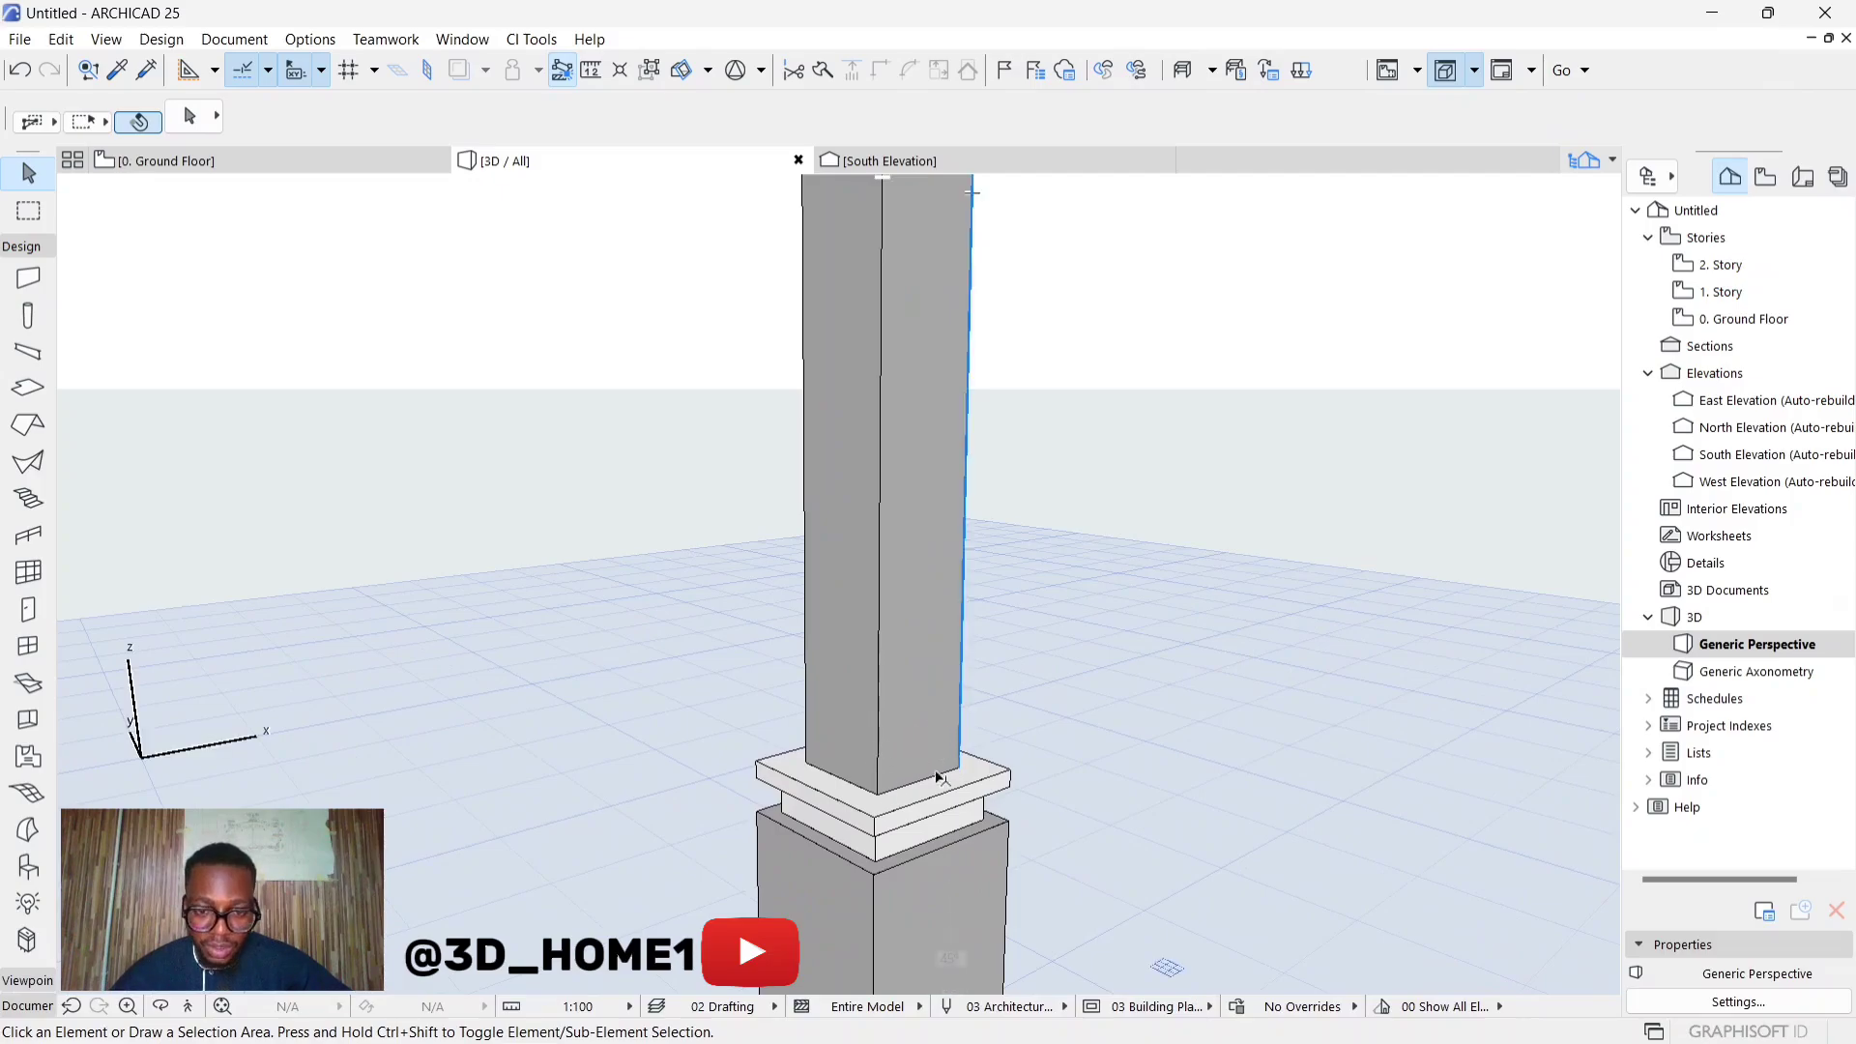
left_click(936, 437)
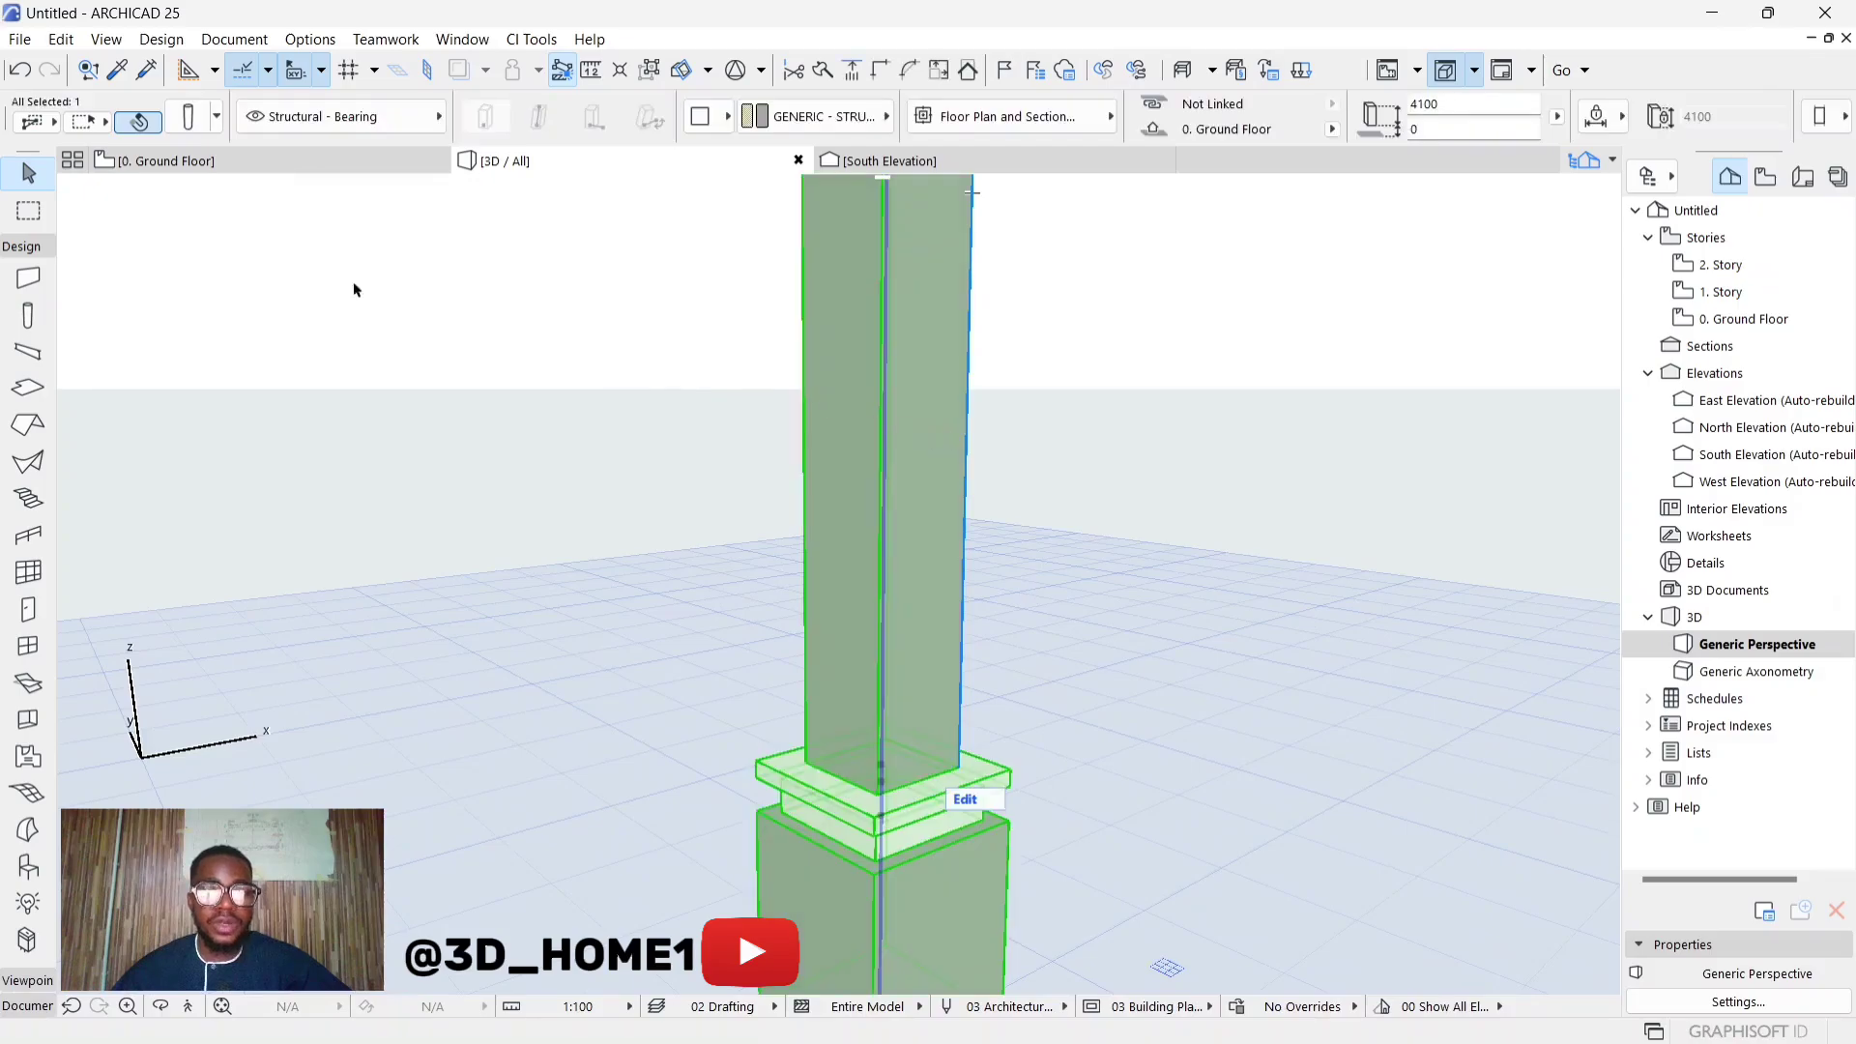
key("ctrl+t")
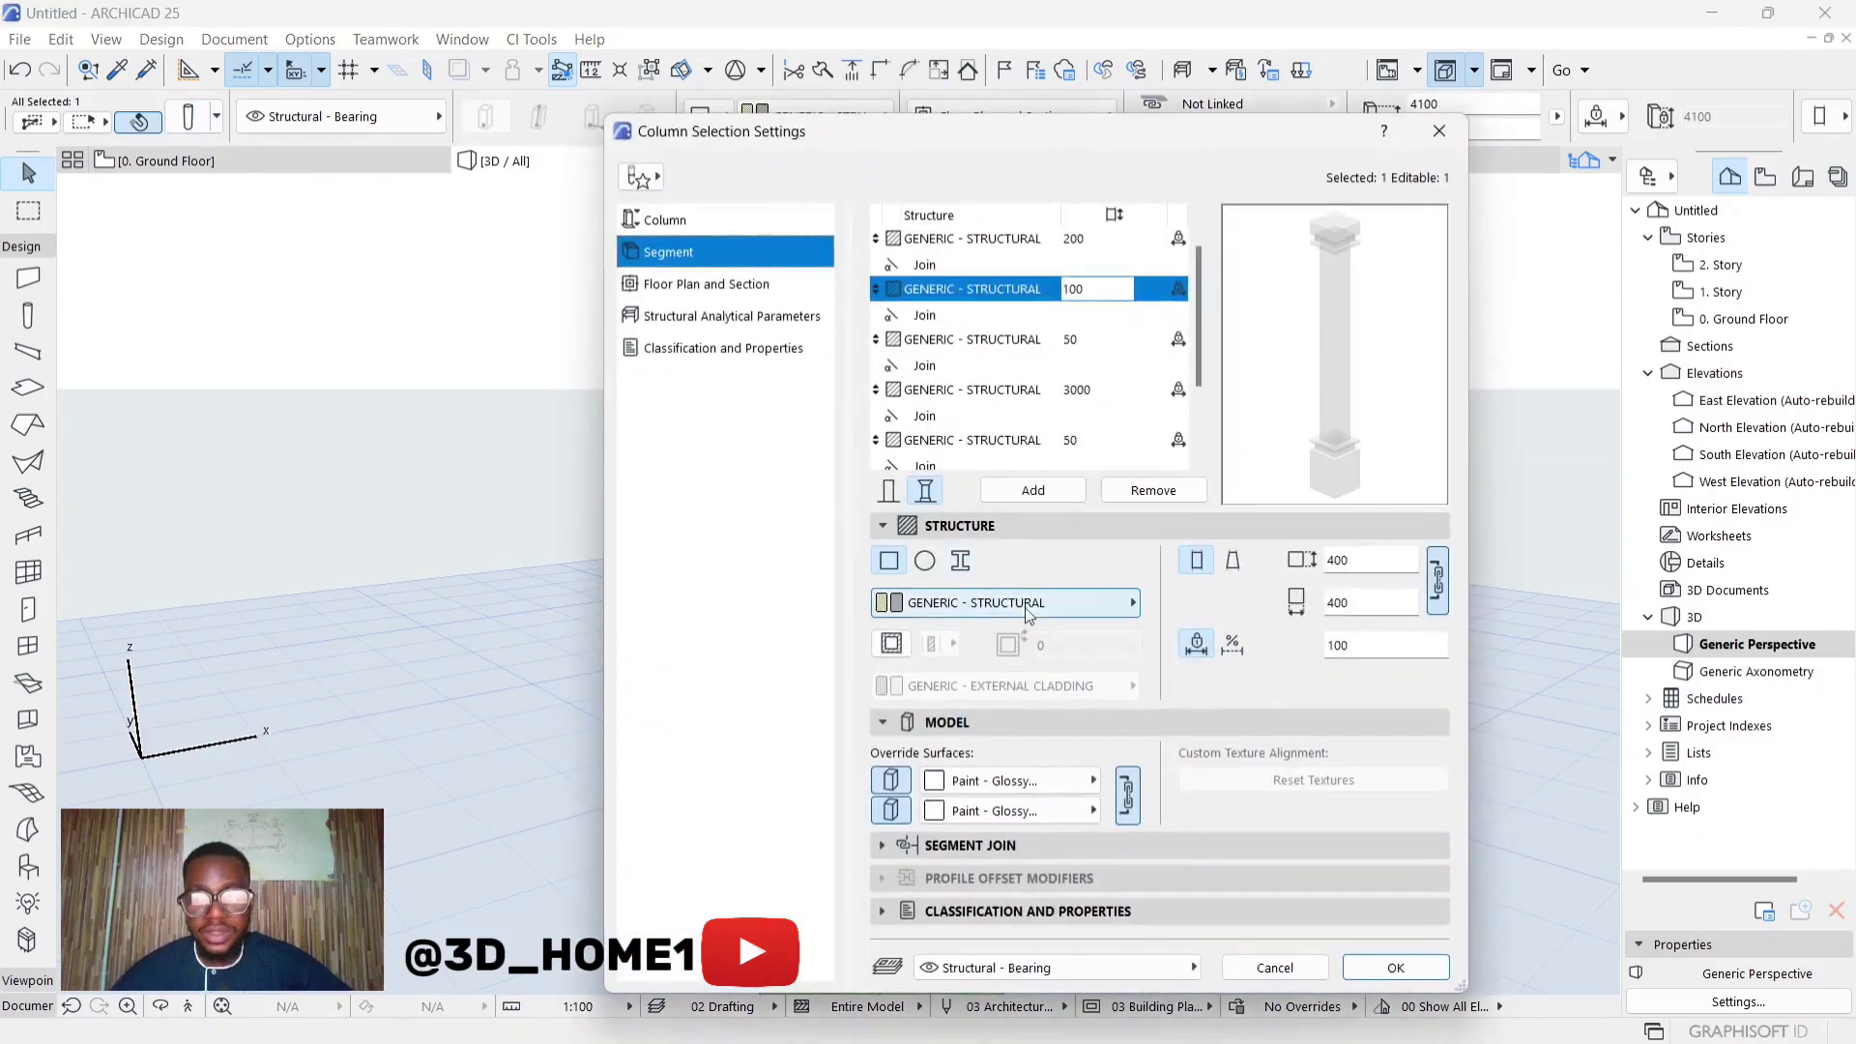
left_click(970, 346)
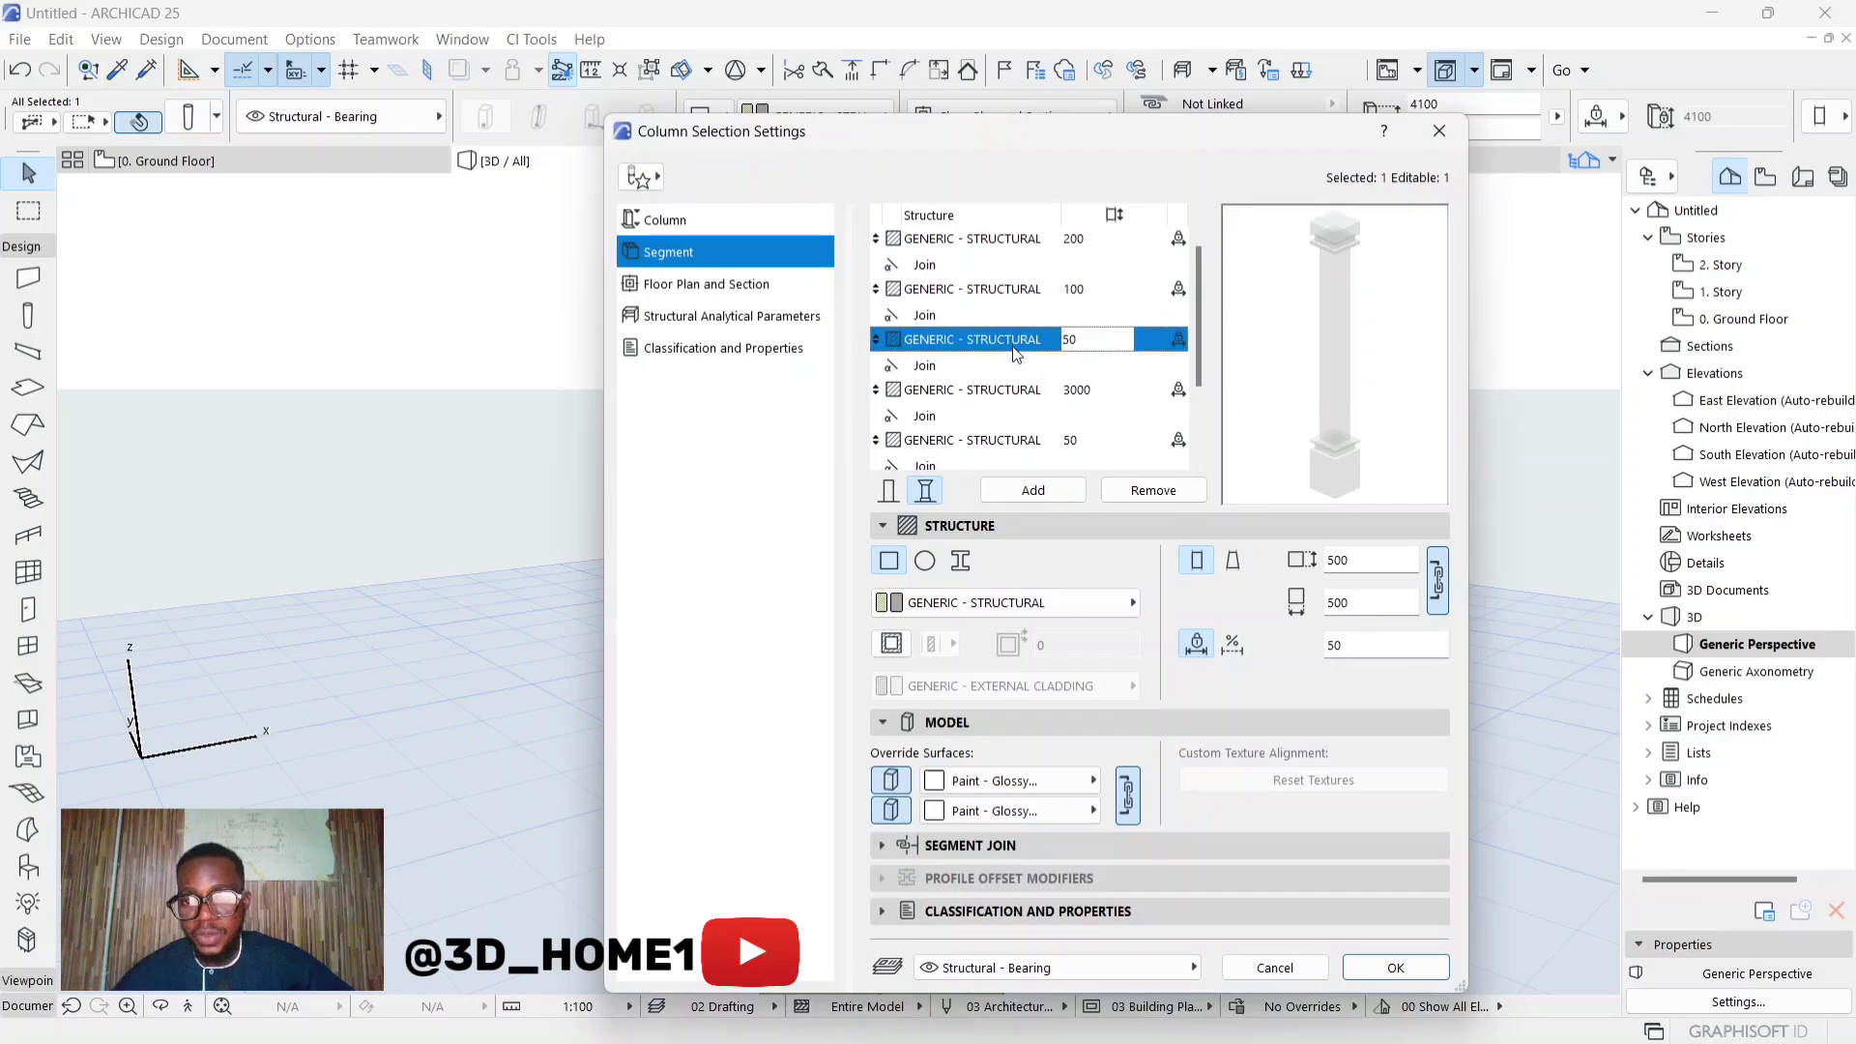
left_click(1020, 406)
left_click(1020, 397)
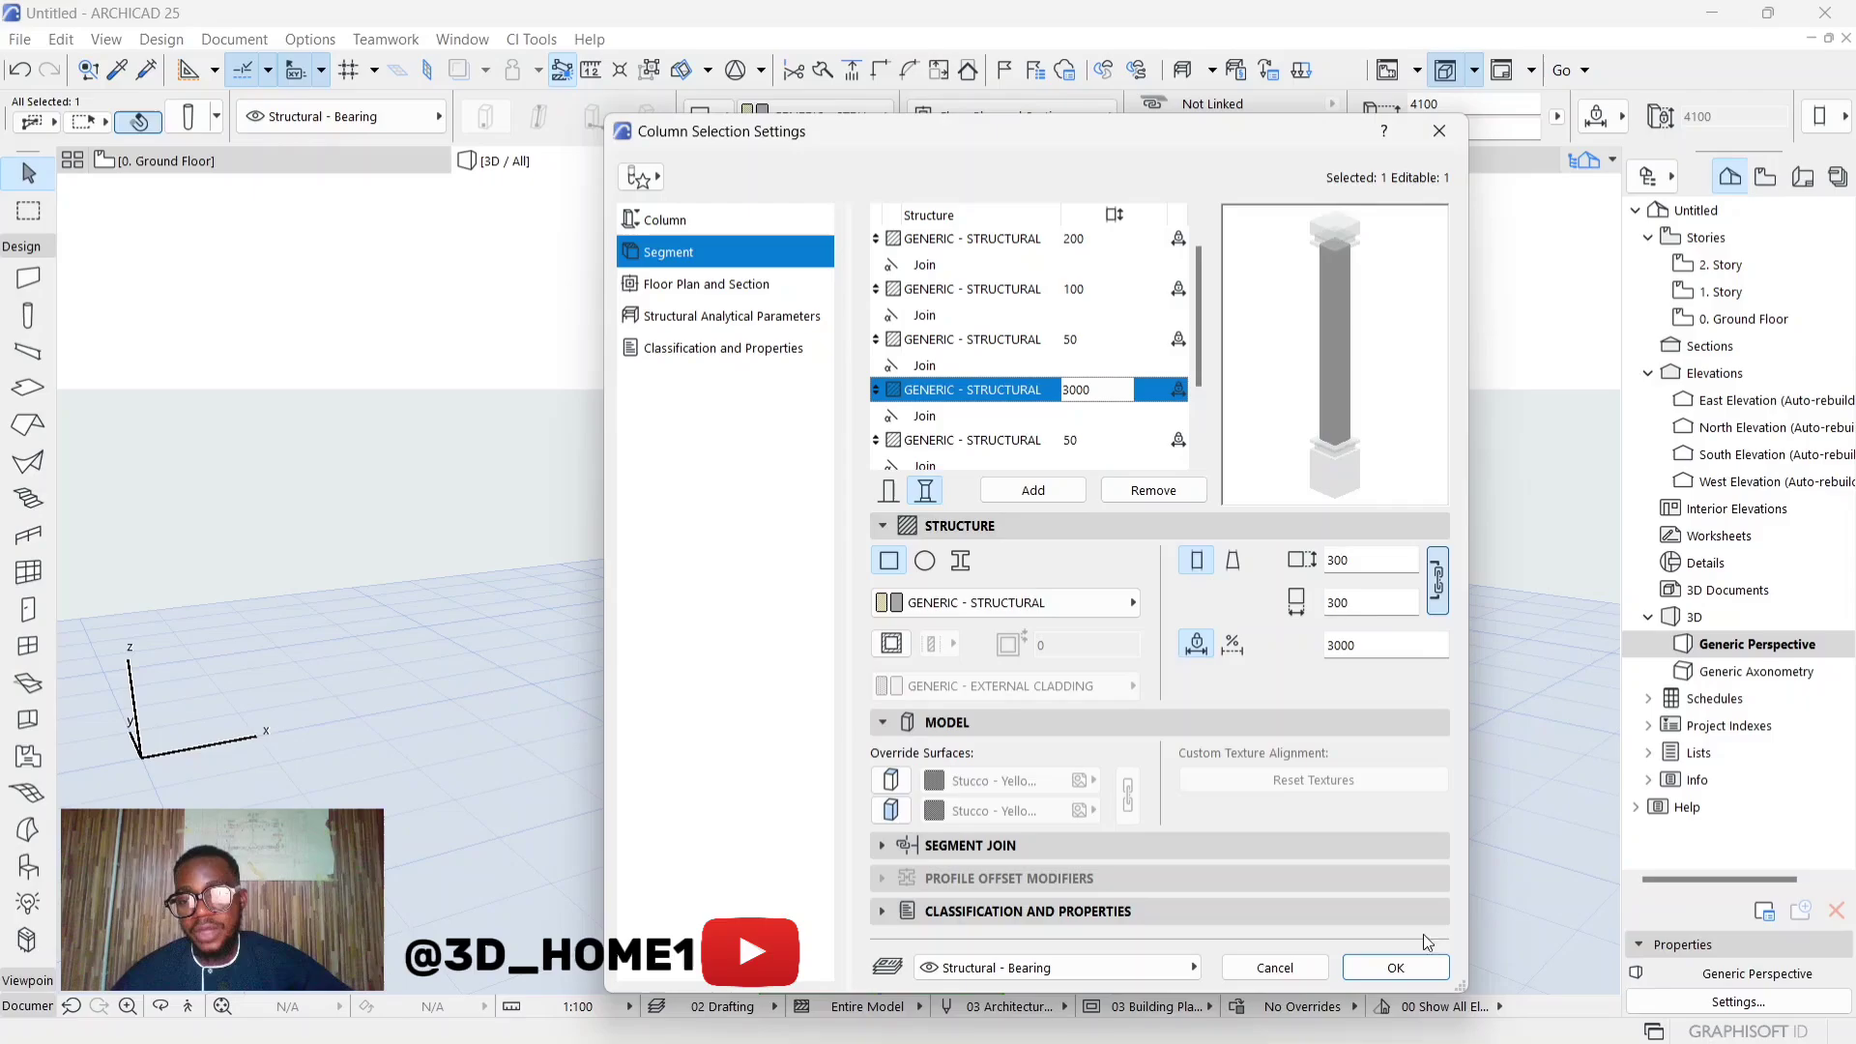
left_click(1399, 967)
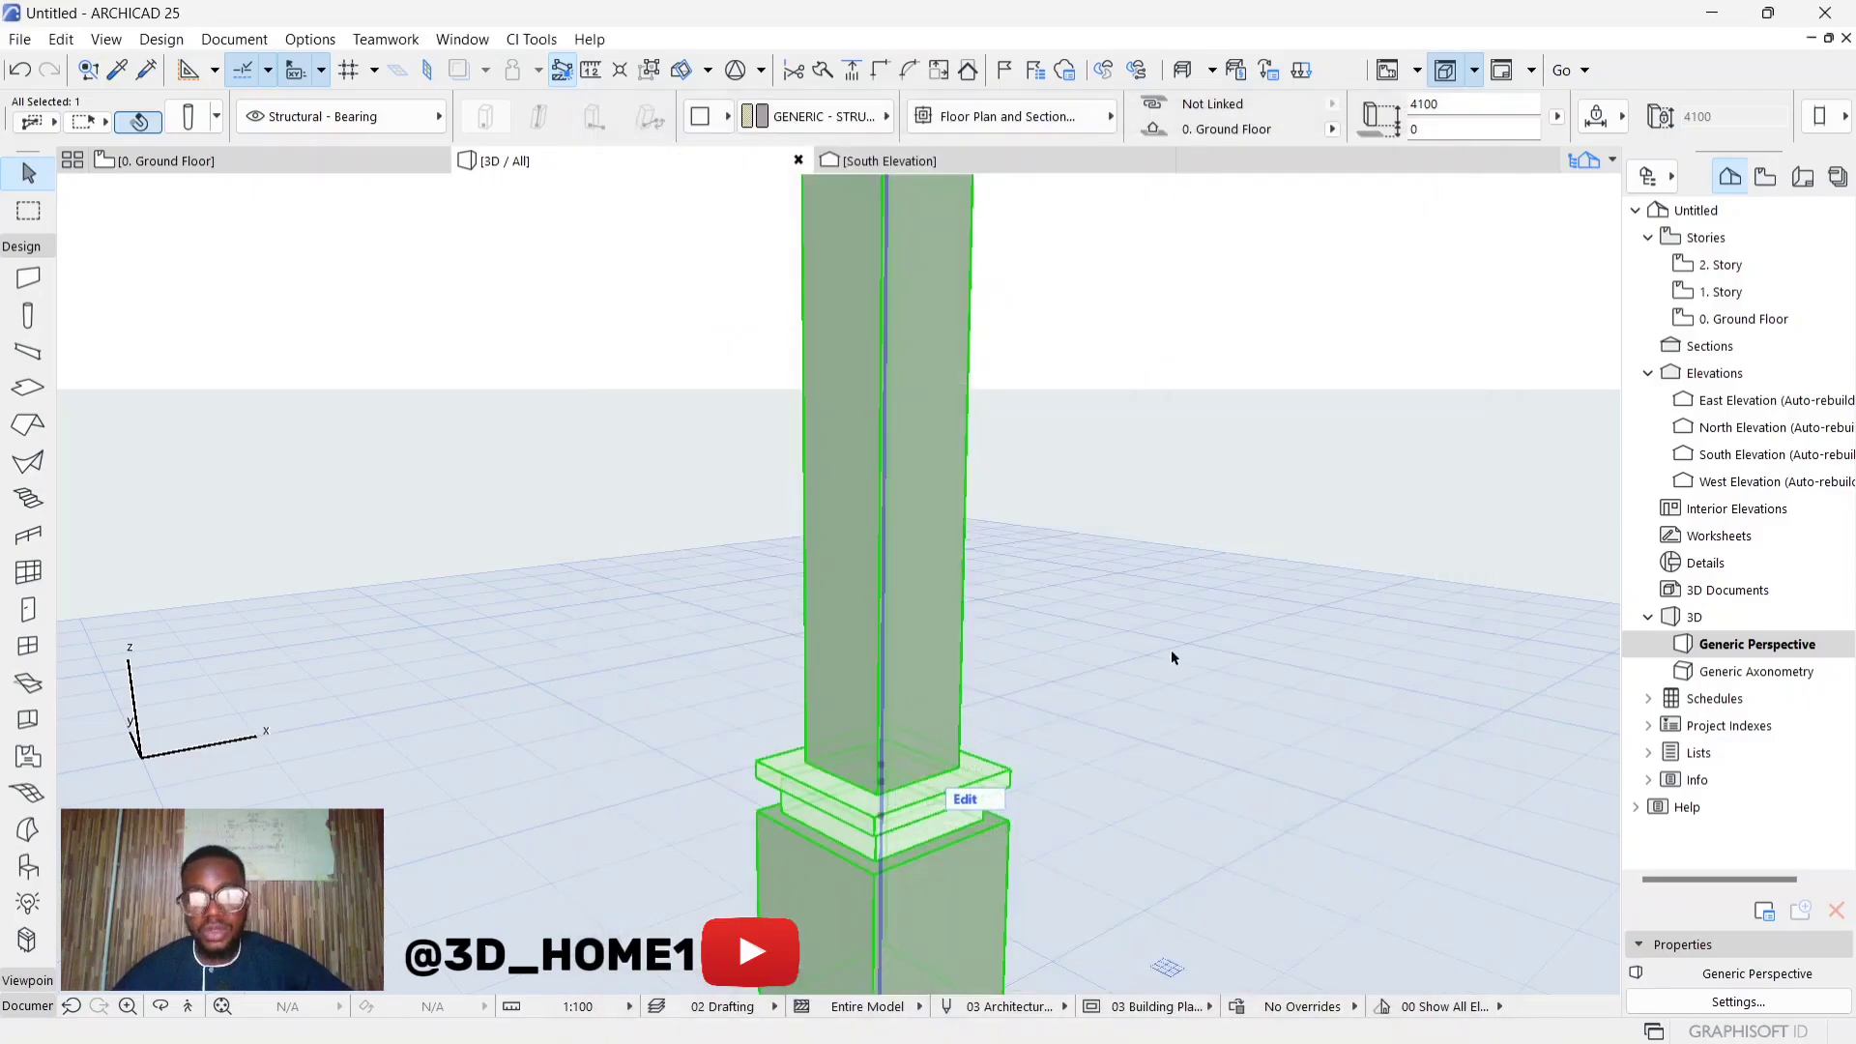
left_click(1127, 375)
left_click_drag(928, 275, 654, 132)
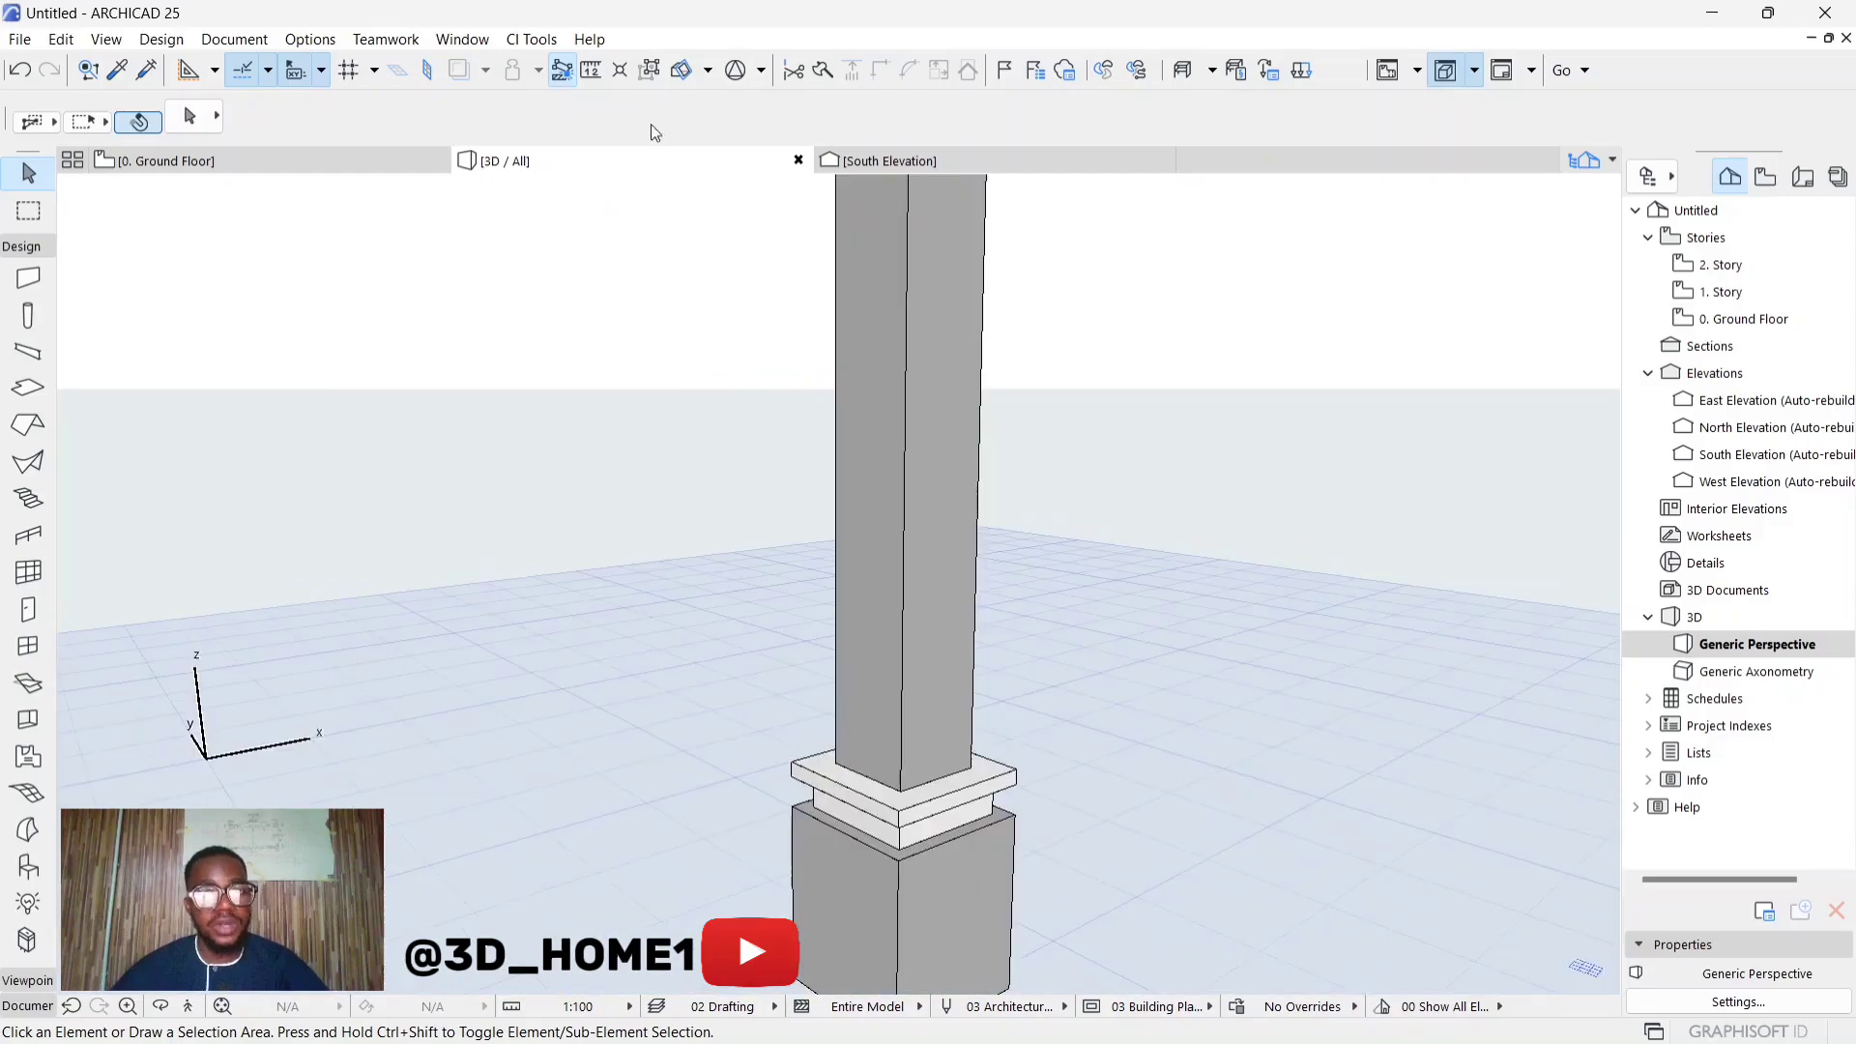
Create a new complex profile named COLUMN BODY DESIGN in the Profile Manager
left_click(320, 43)
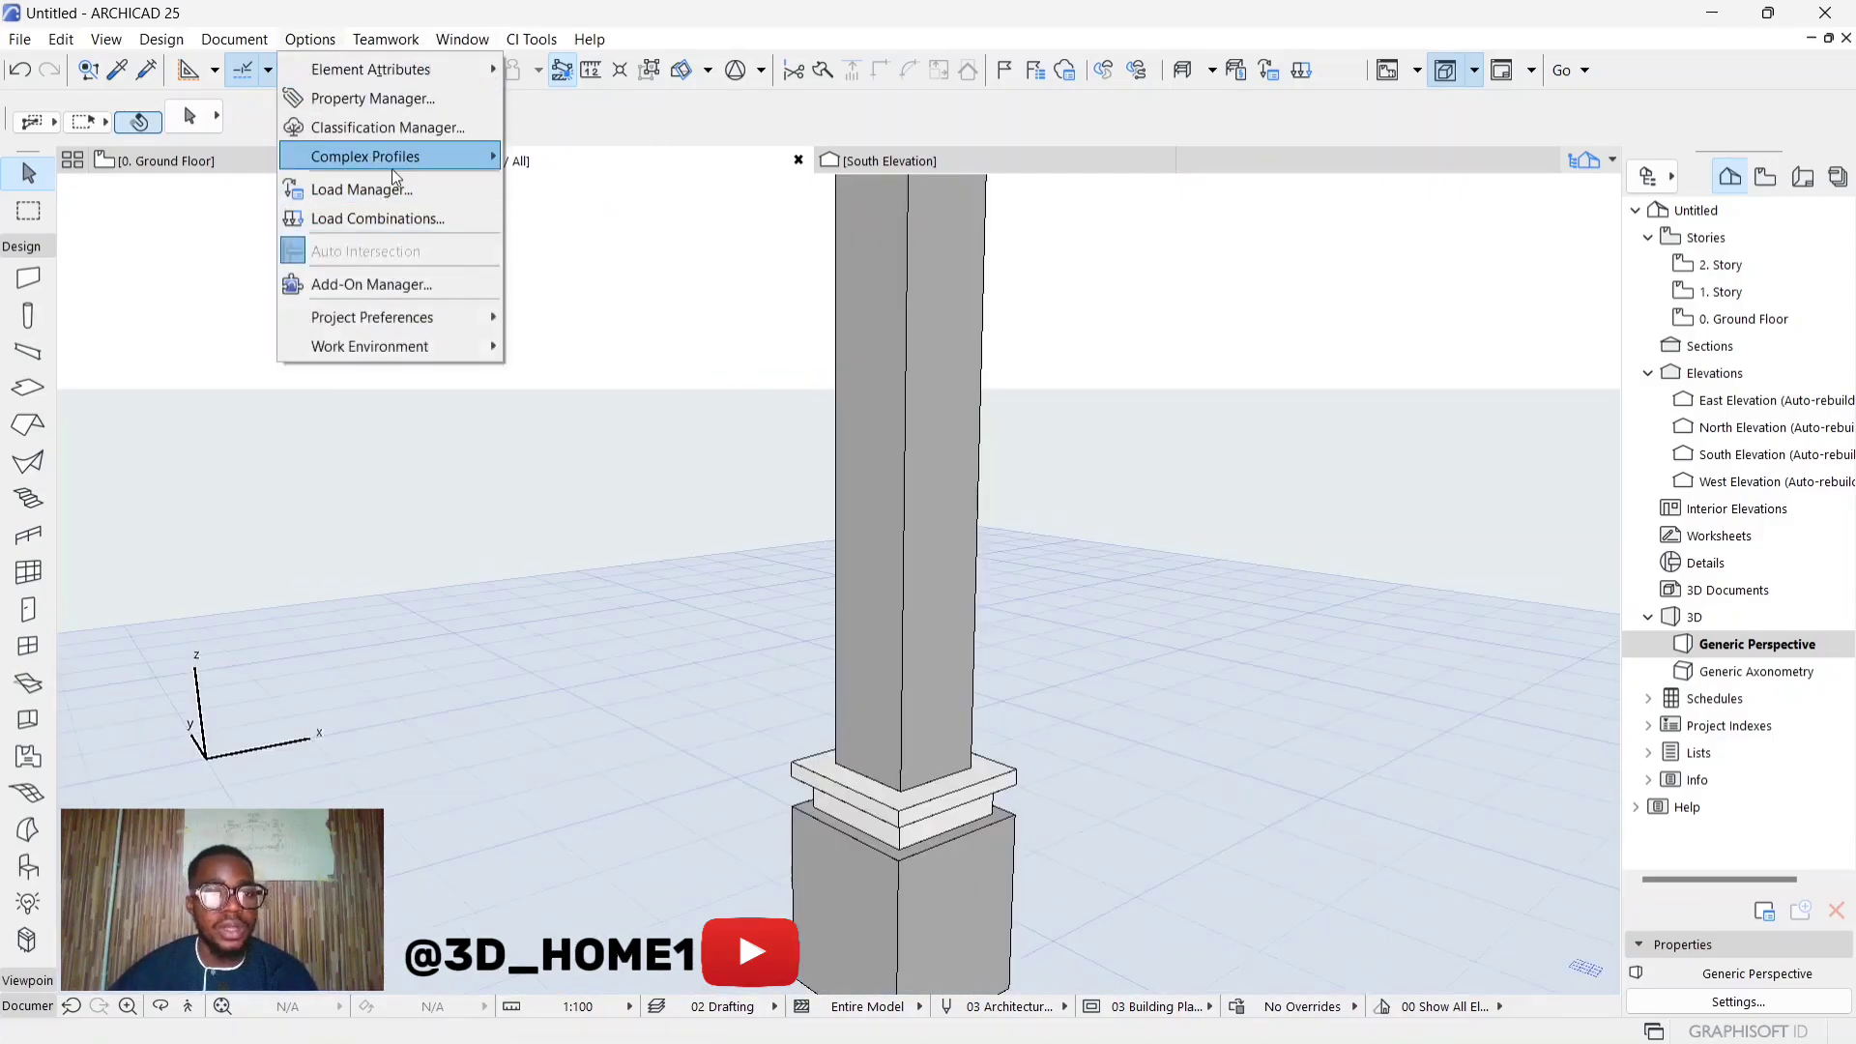
mouse_move(393, 160)
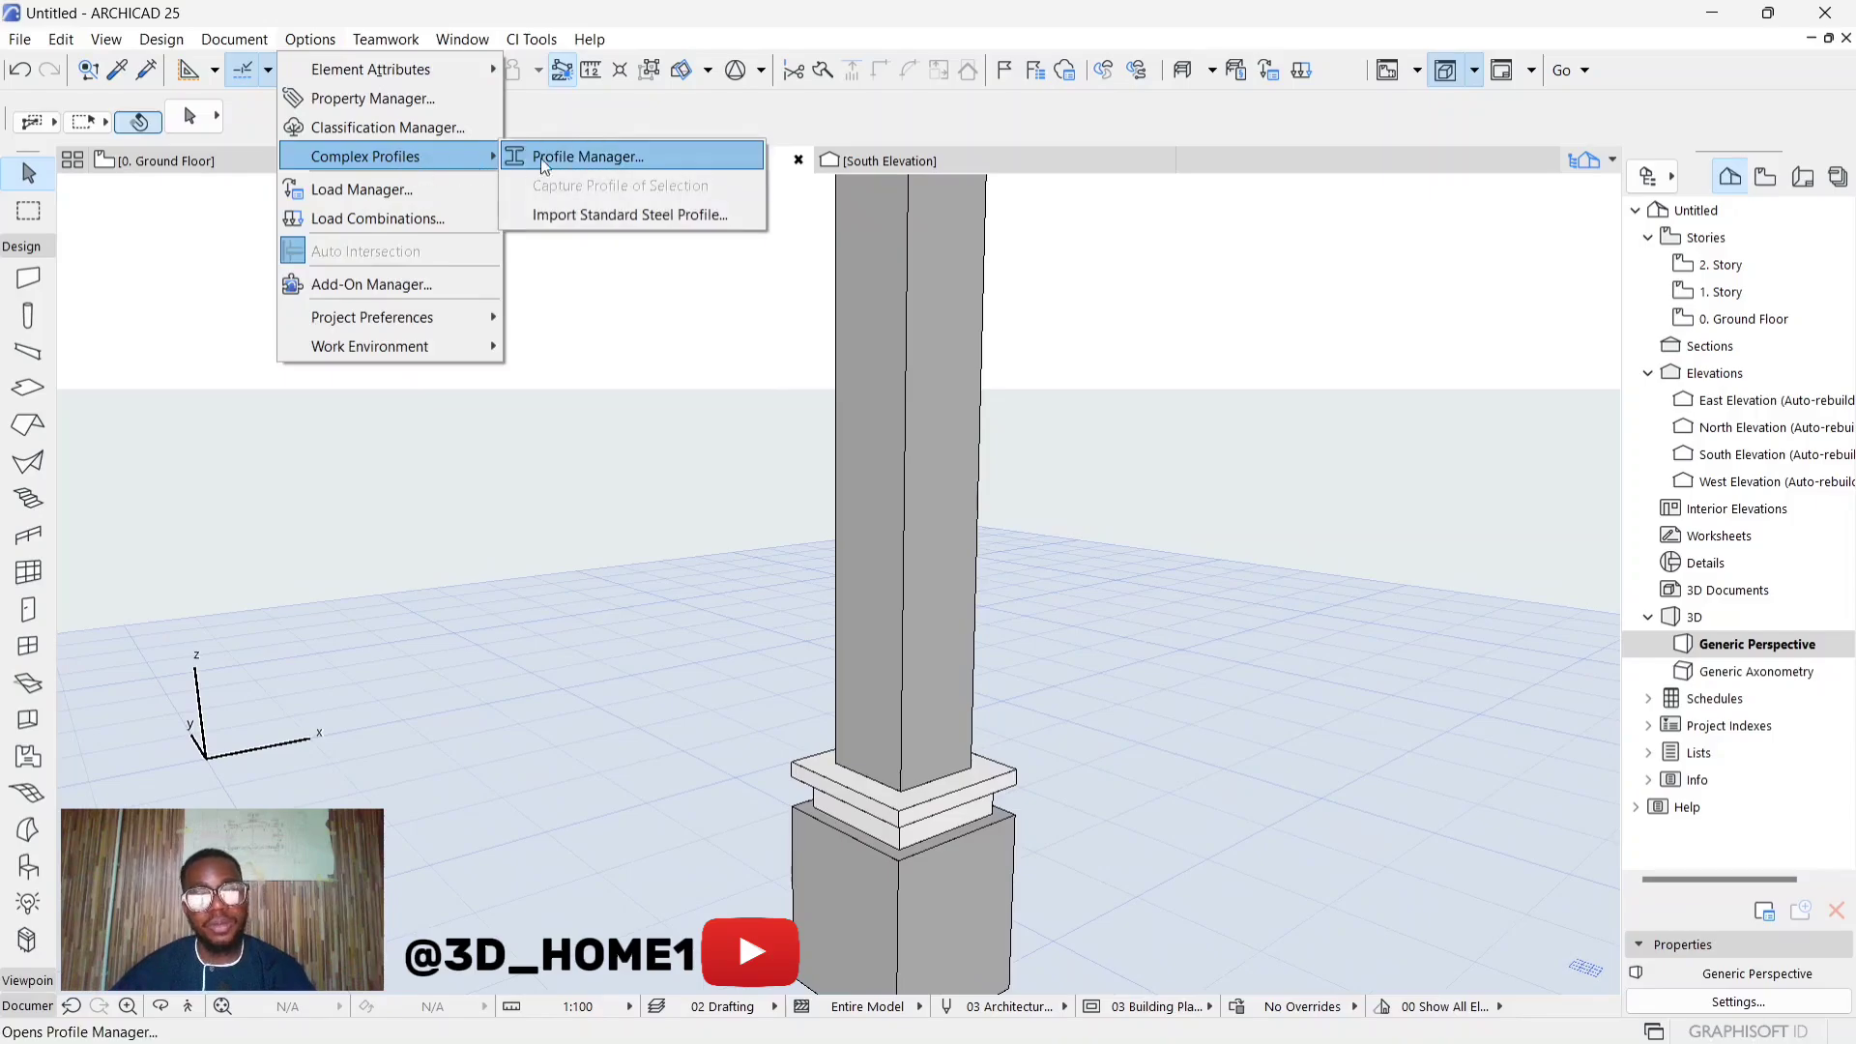
left_click(571, 156)
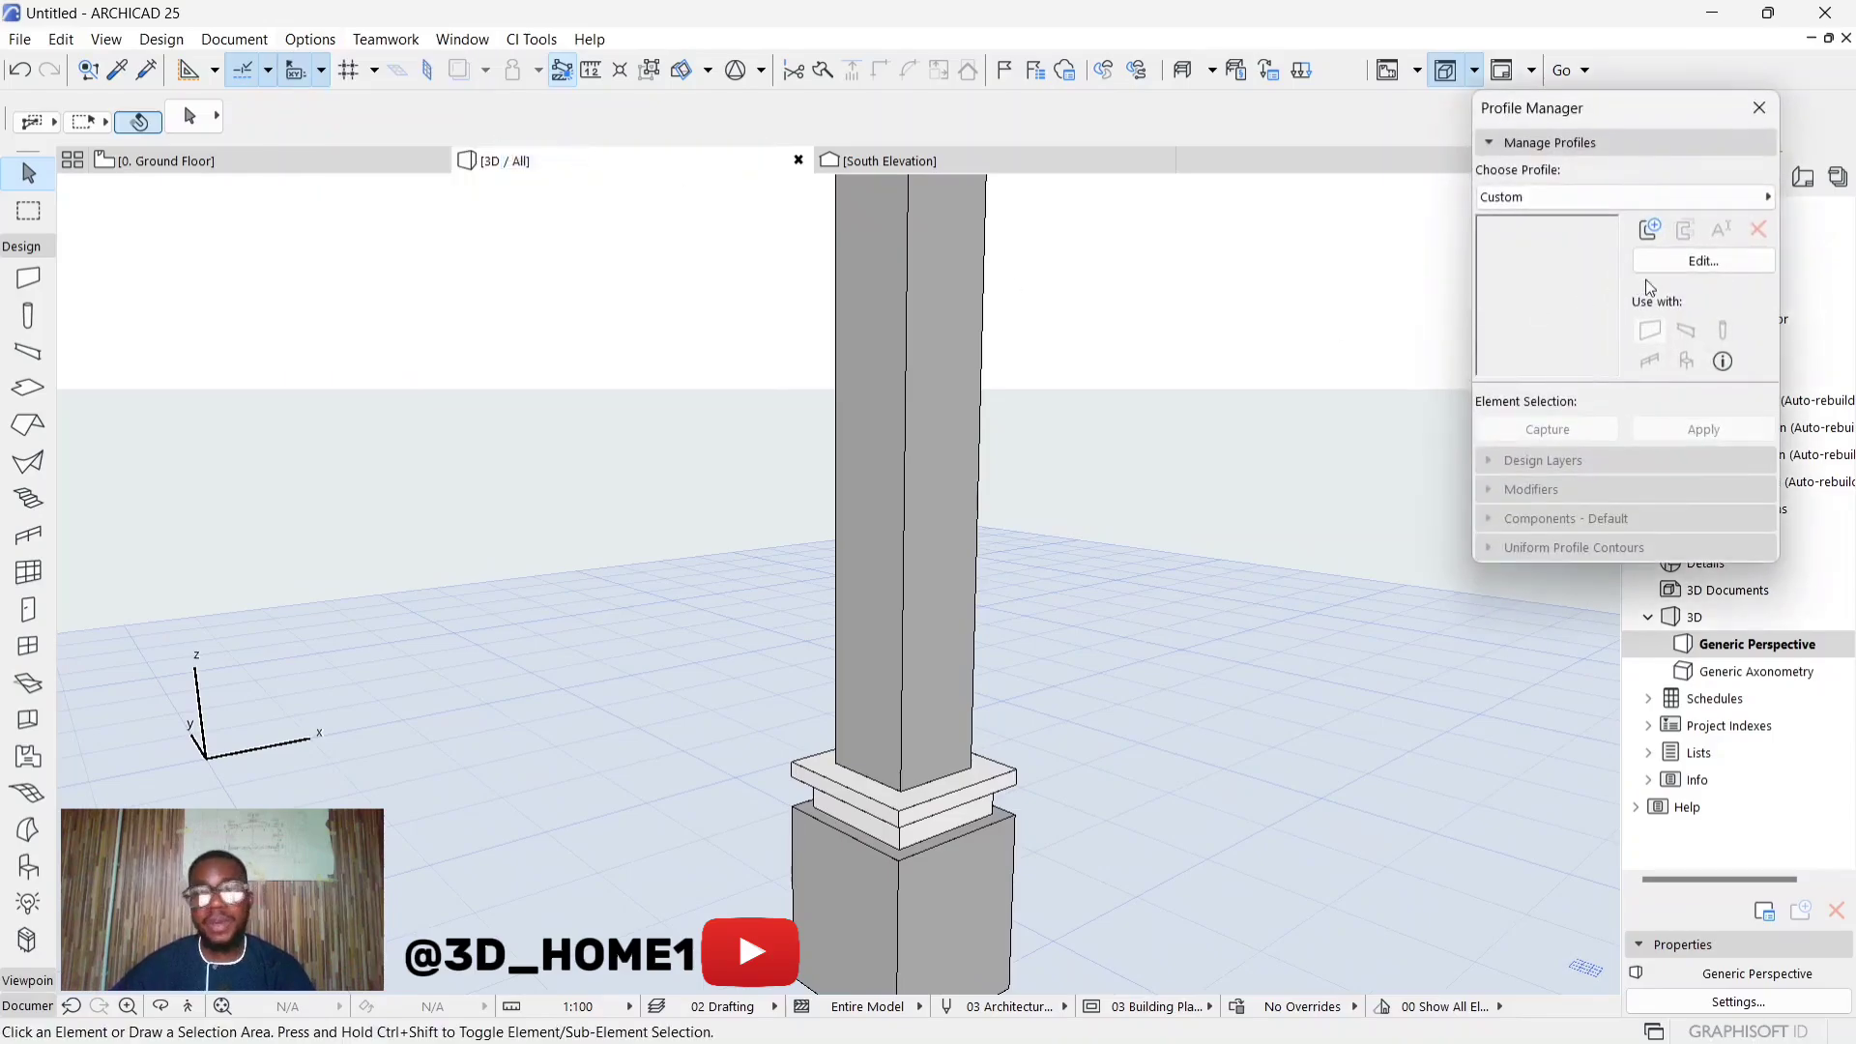
left_click(1648, 228)
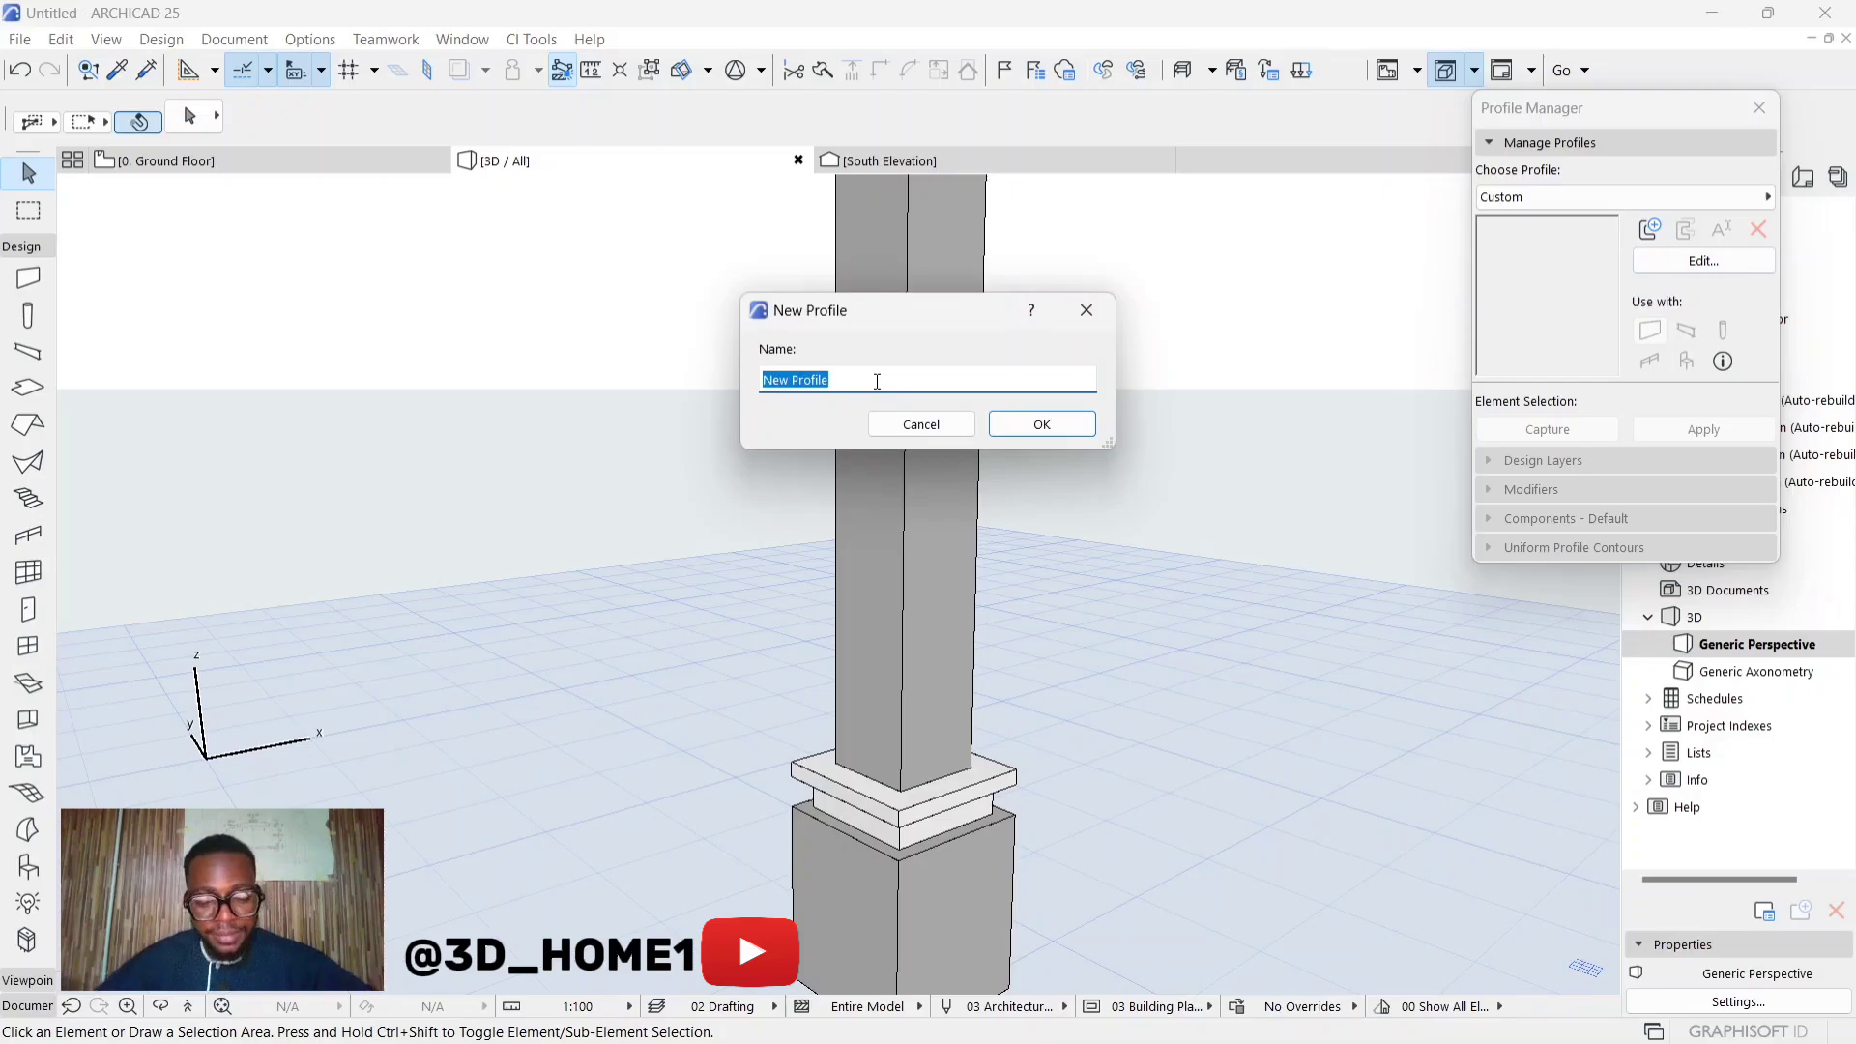
type("BODY DESIGN")
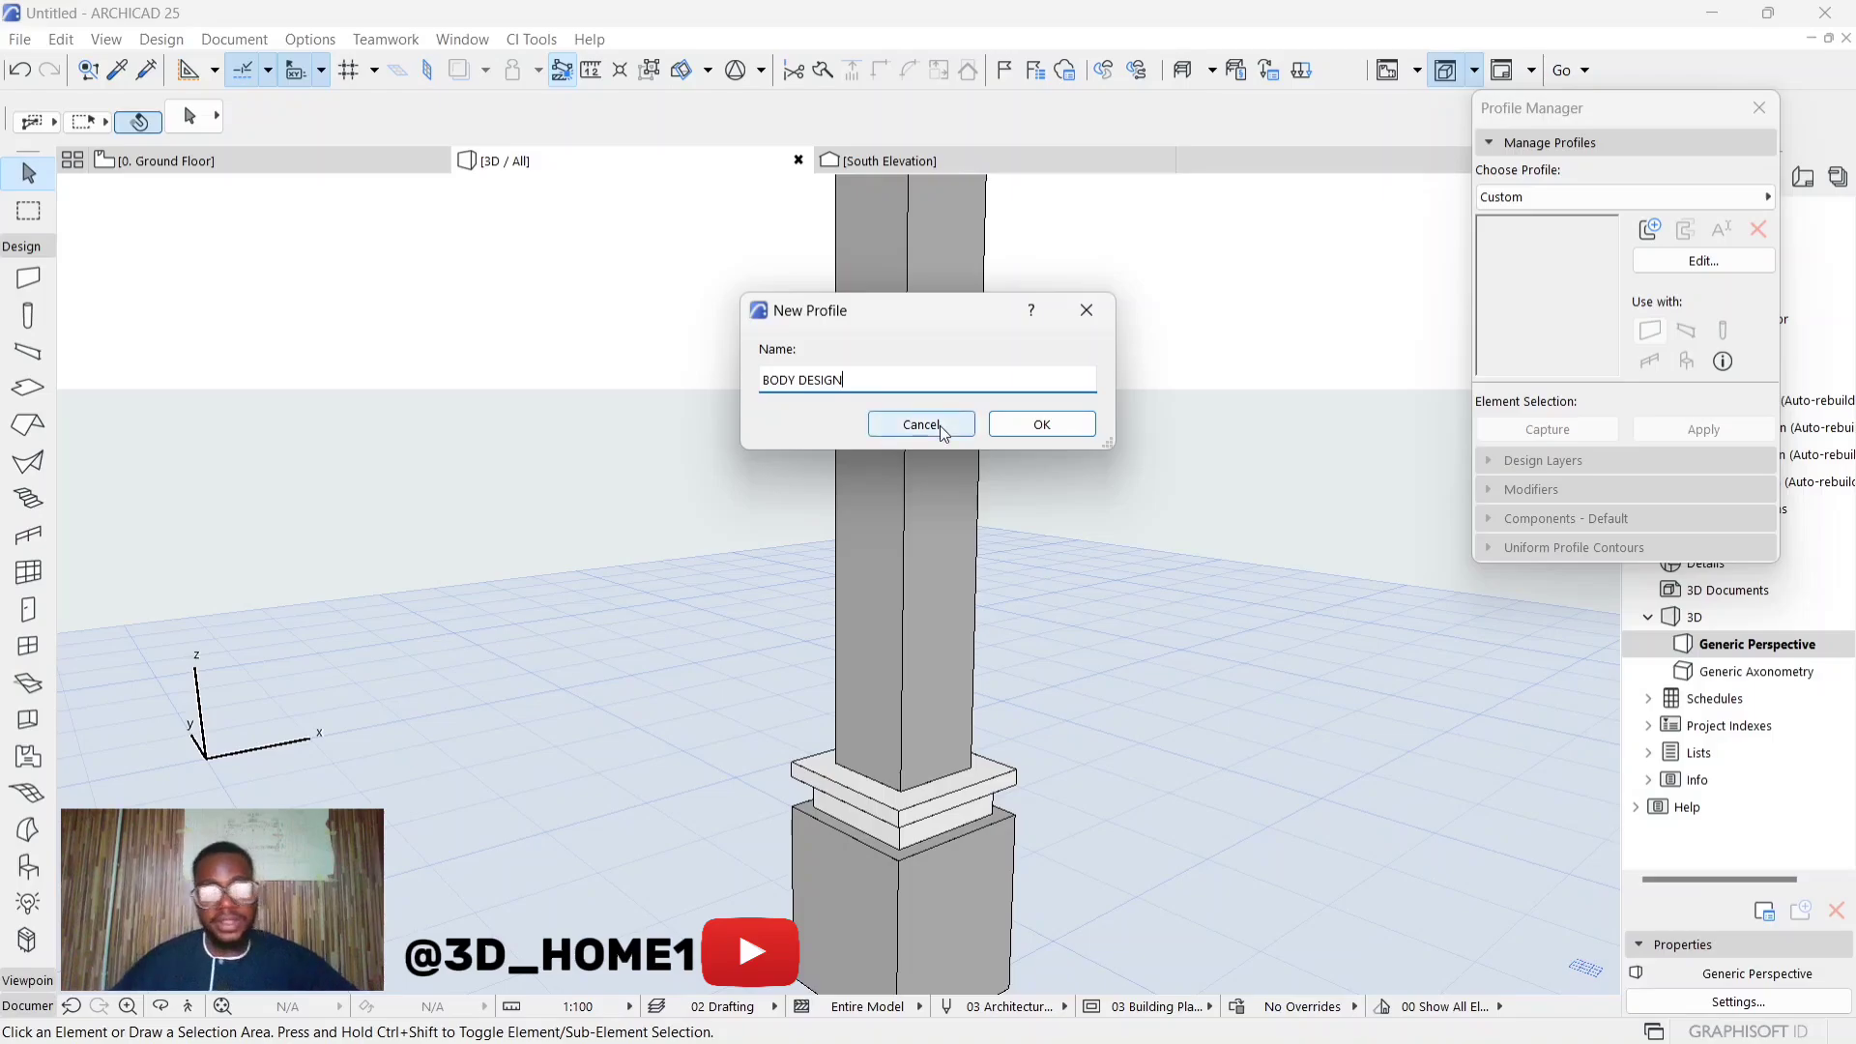
left_click(765, 380)
type("COLUMN")
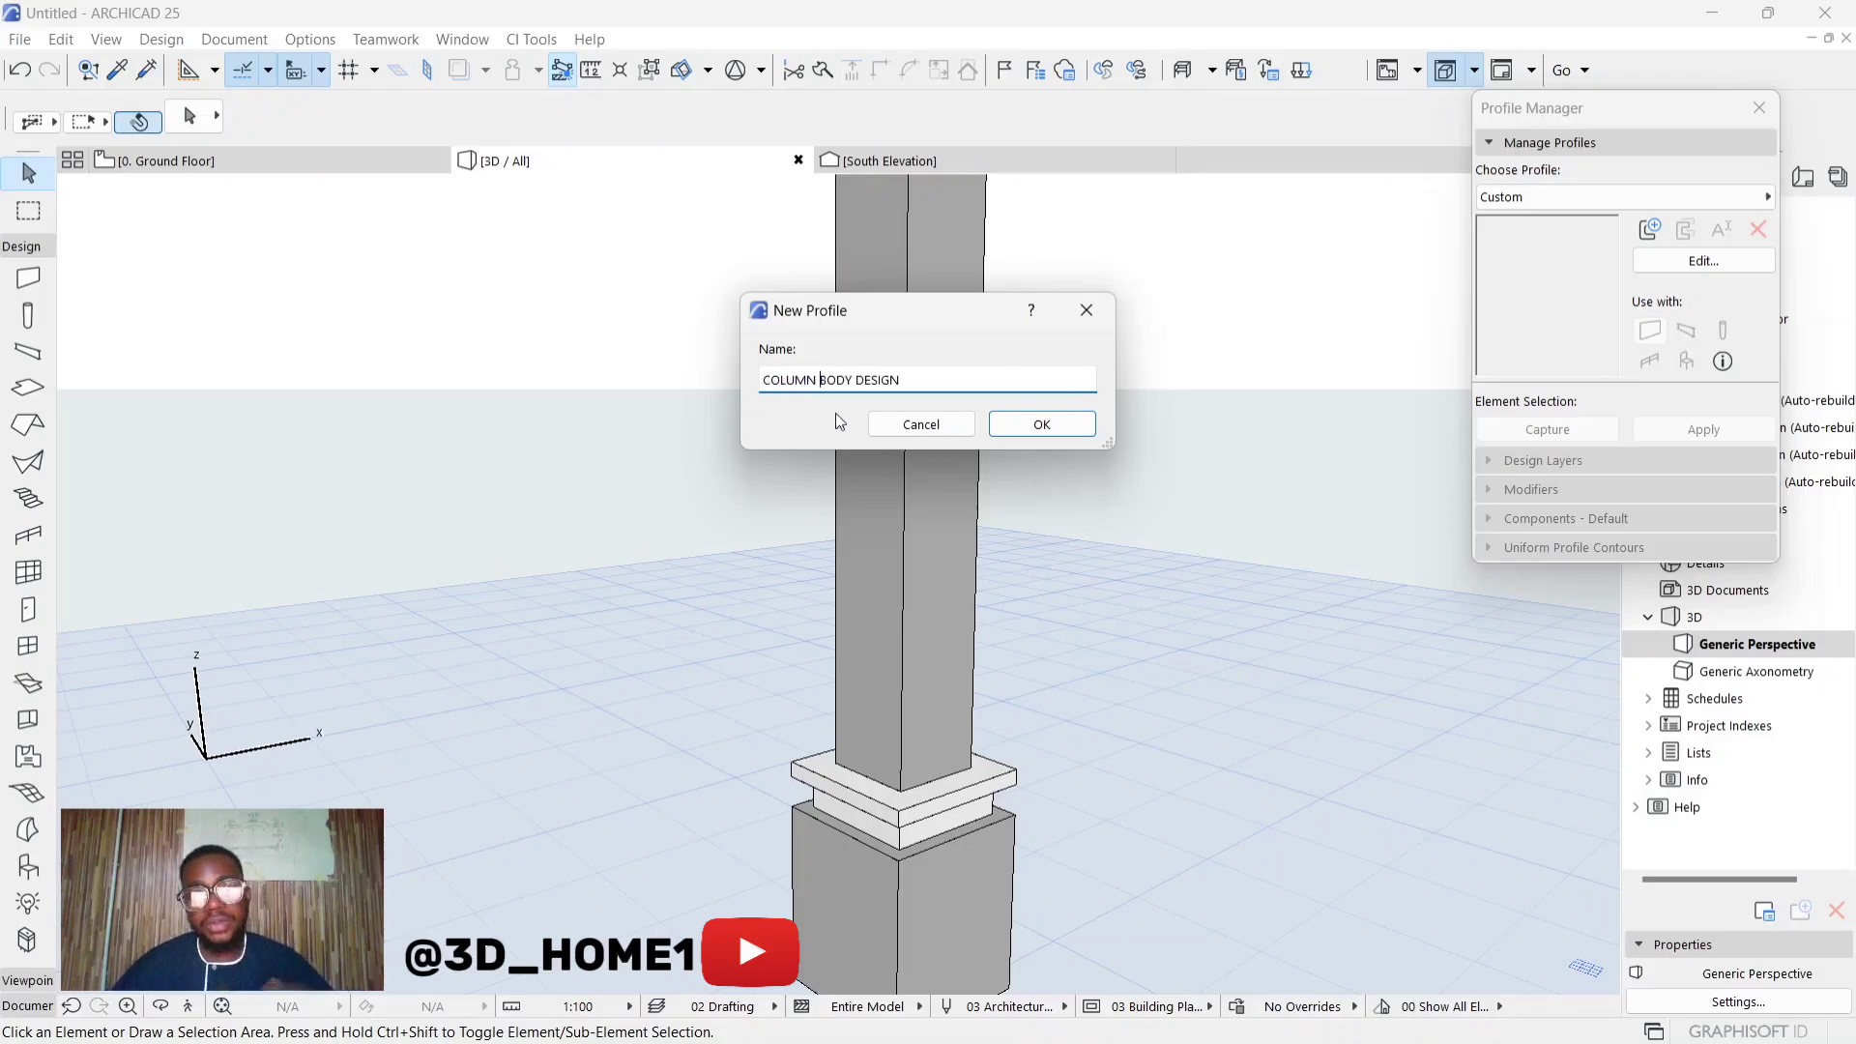
left_click(1037, 423)
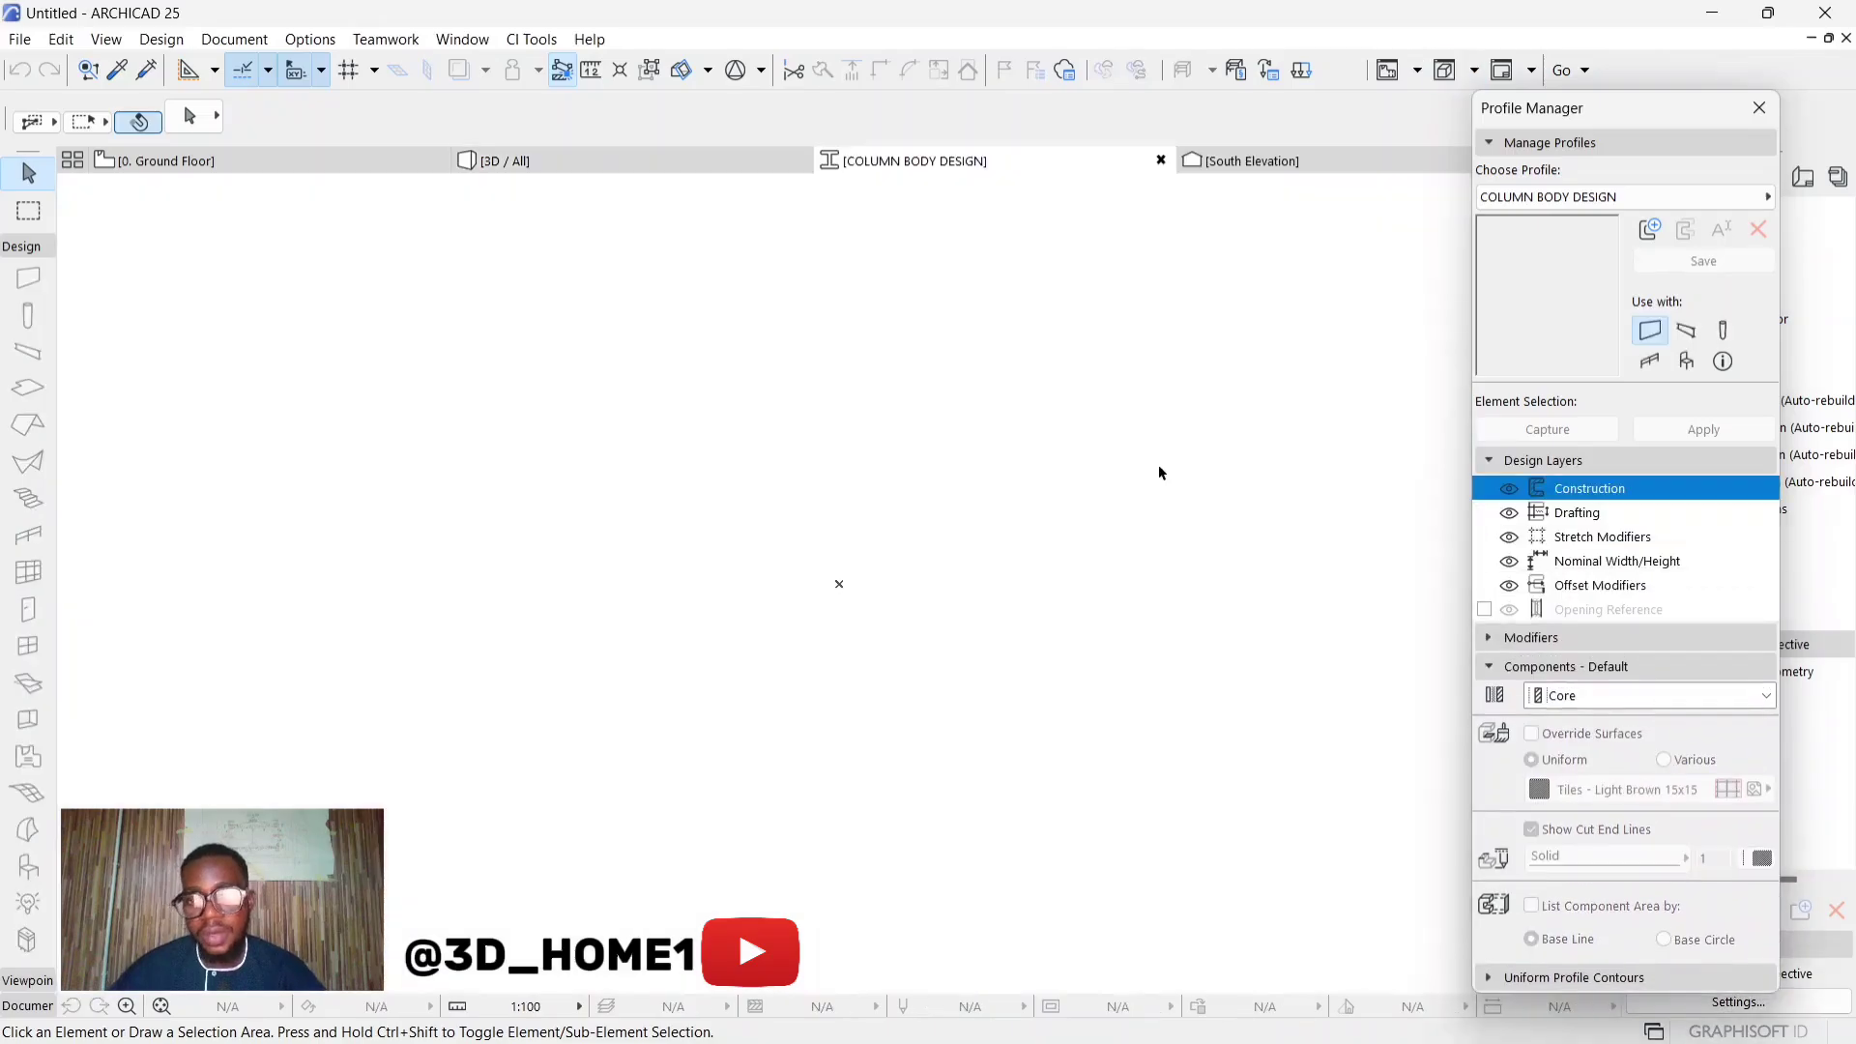
Try to draw a 300 mm square outline with the Line tool, starting just beside the profile origin
left_click(32, 1007)
left_click(34, 660)
left_click(836, 591)
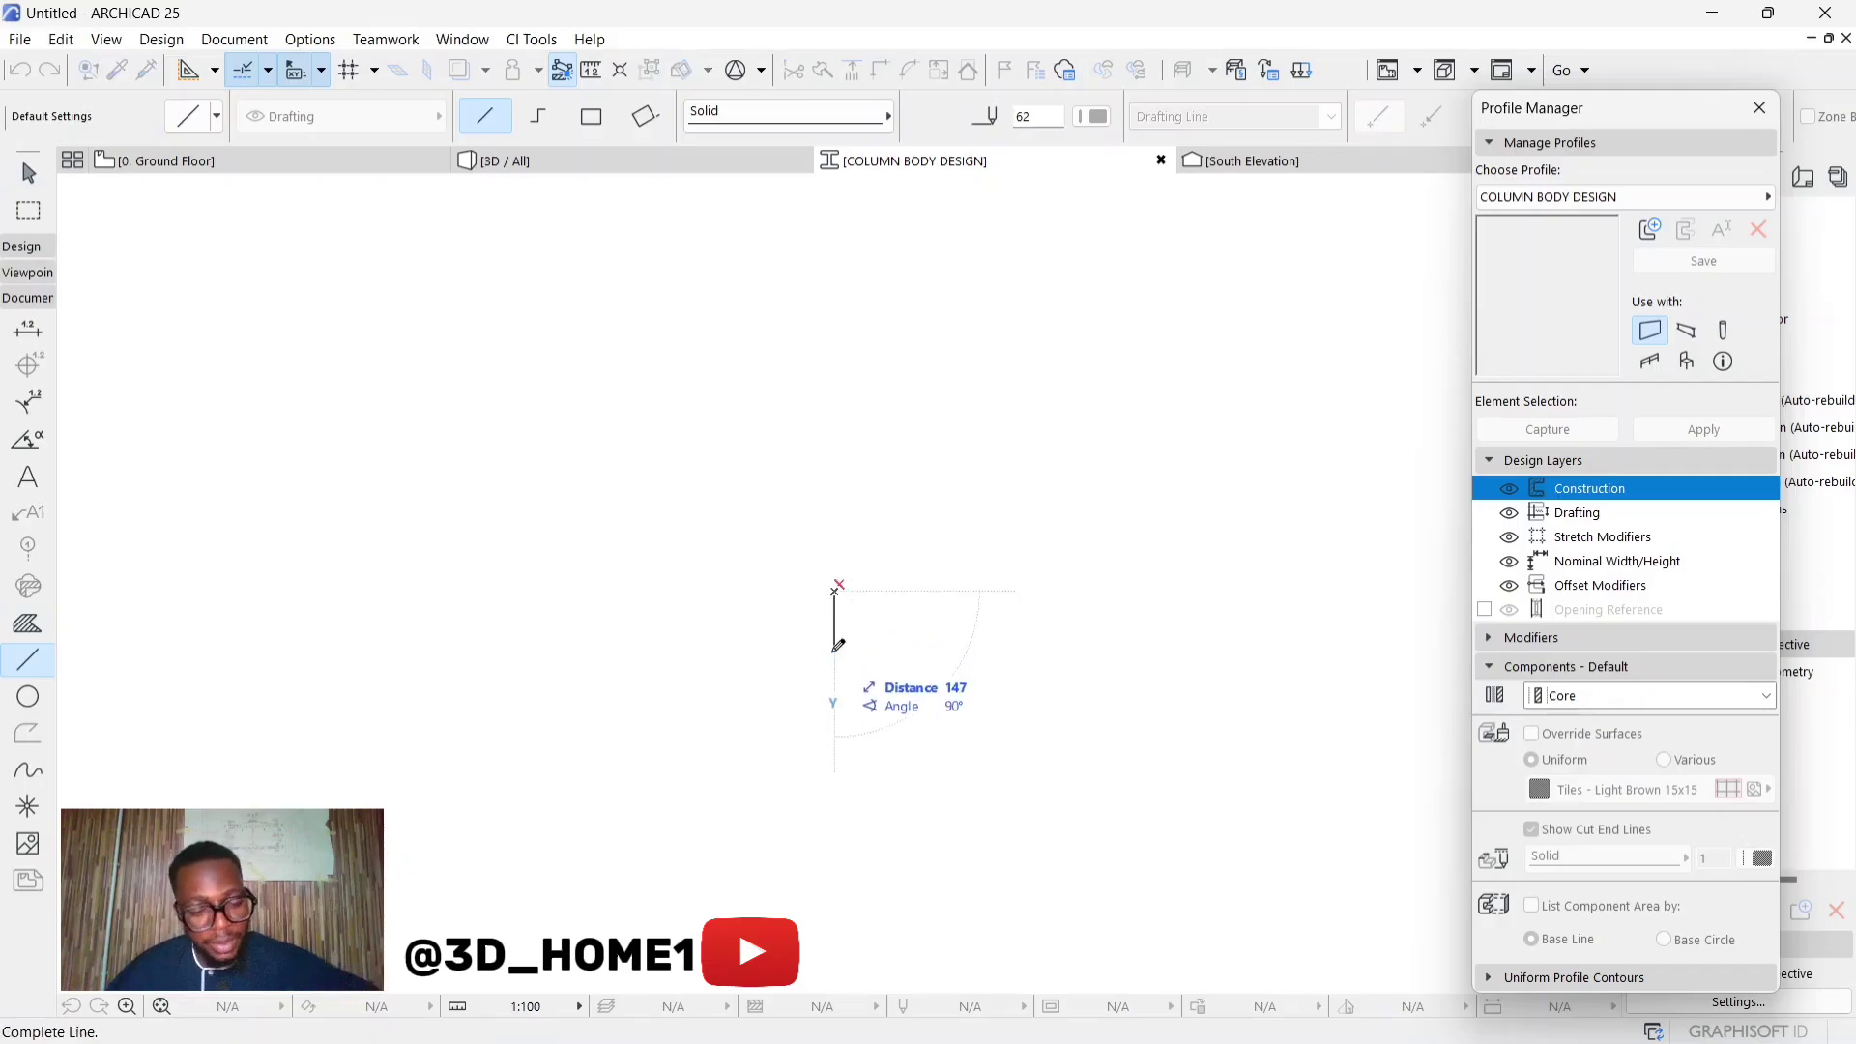
type("300")
key("Return")
left_click(835, 714)
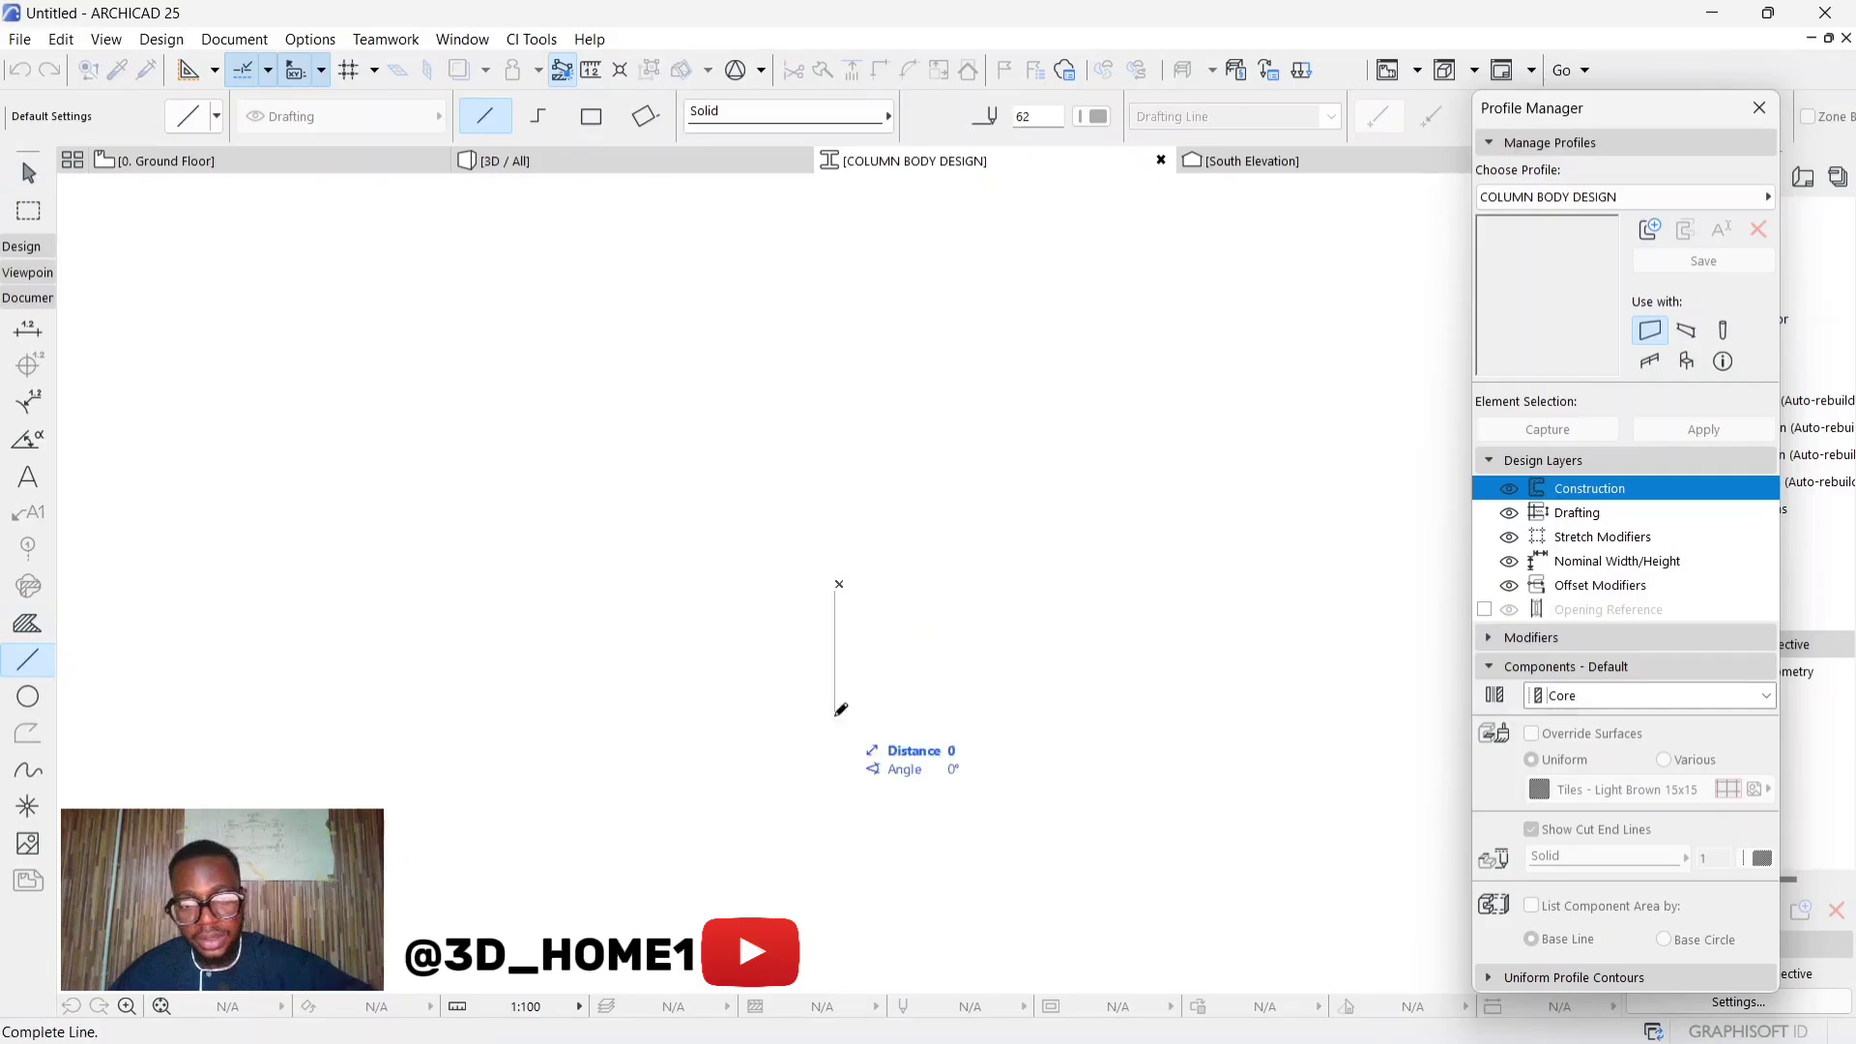
type("280")
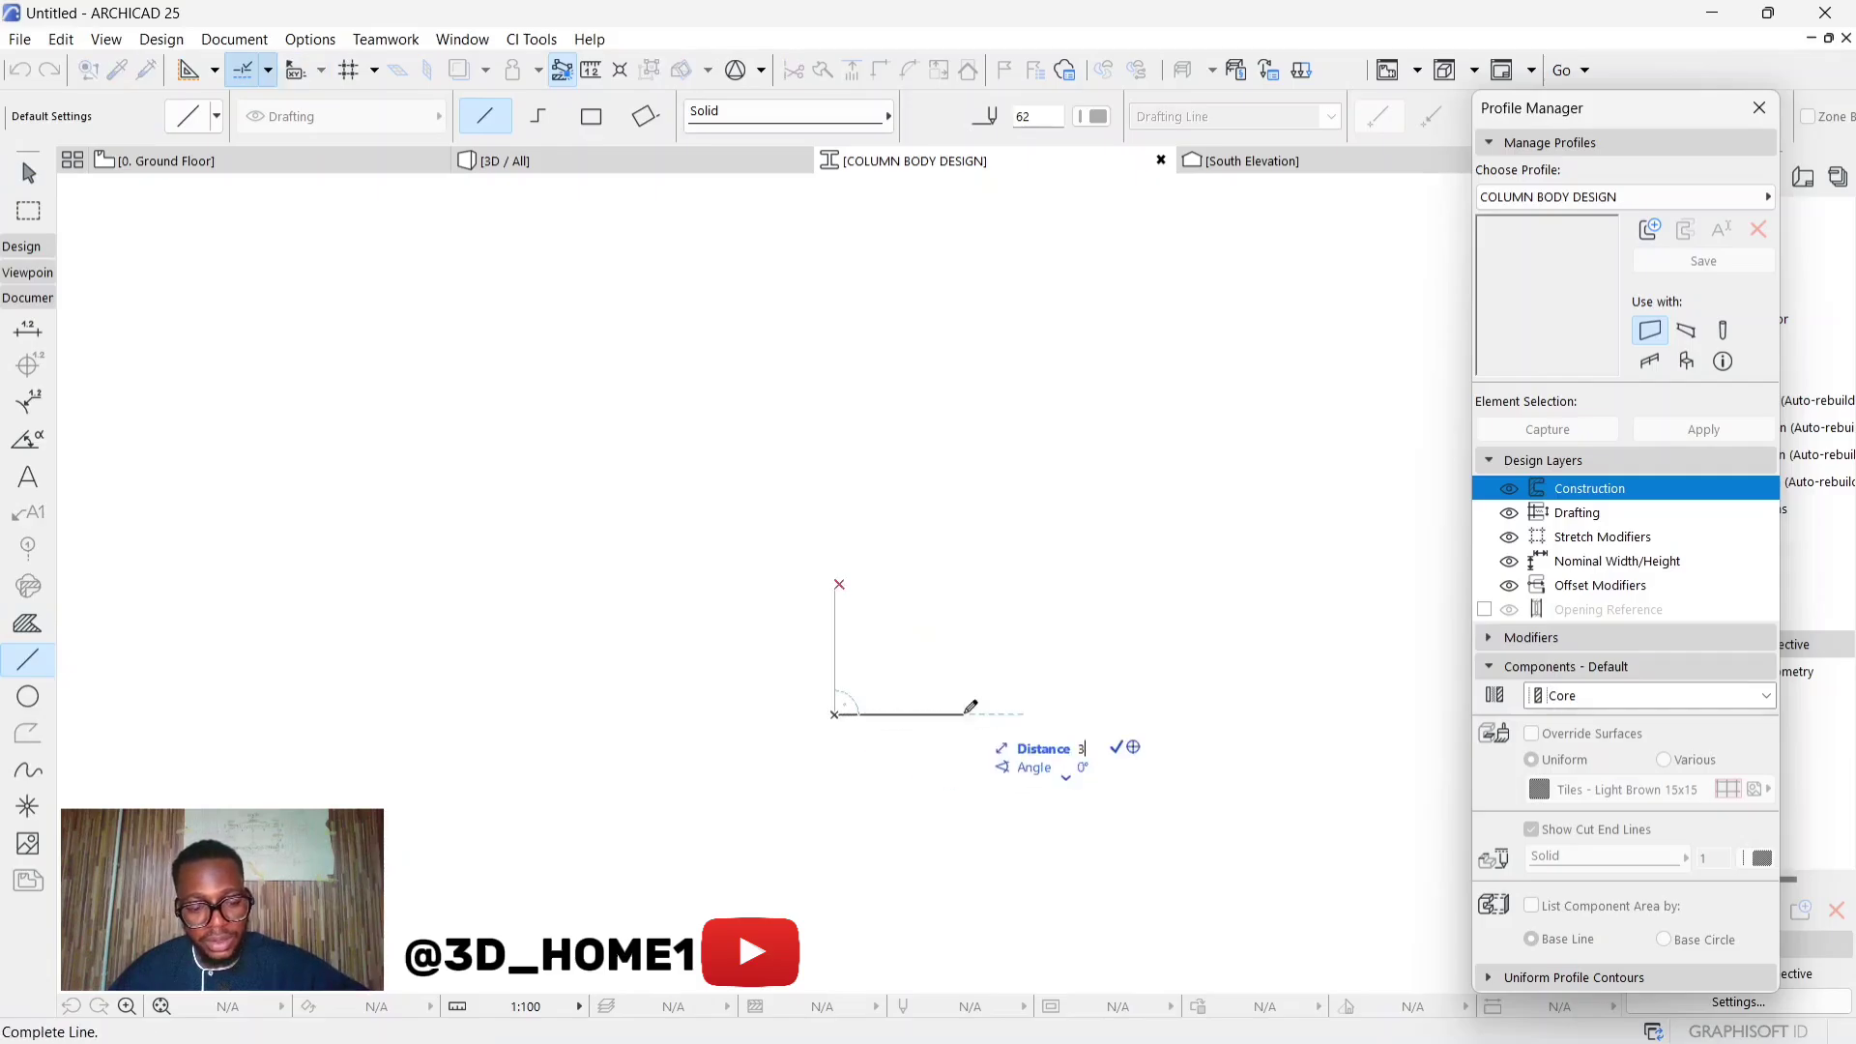
key("Return")
left_click(957, 714)
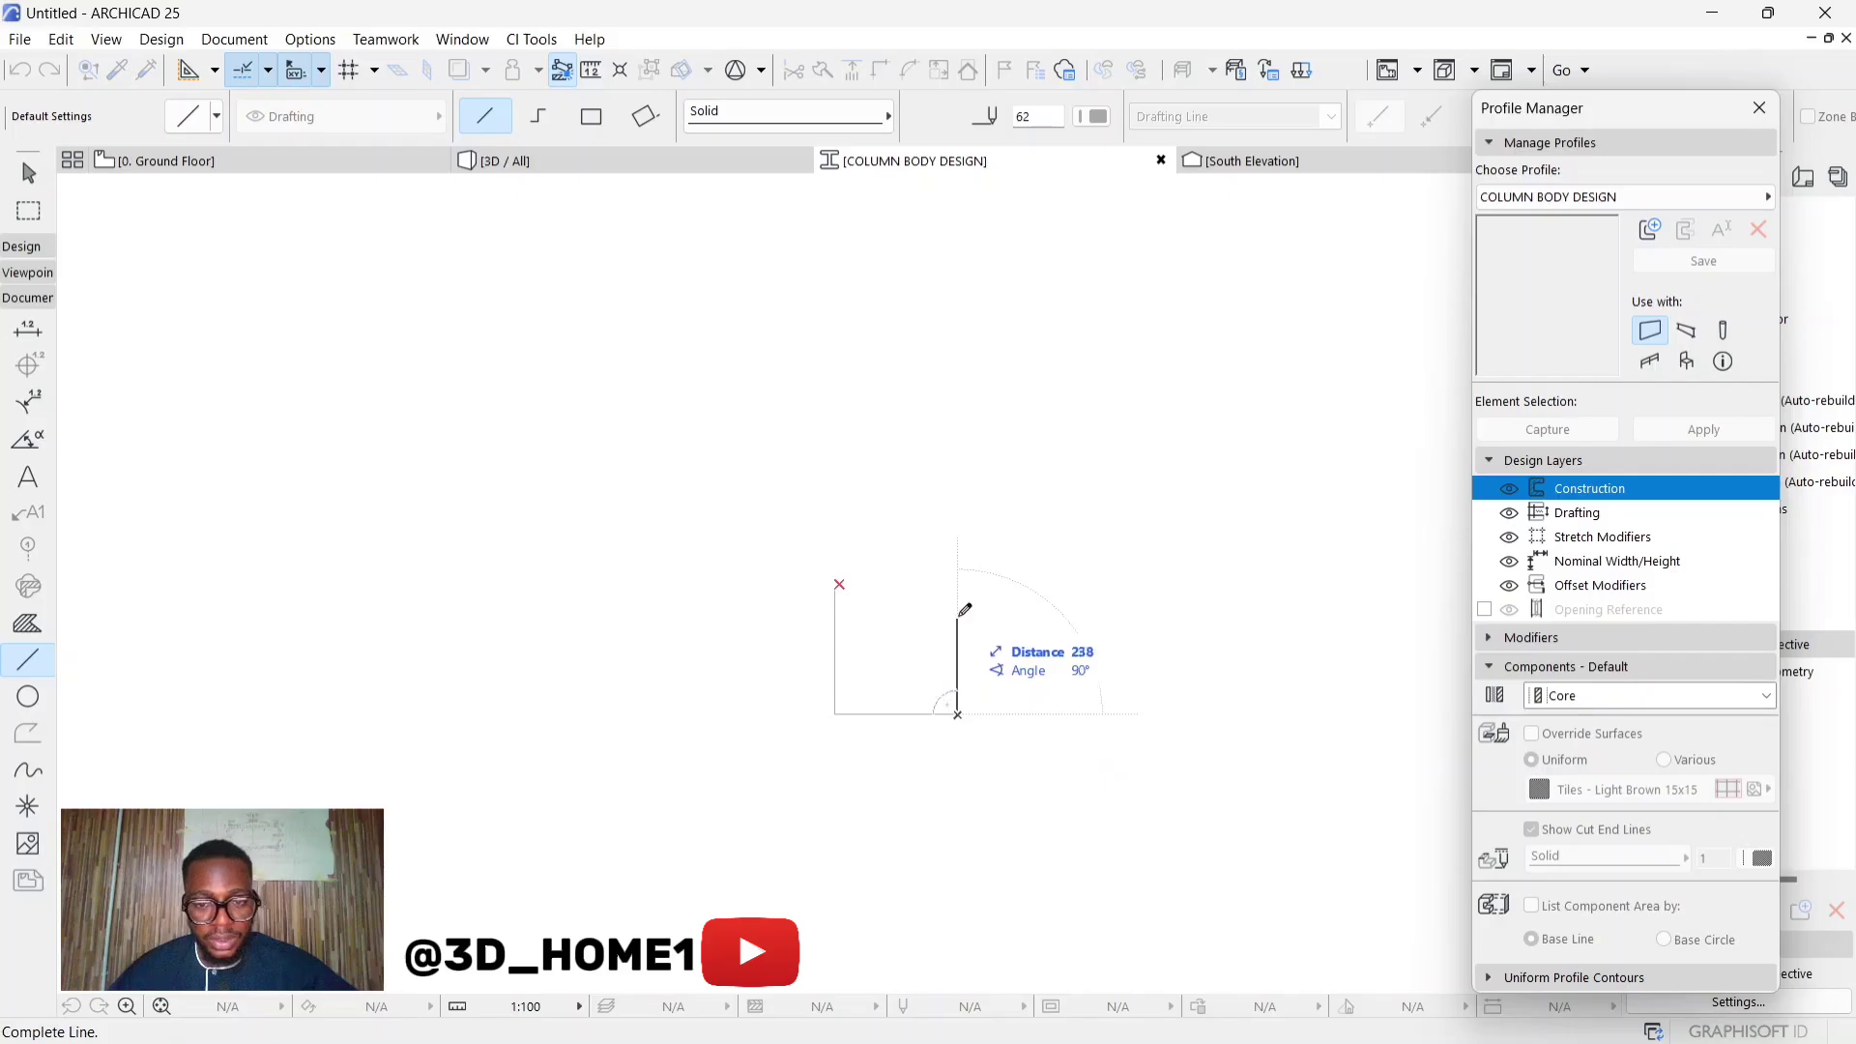
left_click(839, 585)
left_click(836, 590)
scroll(961, 585, "up", 5)
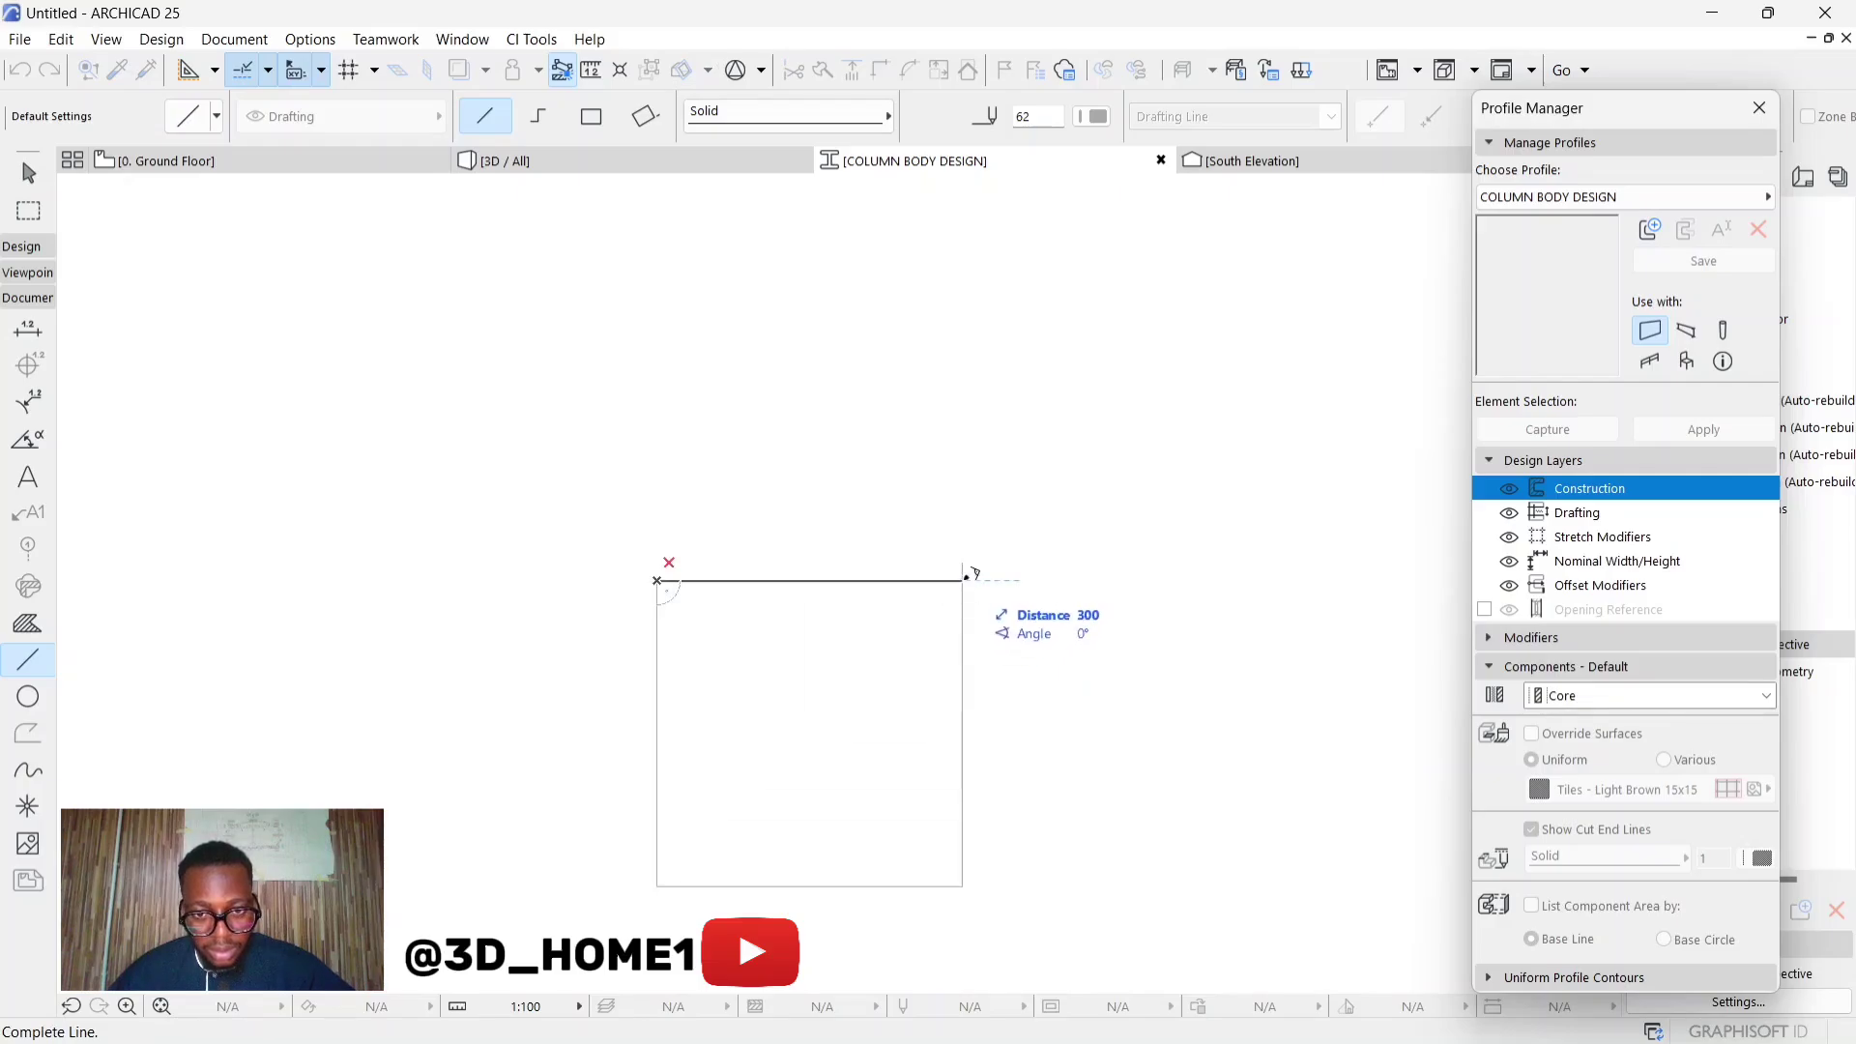
Stop drawing and undo all lines of the square outline placed beside the profile origin
key("Escape")
key("Escape")
key("ctrl+z")
key("ctrl+z")
key("ctrl+z")
Draw two perpendicular 300 mm lines from the profile origin as the top and right edges of a square
left_click(27, 659)
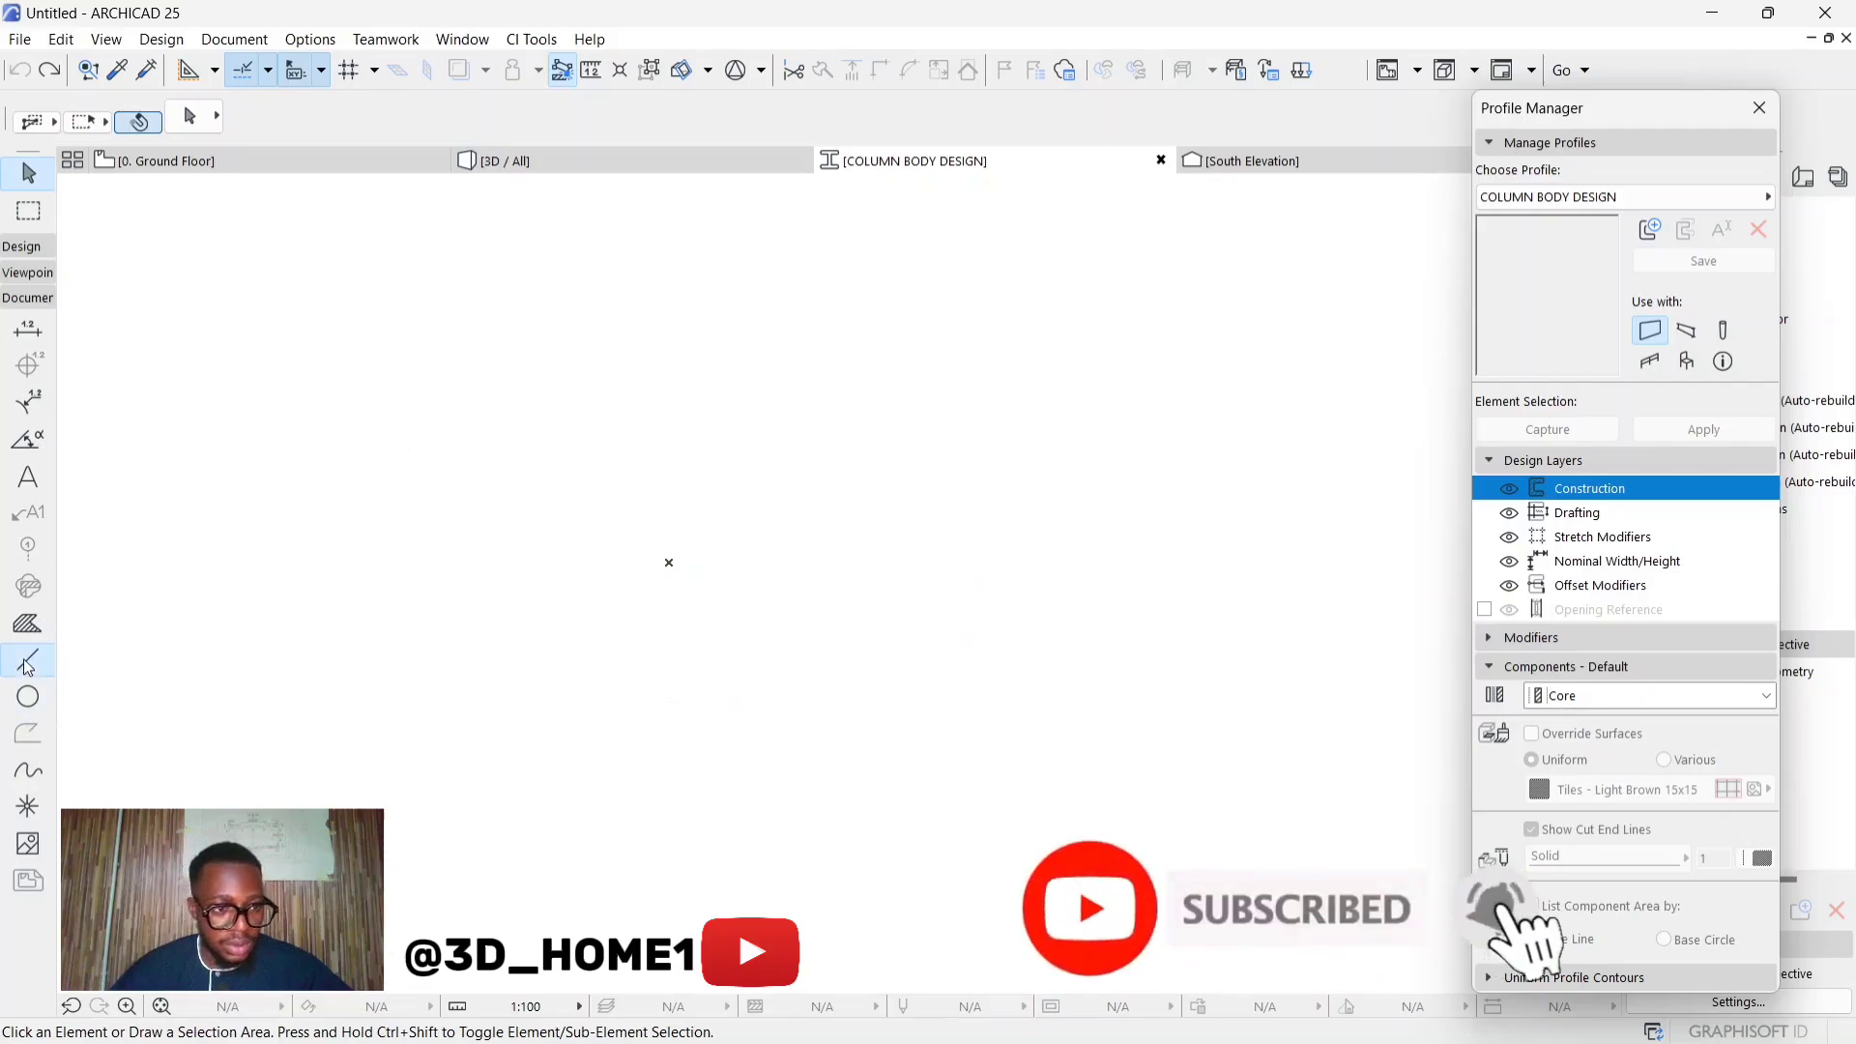
left_click(669, 560)
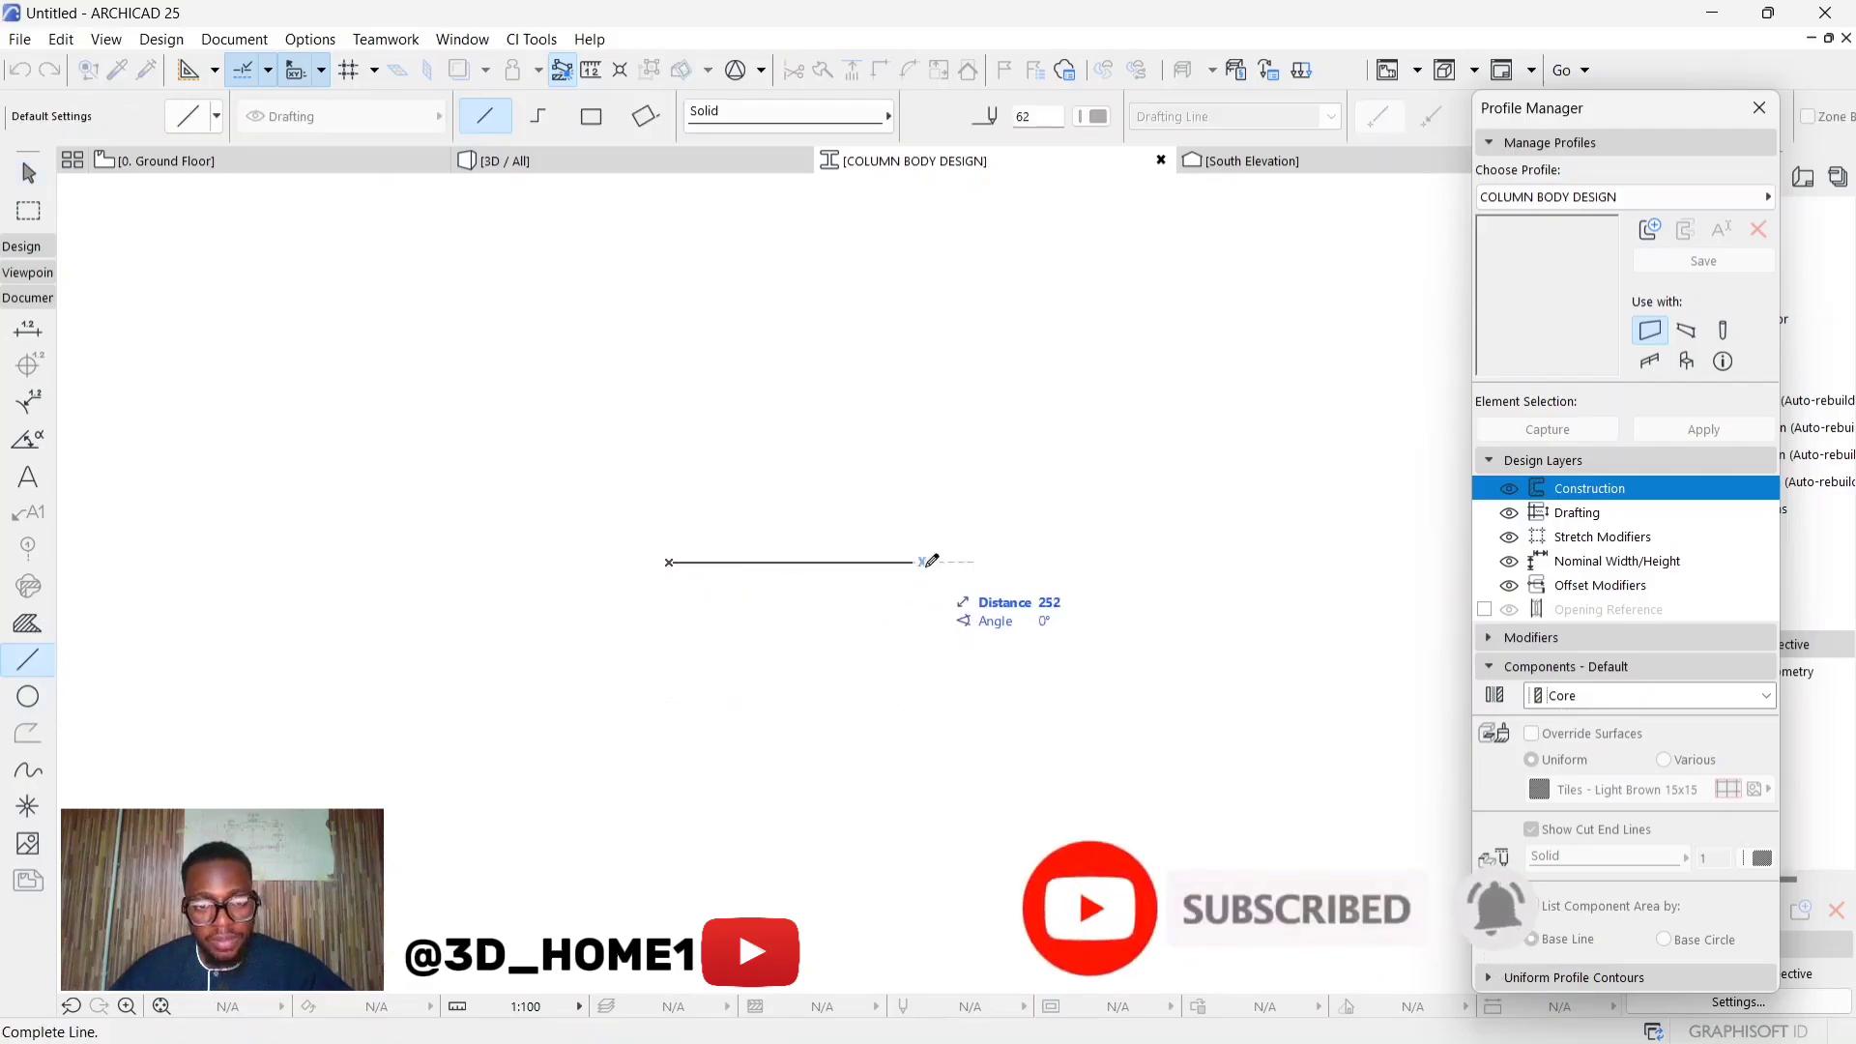
type("300")
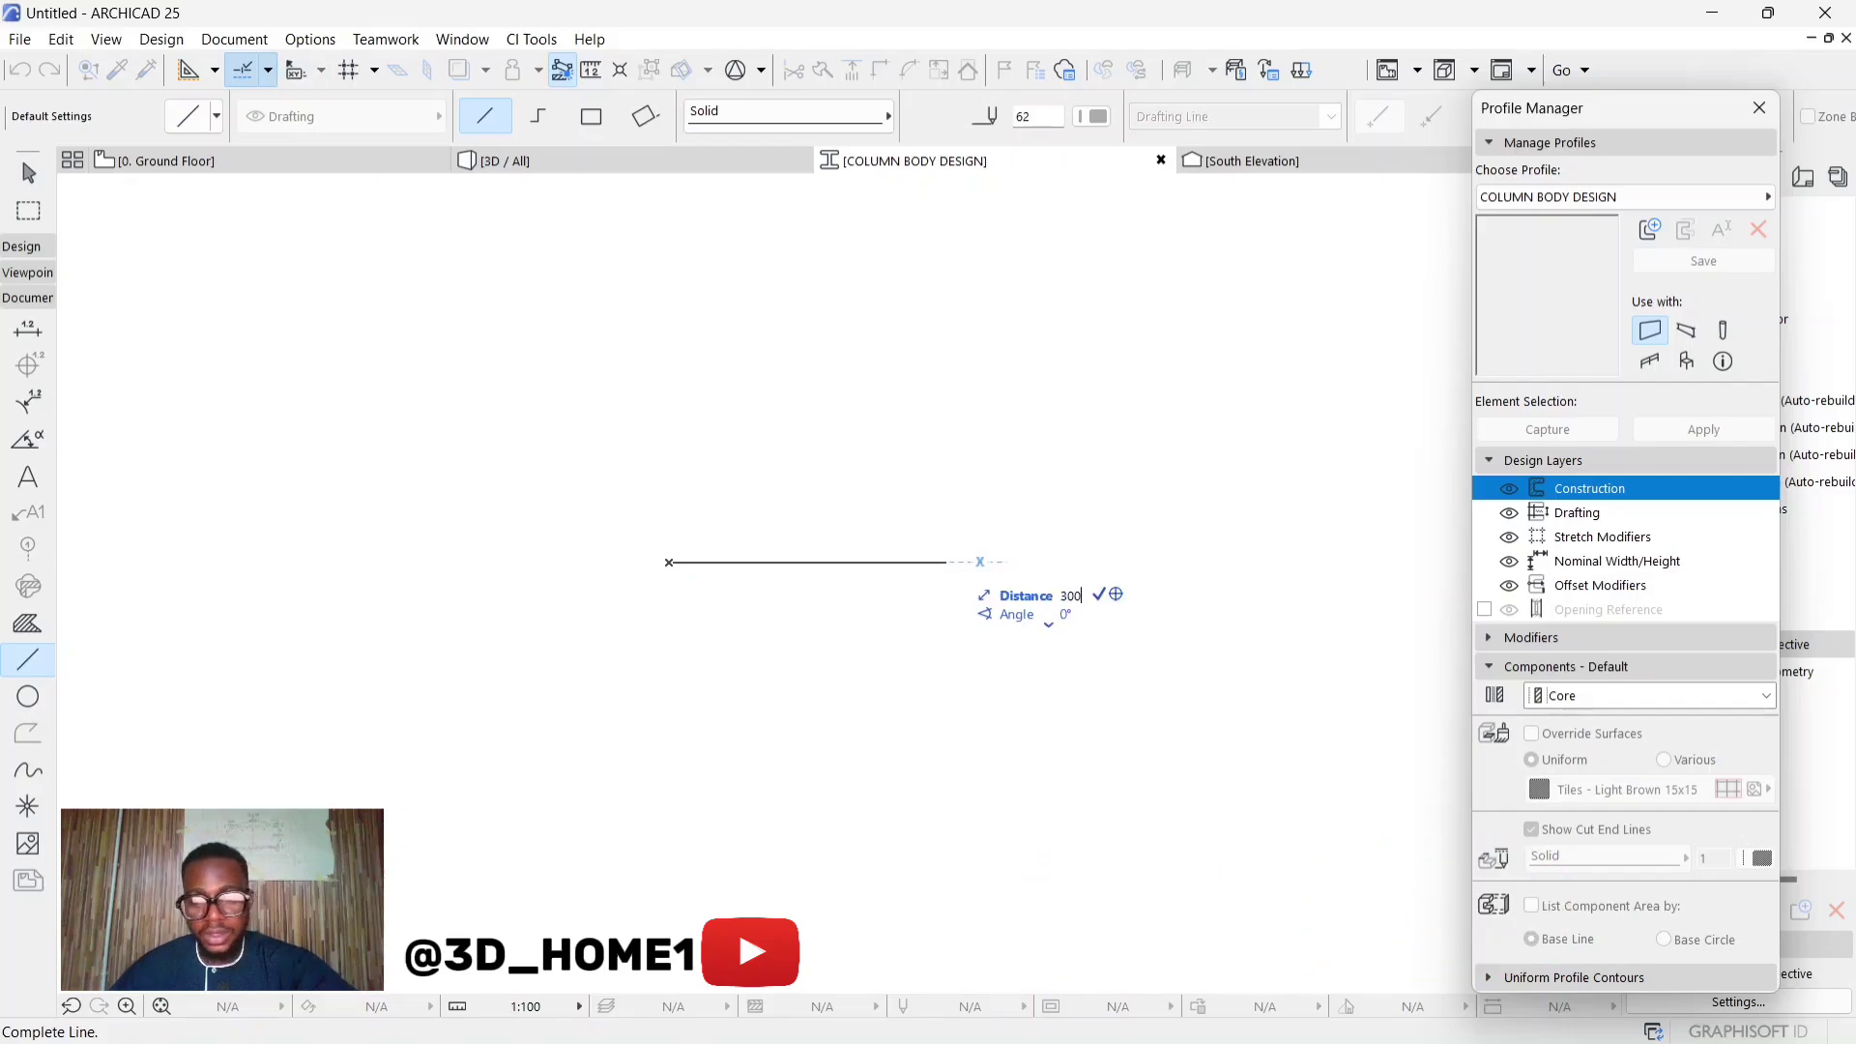
key("Return")
left_click(974, 562)
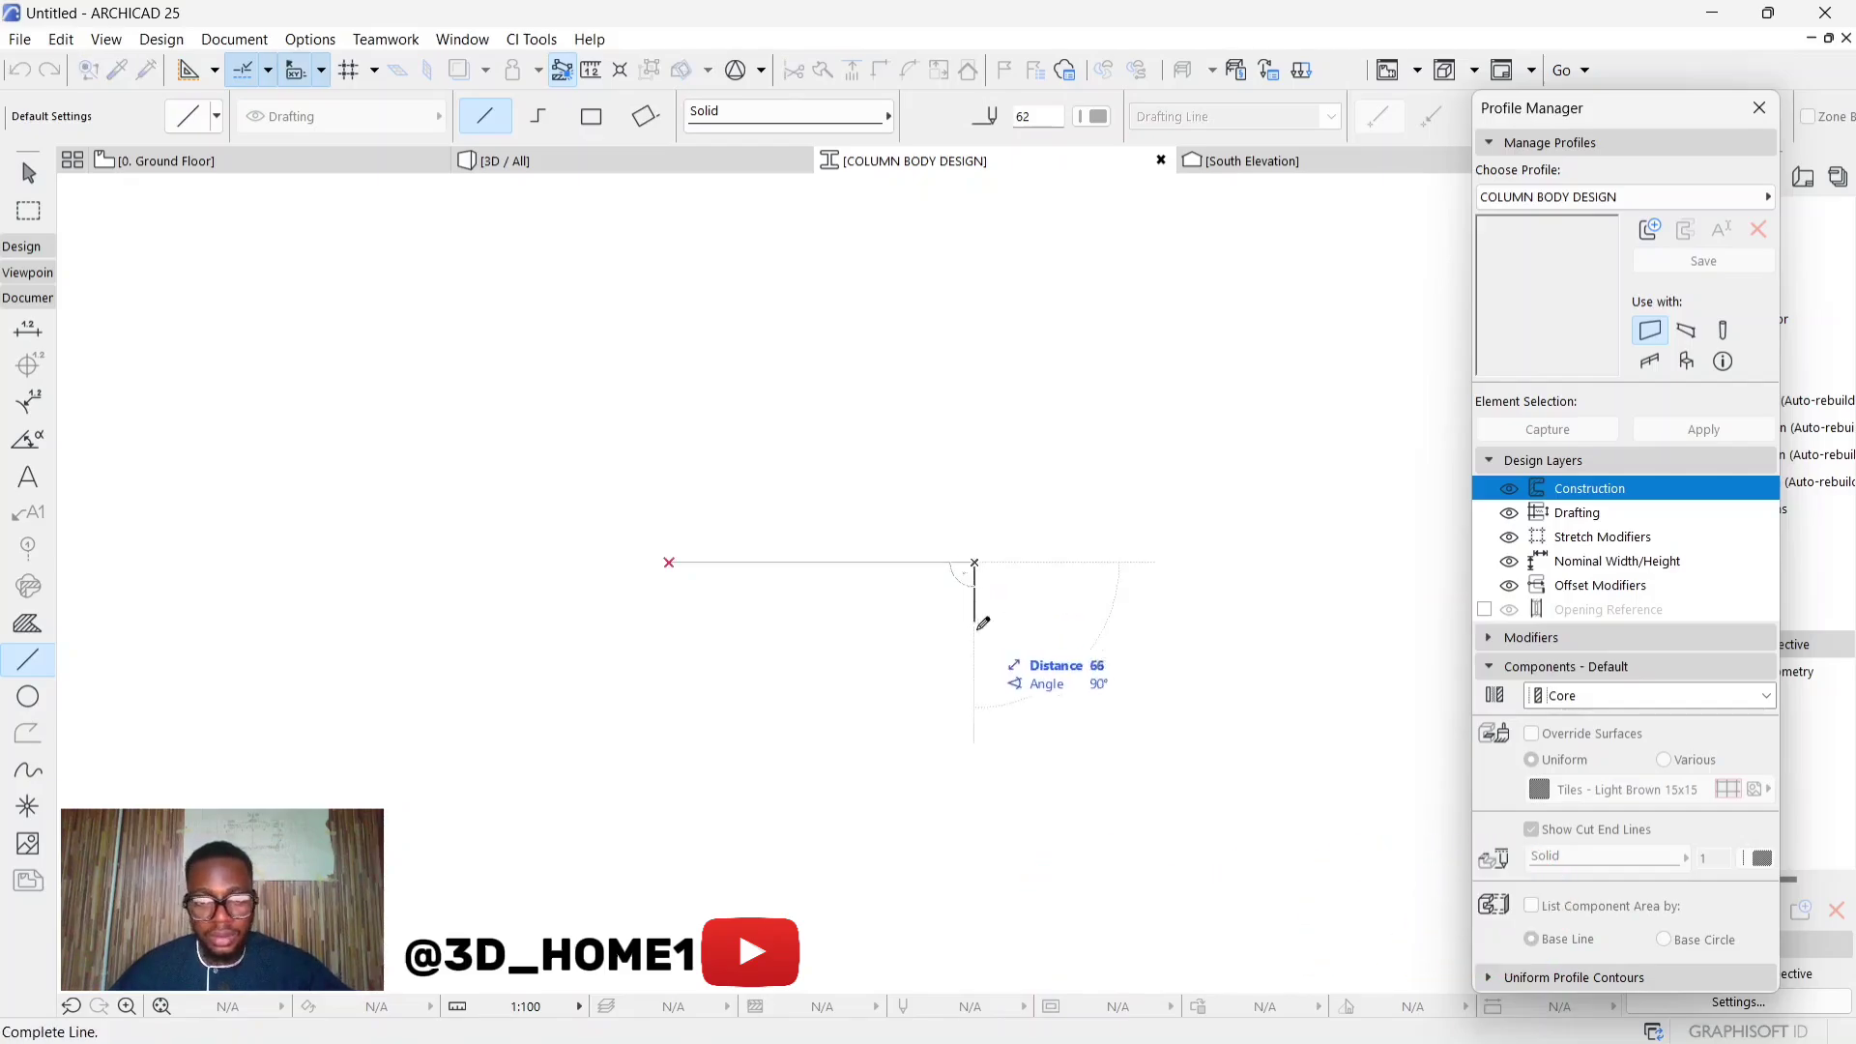
type("300")
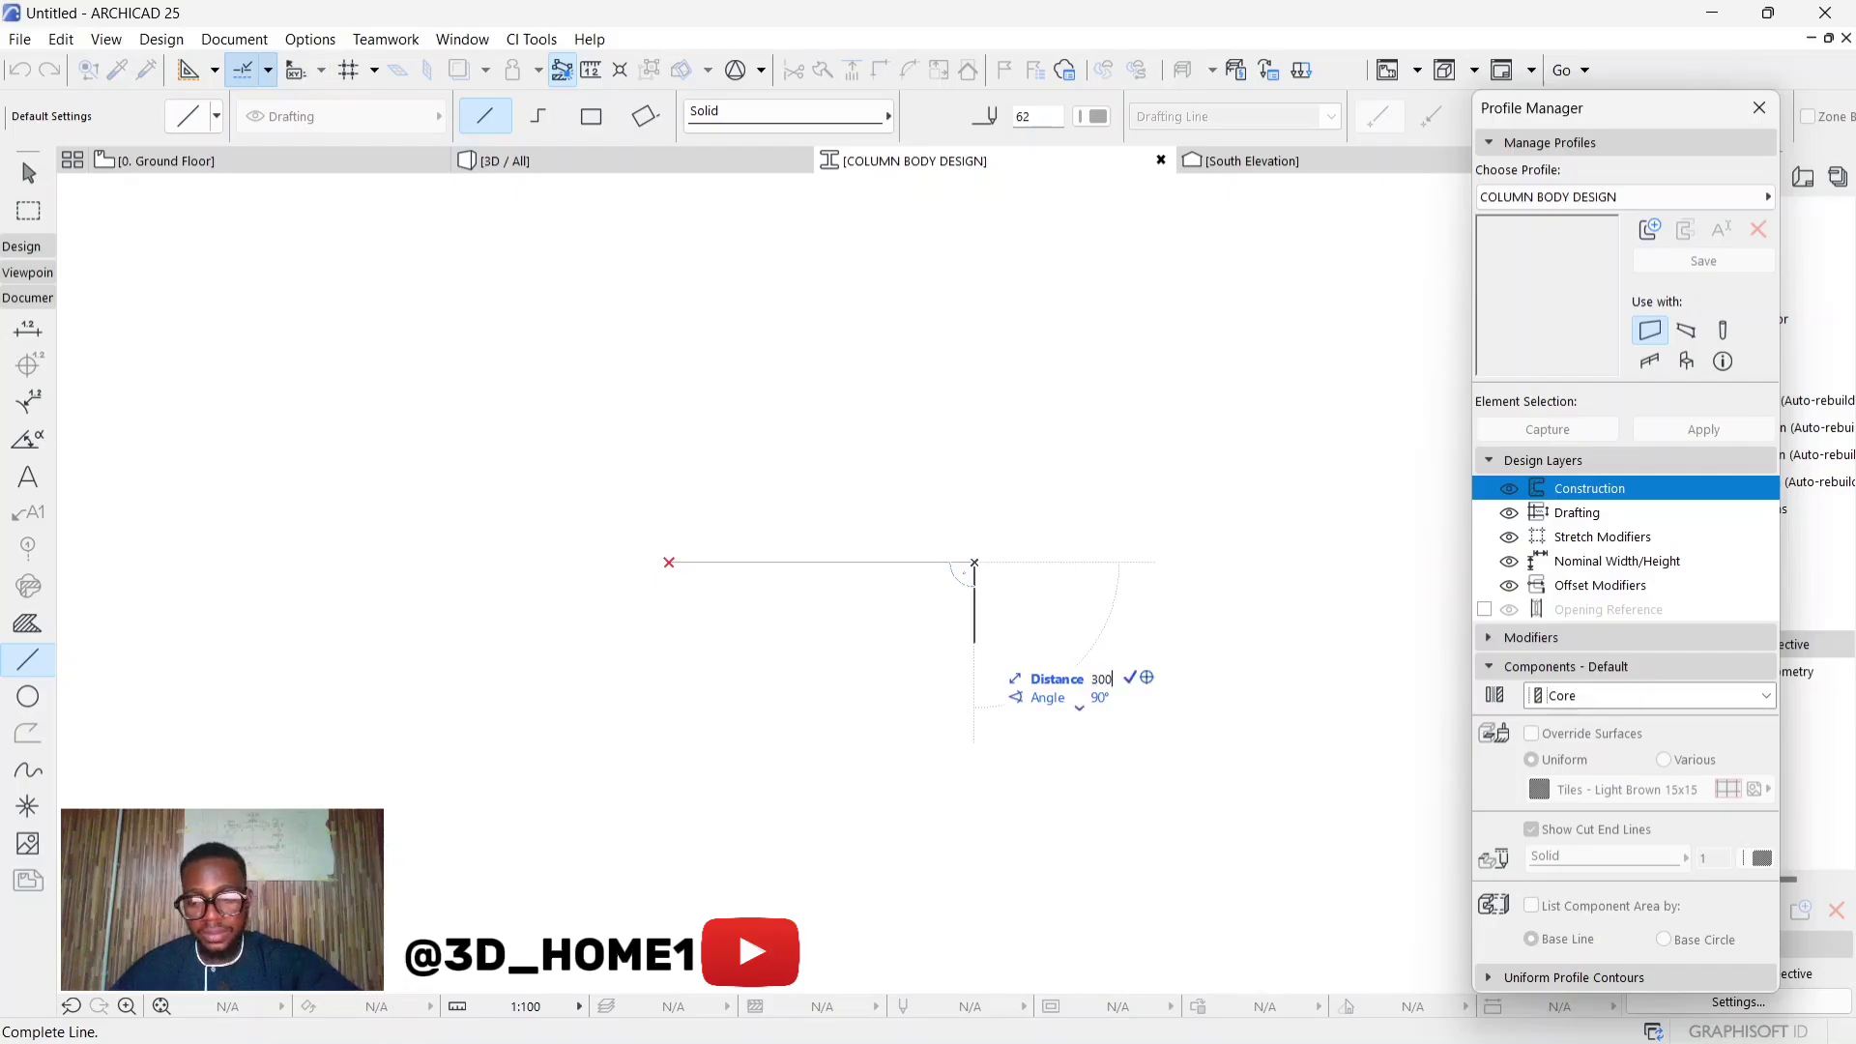
key("Return")
left_click(974, 868)
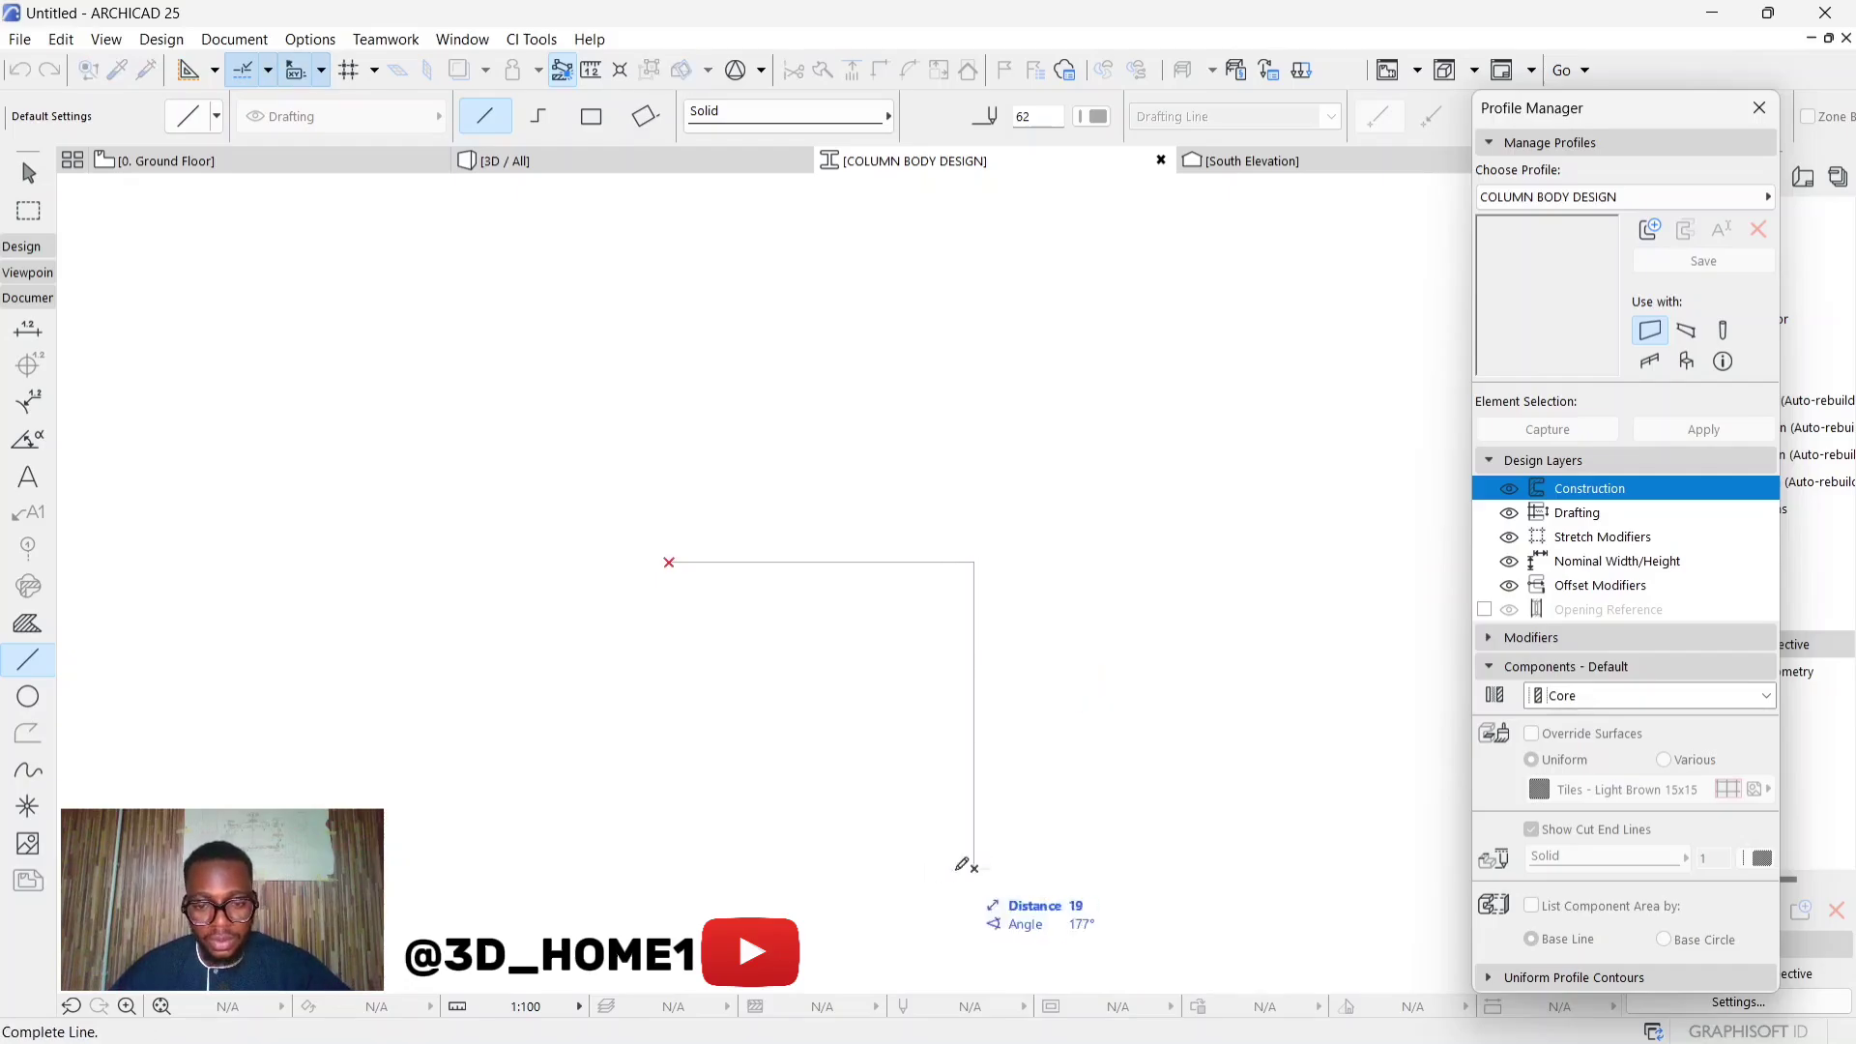
Close the 300 mm square outline by drawing its bottom and left edges back to the profile origin
left_click(671, 562)
left_click(668, 562)
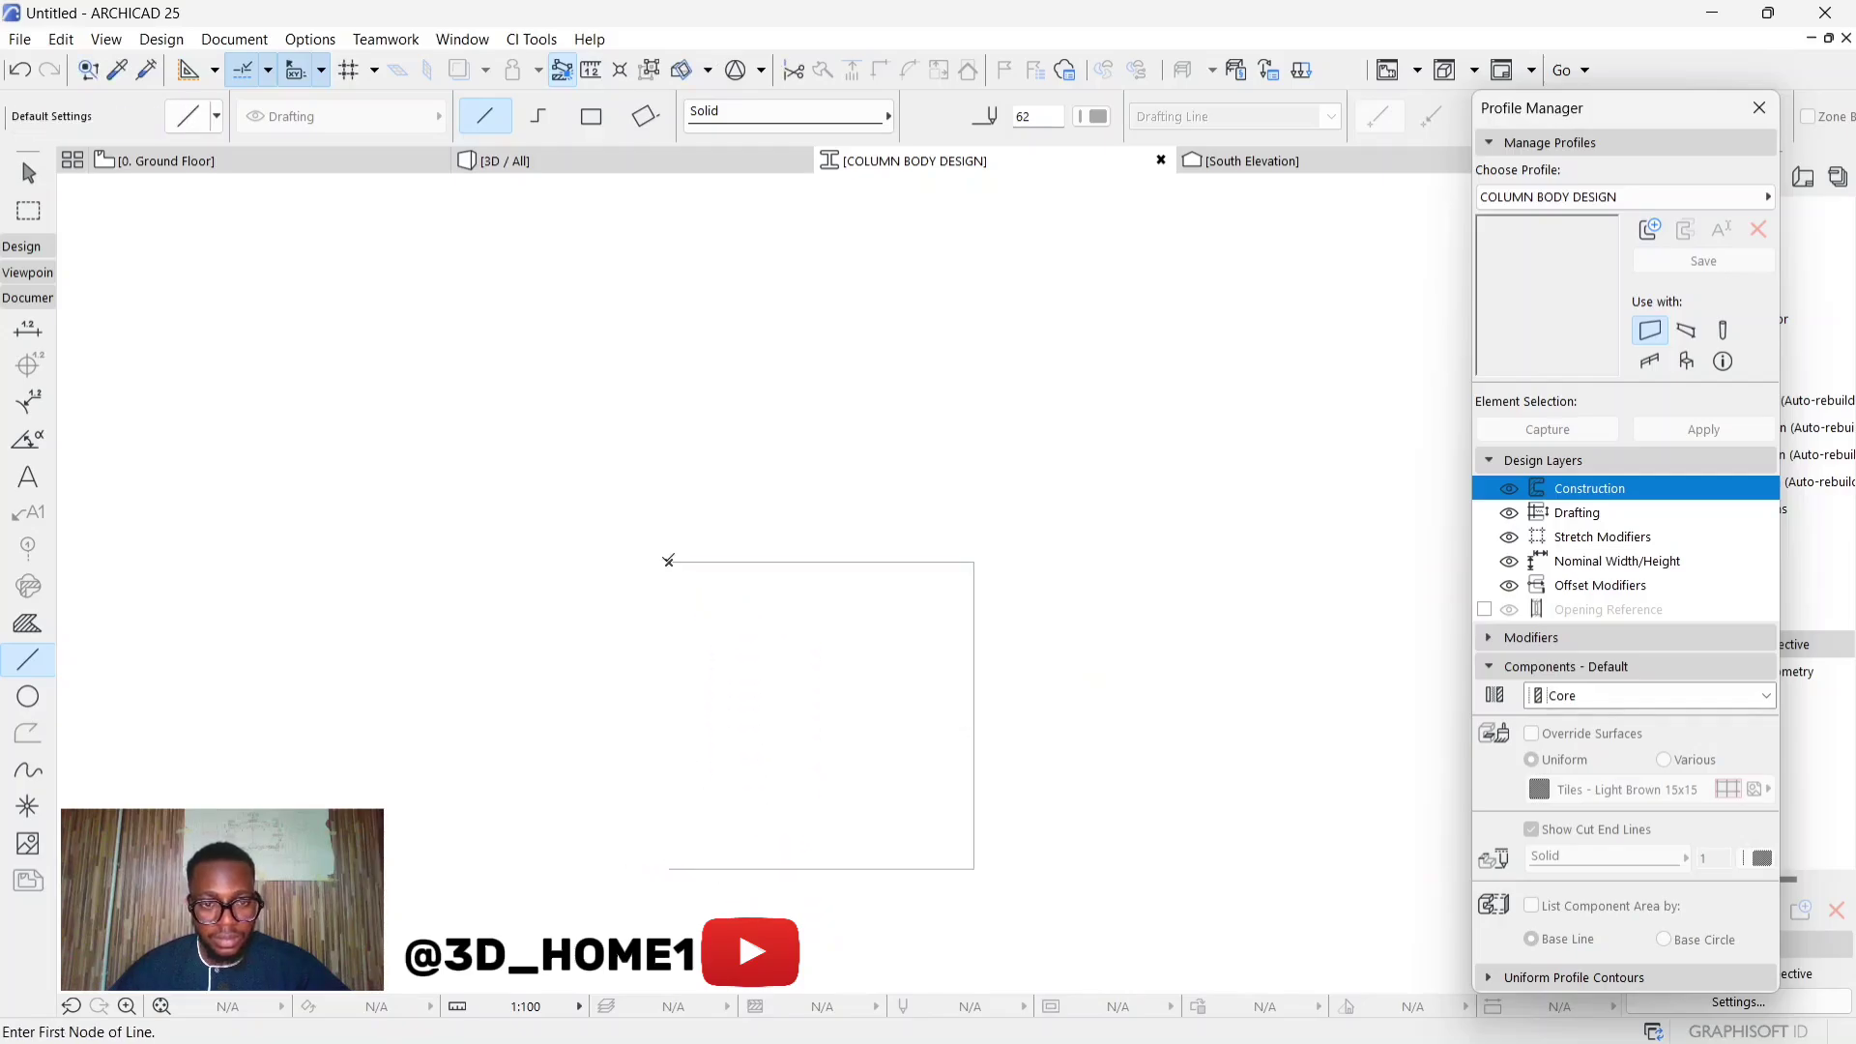
left_click(669, 868)
scroll(706, 690, "up", 3)
scroll(774, 551, "down", 5)
key("Escape")
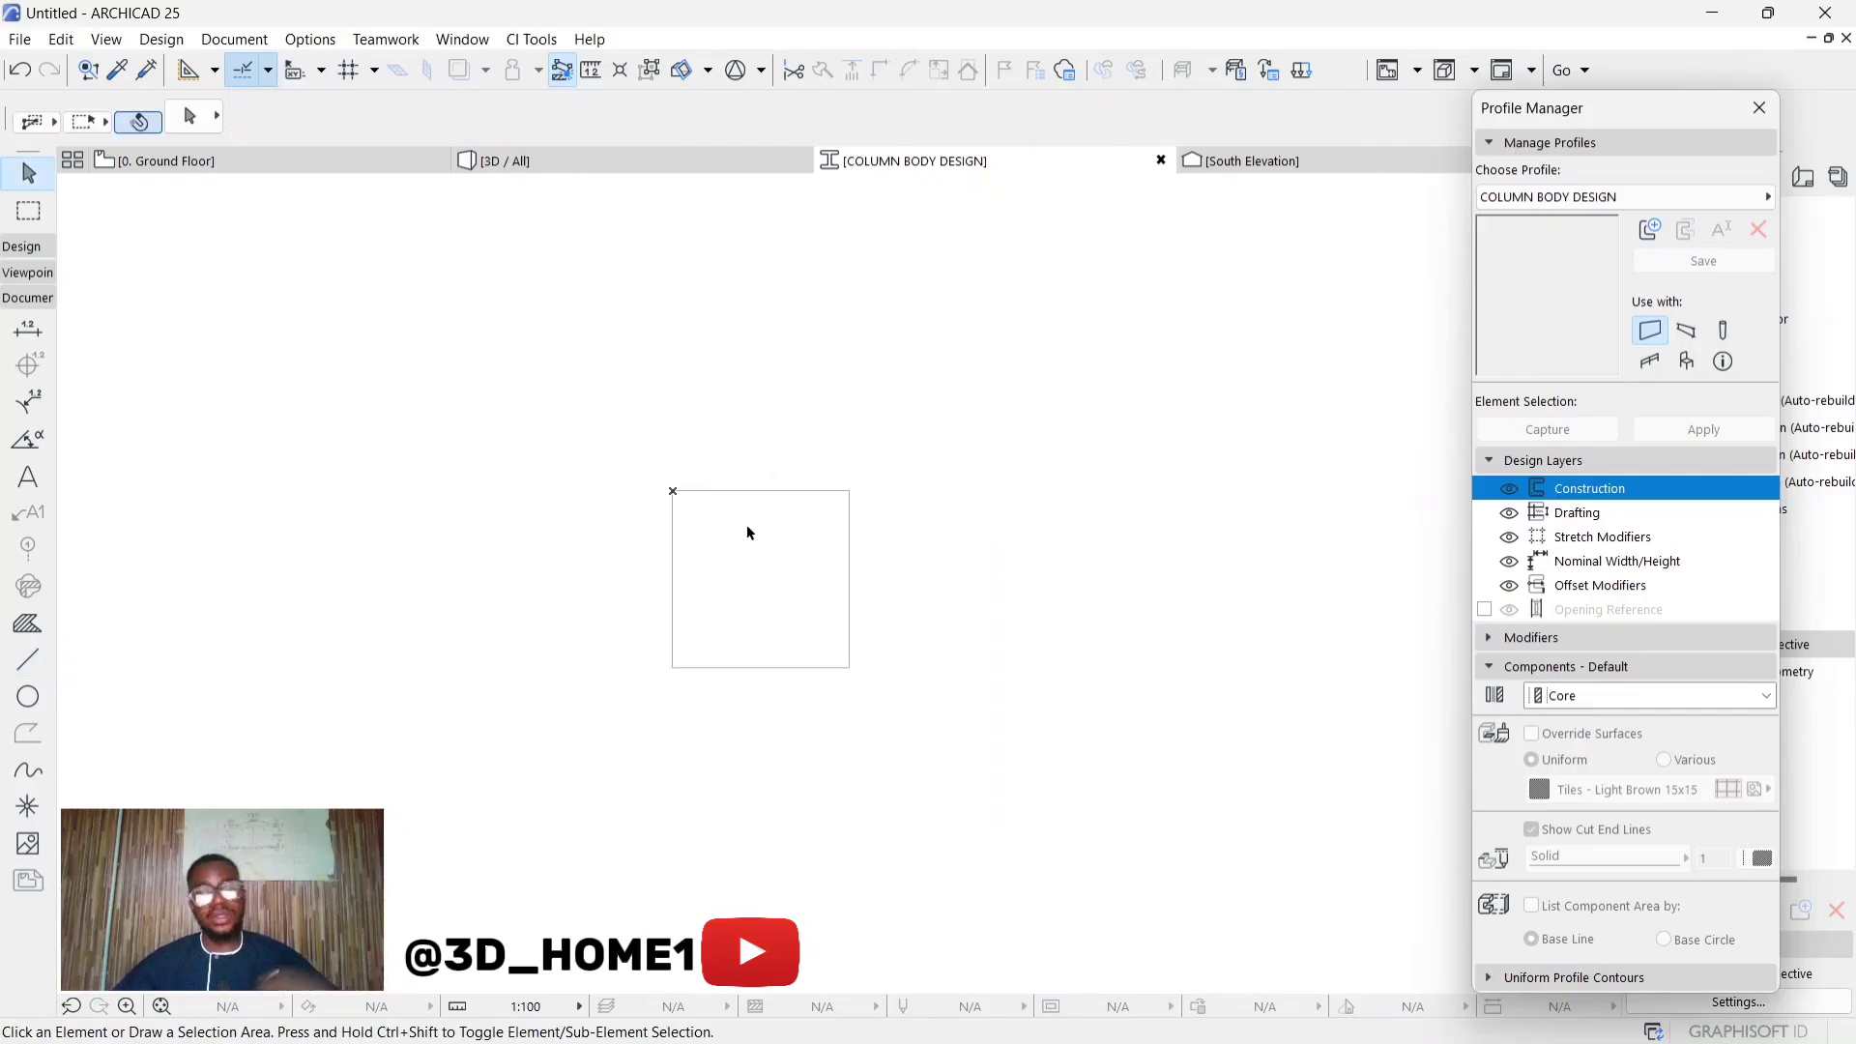
Draw a three-sided line tab 20 mm high and about 50 mm wide on the square's top edge
scroll(721, 528, "up", 2)
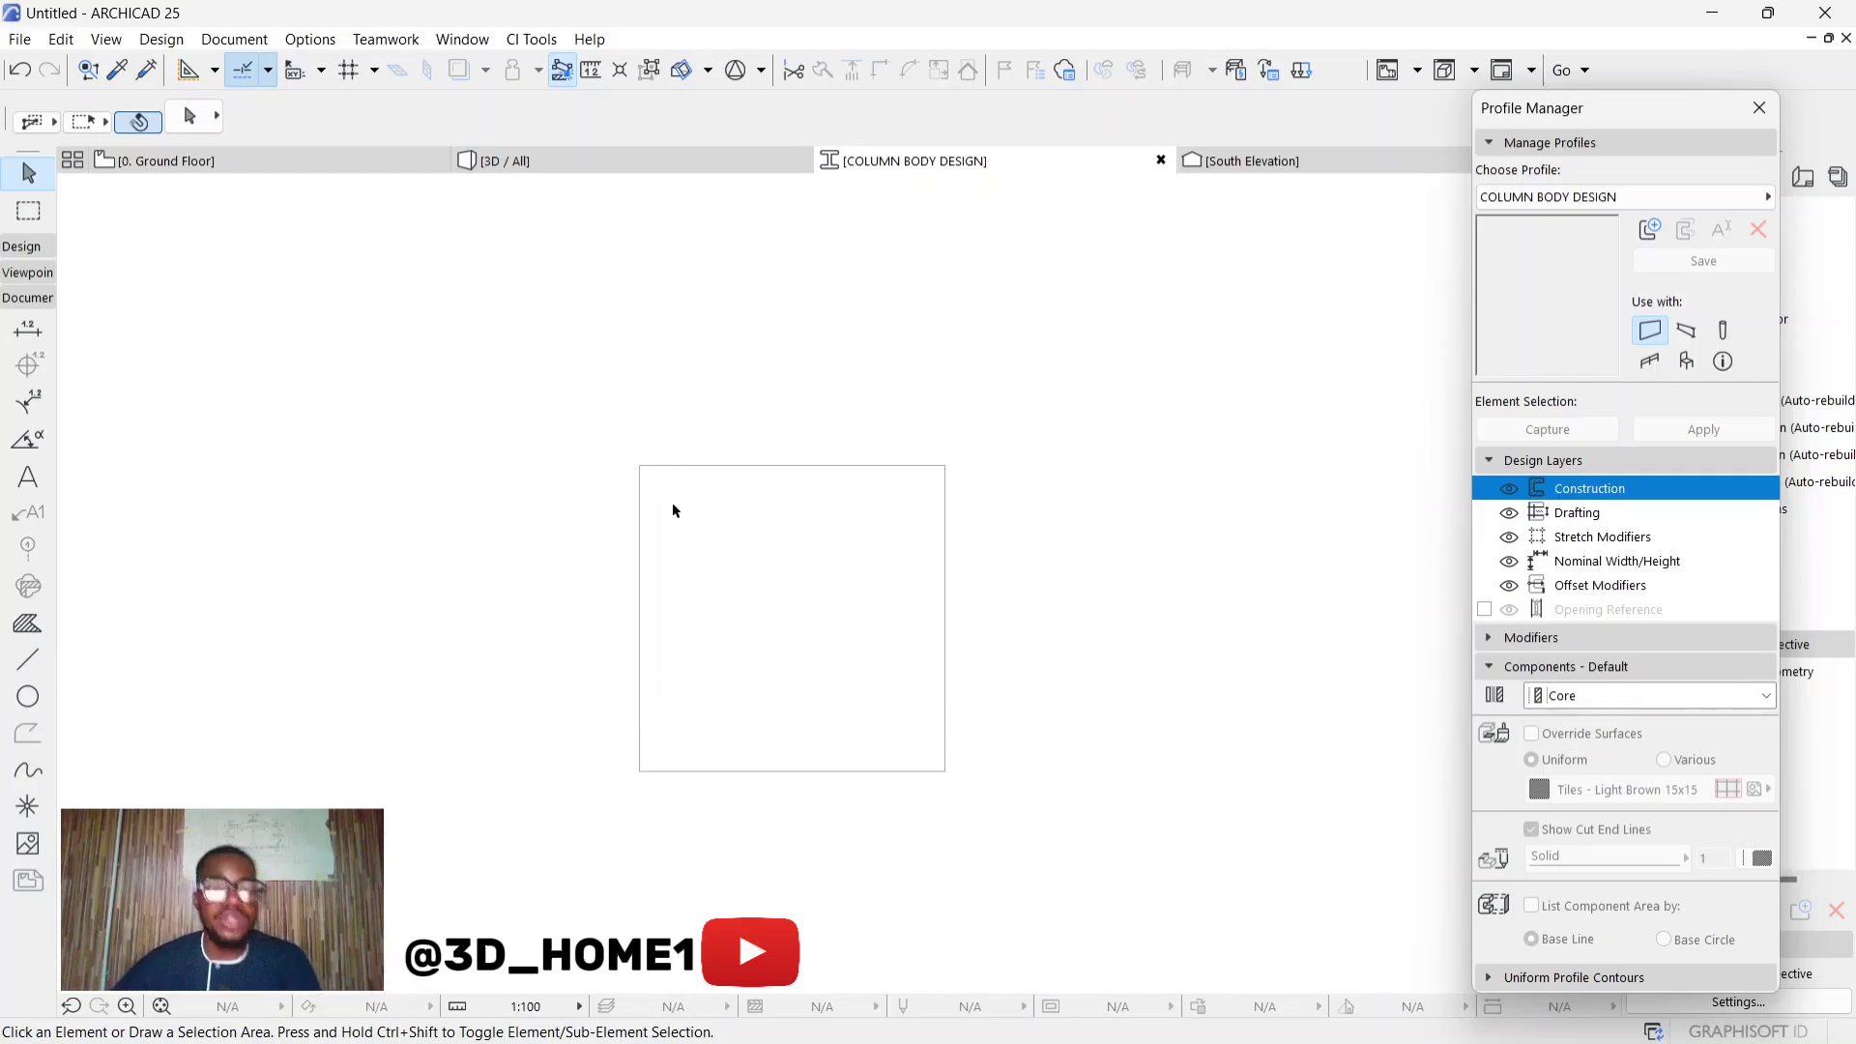
left_click(37, 658)
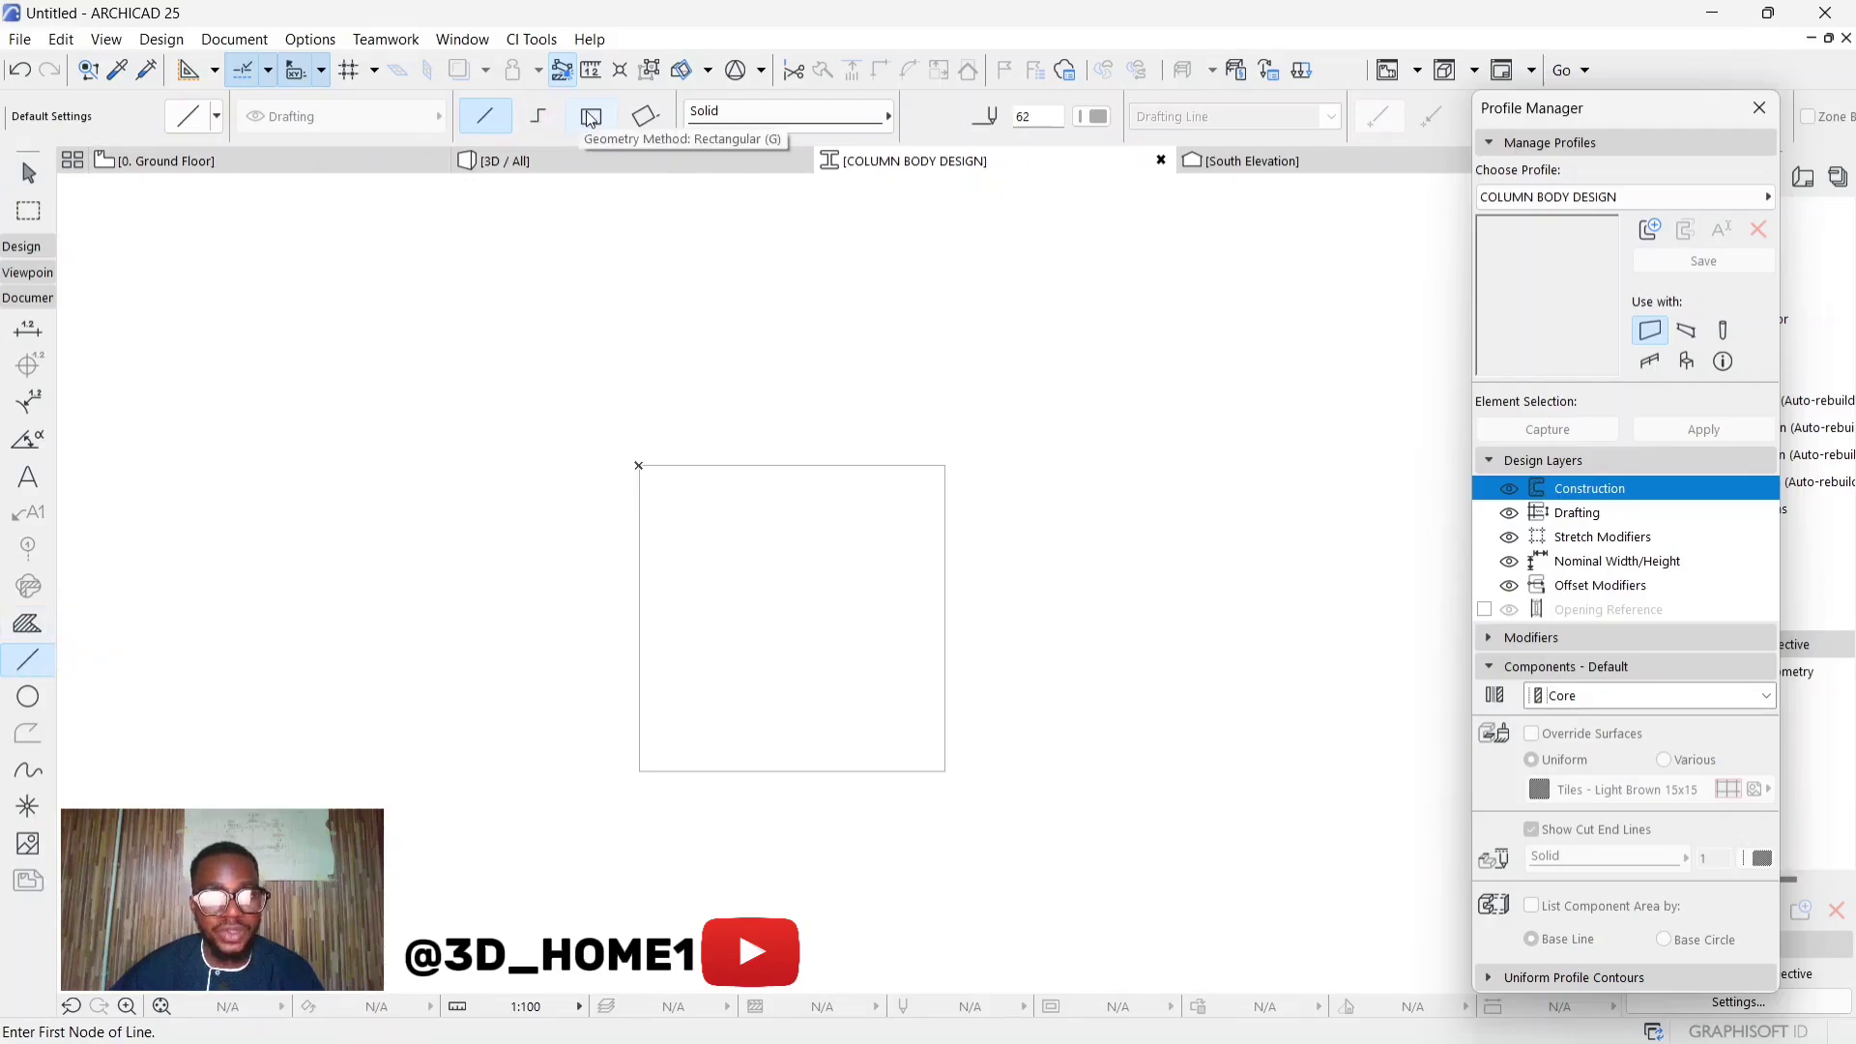
scroll(719, 447, "up", 2)
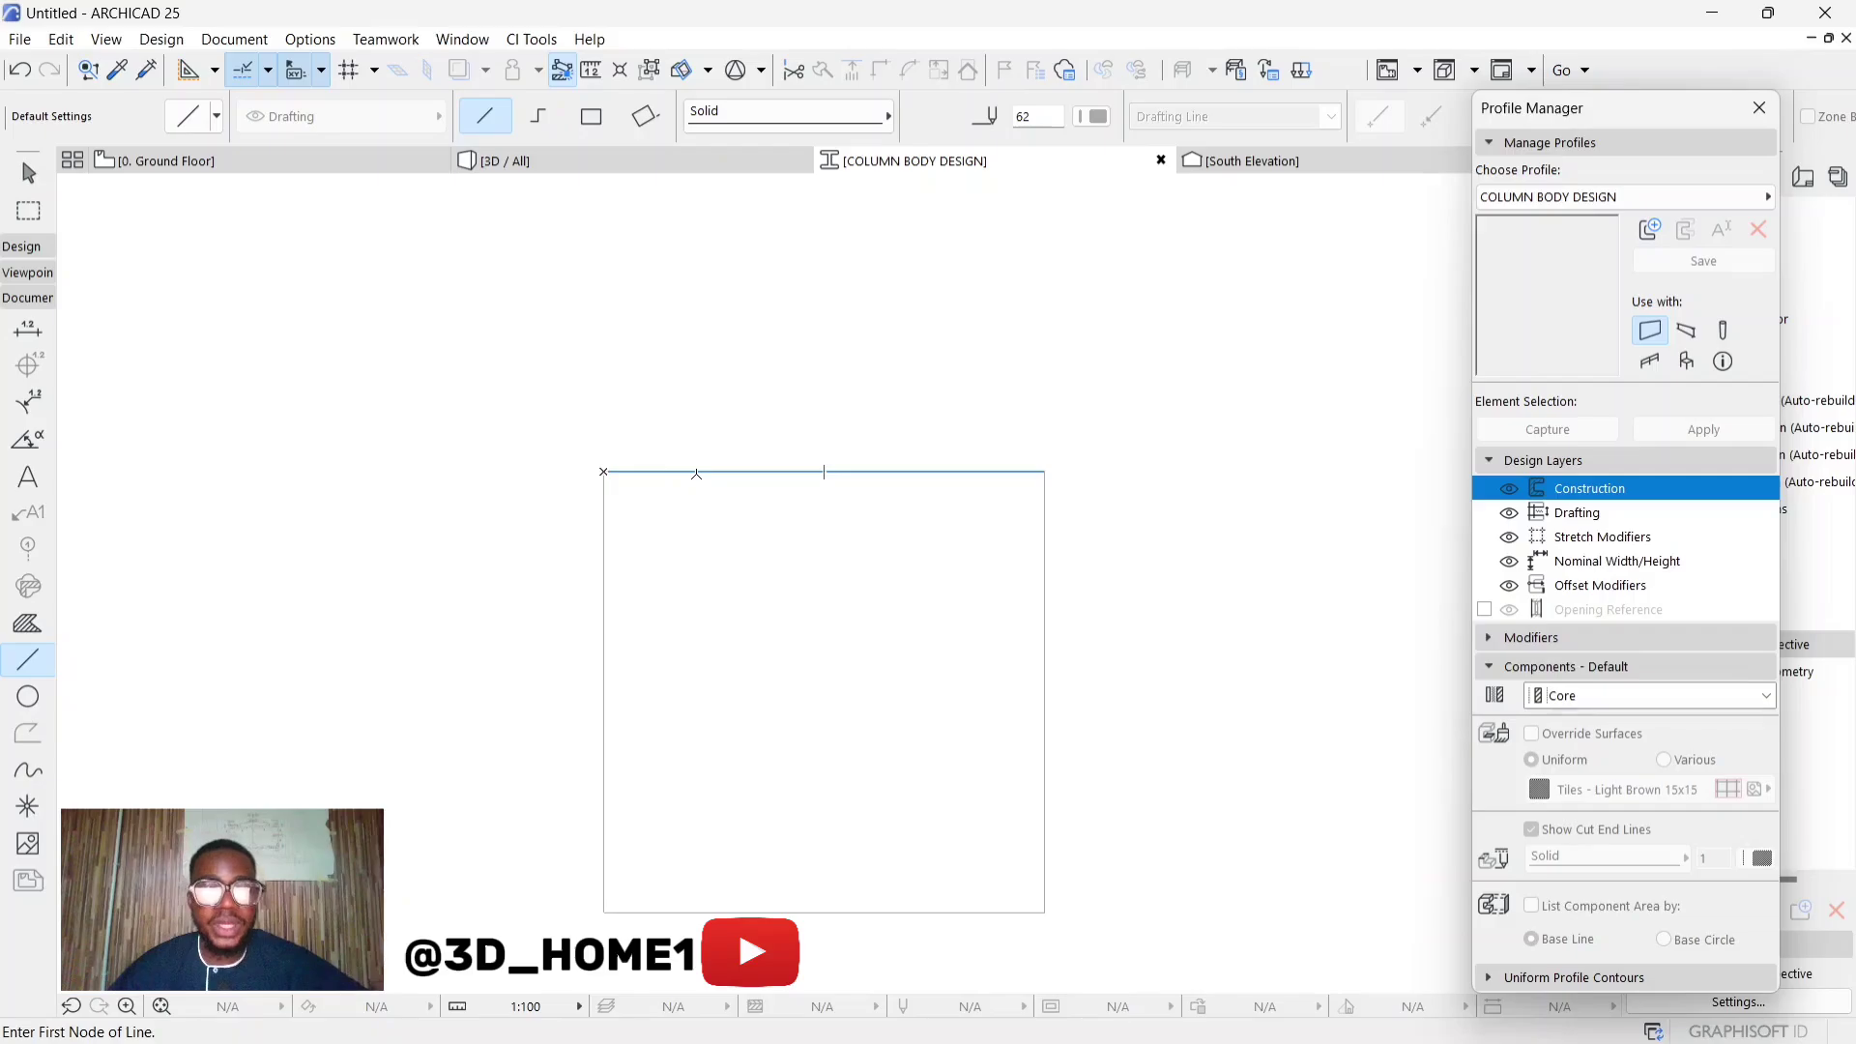
left_click(694, 472)
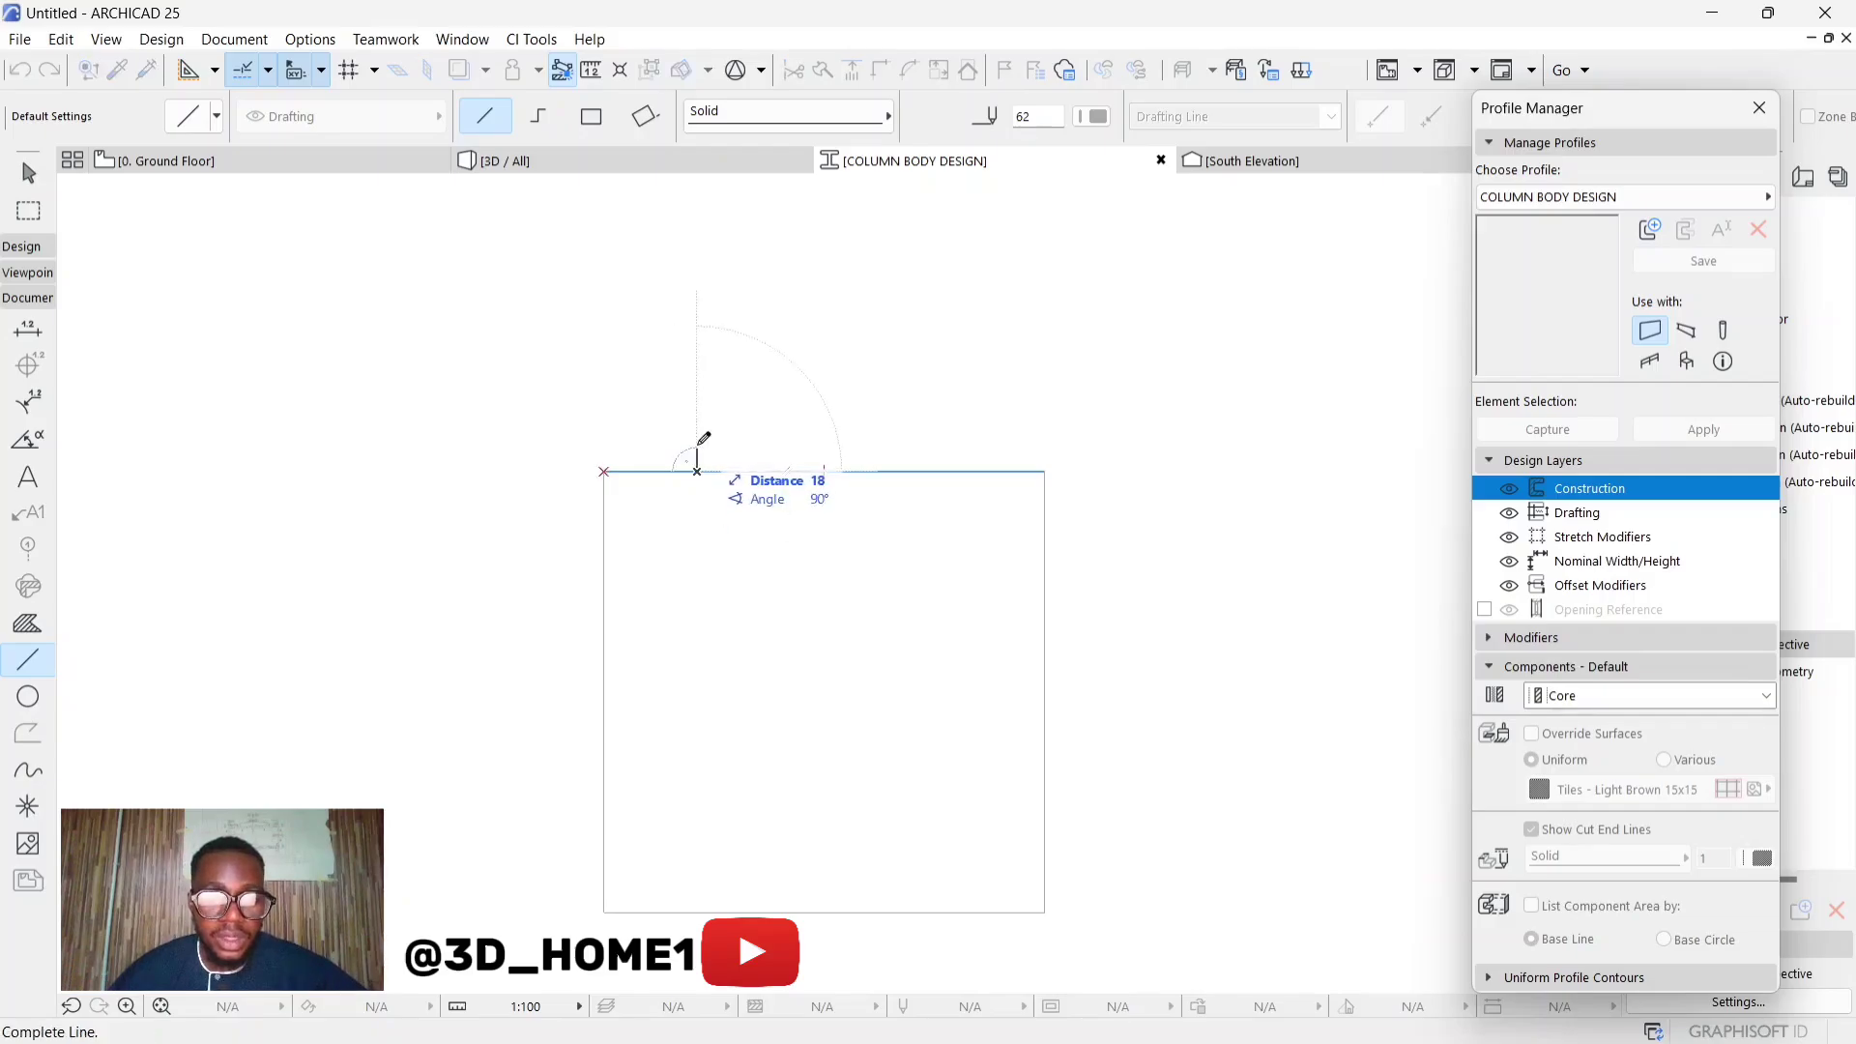
type("20")
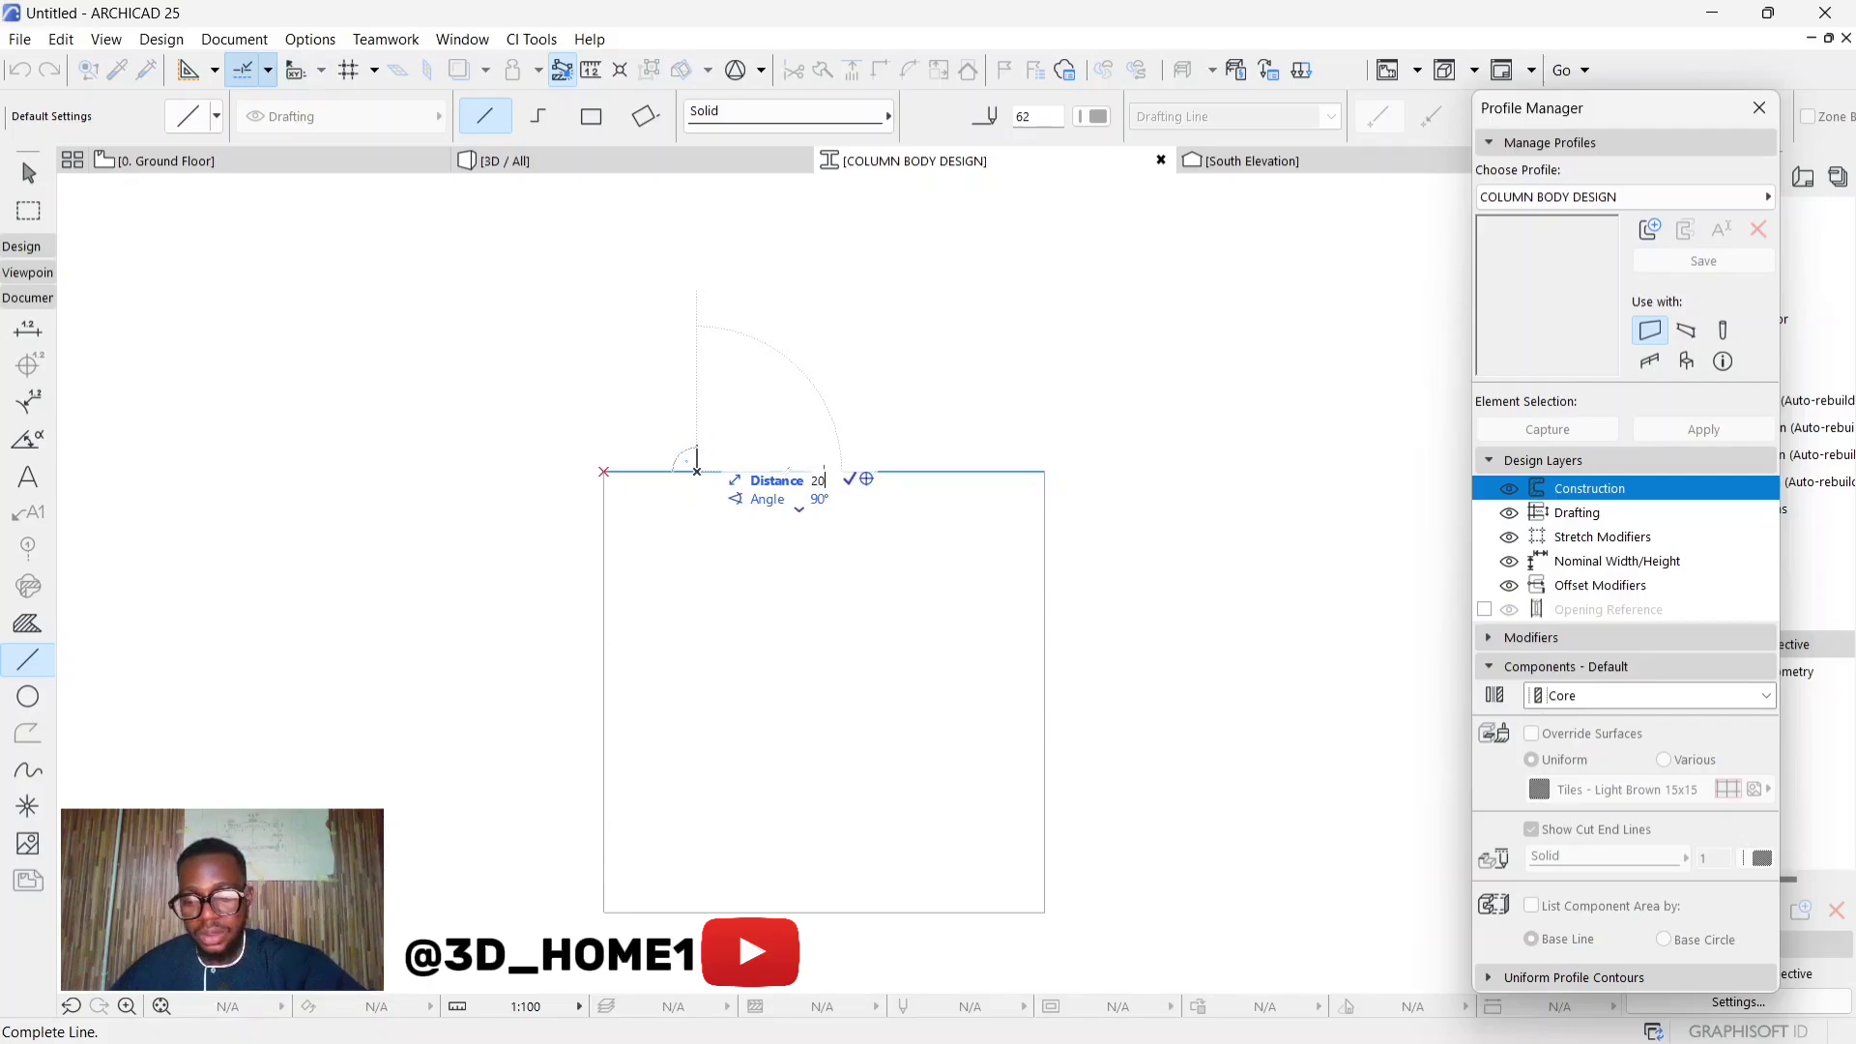
key("Return")
left_click(696, 441)
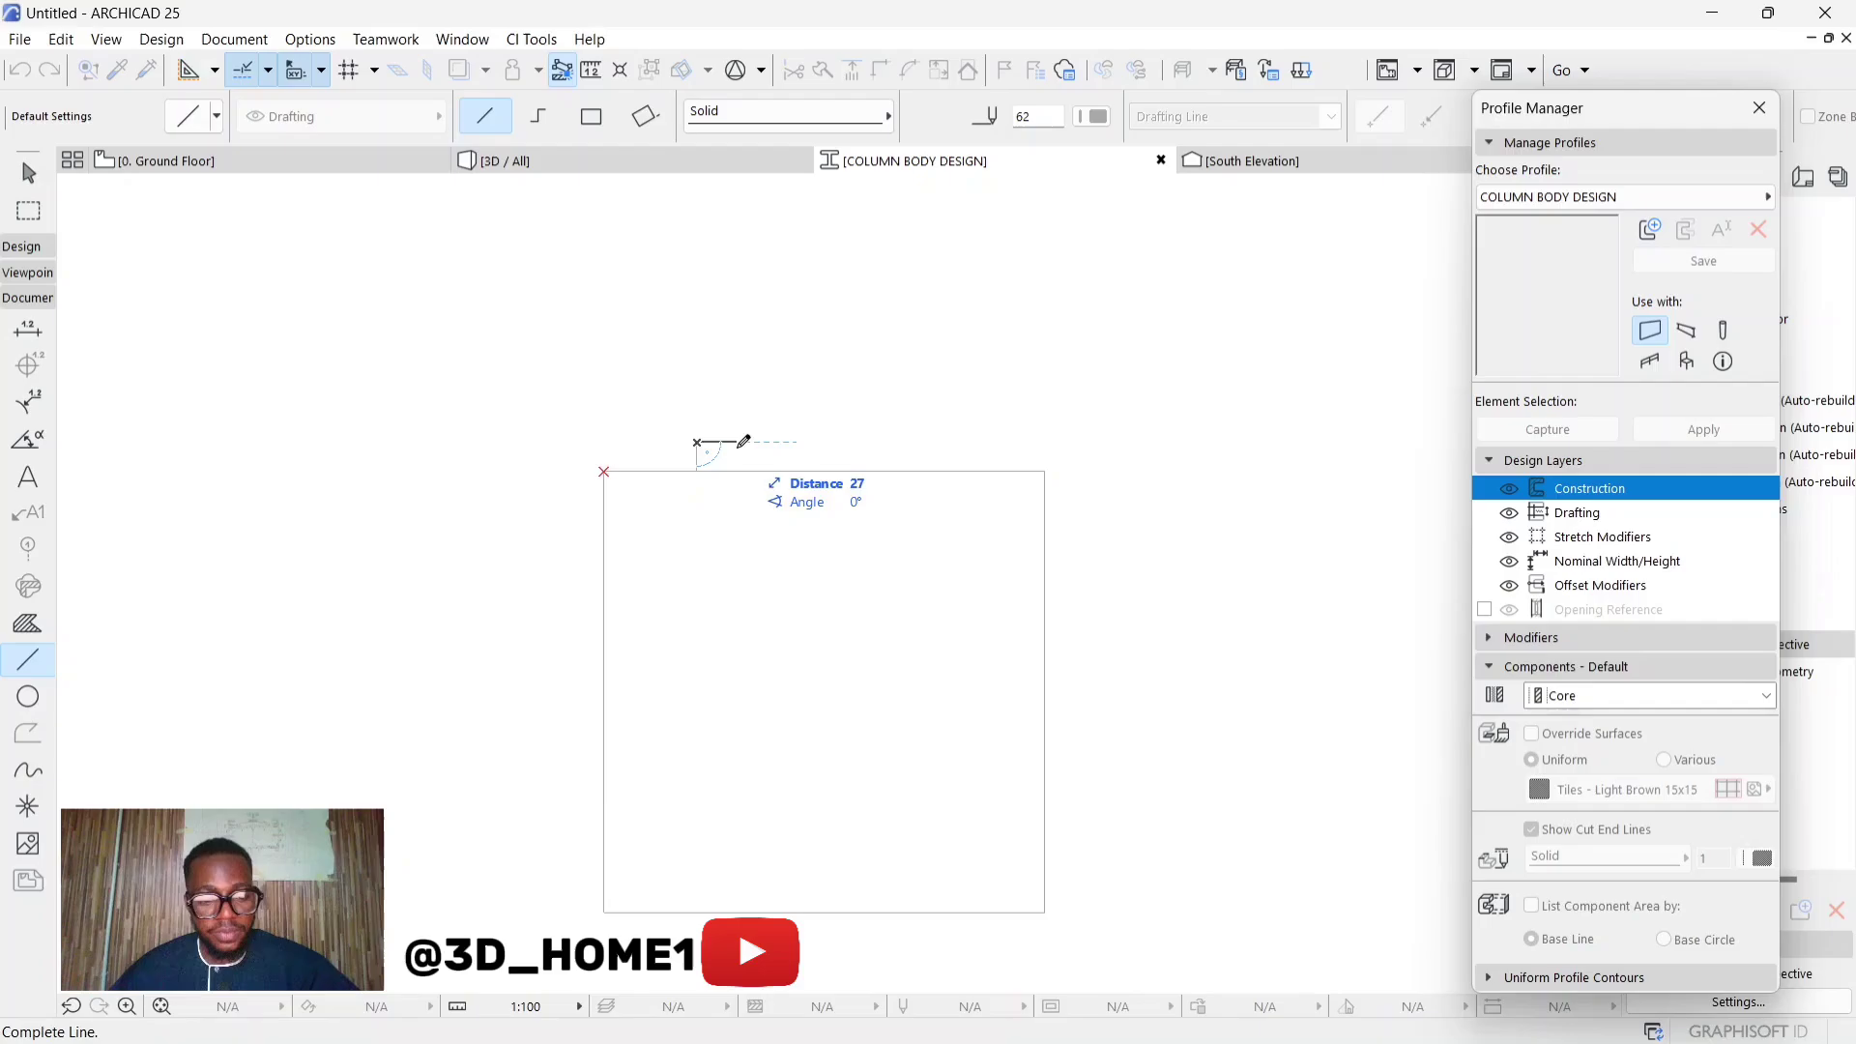
left_click(771, 442)
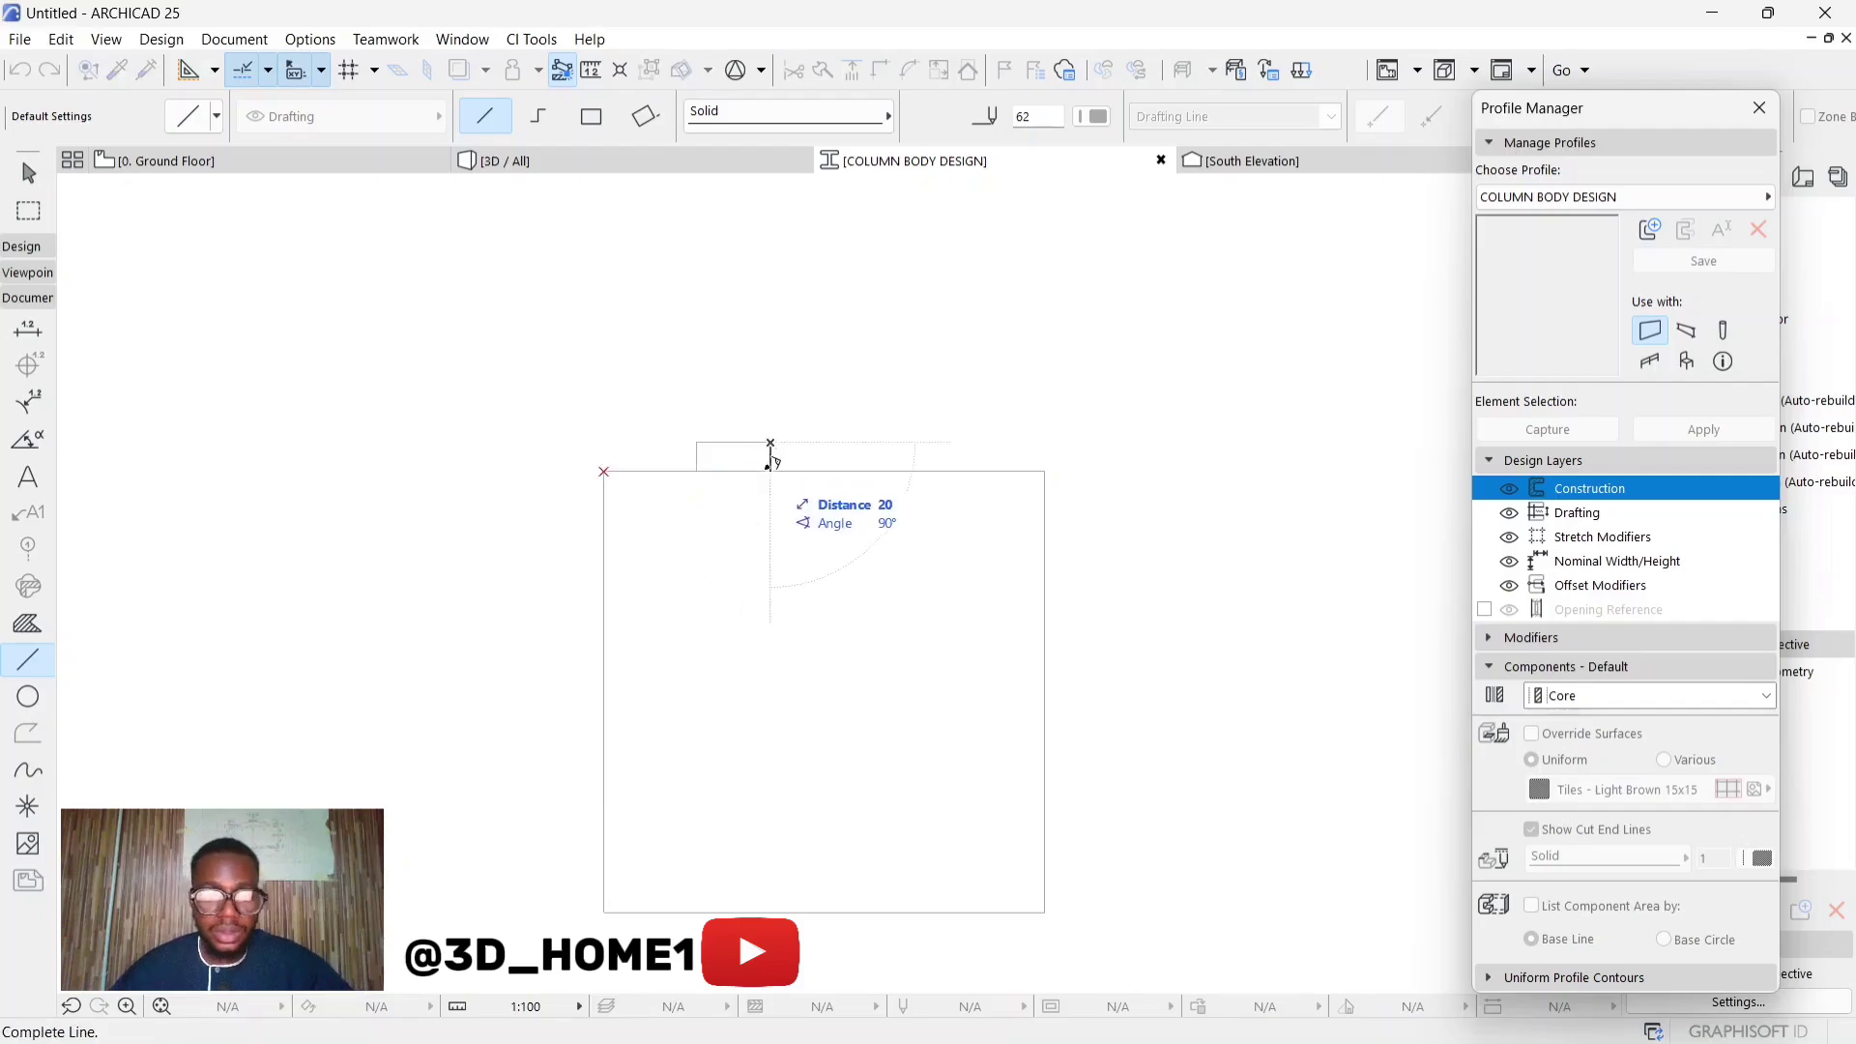
left_click(771, 470)
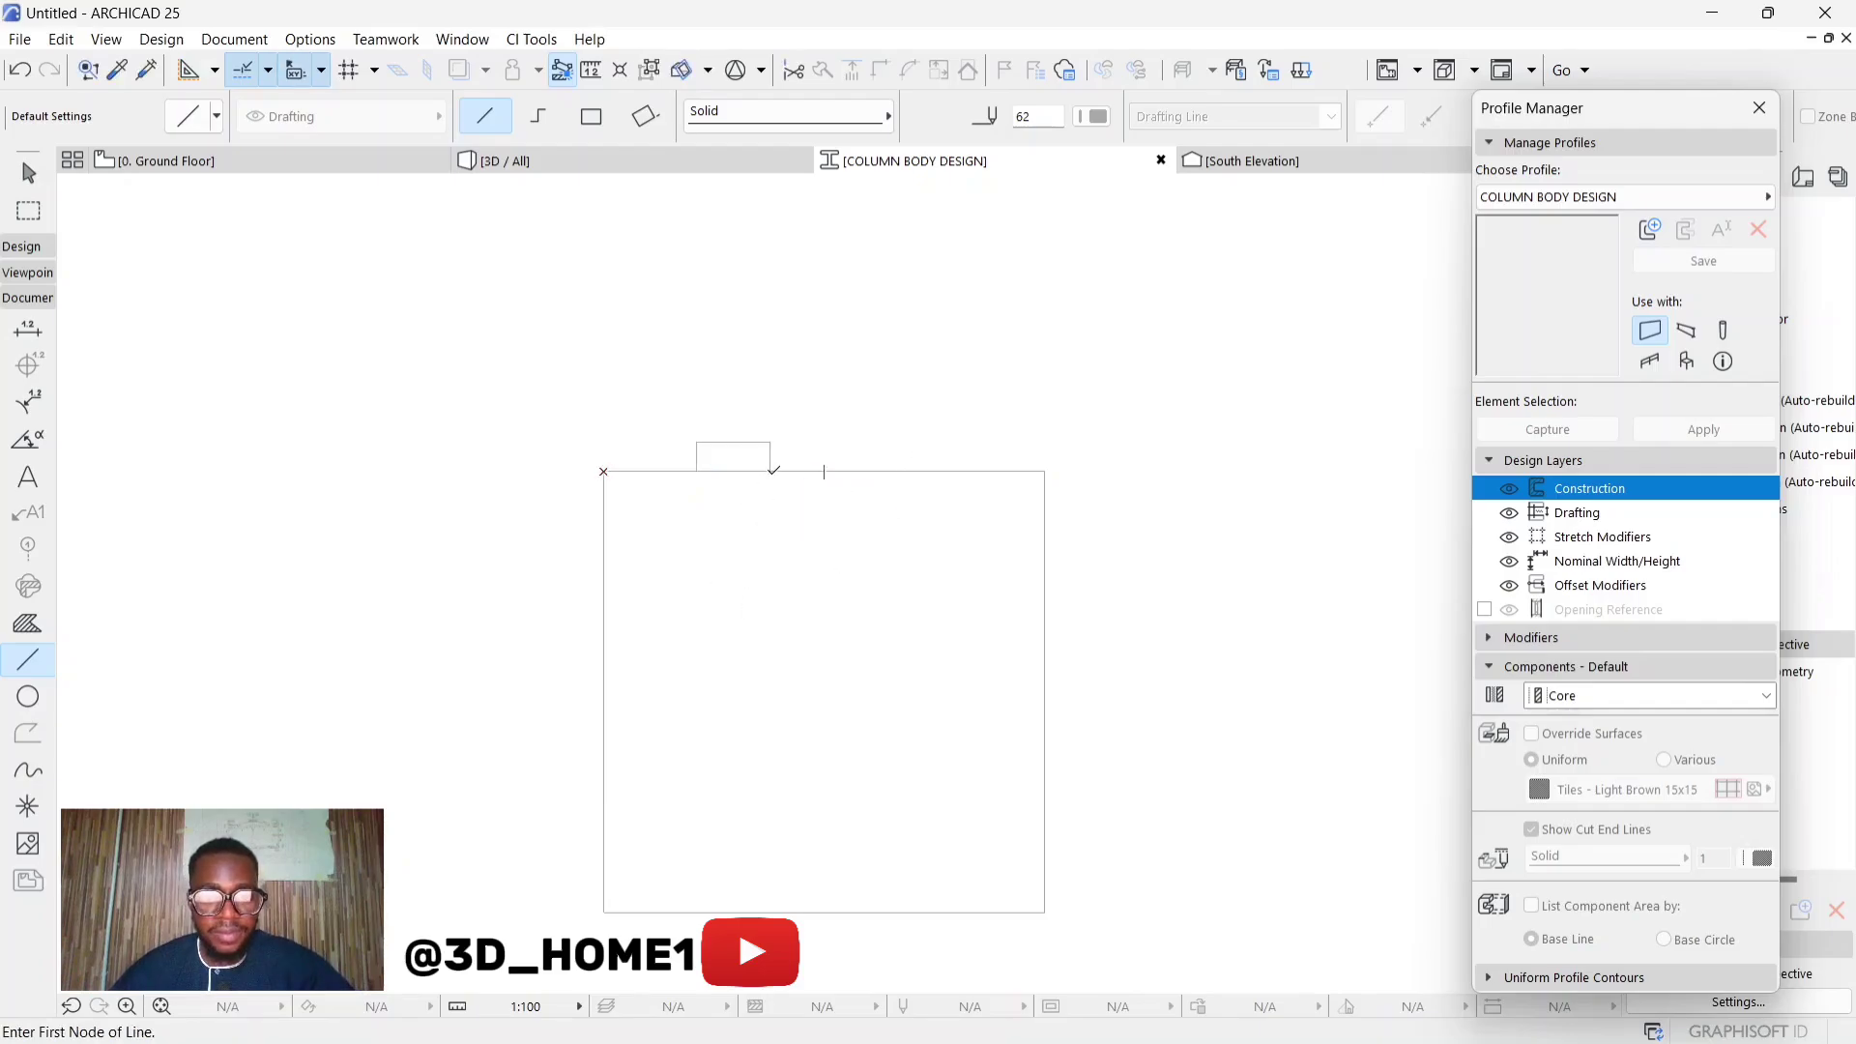
key("Escape")
Move the tab's three lines along the square's top edge so the tab is centred on the edge's midpoint
left_click(769, 457)
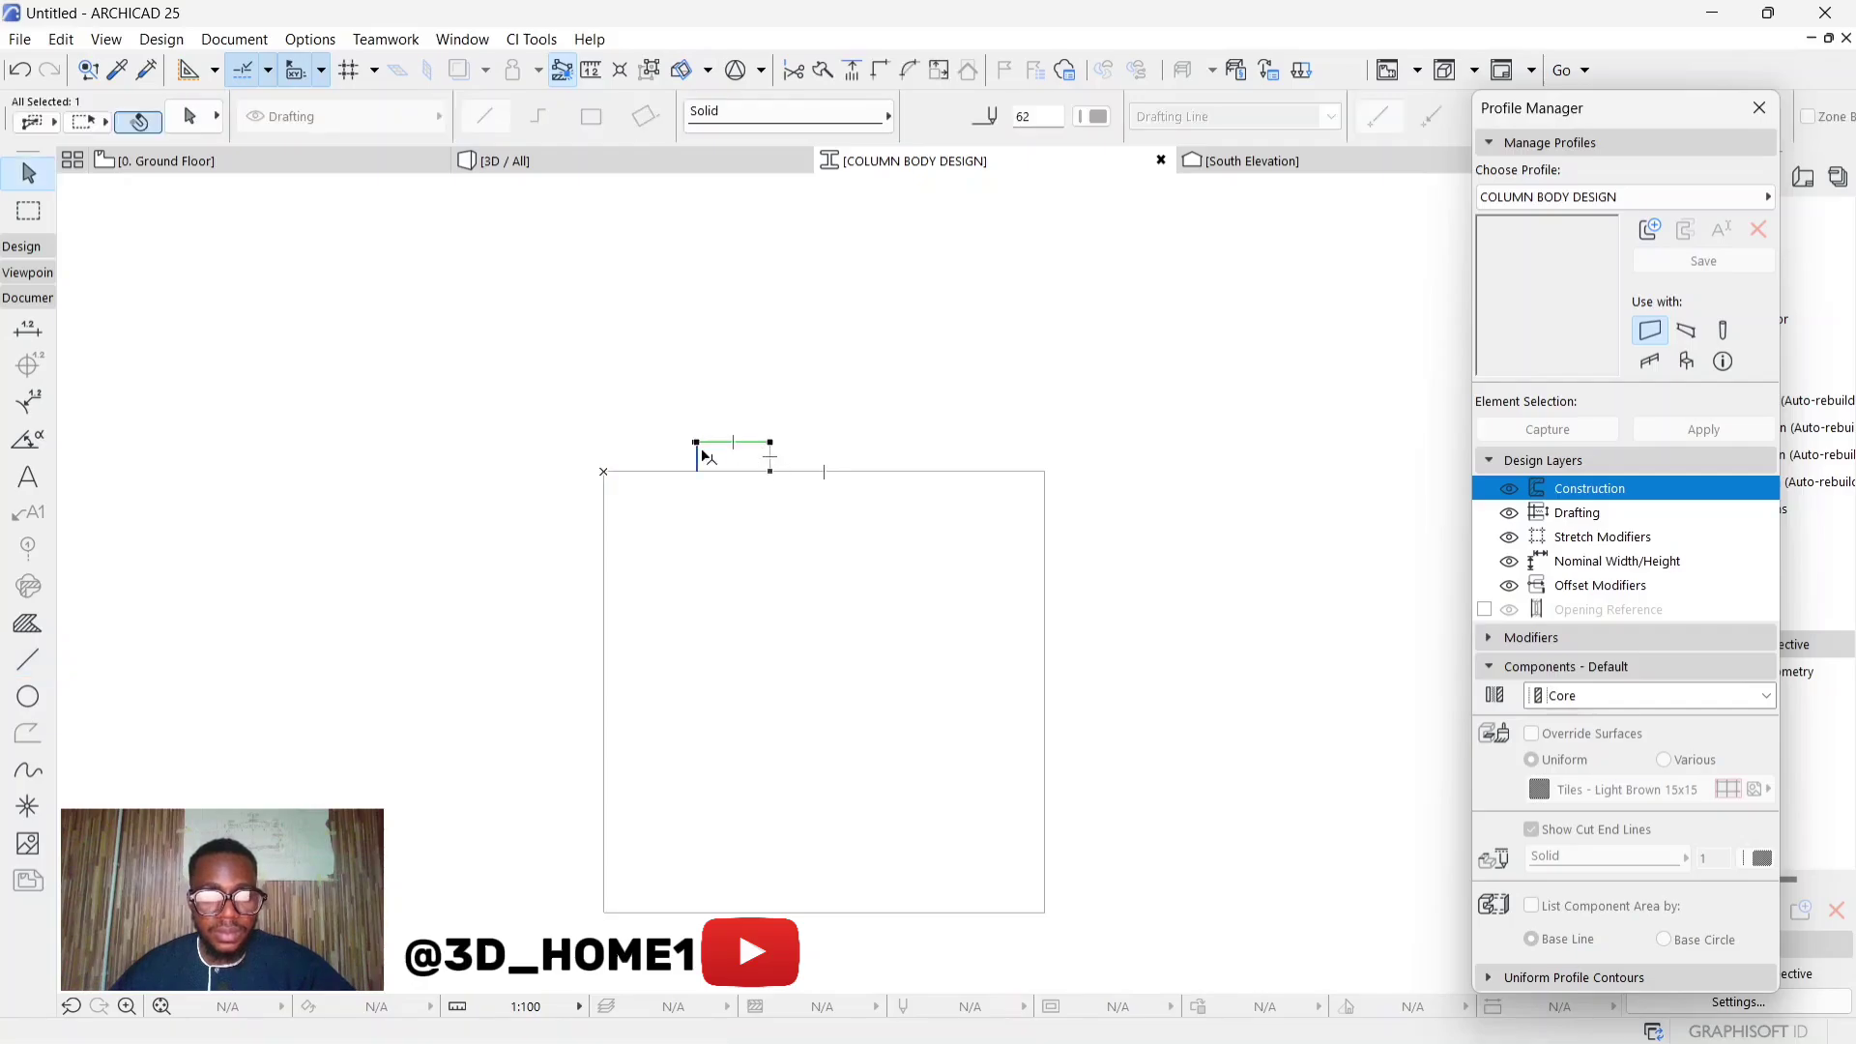
left_click(747, 472, "shift")
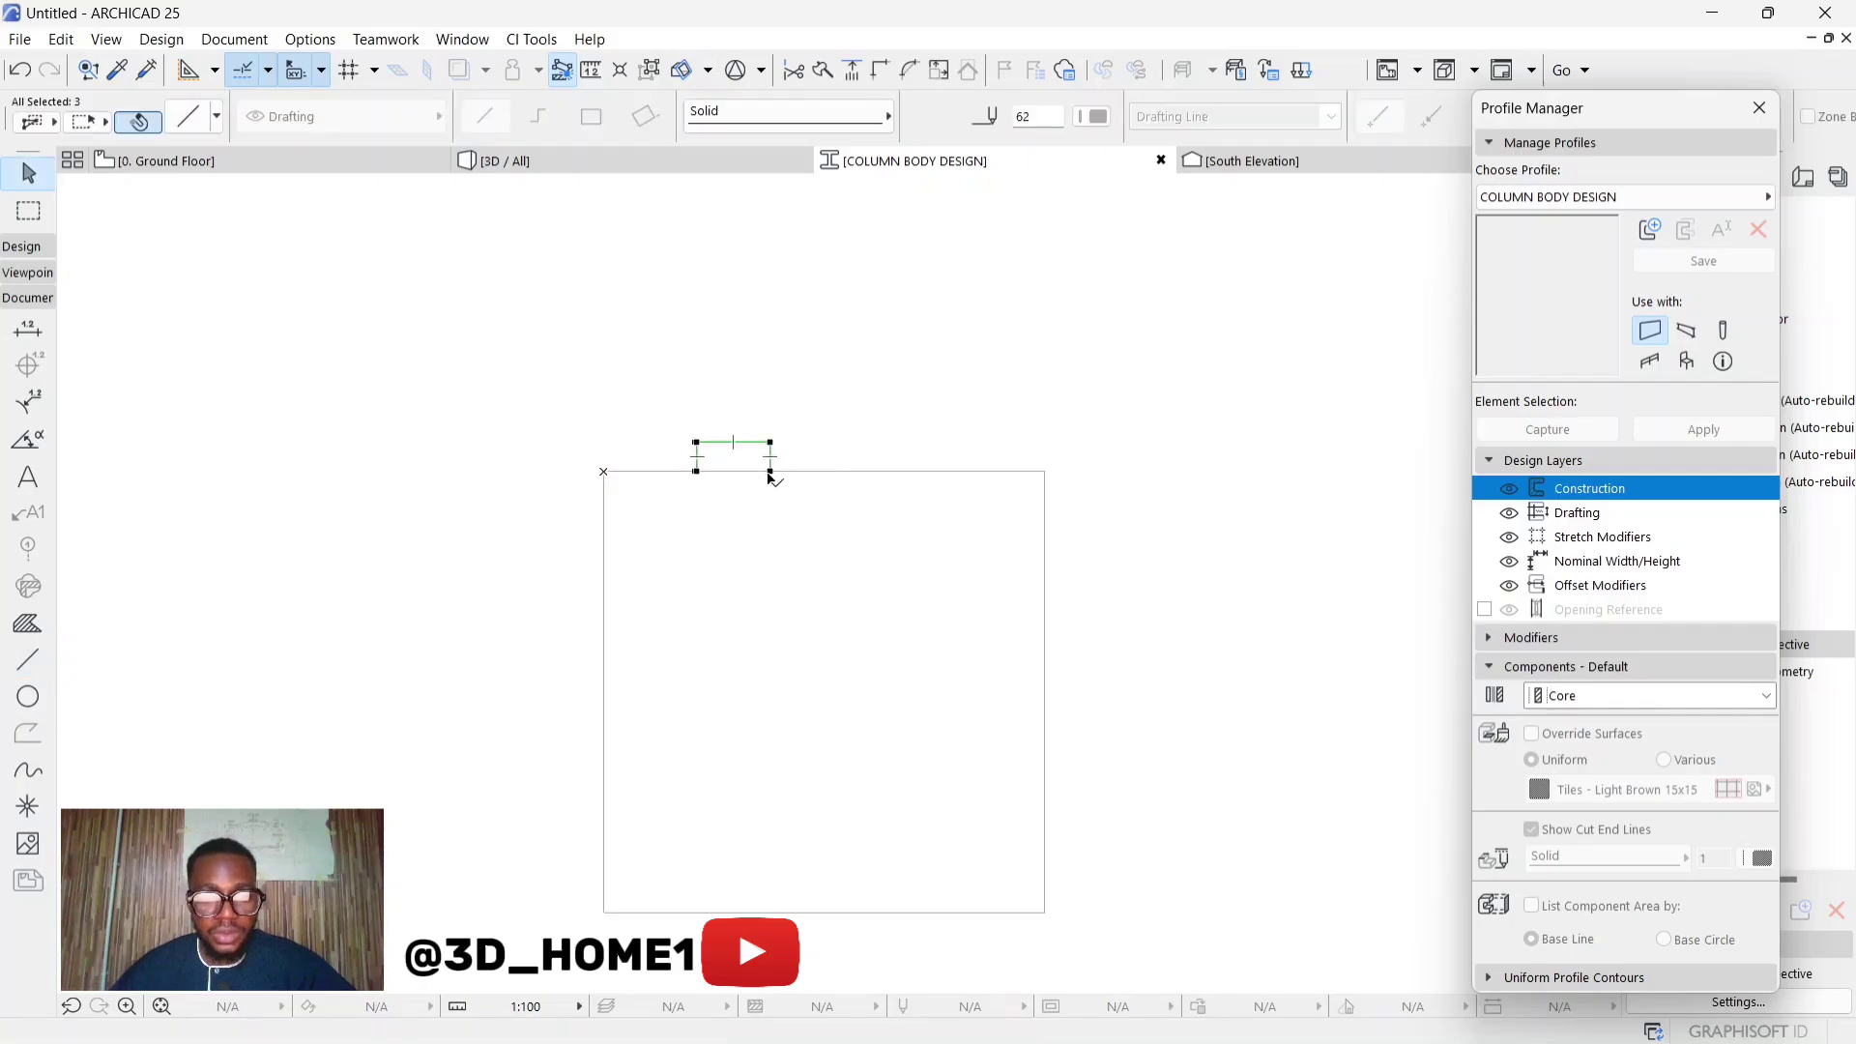
left_click(733, 444)
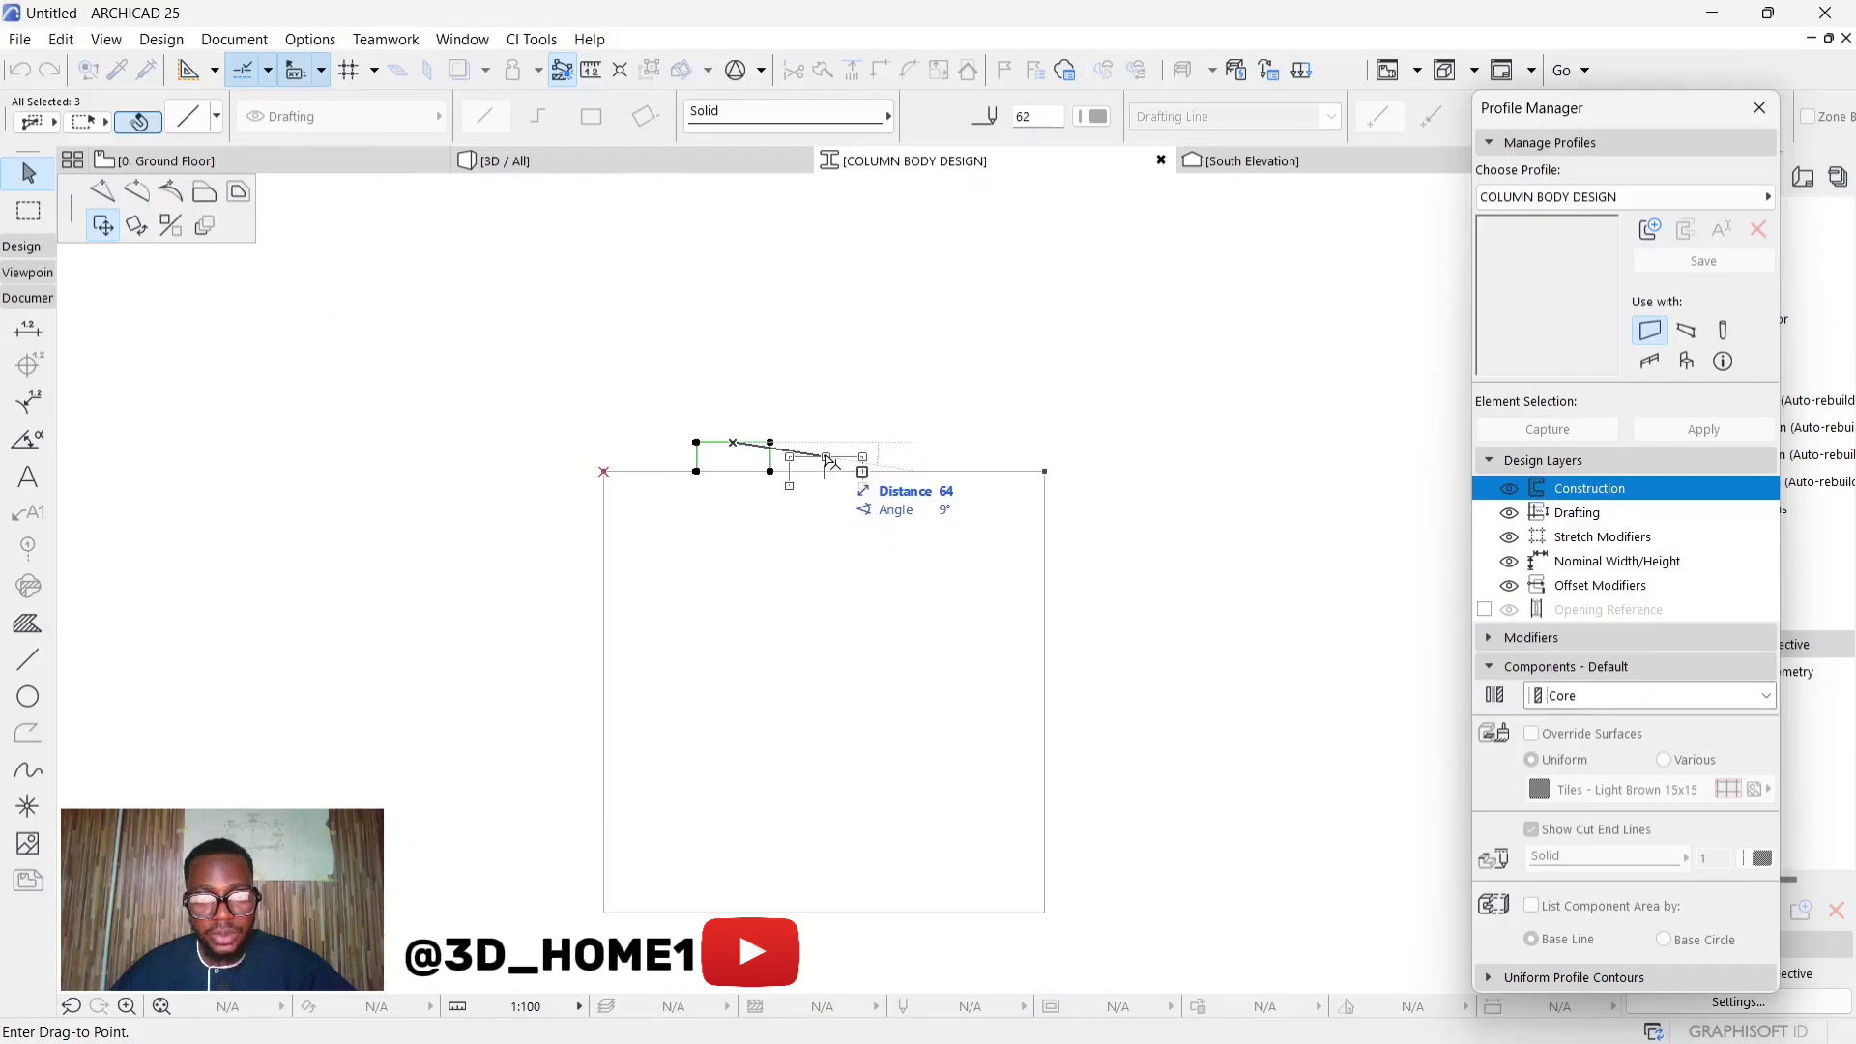
left_click(828, 454)
left_click(879, 443)
Curve the tab's top line upward into a semicircular arc
left_click(841, 442)
left_click(813, 442)
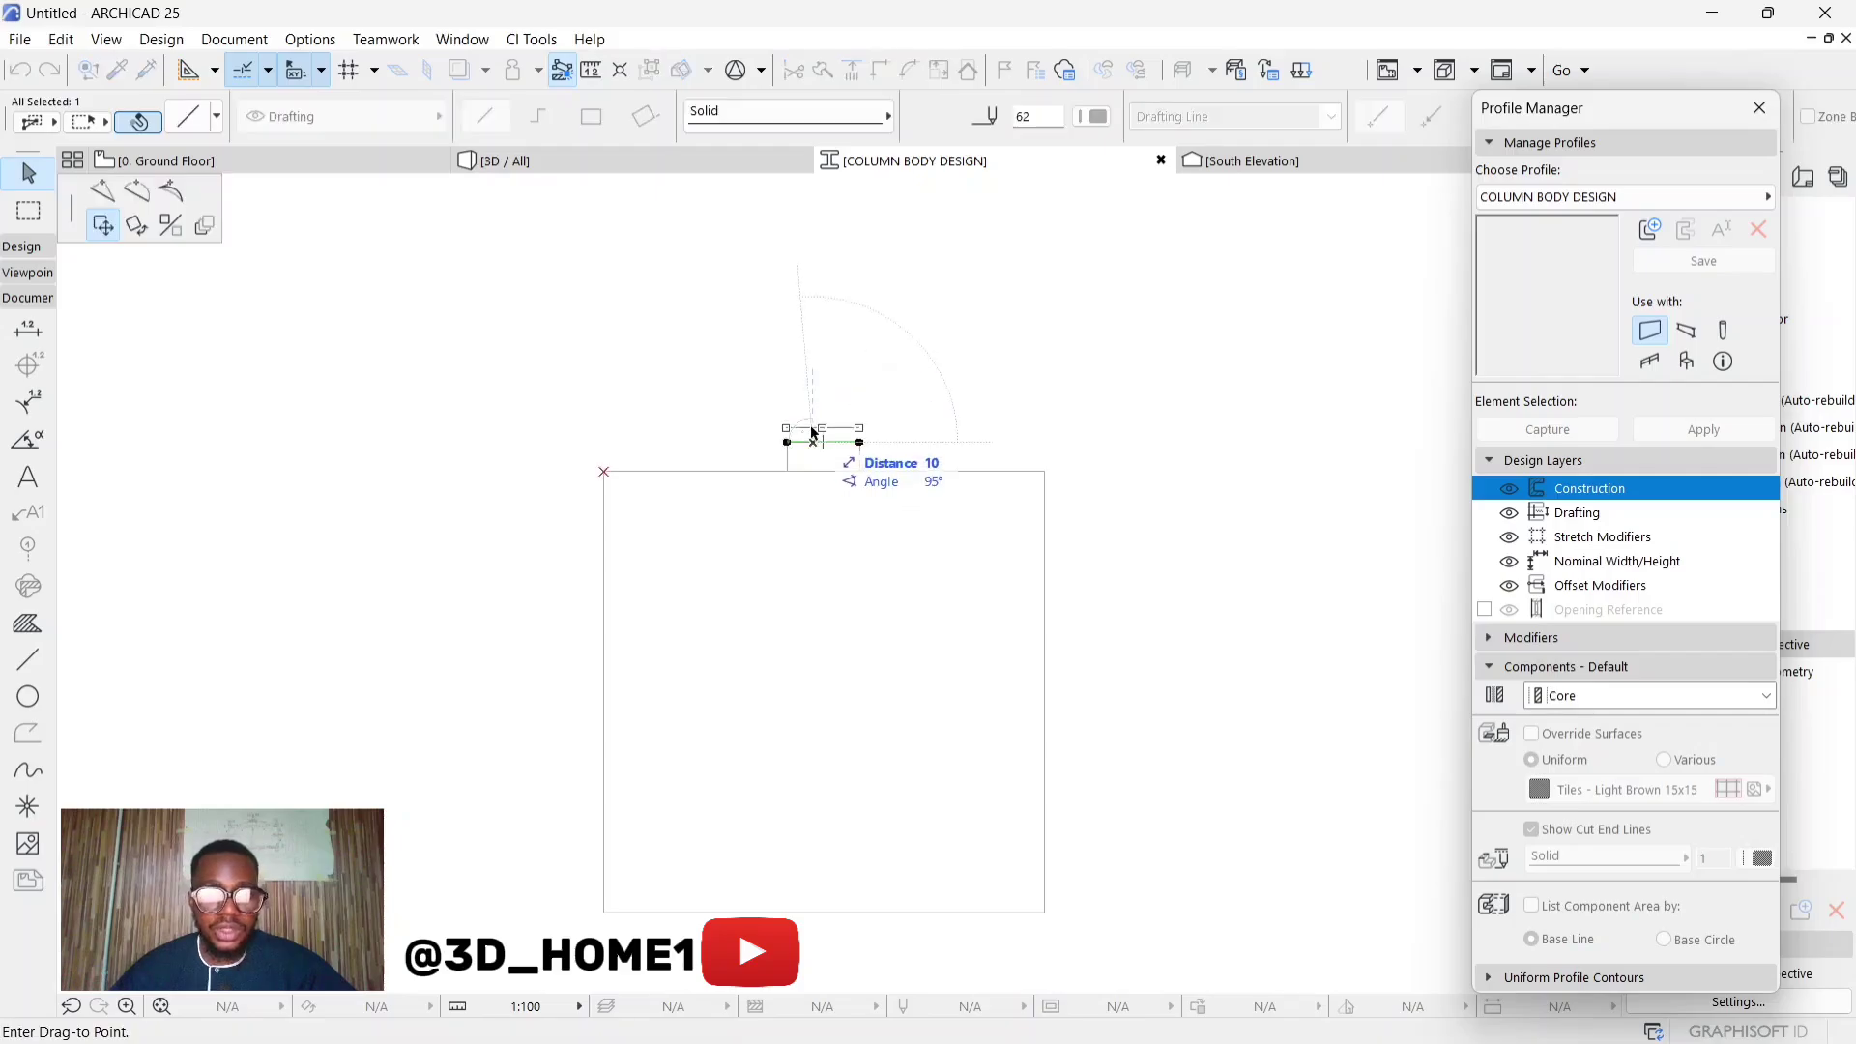
left_click(140, 193)
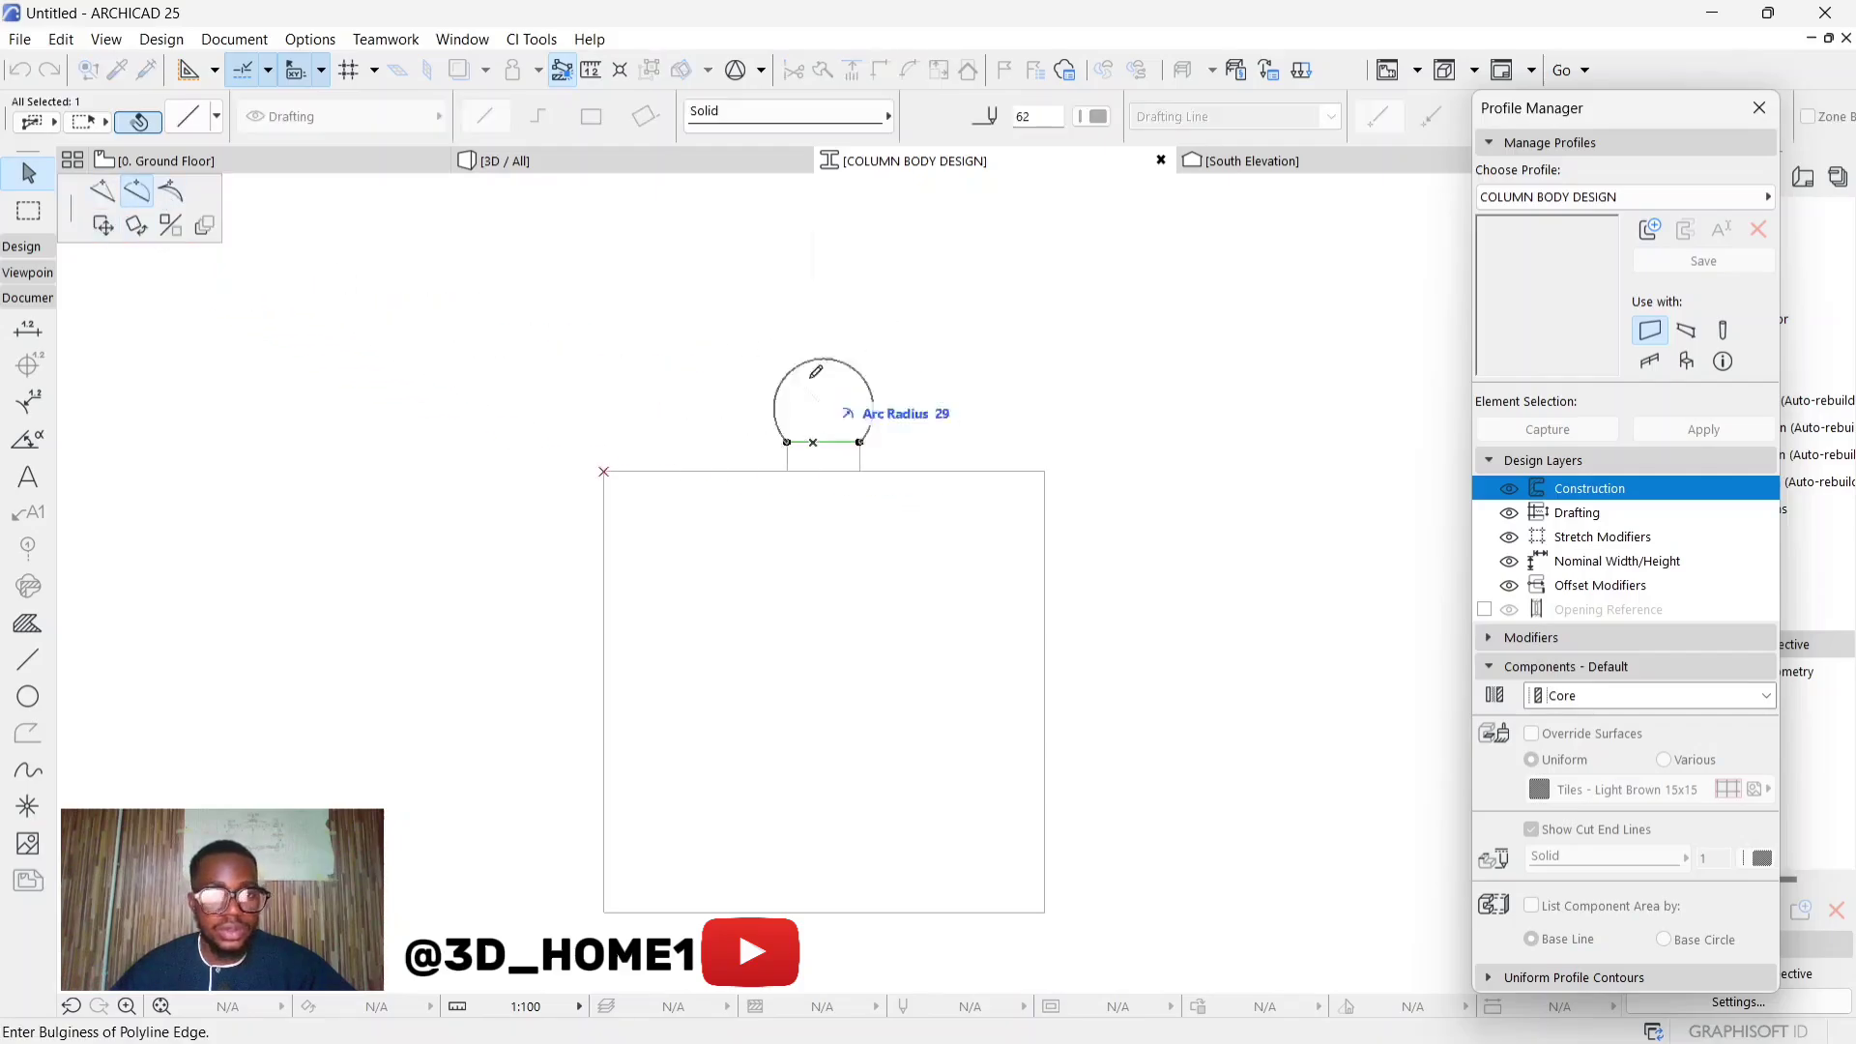
left_click(823, 405)
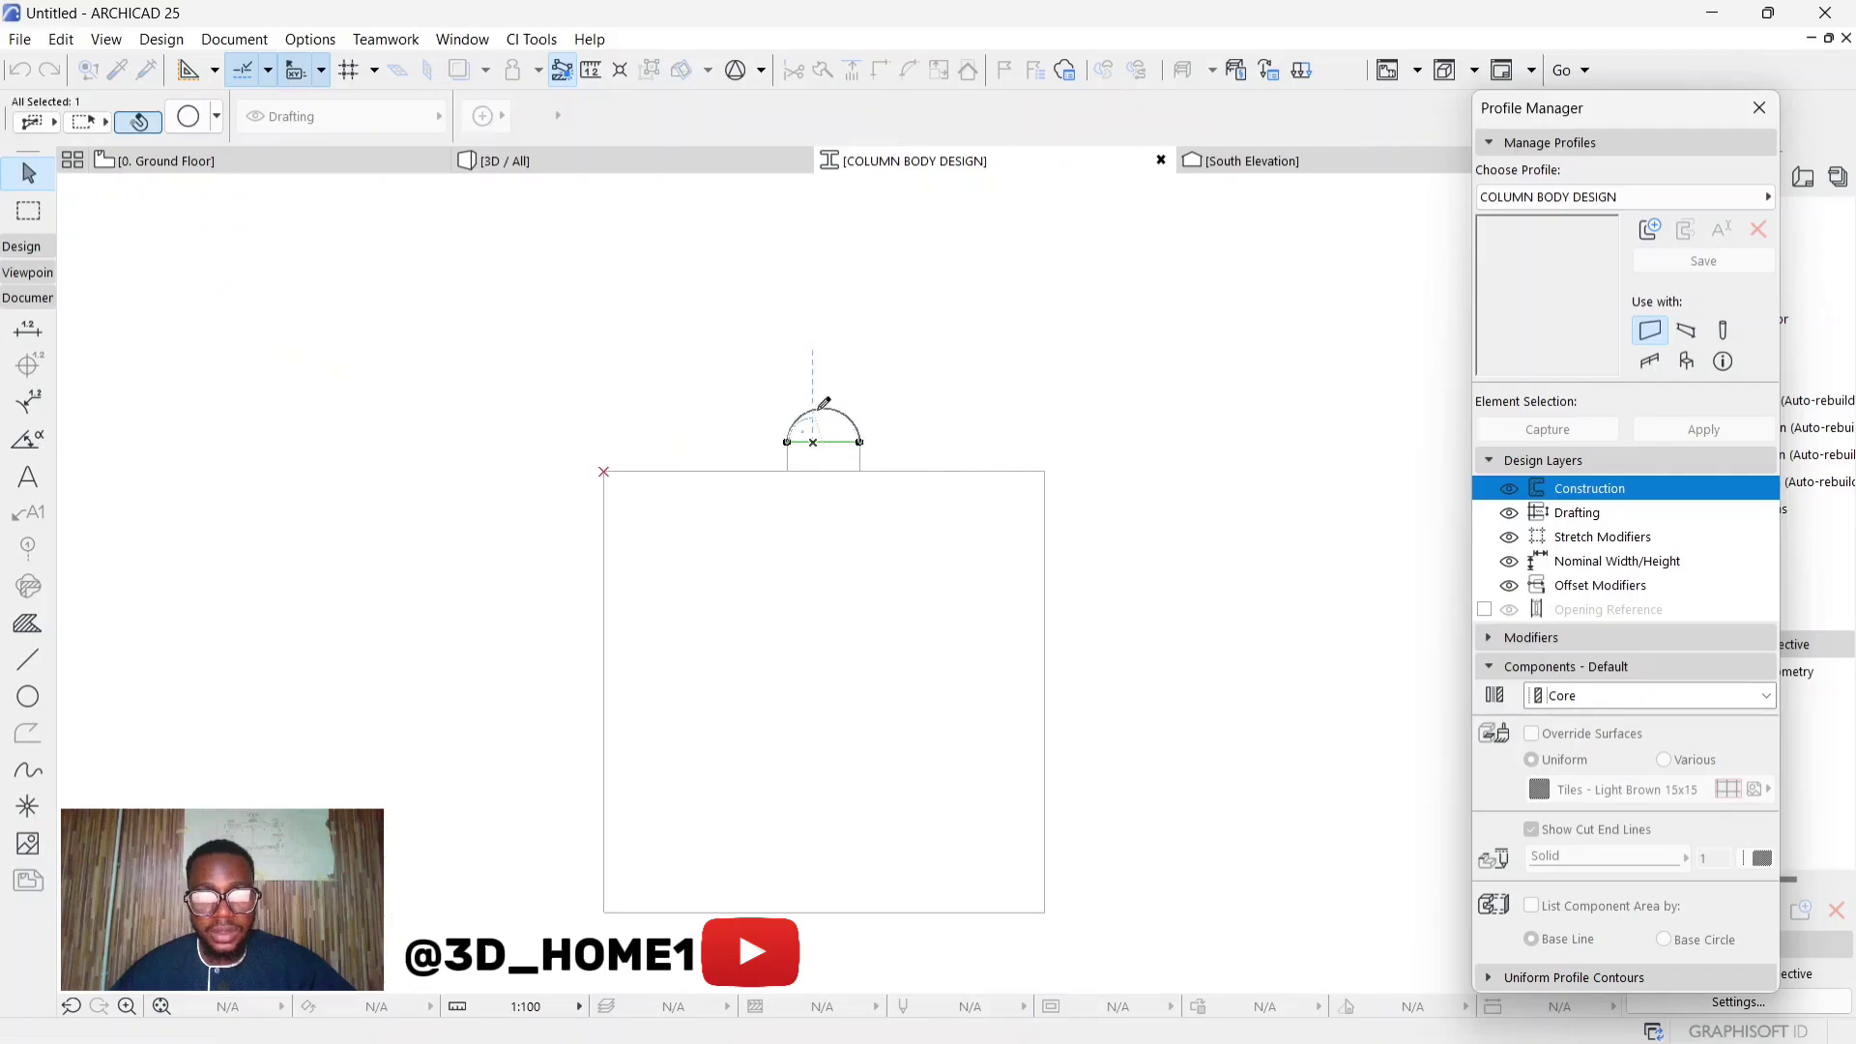
Delete the two short vertical side lines beneath the arc
left_click(859, 454)
left_click(808, 459)
left_click_drag(802, 457, 787, 468)
Move the semicircular arc down so its centre sits on the midpoint of the square's top edge
left_click(825, 423)
left_click(824, 429)
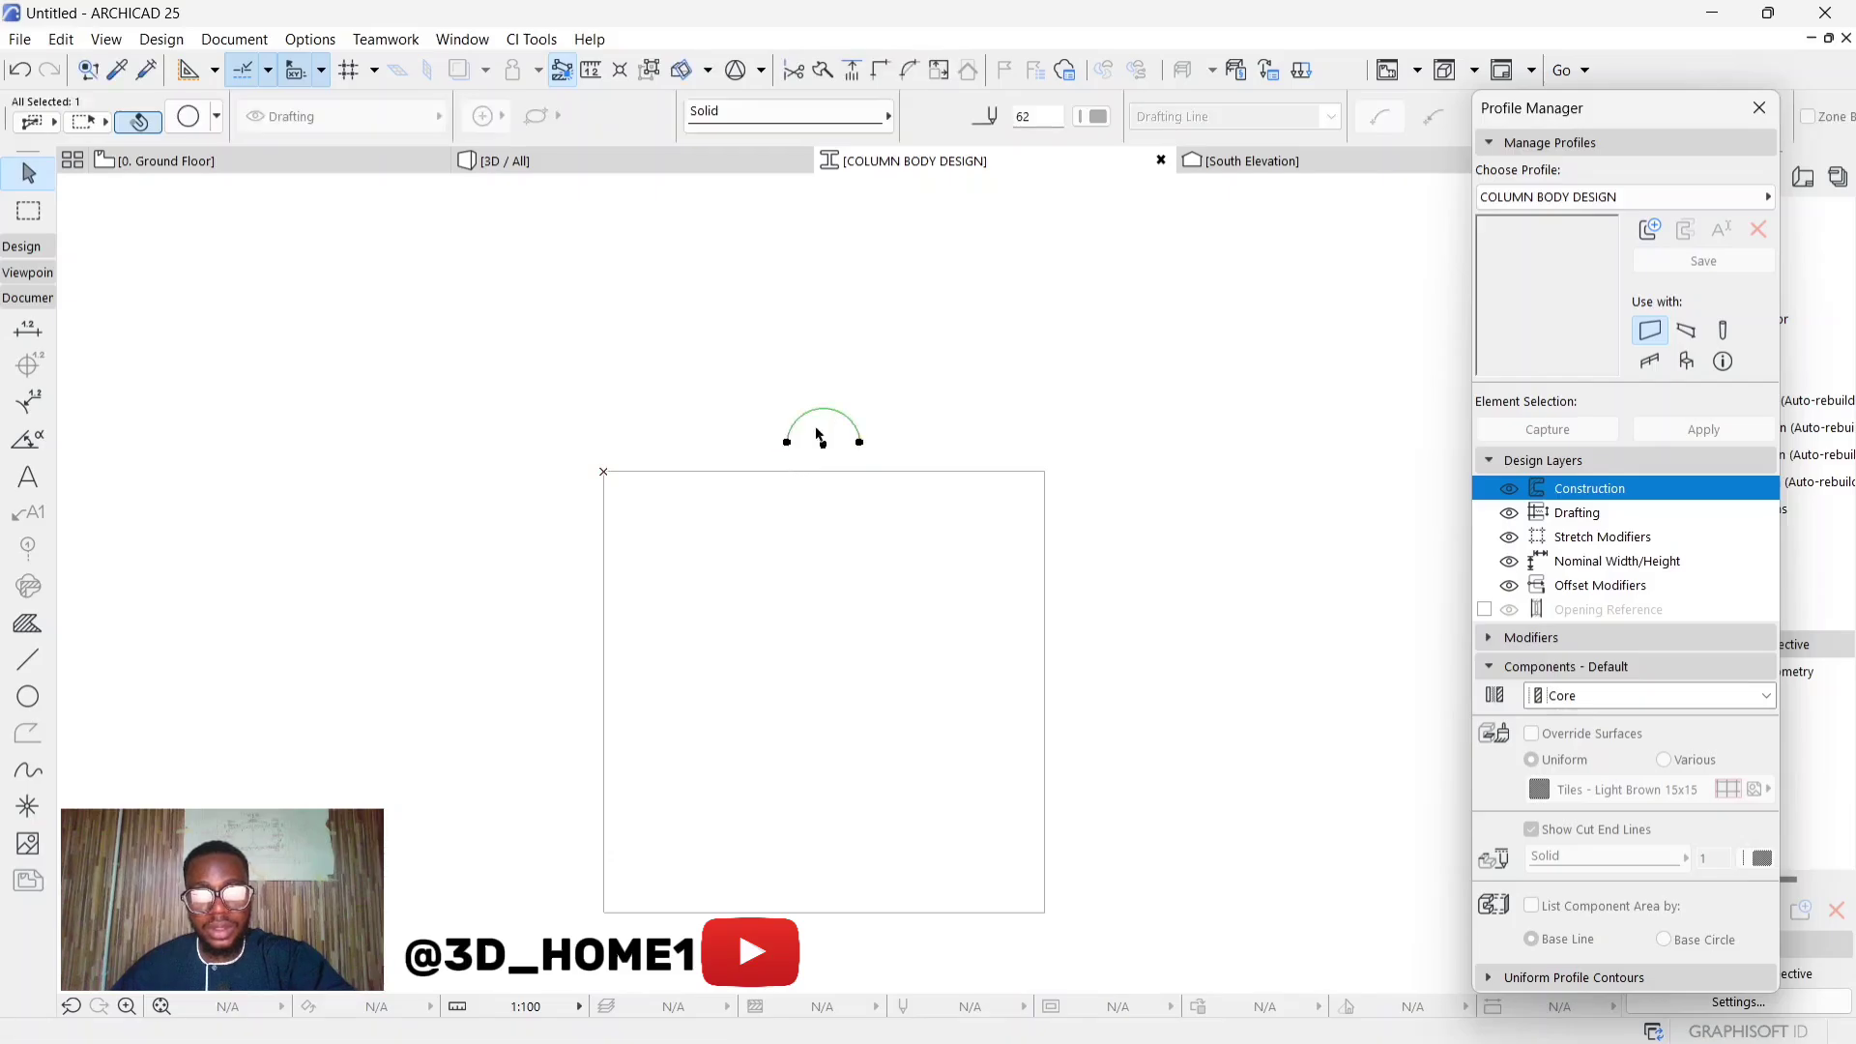
left_click(822, 462)
left_click(824, 470)
scroll(850, 450, "up", 5)
left_click(901, 454)
left_click(895, 462)
left_click(631, 462)
left_click(765, 513)
scroll(778, 513, "down", 3)
left_click(808, 460)
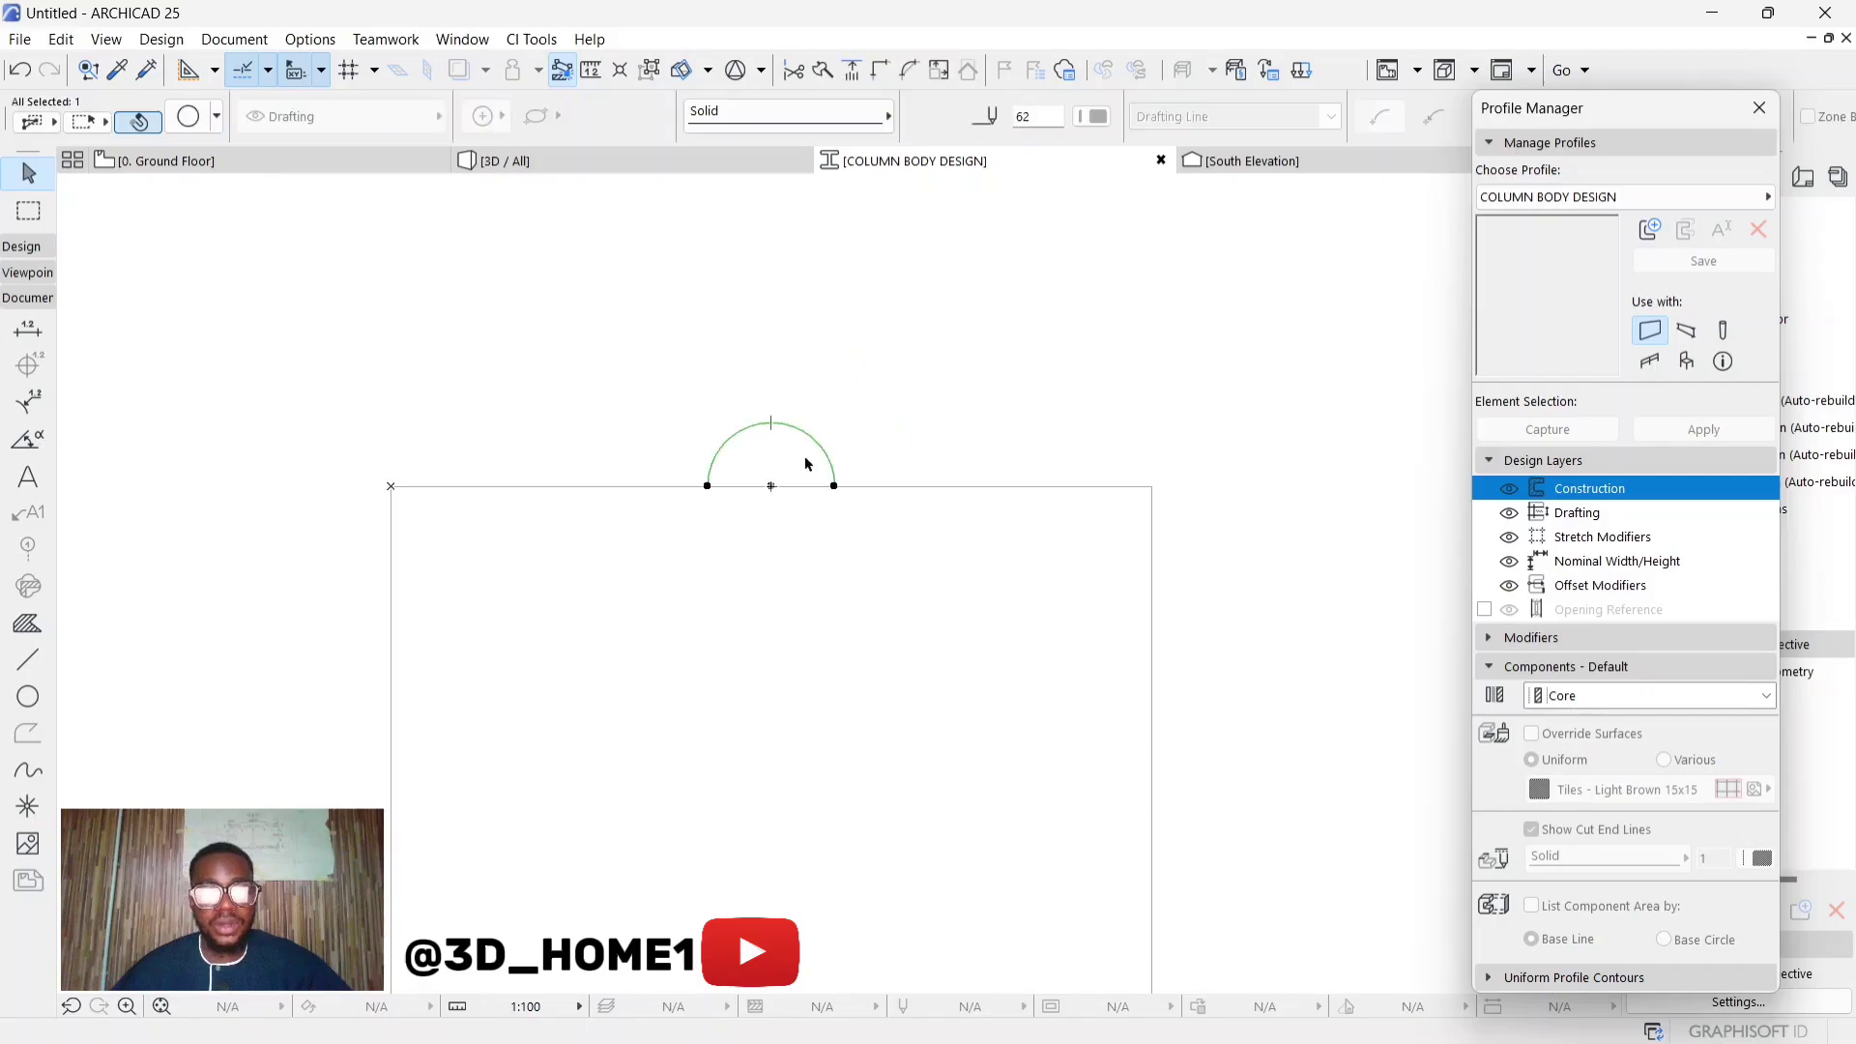
Copy the arc once to each side along the top edge, forming a row of three adjoining semicircles
left_click(770, 486)
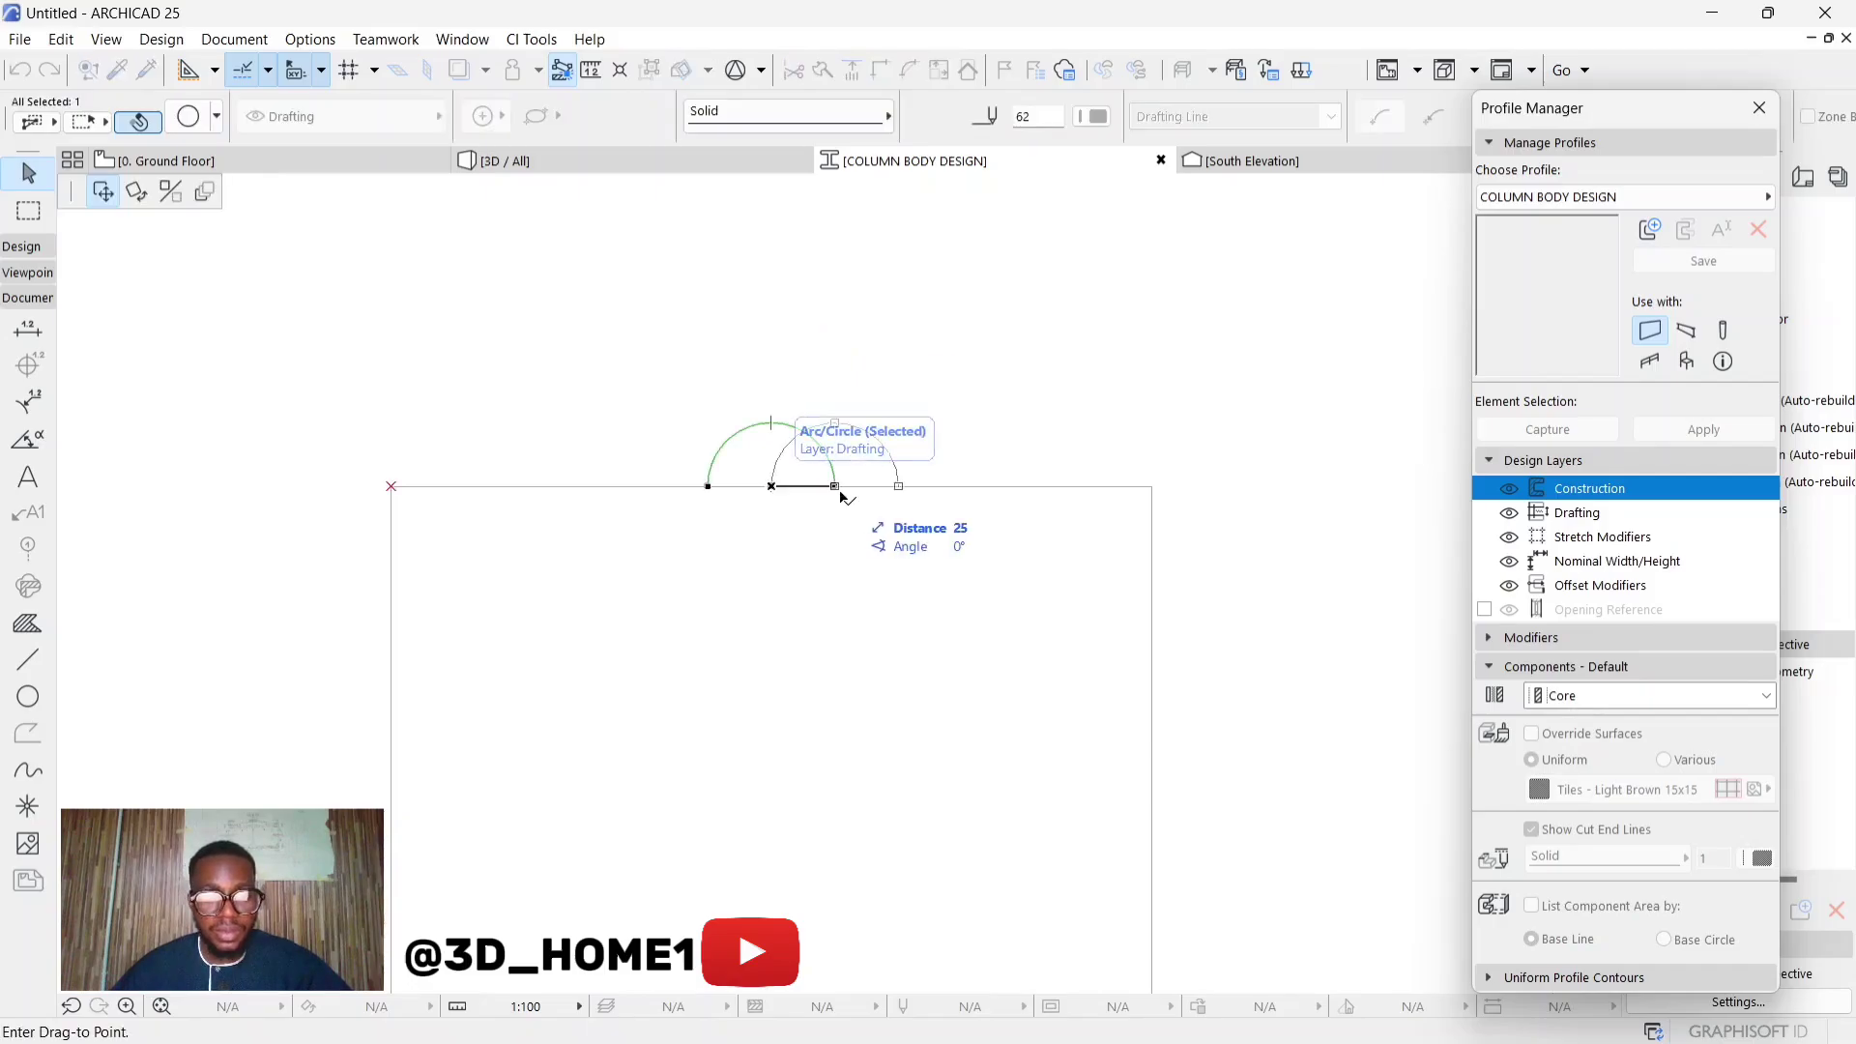
left_click(900, 488)
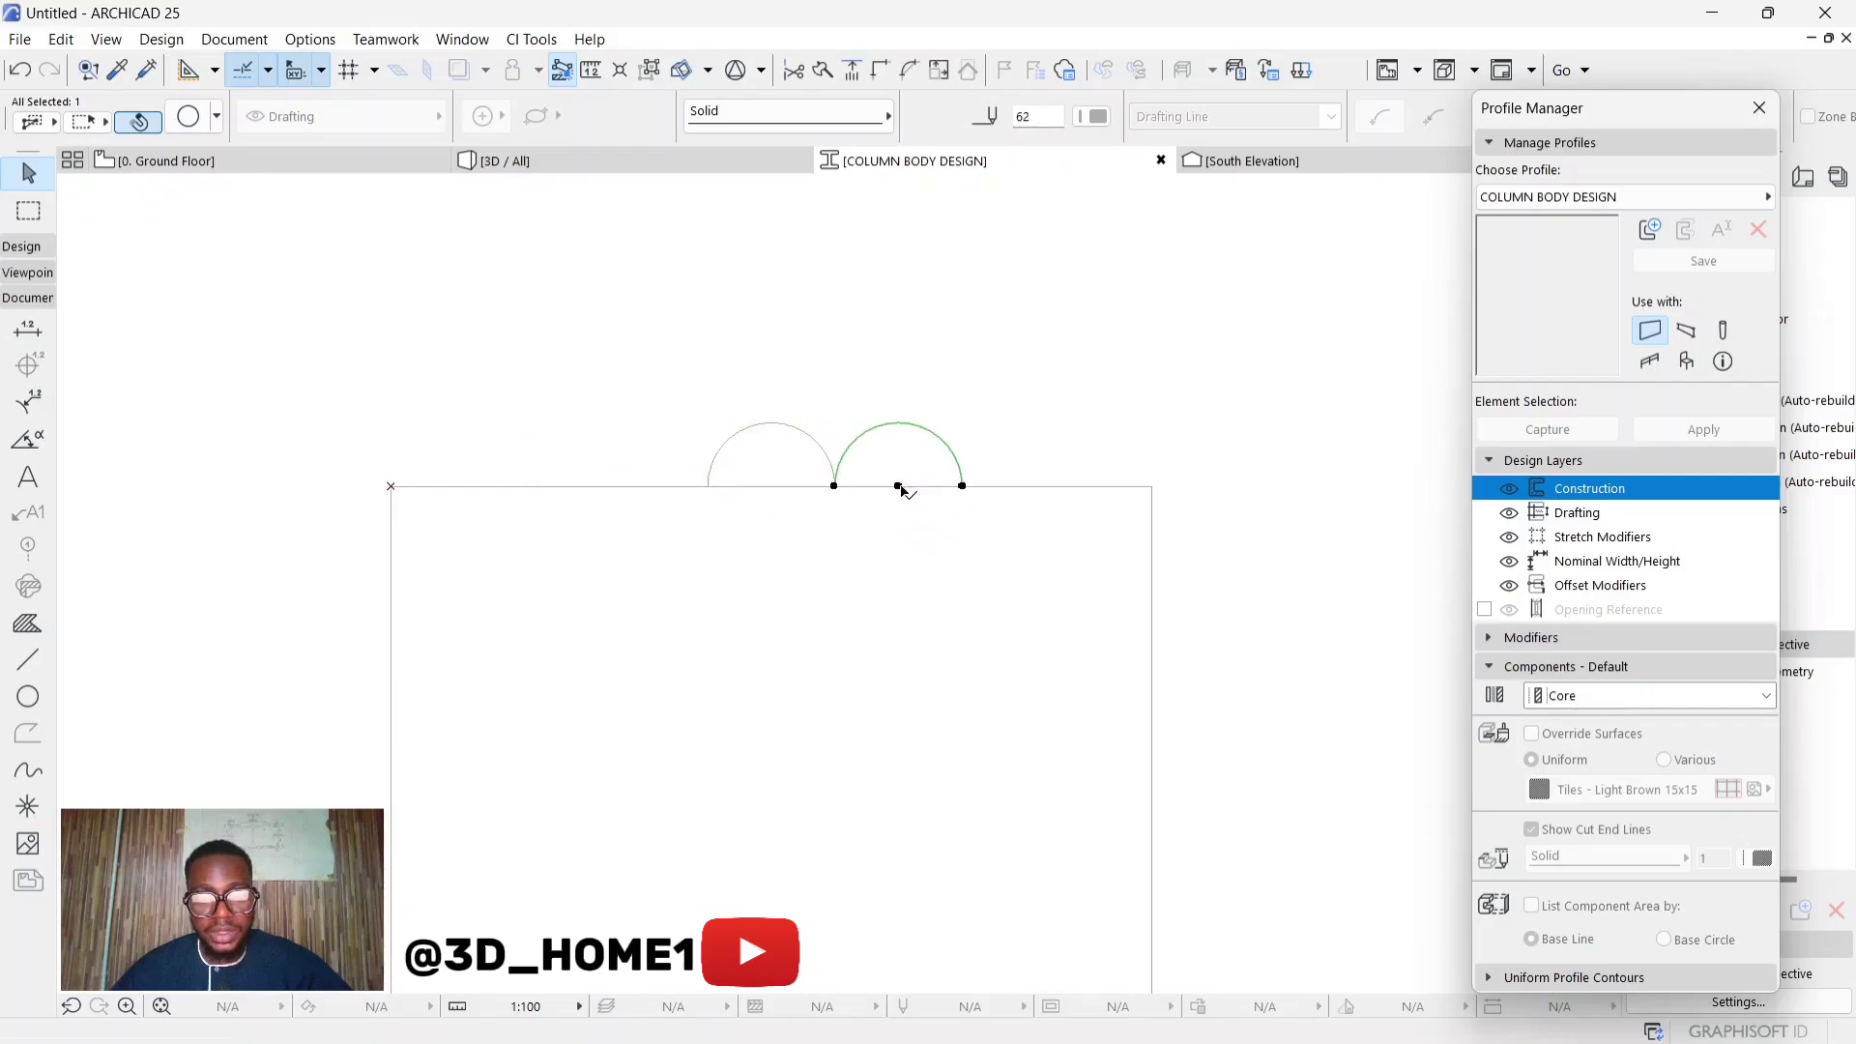
left_click(898, 487)
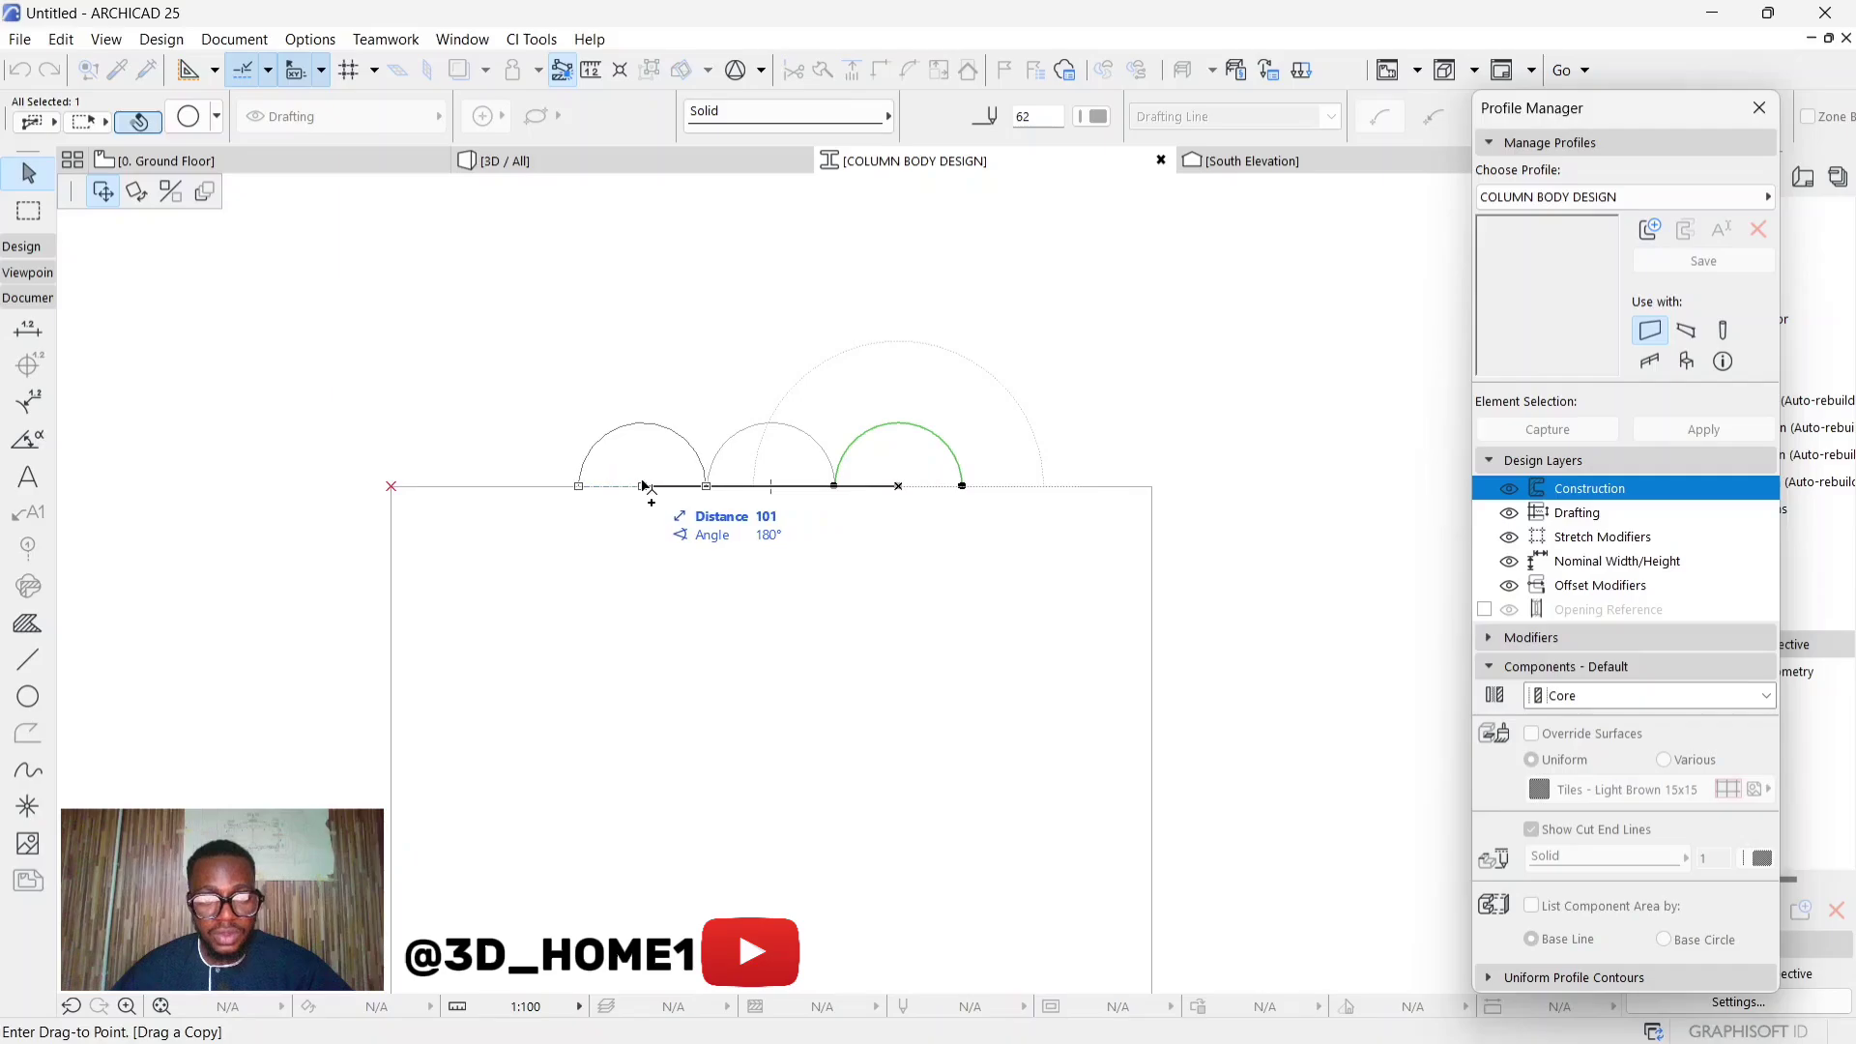
left_click(644, 486)
key("Escape")
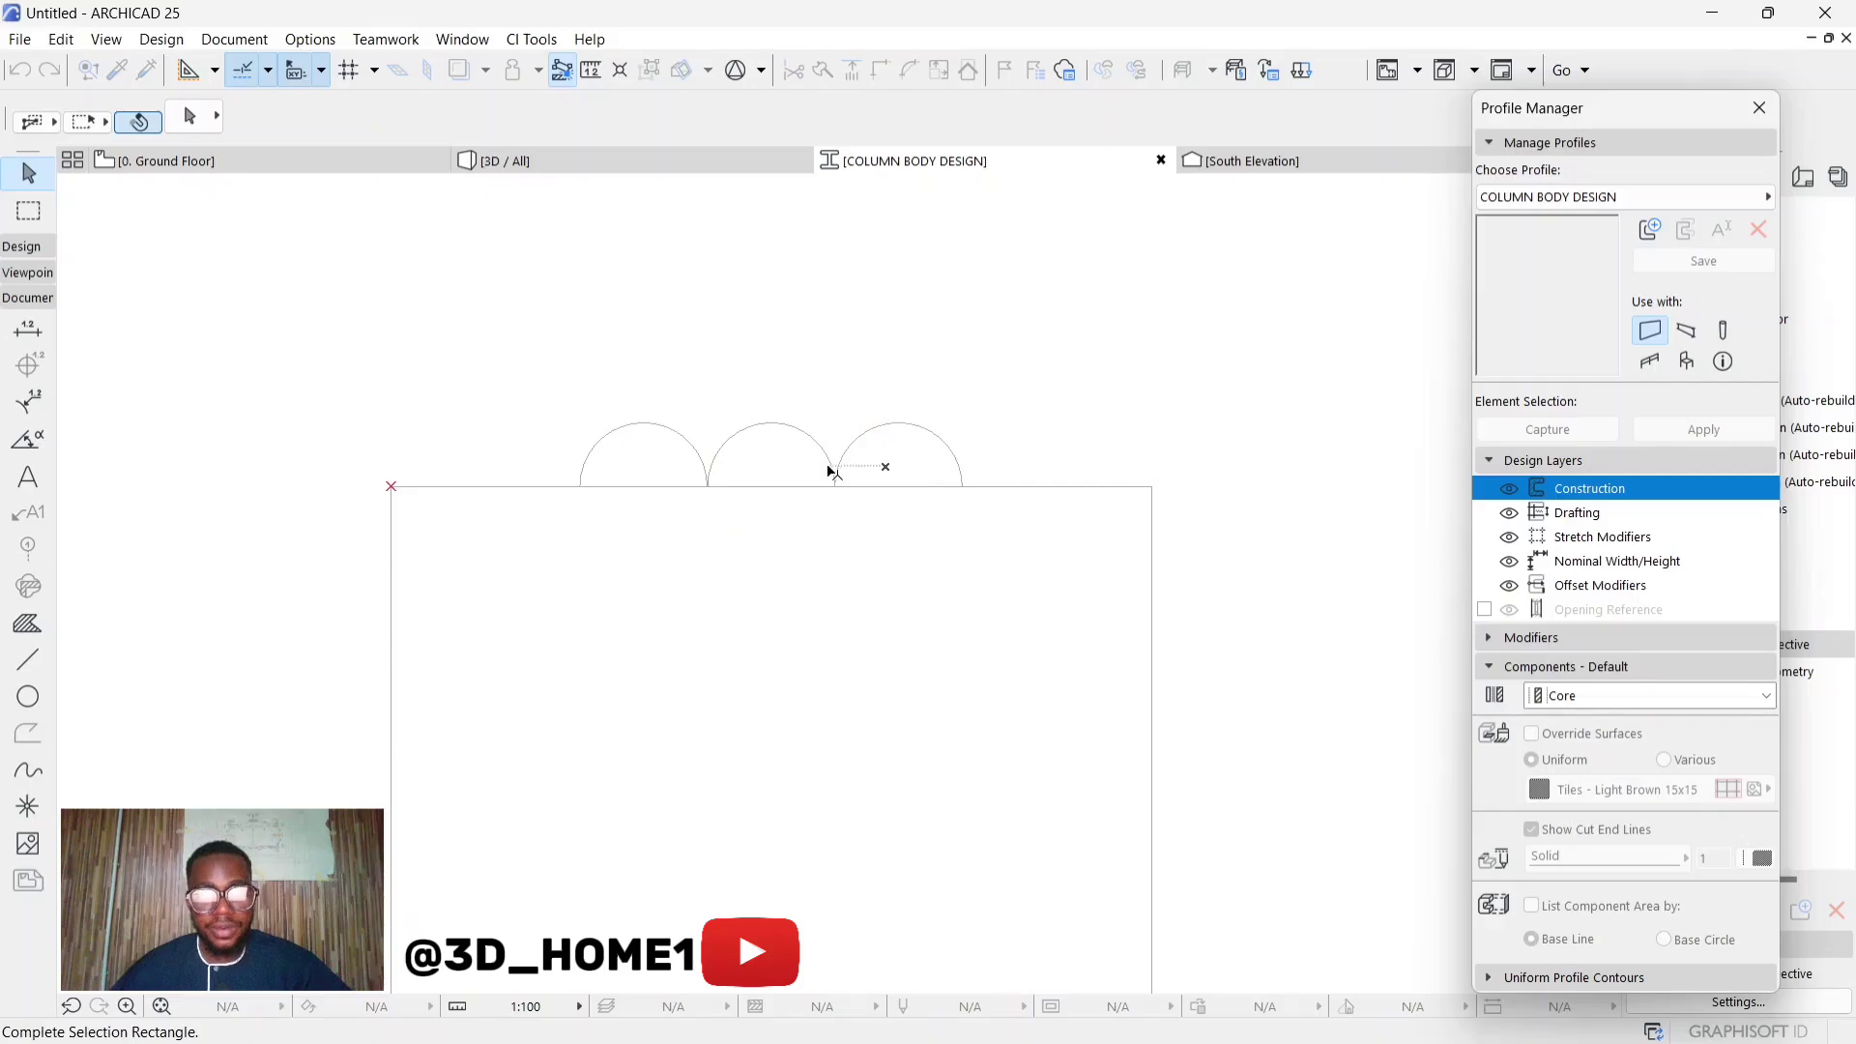
Select the three top arcs and mirror a copy about the square's horizontal centreline onto the bottom edge
left_click(949, 466)
left_click(539, 395)
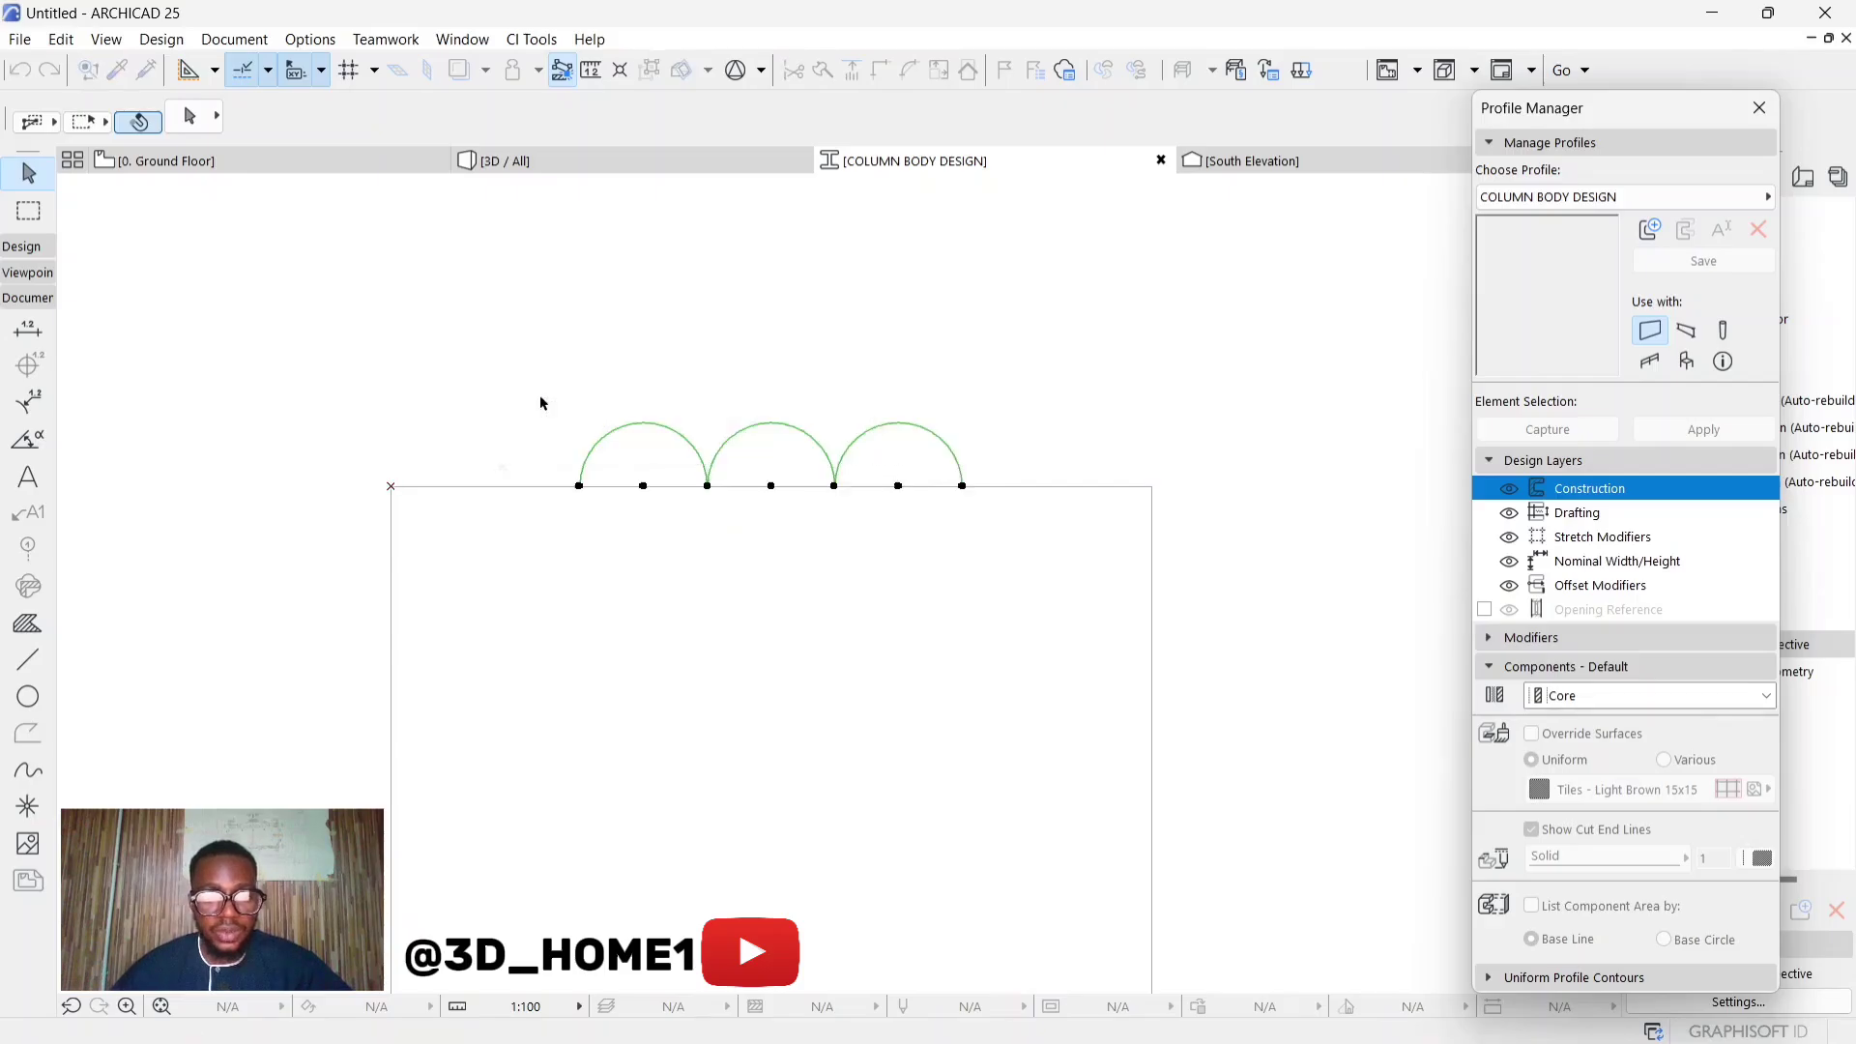
scroll(870, 425, "down", 2)
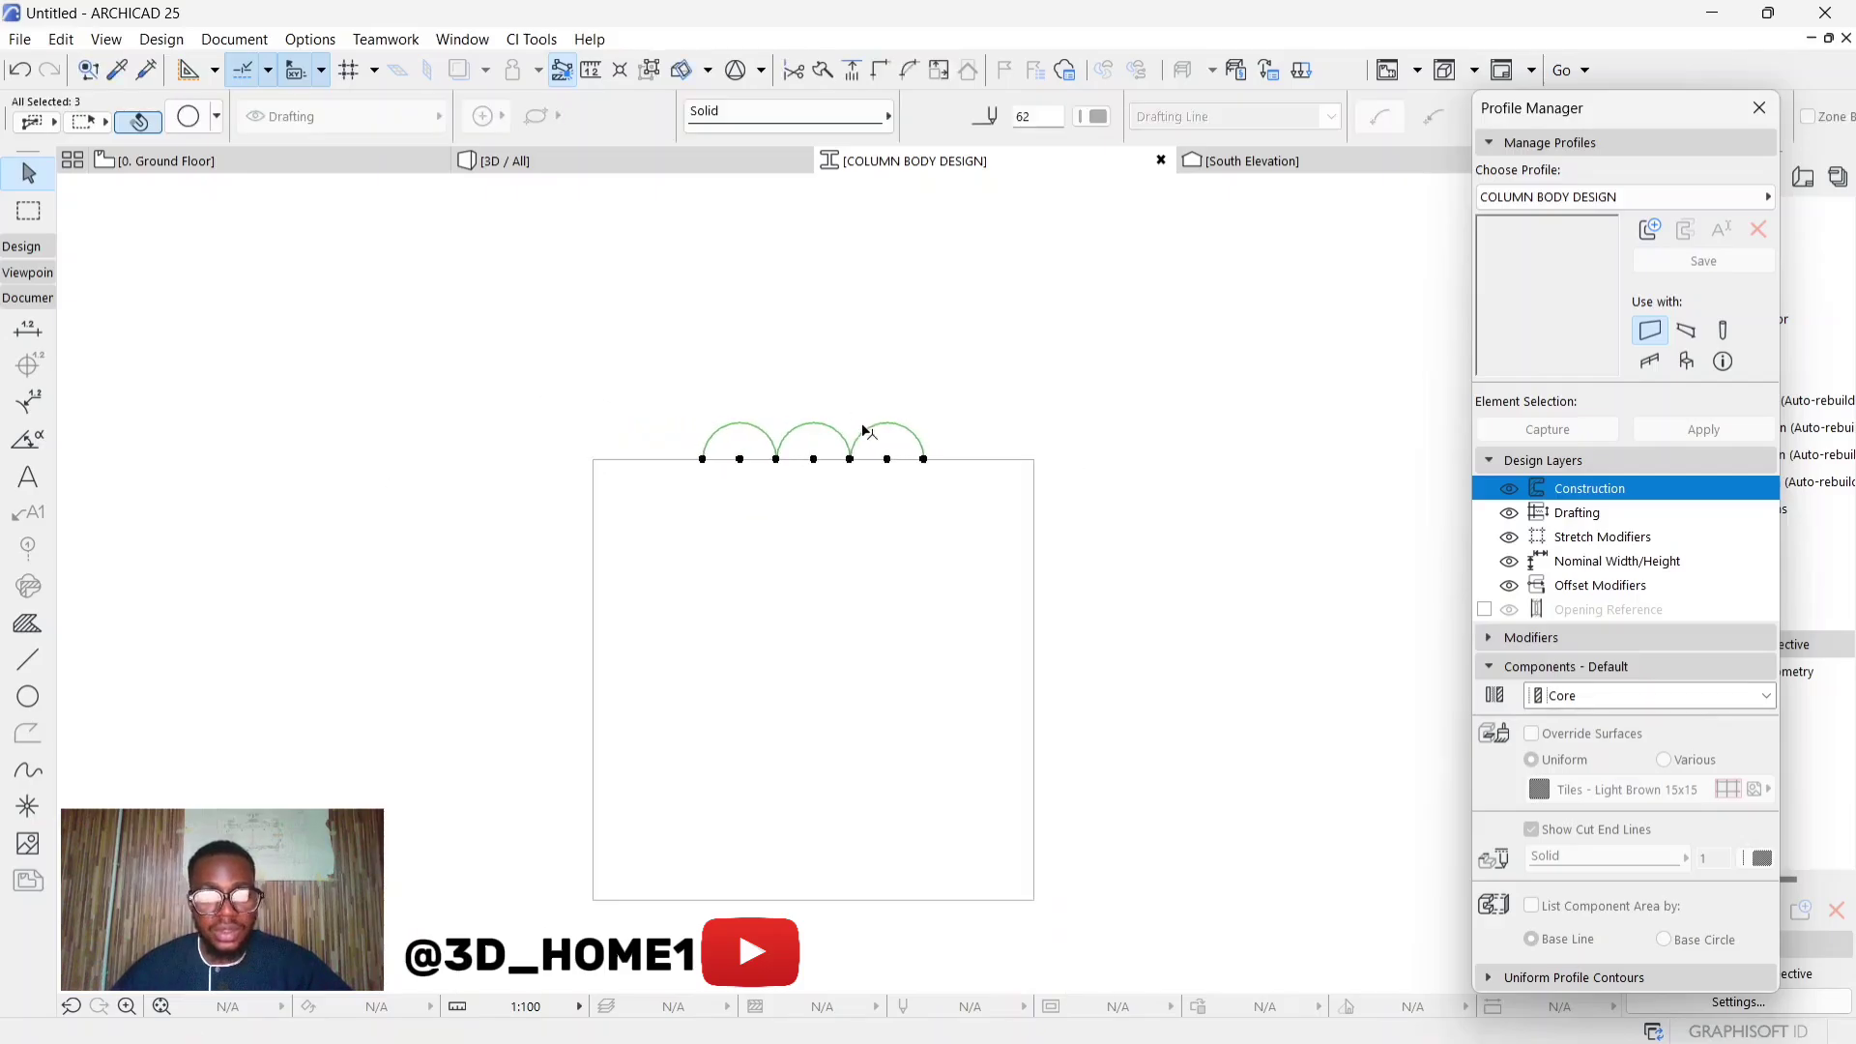
left_click(925, 460)
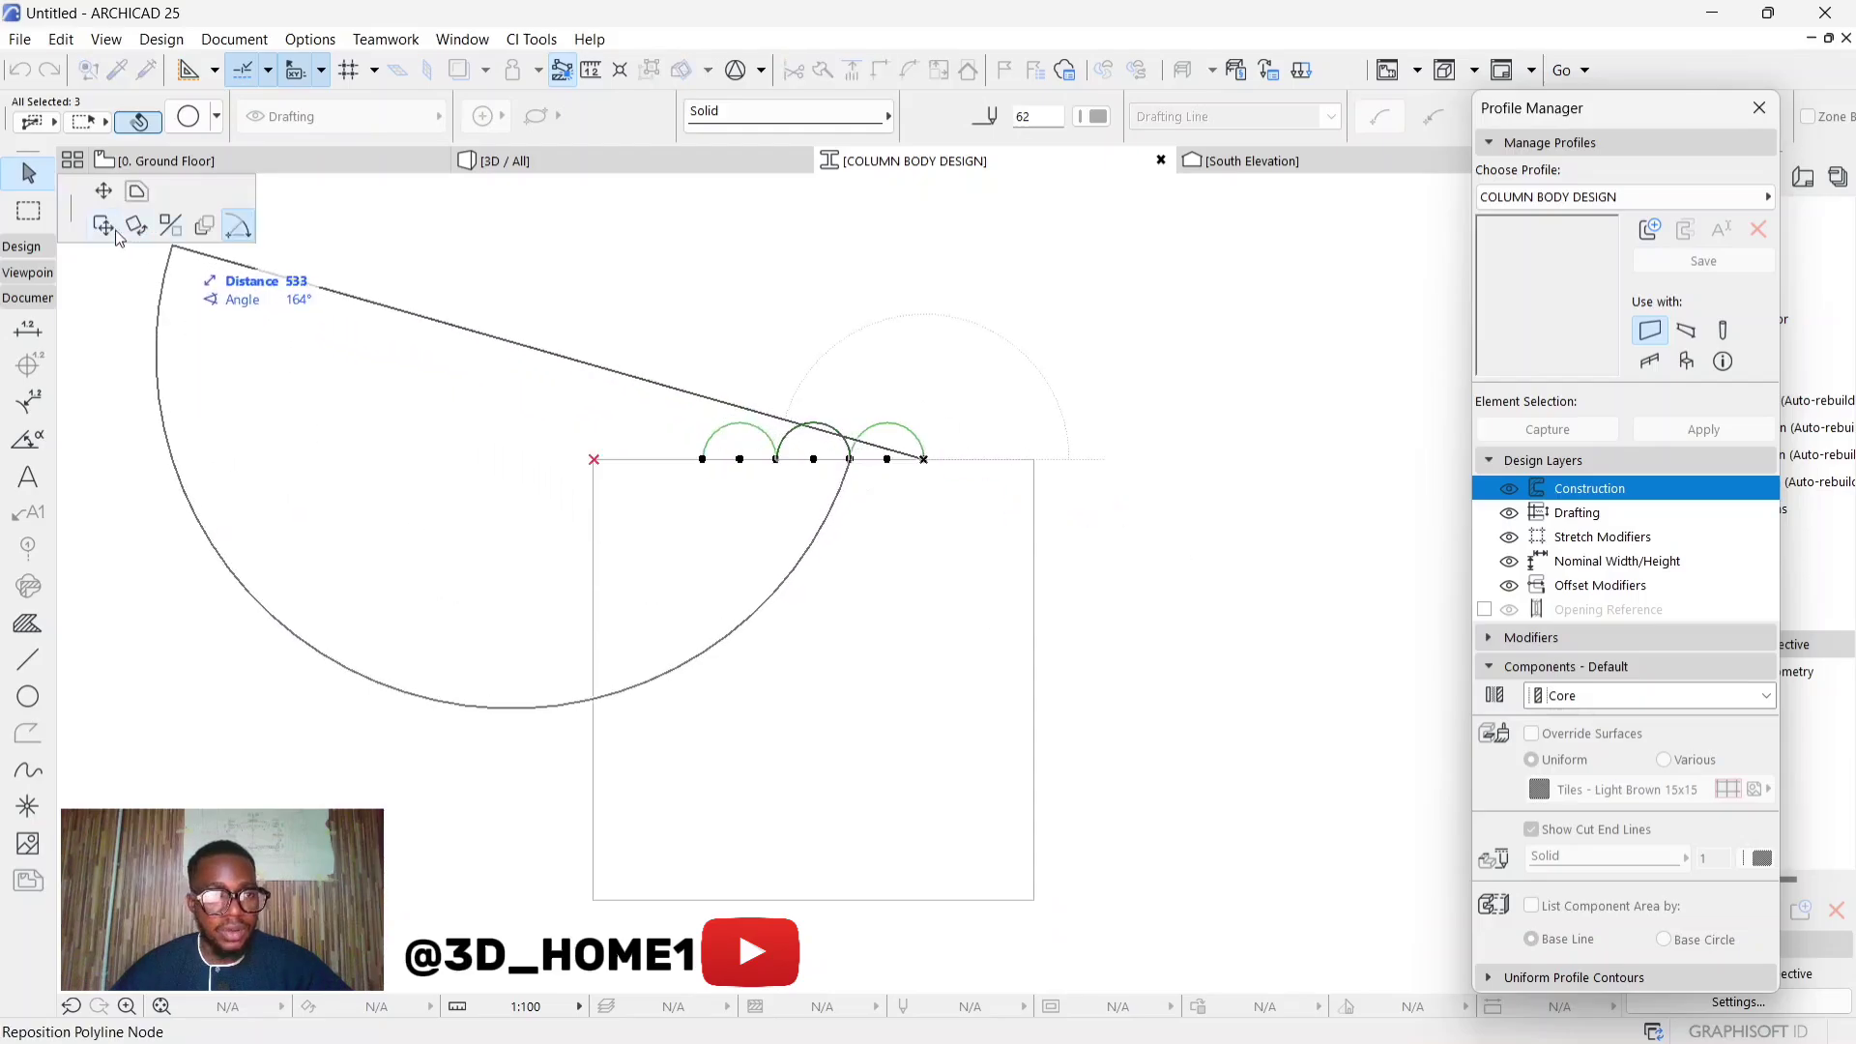
left_click(170, 227)
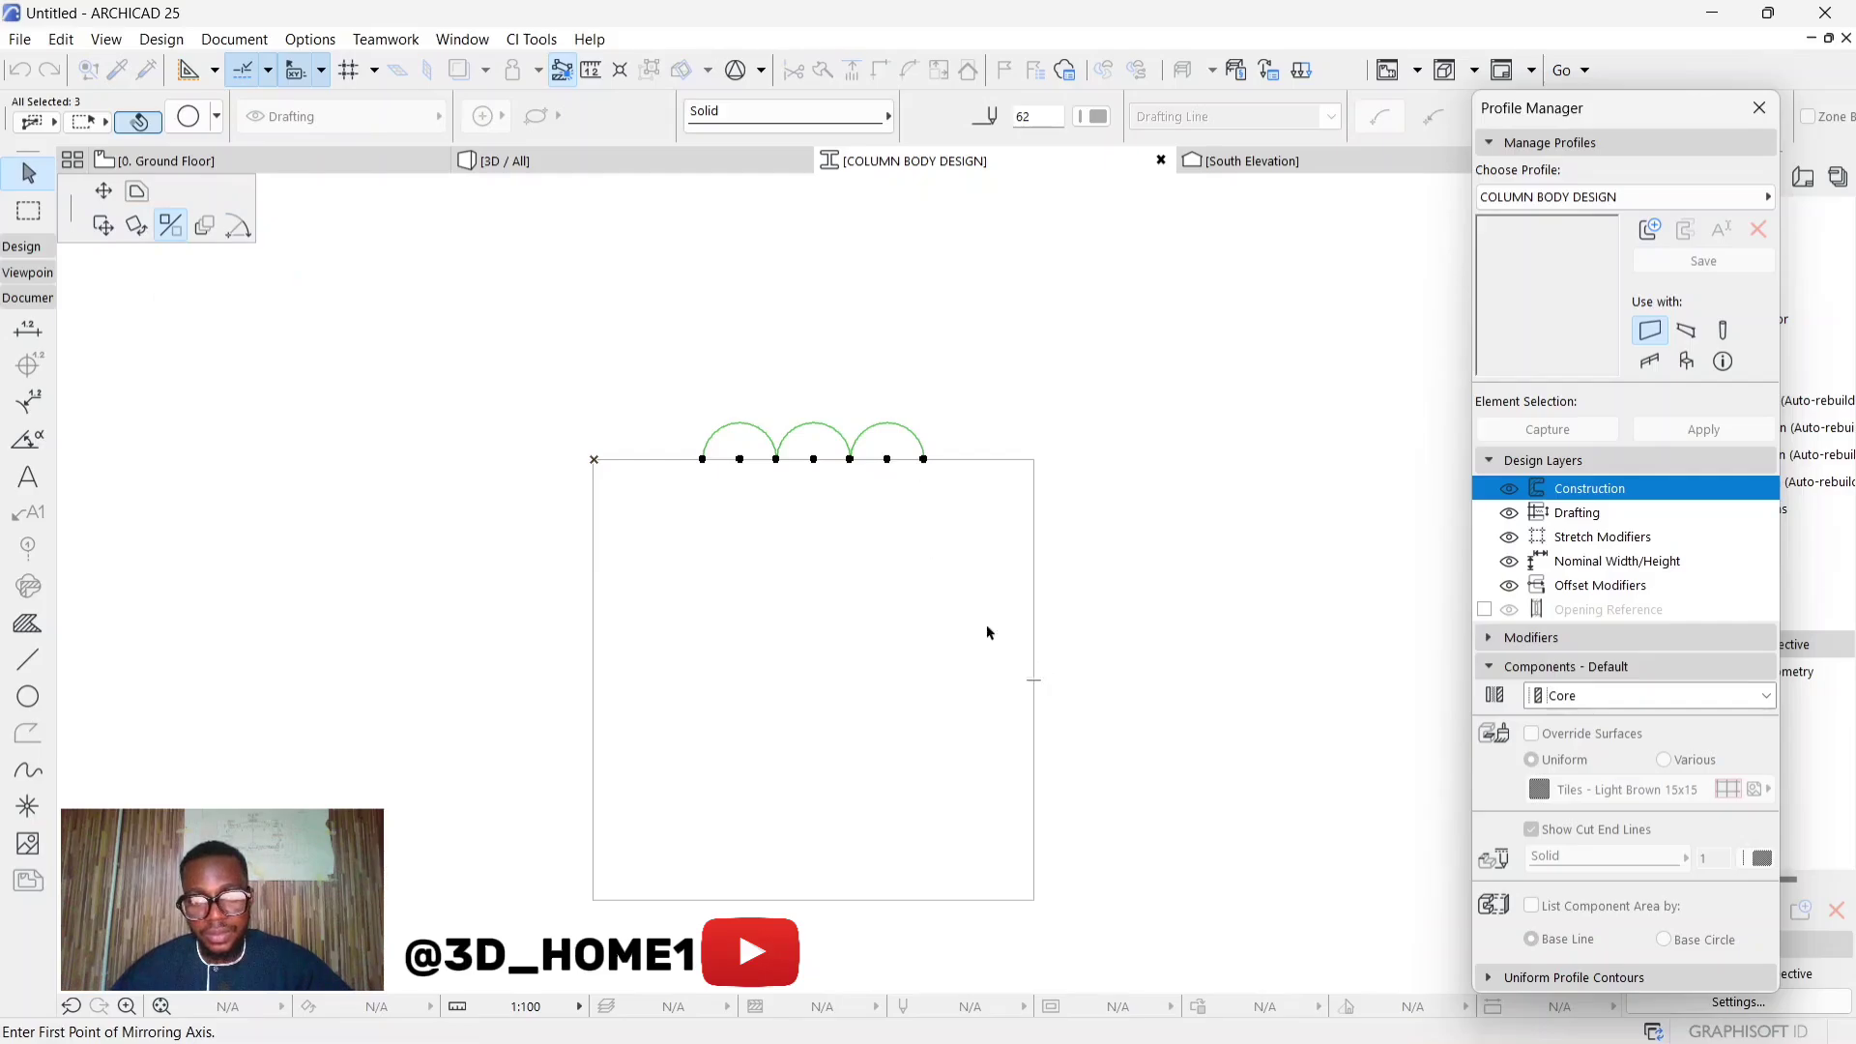
left_click(1033, 681)
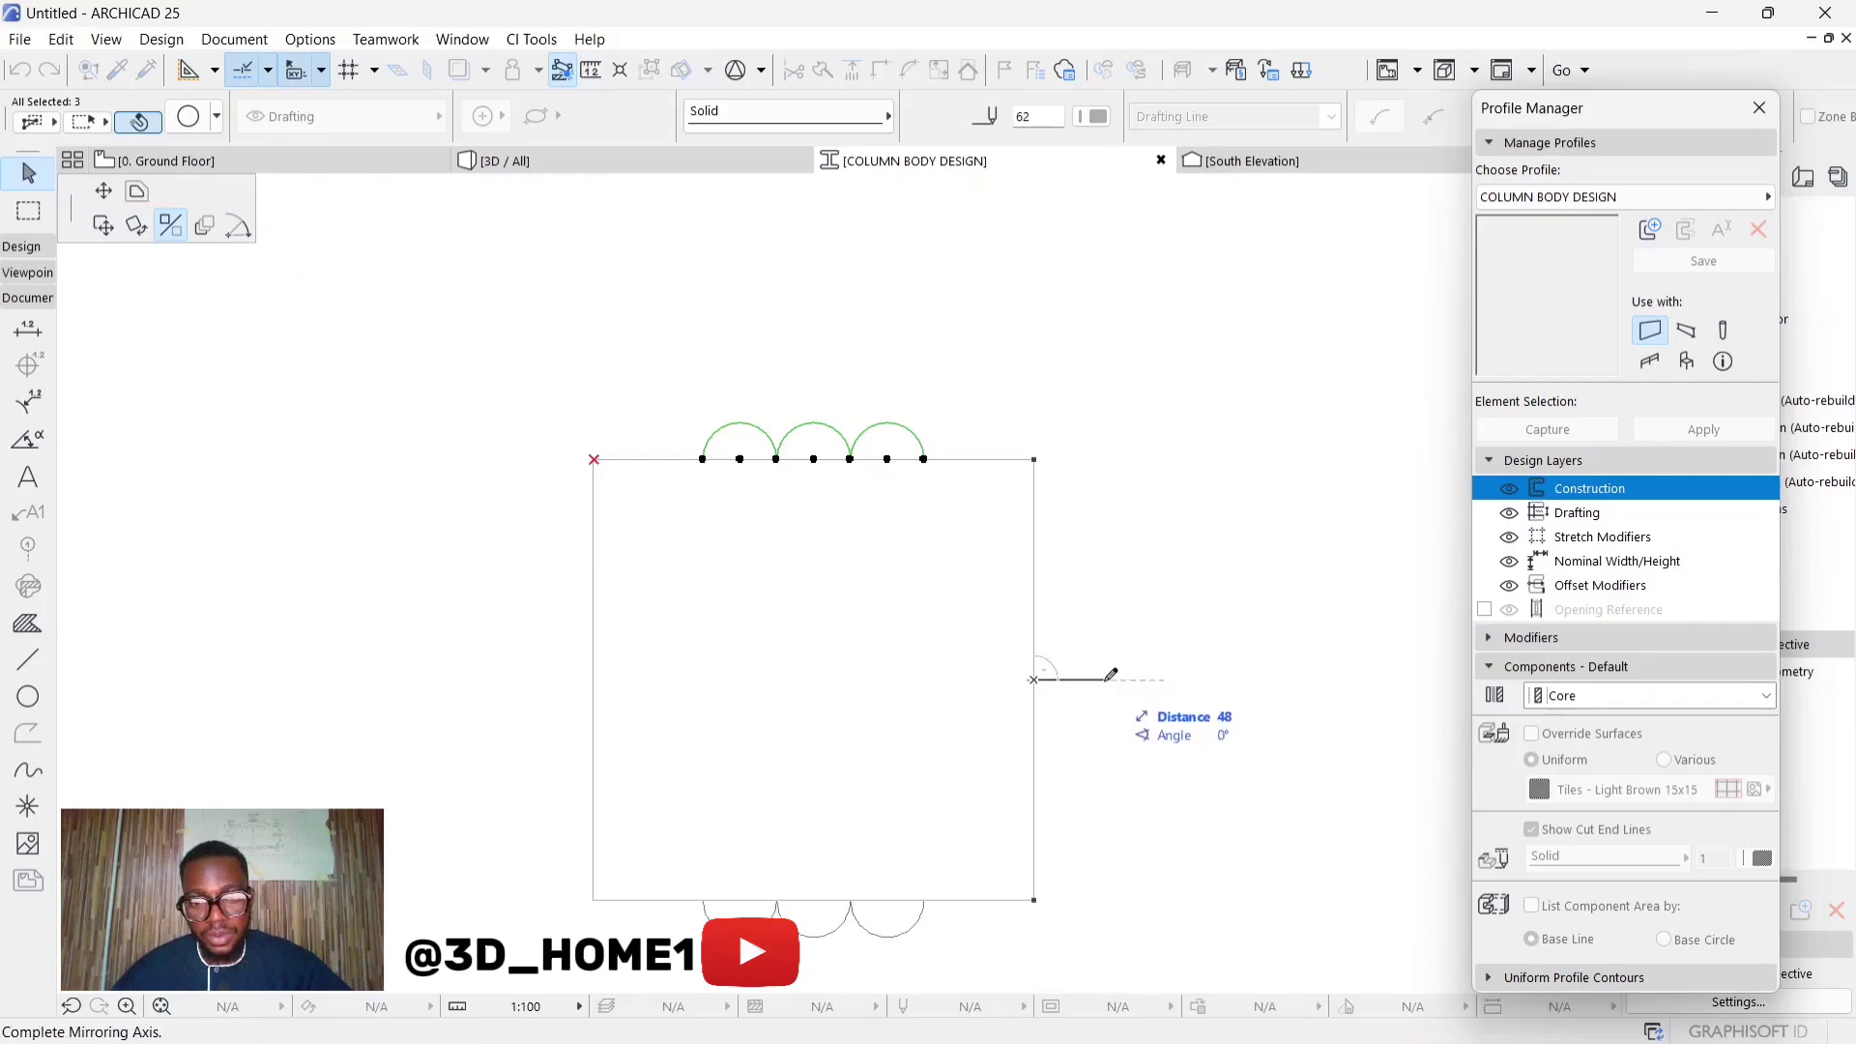
key("ctrl")
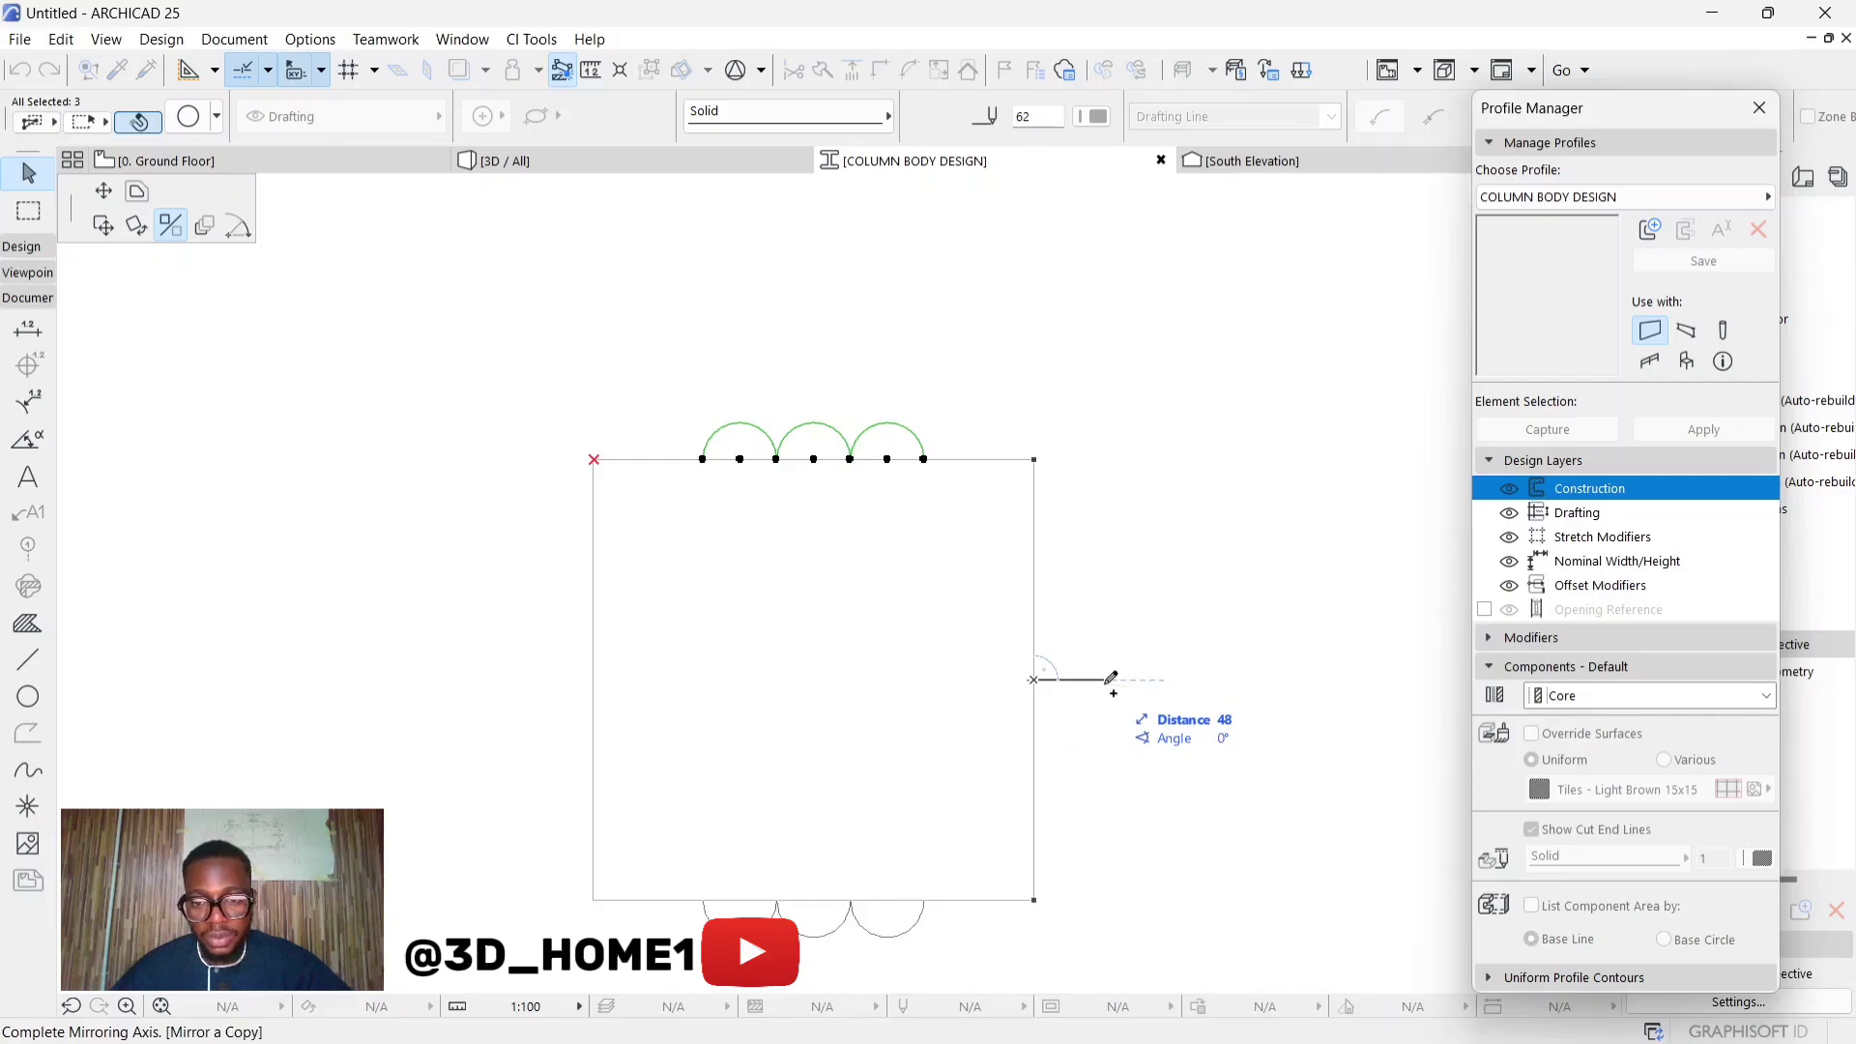
left_click(1111, 680)
Rotate a copy of the three bottom arcs 90° clockwise about their left endpoint
scroll(980, 692, "down", 2)
scroll(947, 746, "up", 7)
scroll(961, 600, "down", 5)
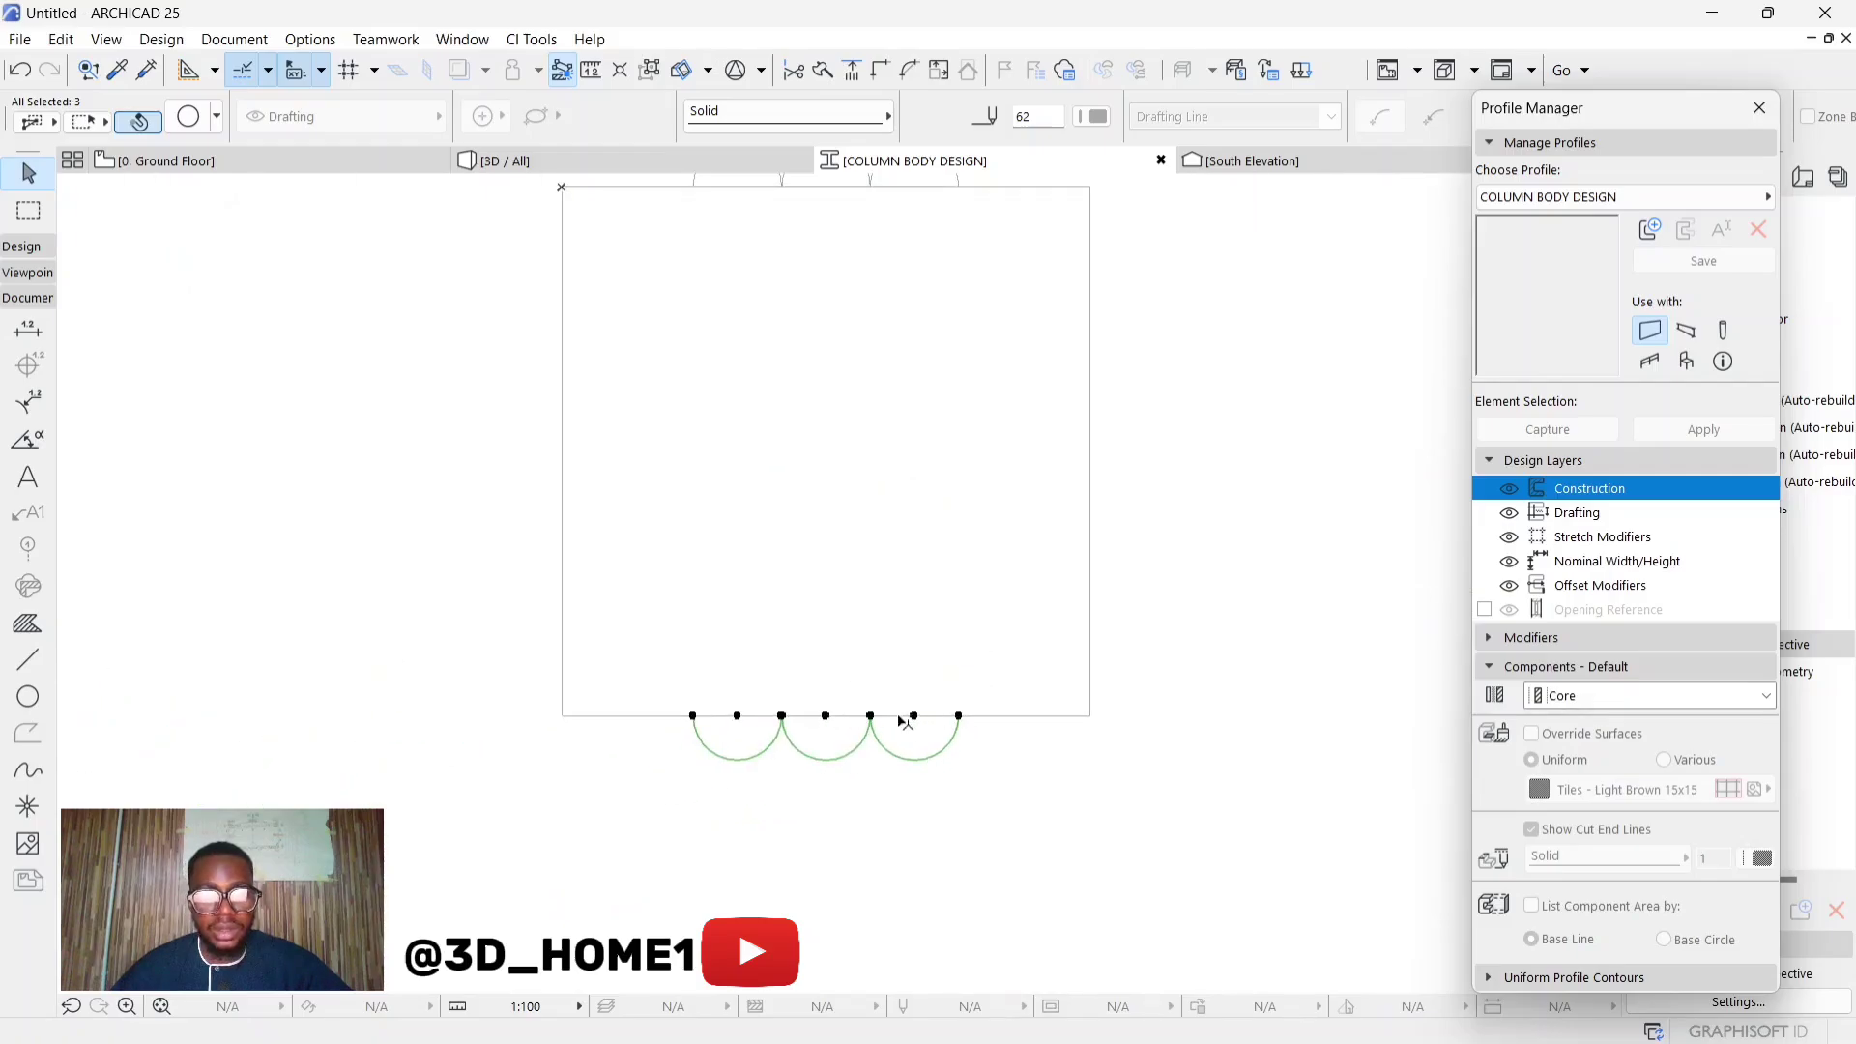
key("ctrl+m")
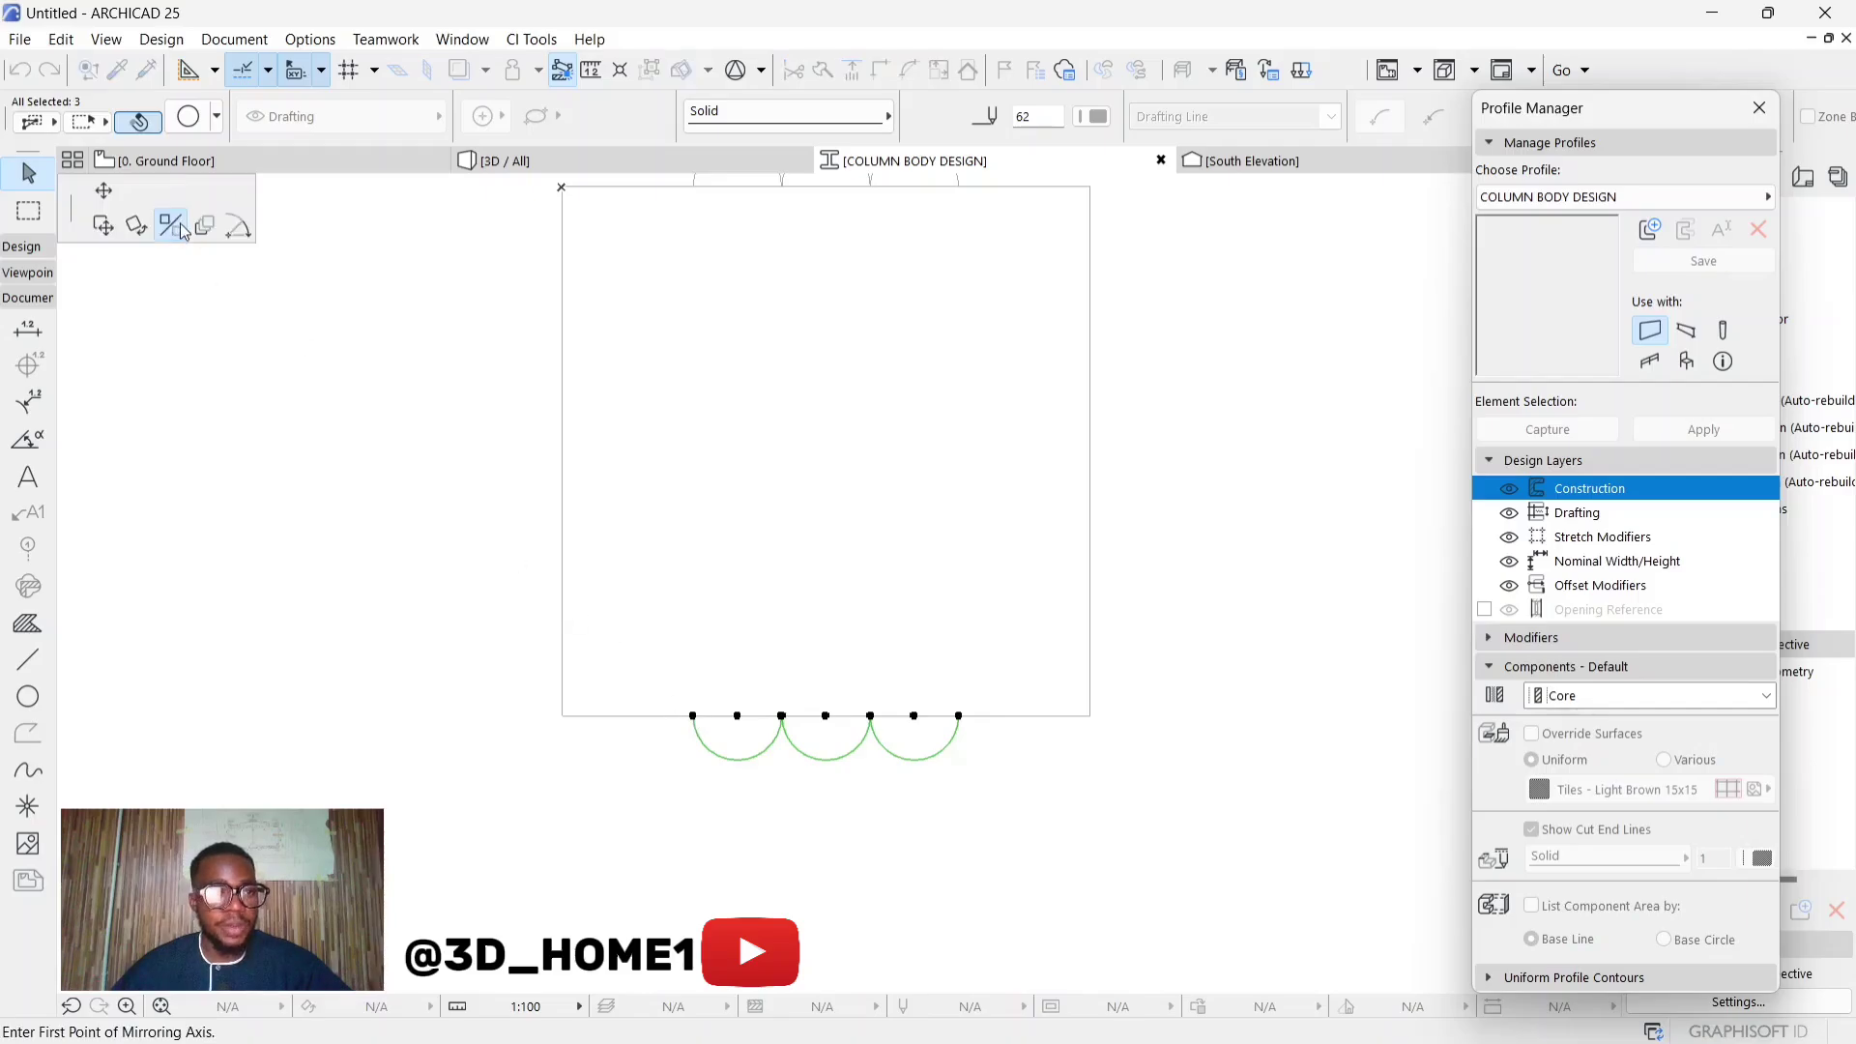
left_click(137, 228)
left_click(692, 715)
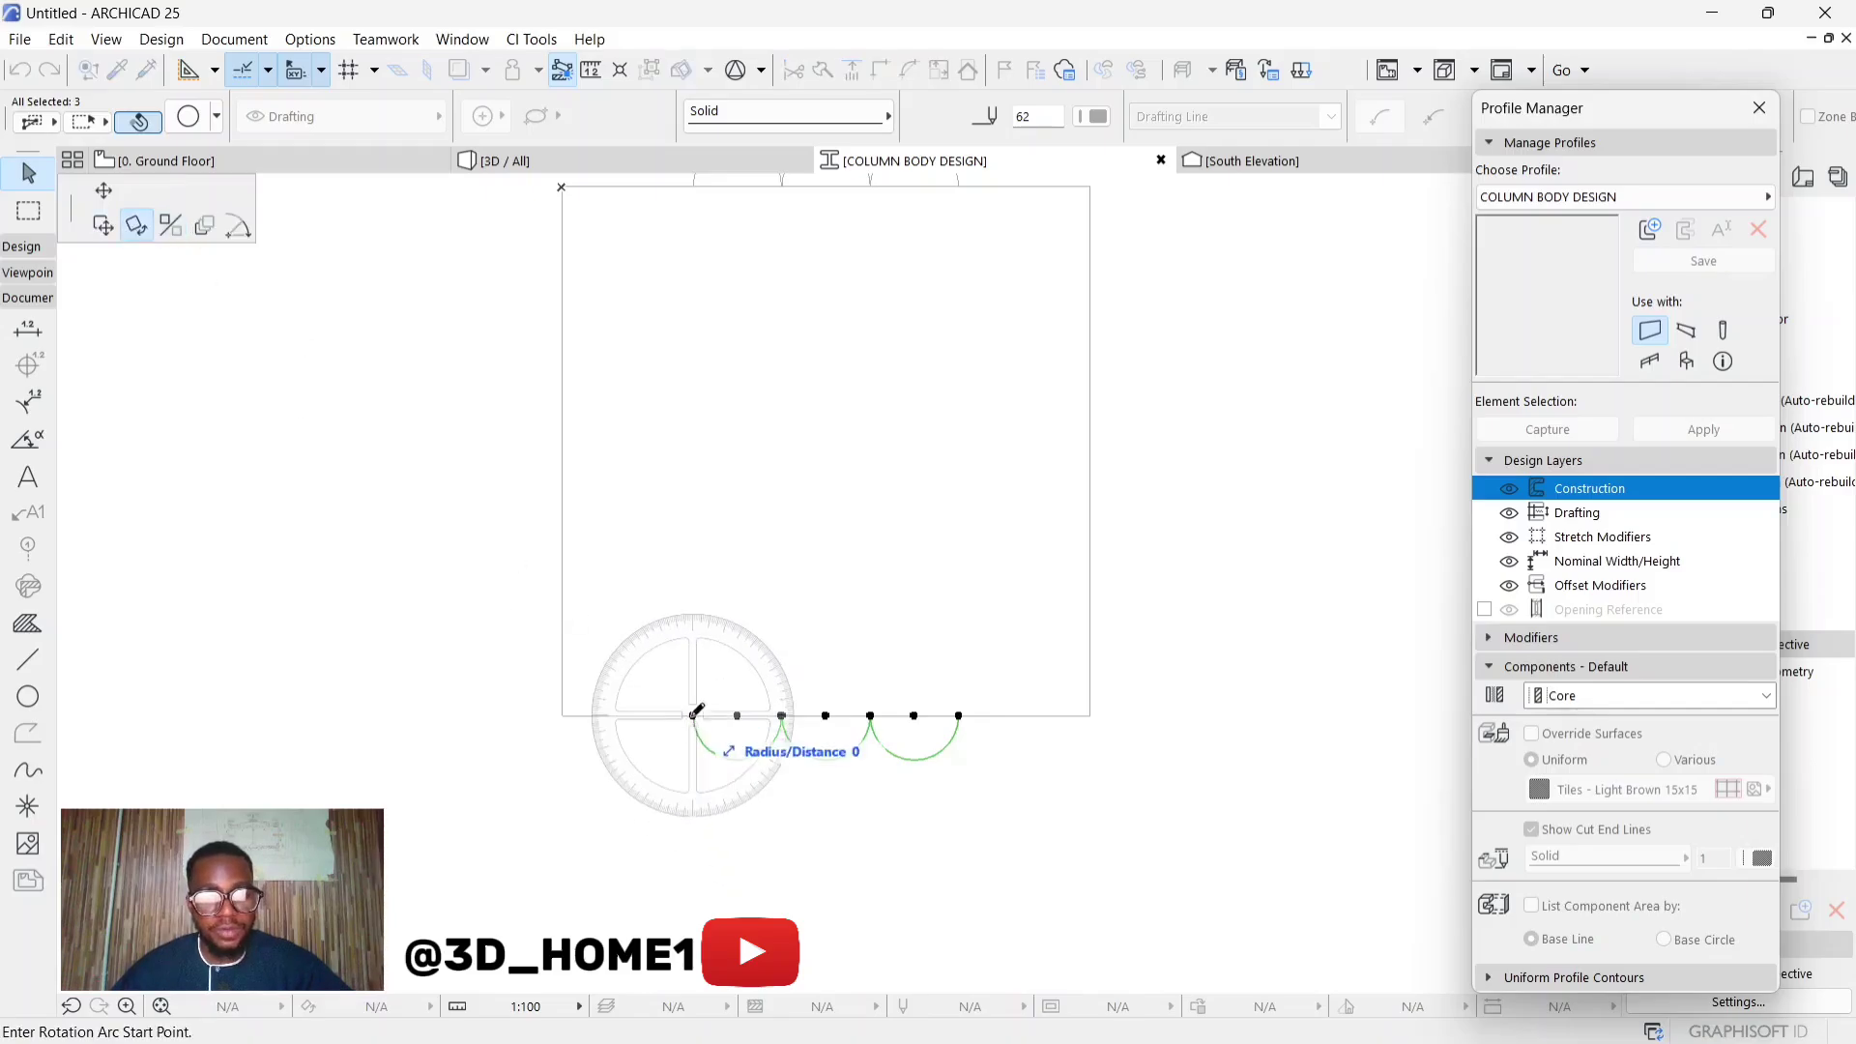
left_click(693, 533)
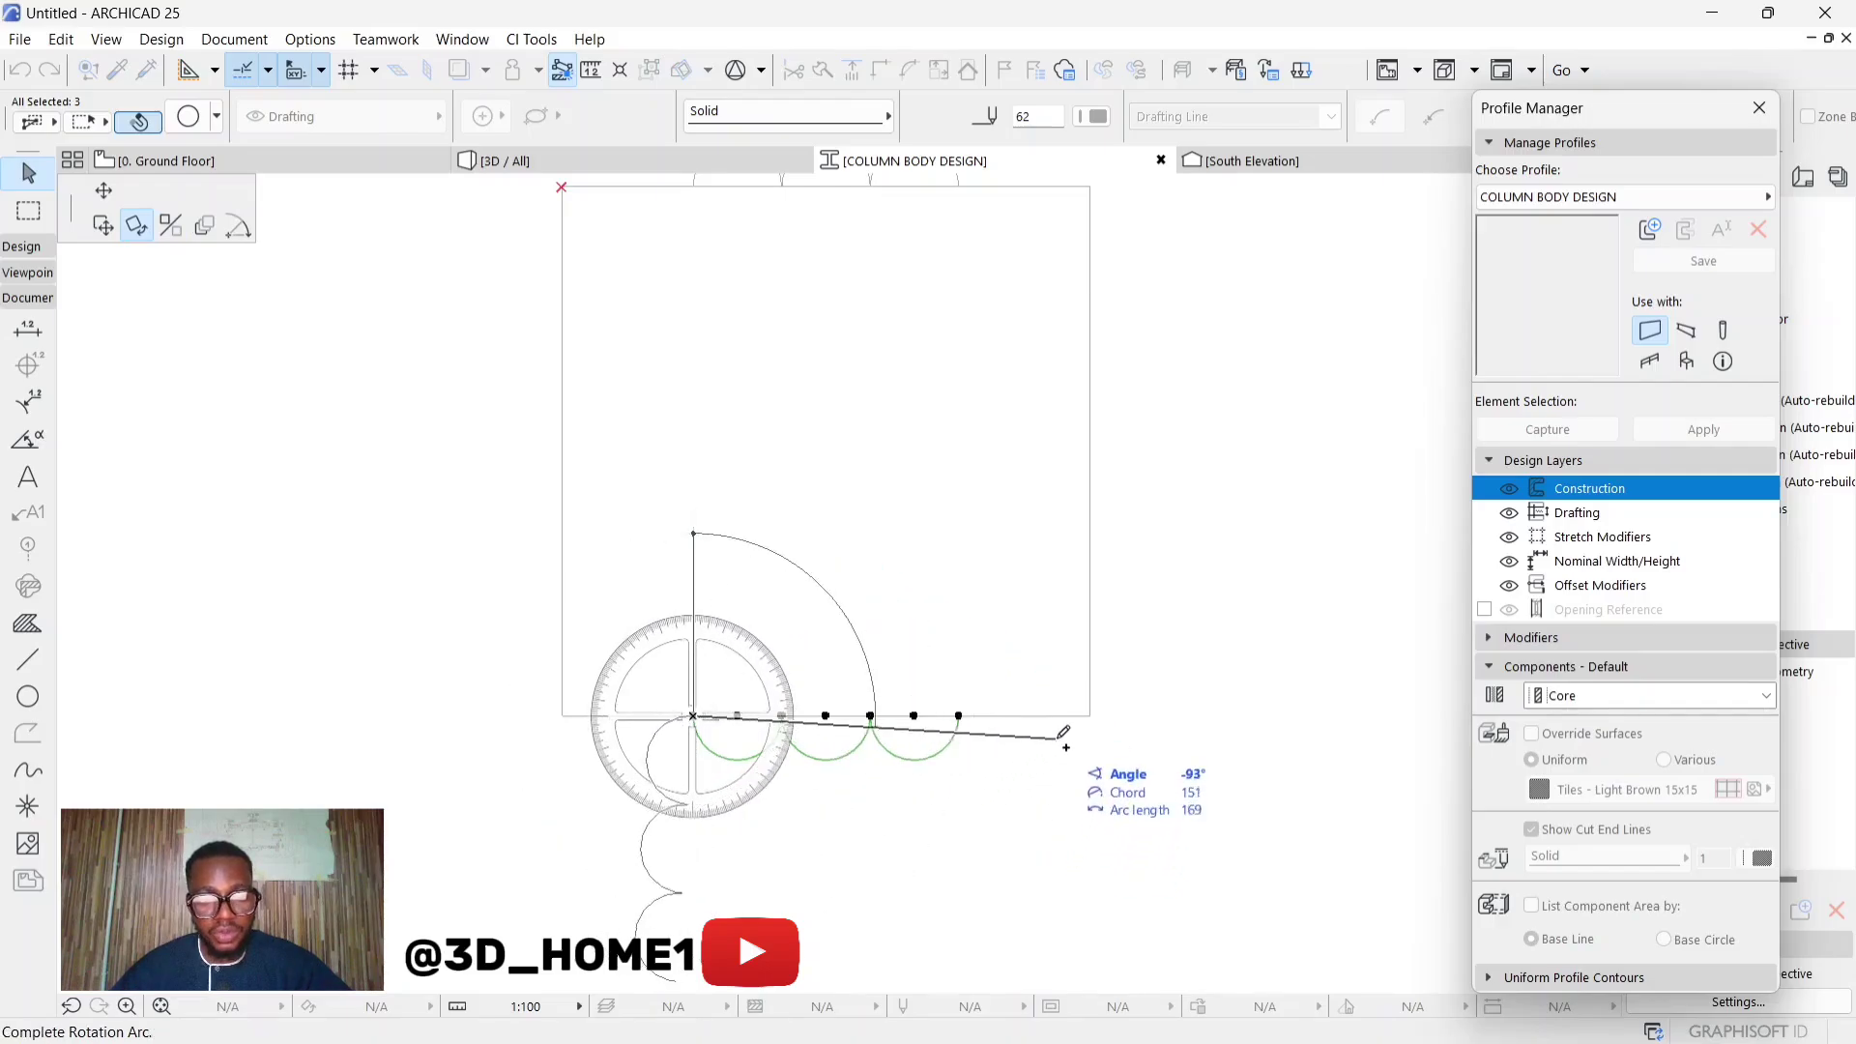
left_click(1185, 716)
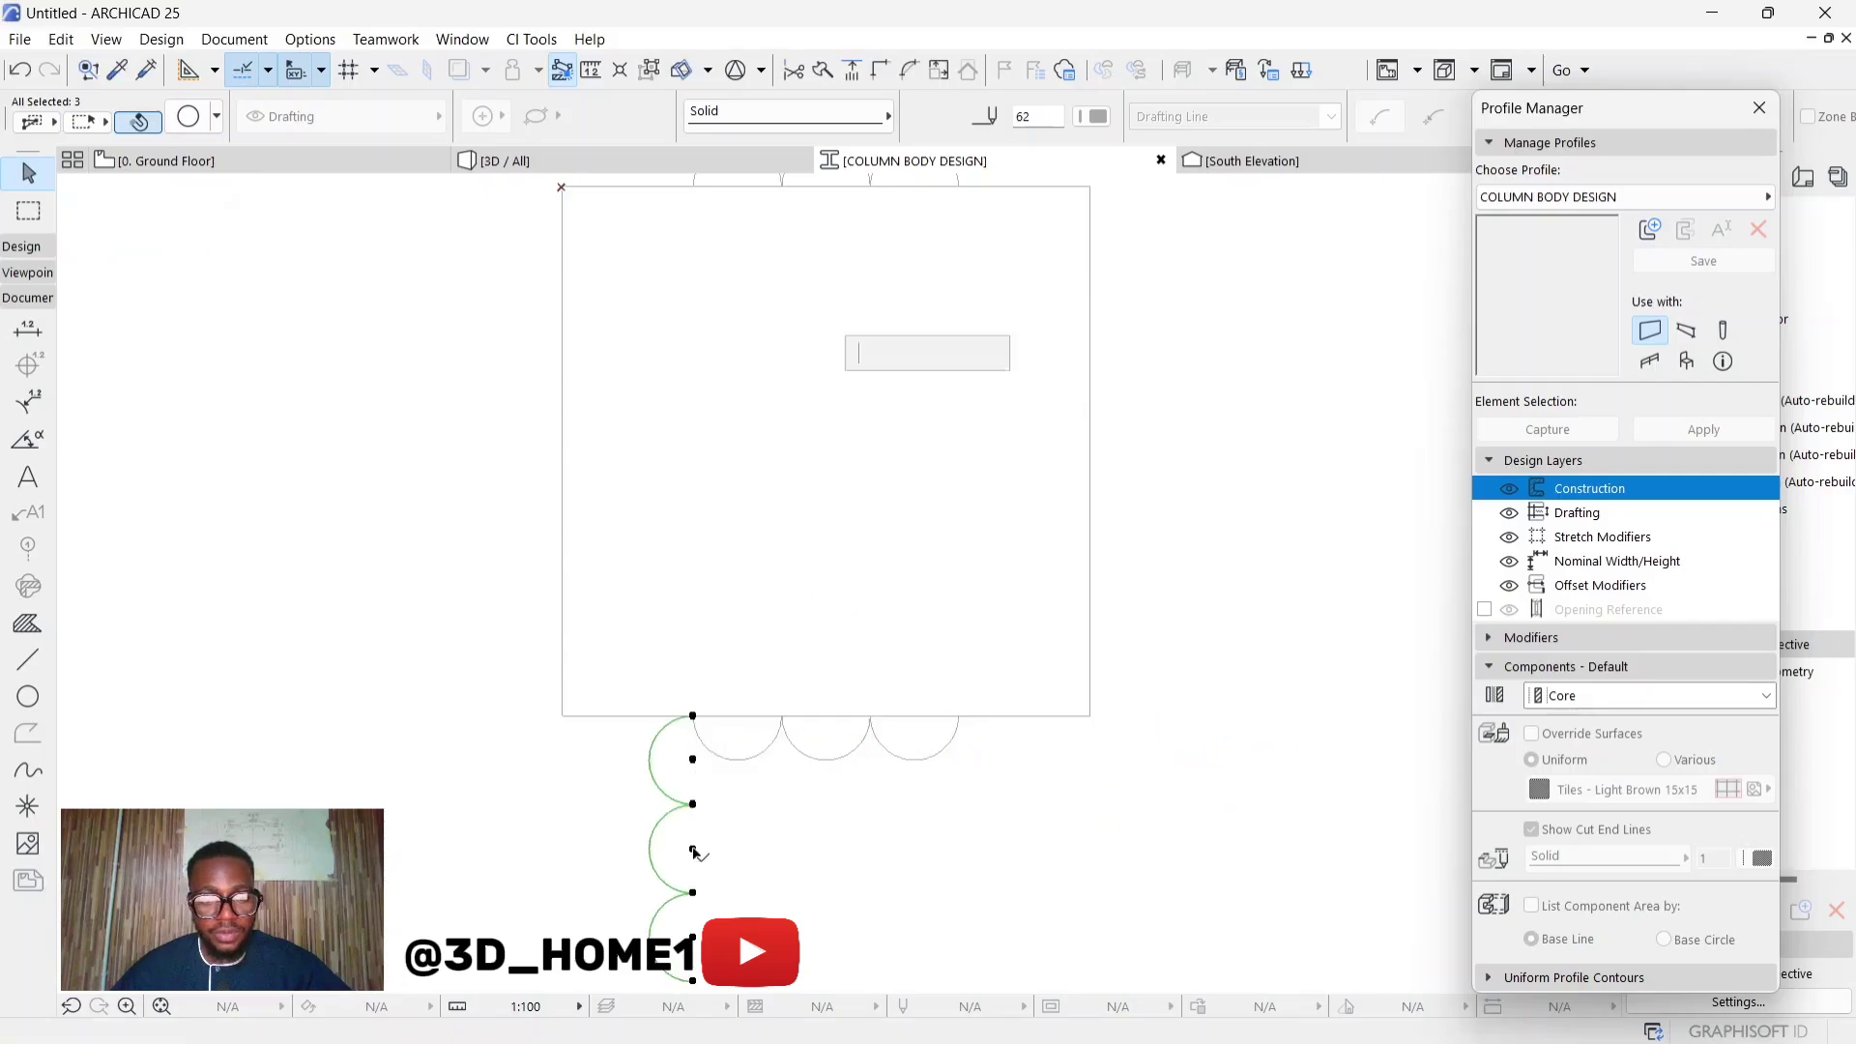
Move the rotated arcs by their middle centre point onto the midpoint of the square's left edge
key("ctrl+e")
left_click(103, 191)
left_click(692, 849)
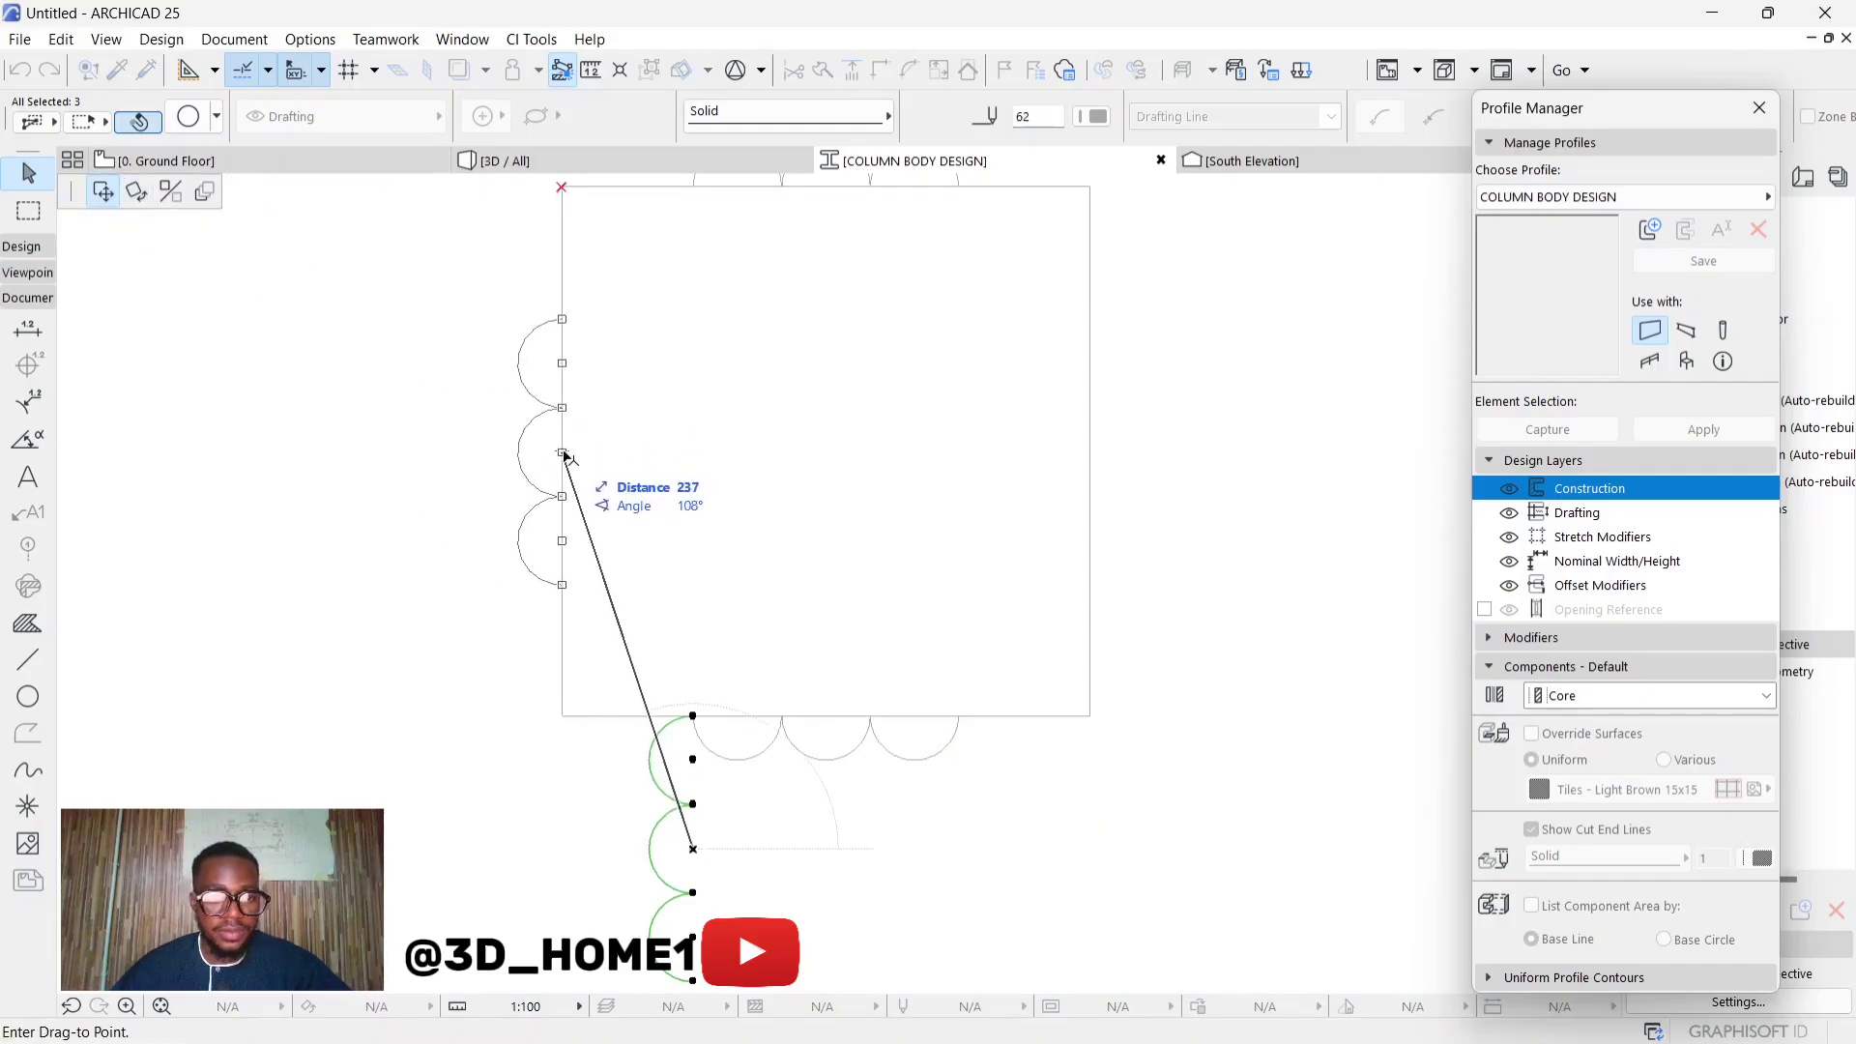
left_click(563, 451)
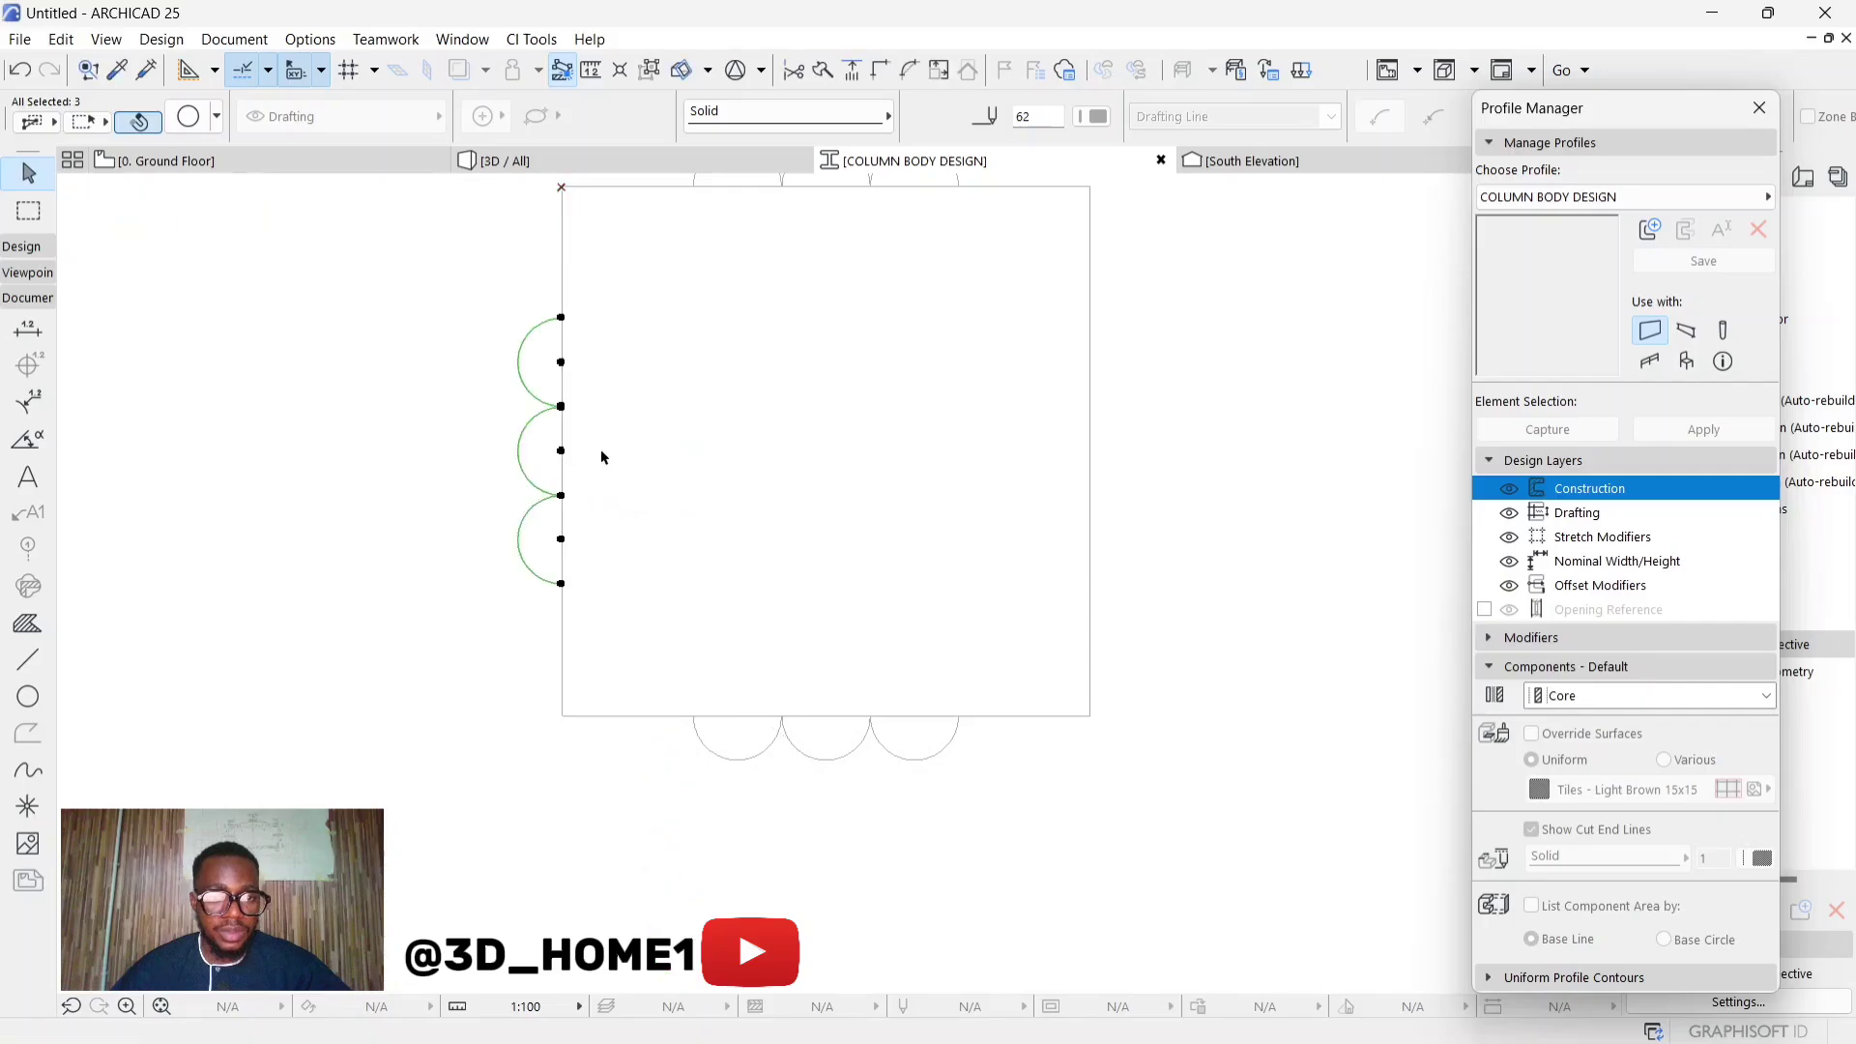
Mirror a copy of the three left-edge arcs about the square's vertical centreline onto its right edge
scroll(557, 425, "up", 6)
scroll(561, 482, "down", 5)
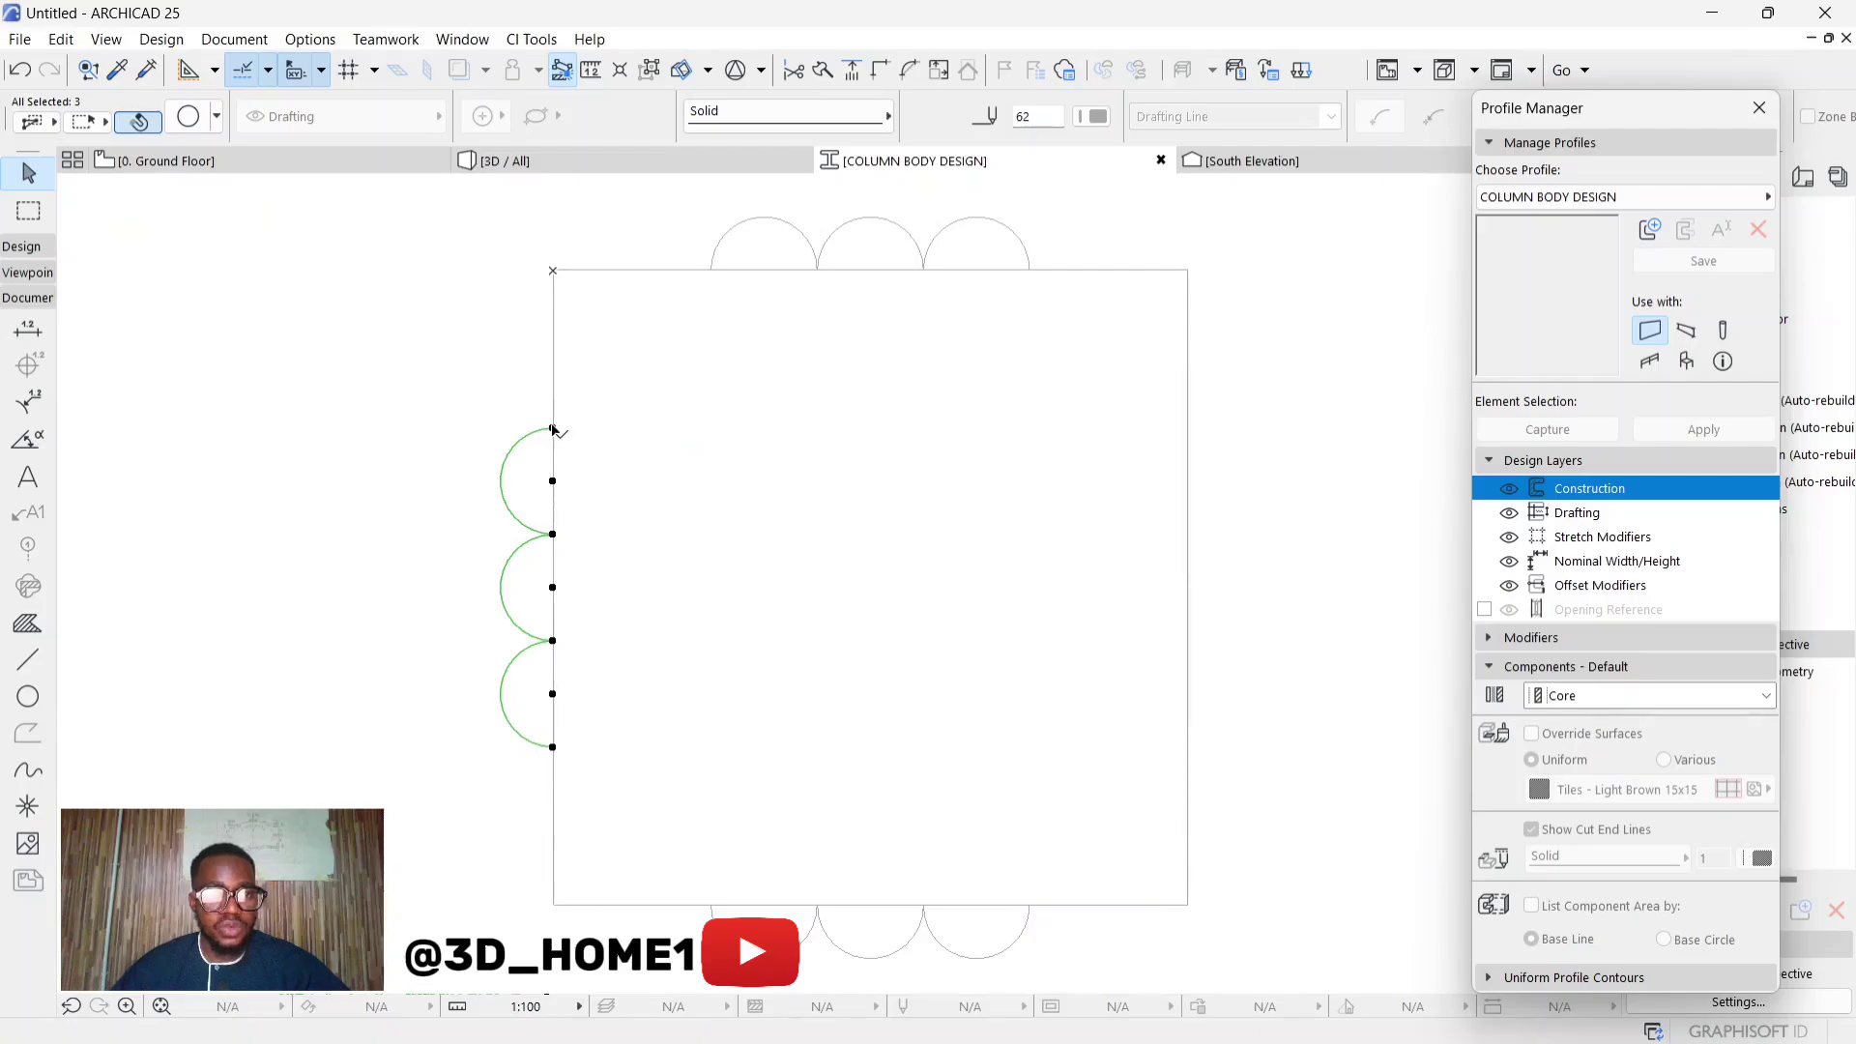
left_click(553, 430)
left_click(170, 226)
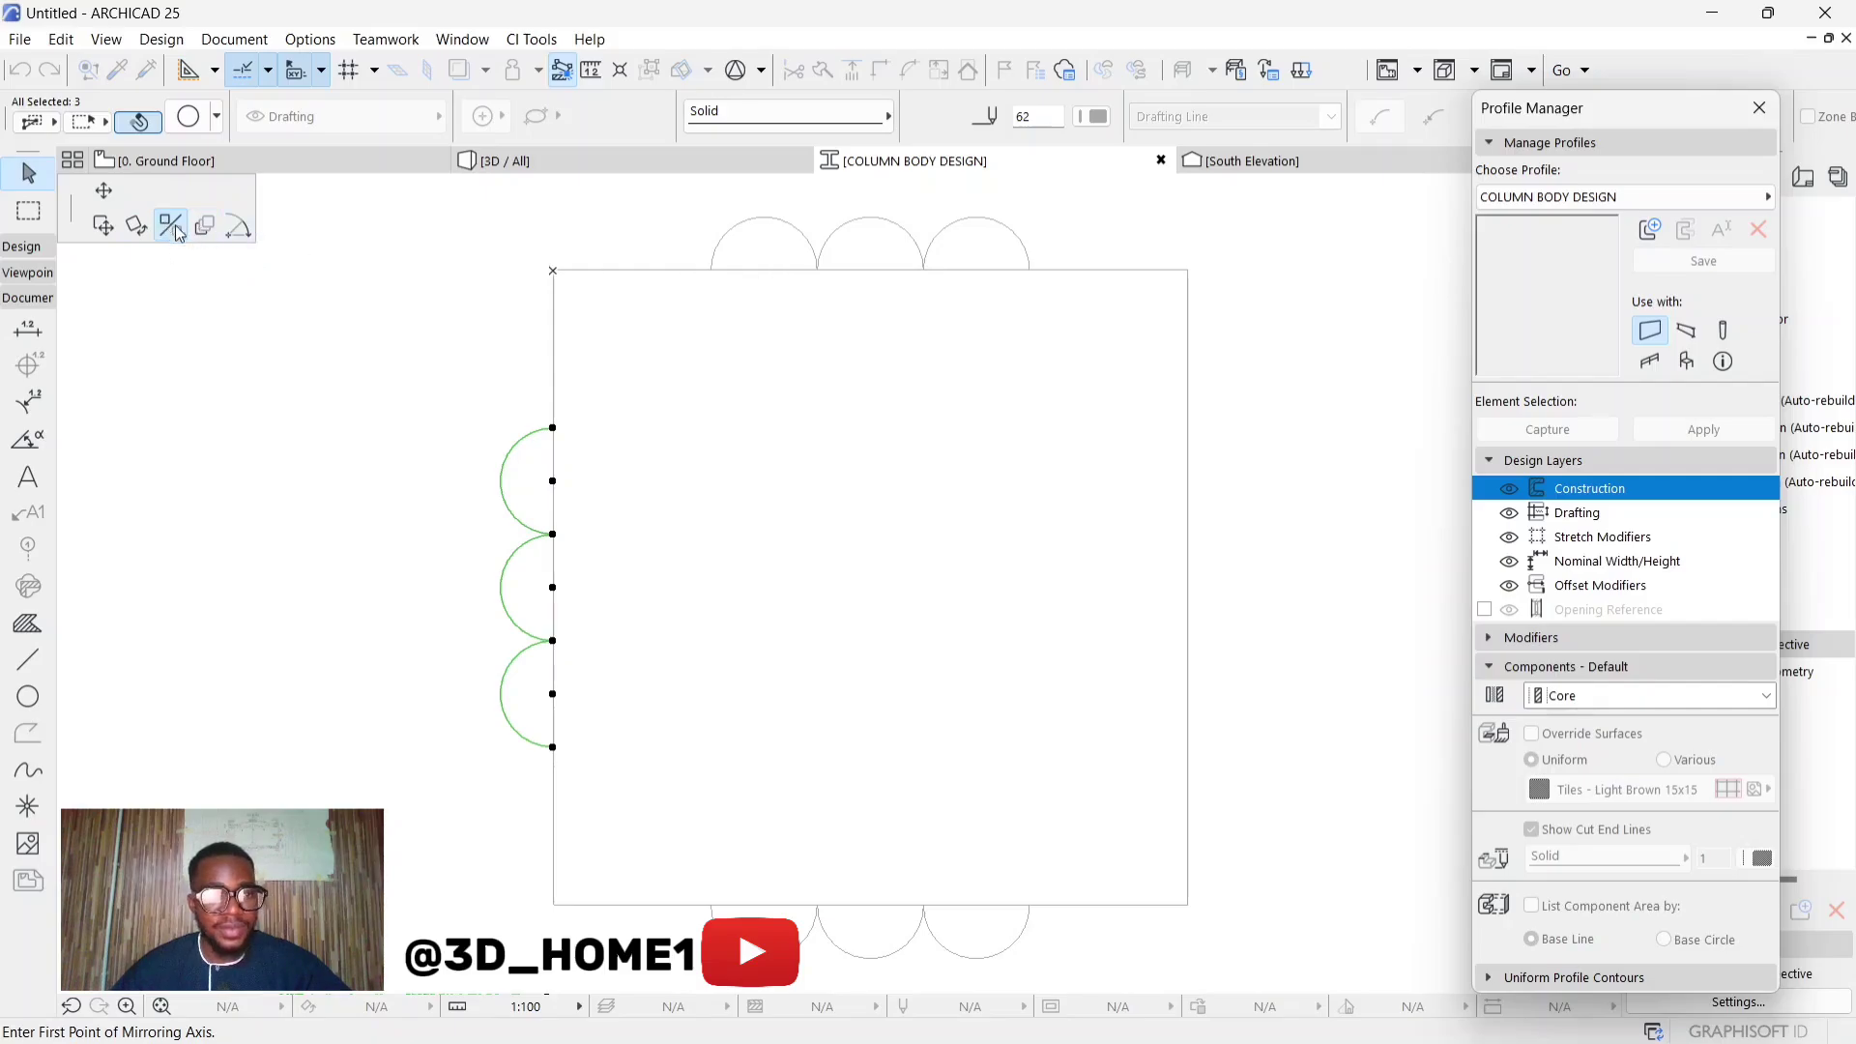
left_click(870, 271)
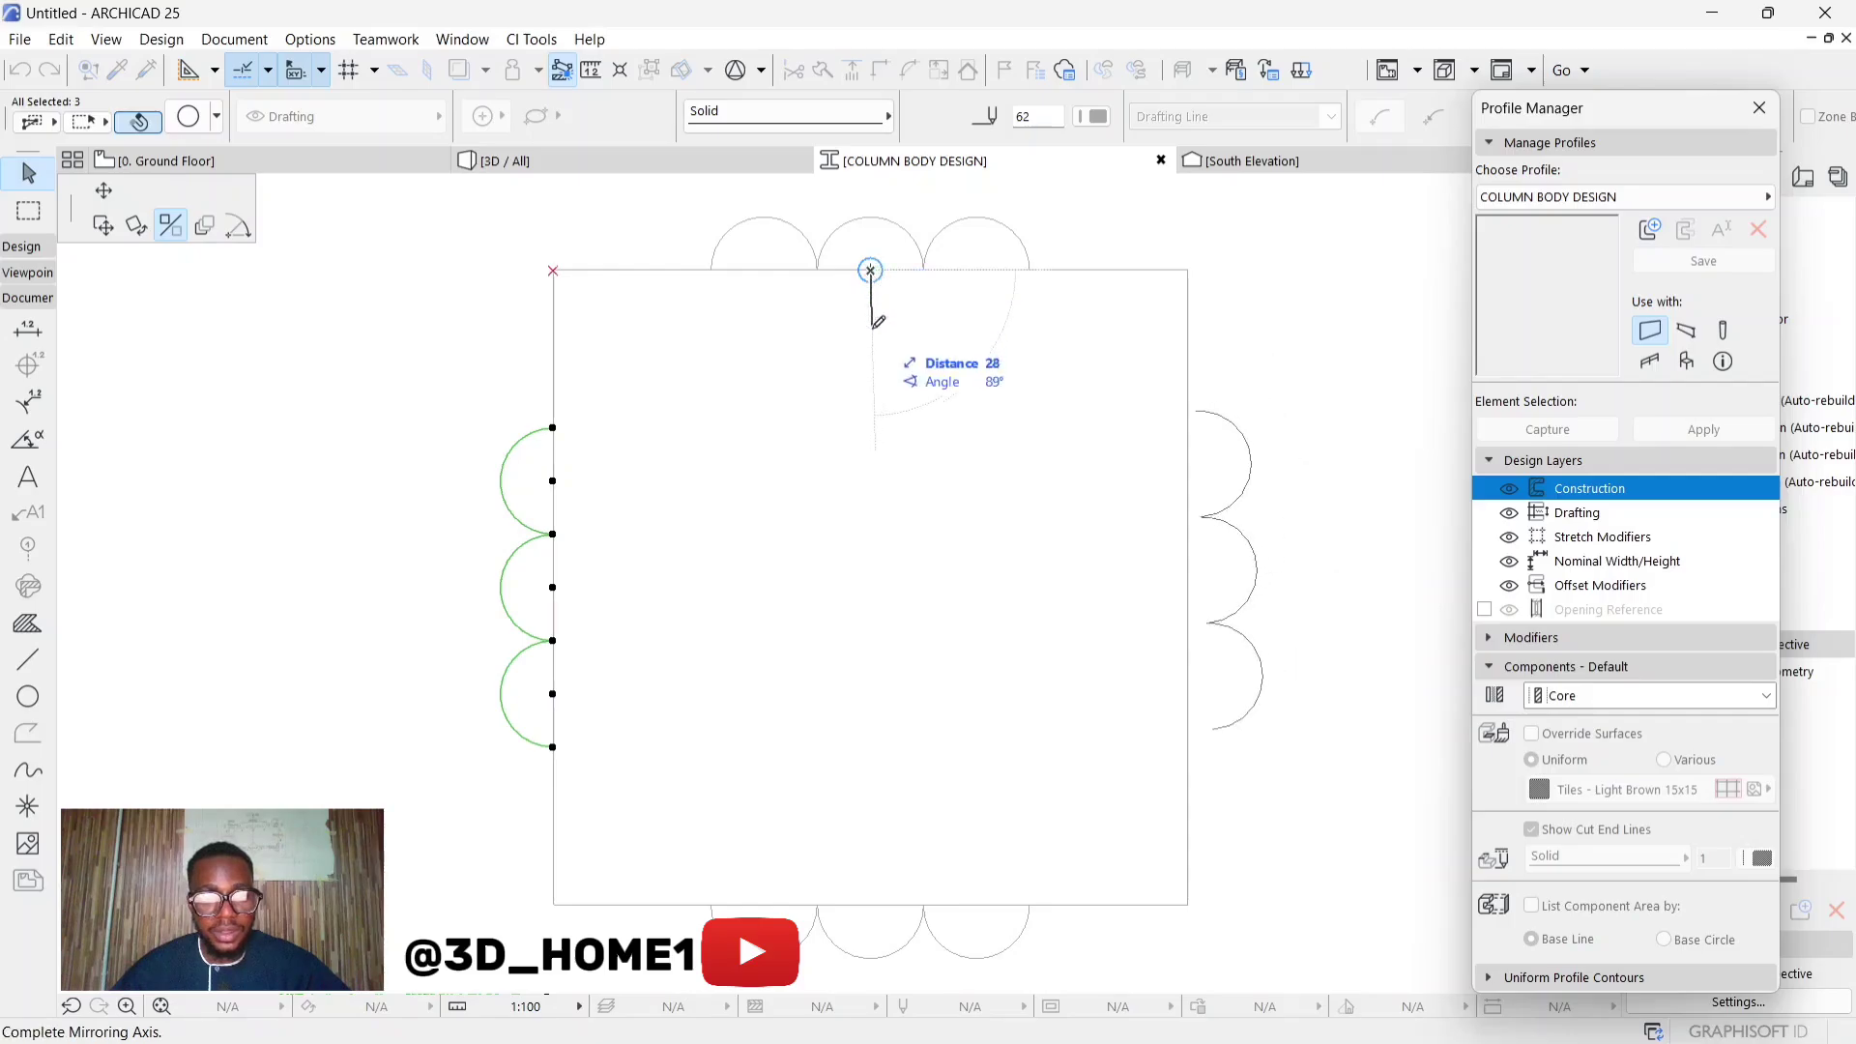
left_click(878, 534)
key("Escape")
scroll(915, 513, "down", 4)
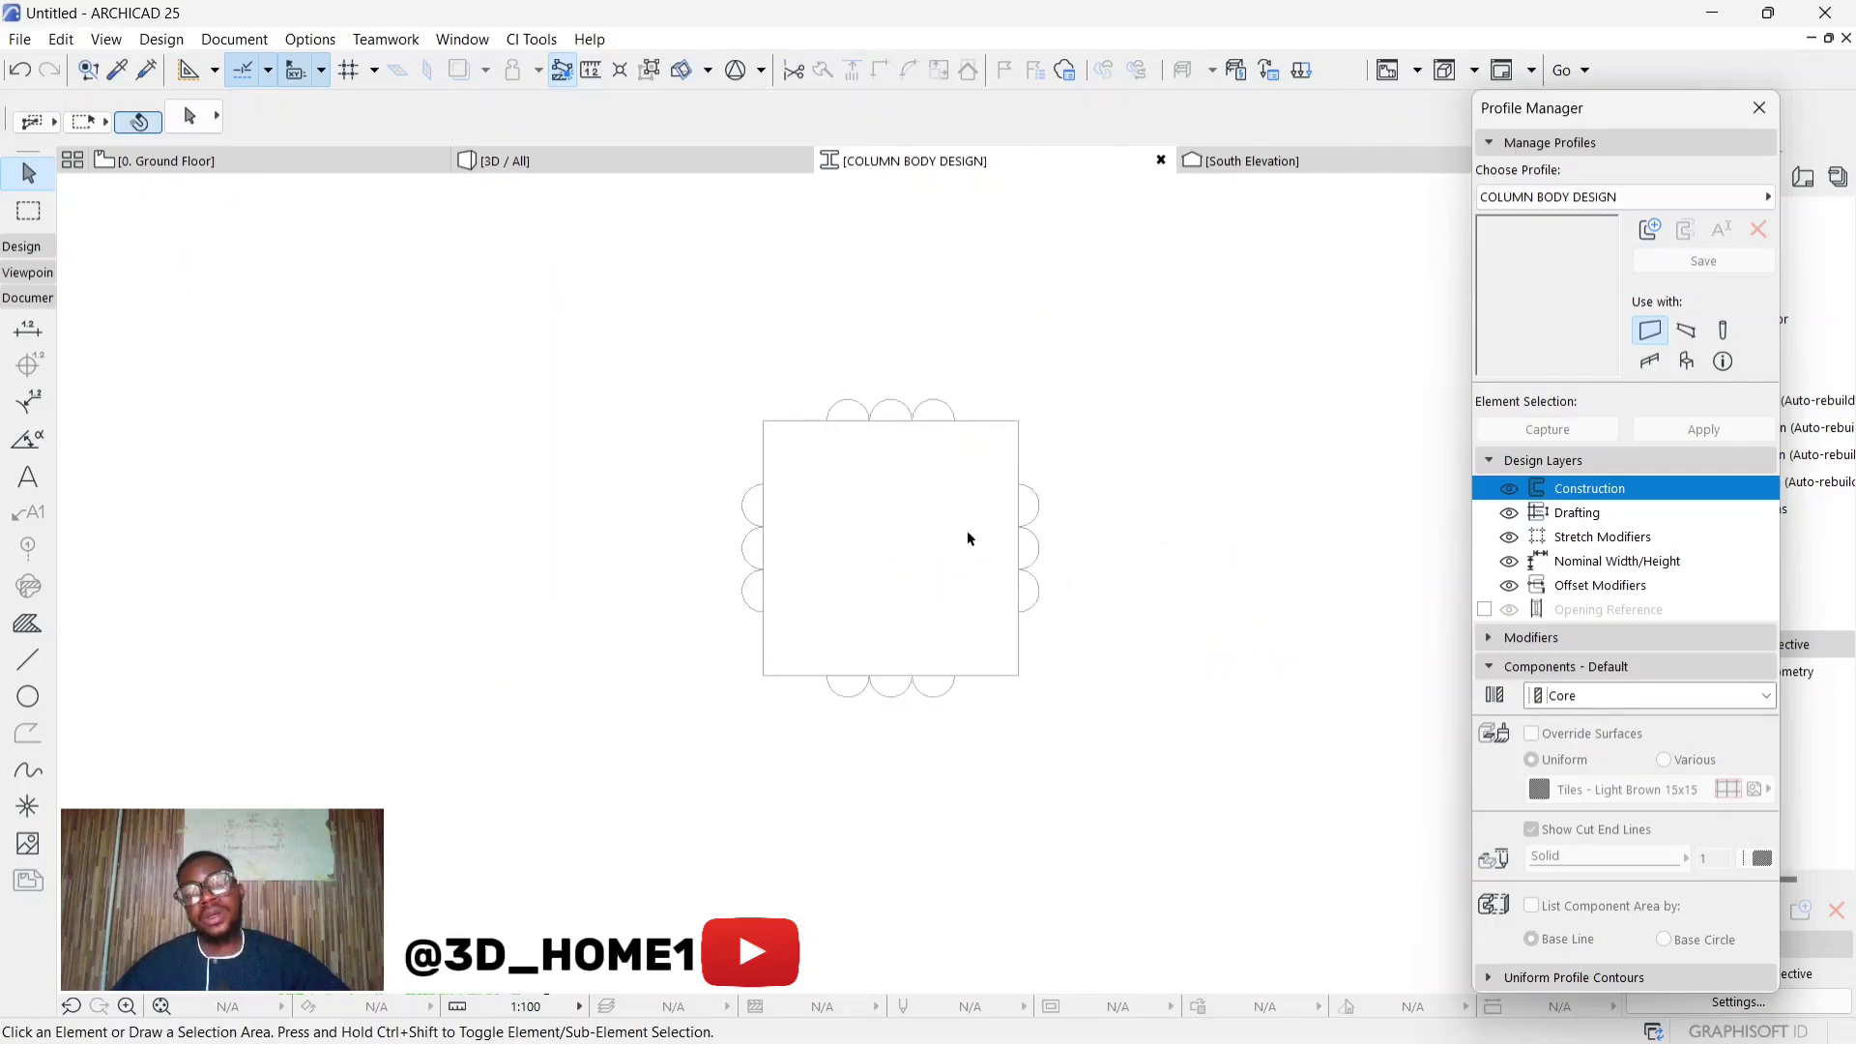
Fill the interior of the square outline with the Fill tool, detecting its boundary automatically
scroll(965, 537, "up", 5)
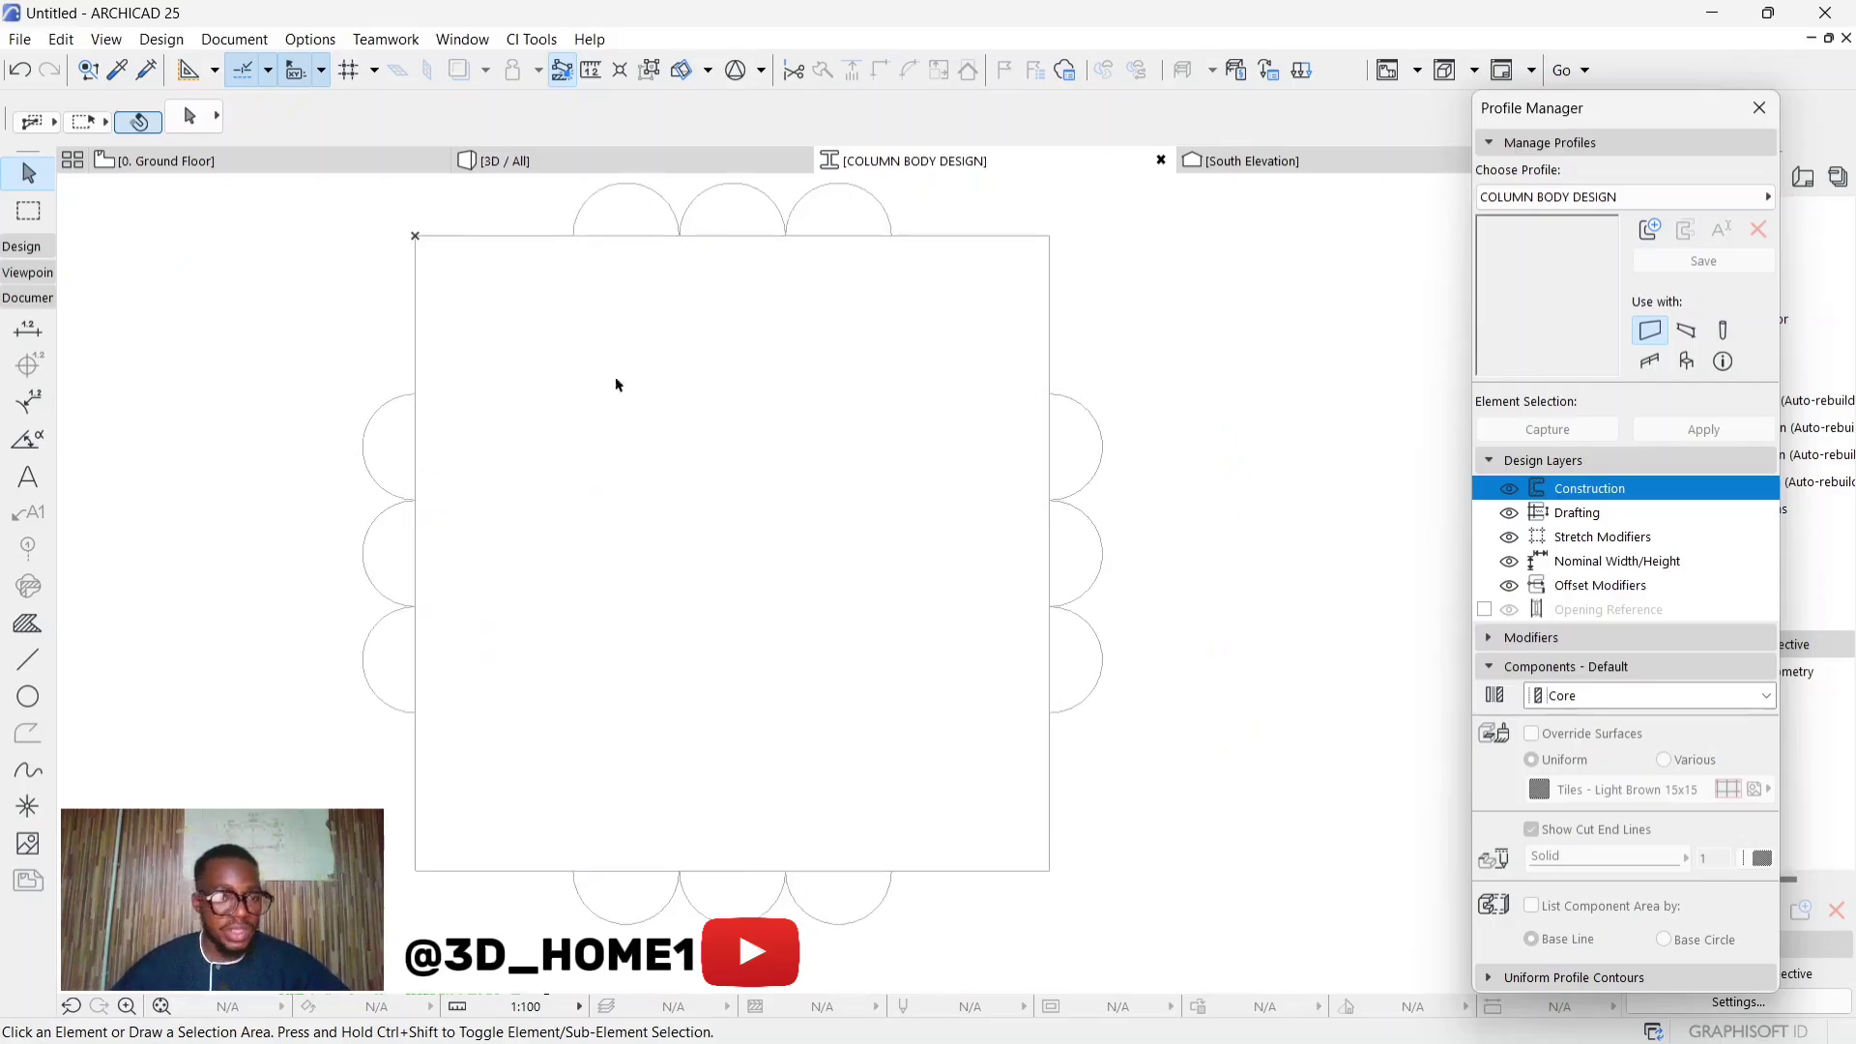
scroll(834, 493, "down", 3)
scroll(576, 423, "up", 1)
scroll(624, 538, "down", 2)
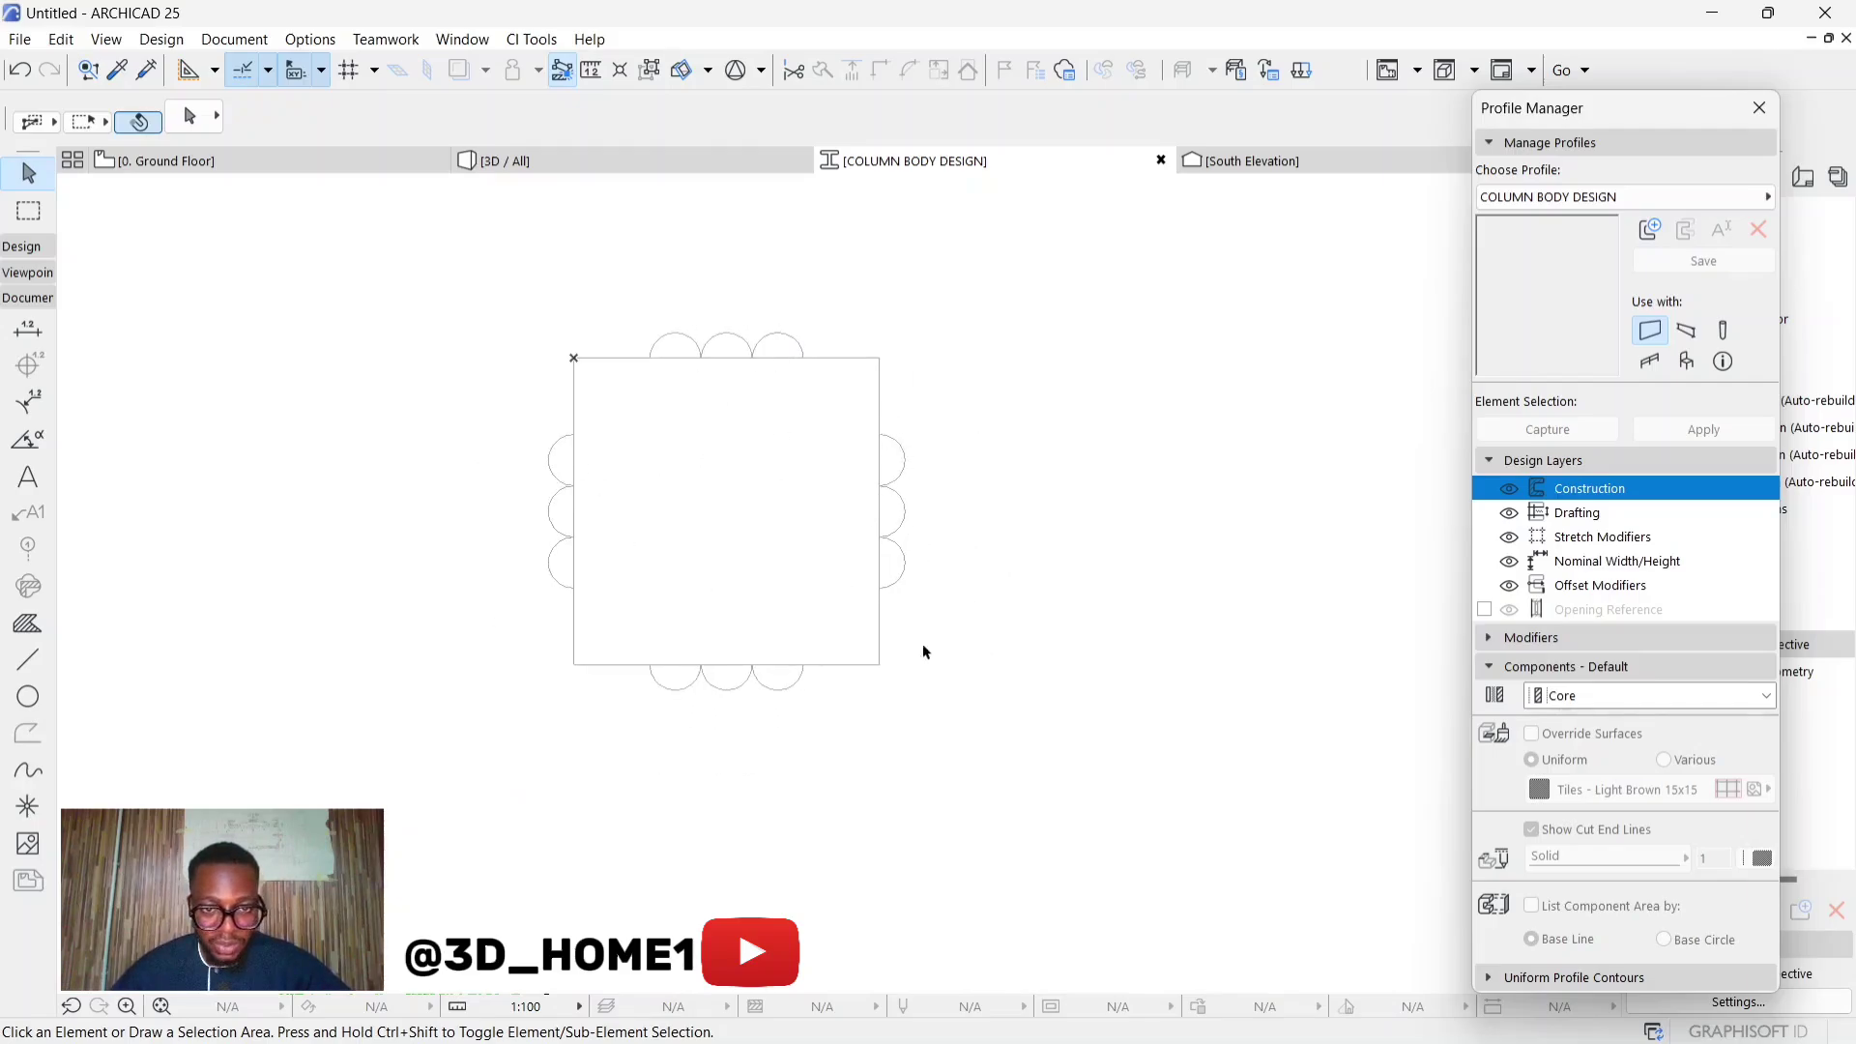
left_click(28, 622)
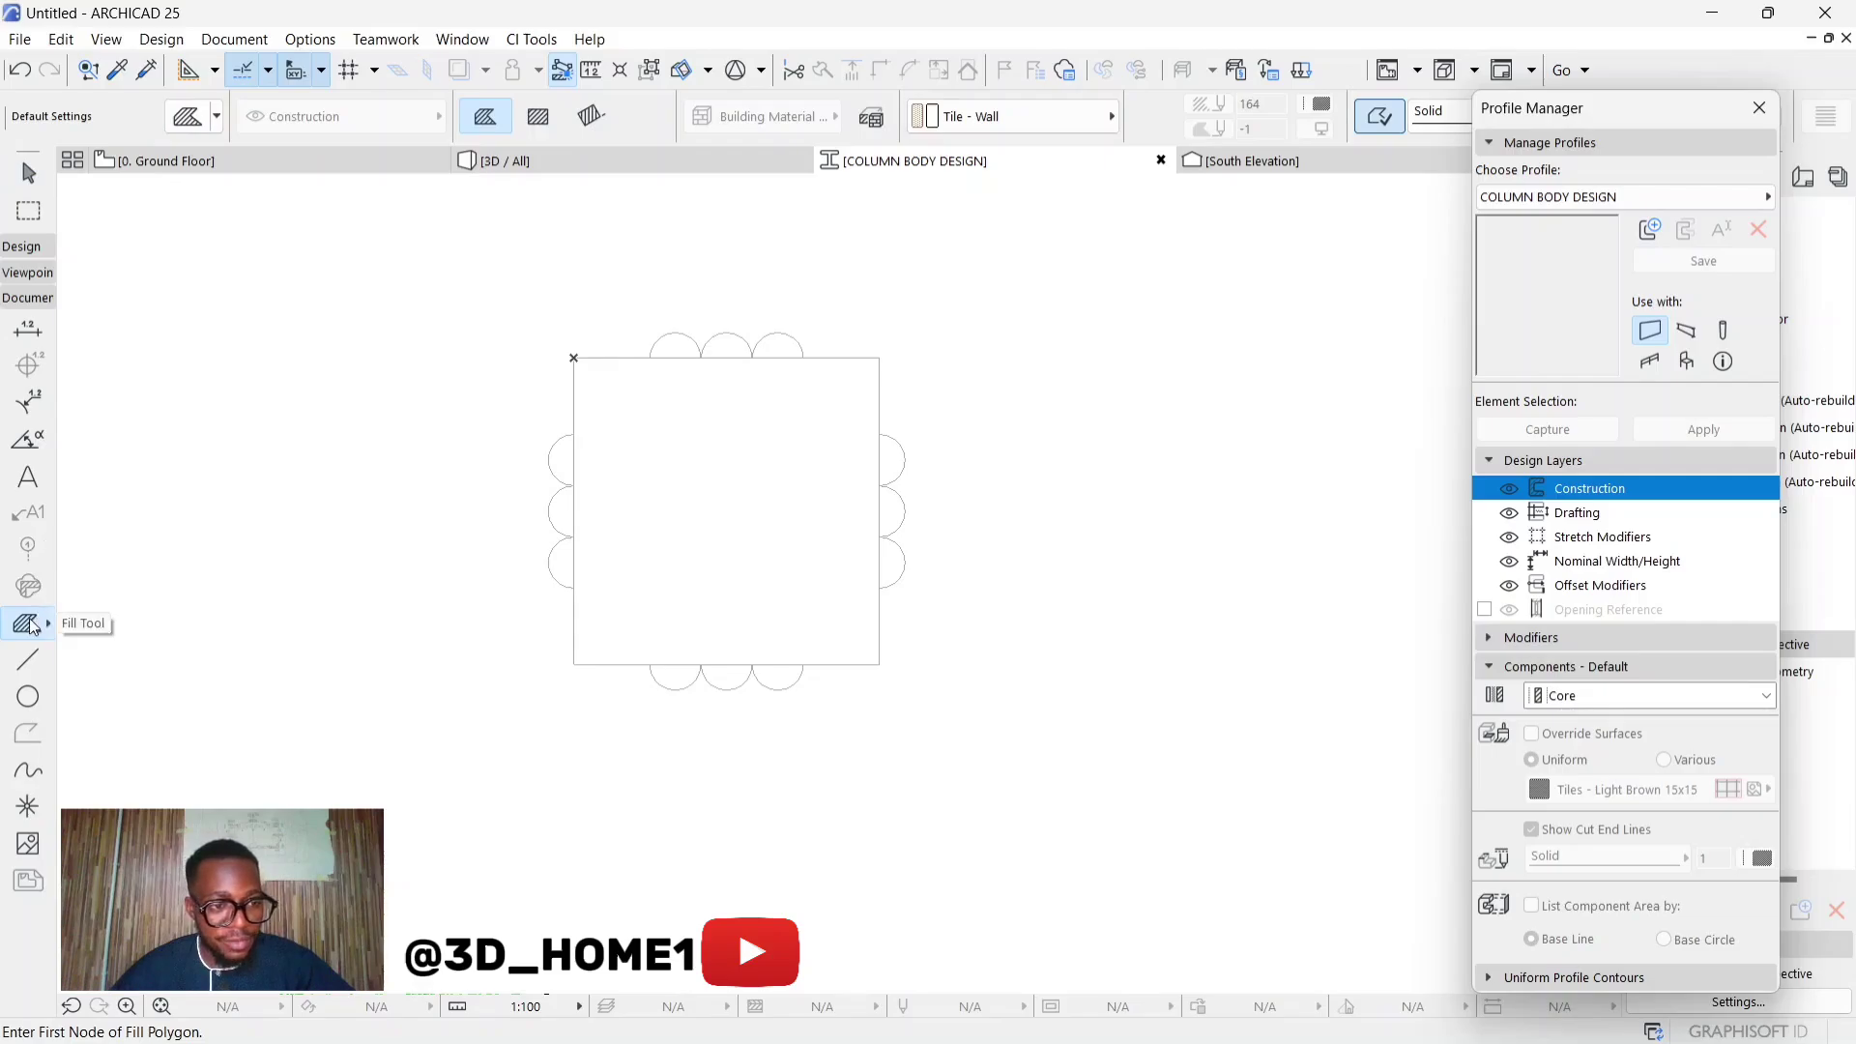
left_click(708, 520)
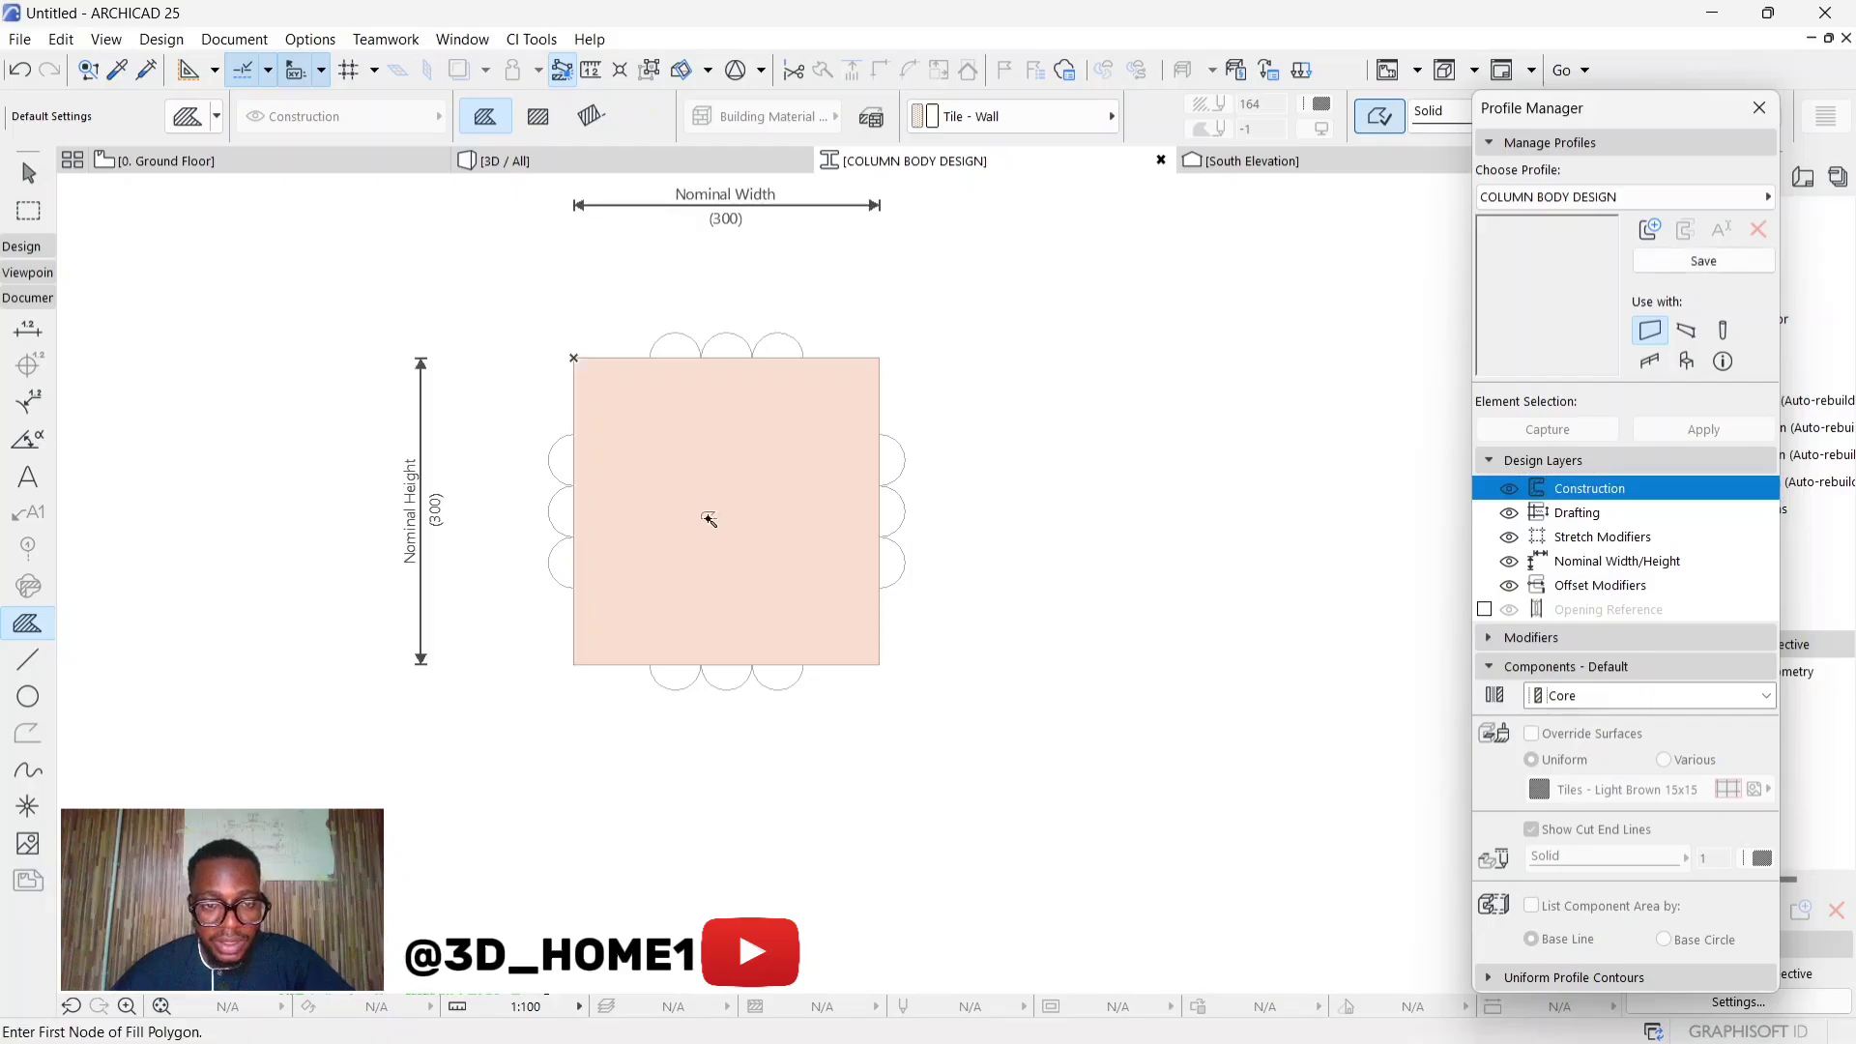
Fill the three semicircles on the square's left edge and the three on its right edge
scroll(575, 467, "up", 2)
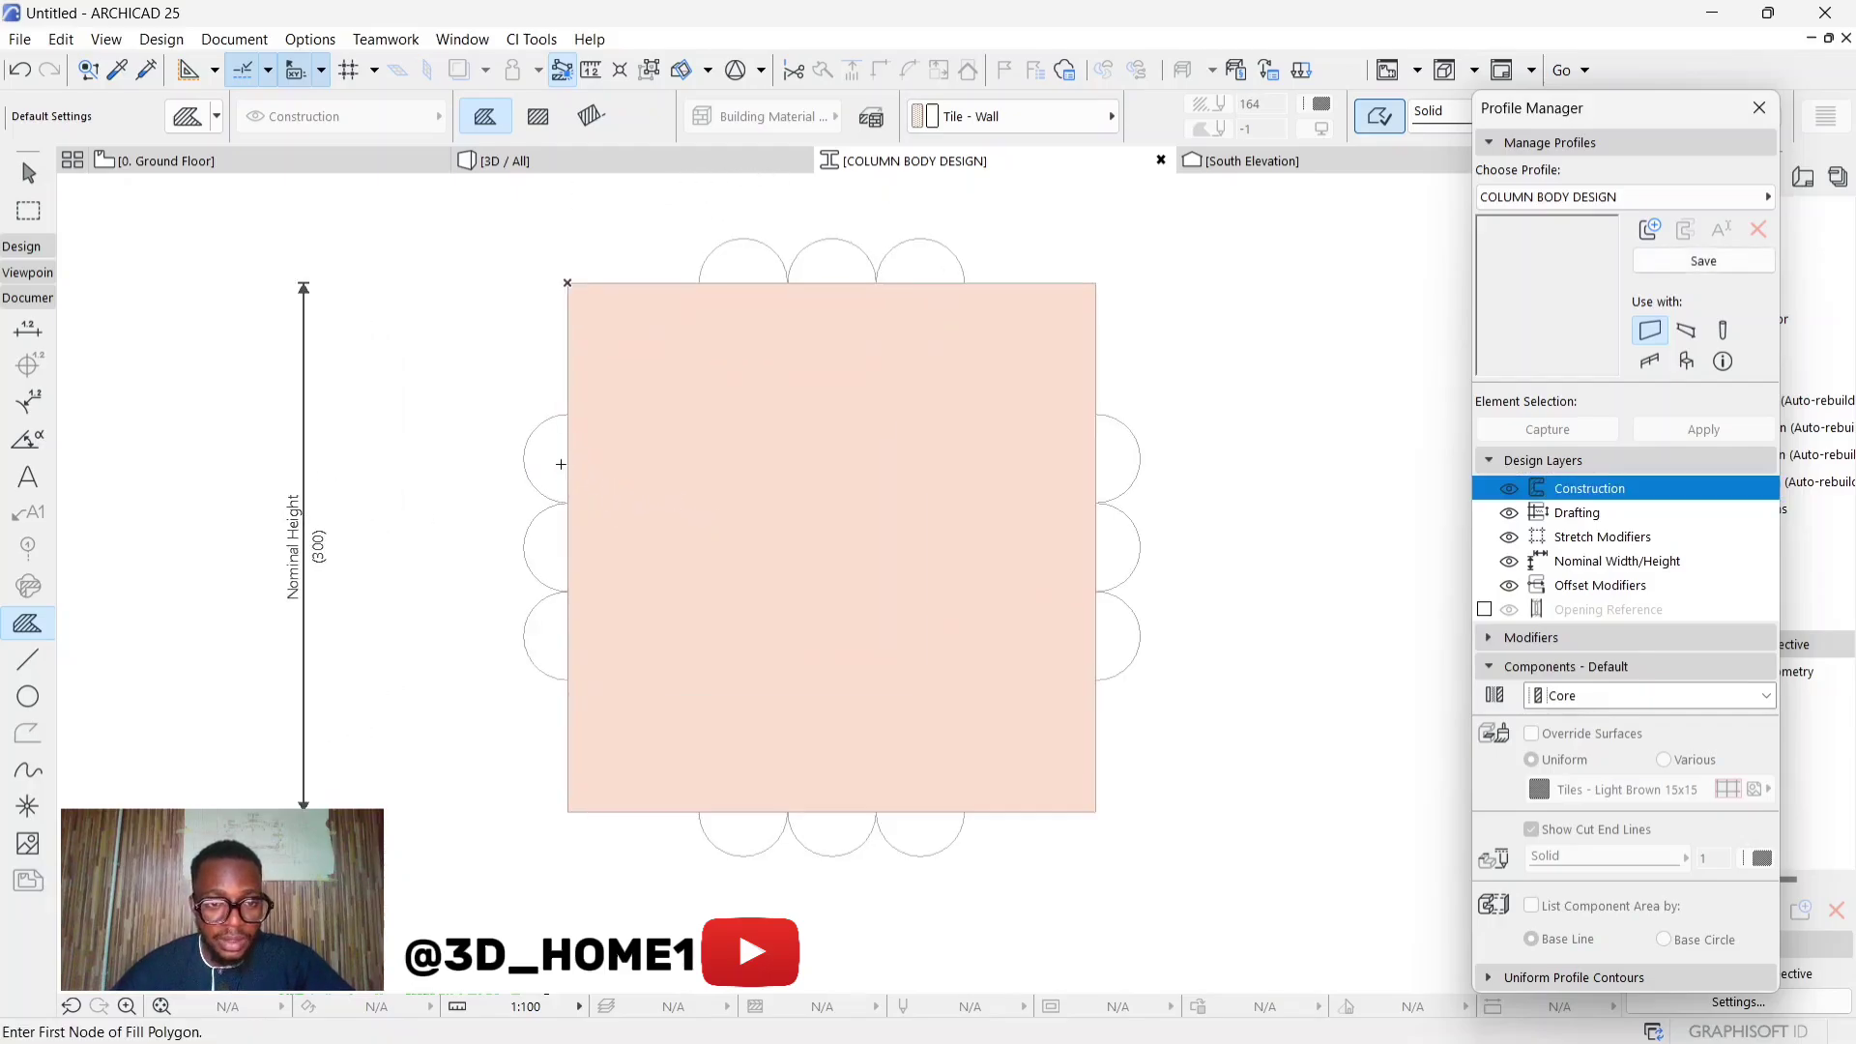
left_click(555, 461)
left_click(557, 541)
left_click(557, 633)
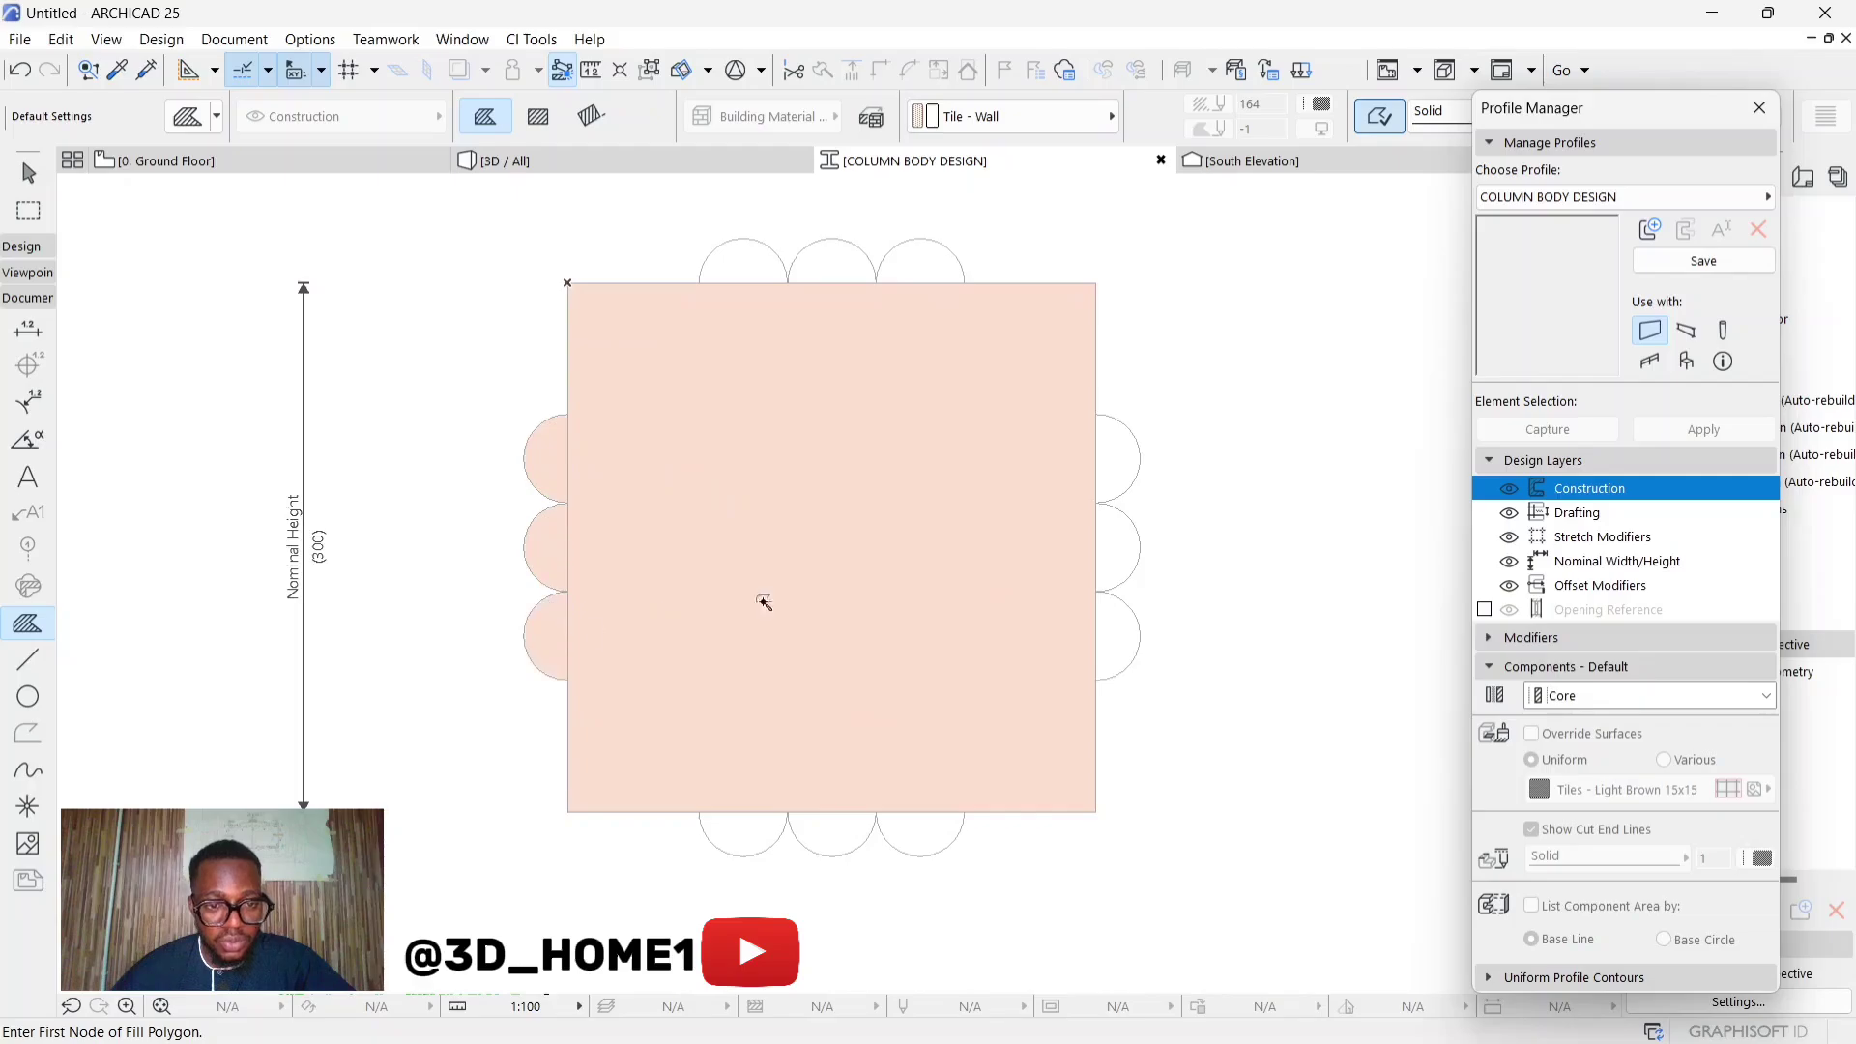
left_click(1115, 459)
left_click(1107, 559)
left_click(1111, 639)
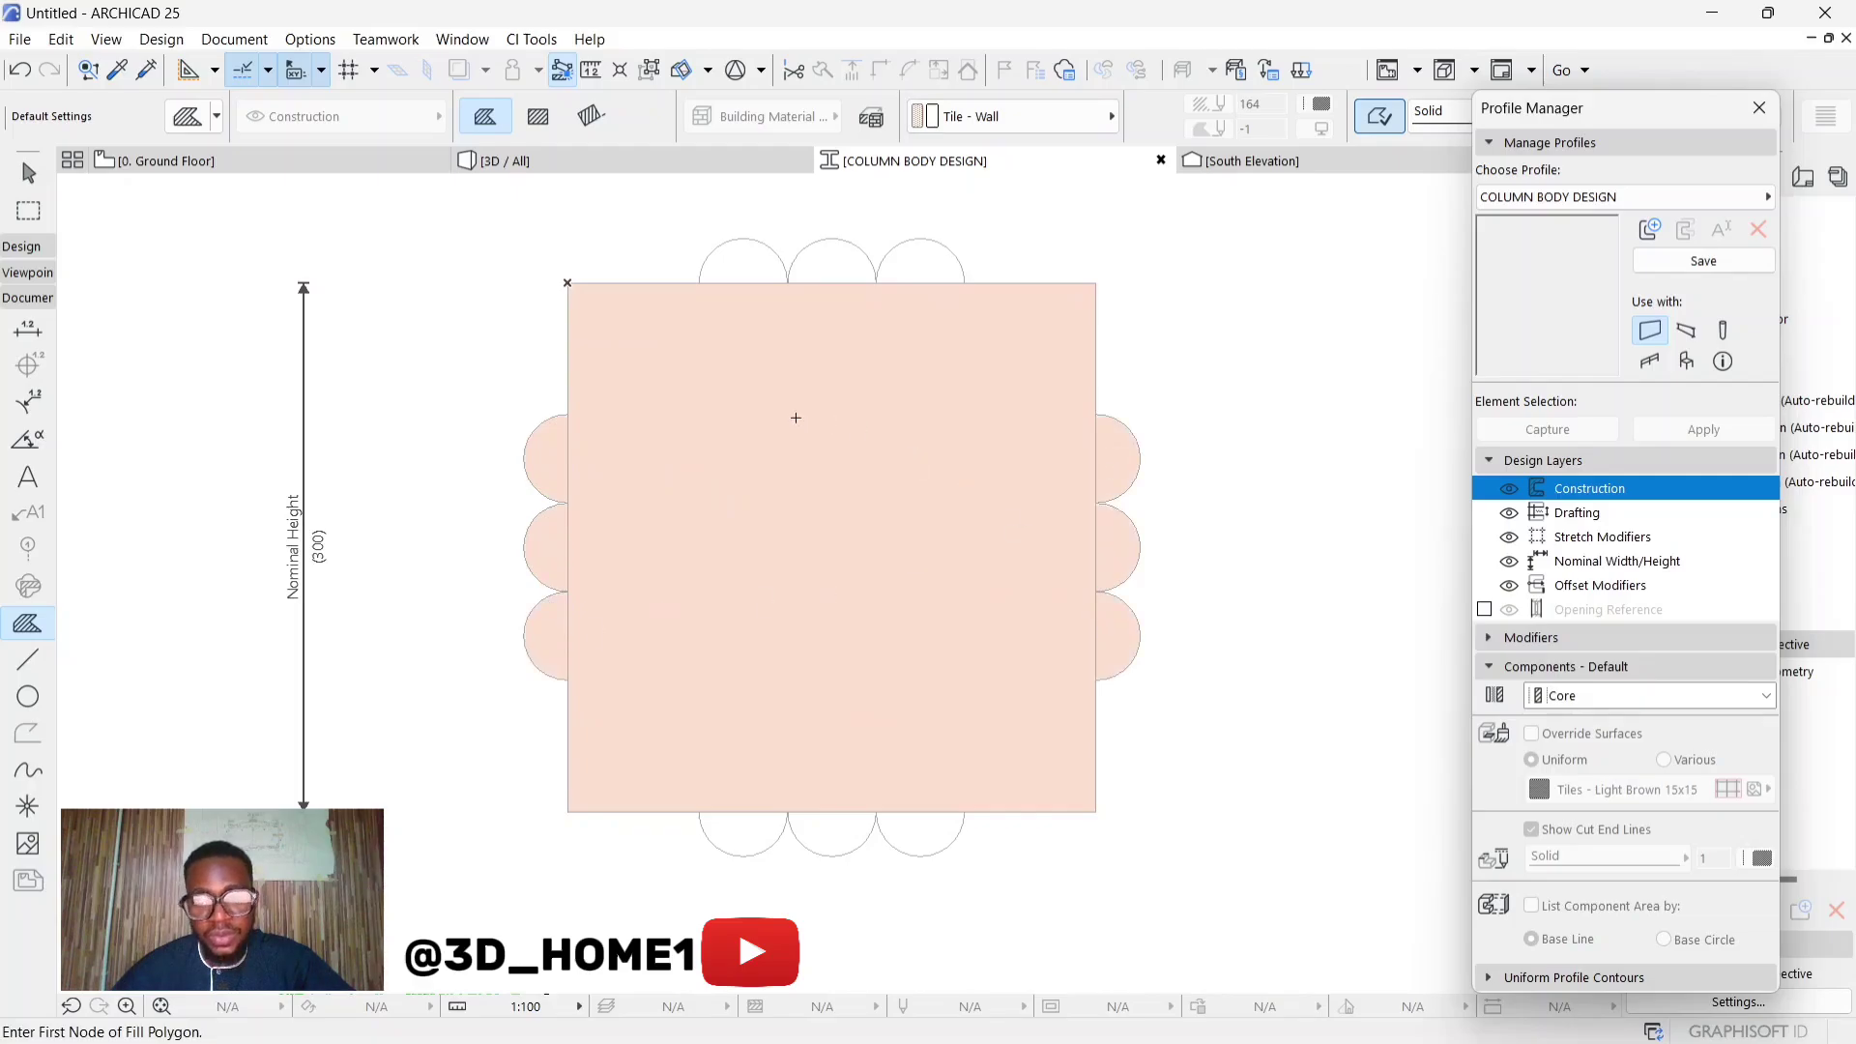
Fill the three semicircles on the square's top edge and the three on its bottom edge
scroll(919, 445, "down", 1)
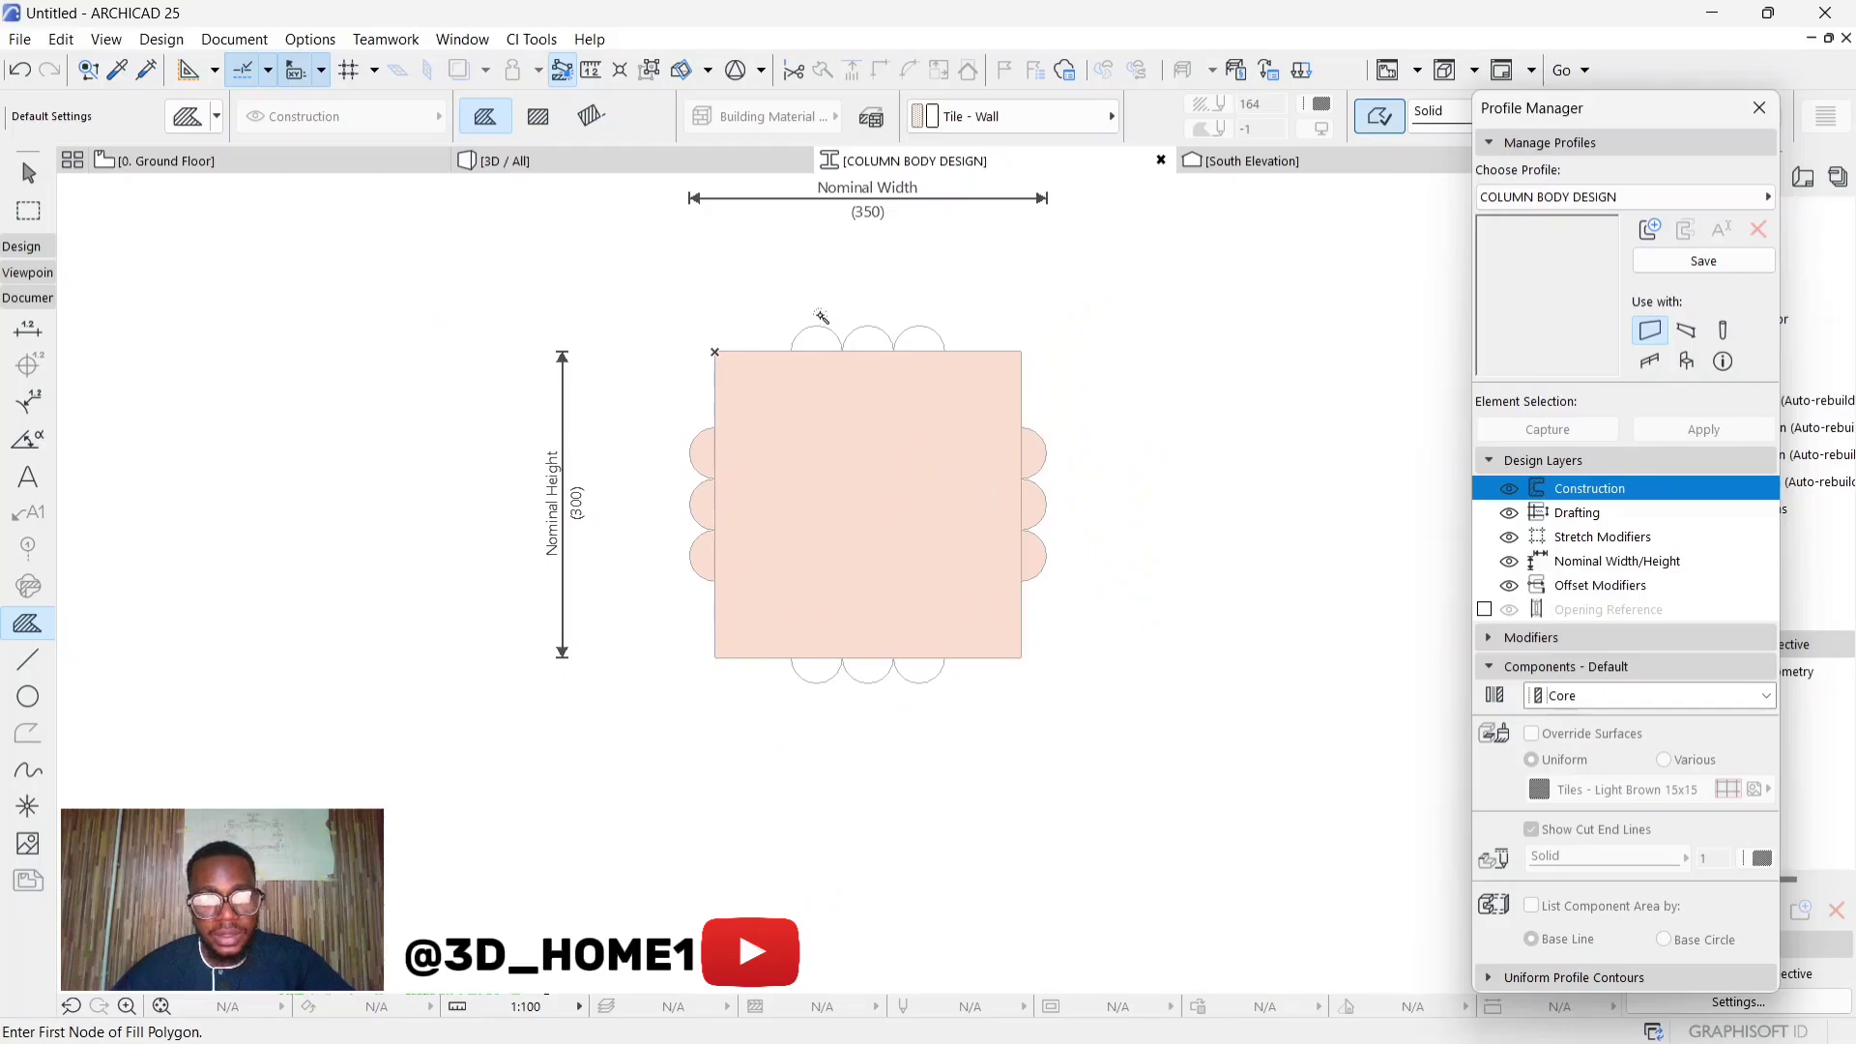
scroll(821, 317, "up", 3)
left_click(820, 362)
left_click(903, 362)
left_click(986, 385)
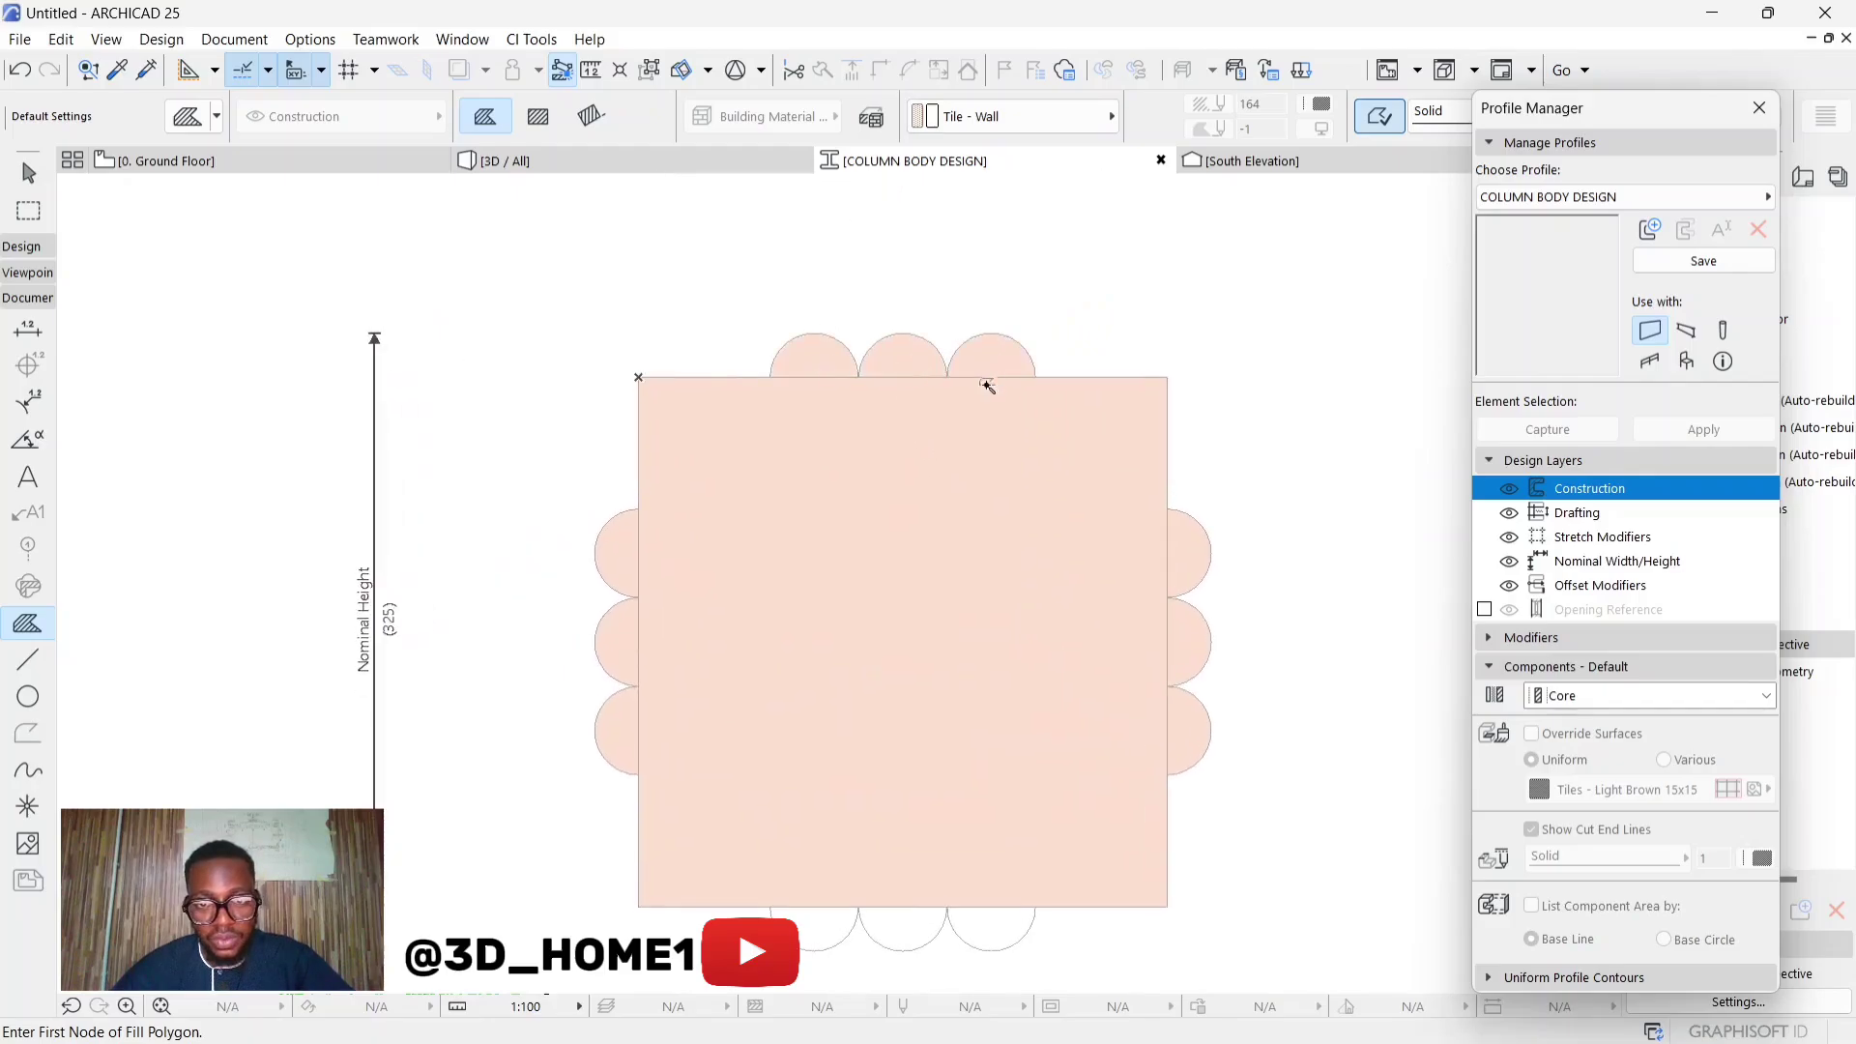
left_click(983, 933)
left_click(906, 923)
left_click(820, 926)
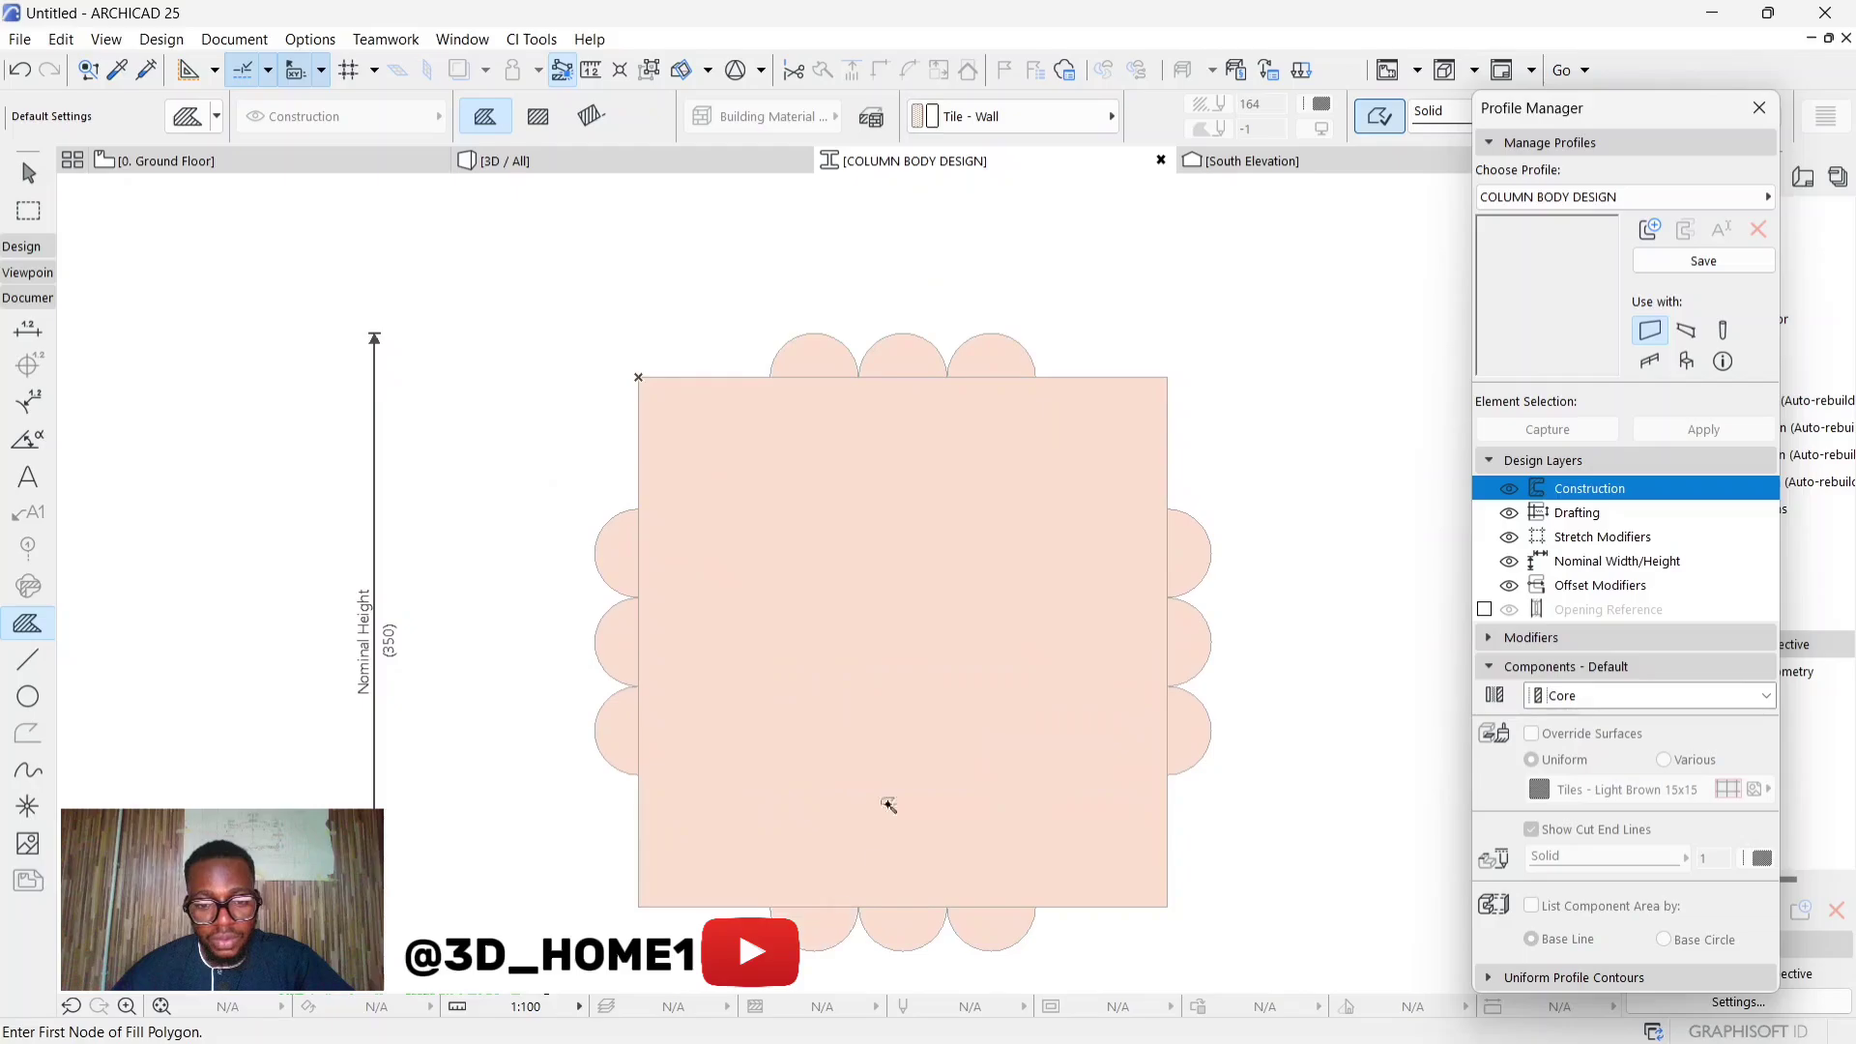
key("Escape")
scroll(821, 474, "down", 5)
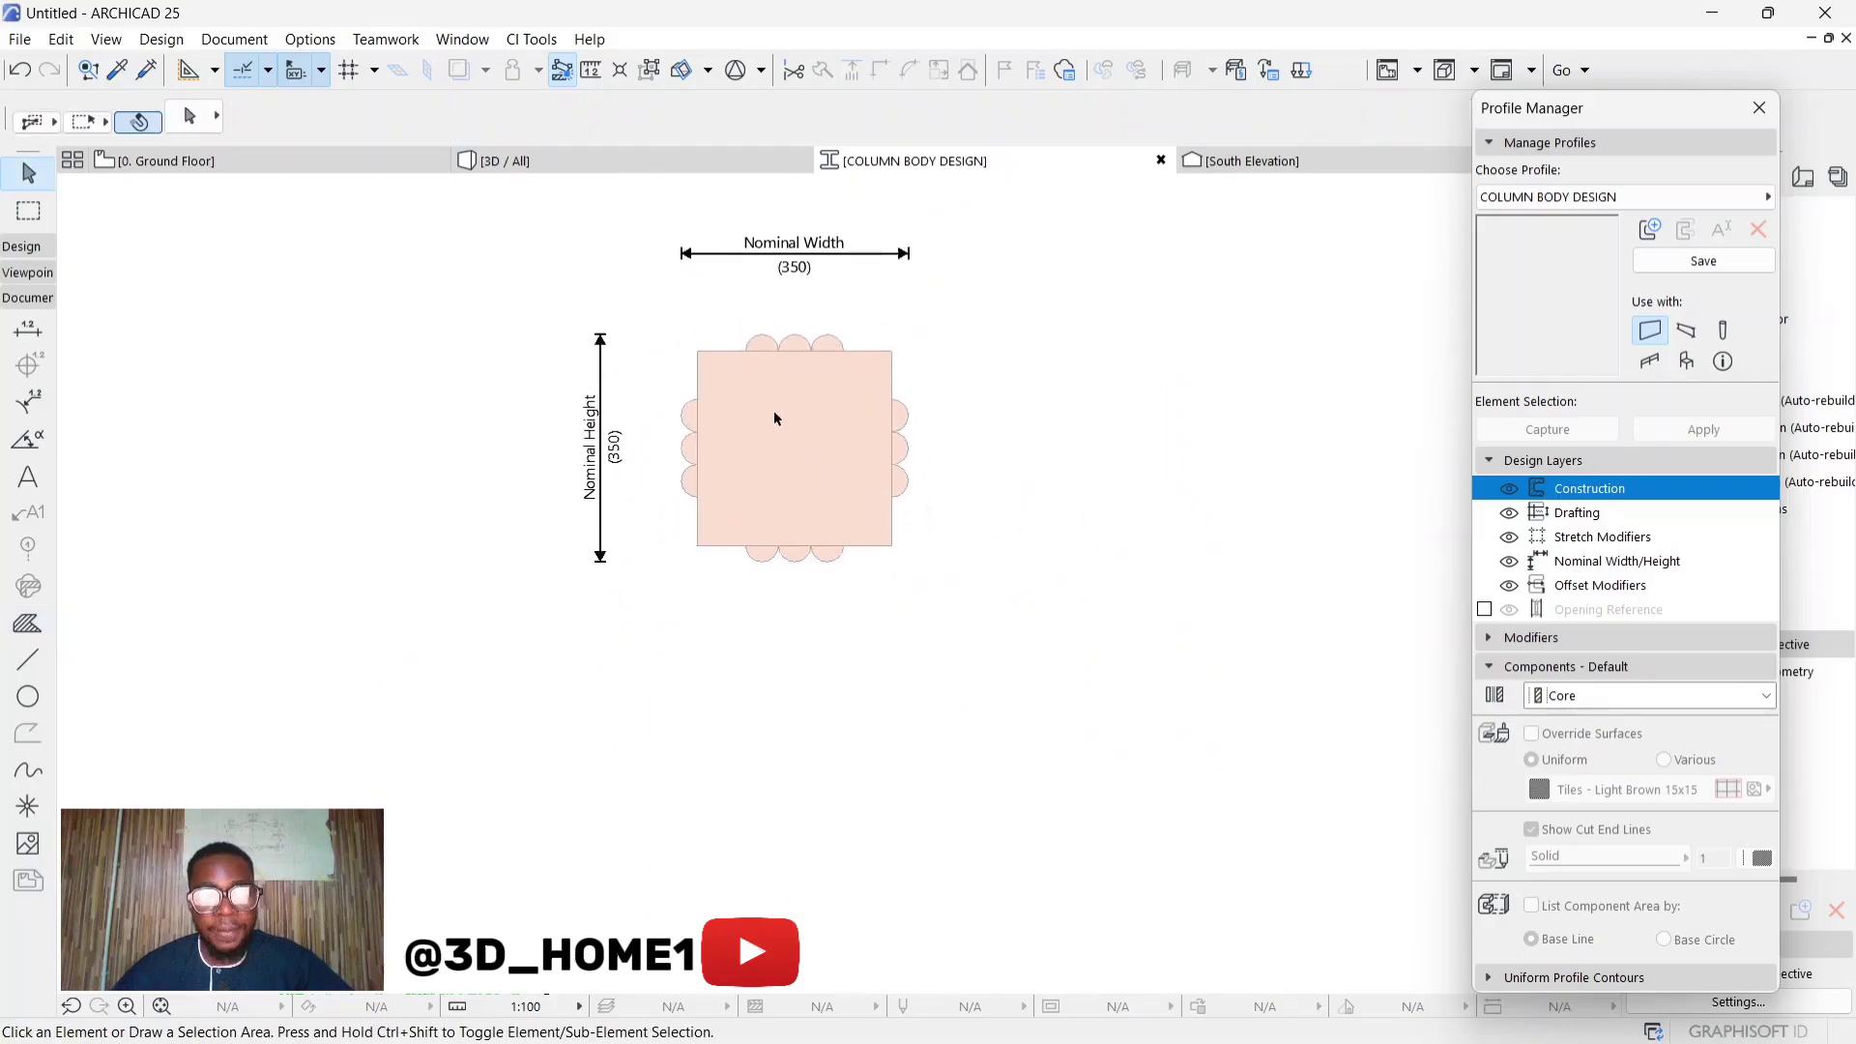
Override the surface of the square fill with Paint - Light Gray
scroll(773, 418, "up", 2)
left_click(814, 462)
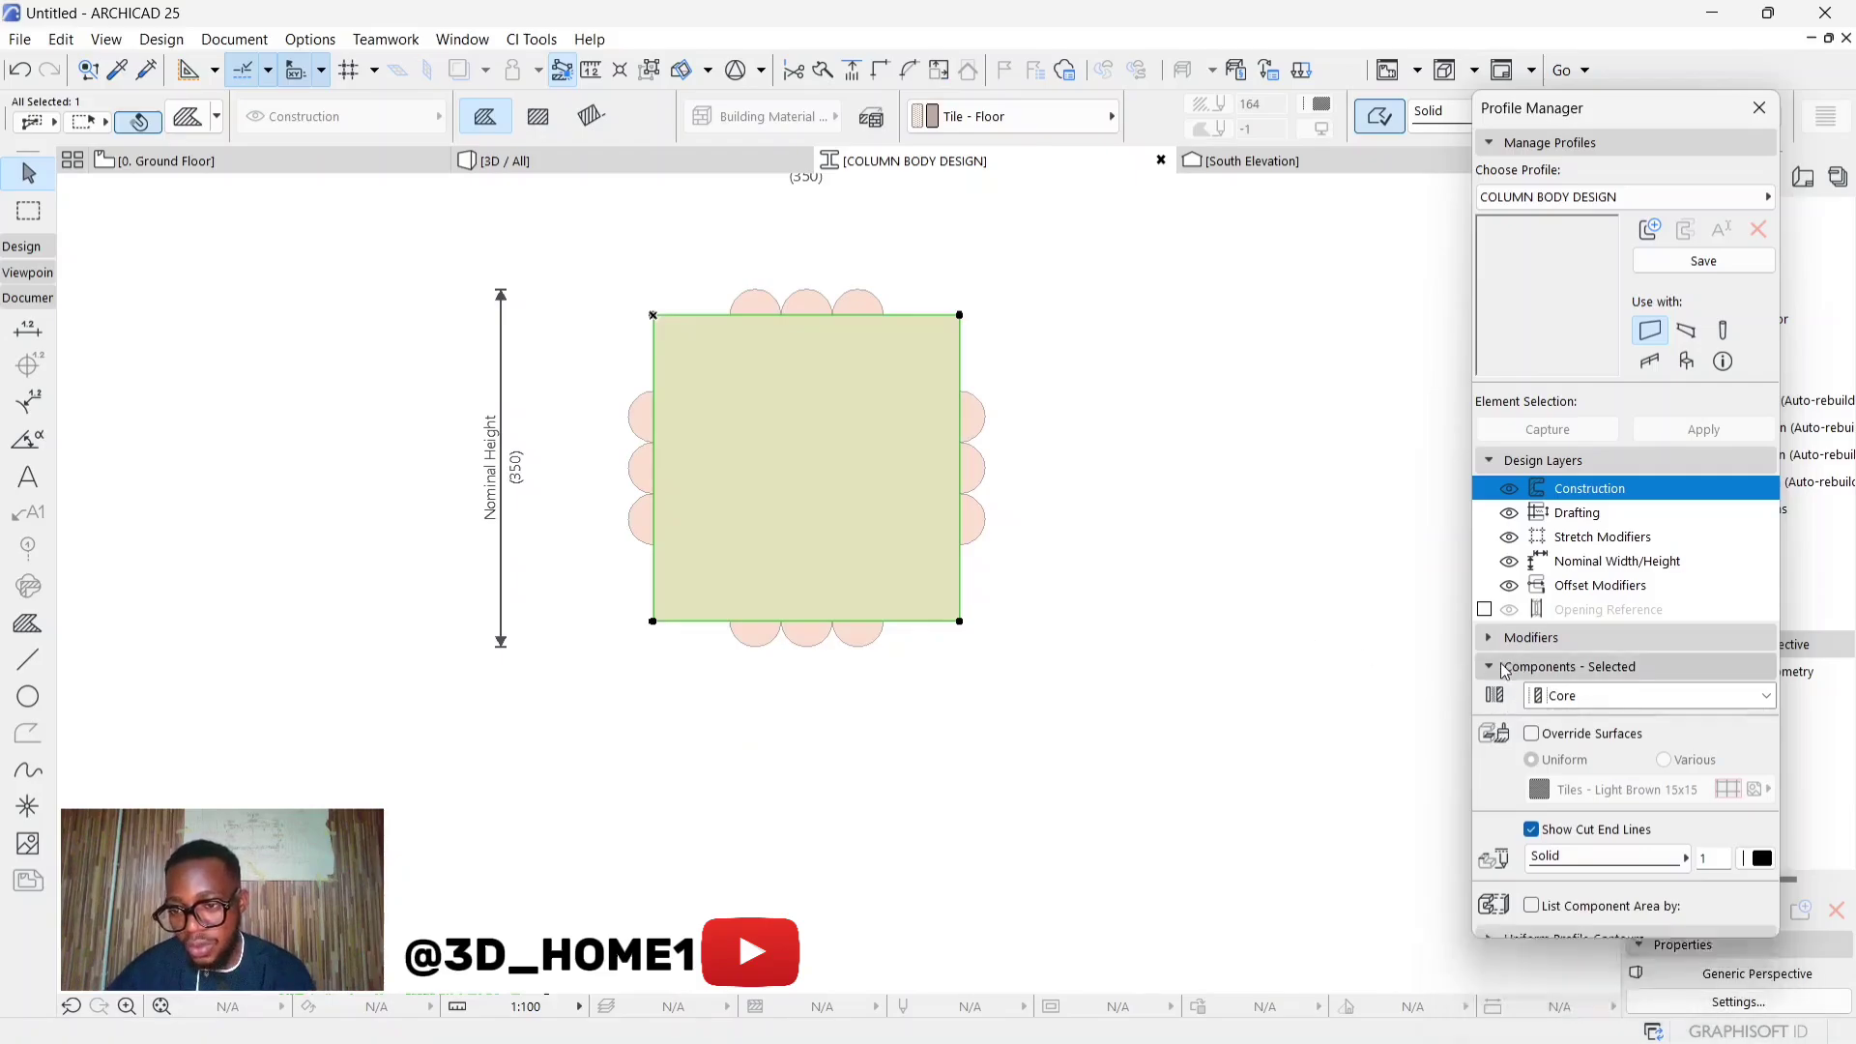
left_click(1512, 667)
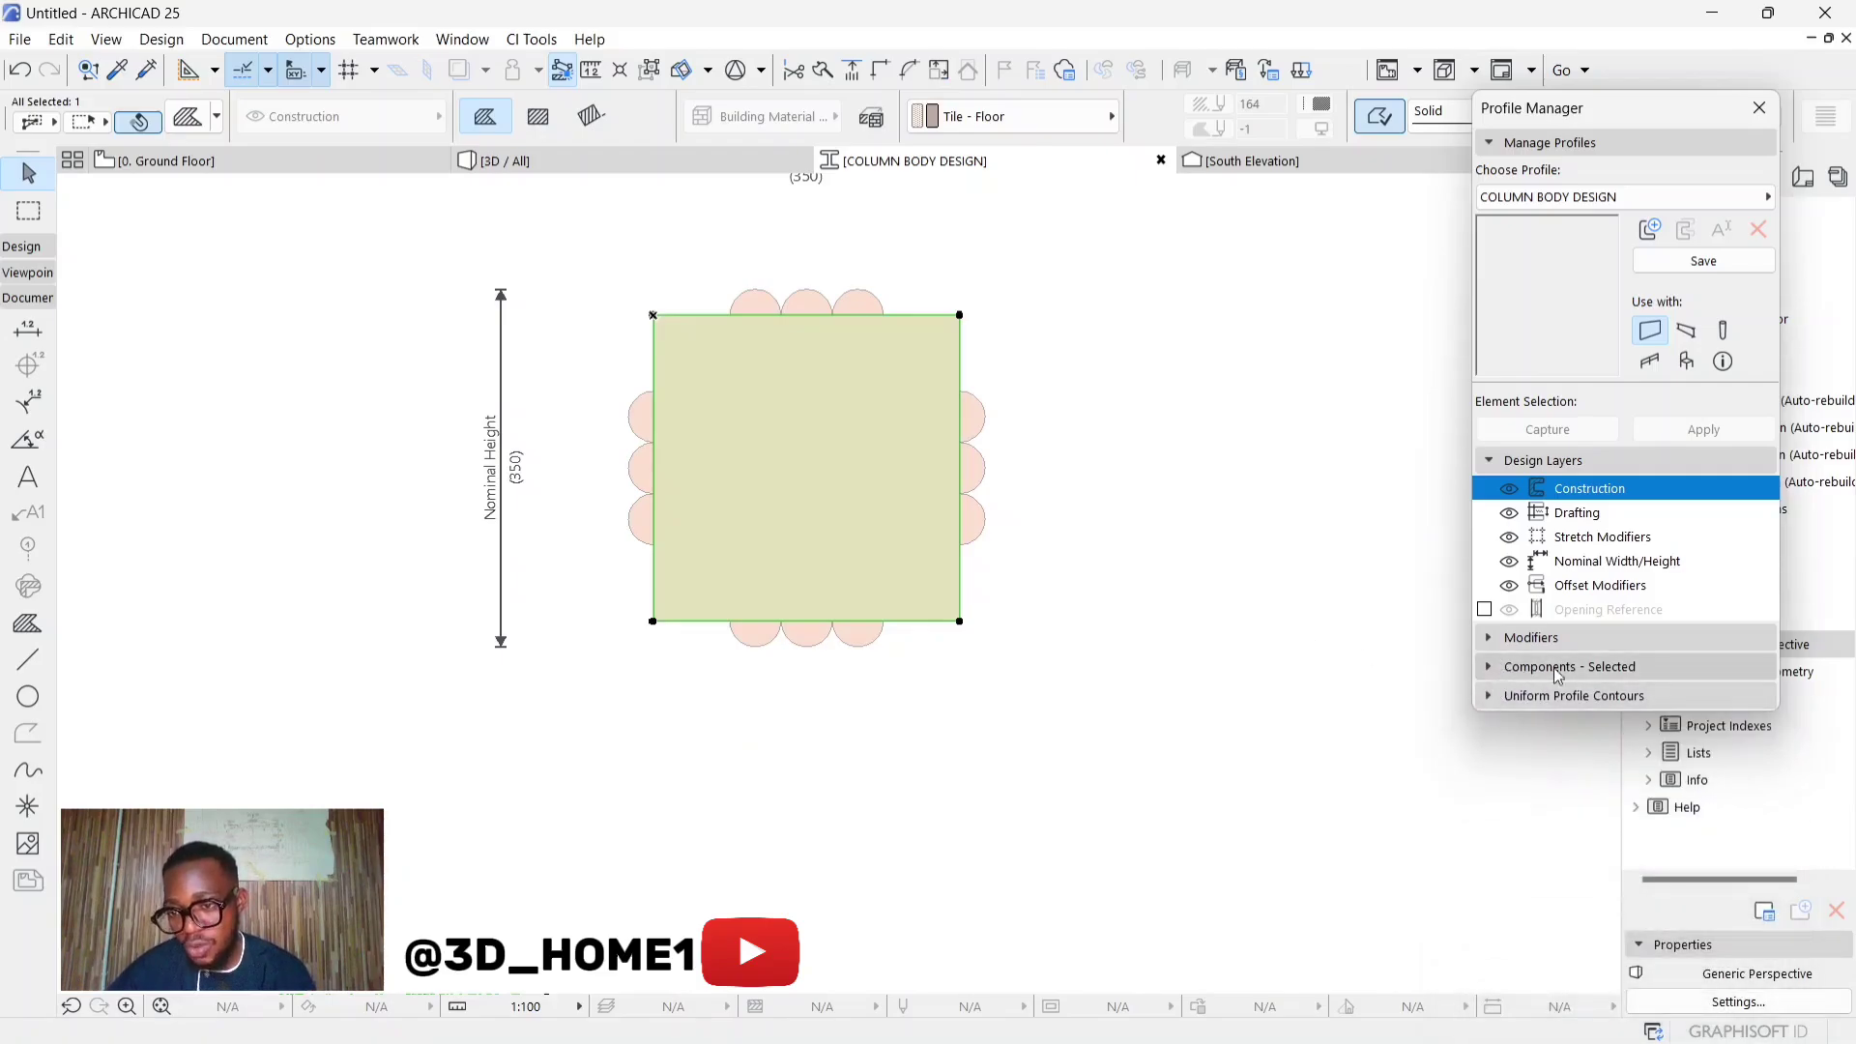
left_click(1533, 669)
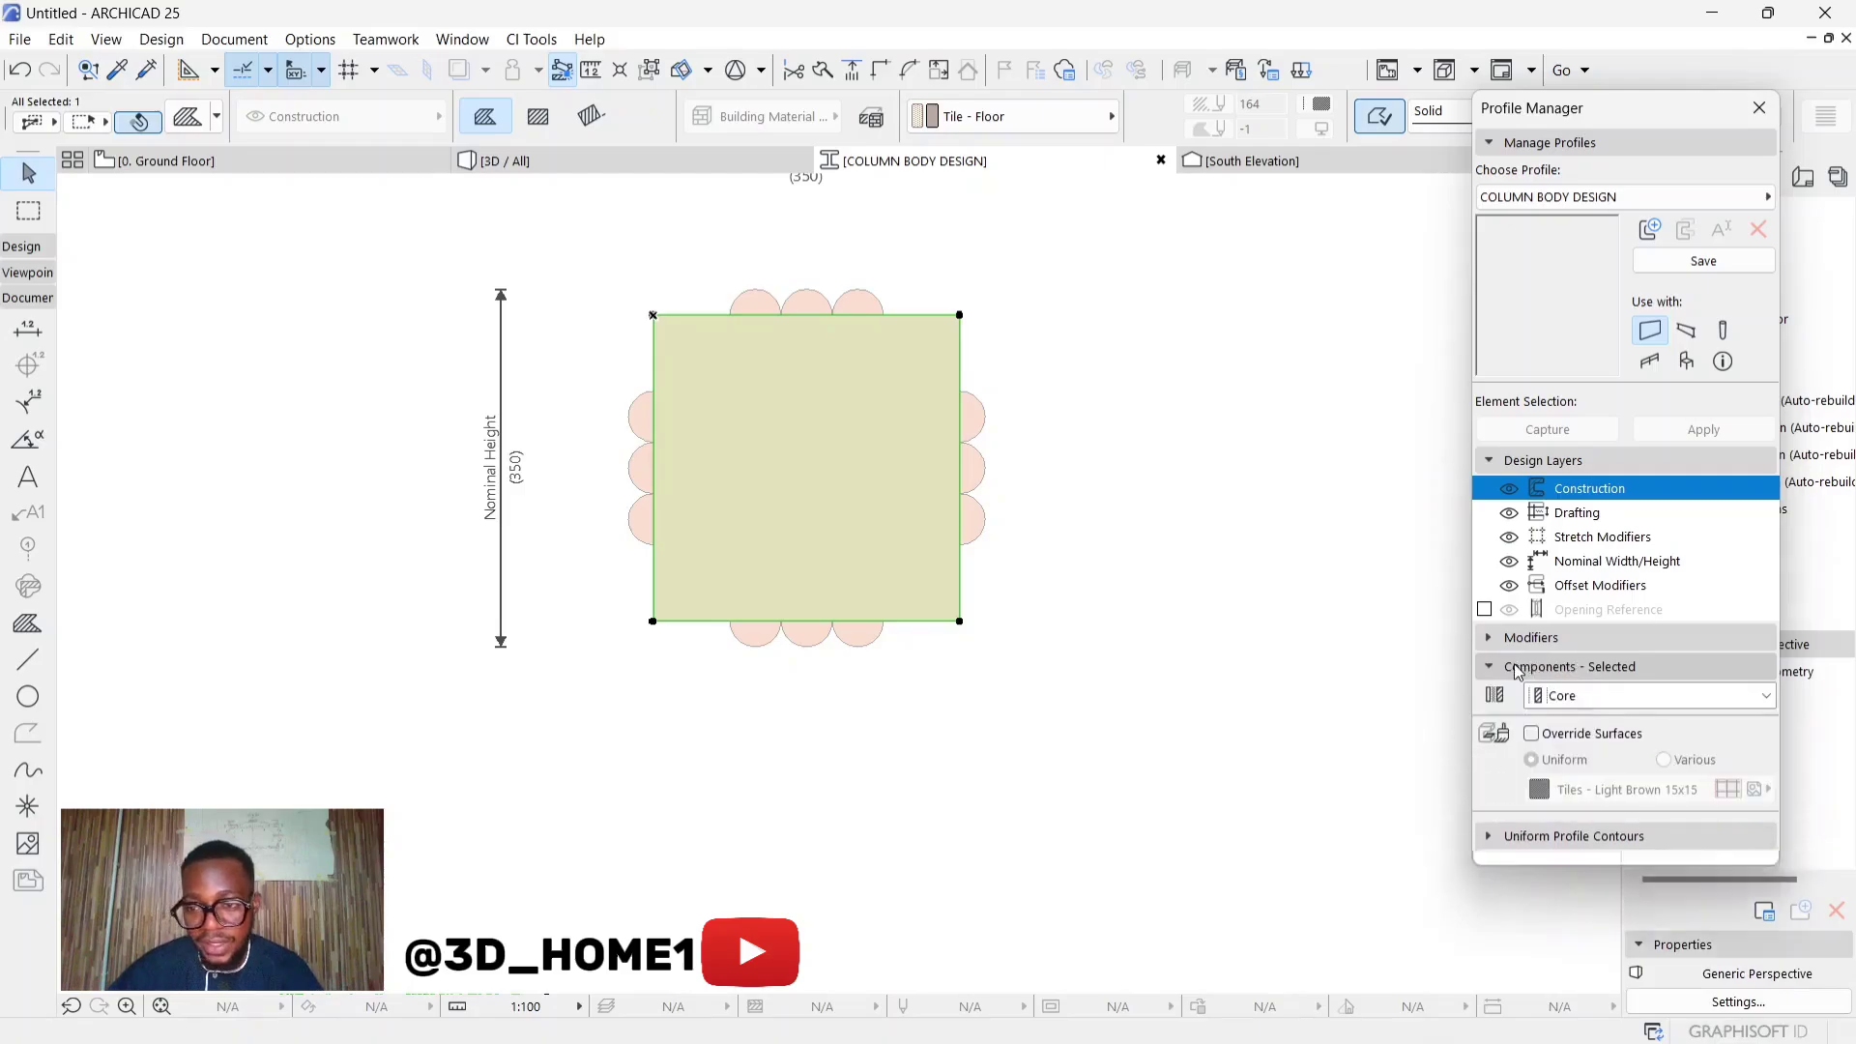
left_click(1532, 734)
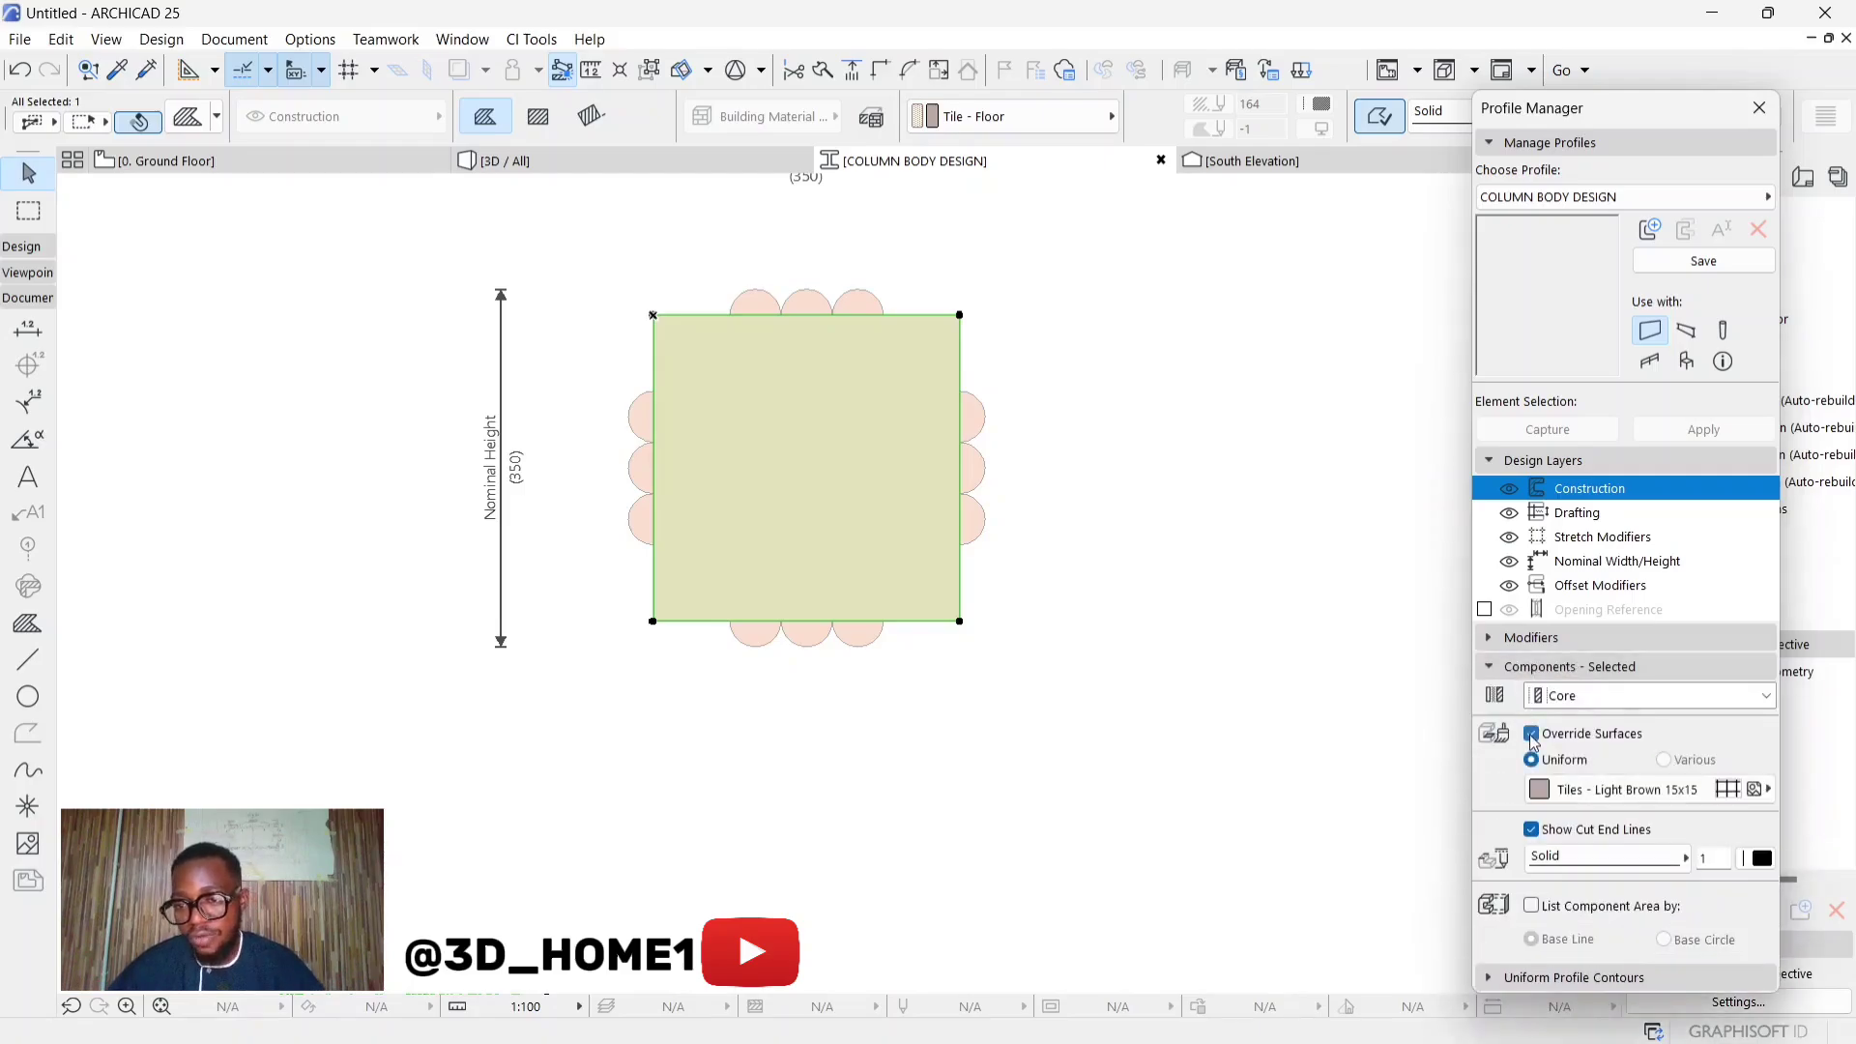
left_click(1544, 791)
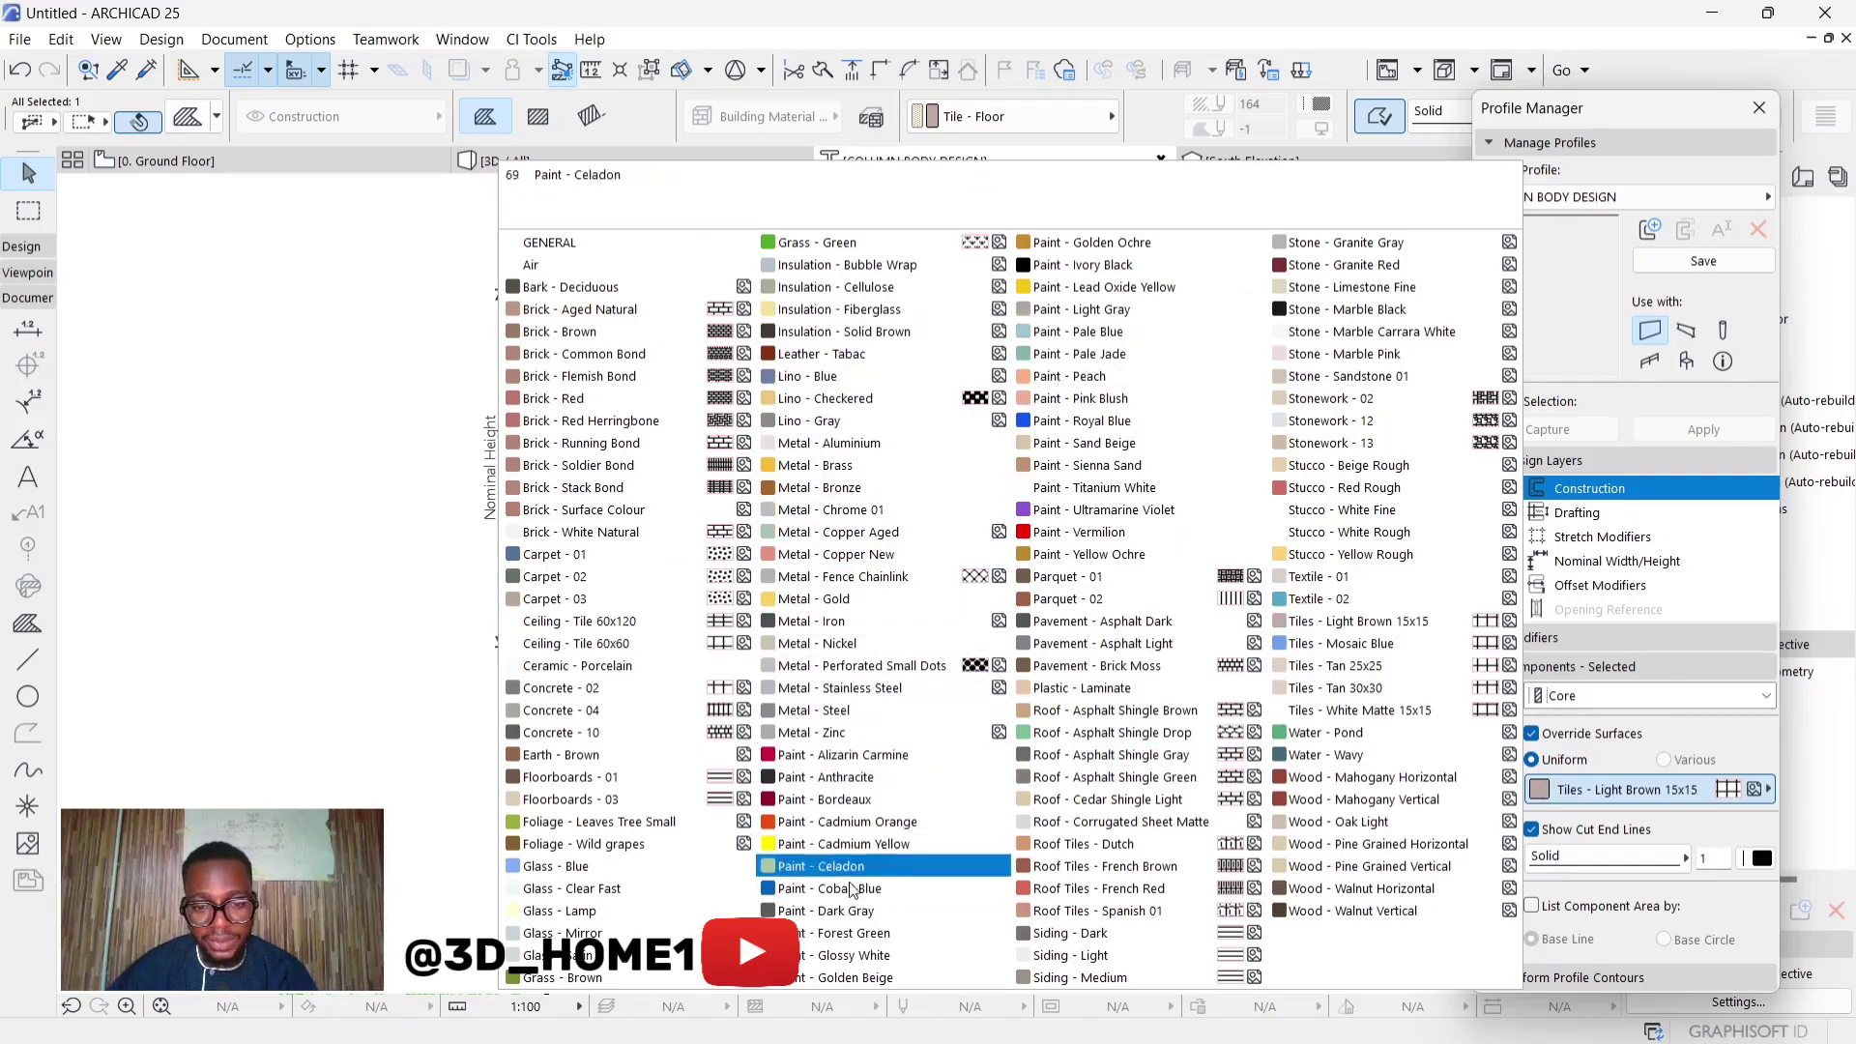
left_click(1082, 309)
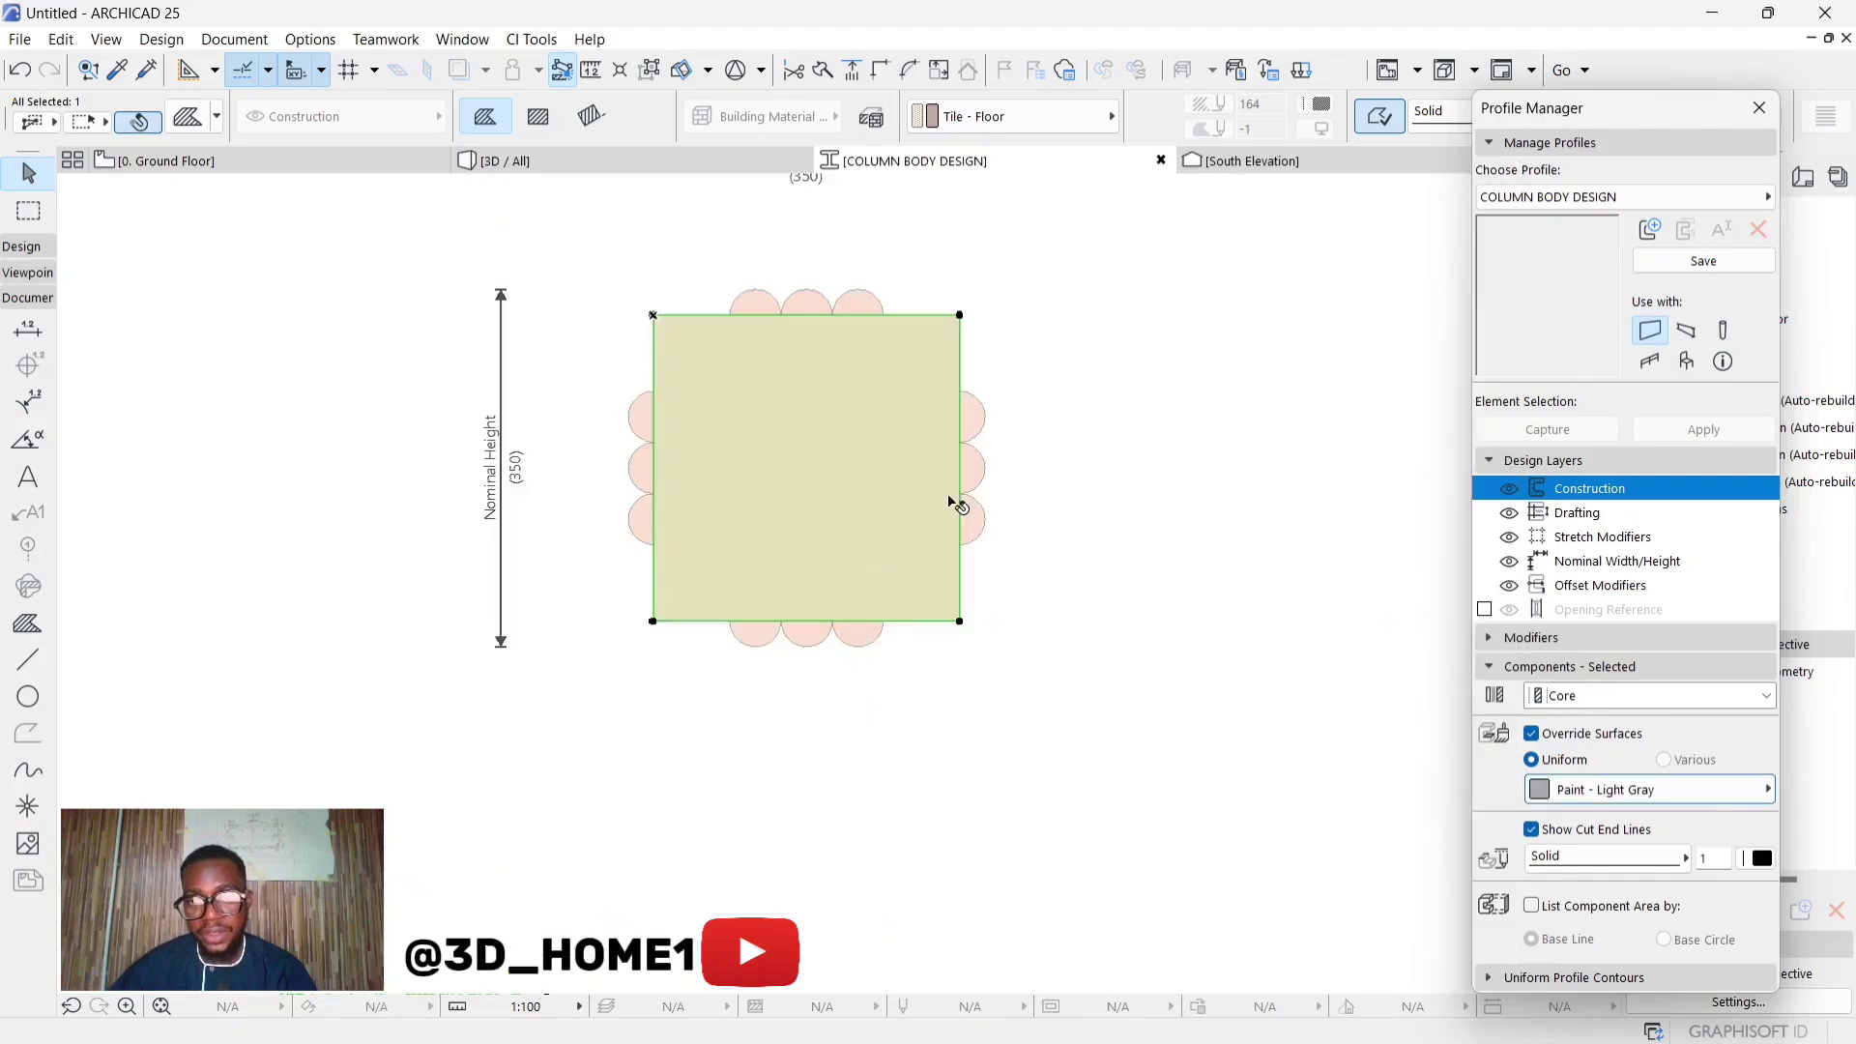
Select all twelve semicircle fills around the square and override their surface with Paint - Glossy White
left_click(1003, 467)
left_click(760, 302)
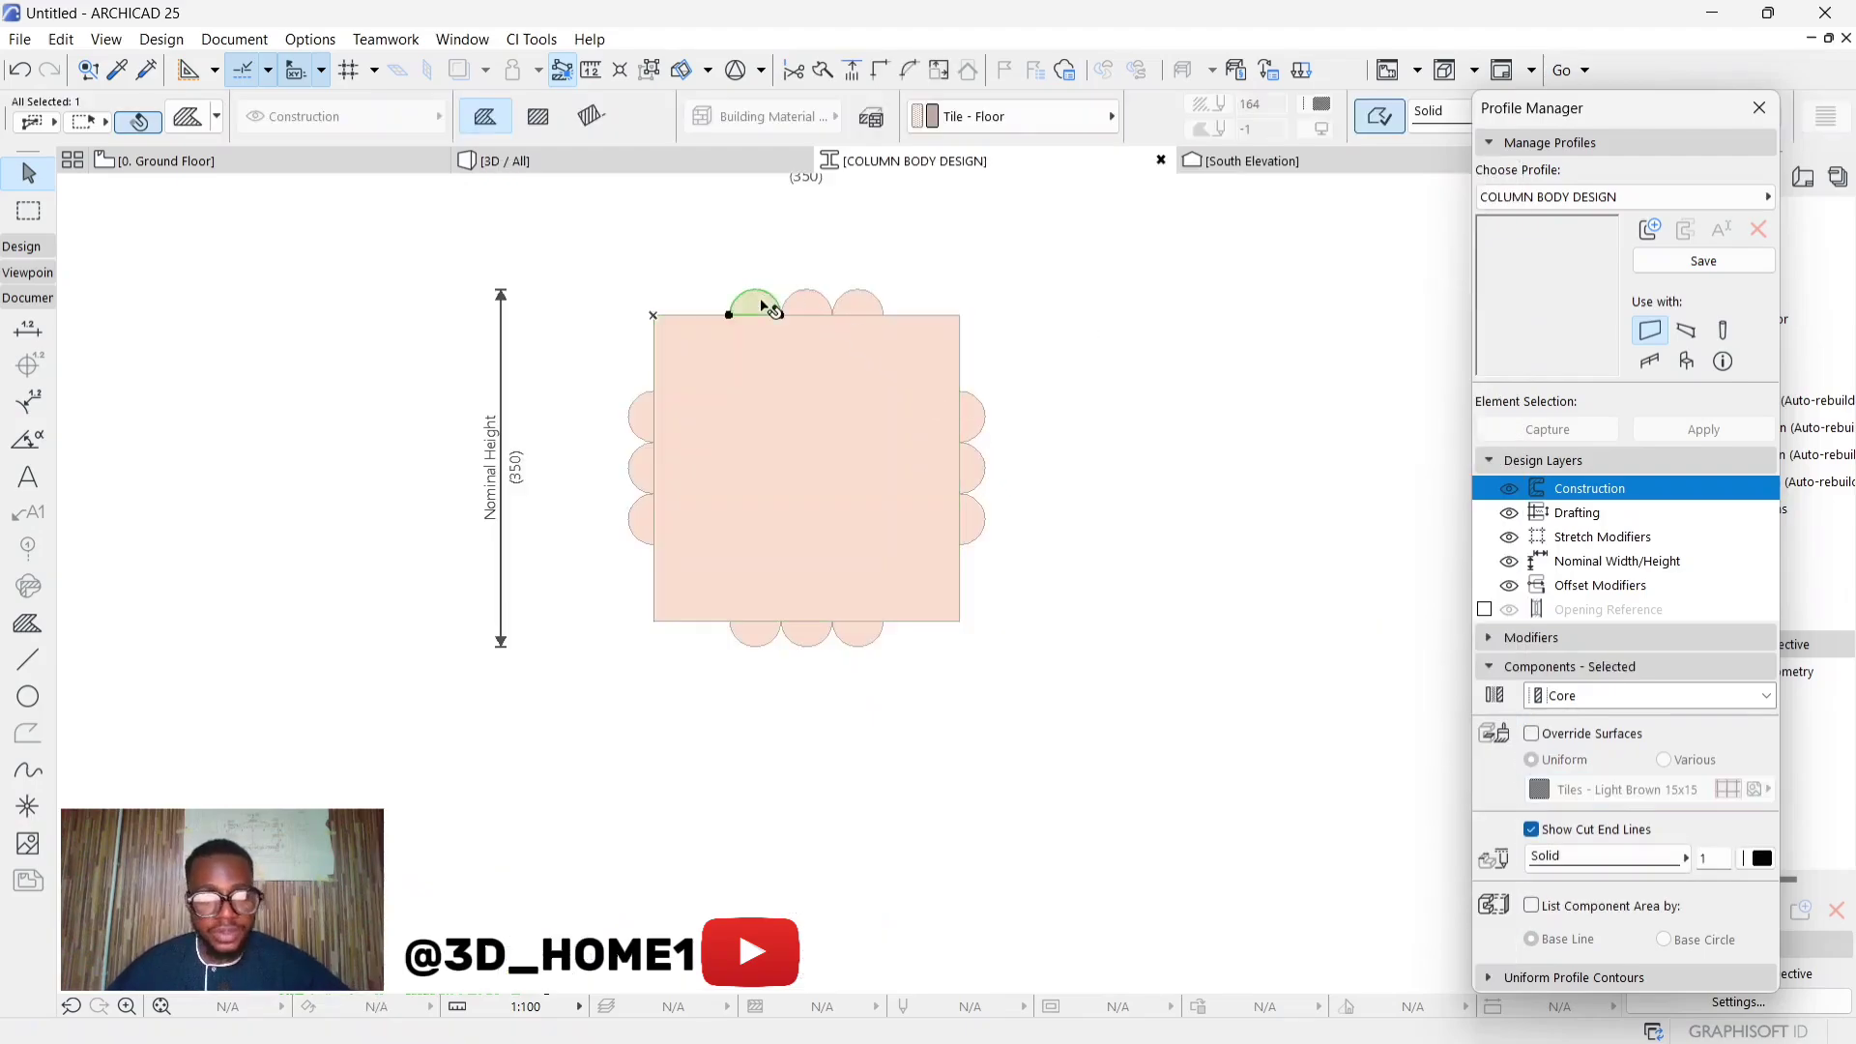
left_click(798, 304, "shift")
left_click(874, 311, "shift")
left_click(974, 420, "shift")
left_click(976, 473, "shift")
left_click(976, 524, "shift")
left_click(865, 633, "shift")
left_click(808, 635, "shift")
left_click(756, 636, "shift")
left_click(645, 525, "shift")
left_click(641, 471, "shift")
left_click(641, 416, "shift")
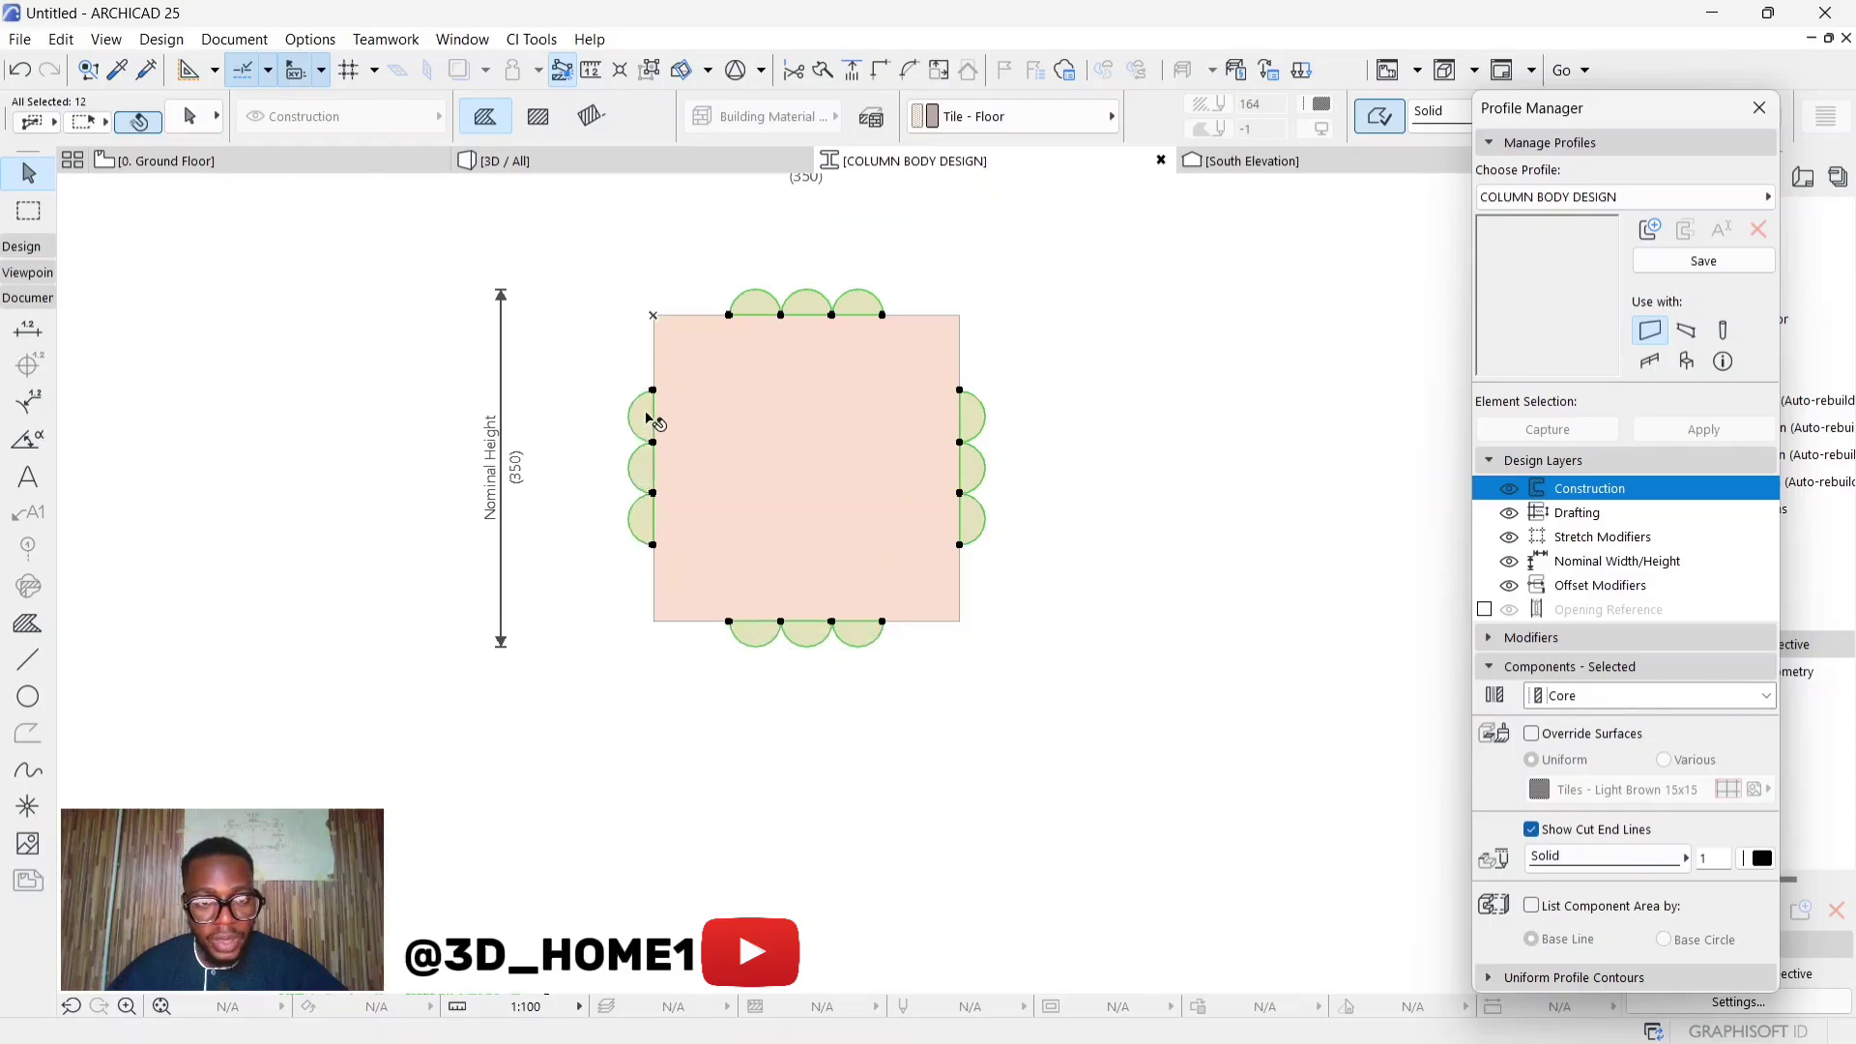
left_click(1532, 734)
left_click(1605, 789)
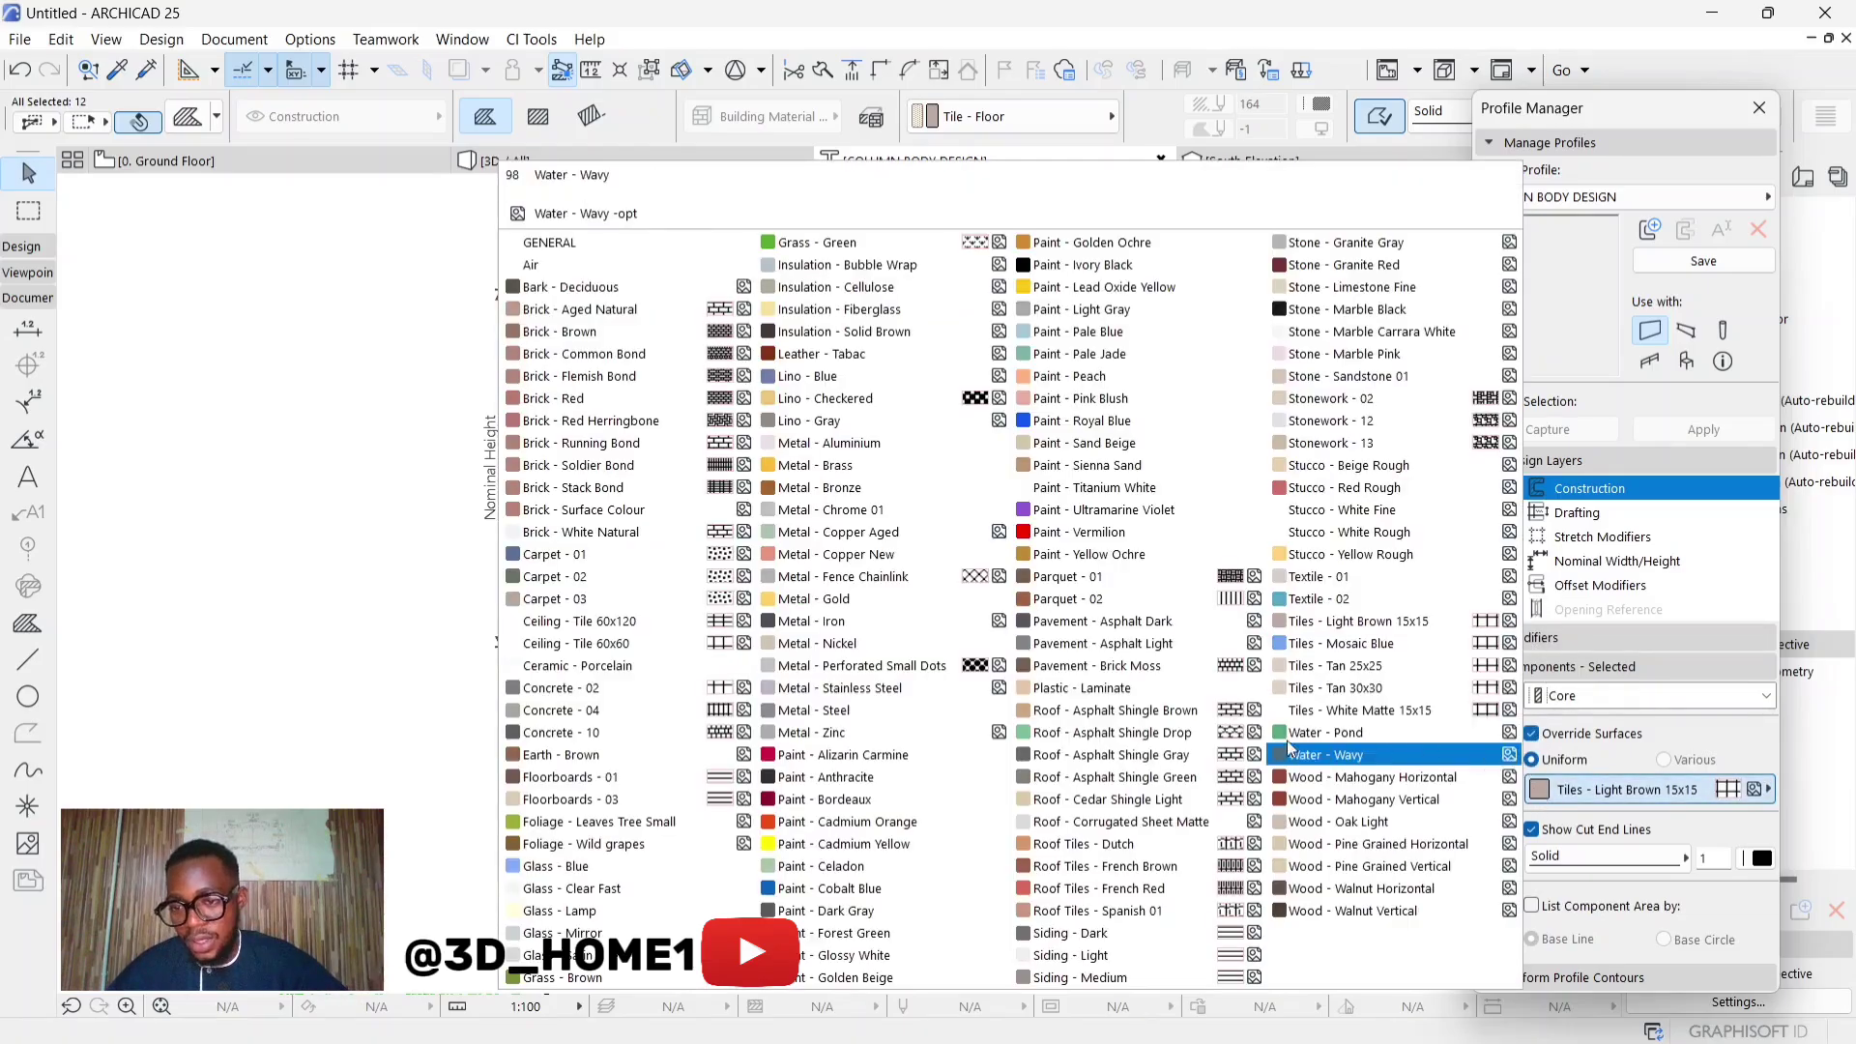
left_click(854, 953)
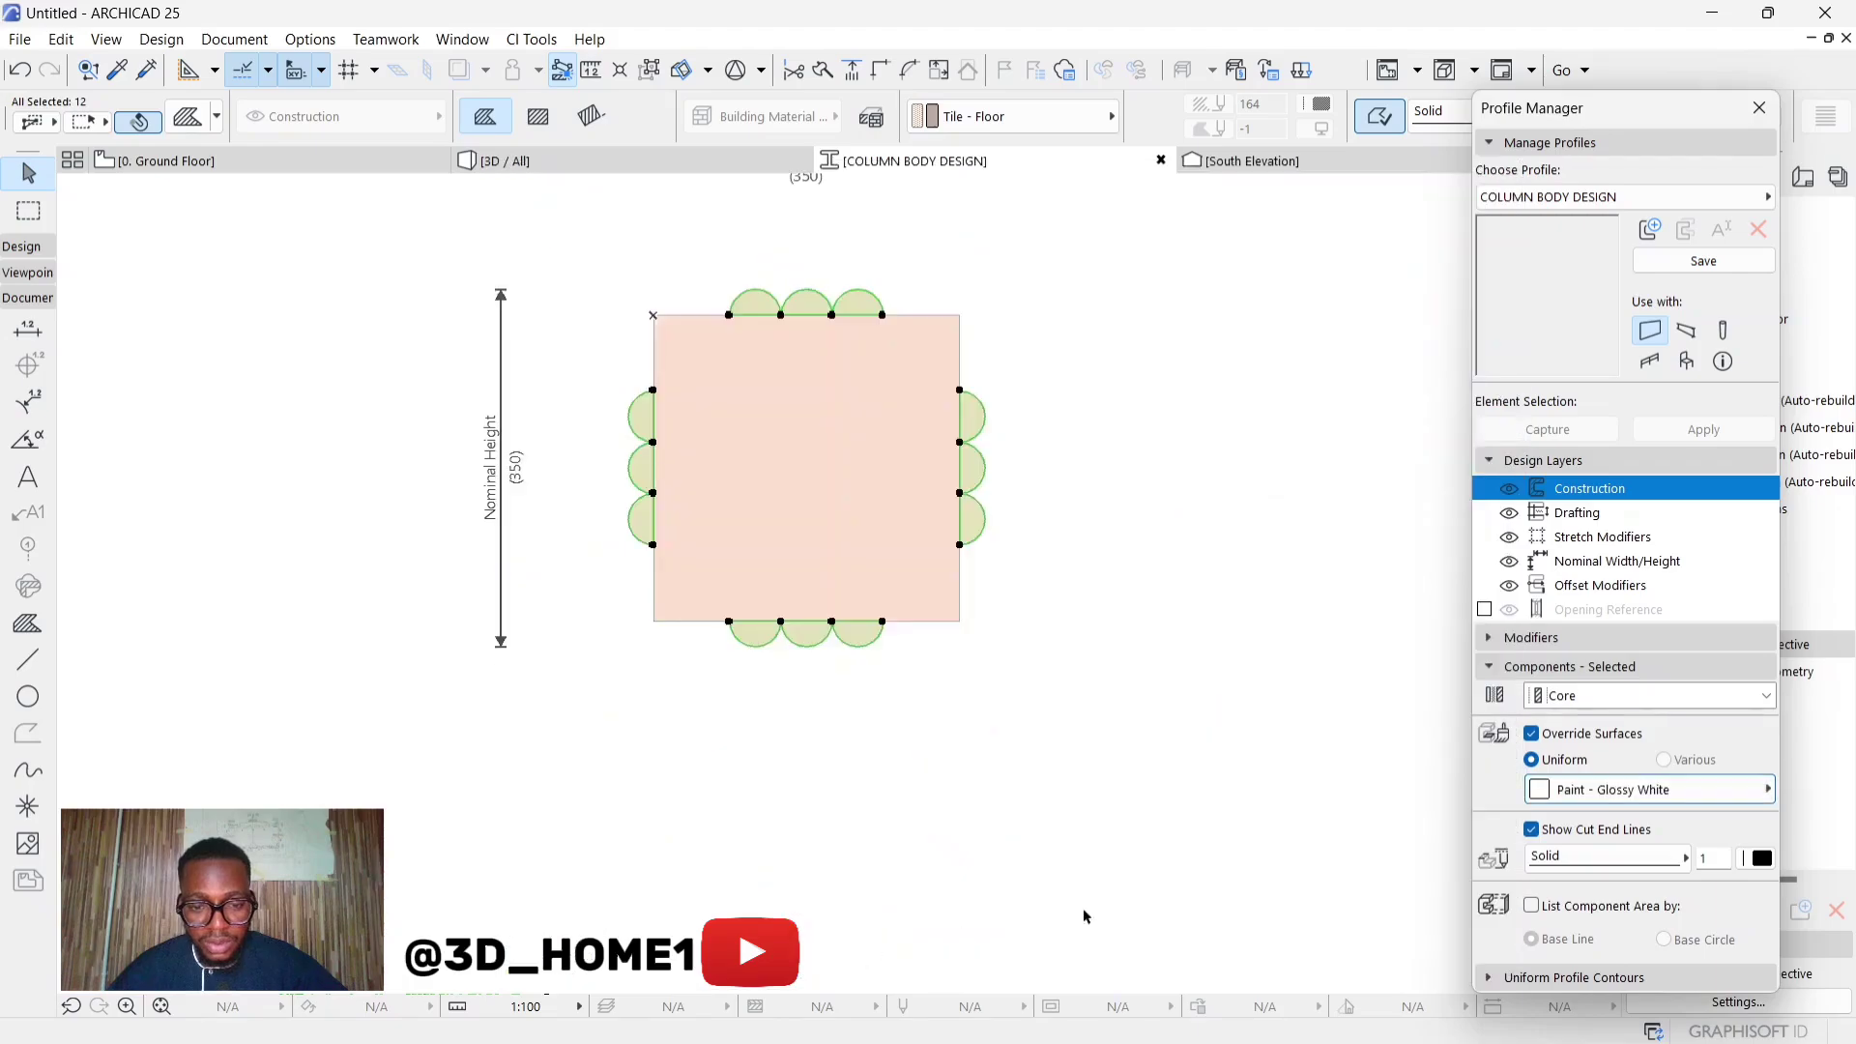
left_click(1261, 555)
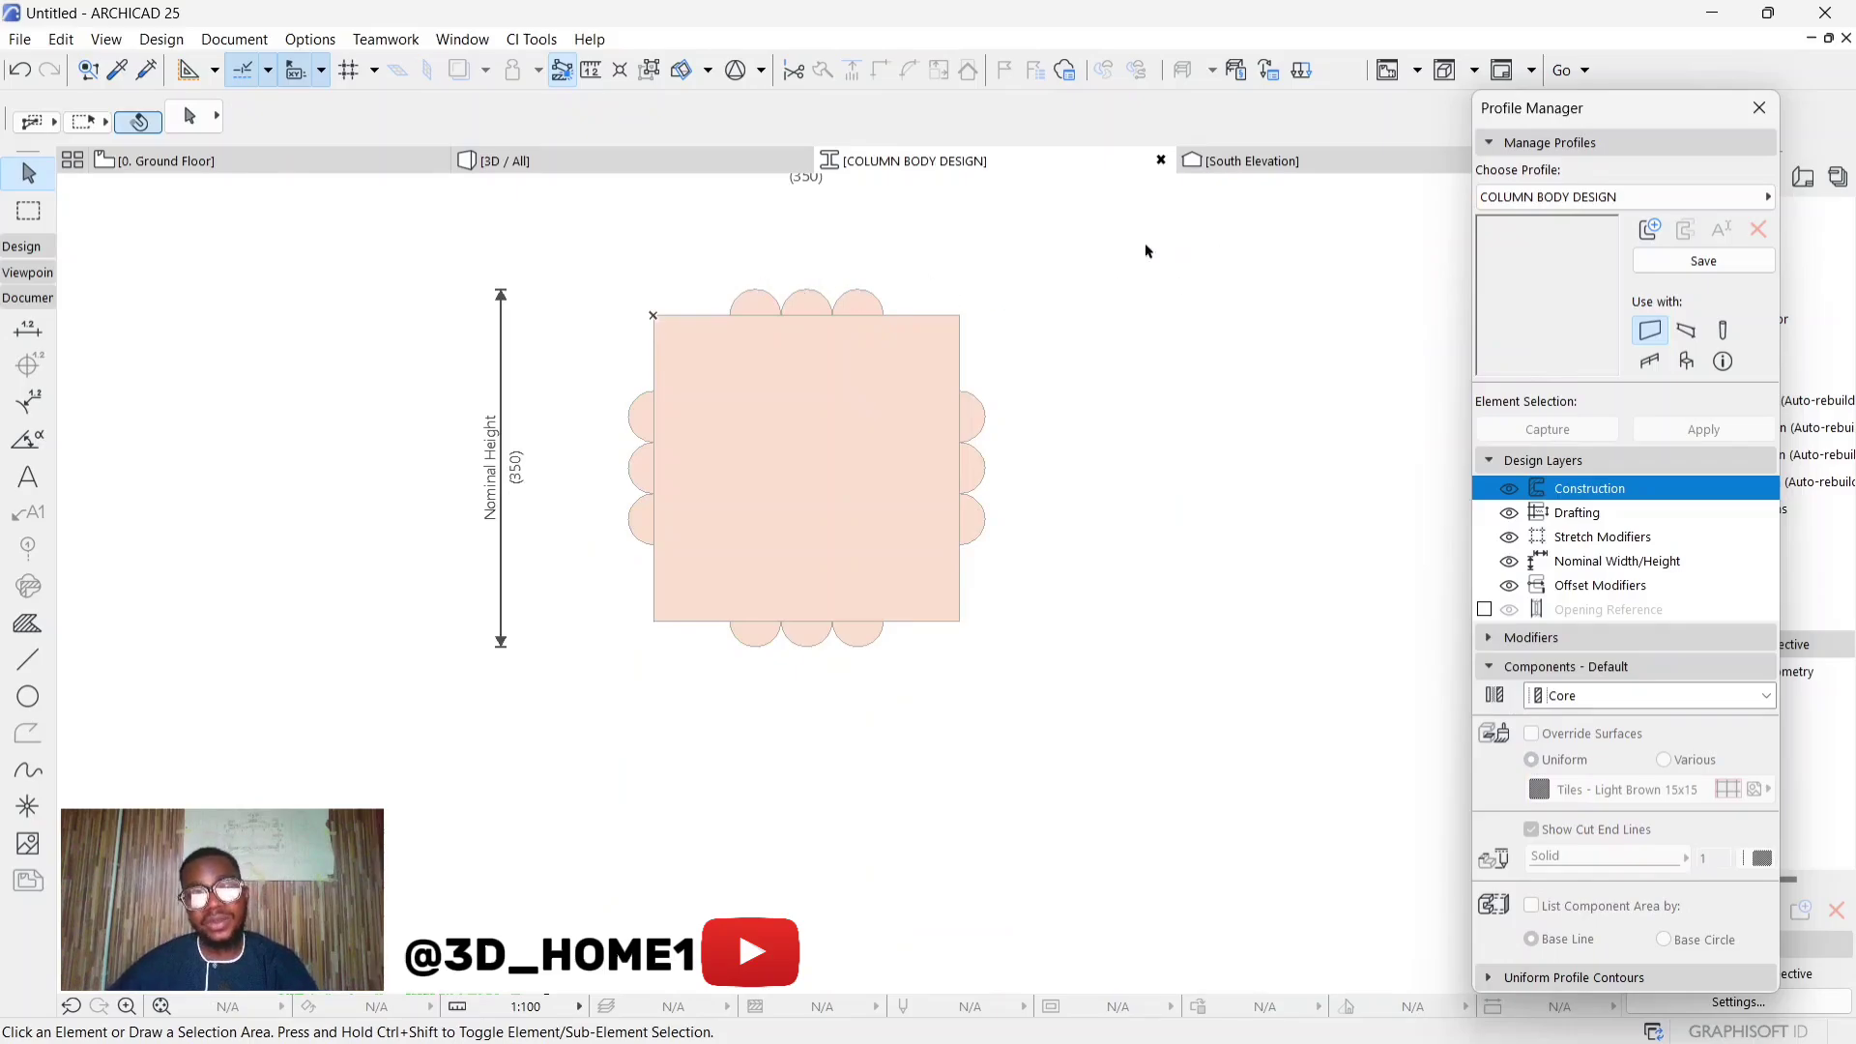
Make the COLUMN BODY DESIGN profile available for columns instead of walls, save it and close the Profile Manager
left_click(1727, 334)
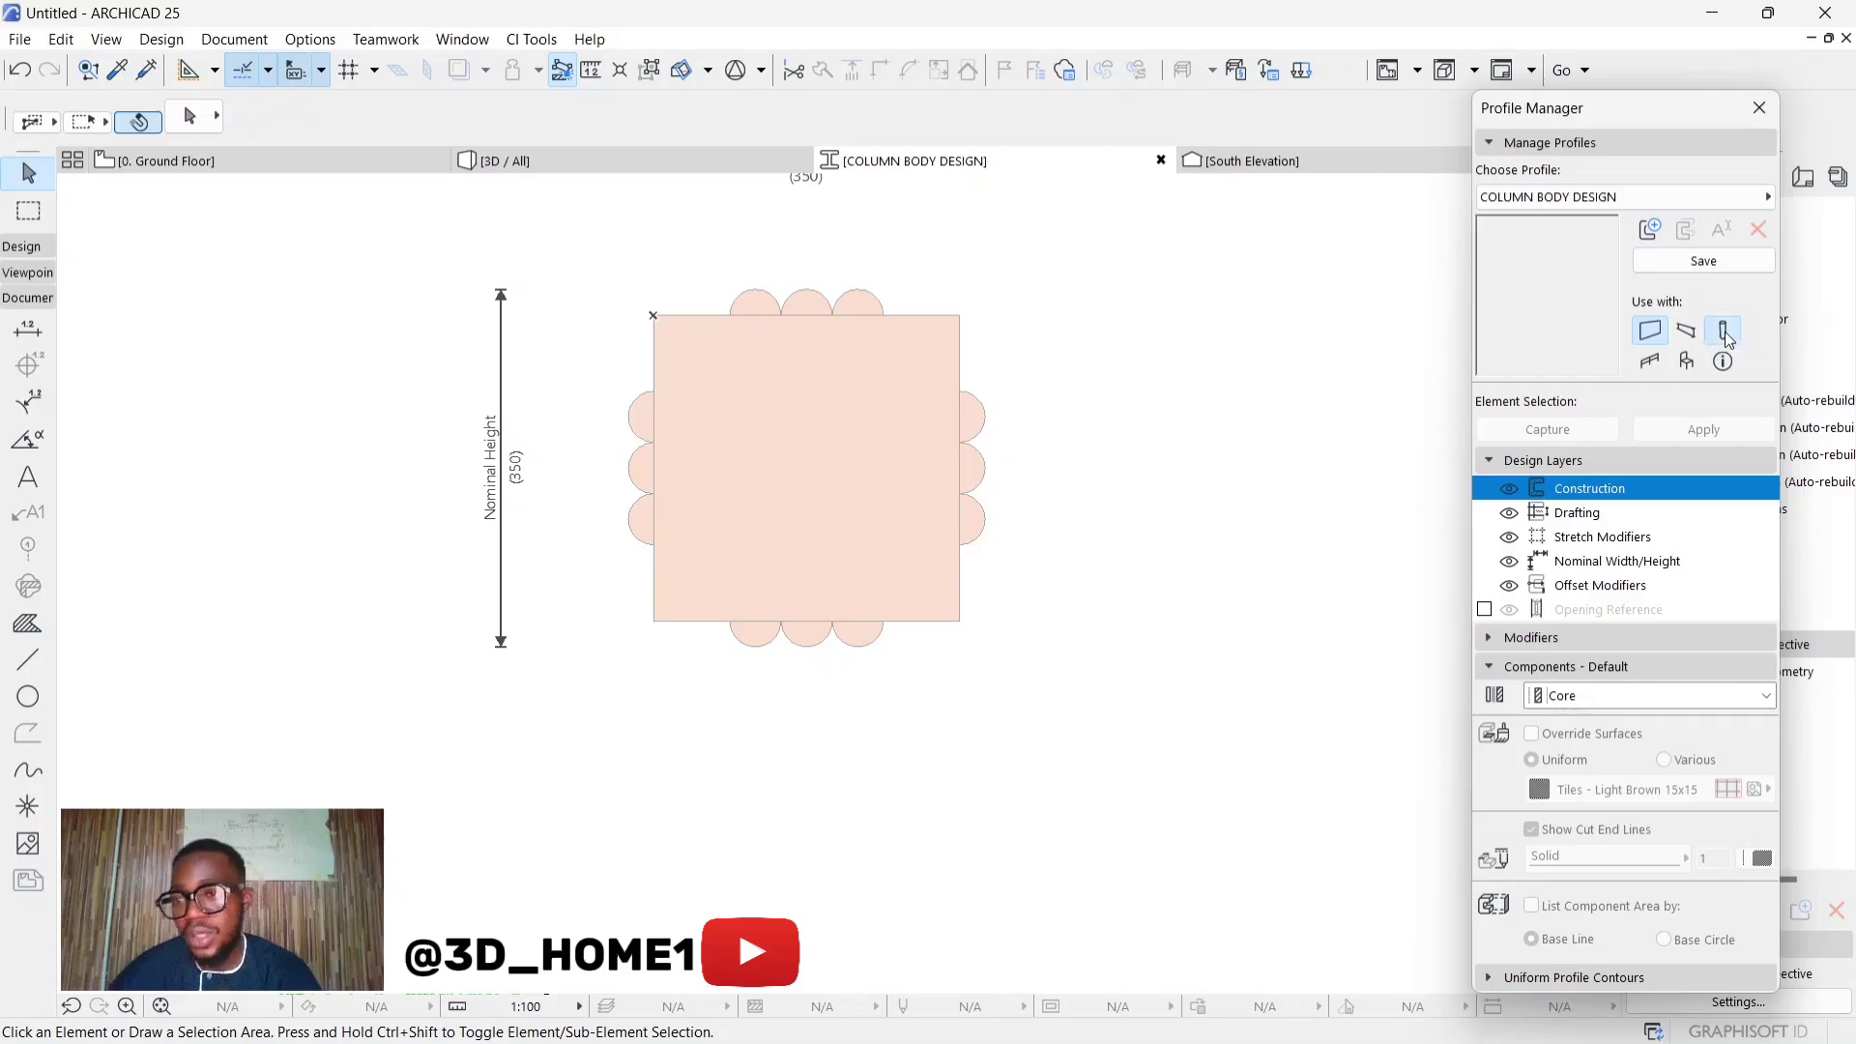
left_click(1650, 333)
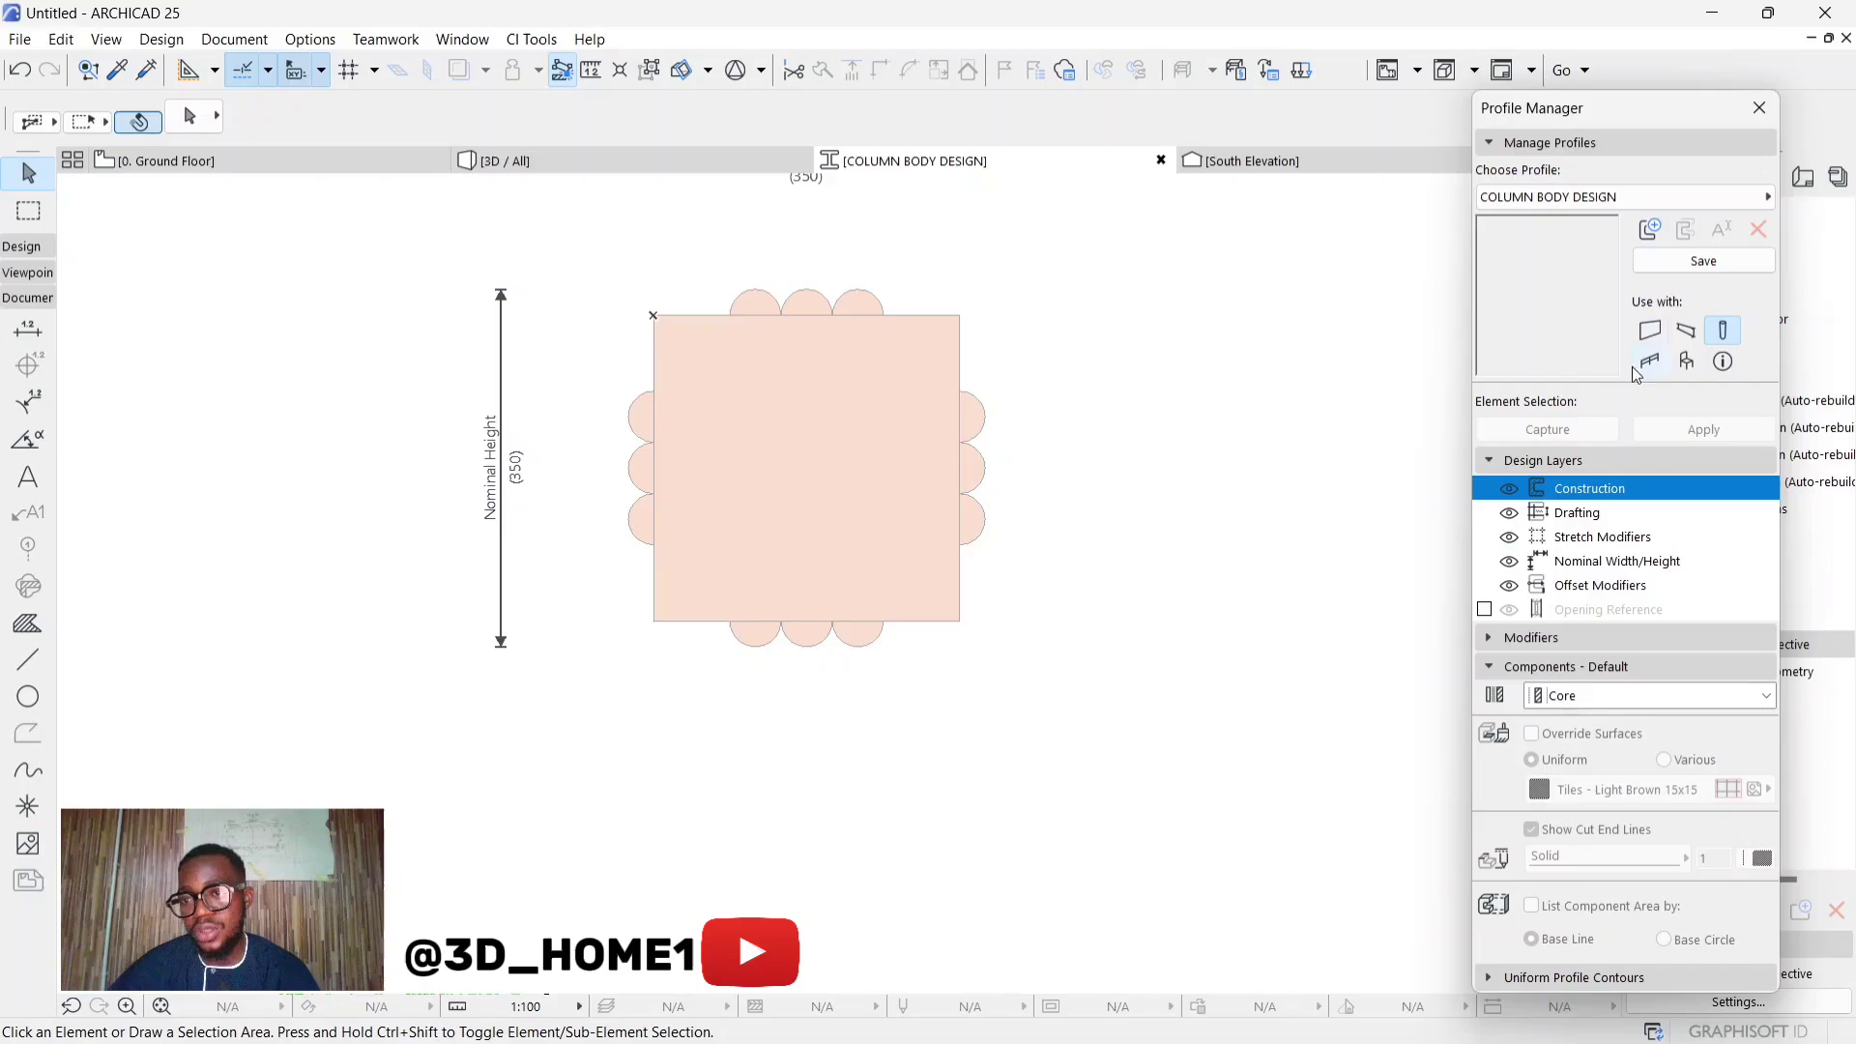
left_click(1701, 262)
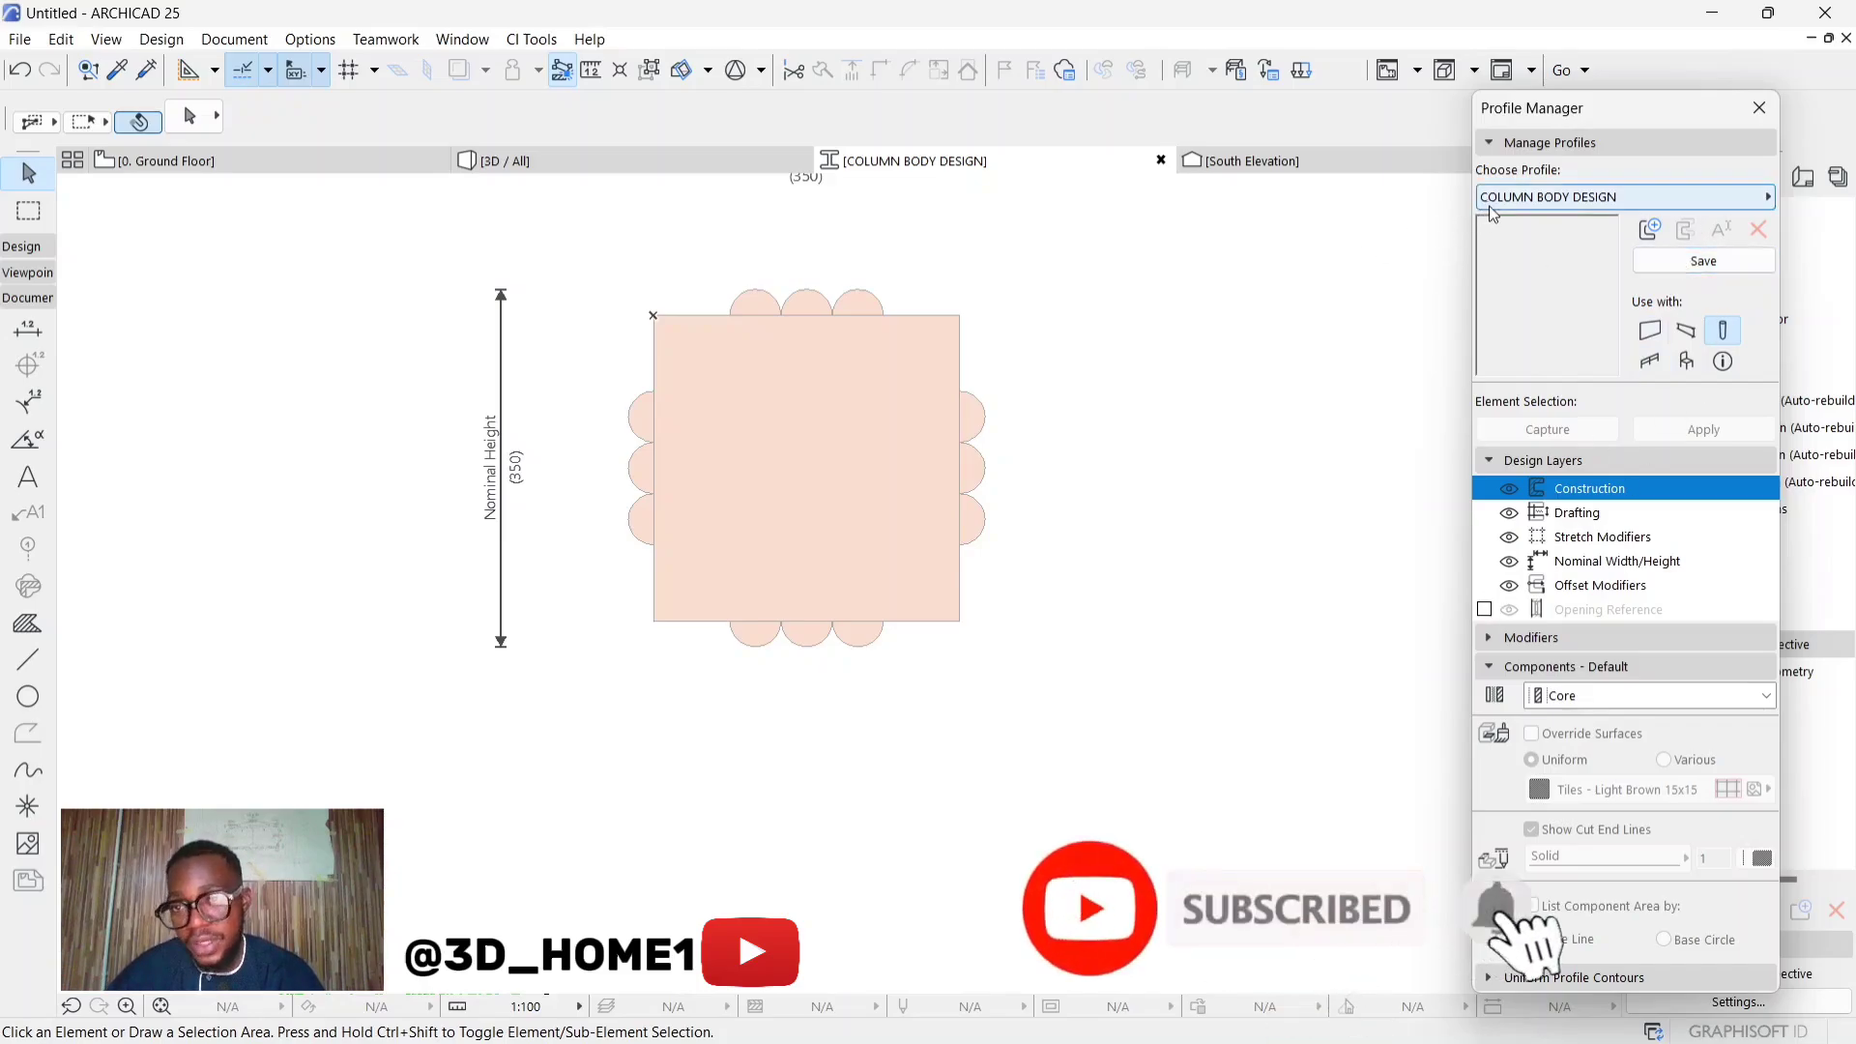
left_click(1712, 263)
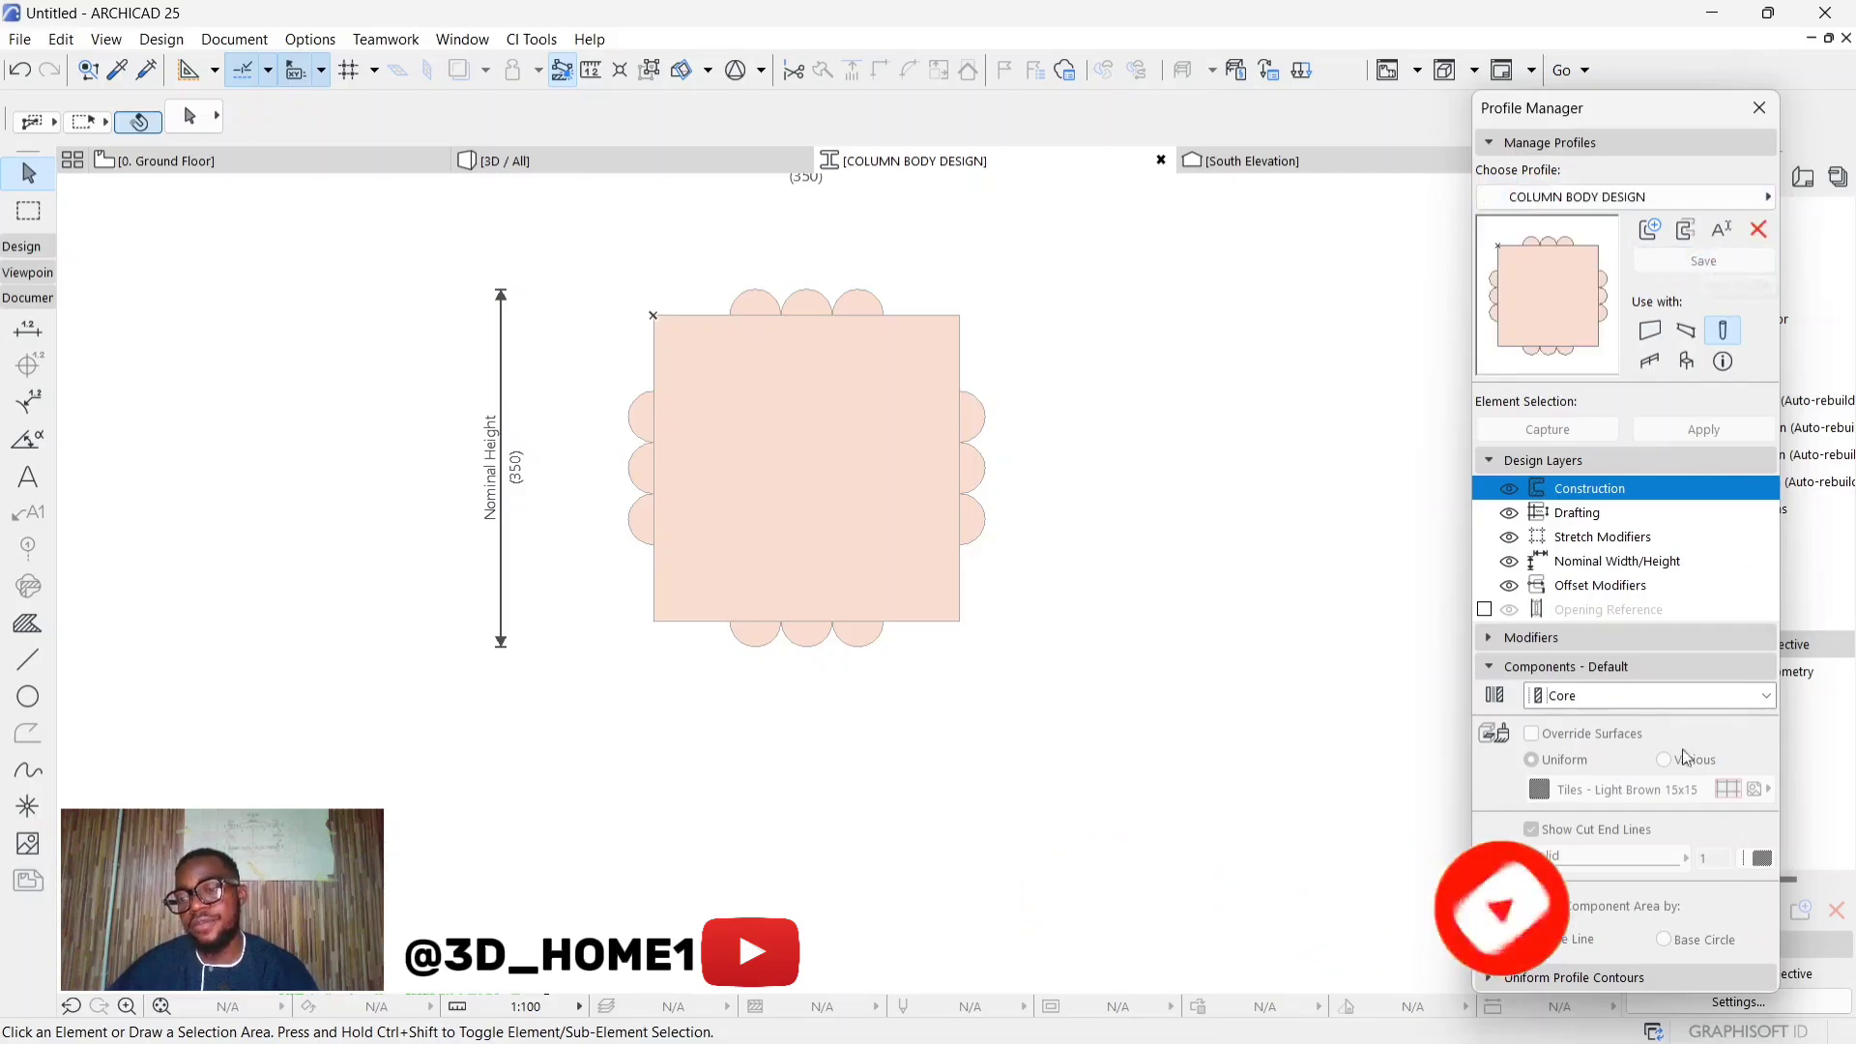
left_click(1756, 108)
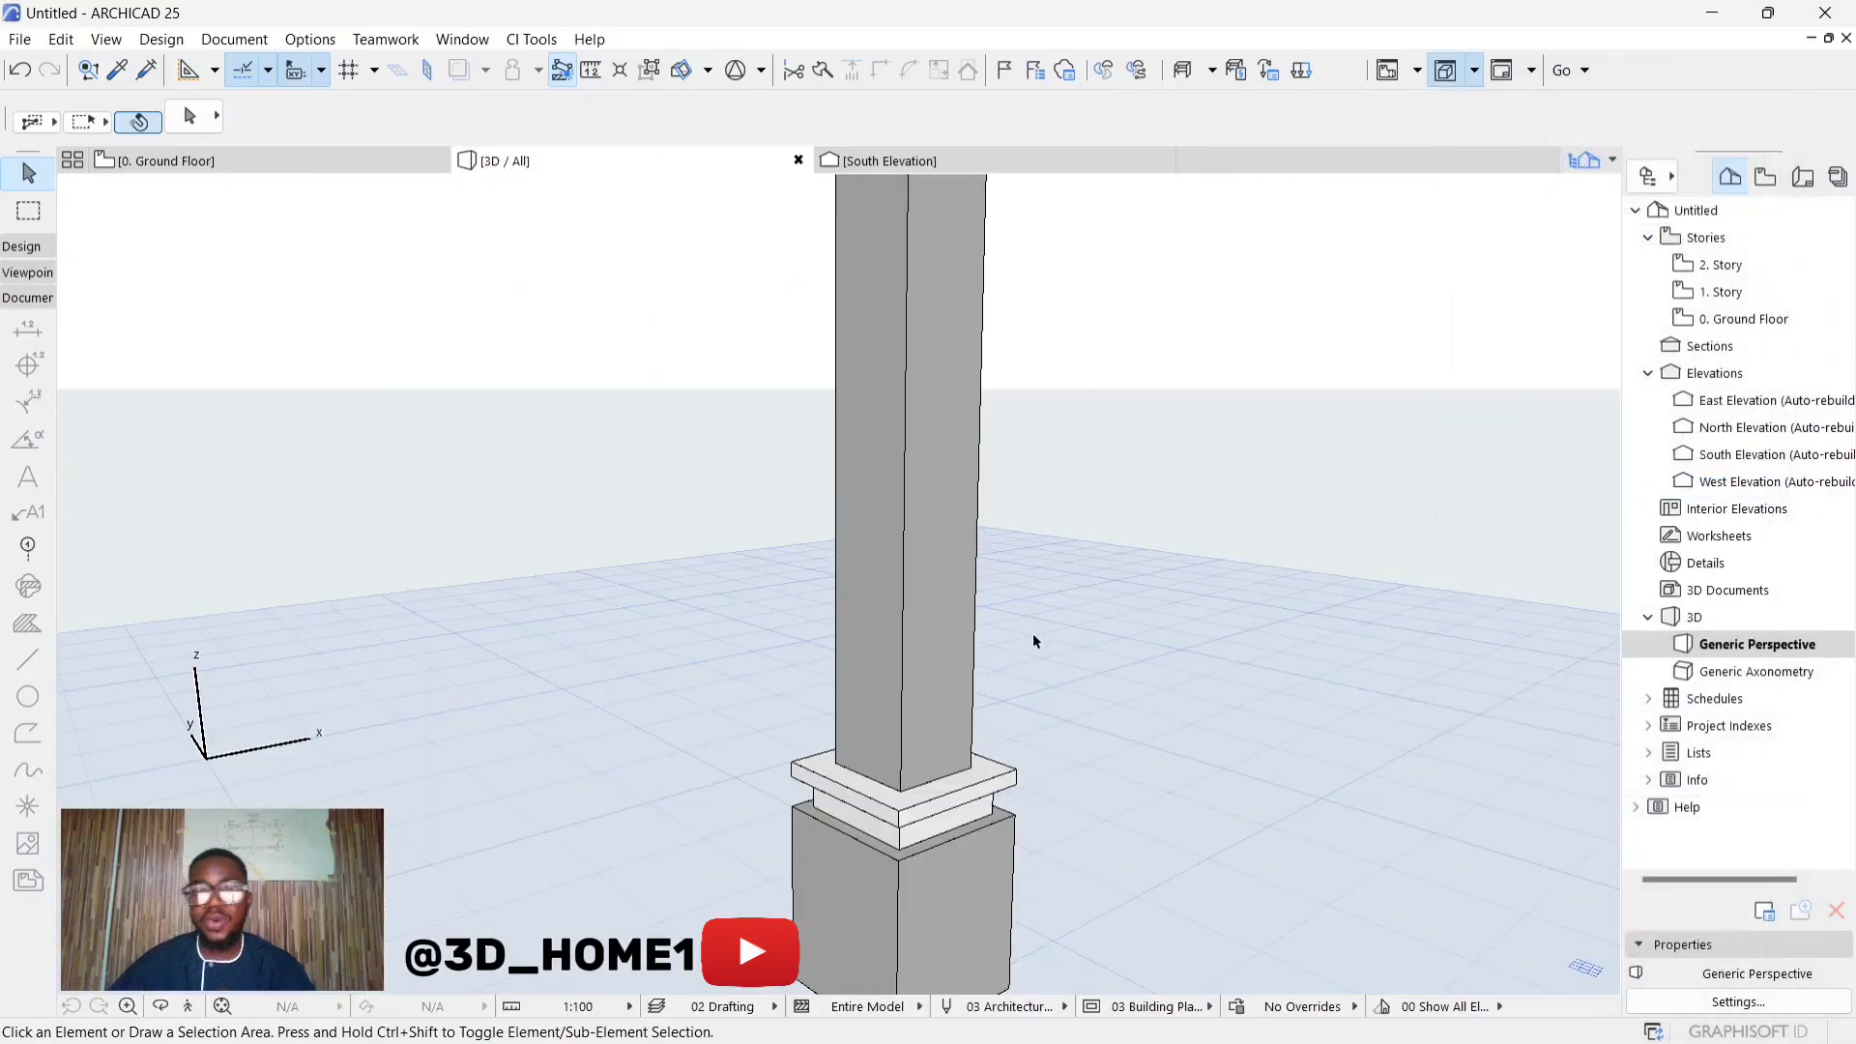
Open the settings of the multi-segment column and select its 3000 mm shaft segment
scroll(1032, 634, "down", 3)
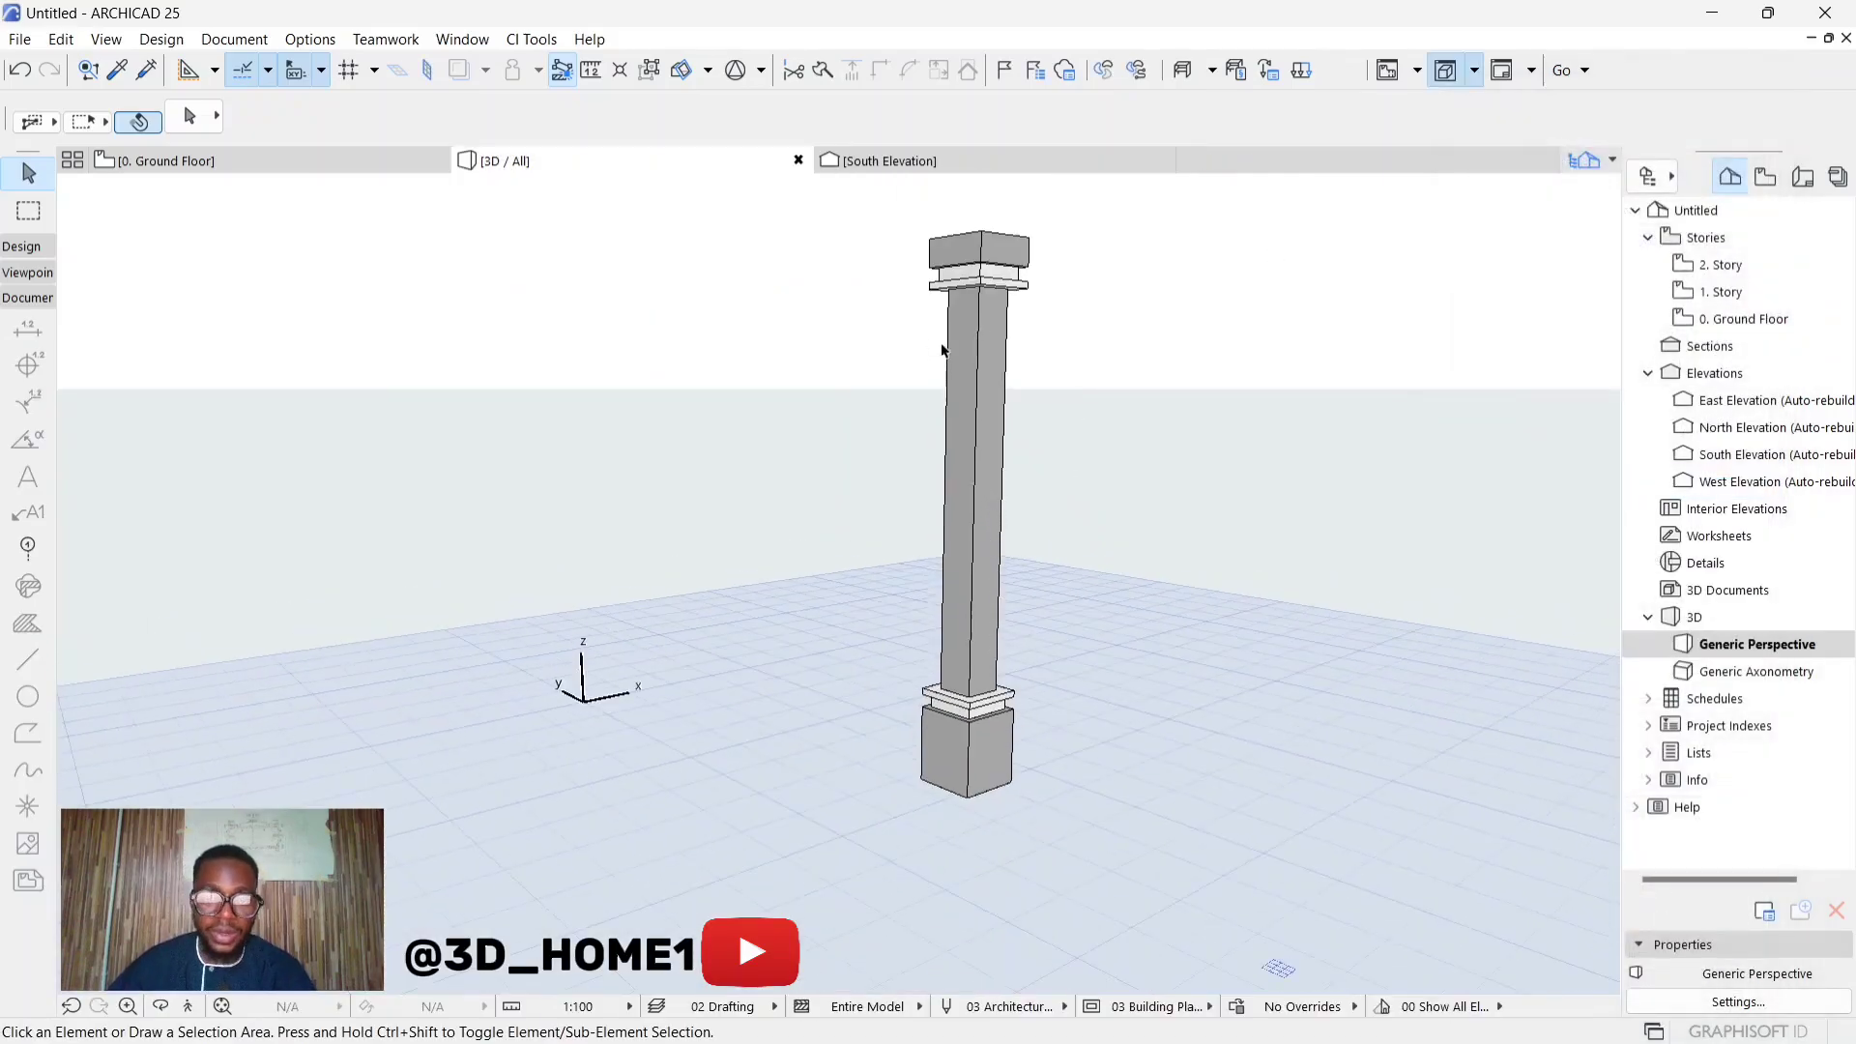
left_click(982, 371)
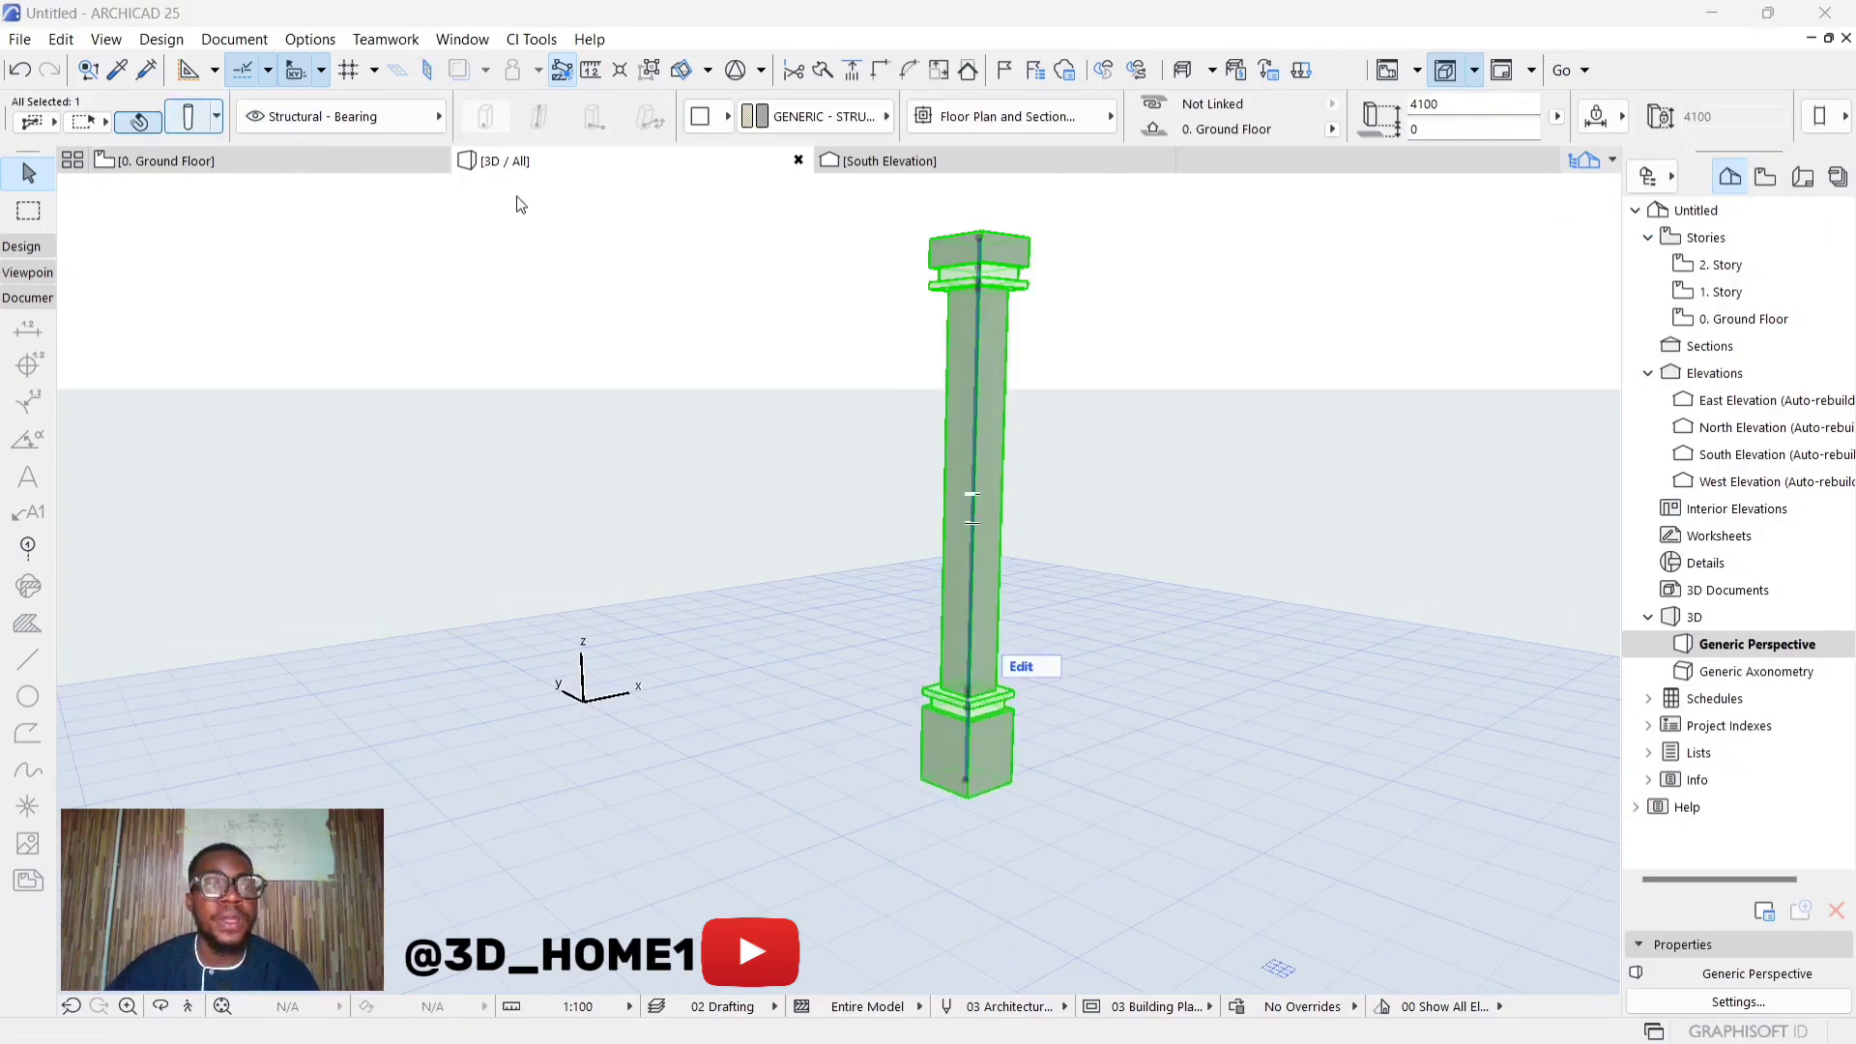
key("ctrl+t")
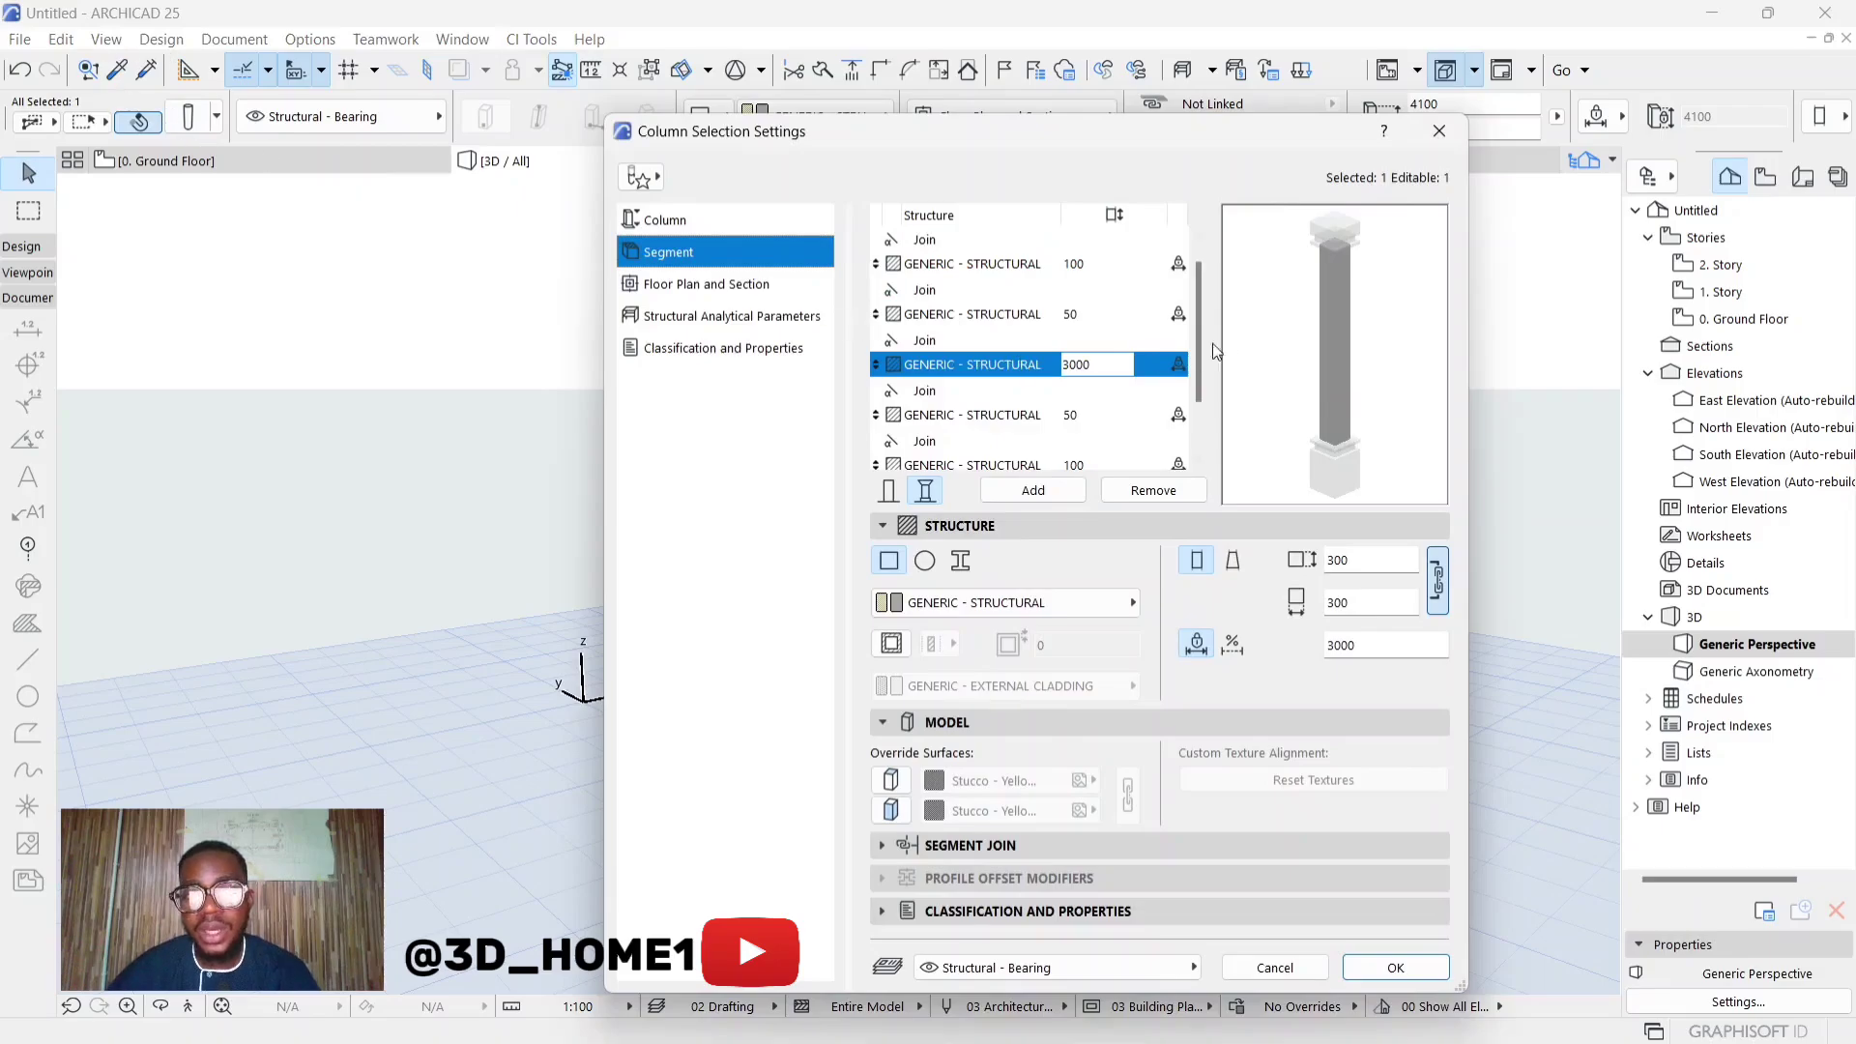
left_click(935, 316)
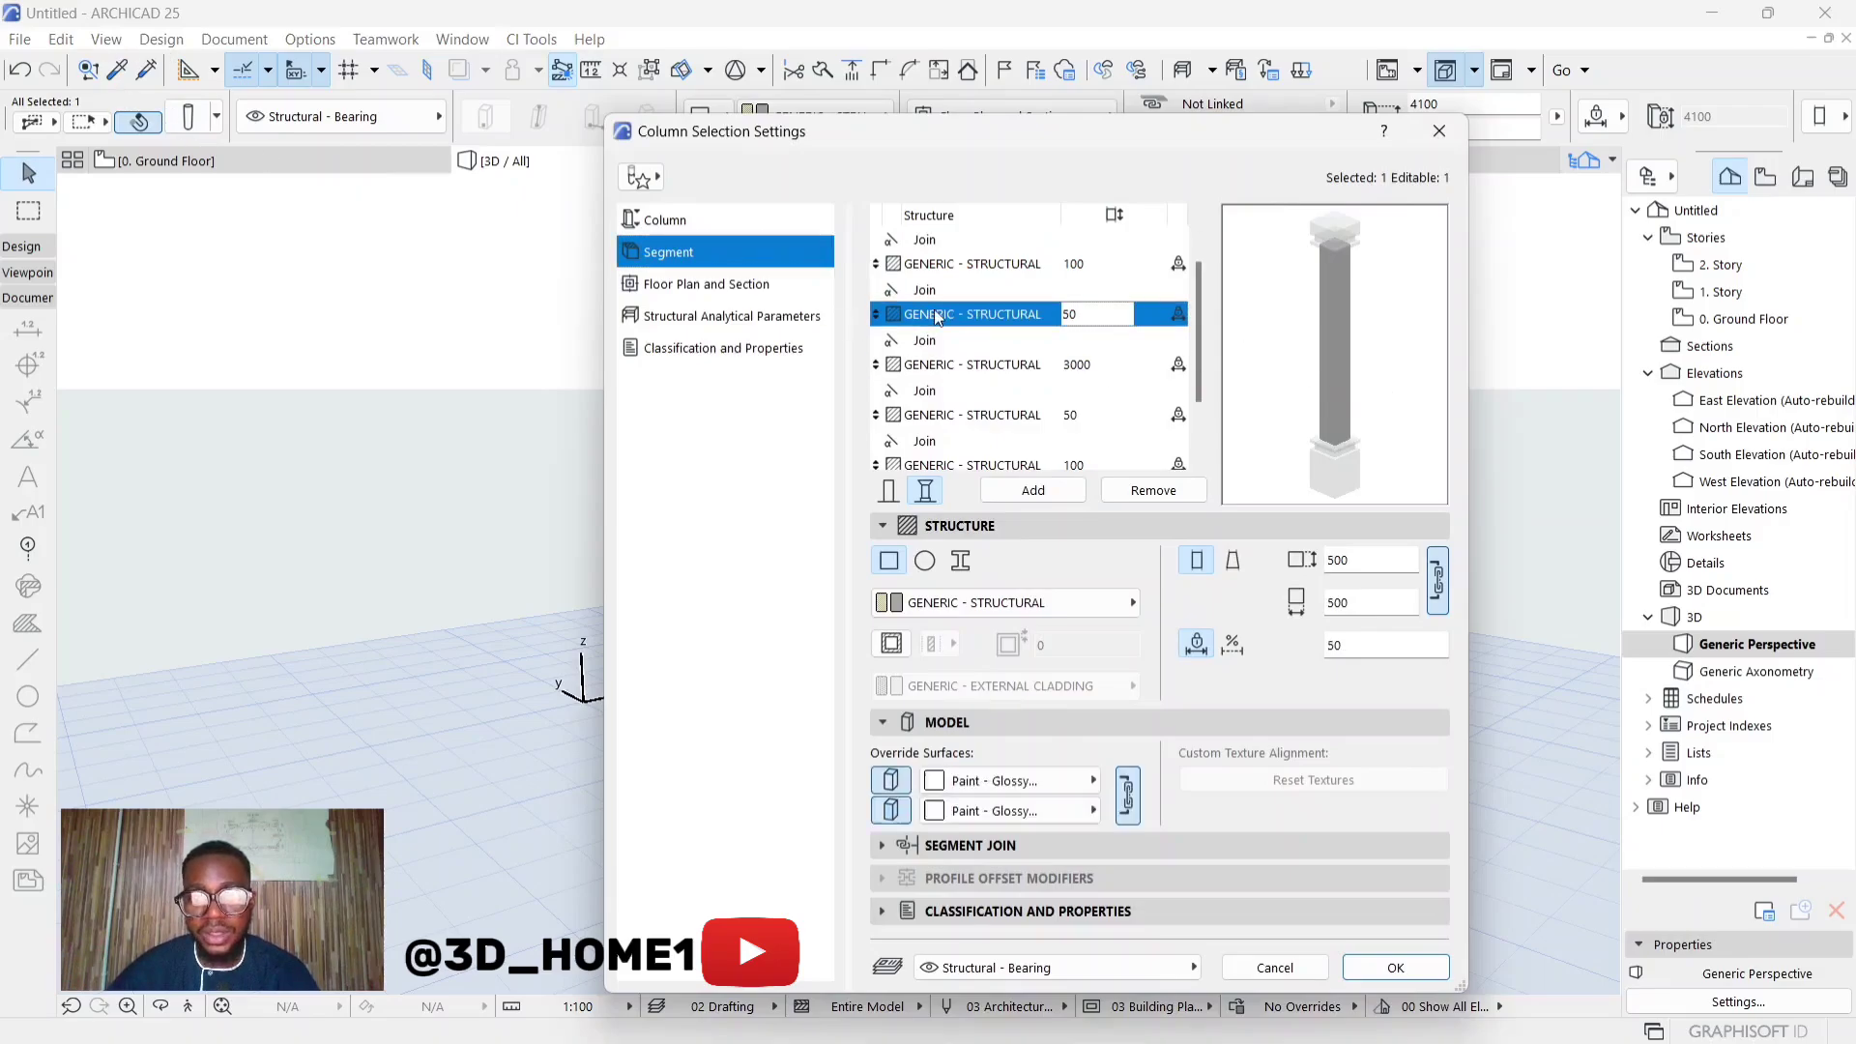
left_click(937, 372)
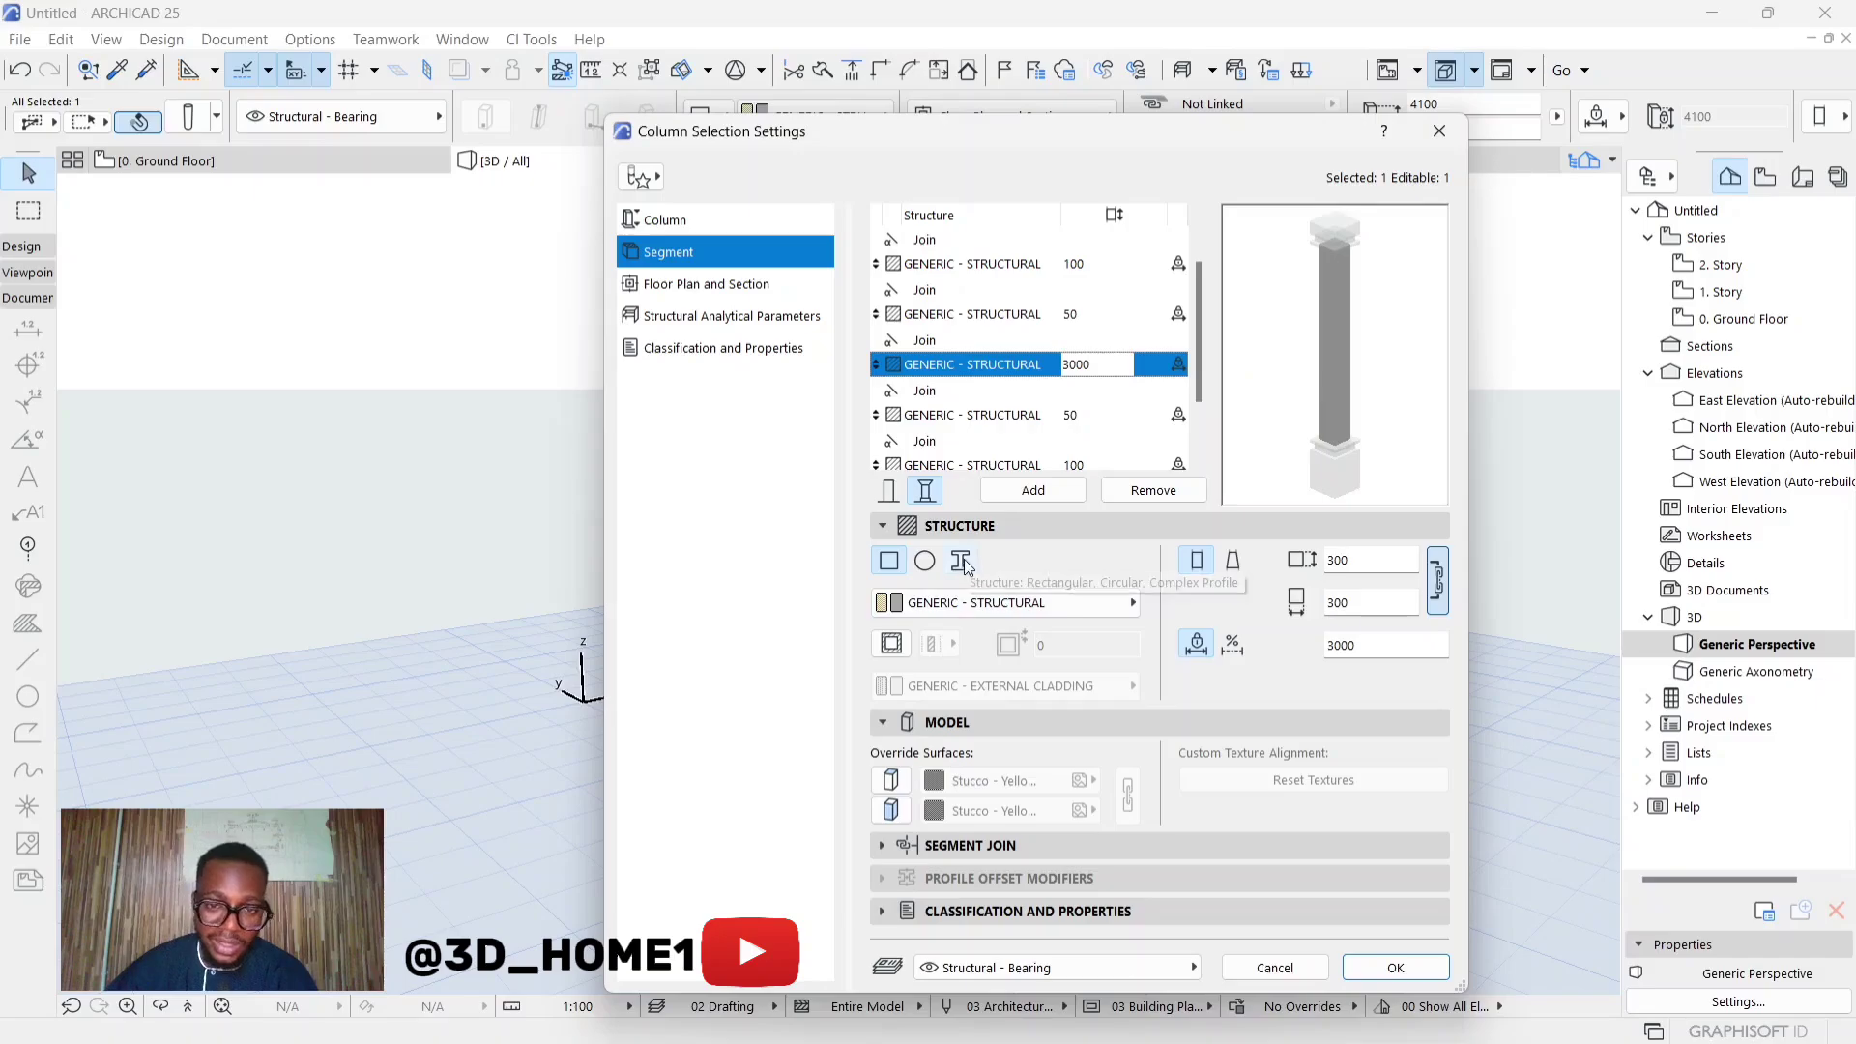
Change the shaft segment's structure to the complex profile COLUMN BODY DESIGN, apply it and inspect the column in 3D
left_click(926, 561)
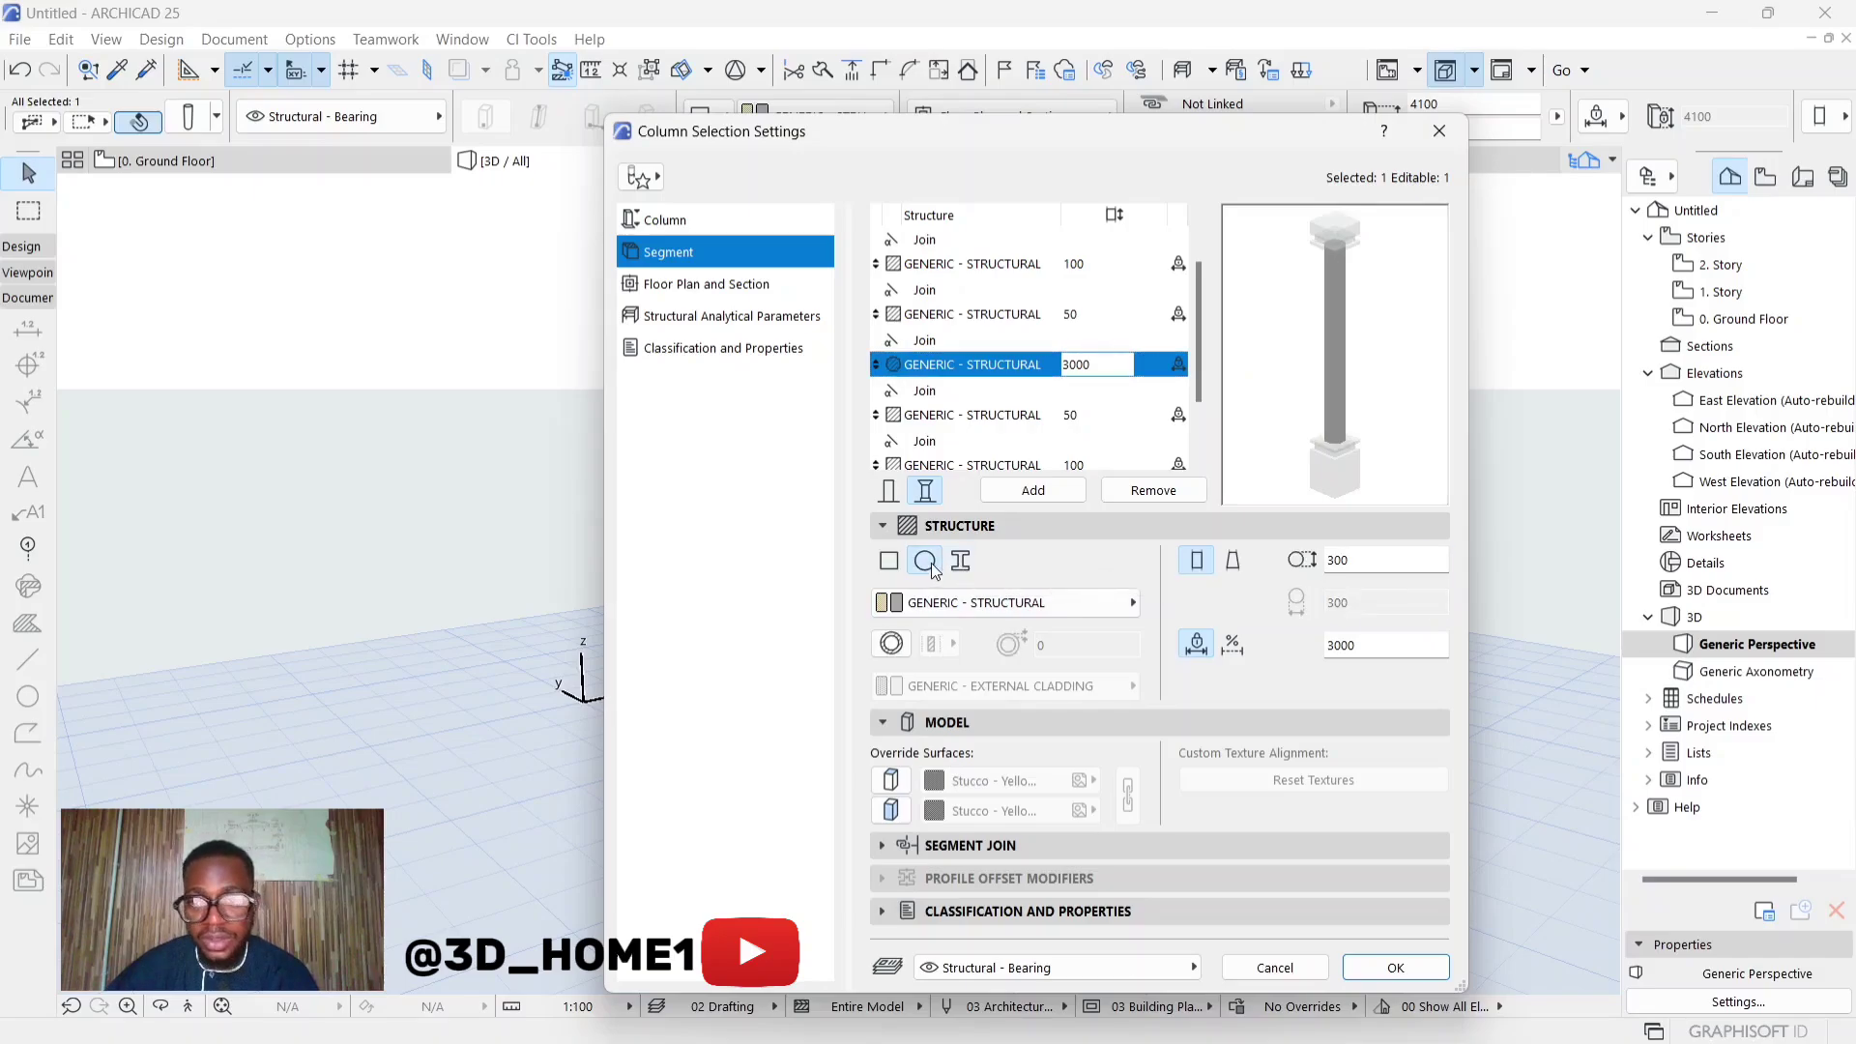
left_click(959, 561)
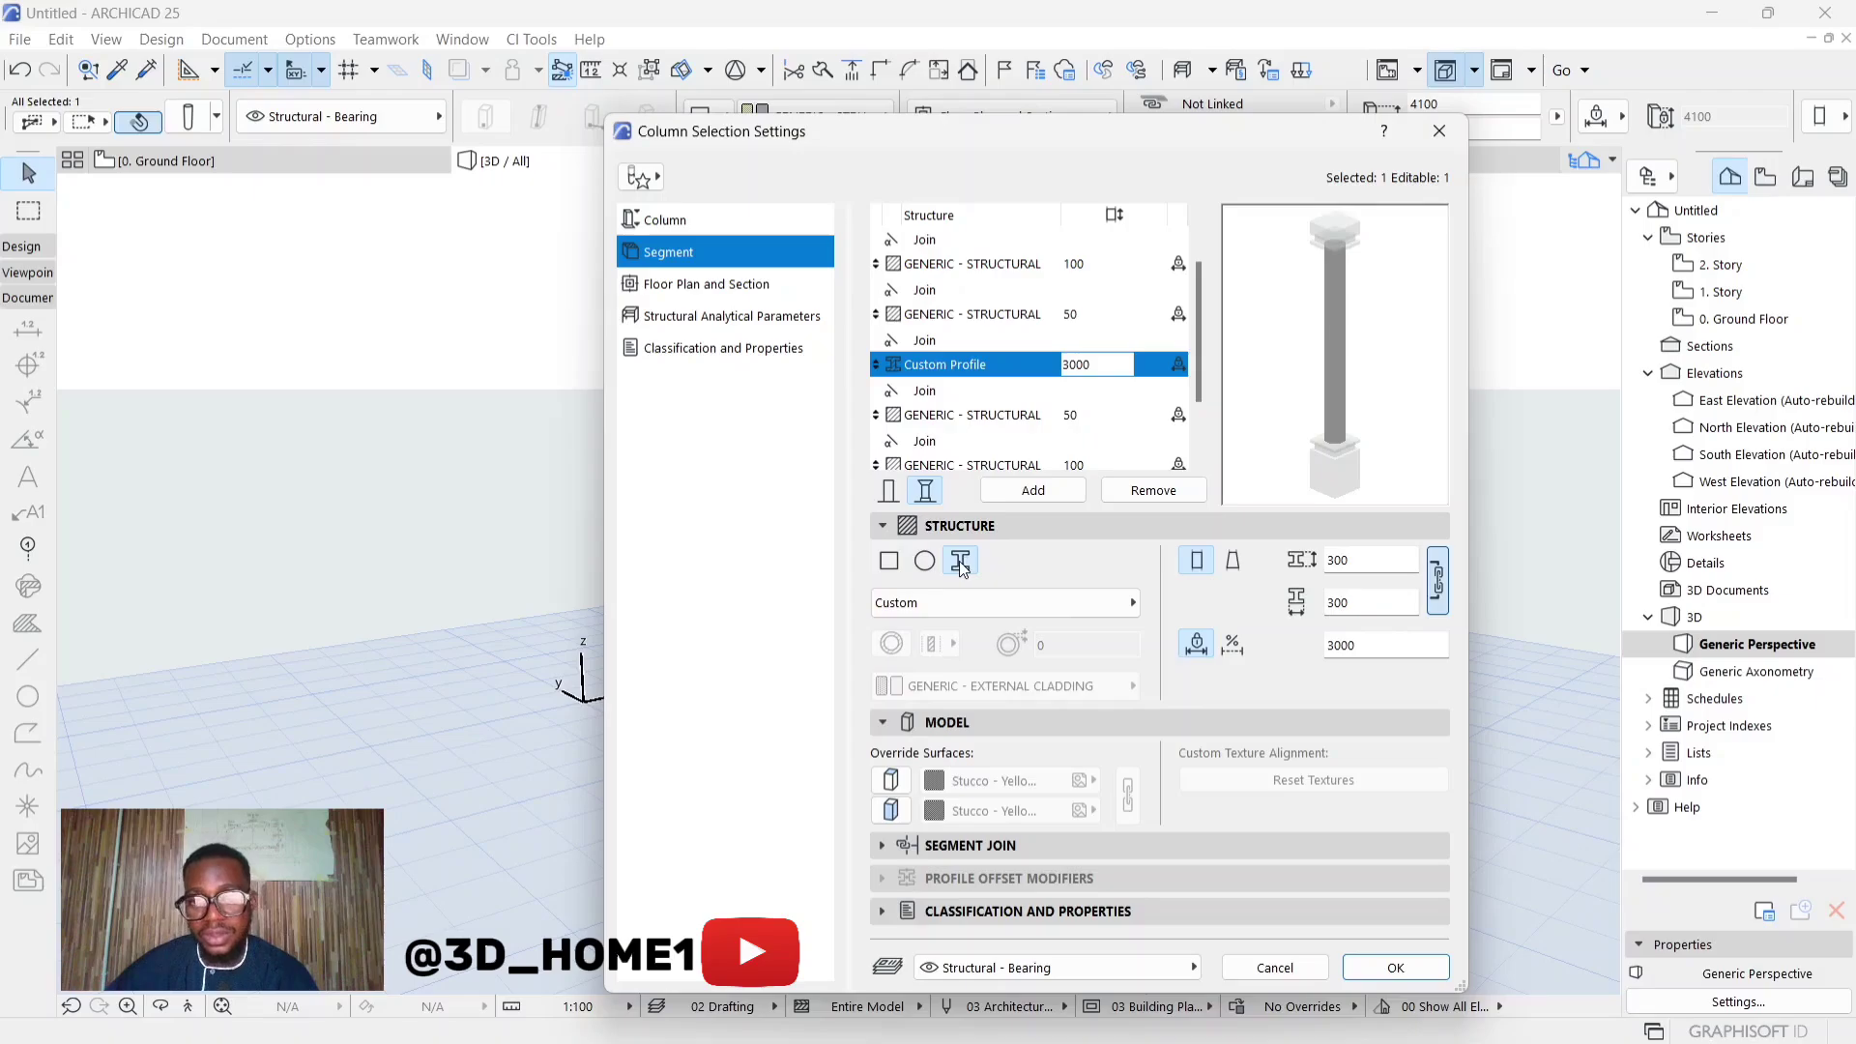
left_click(1124, 603)
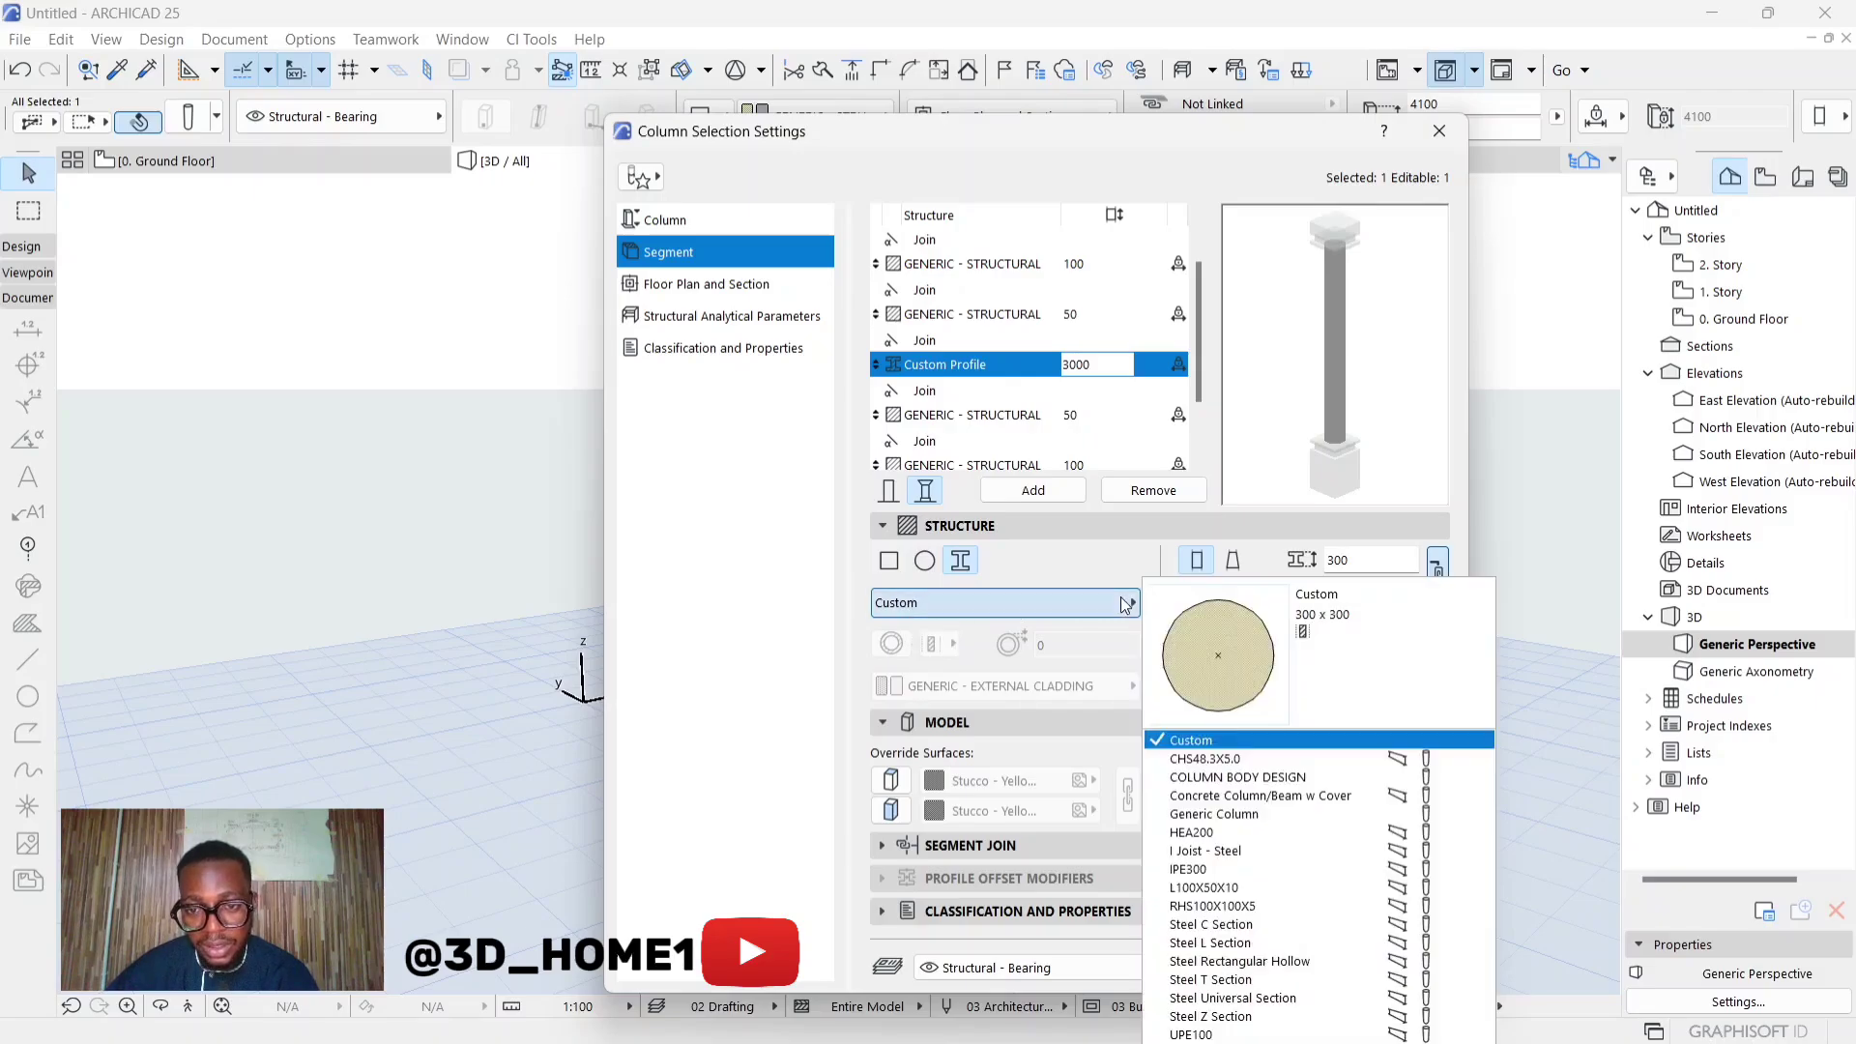
left_click(1209, 779)
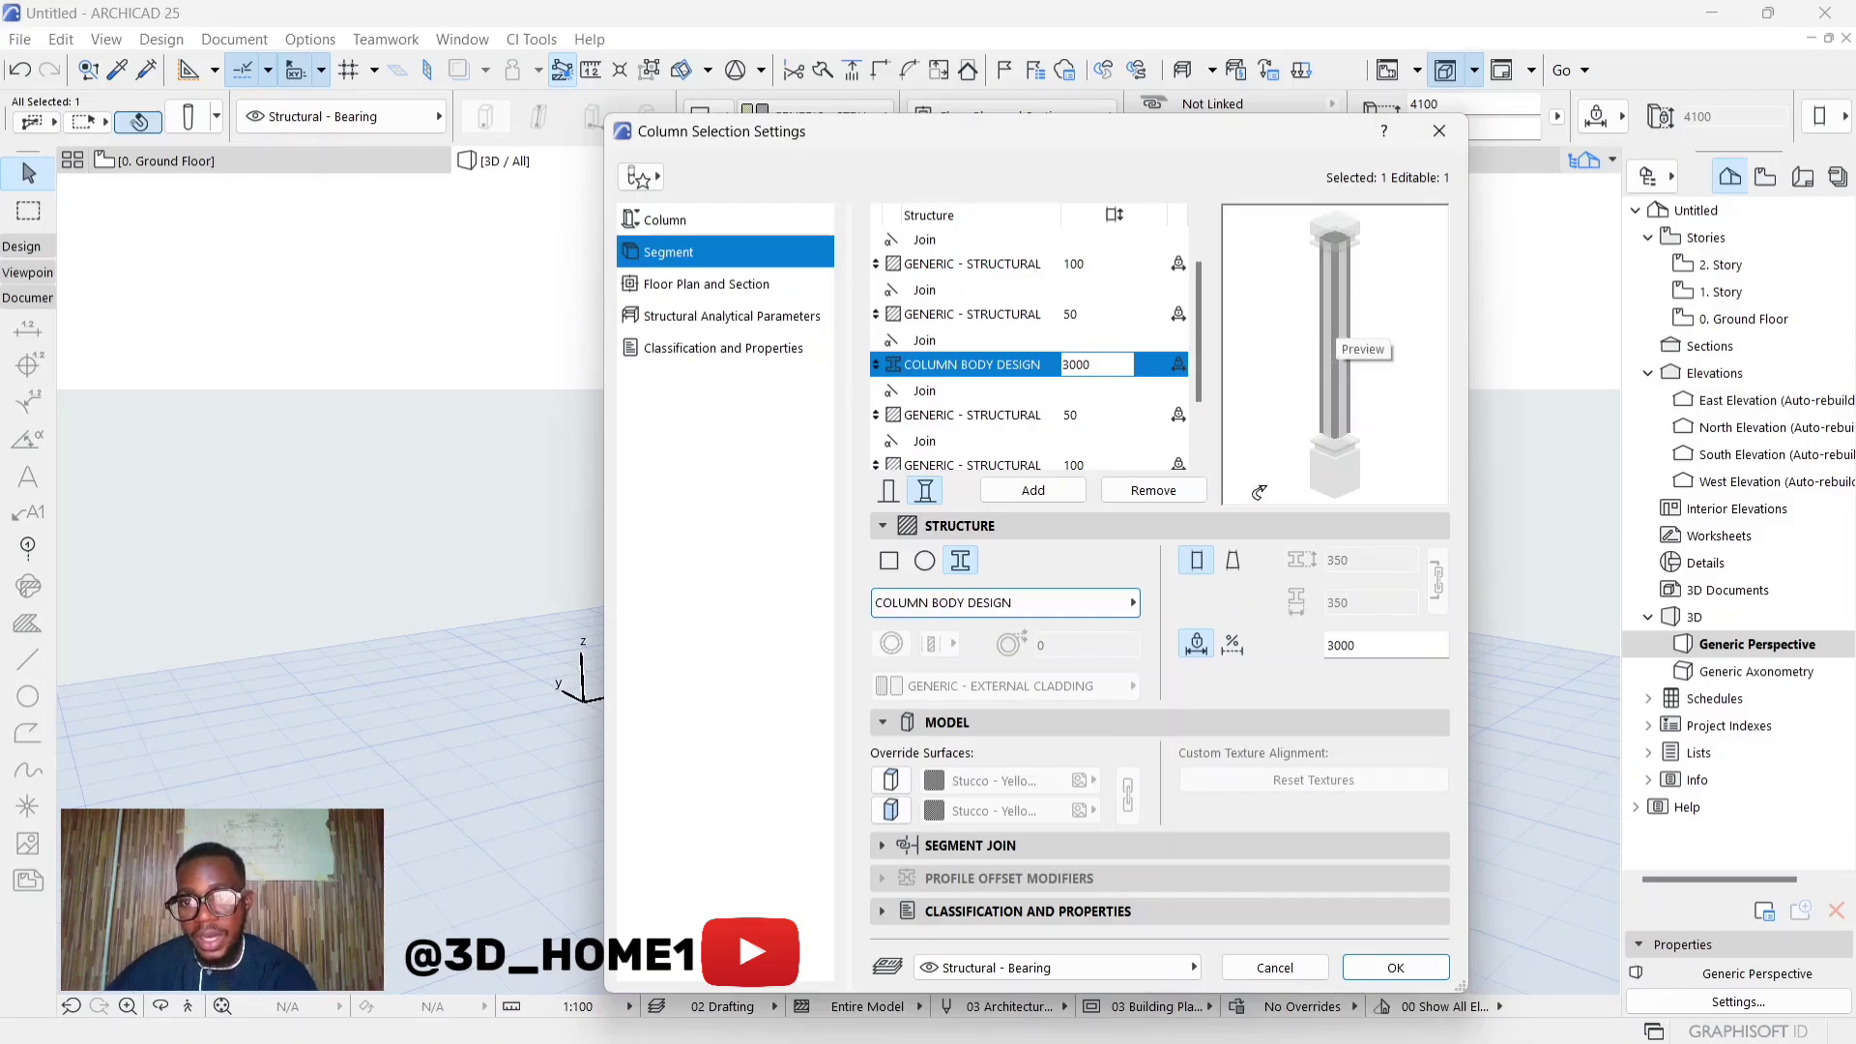
left_click(1395, 967)
mouse_move(1027, 531)
middle_mouse_down("shift")
mouse_move(976, 454)
mouse_move(1097, 533)
mouse_move(1144, 461)
middle_mouse_up("shift")
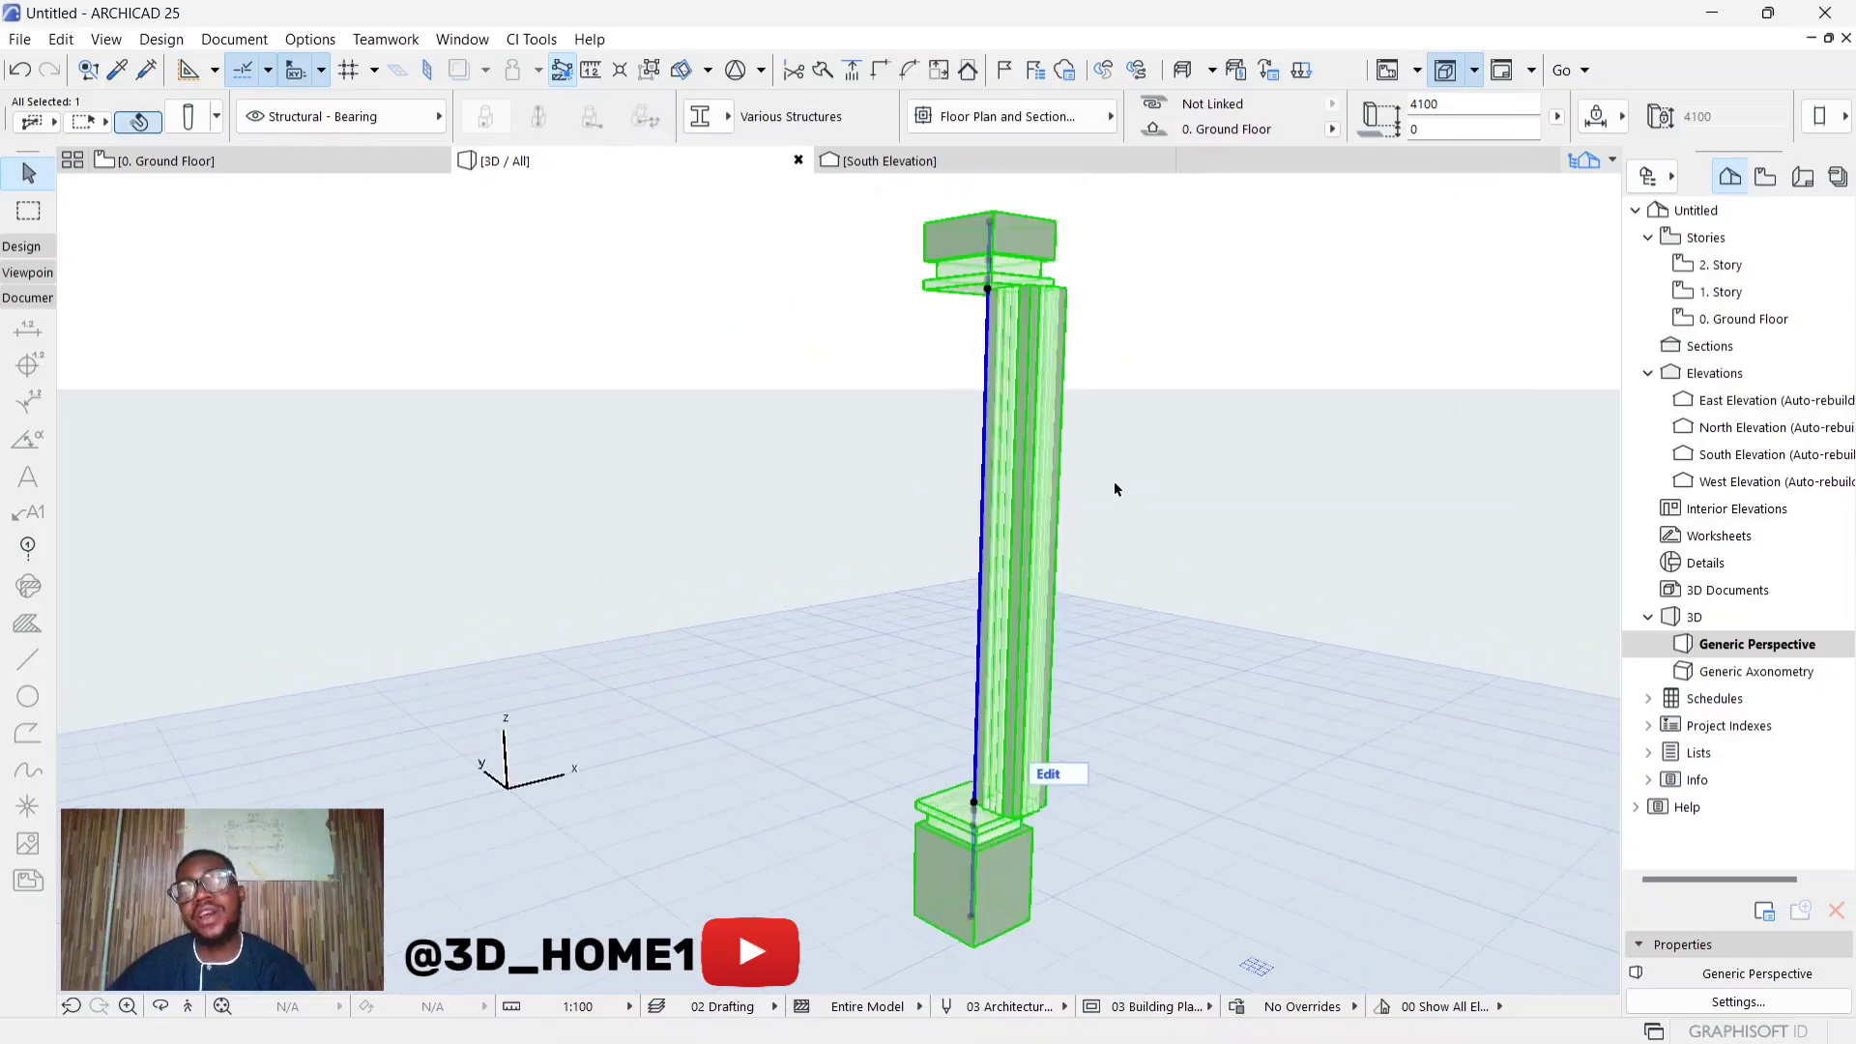
middle_click_drag(1061, 390, 995, 387, "shift")
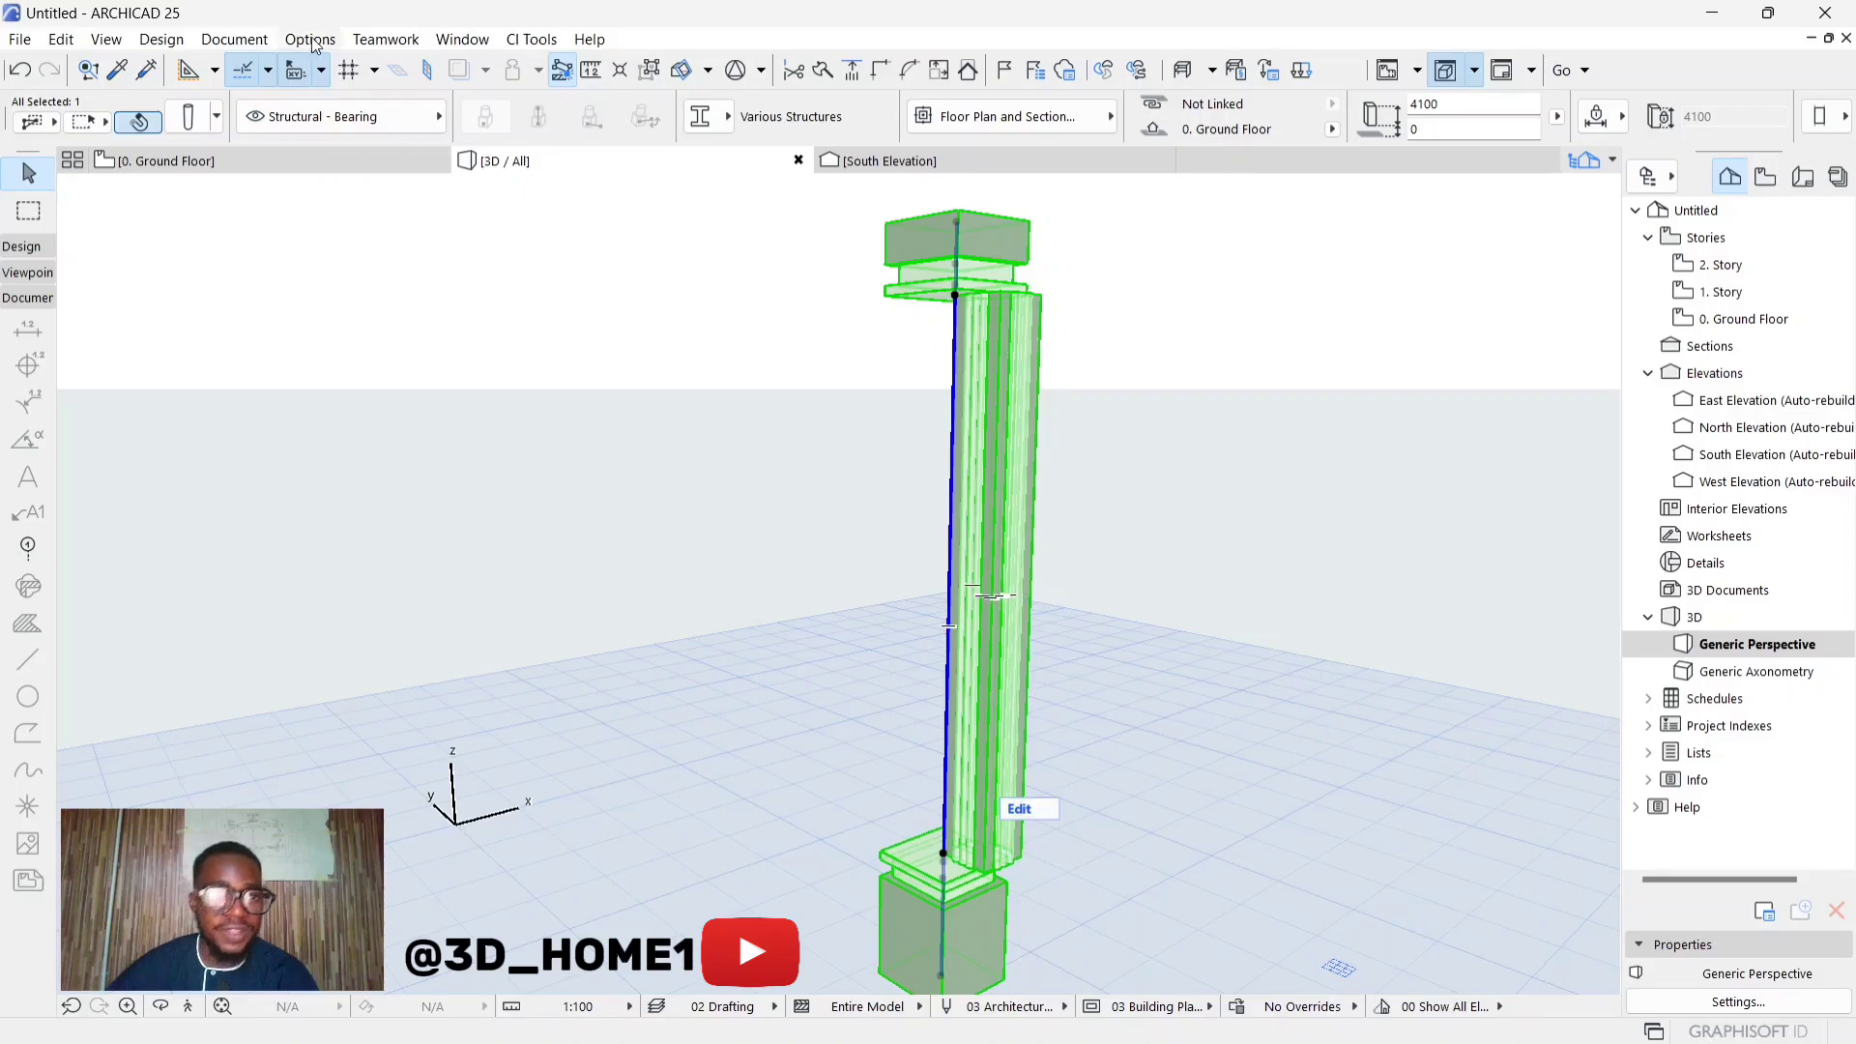
left_click(545, 241)
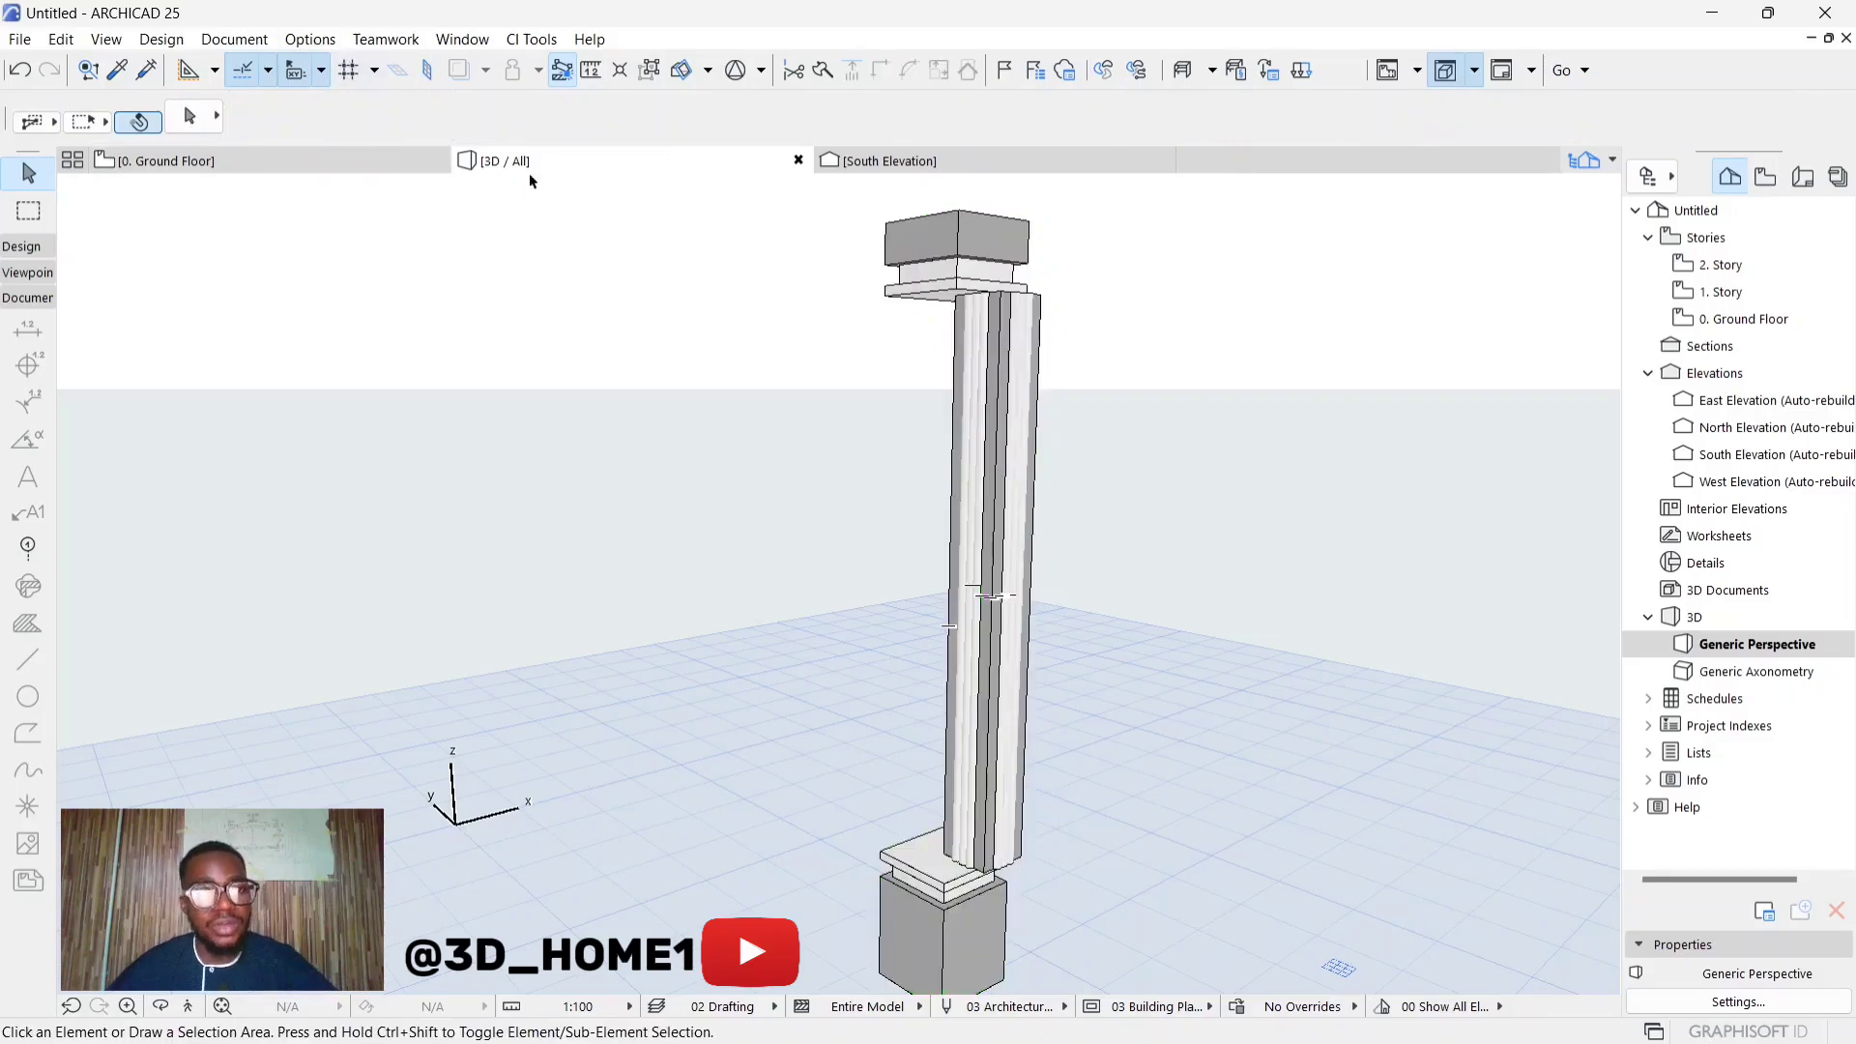
Open the COLUMN BODY DESIGN profile for editing in the Profile Manager
left_click(312, 41)
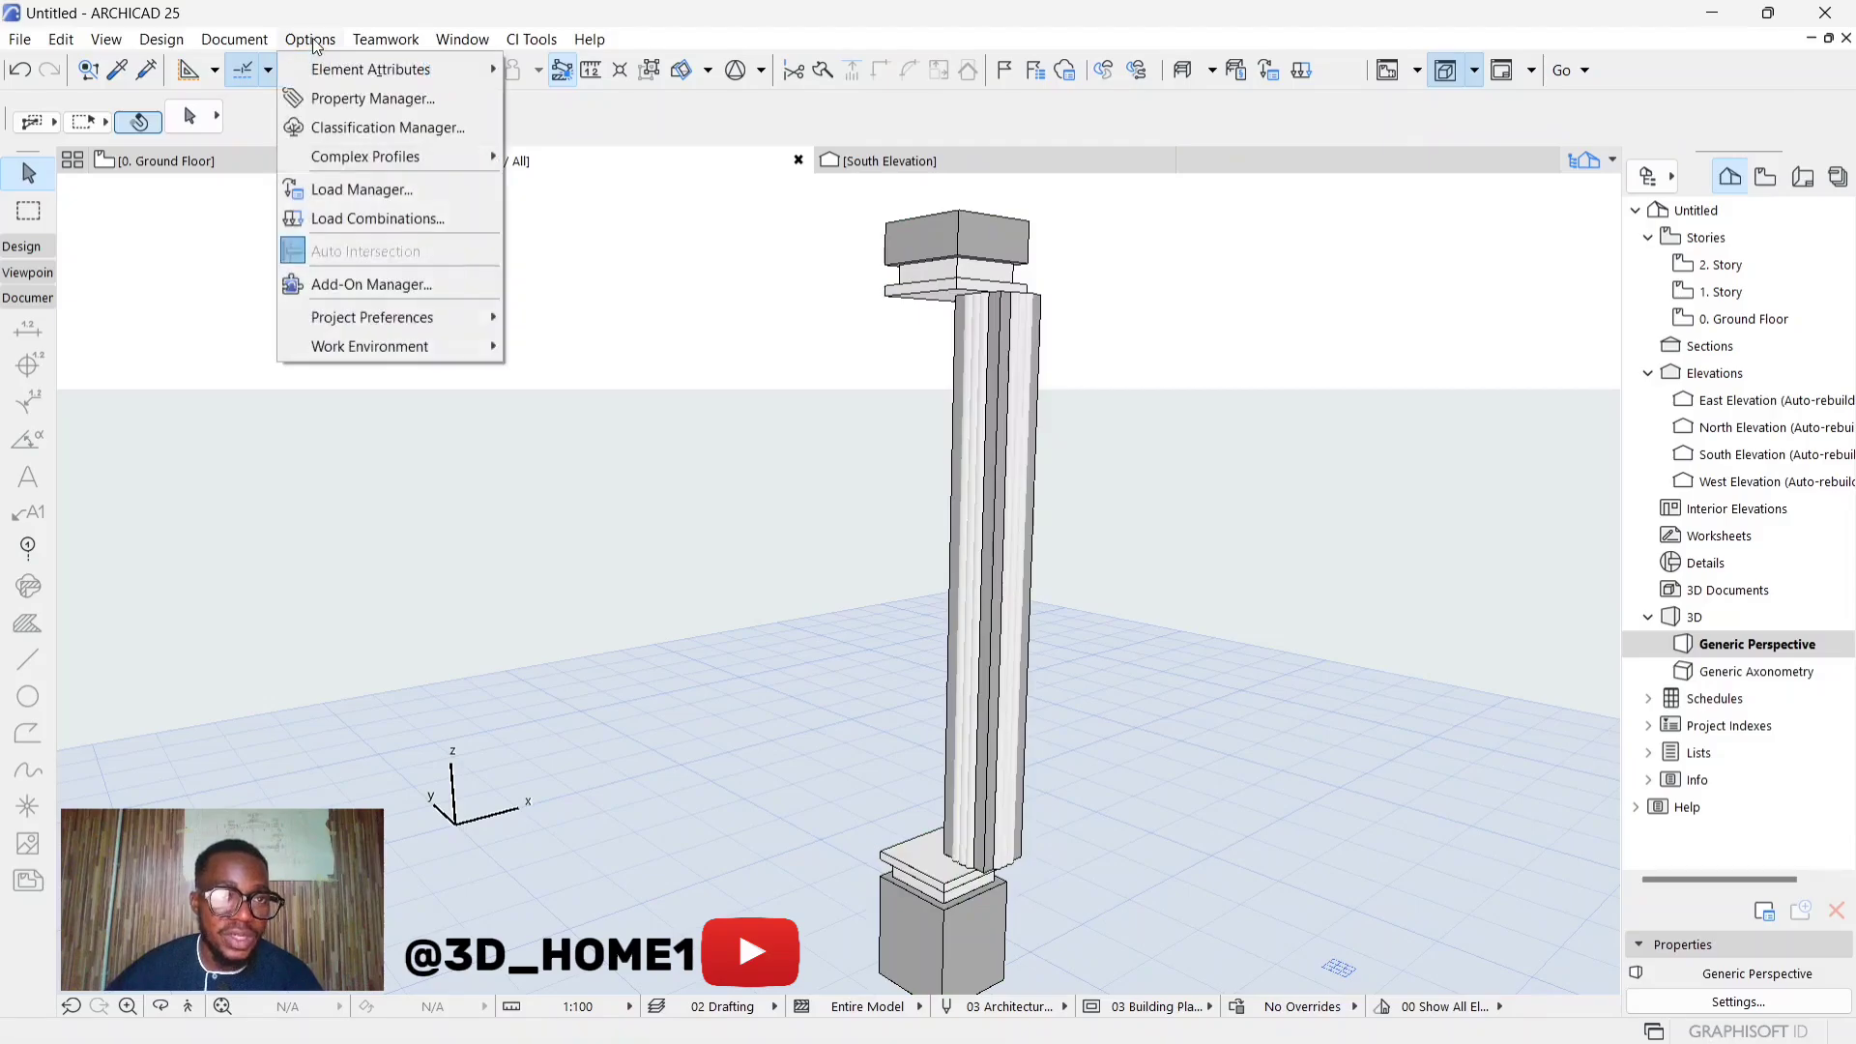
mouse_move(380, 157)
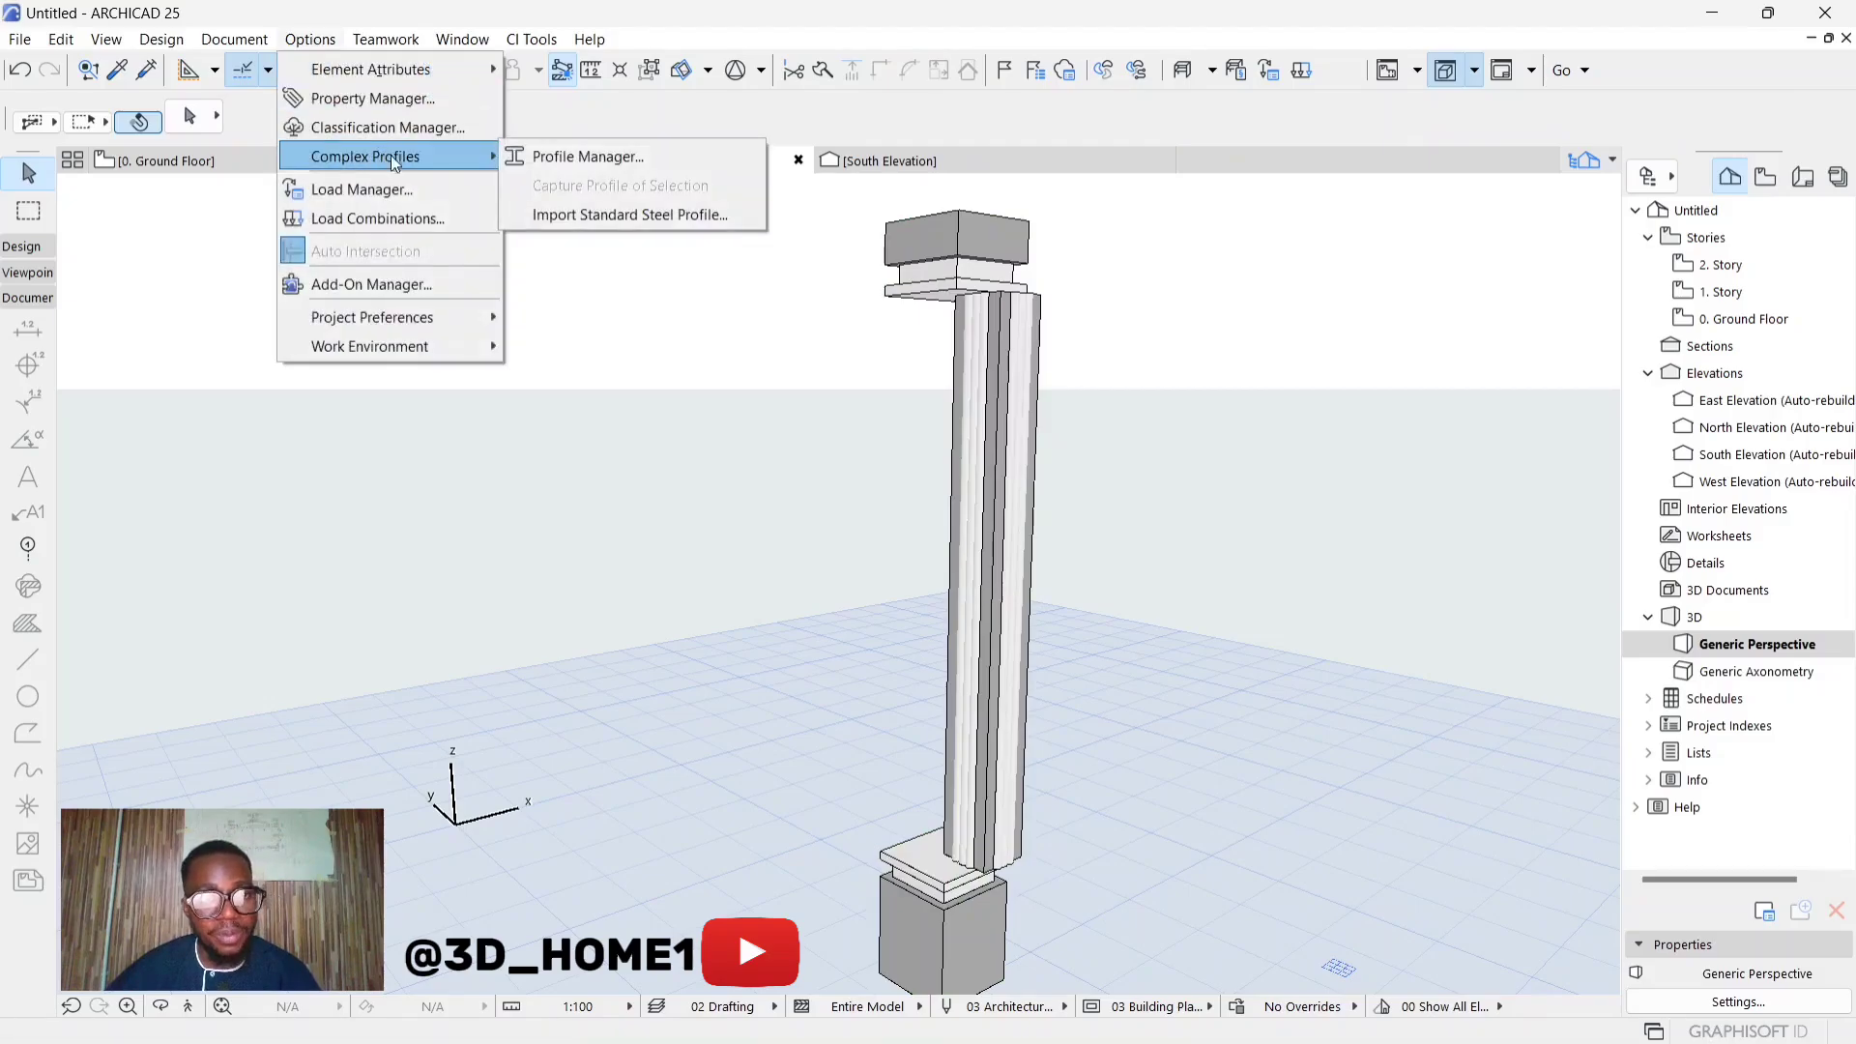
left_click(576, 157)
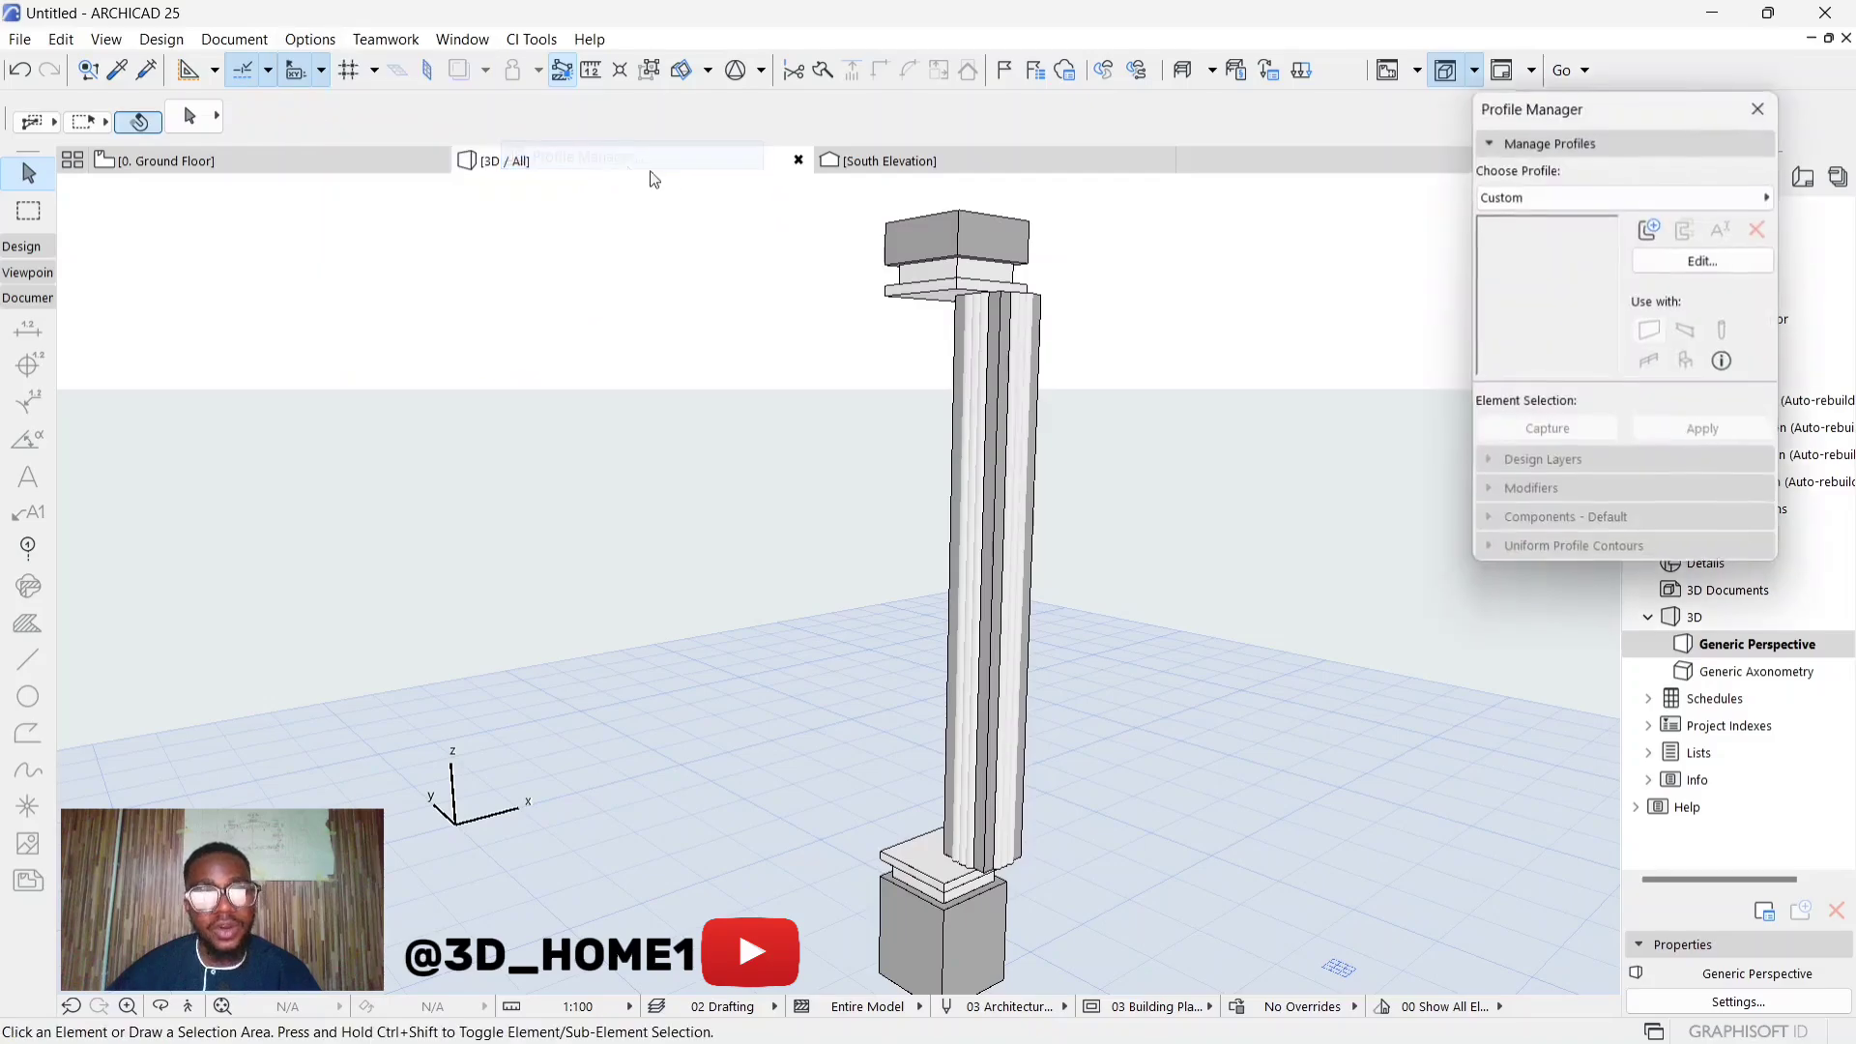
left_click(1517, 193)
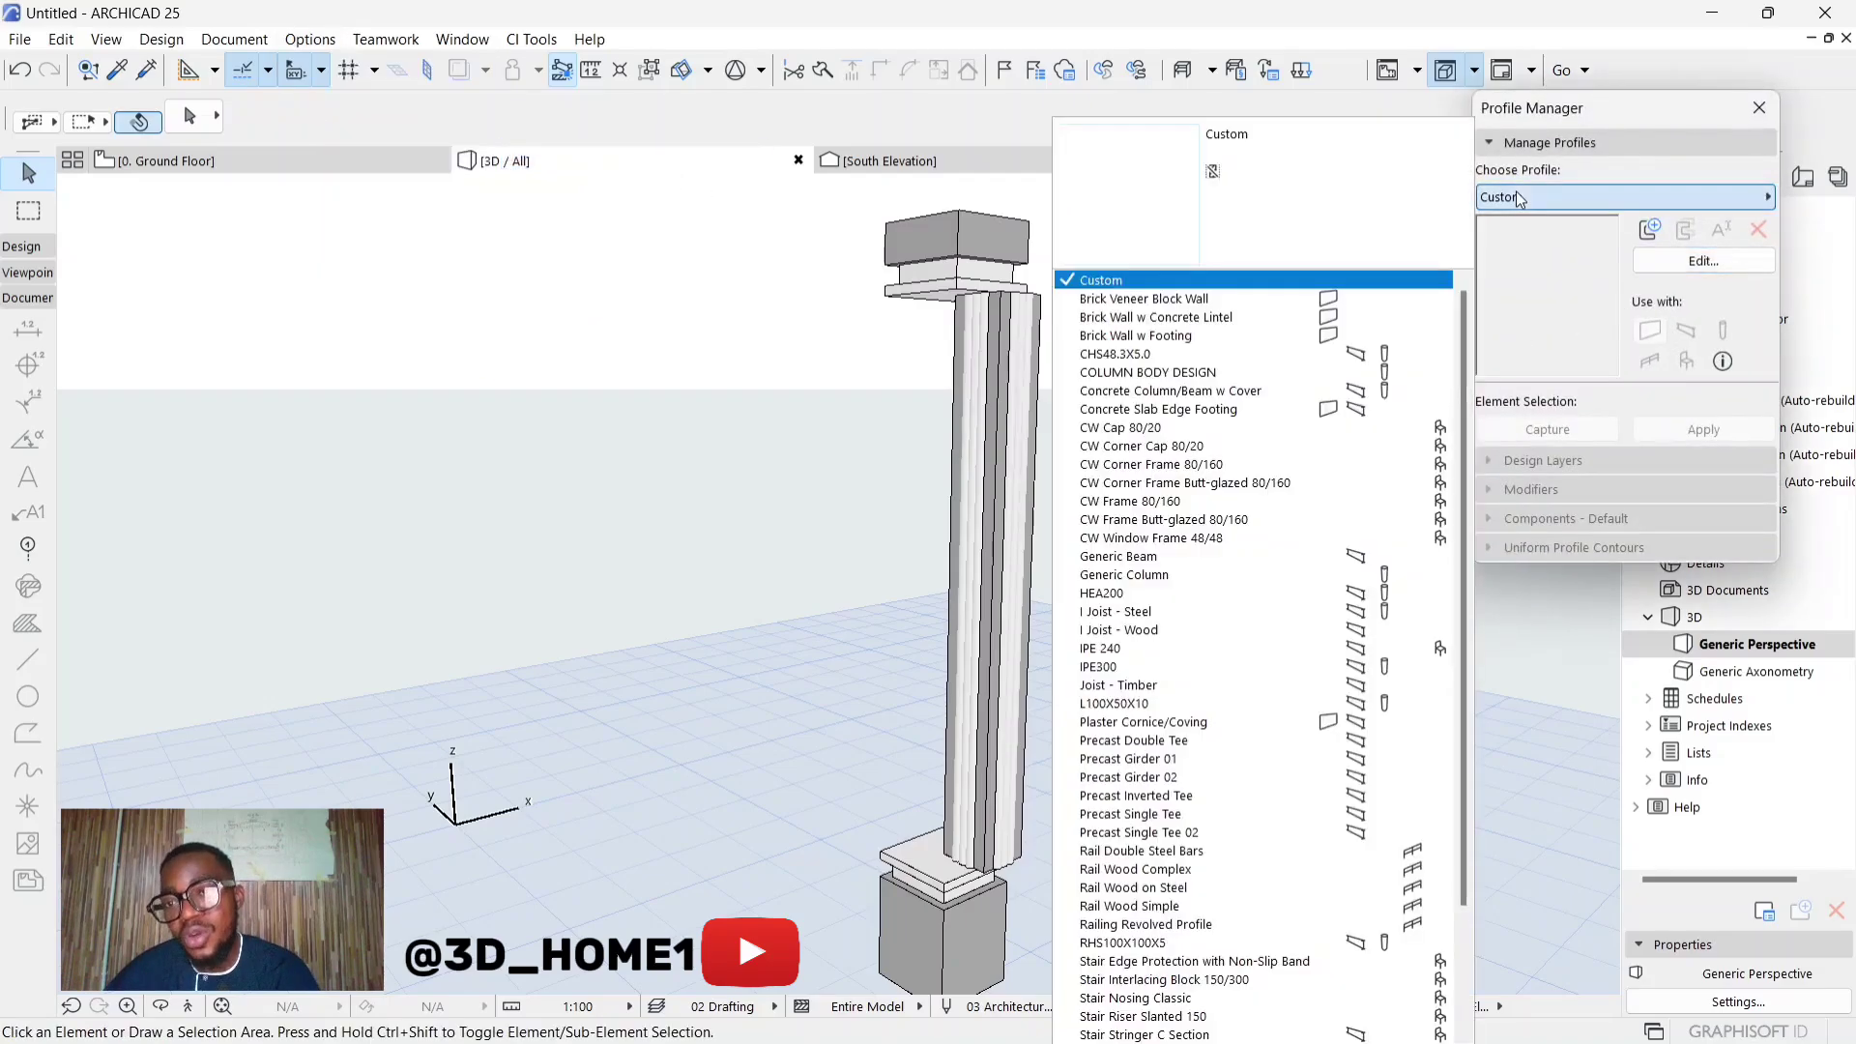
left_click(1162, 375)
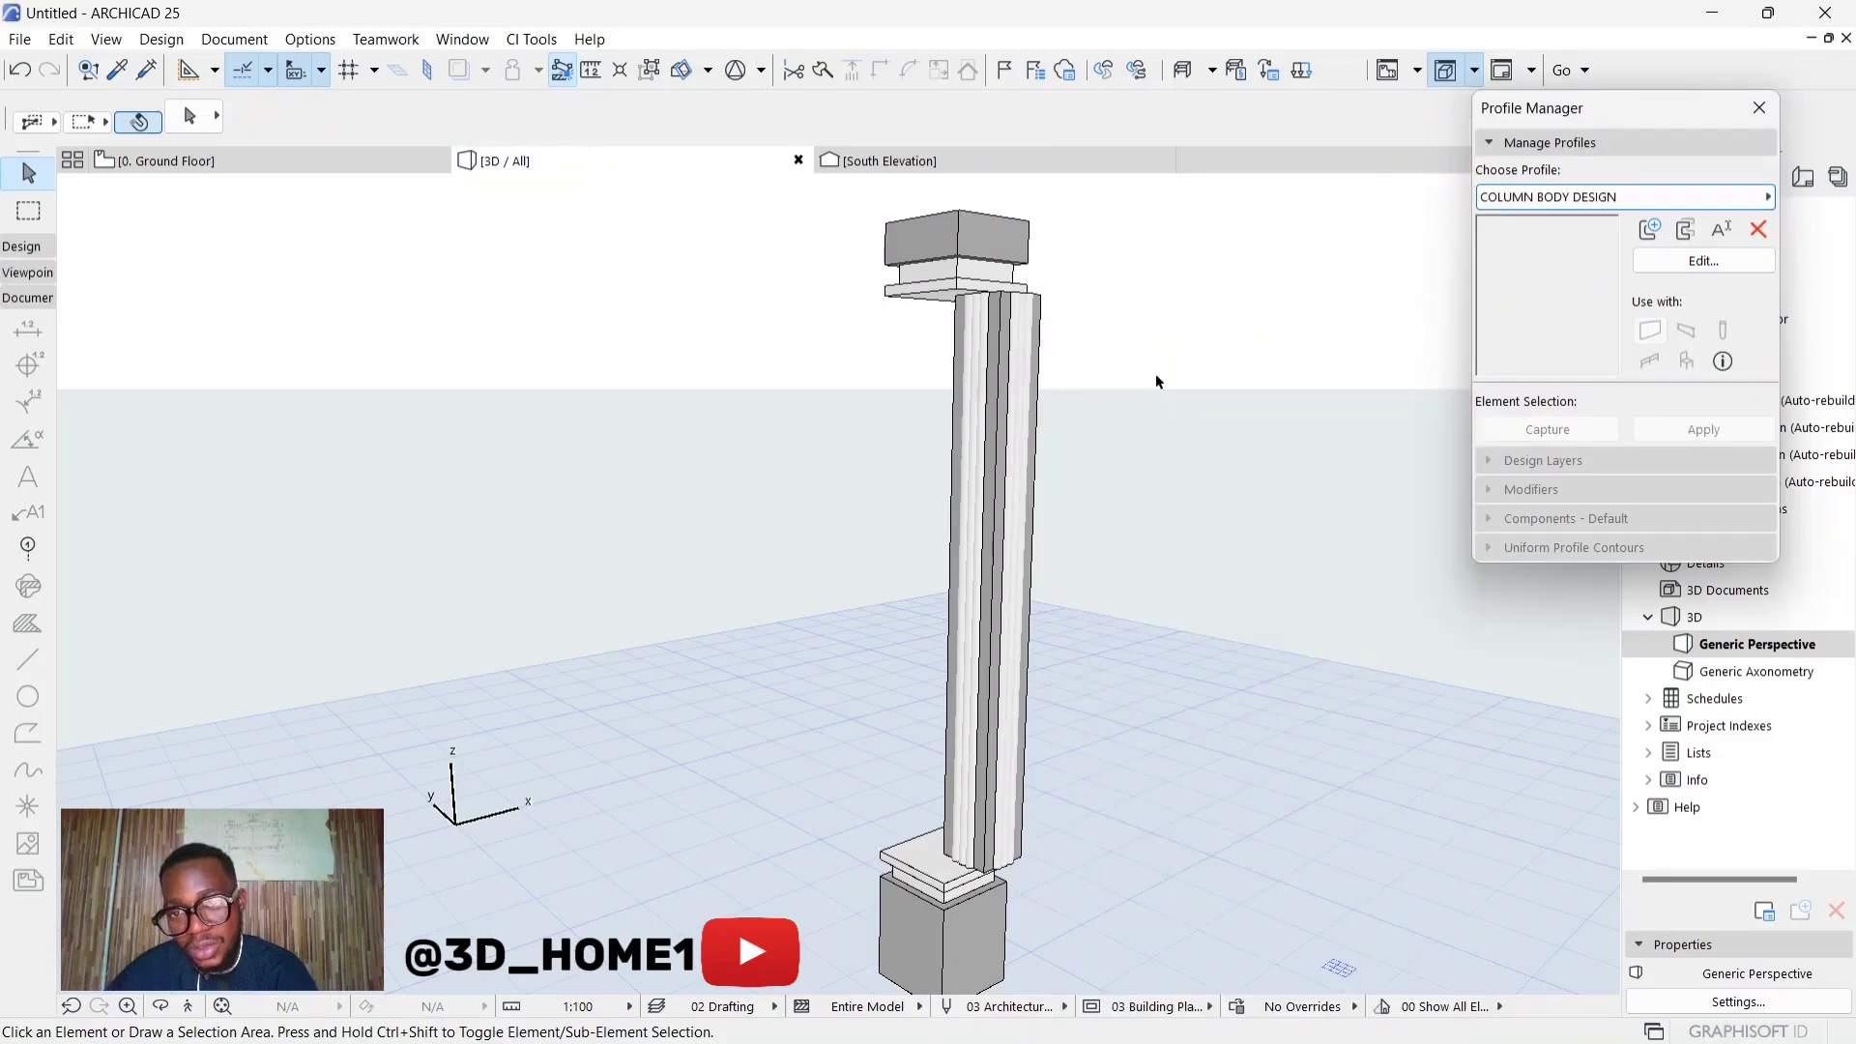
left_click(1699, 261)
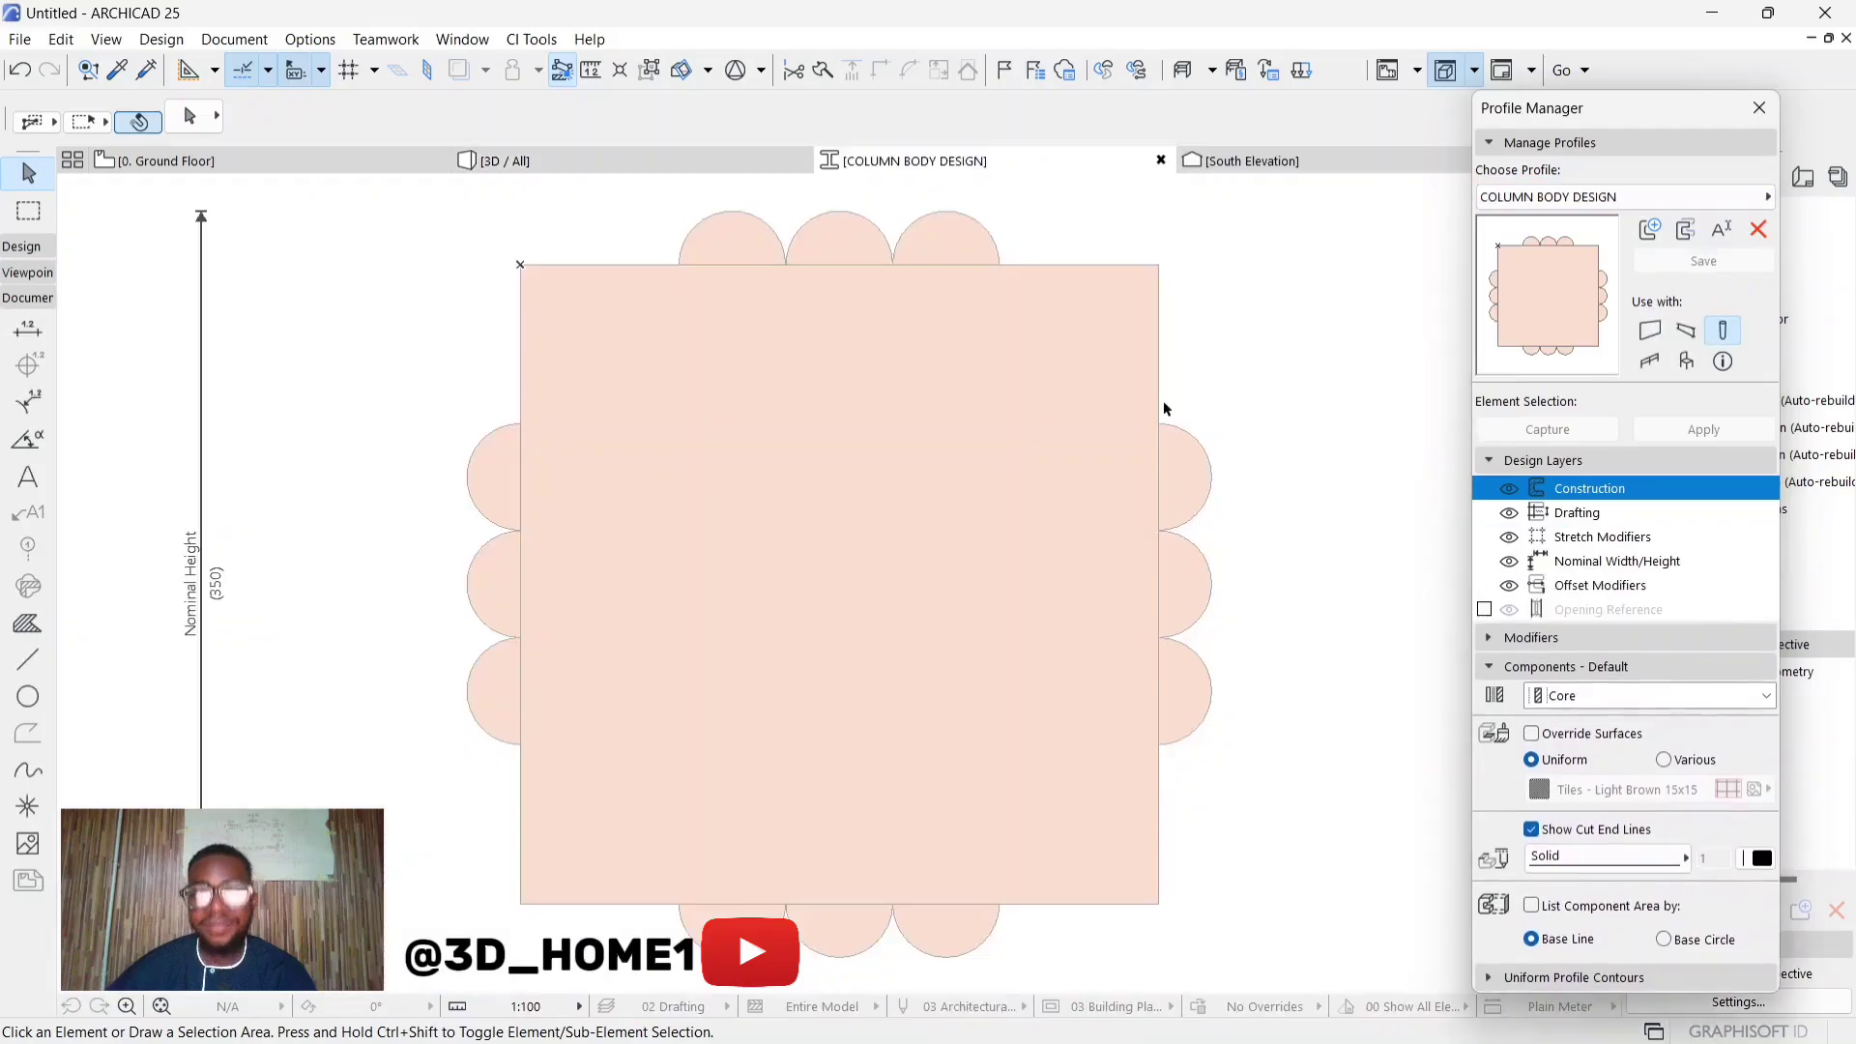
Examine where the profile origin sits relative to the square and its semicircles
scroll(966, 454, "down", 3)
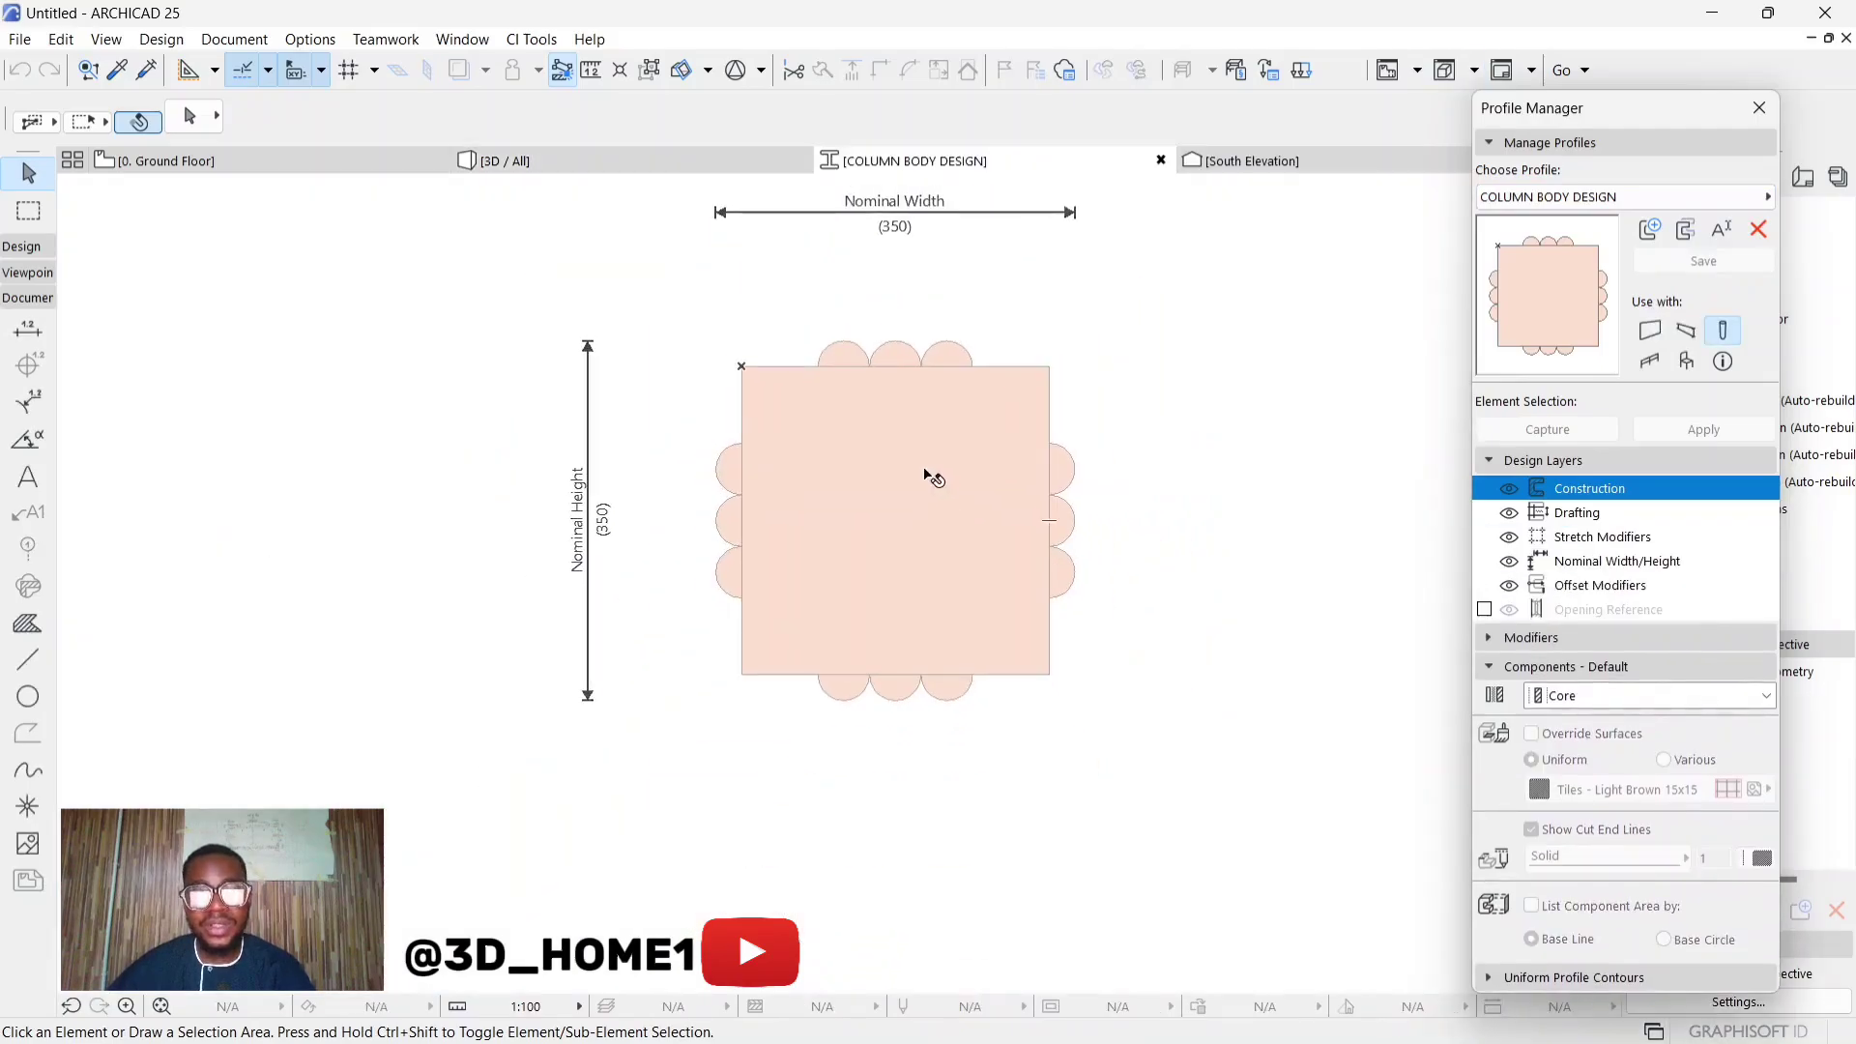
scroll(956, 481, "down", 2)
scroll(837, 427, "up", 5)
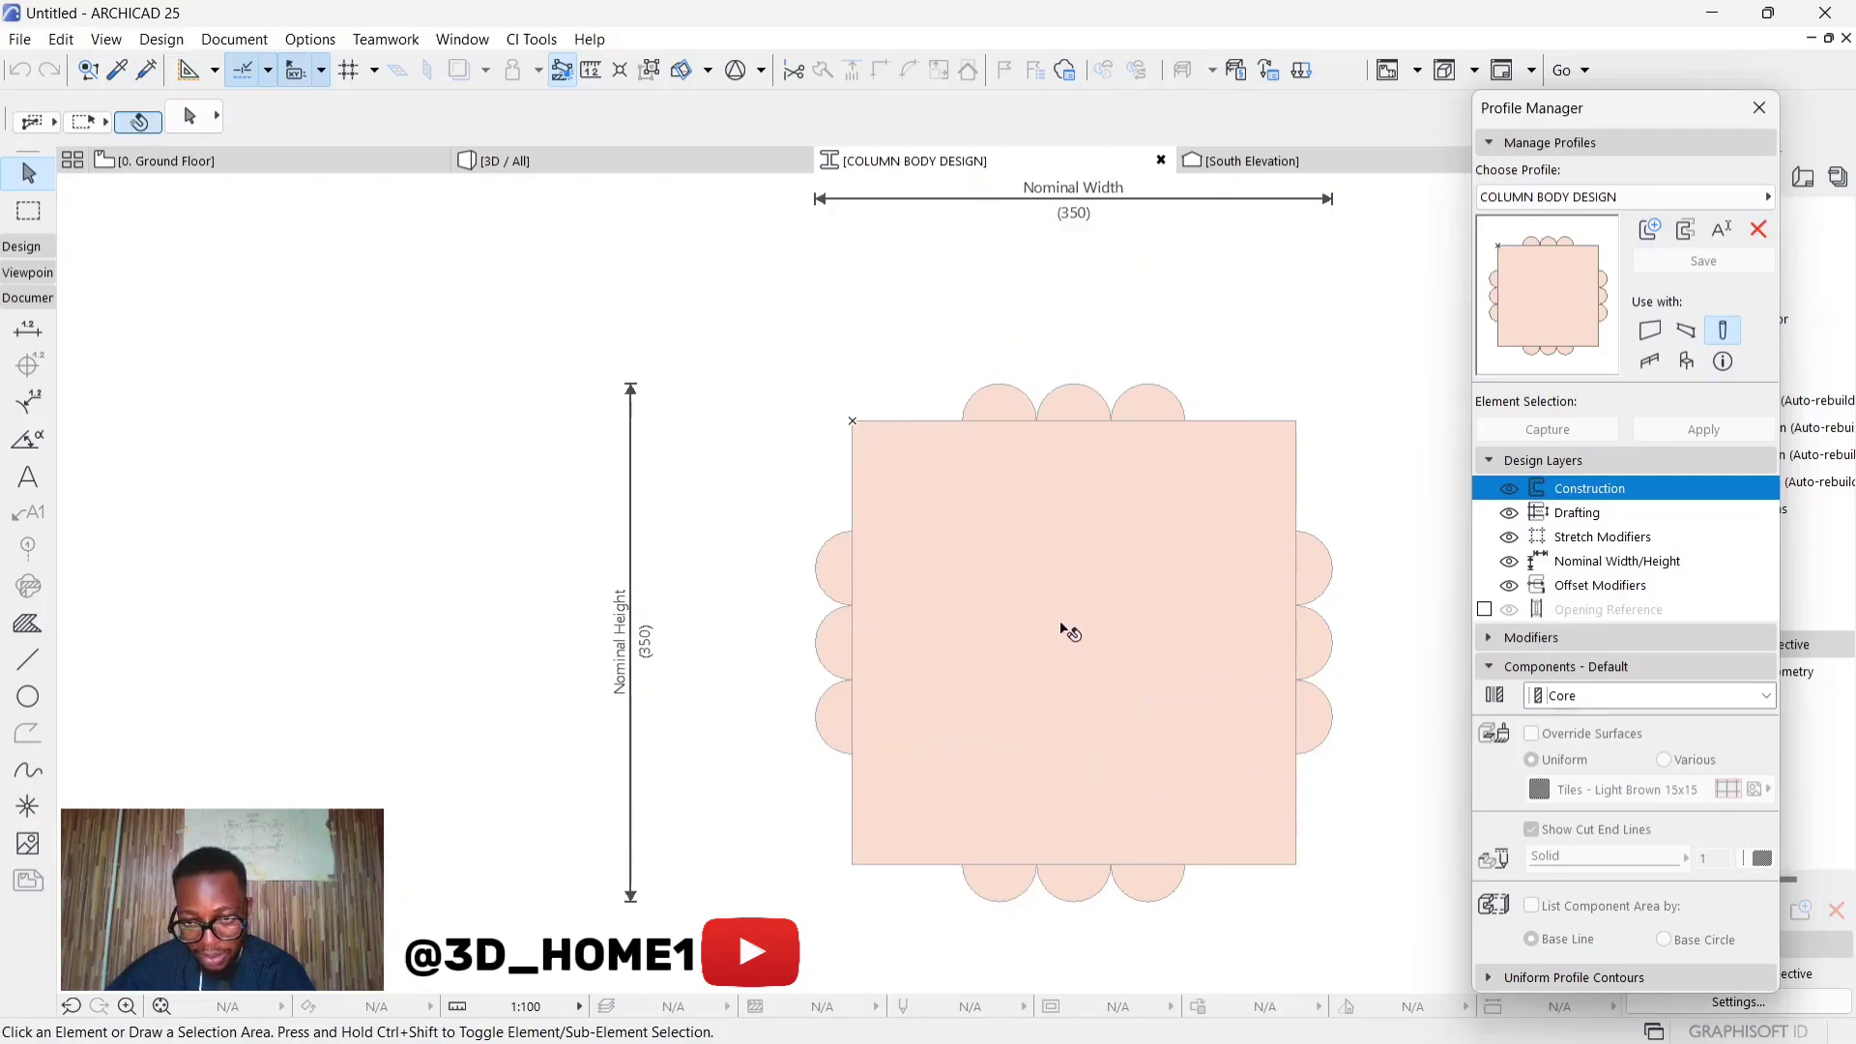
scroll(1027, 630, "down", 2)
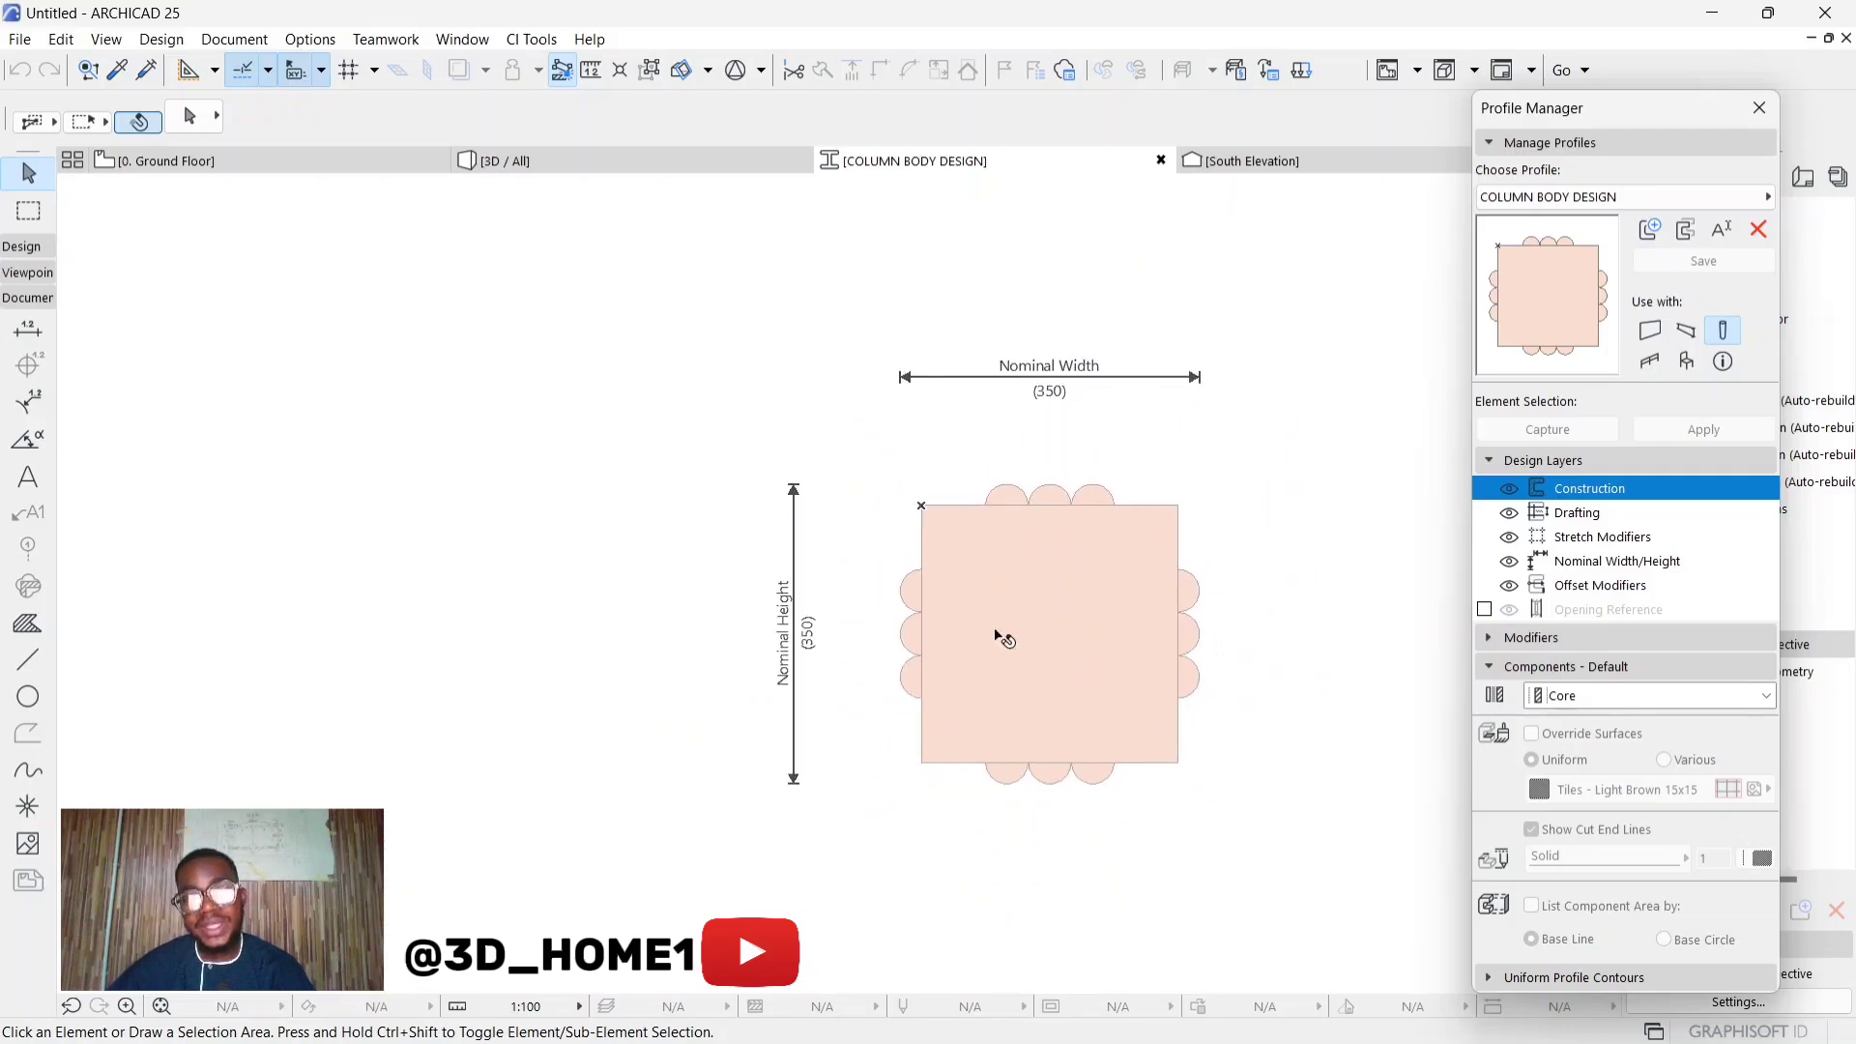
mouse_move(848, 421)
left_mouse_down()
mouse_move(1198, 798)
mouse_move(1303, 868)
mouse_move(1283, 843)
left_mouse_up()
scroll(928, 513, "up", 4)
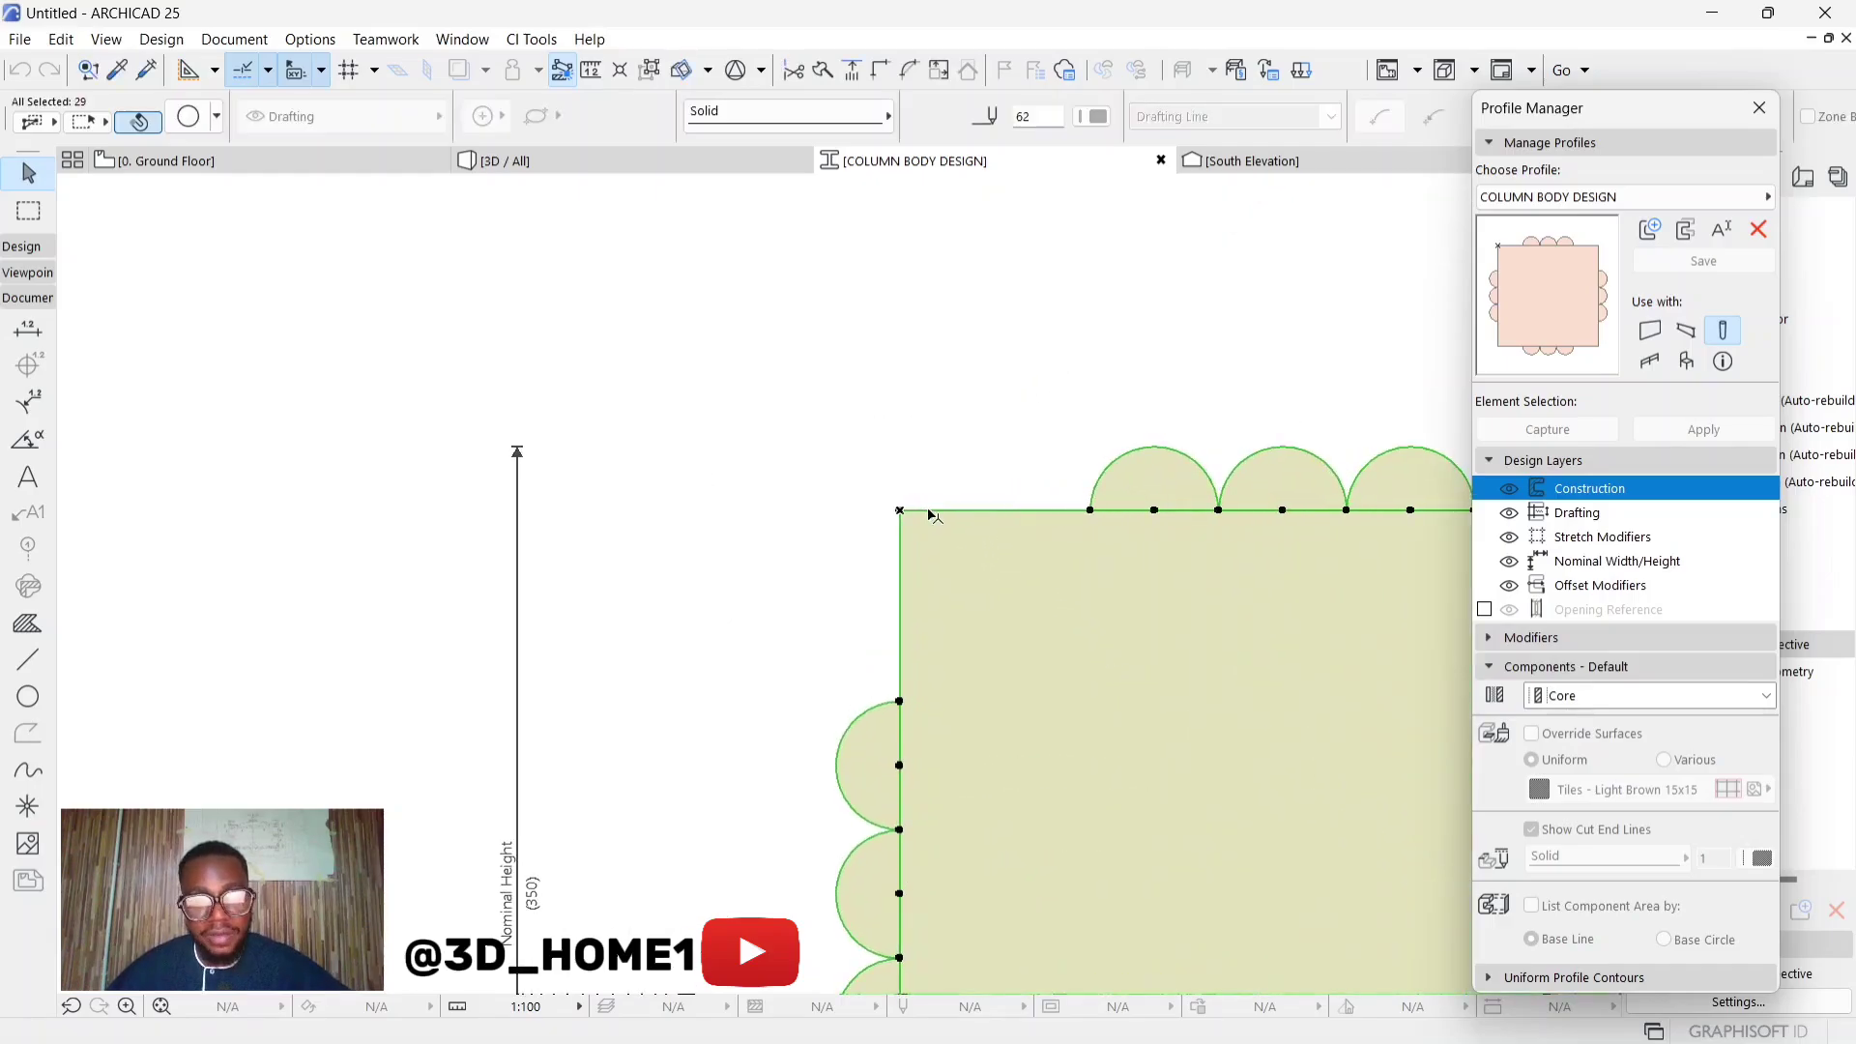
scroll(902, 512, "down", 4)
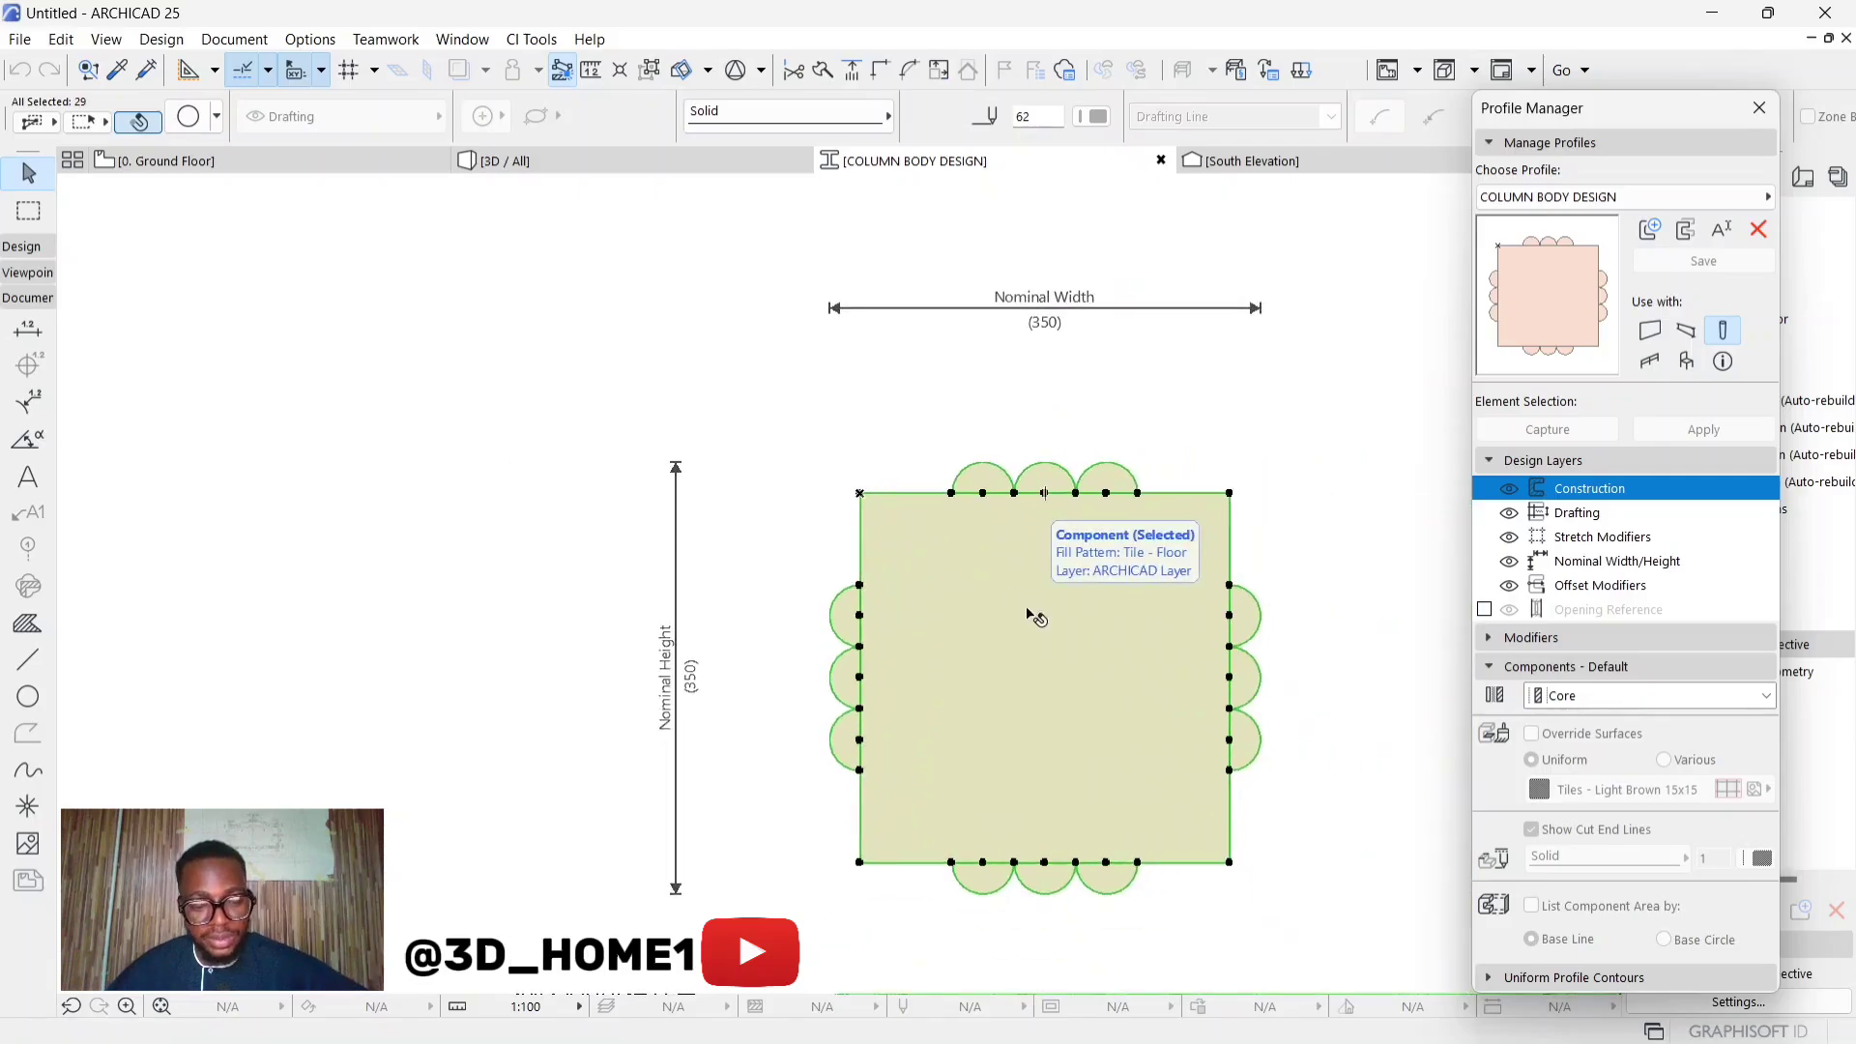
left_click(1346, 538)
left_click(1163, 580)
left_click(1296, 530)
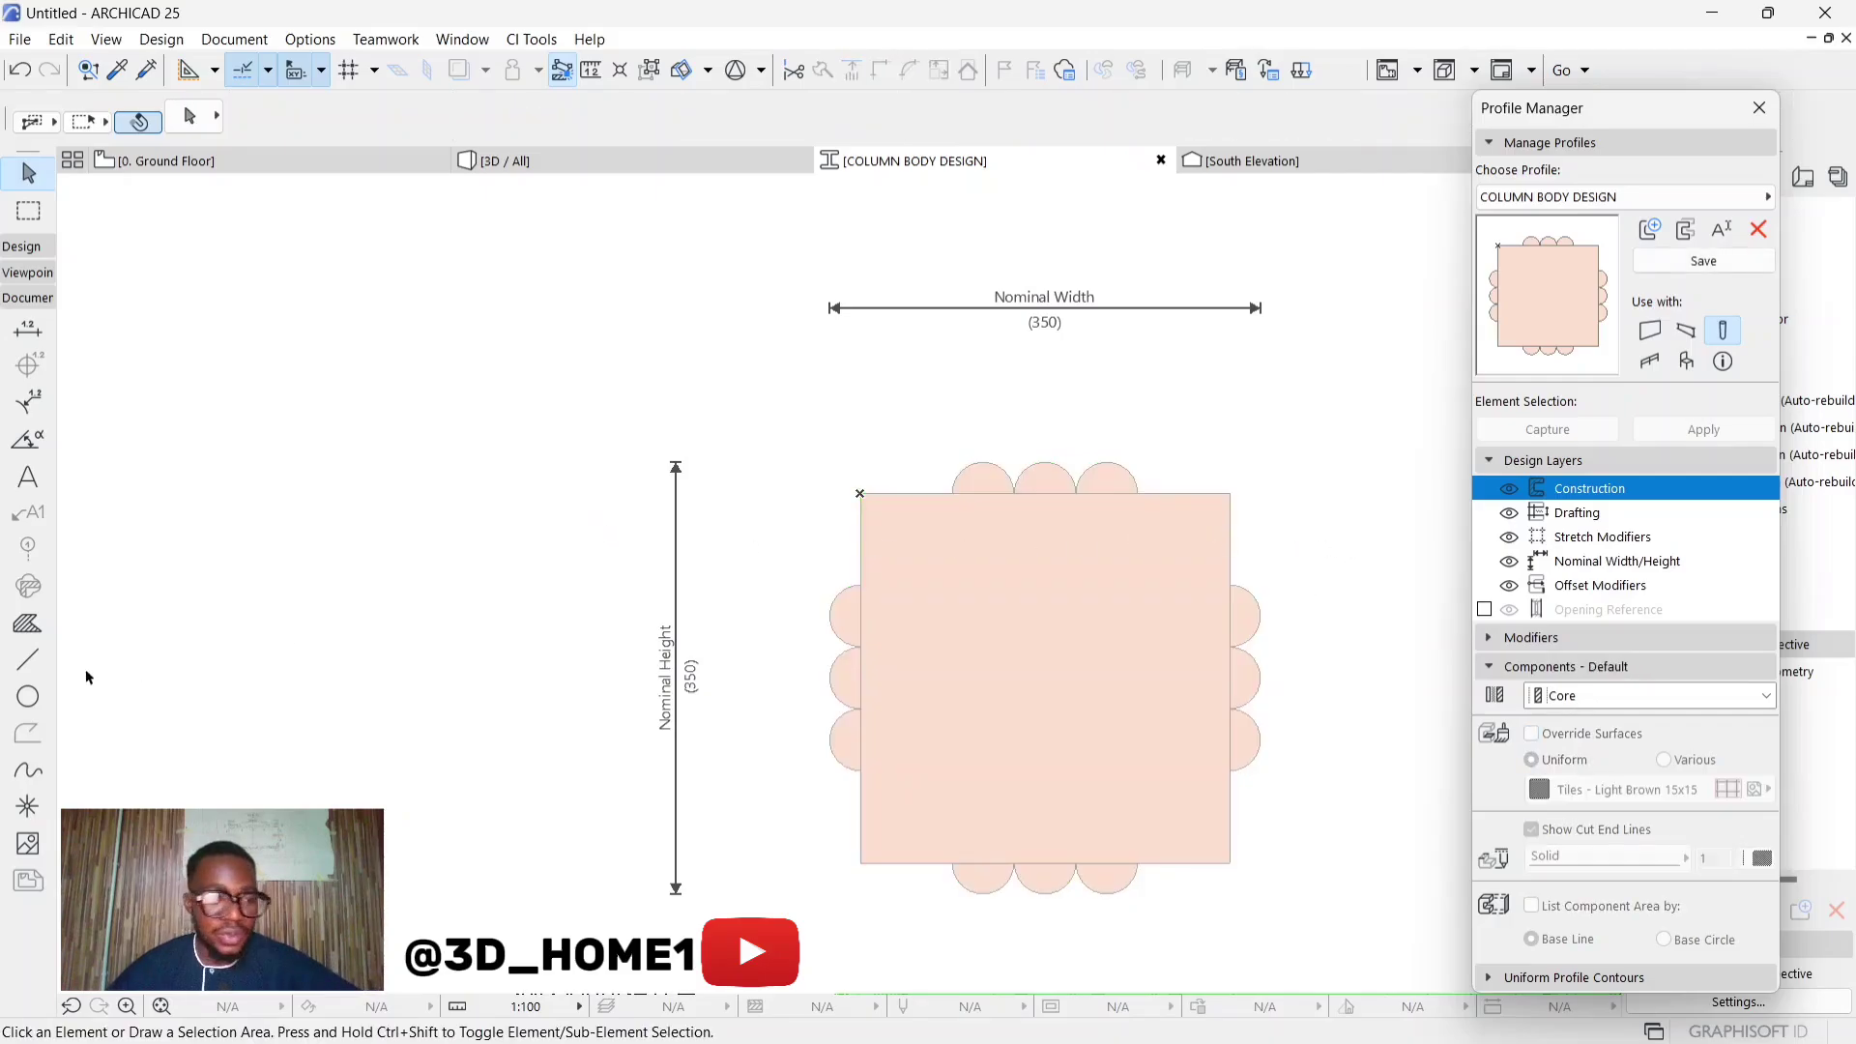
Draw two diagonal lines between the opposite corners of the square to mark its centre
left_click(28, 658)
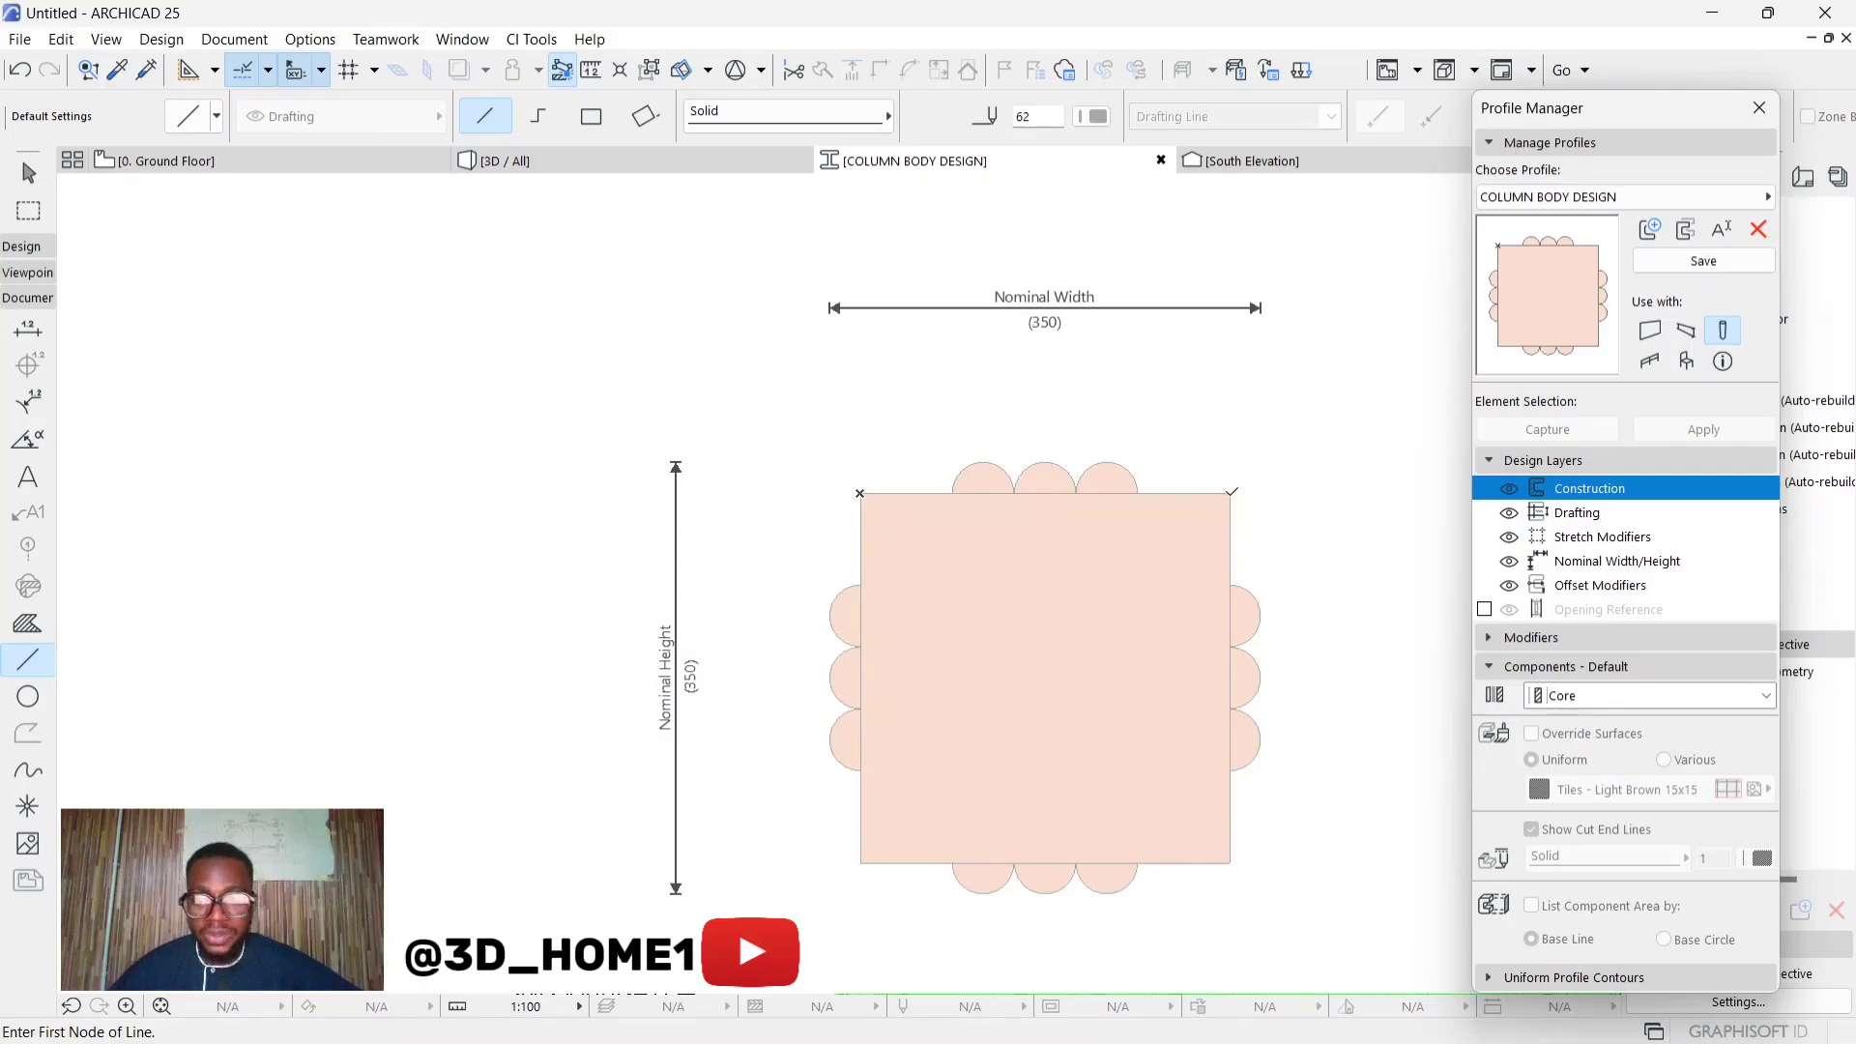
left_click(1229, 493)
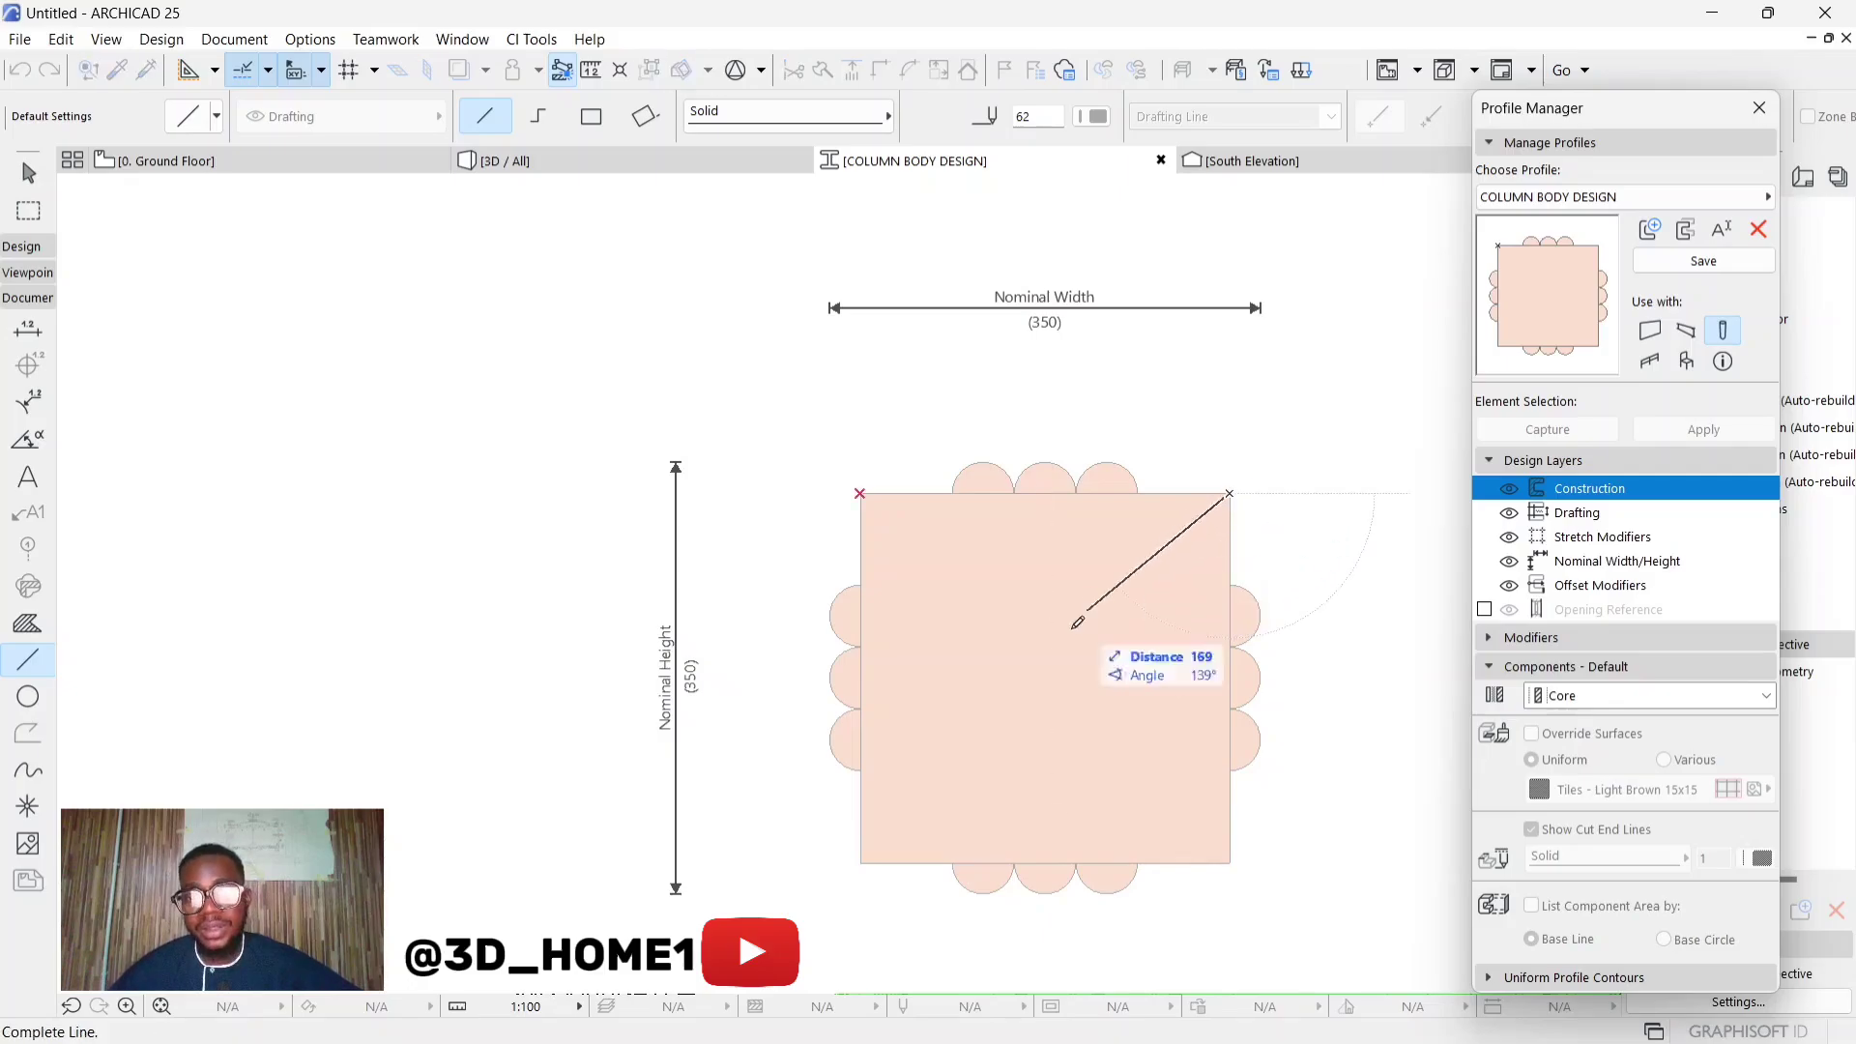
left_click(863, 860)
left_click(861, 493)
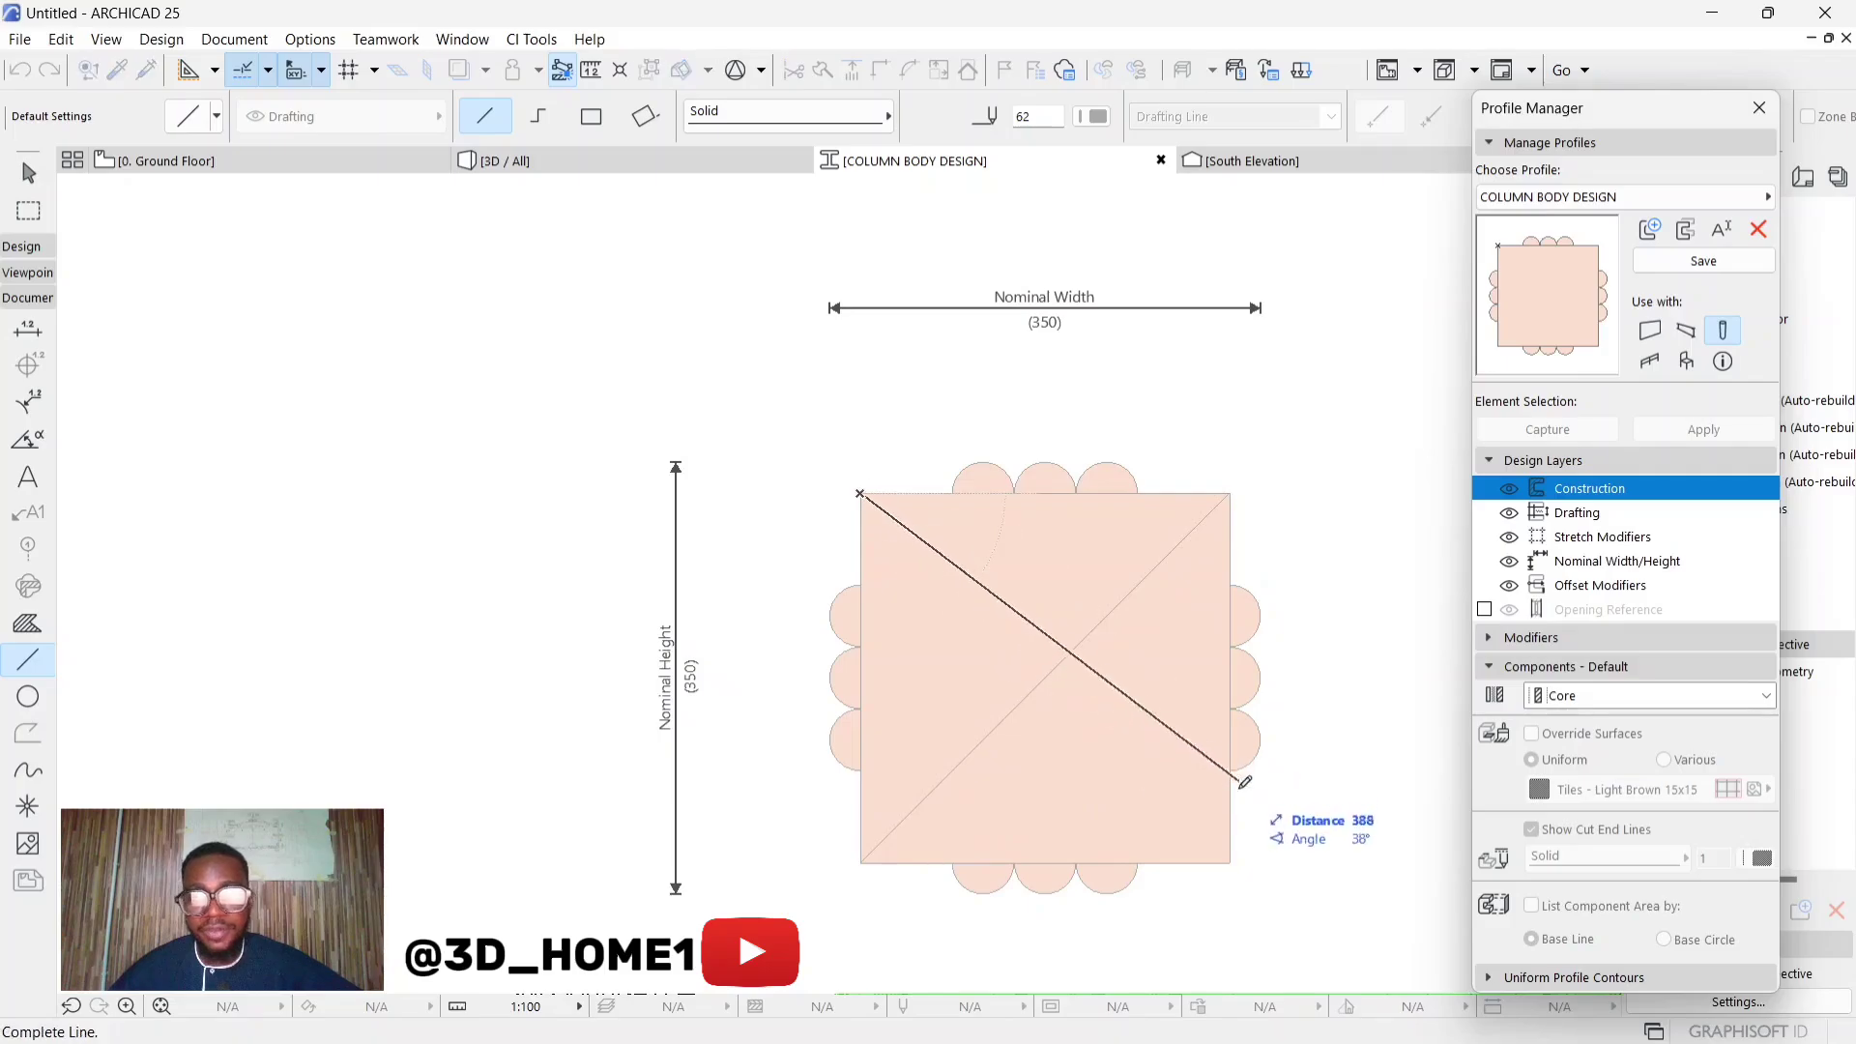
left_click(1231, 859)
key("Escape")
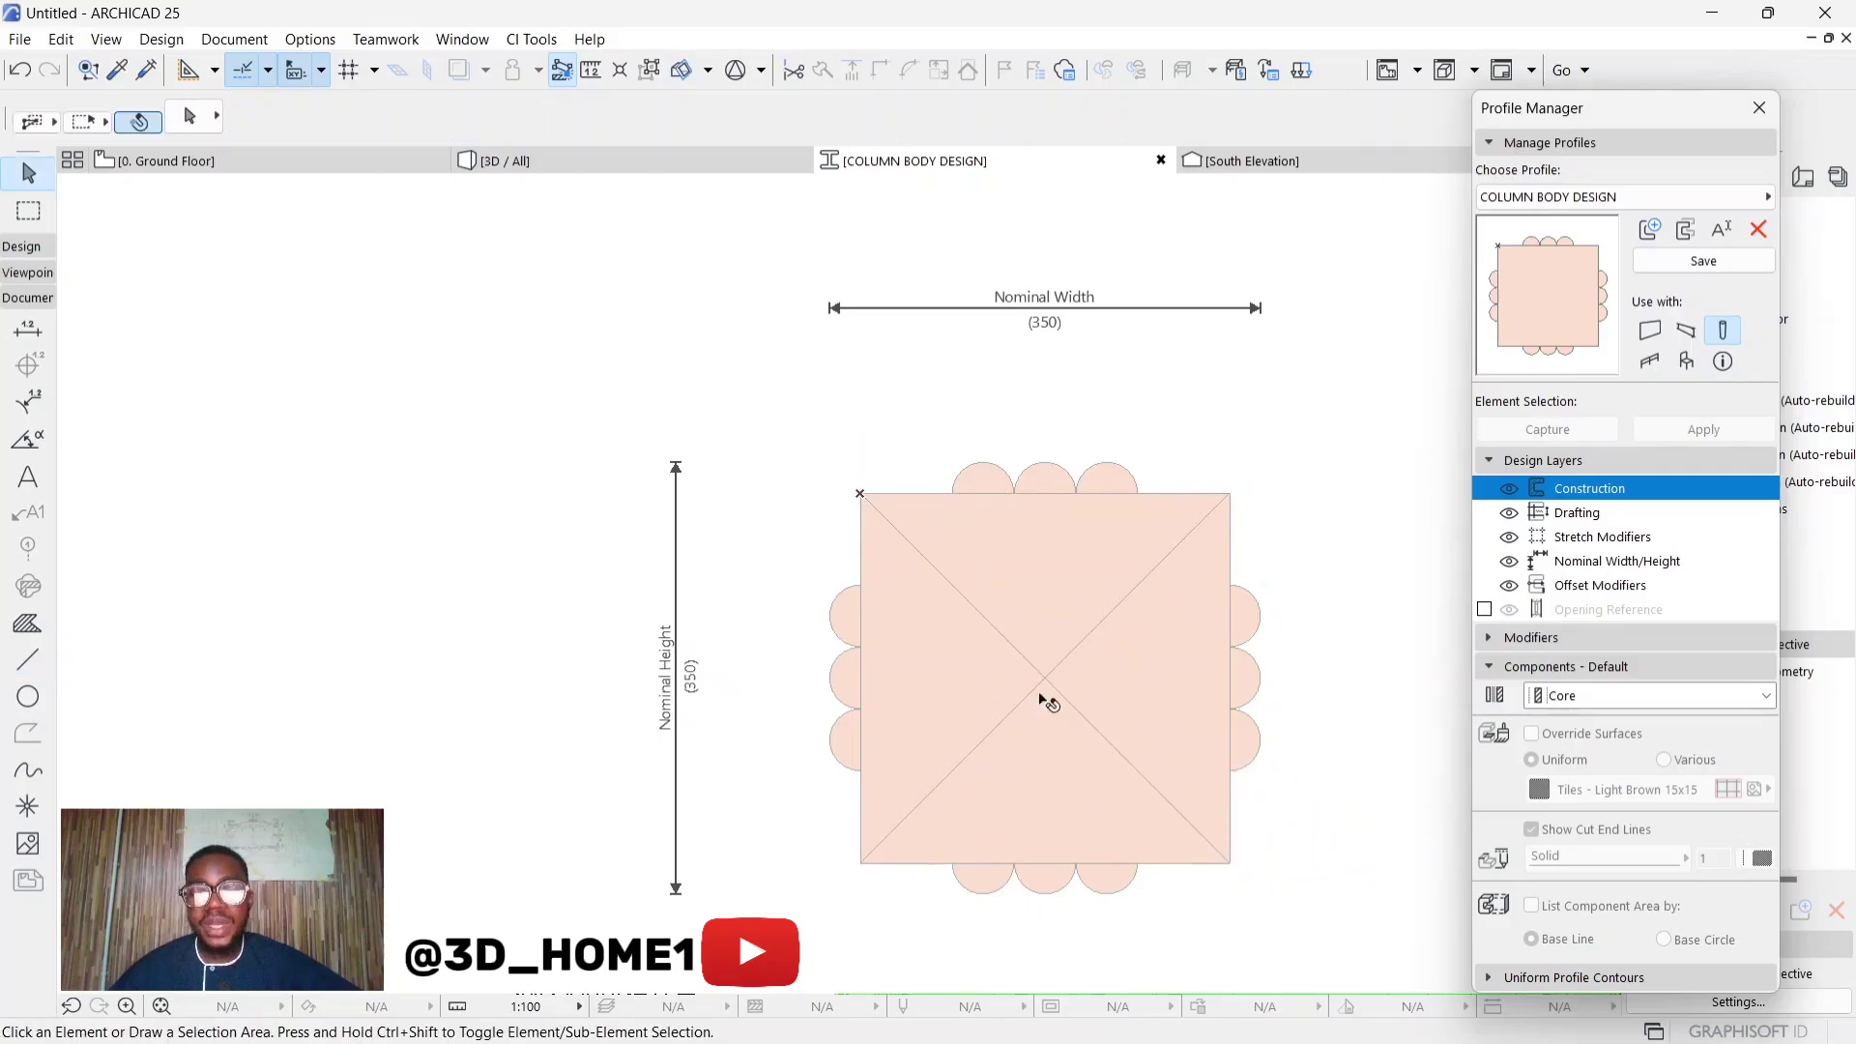
Select the whole profile with both diagonals and move it so that the diagonals' intersection lands on the profile origin
key("ctrl+a")
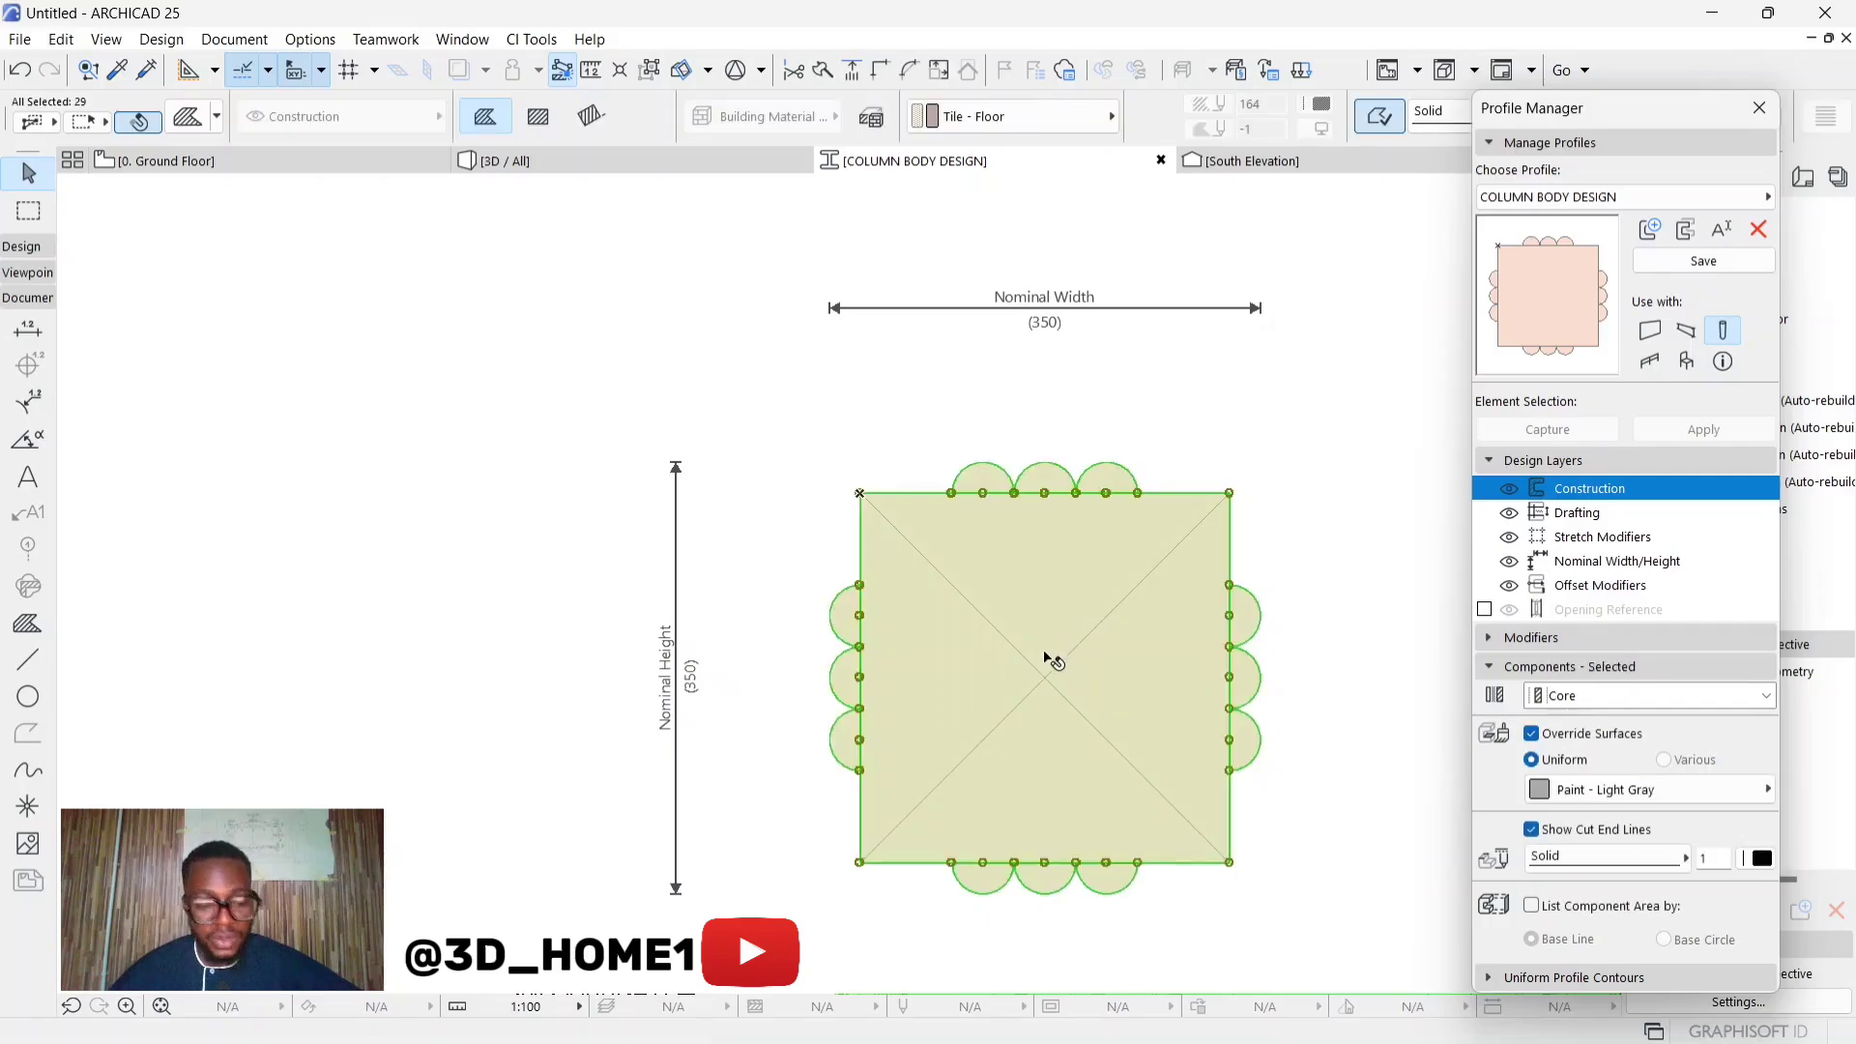
left_click(1034, 676)
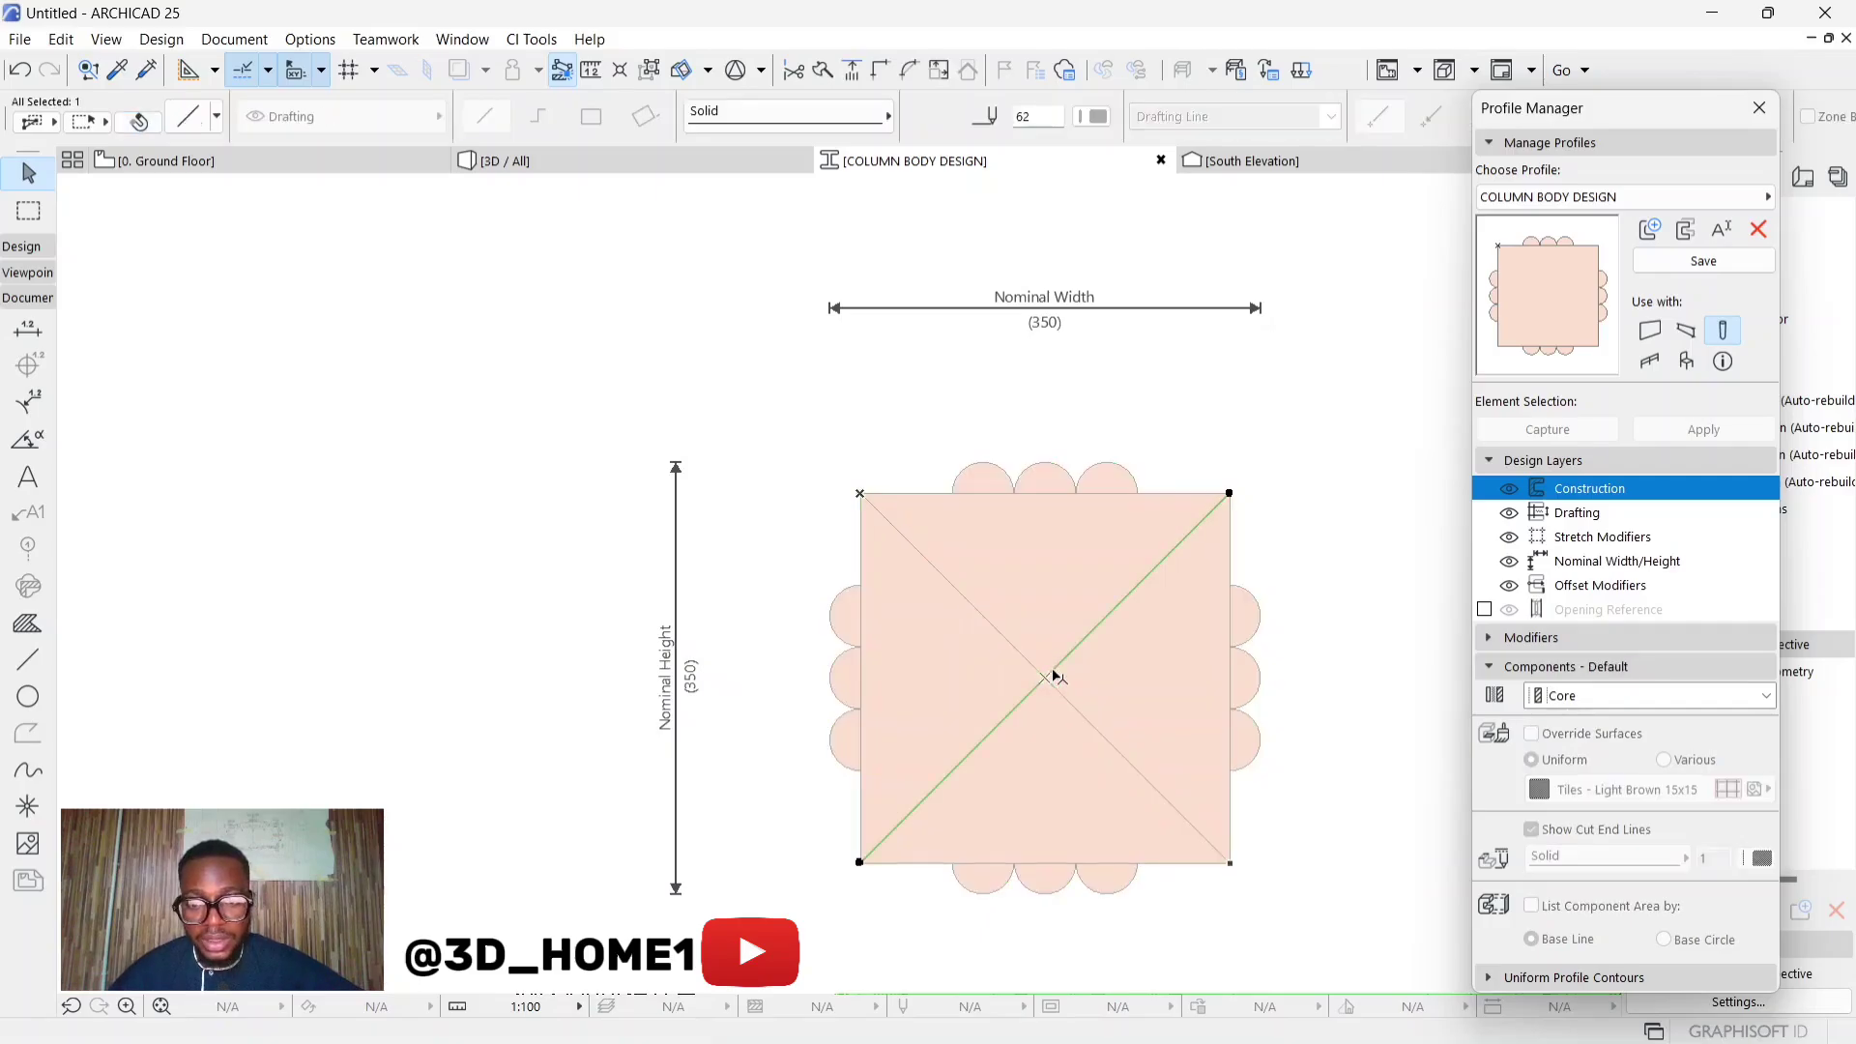
left_click(1042, 682)
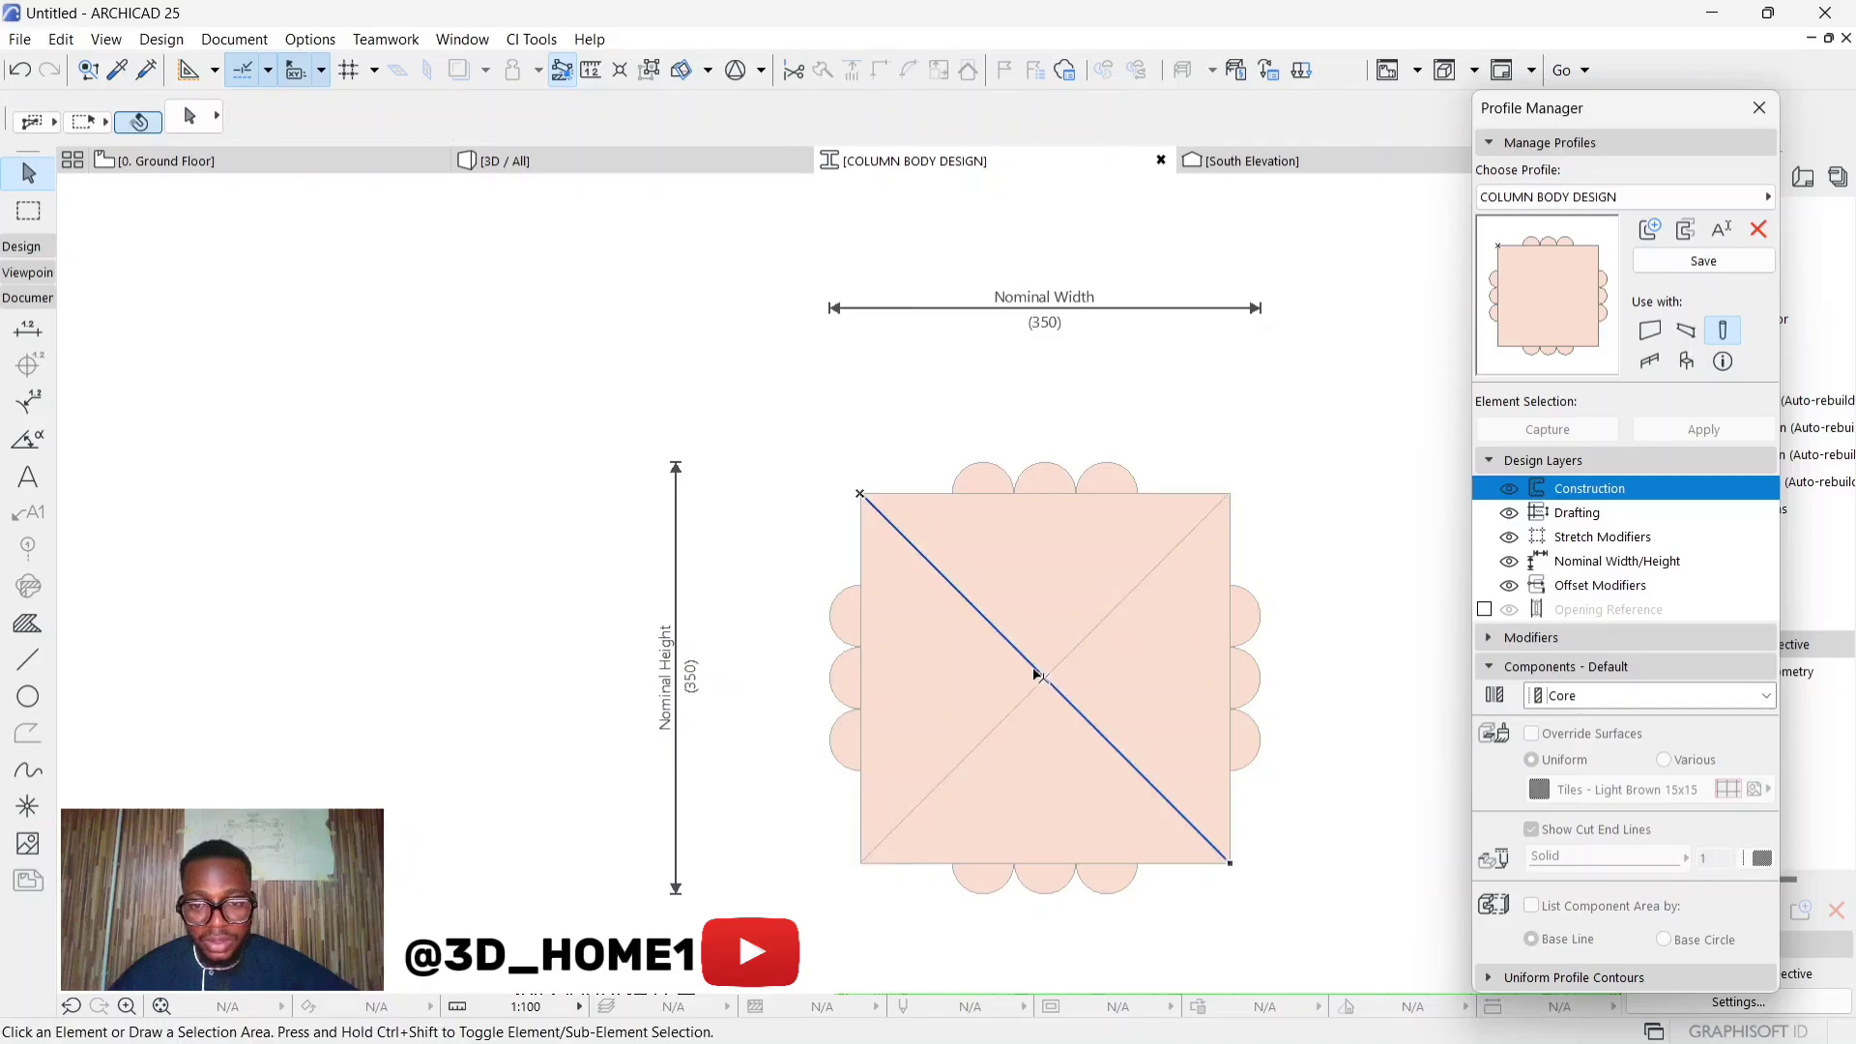
key("ctrl+a")
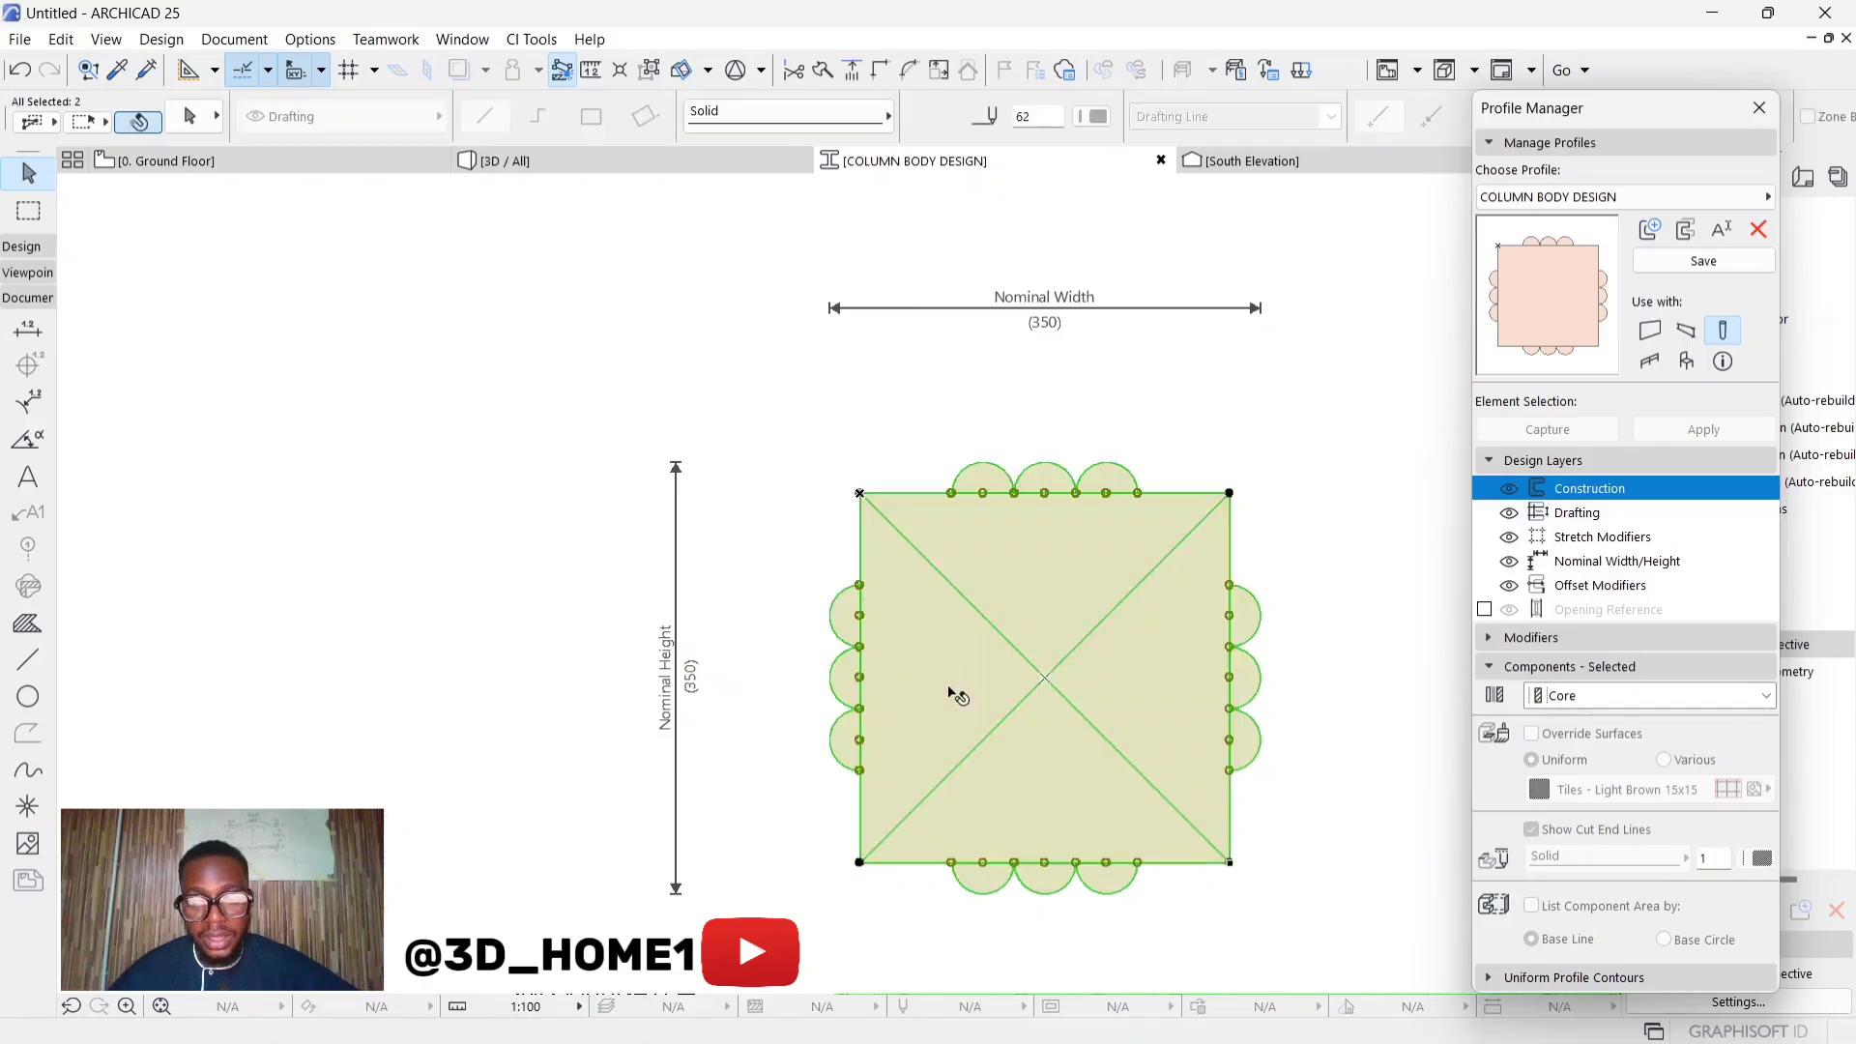
left_click(1045, 682)
left_click(1192, 794)
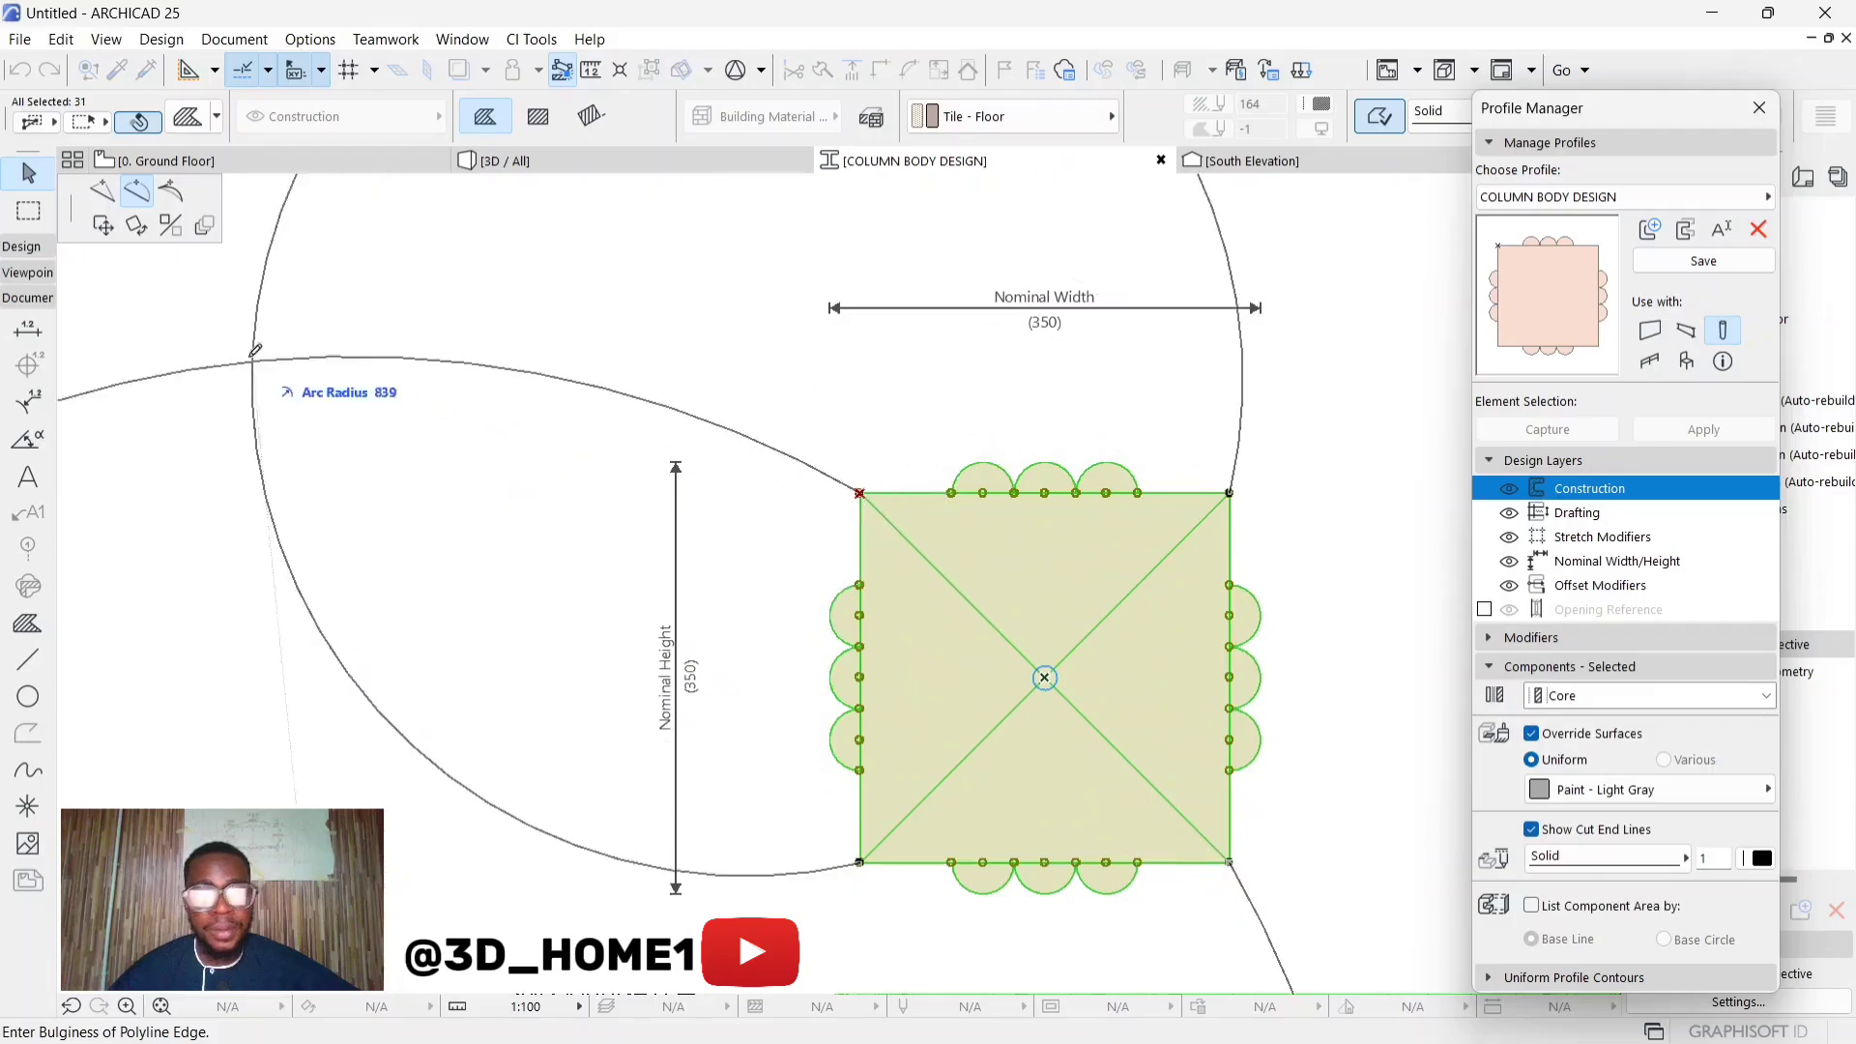
left_click(101, 224)
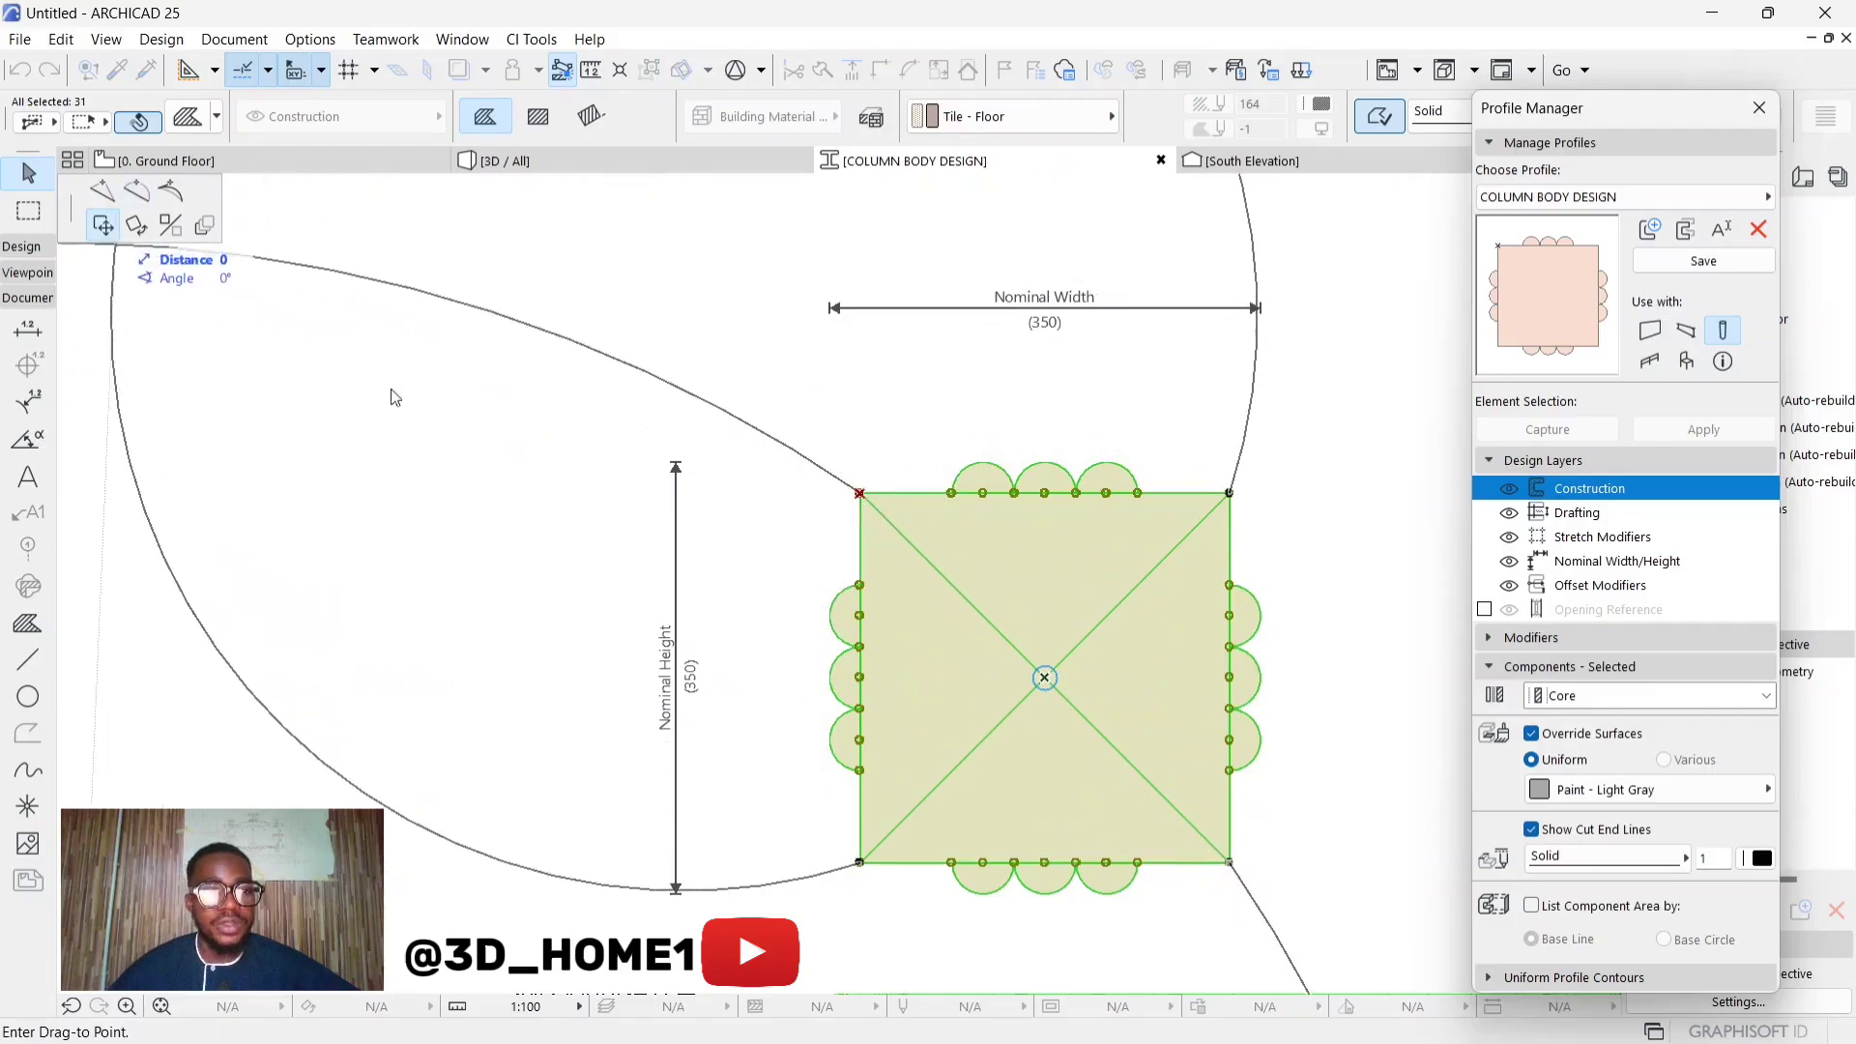
left_click(860, 495)
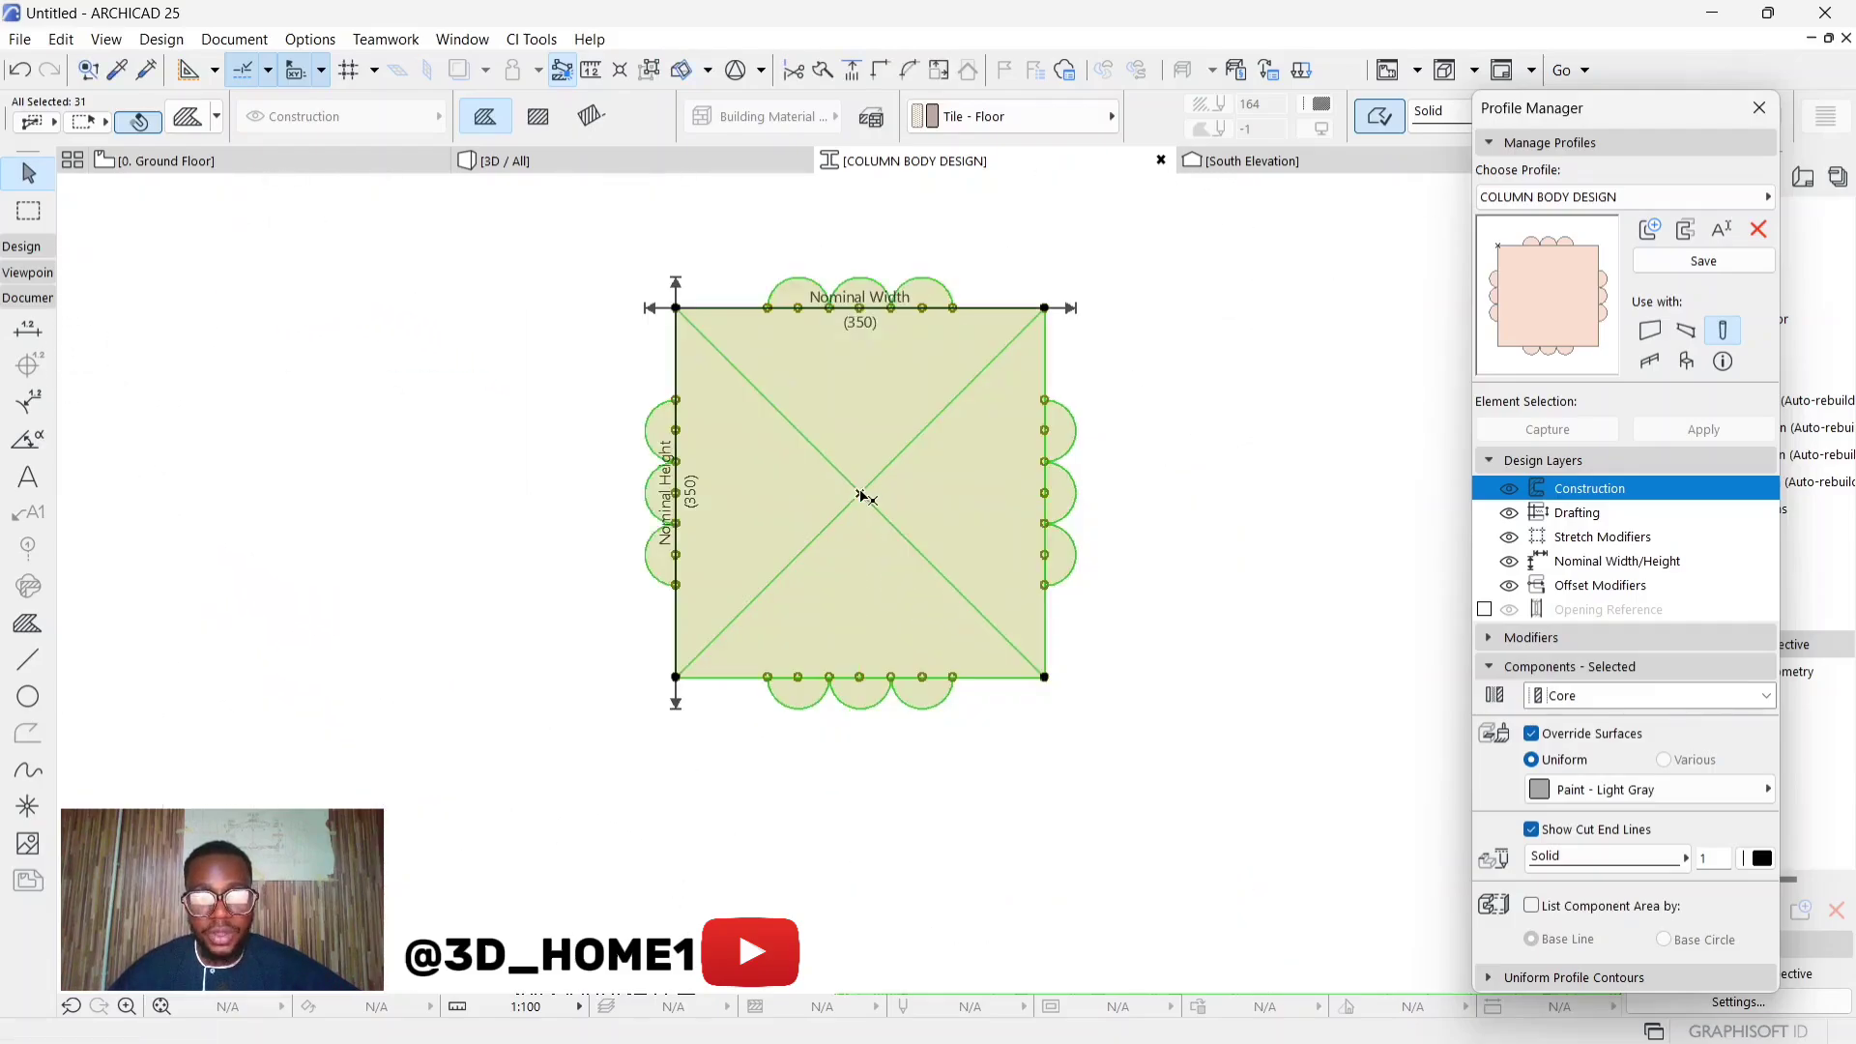
Delete both diagonal helper lines from the COLUMN BODY DESIGN profile, then save the profile and close the Profile Manager
left_click(1201, 629)
left_click(895, 461)
key("Delete")
left_click(869, 499)
key("Delete")
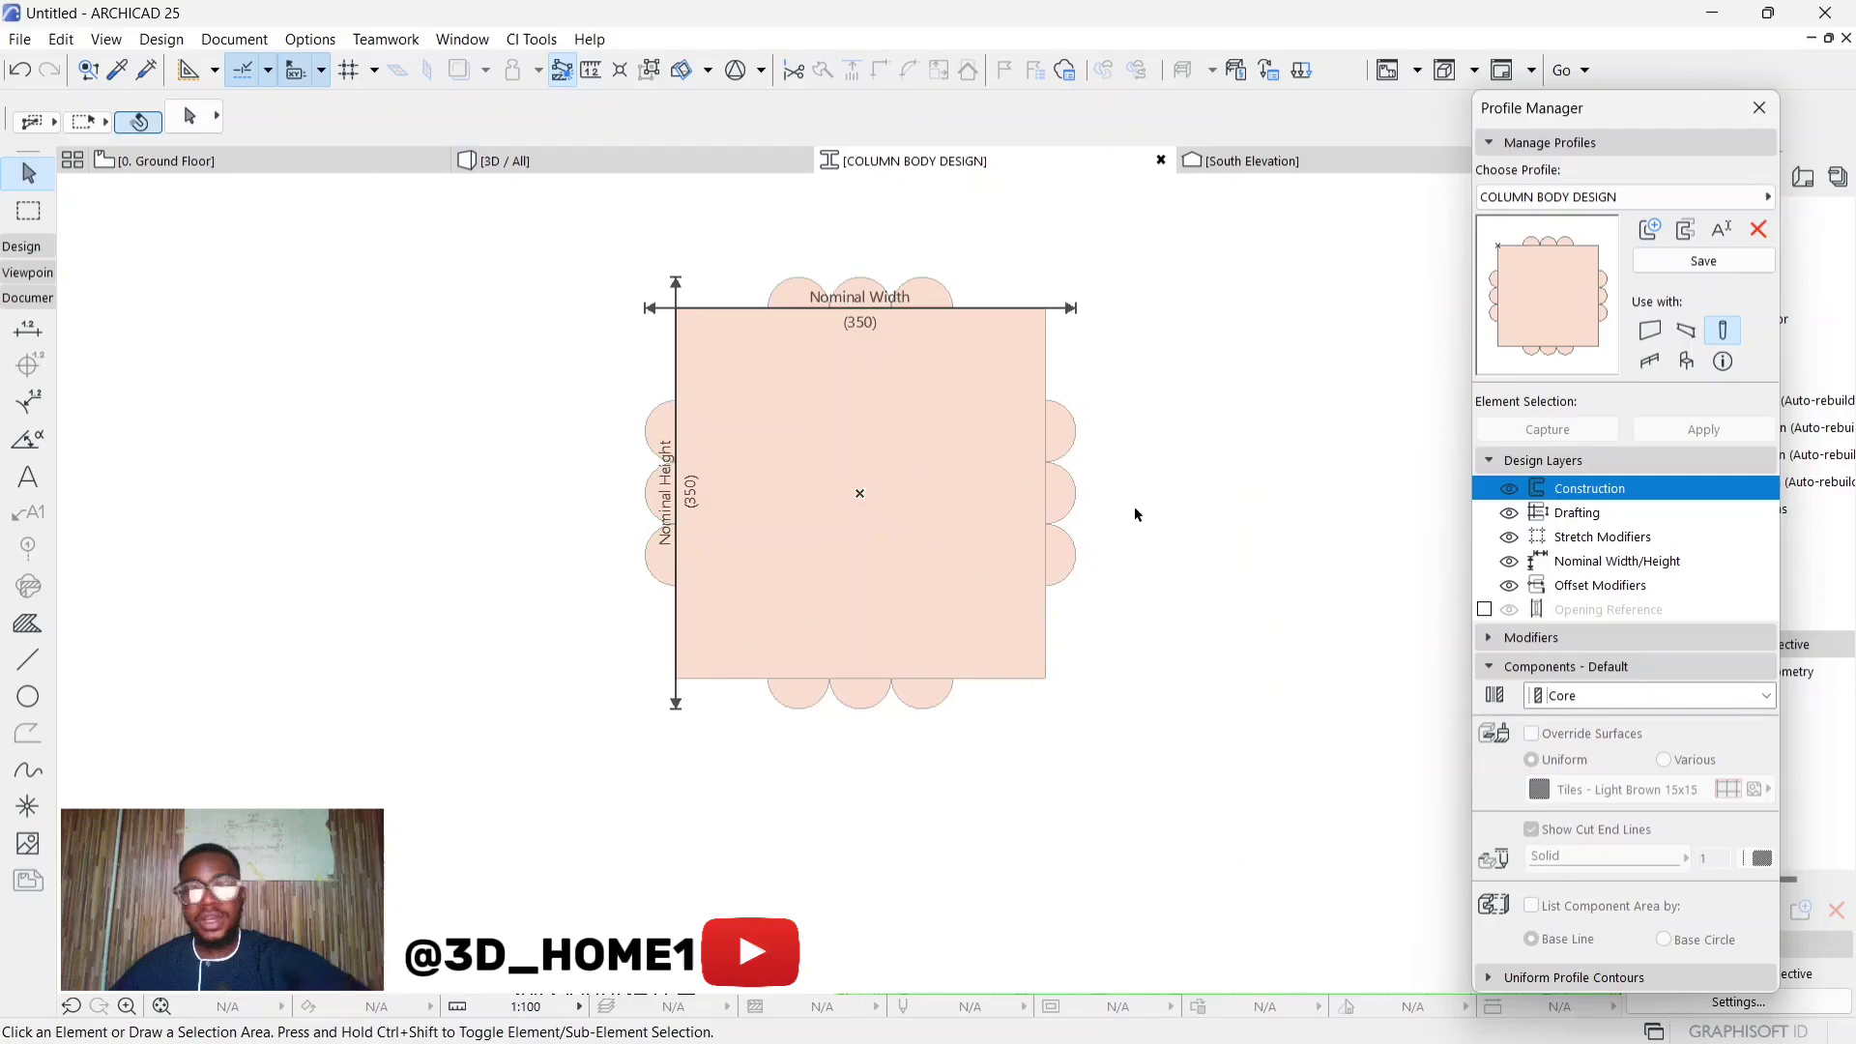
left_click(1703, 261)
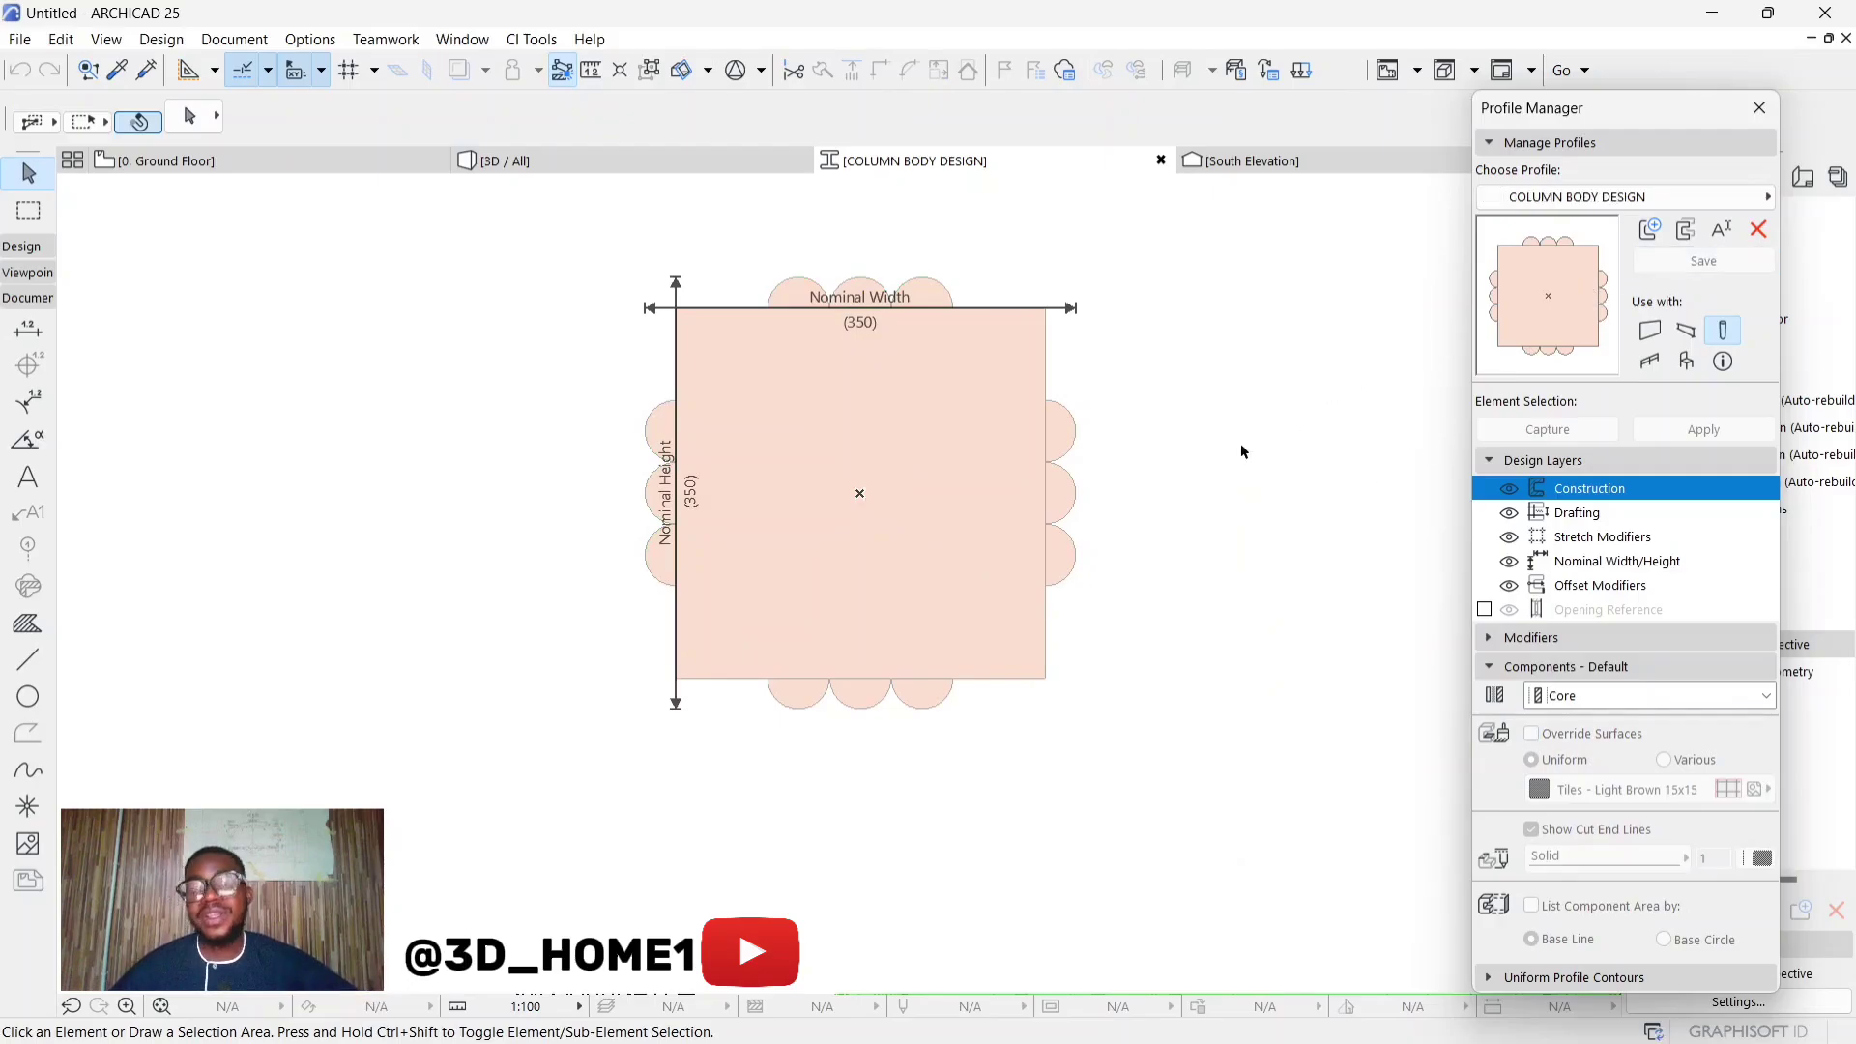
left_click(1759, 107)
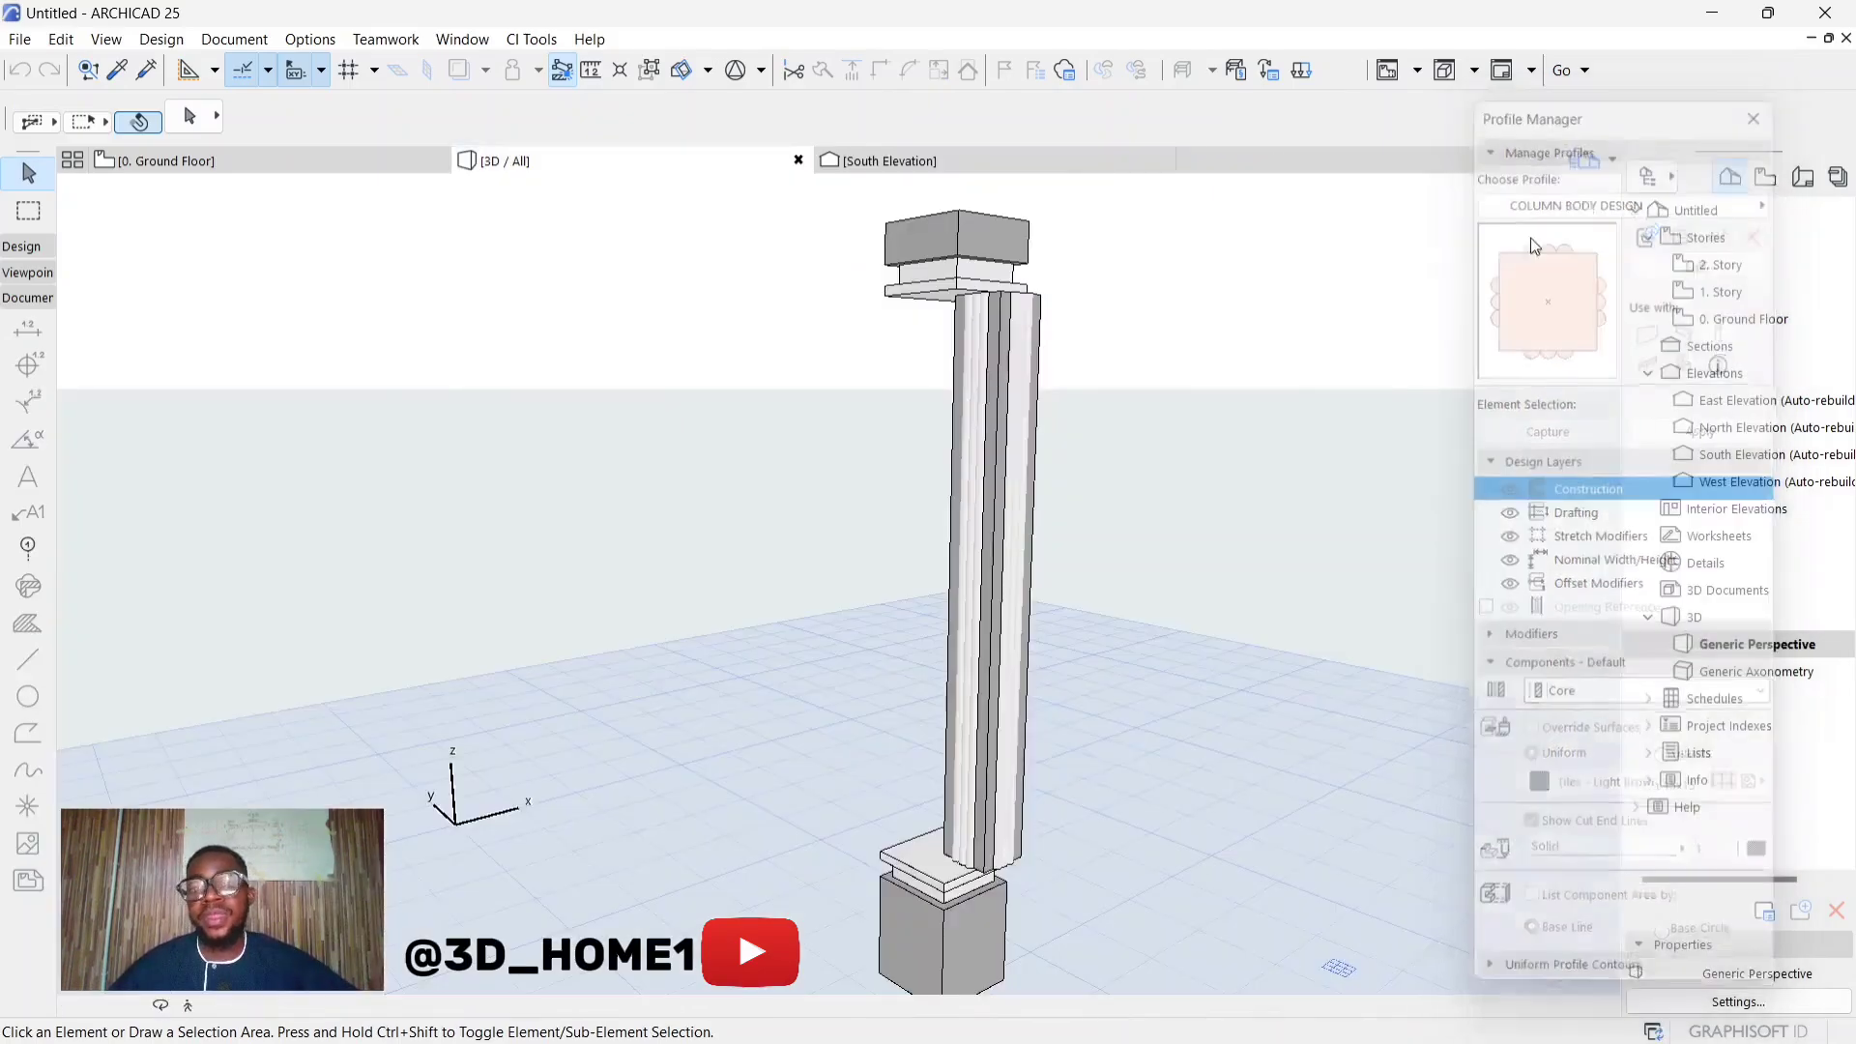
Examine in 3D how the fluted shaft sits between the column's base and capital from several angles
middle_click_drag(952, 465, 839, 585, "shift")
scroll(943, 869, "up", 5)
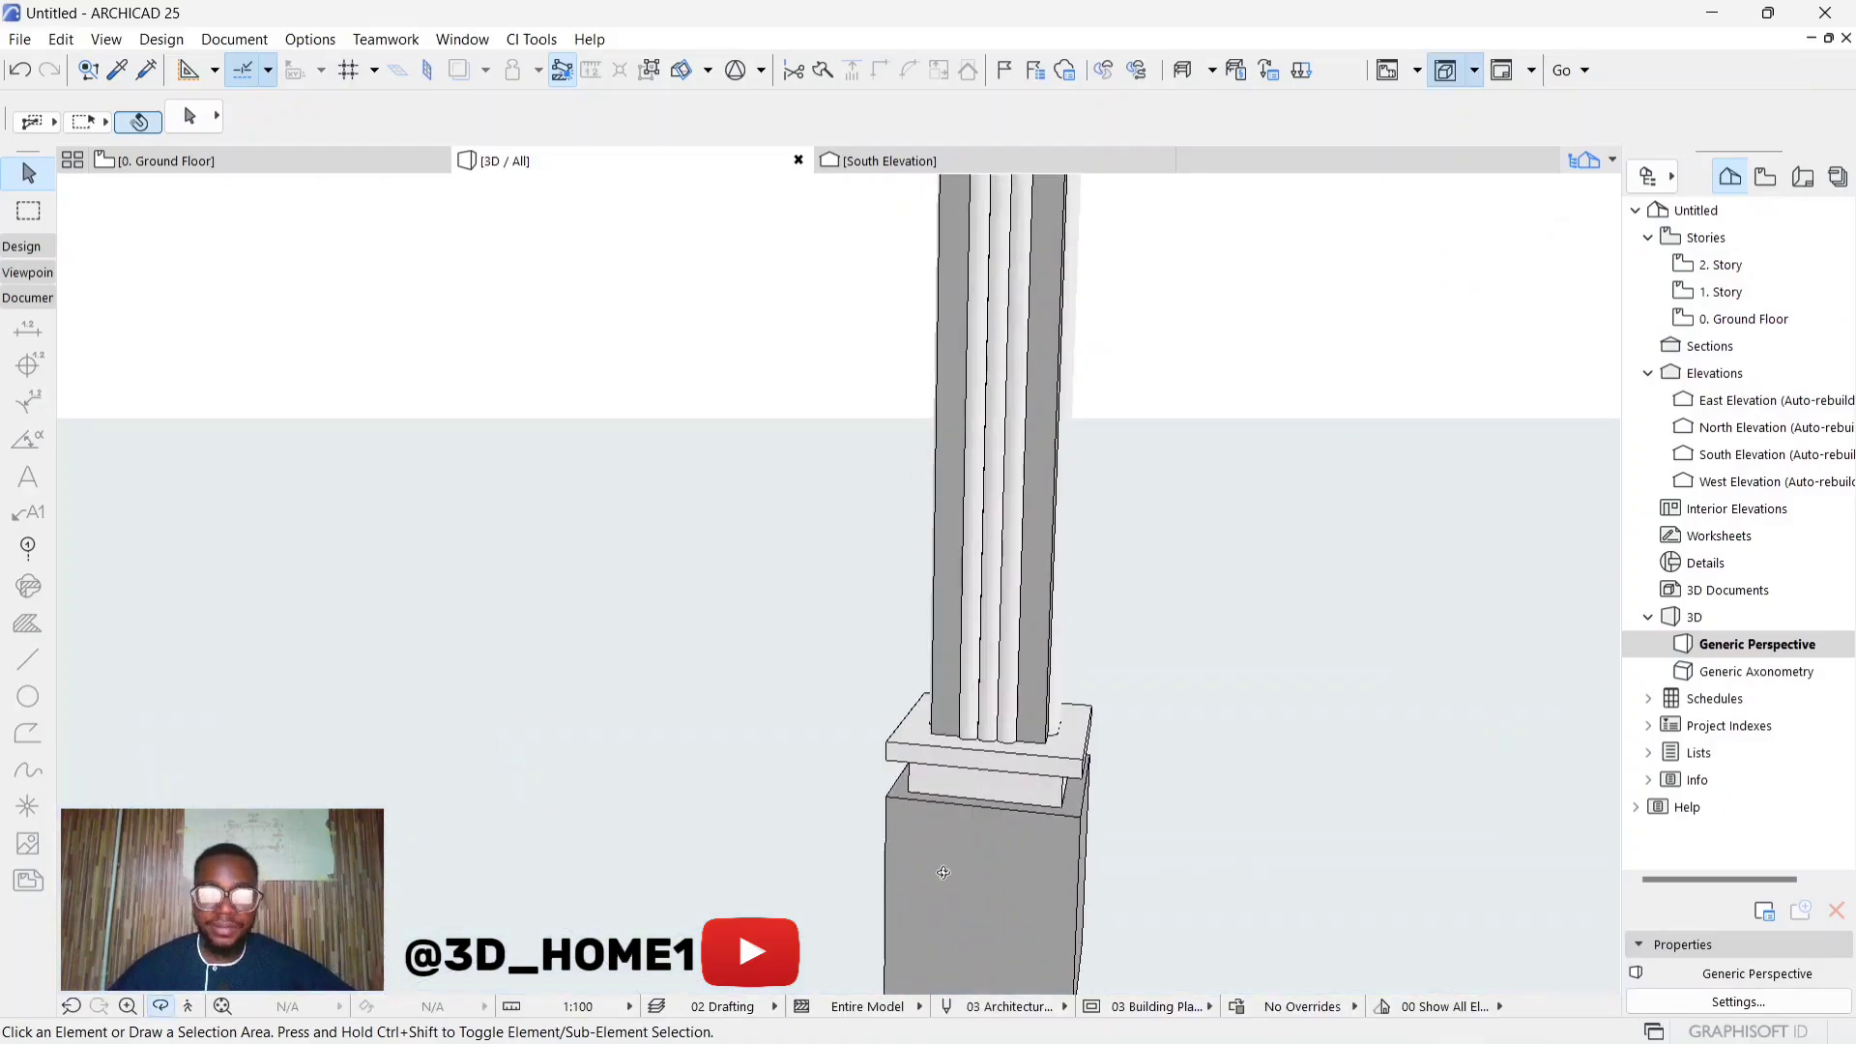
scroll(1091, 817, "down", 8)
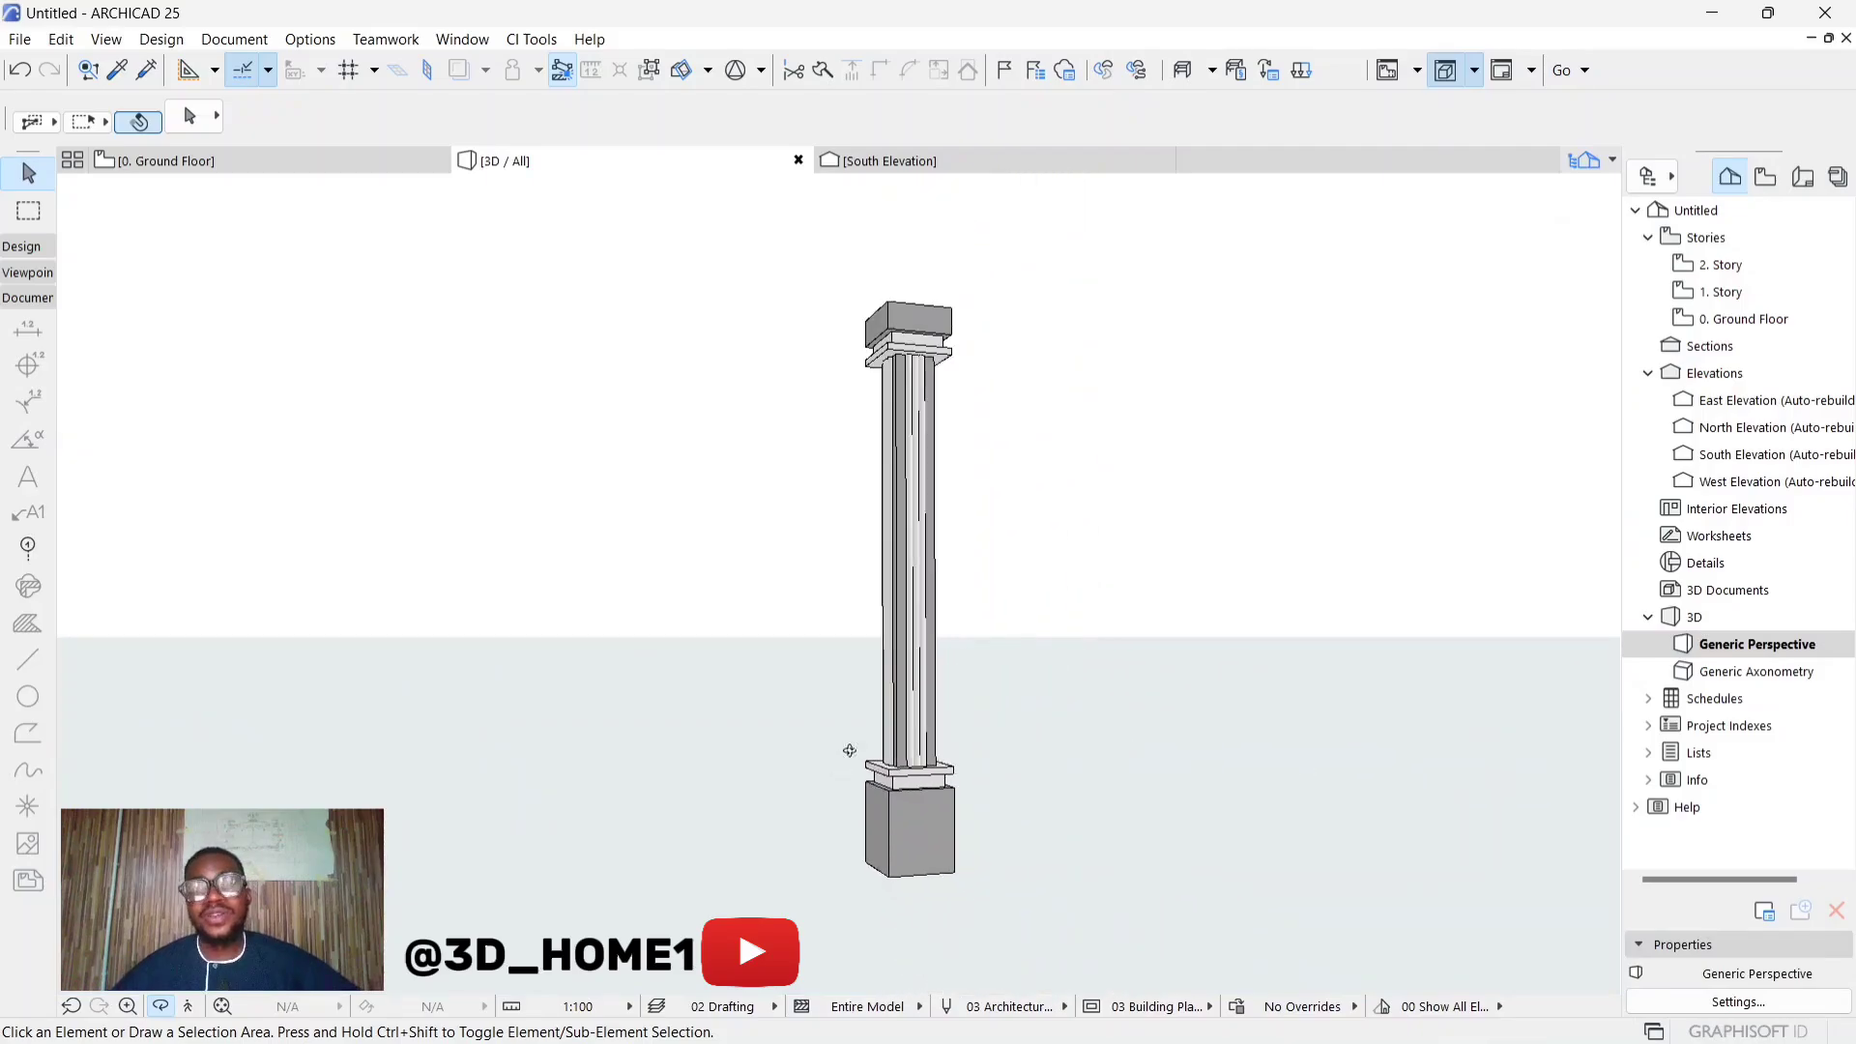
scroll(884, 615, "up", 5)
scroll(884, 616, "down", 4)
middle_click_drag(837, 584, 918, 659, "shift")
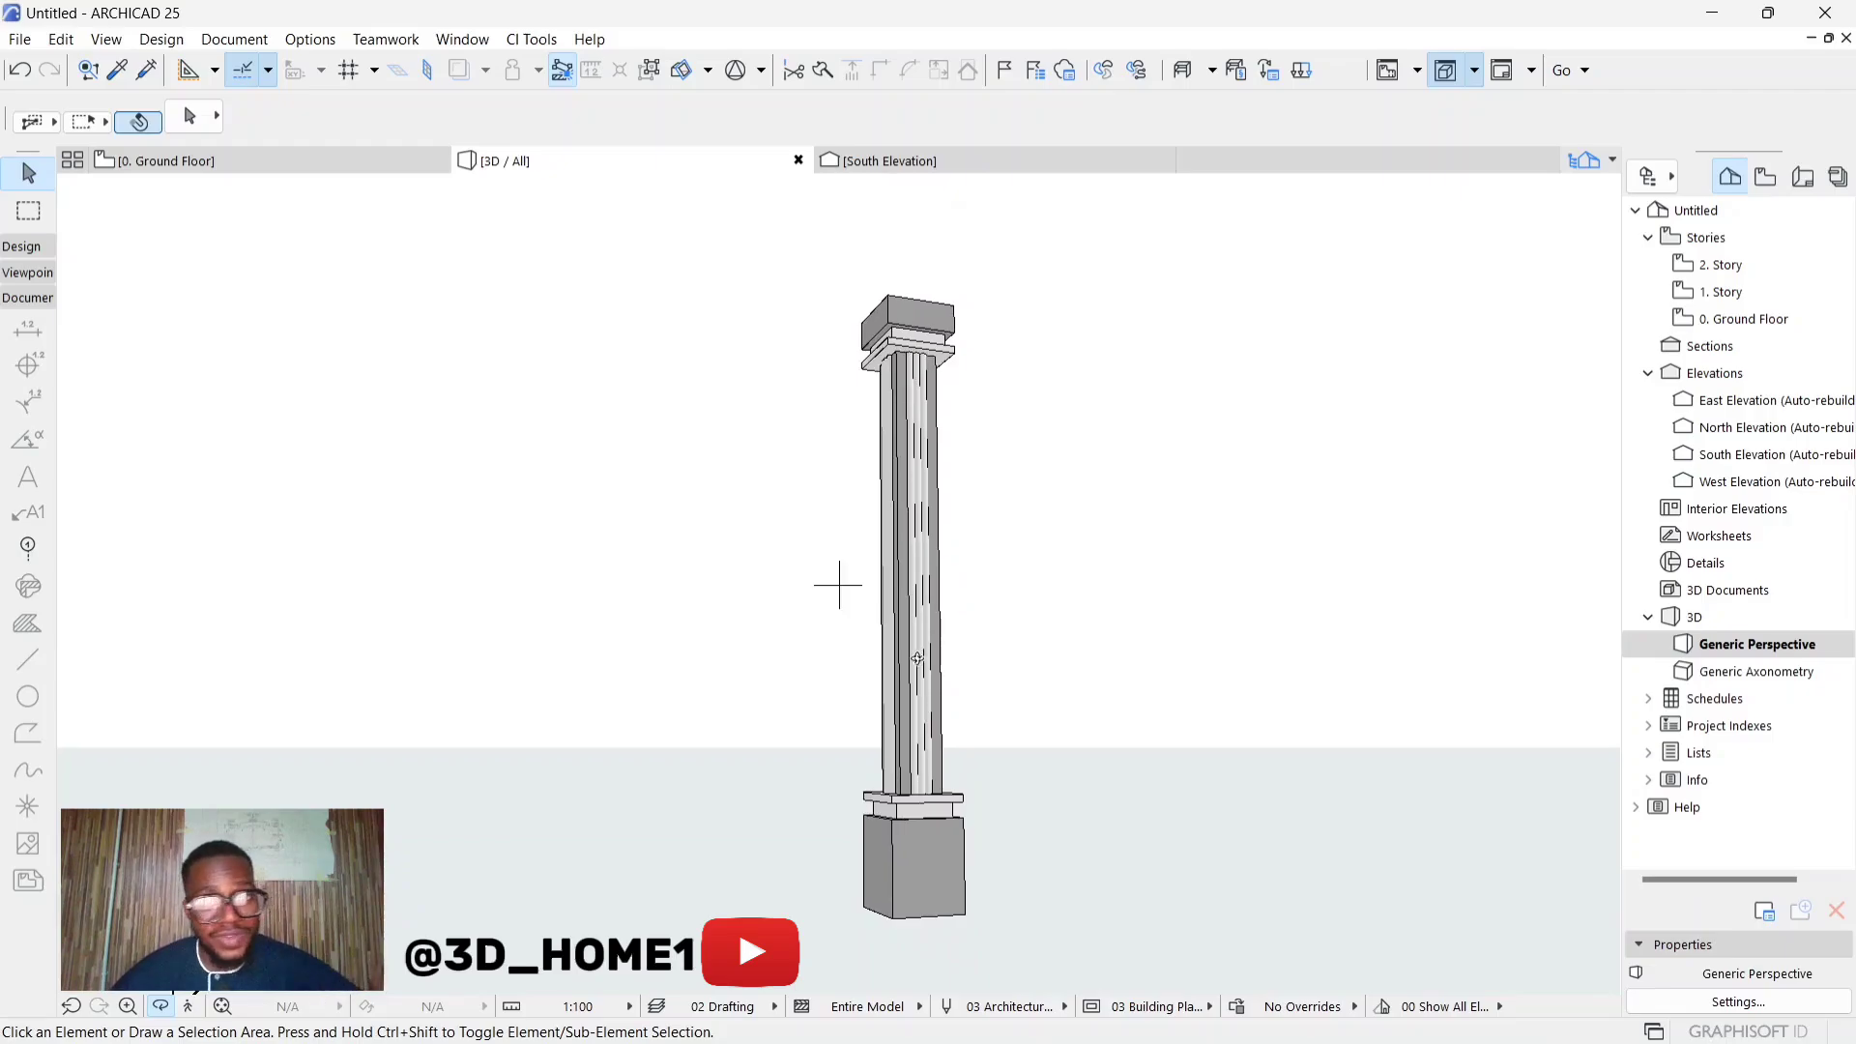
middle_click_drag(917, 658, 913, 706, "shift")
scroll(839, 585, "up", 2)
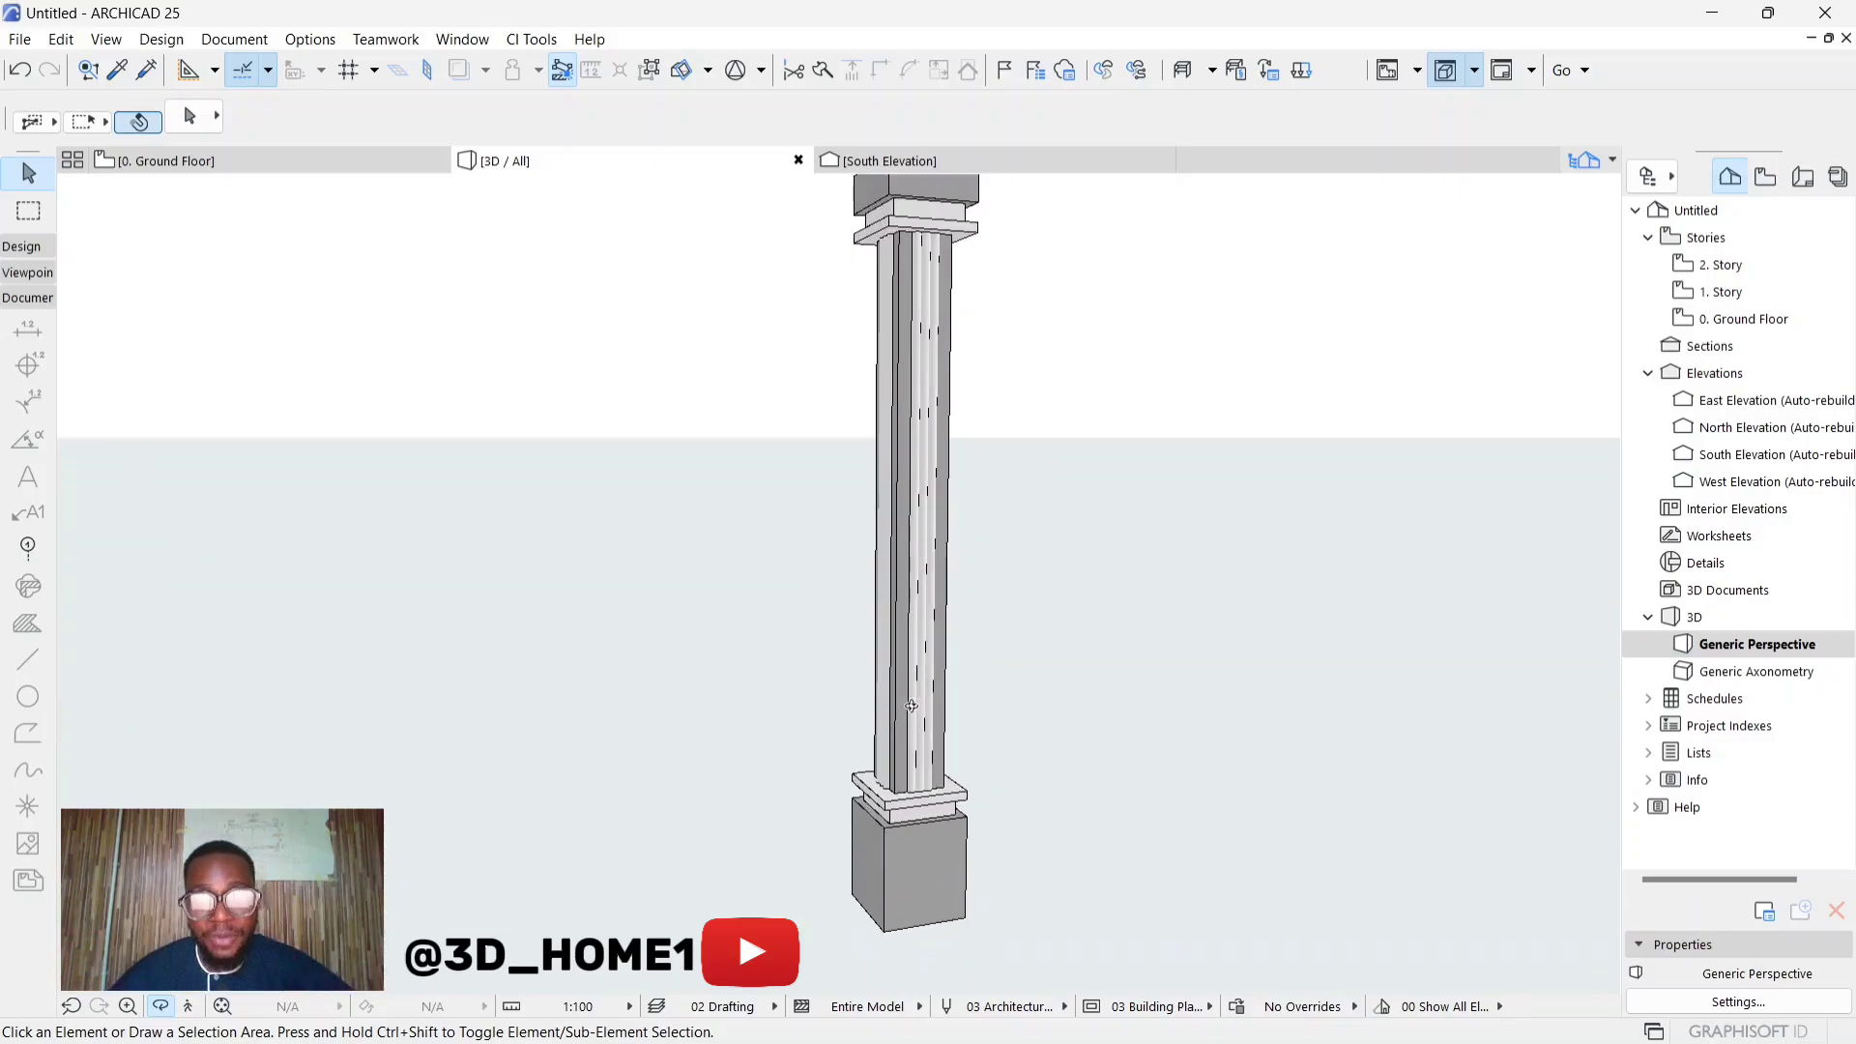
scroll(839, 585, "down", 4)
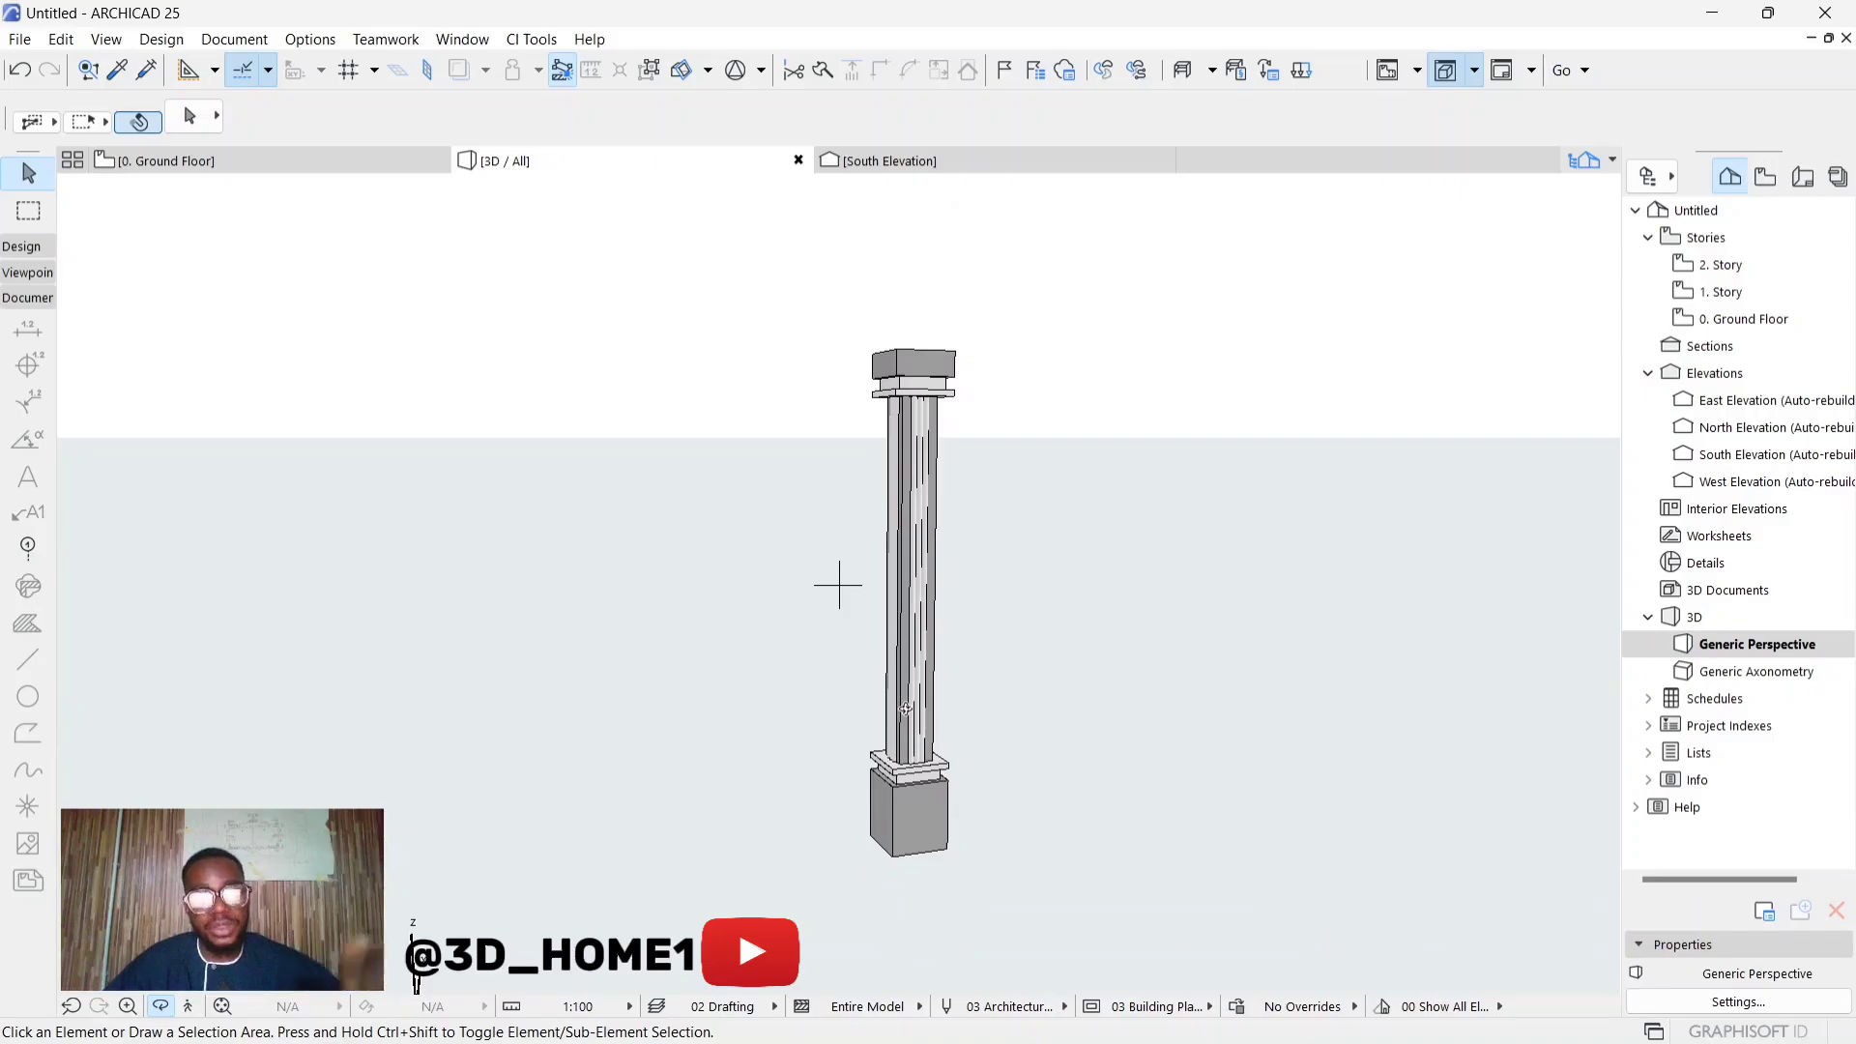
scroll(839, 585, "up", 2)
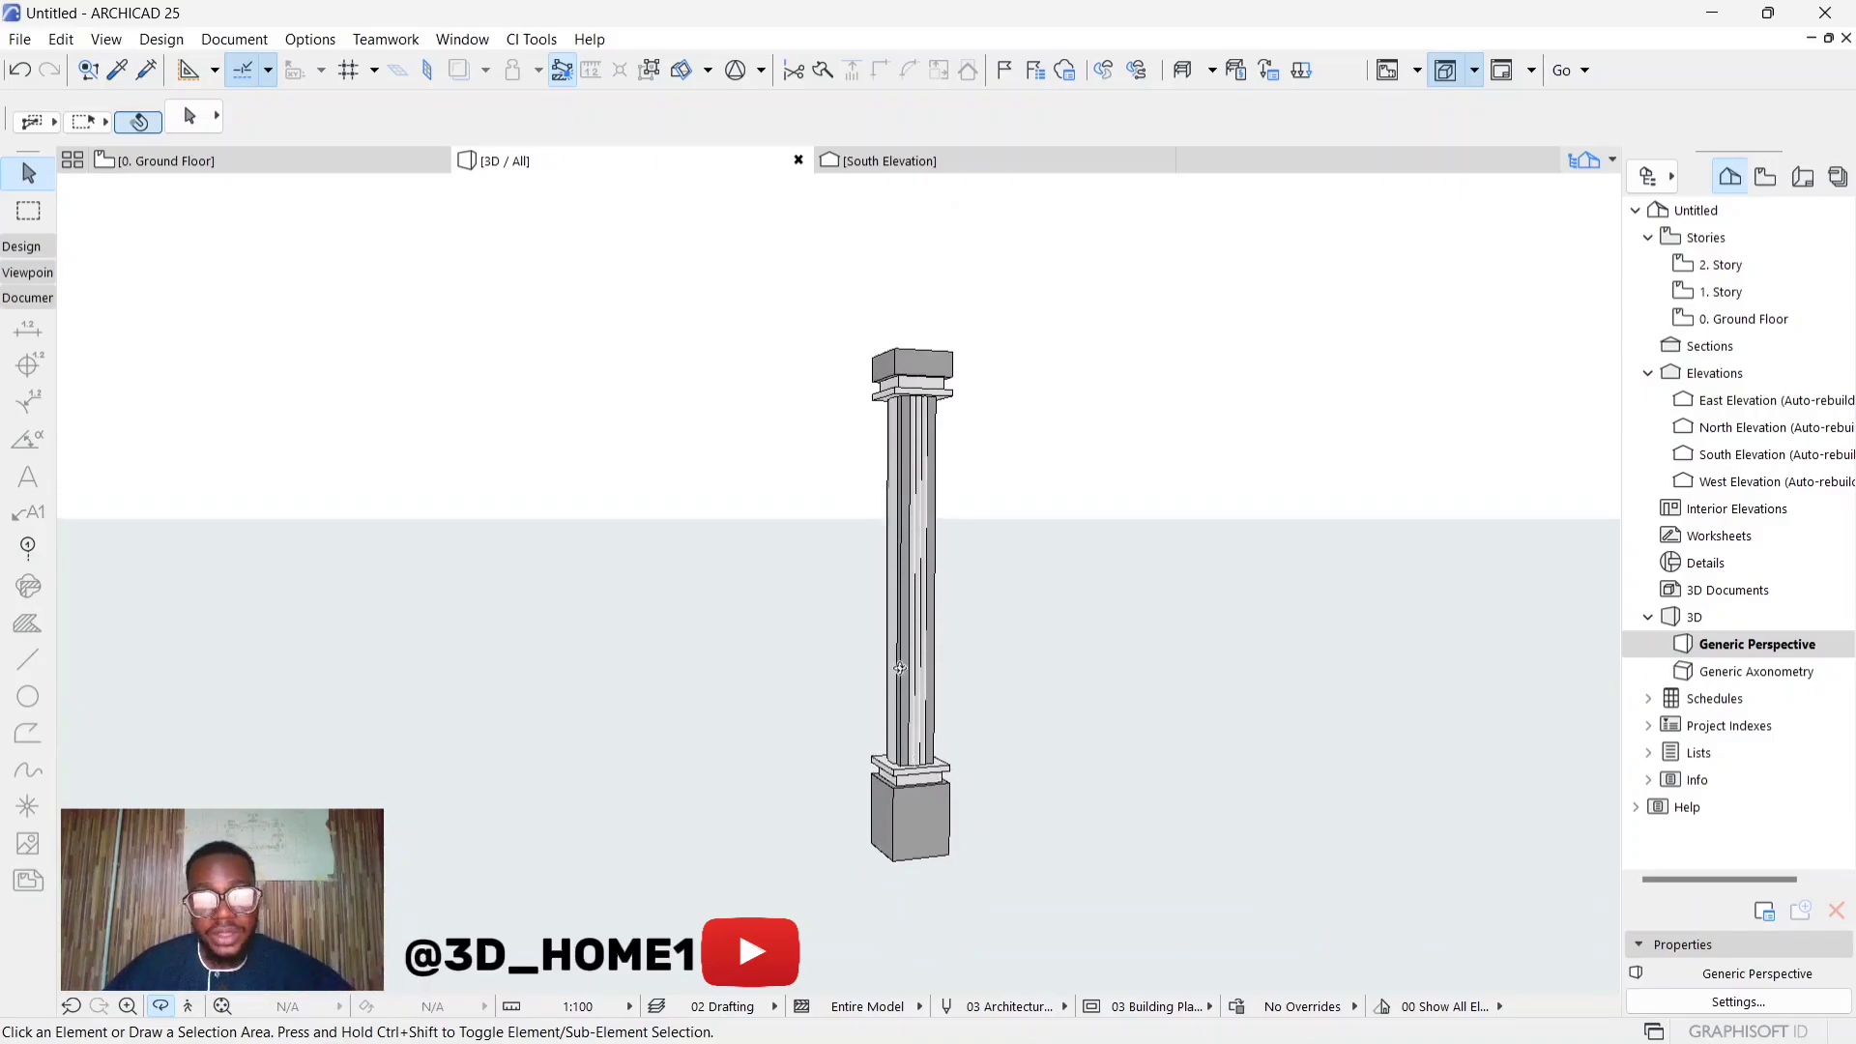
scroll(839, 585, "up", 1)
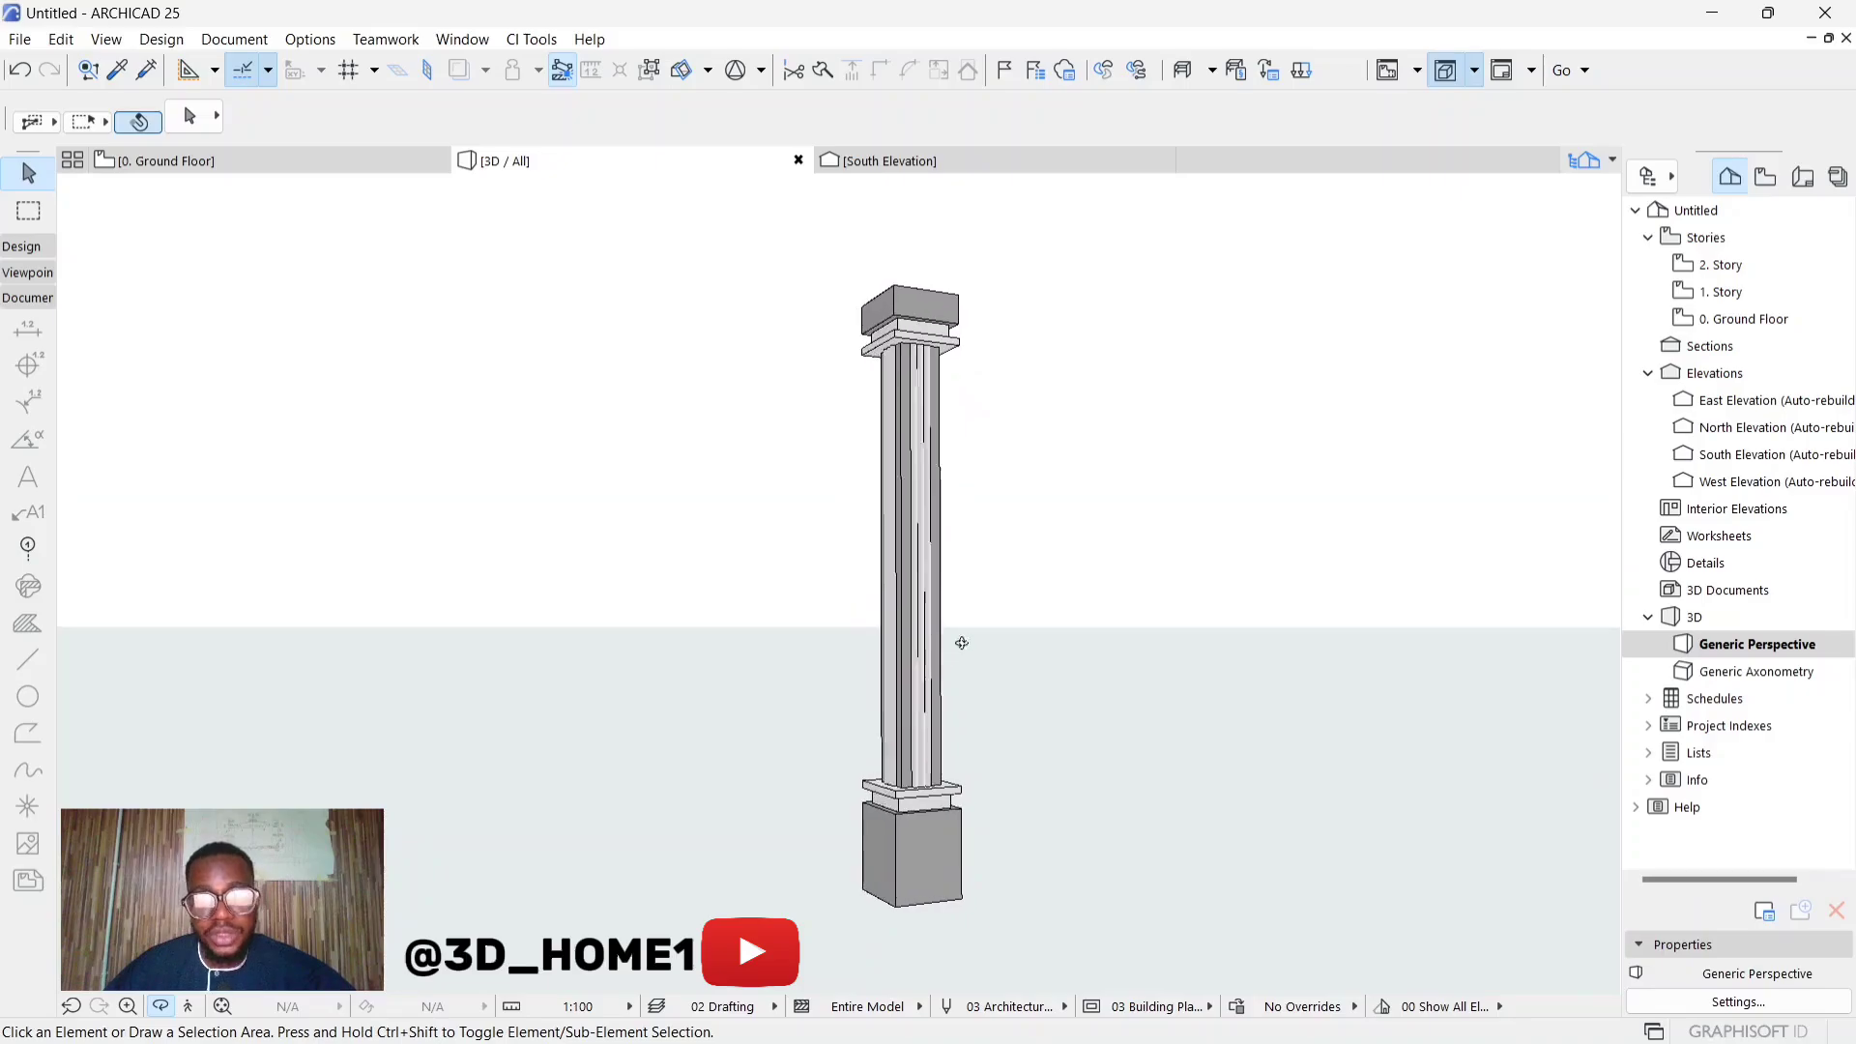